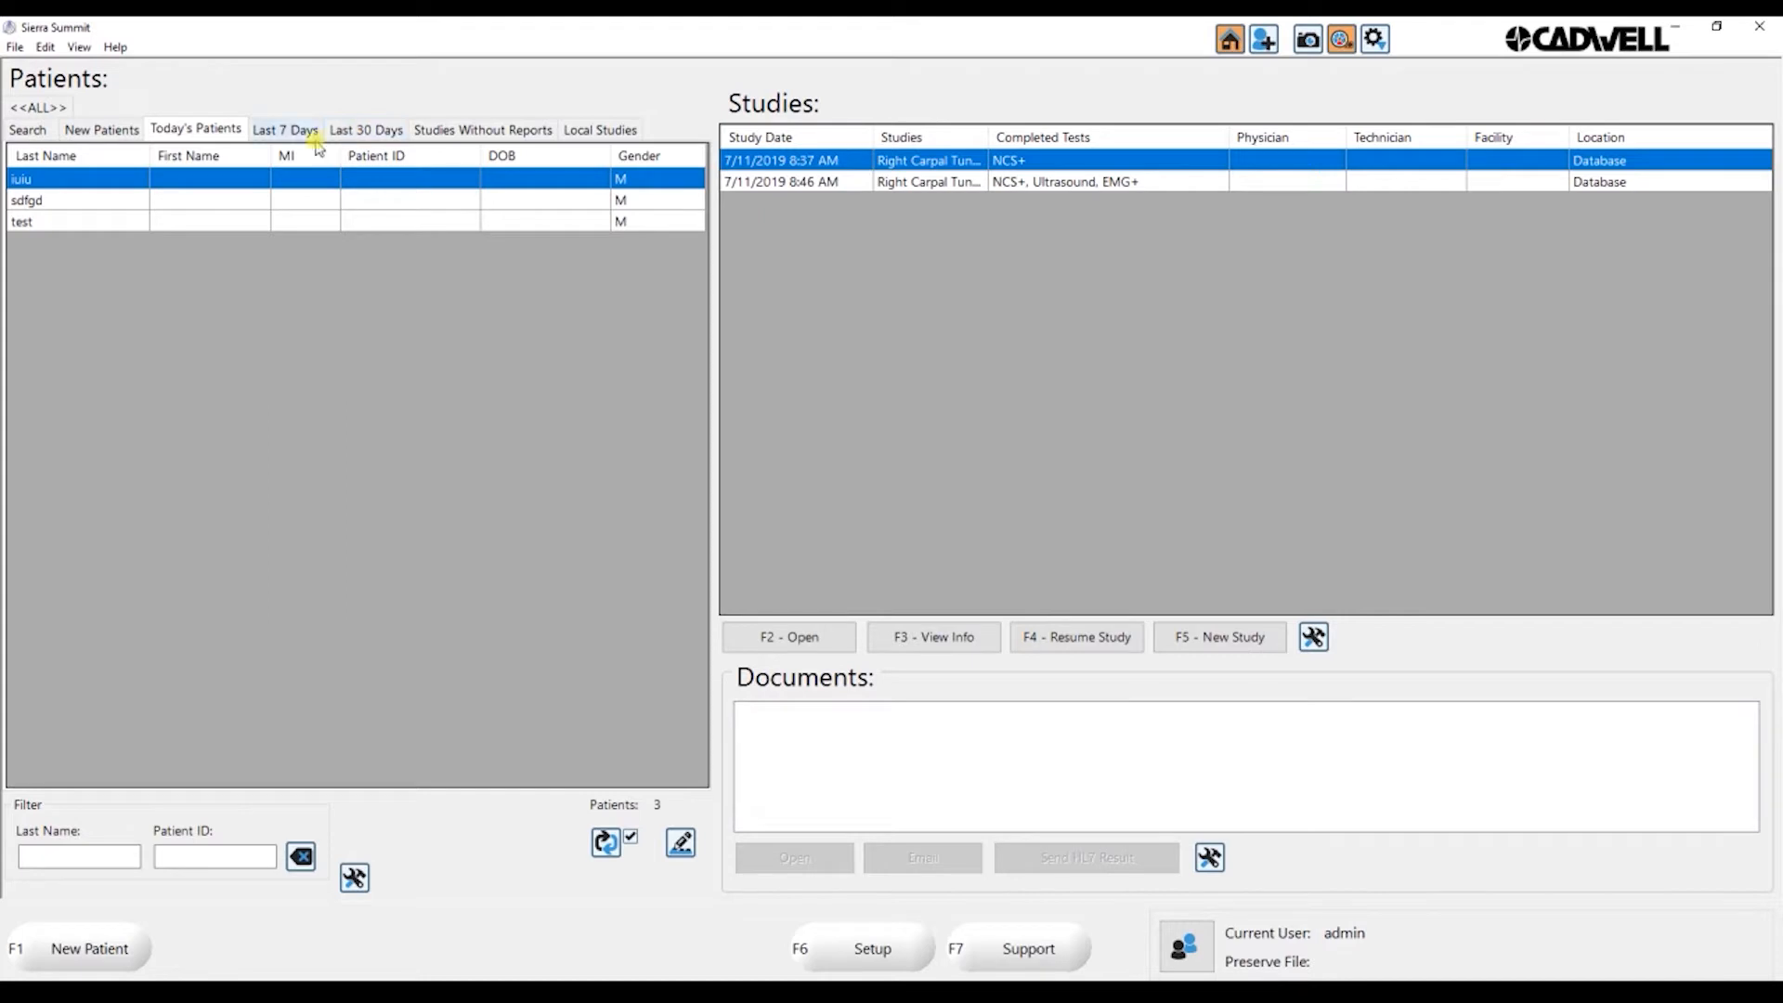
click(26, 130)
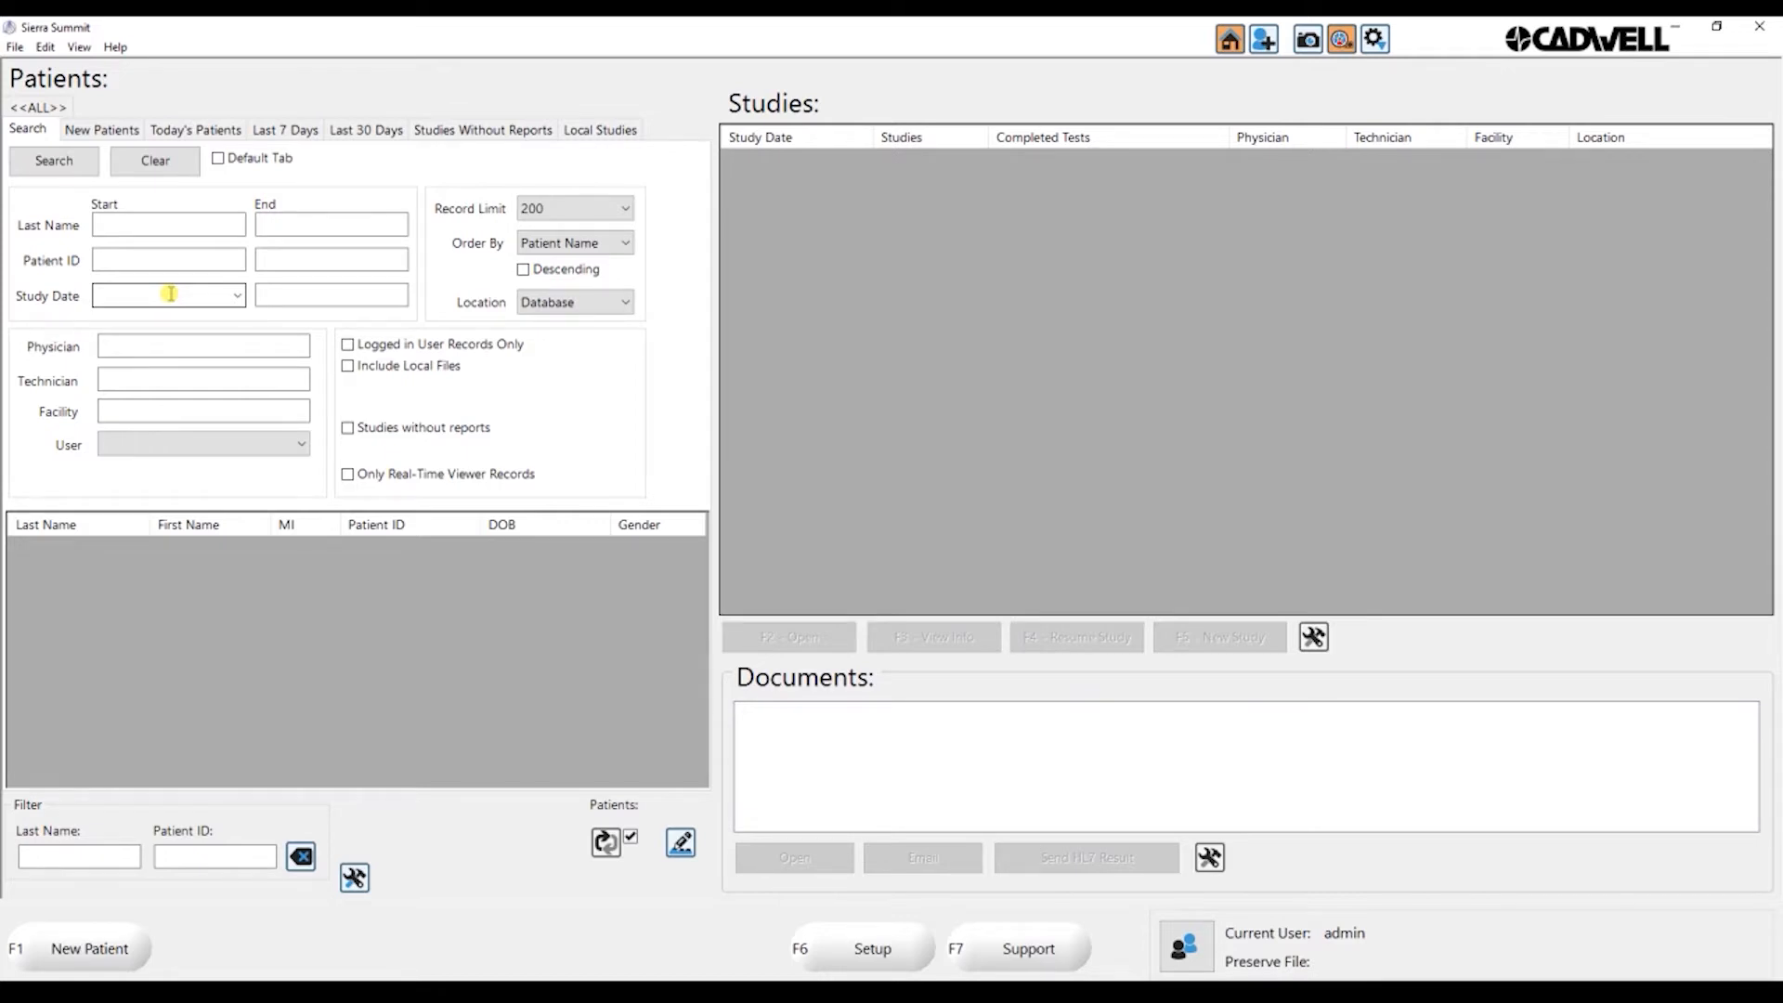
click(198, 127)
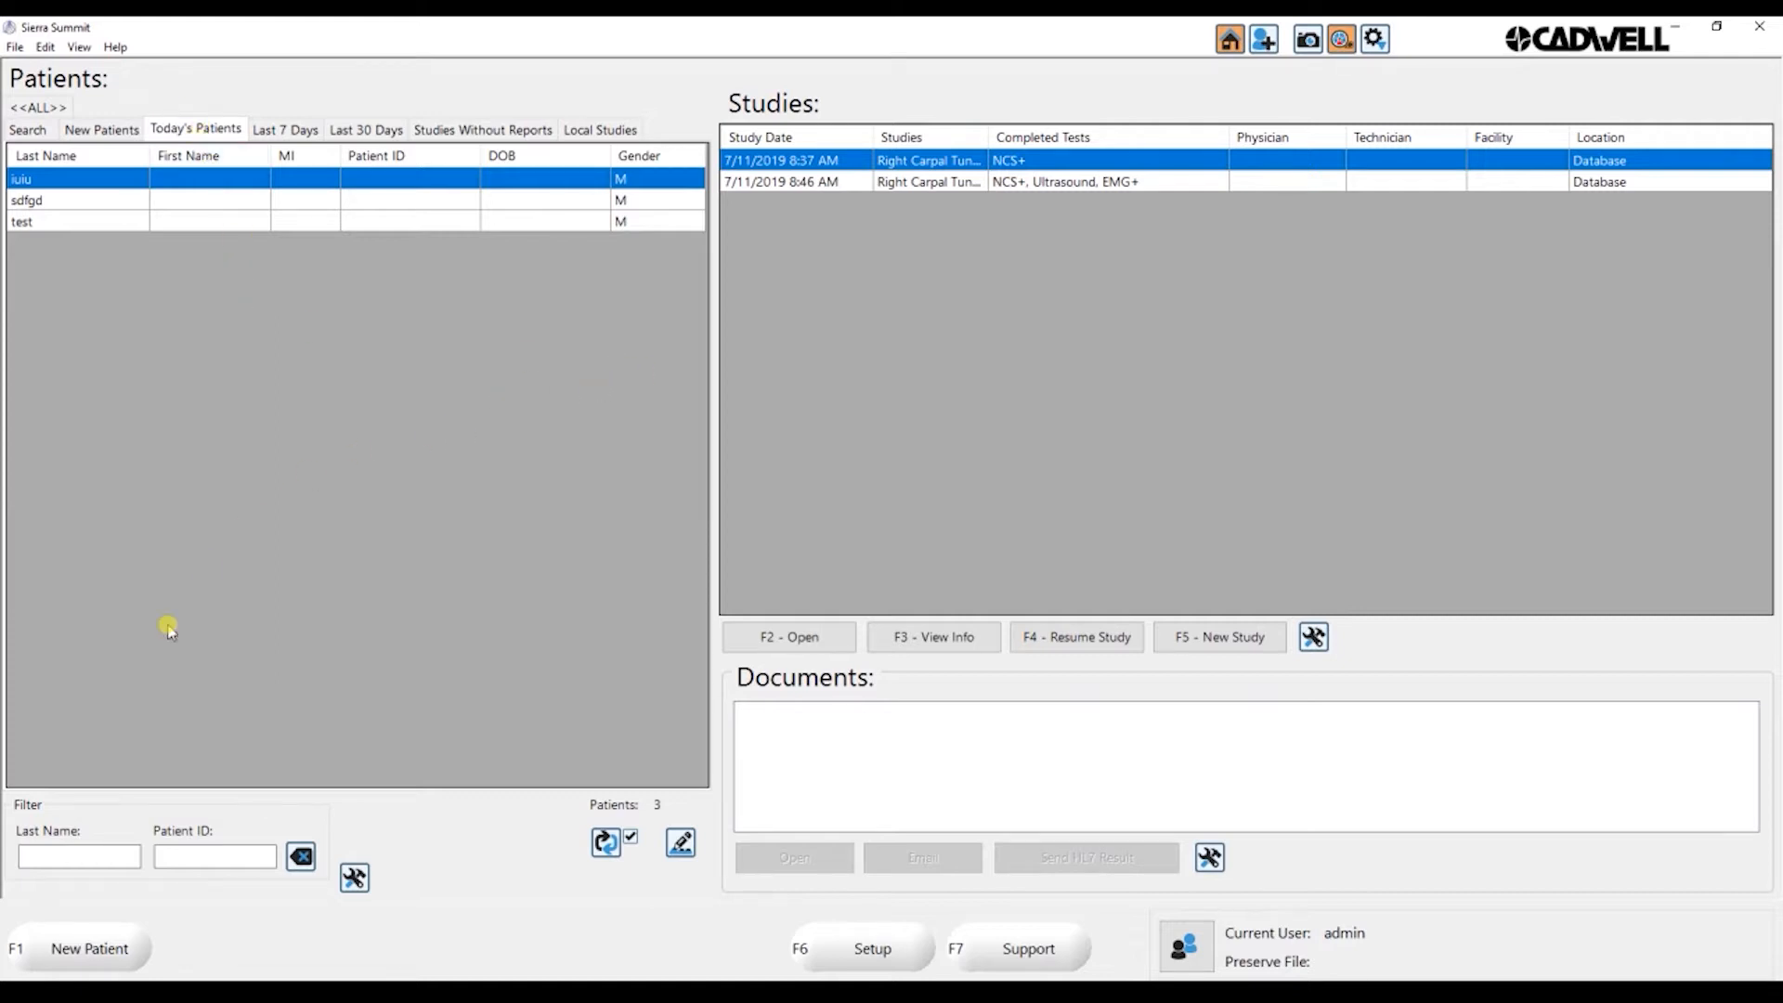
Create a new patient record with the patient's name and birth date, a height of 182 cm and a weight of 205 lbs
click(85, 945)
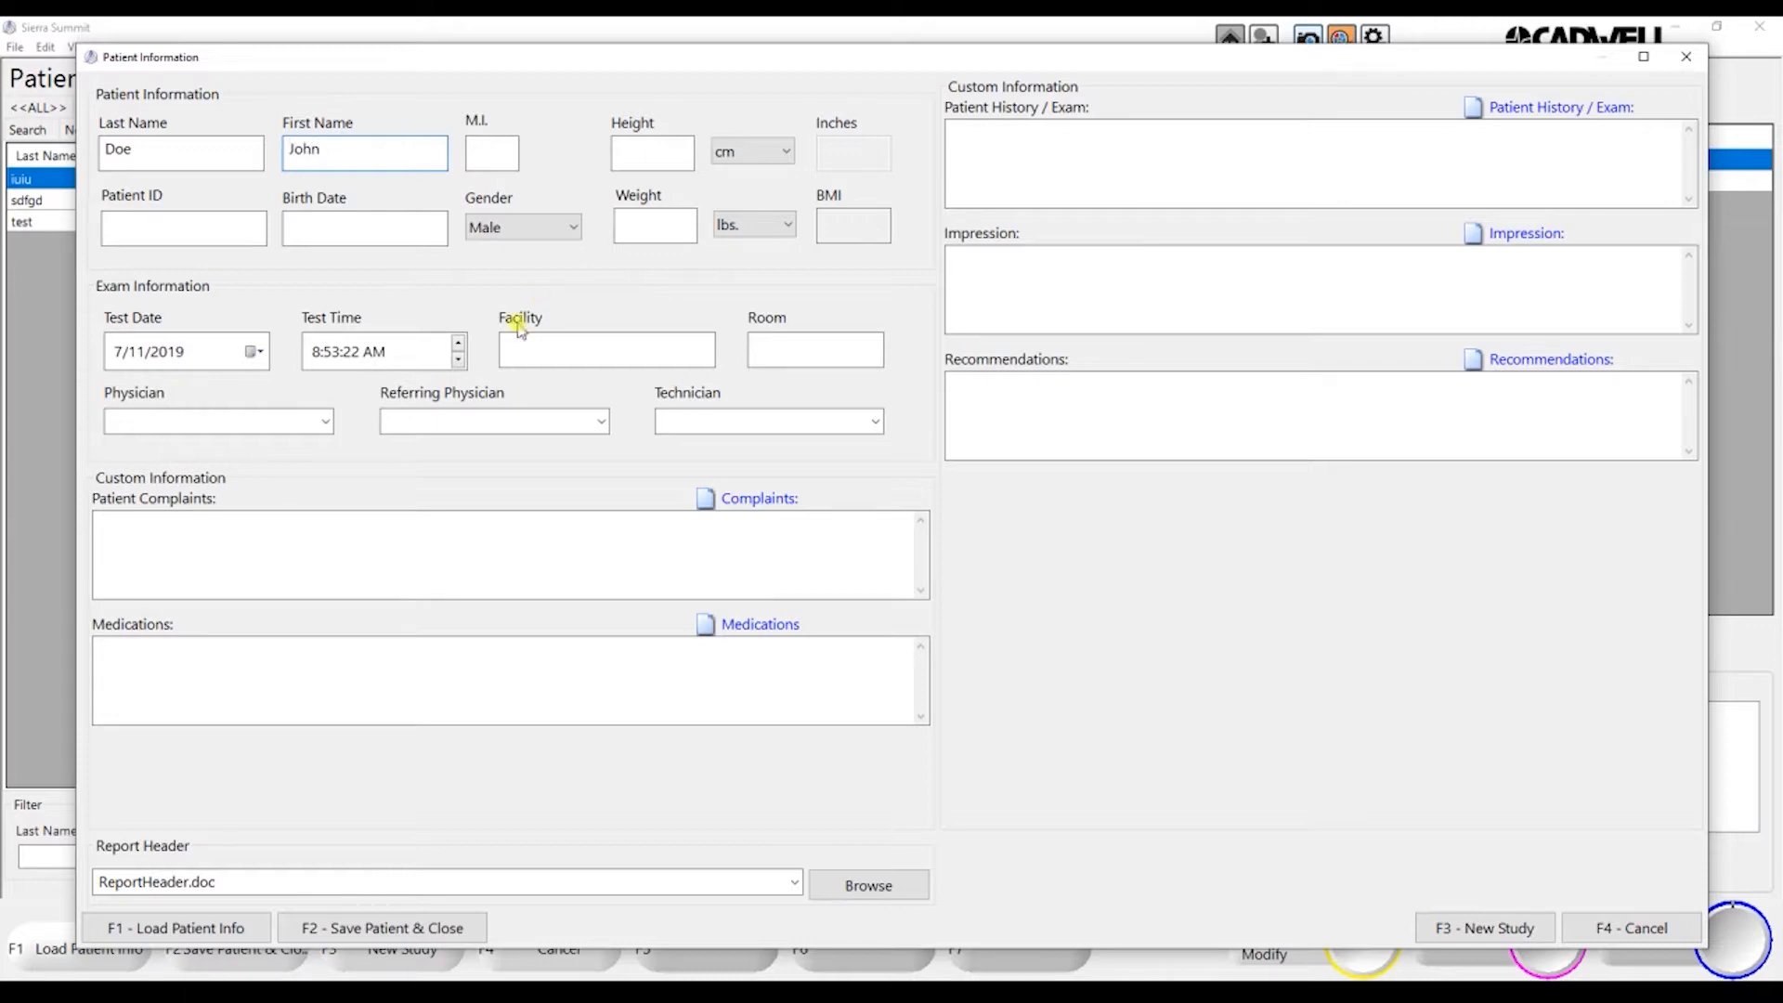
click(334, 217)
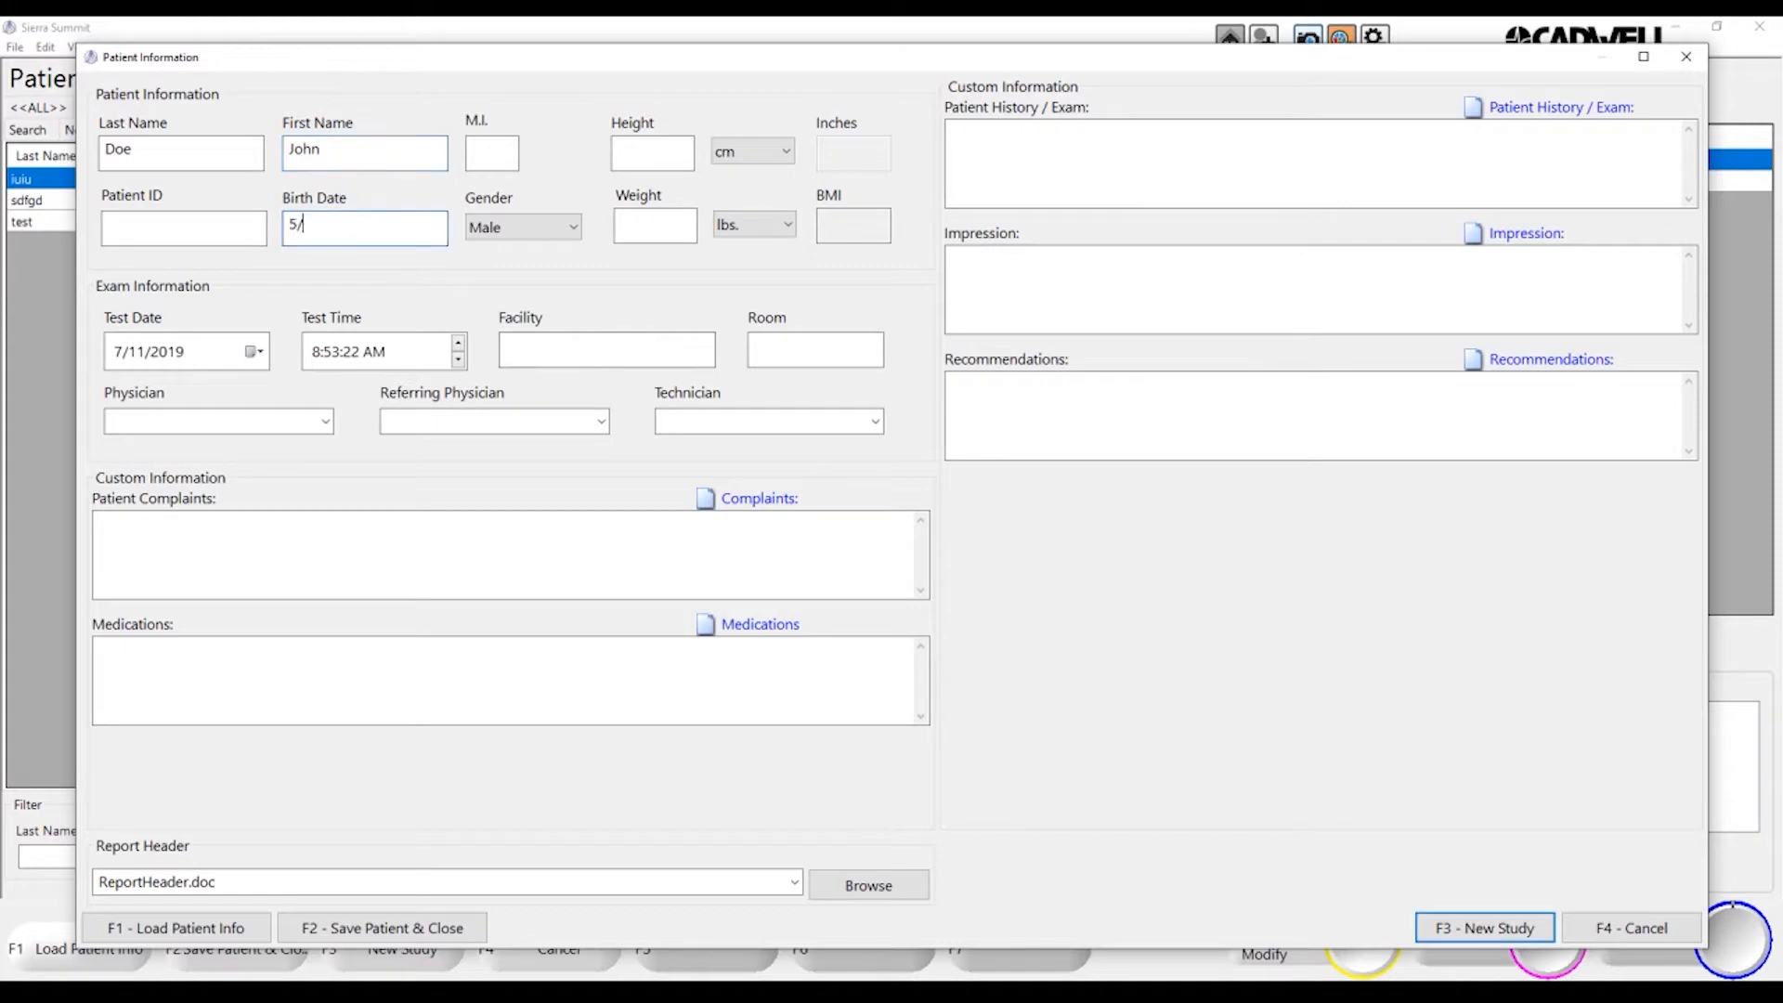
click(644, 144)
click(658, 237)
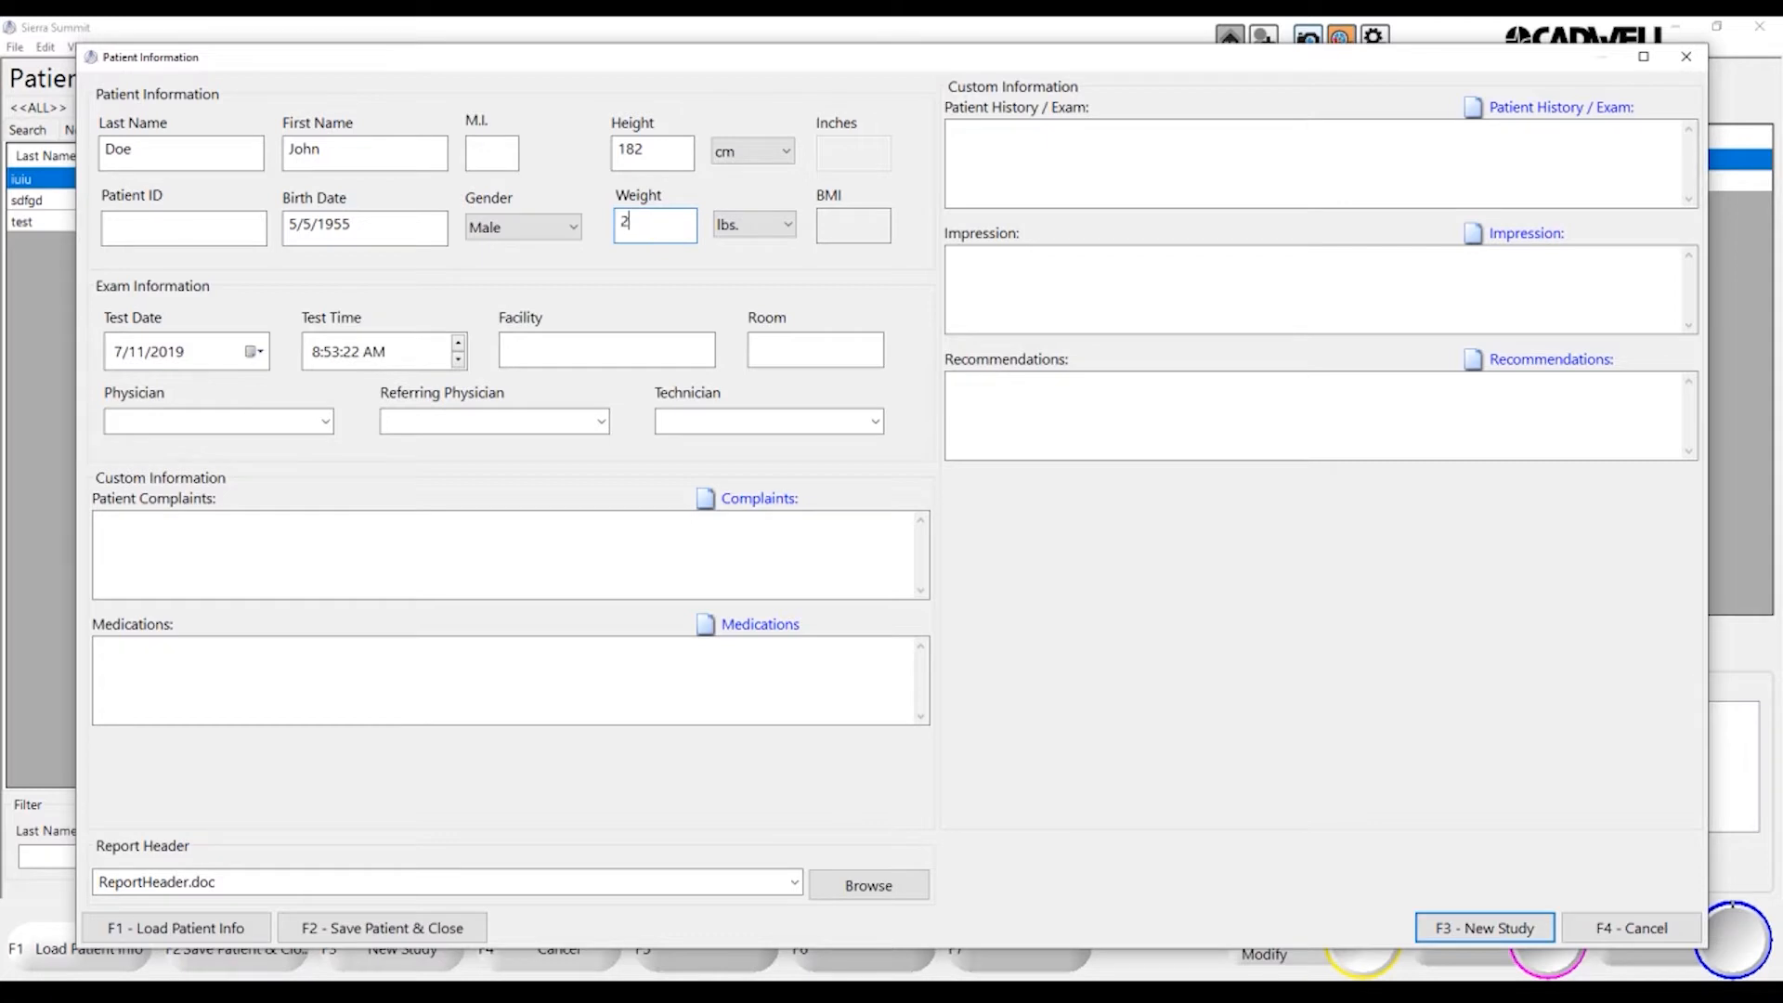
click(330, 424)
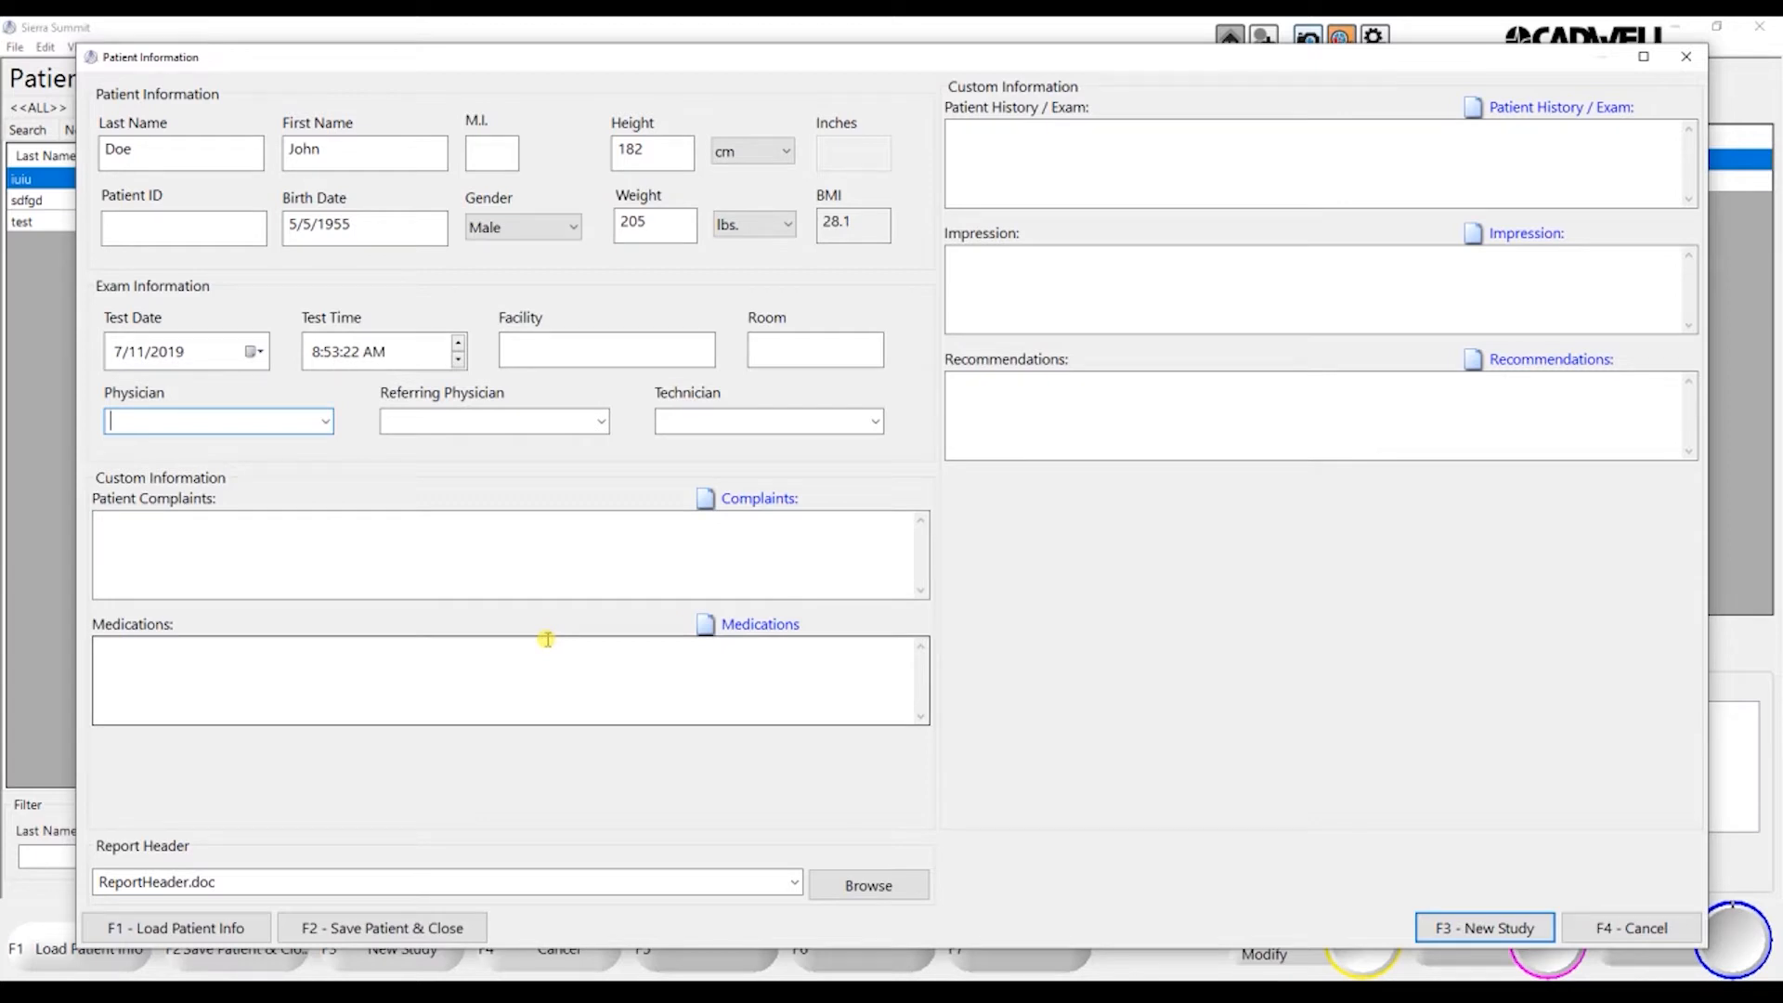
Fill in the patient complaints from the template phrases to read "numbness and tingling in the right"
click(310, 540)
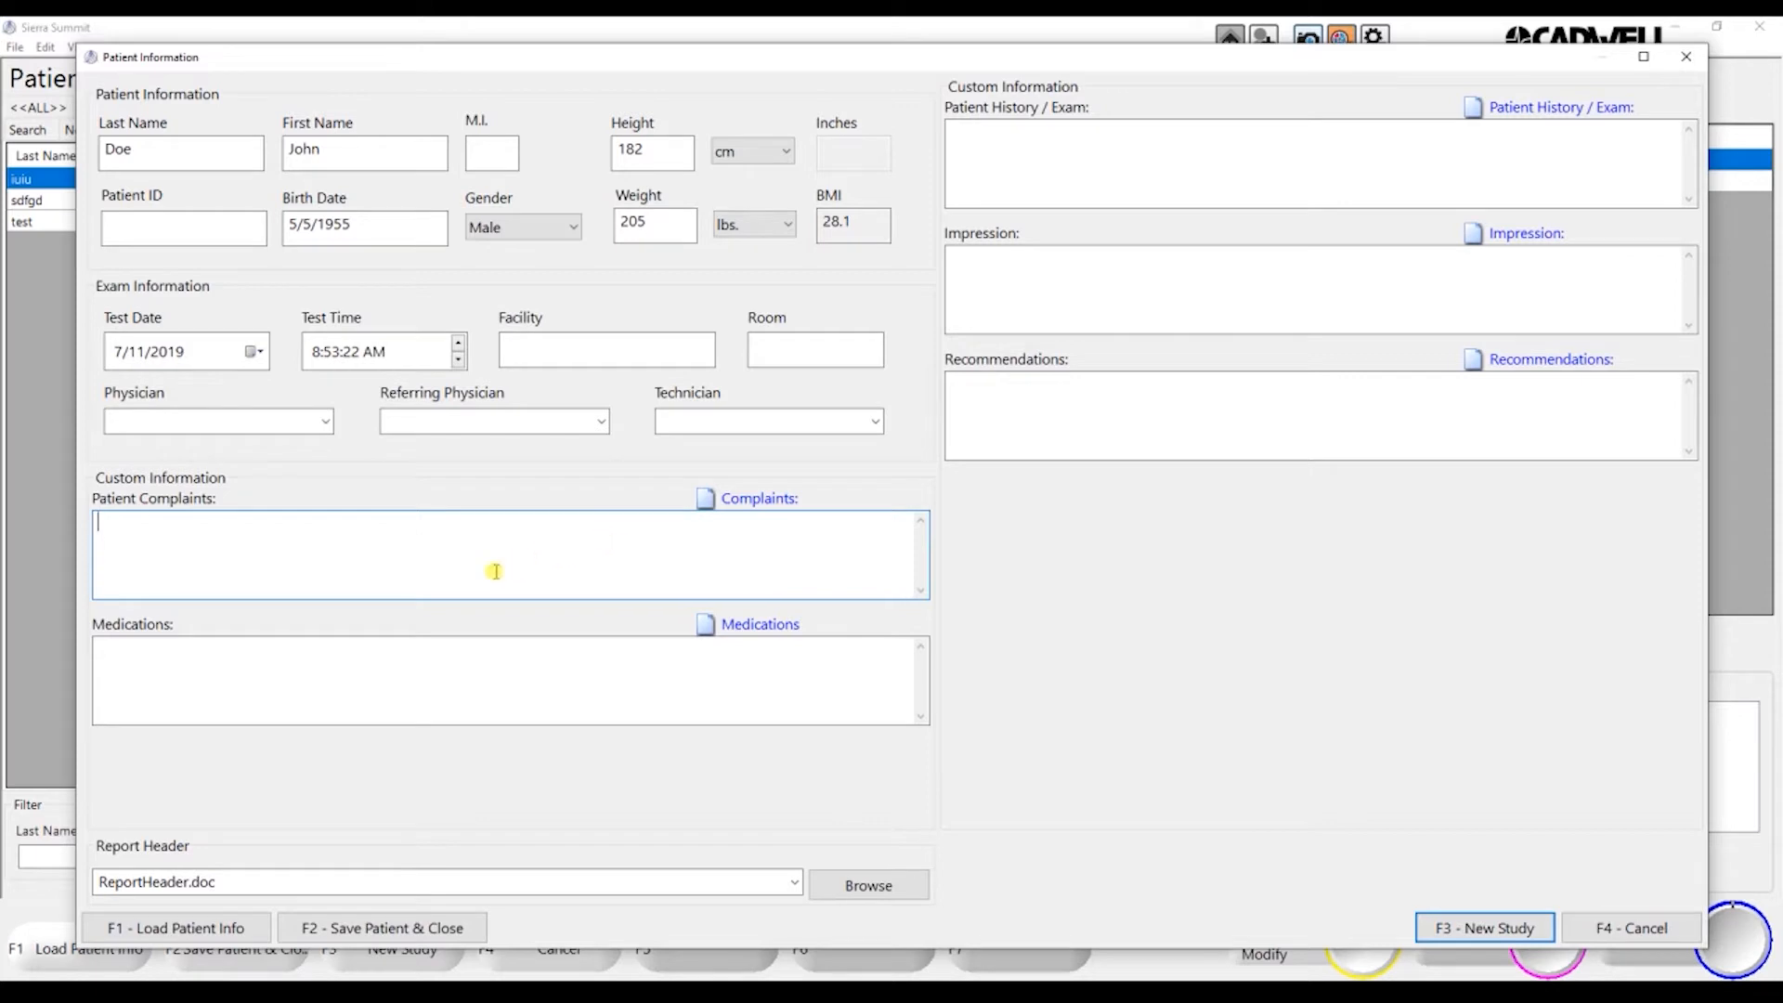
click(758, 500)
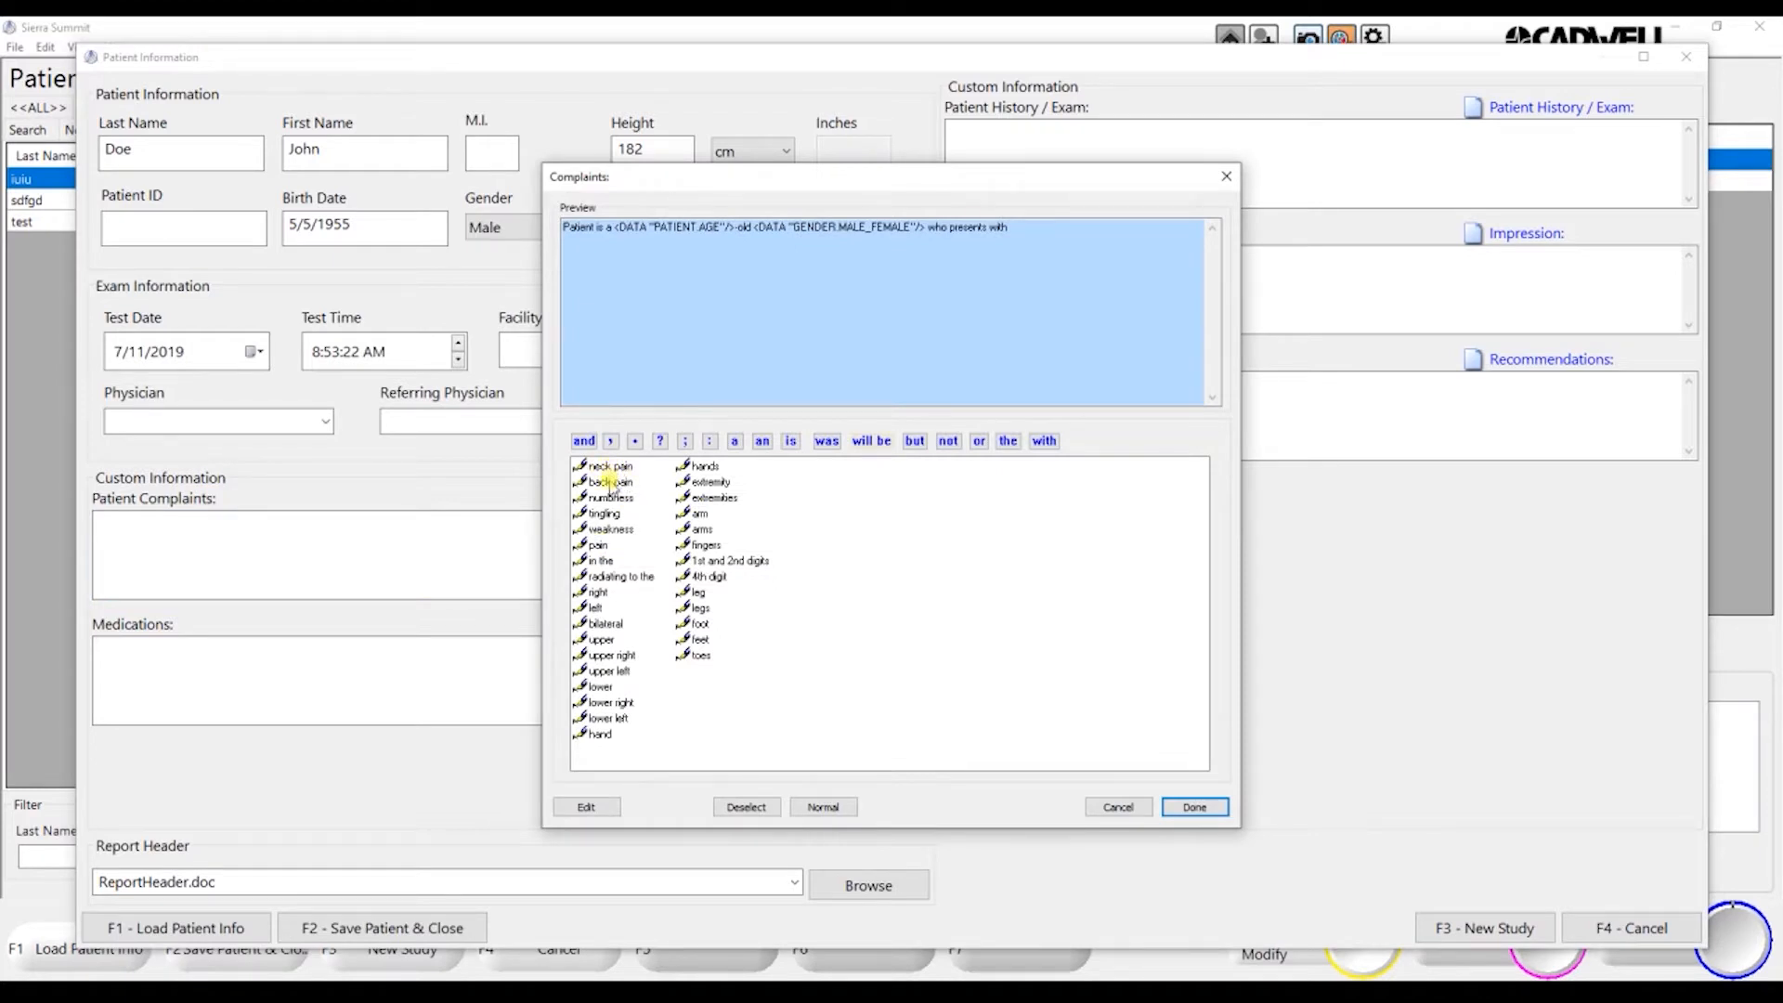
click(610, 498)
click(583, 440)
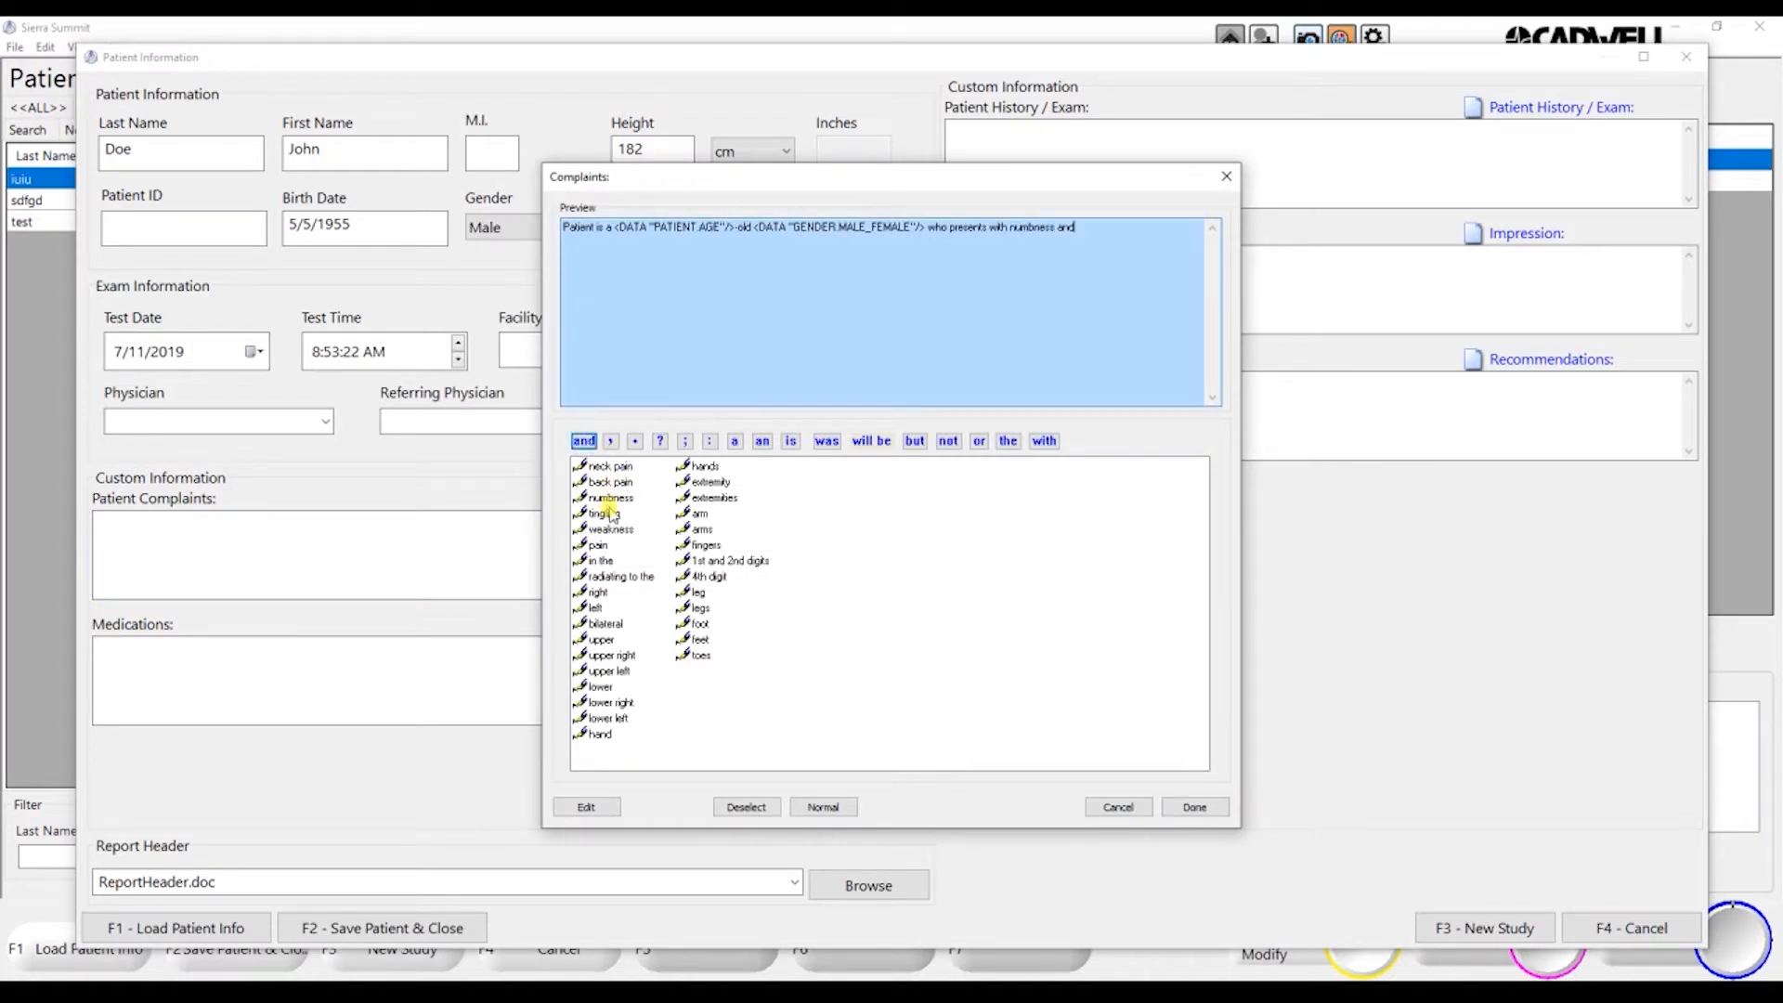
click(610, 513)
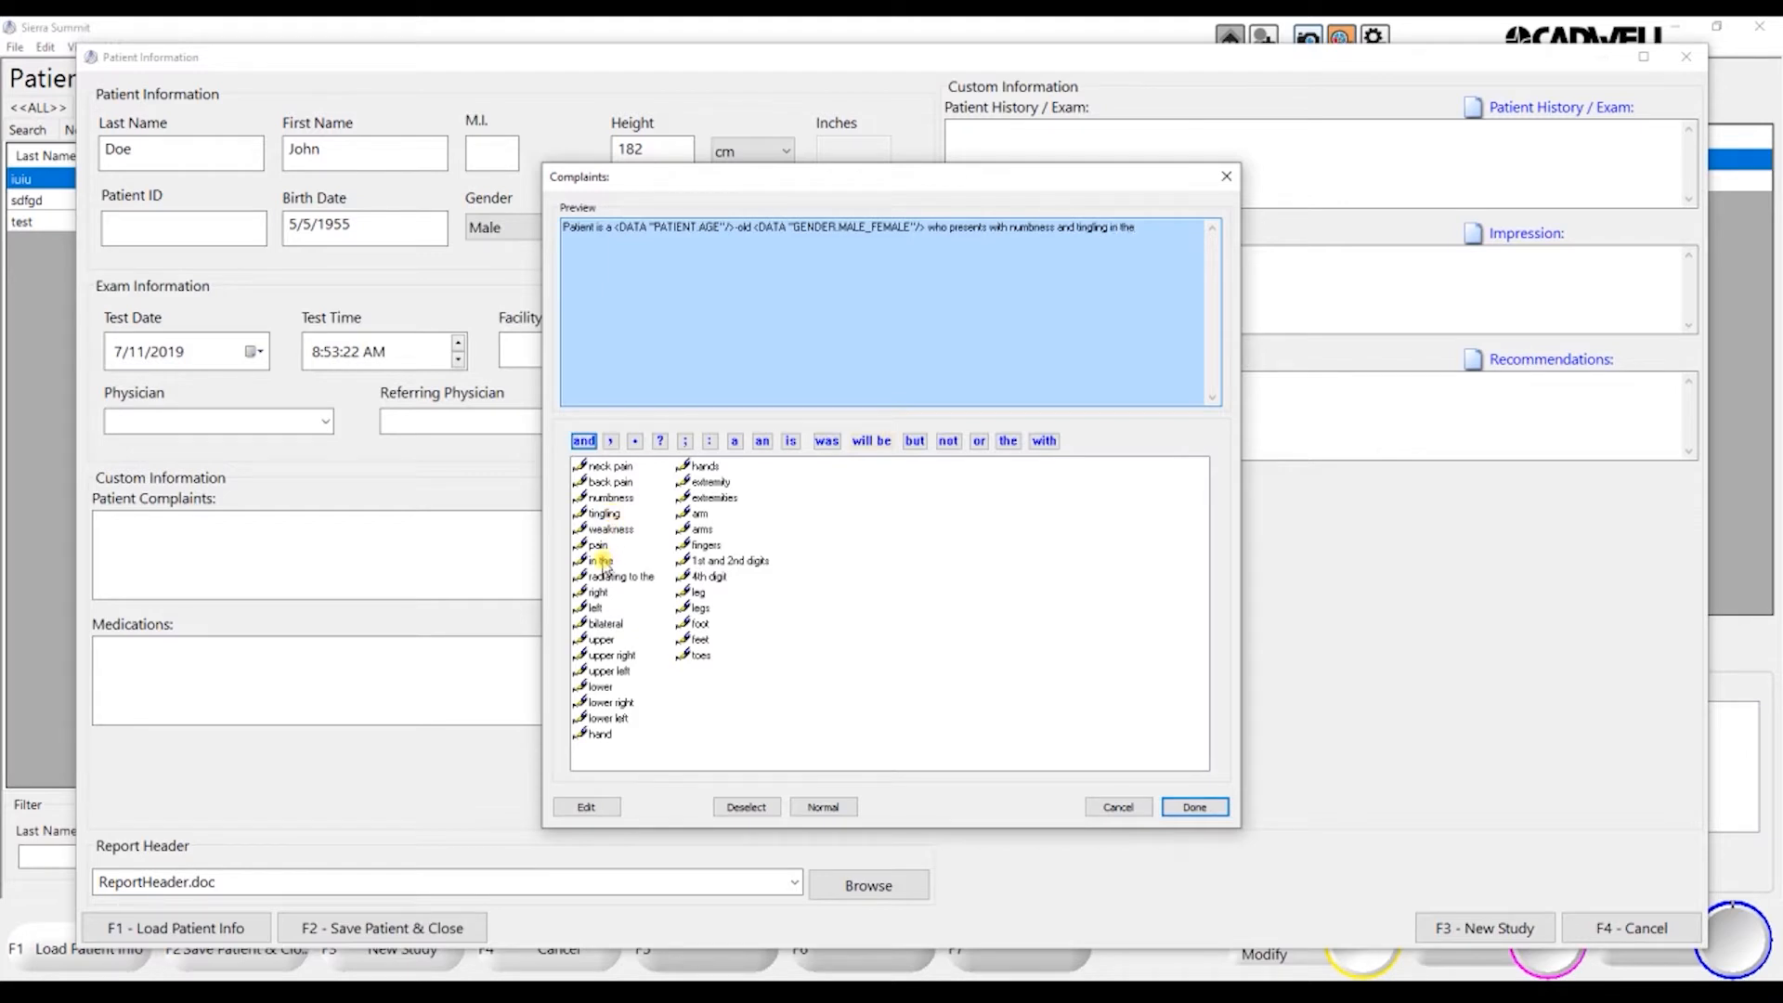
click(599, 591)
click(1200, 808)
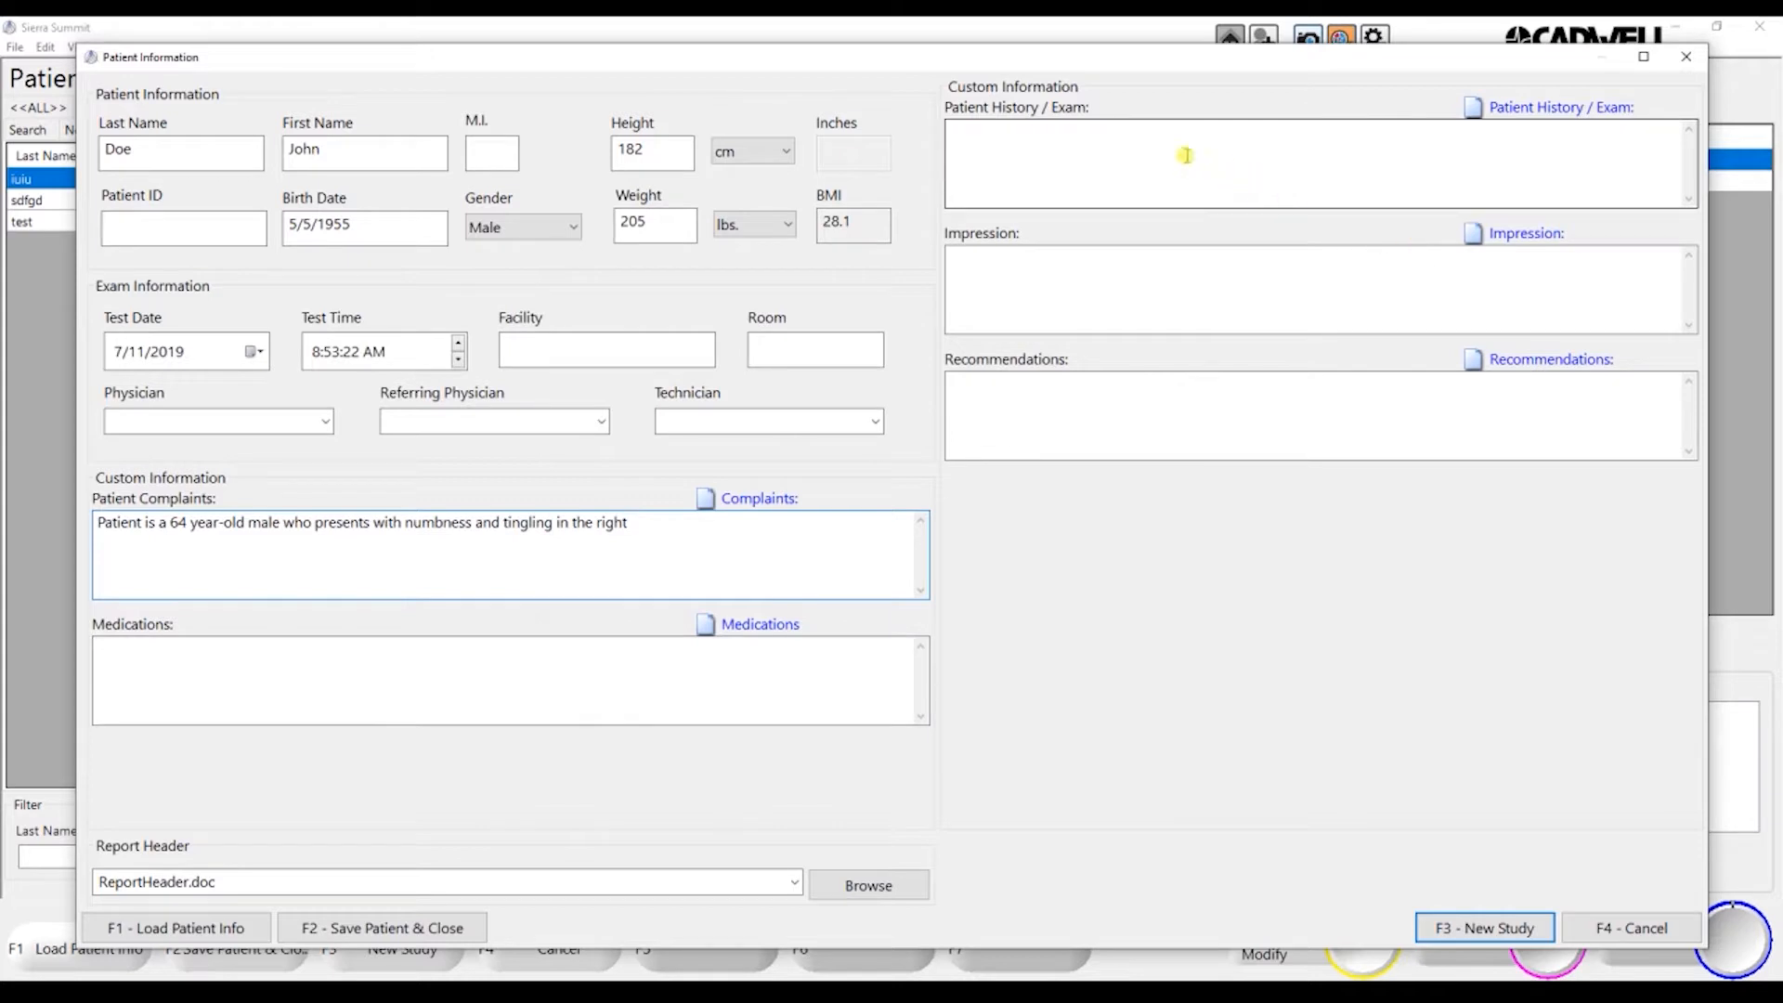
Build the patient history from the template statements No allergies, No Surgical History and No significant Past Medical History
click(1024, 152)
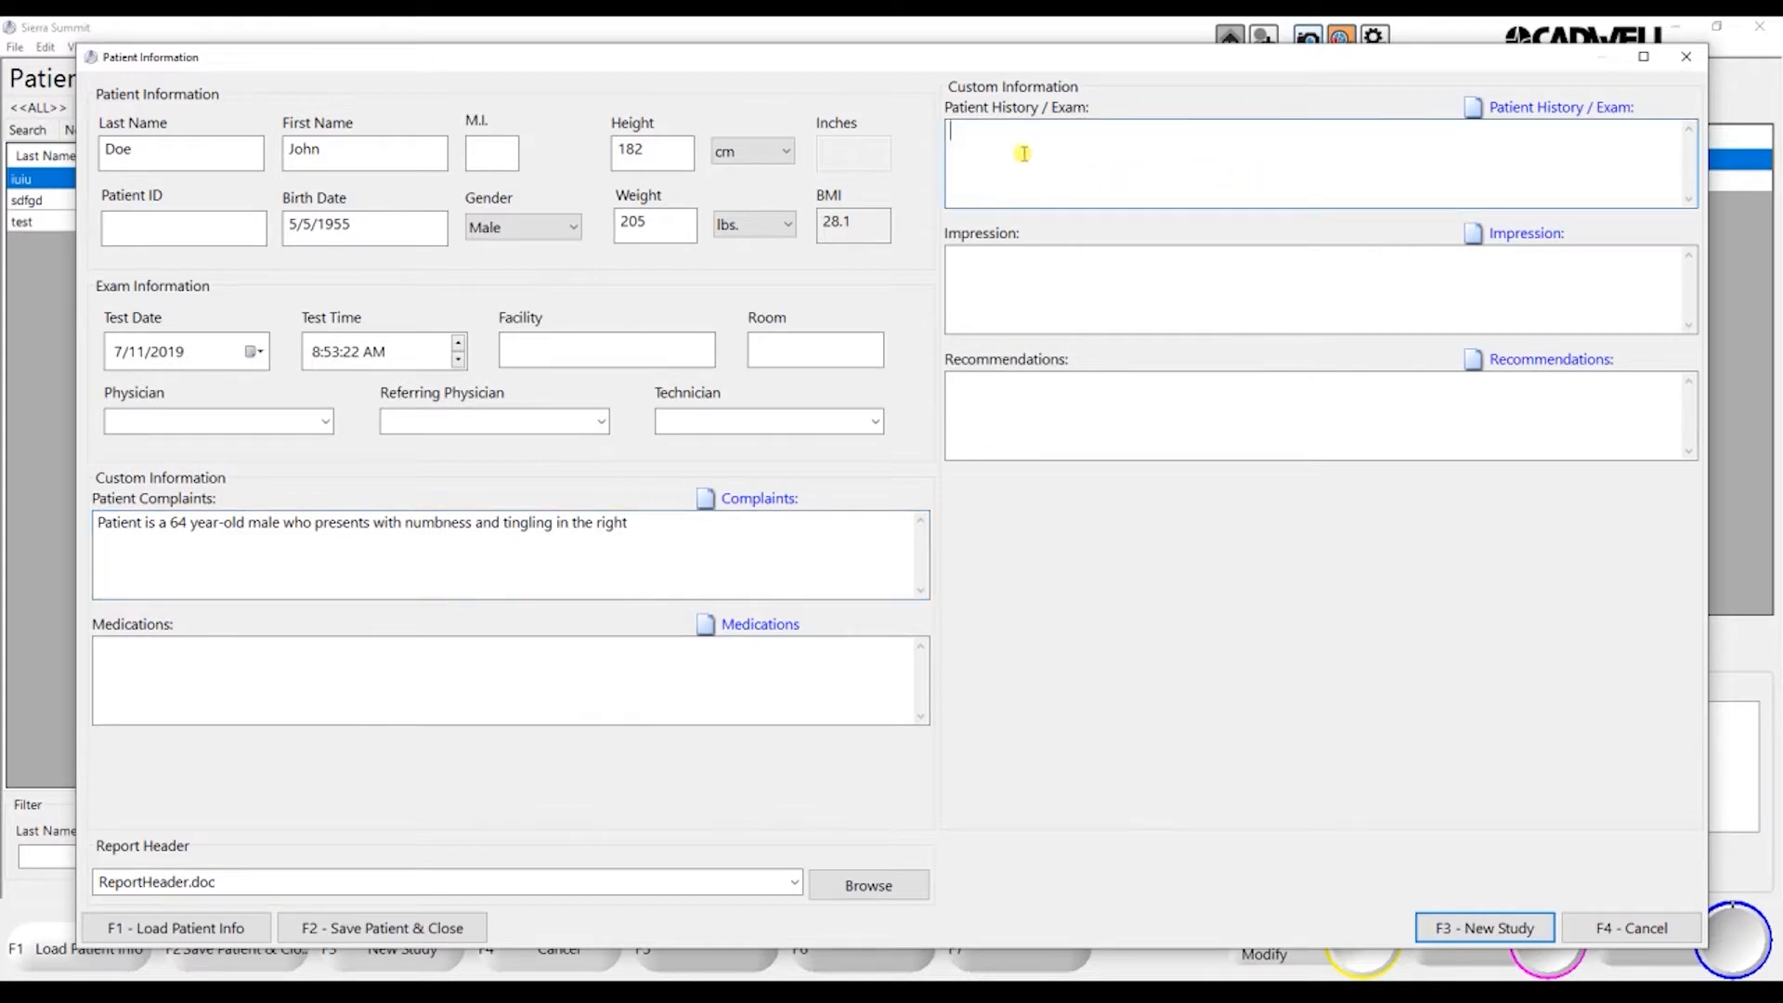
click(1509, 113)
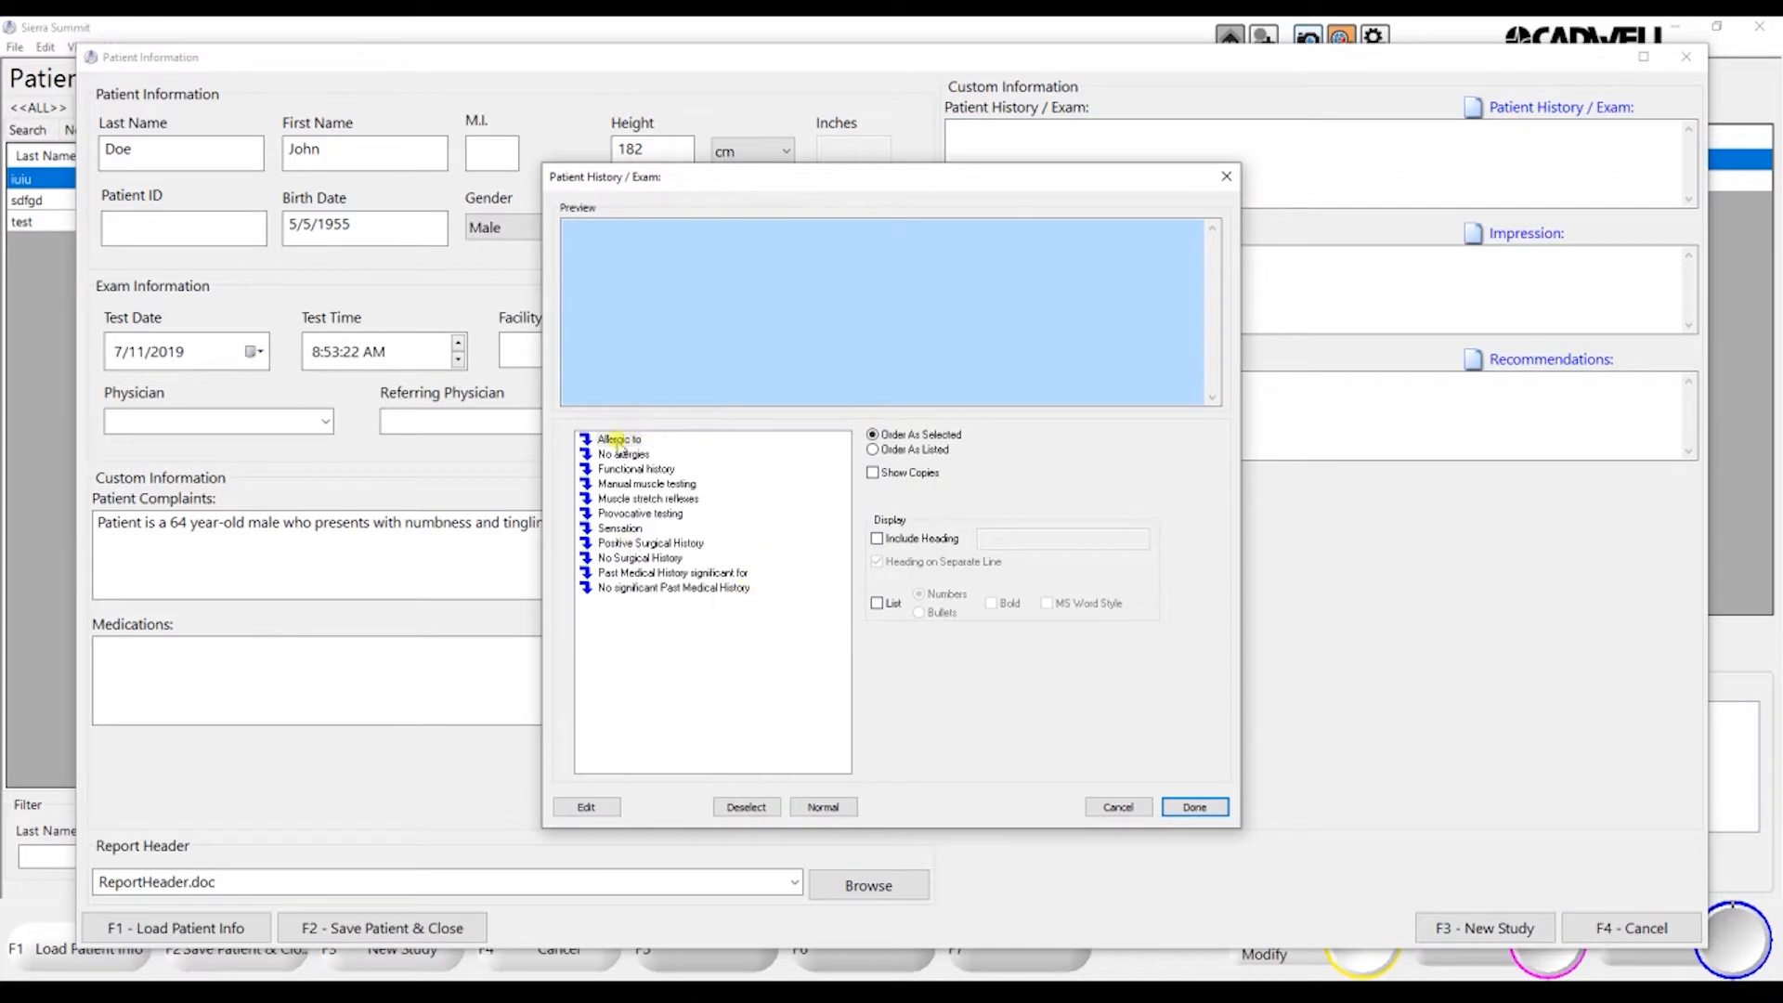
click(624, 454)
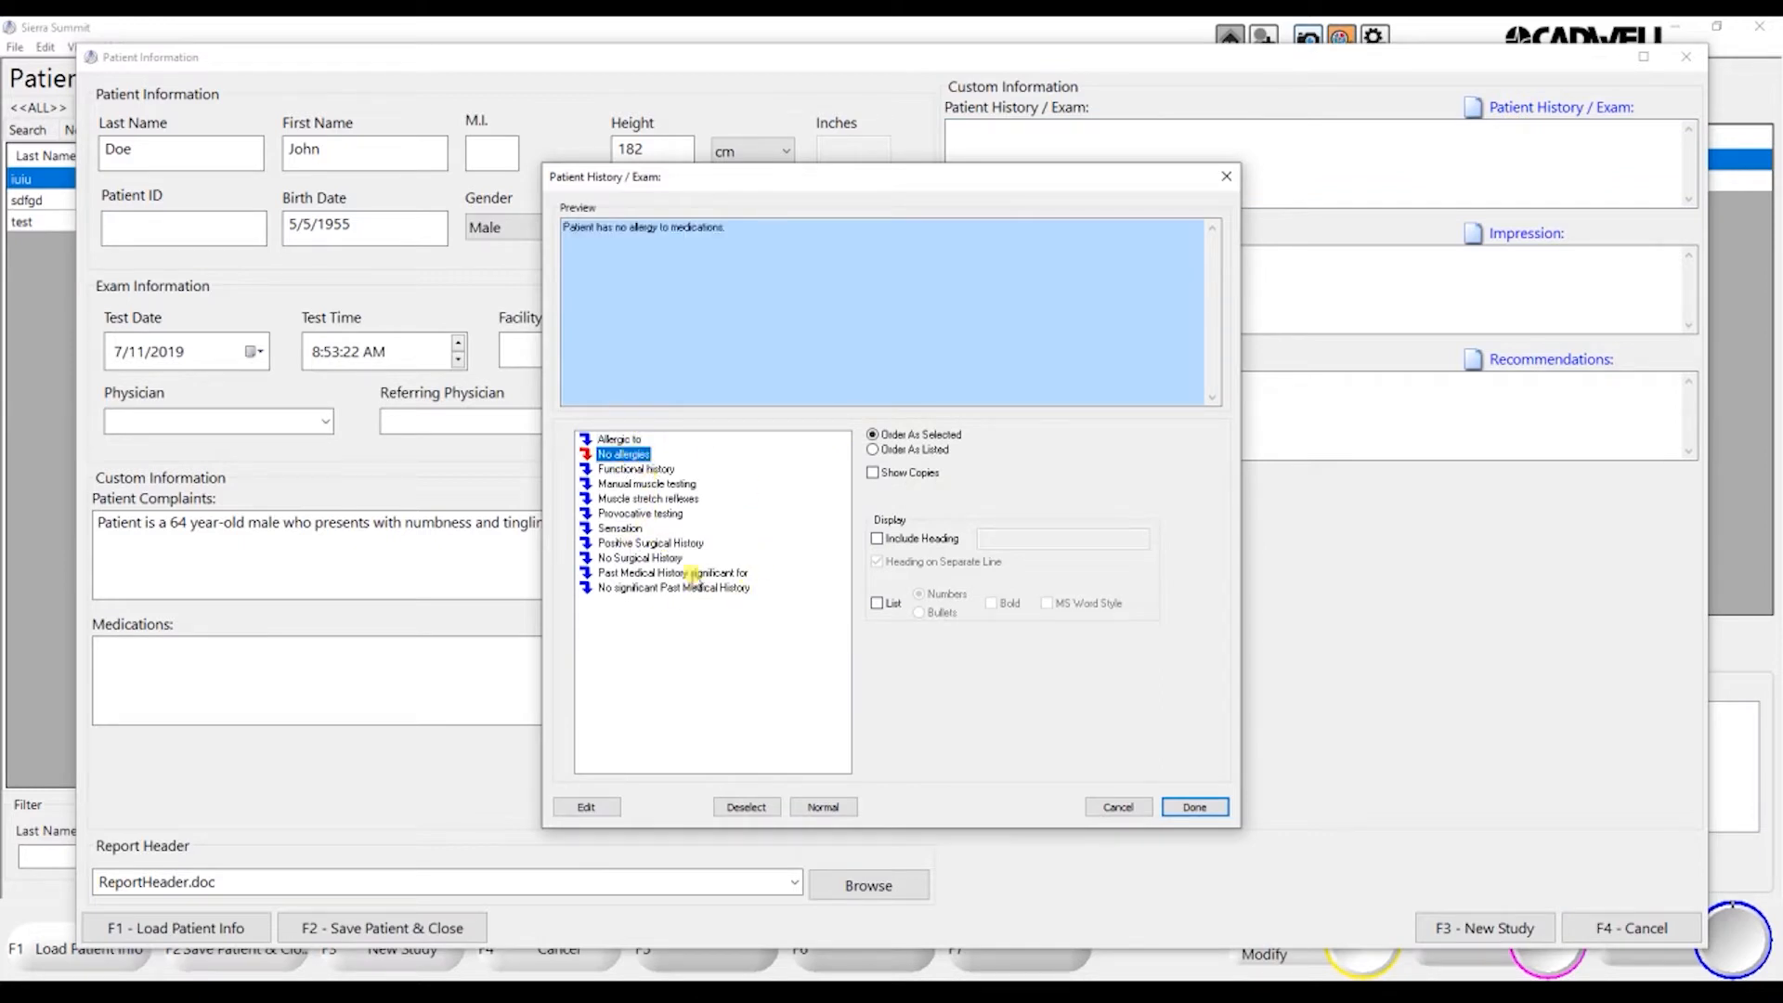
click(642, 558)
click(641, 588)
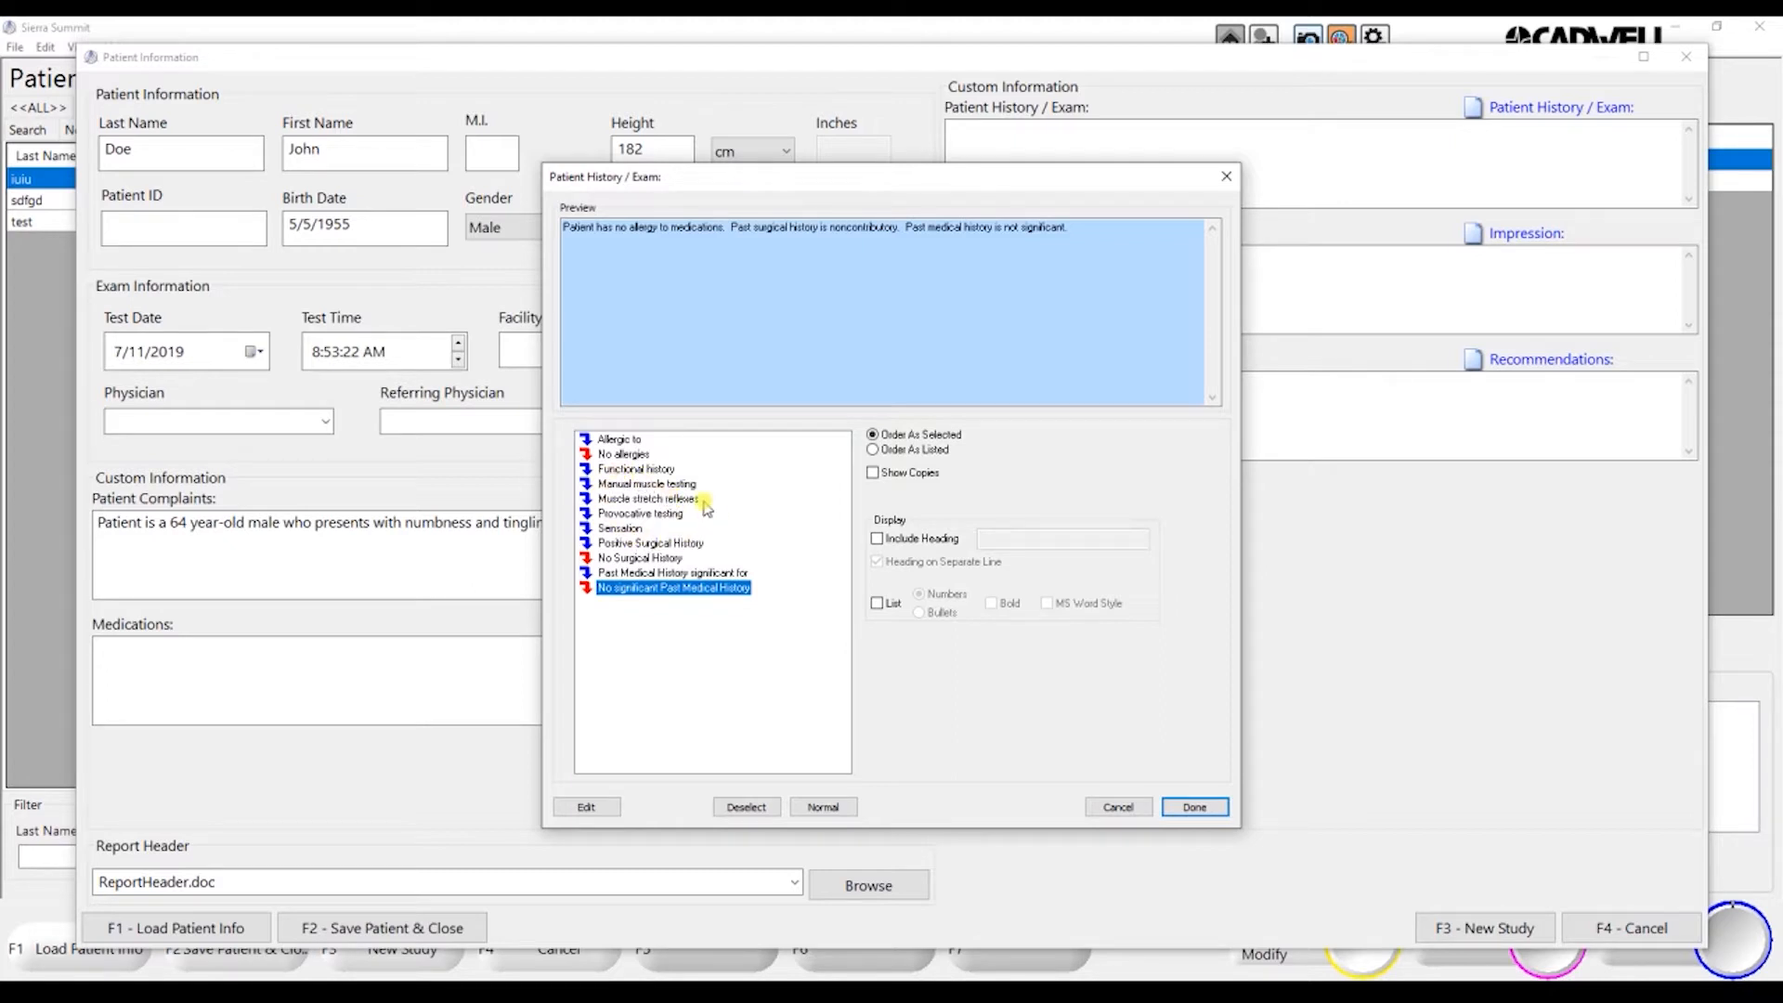
Add a functional history stating that the patient is independent in activities of daily living and ambulation
double_click(624, 469)
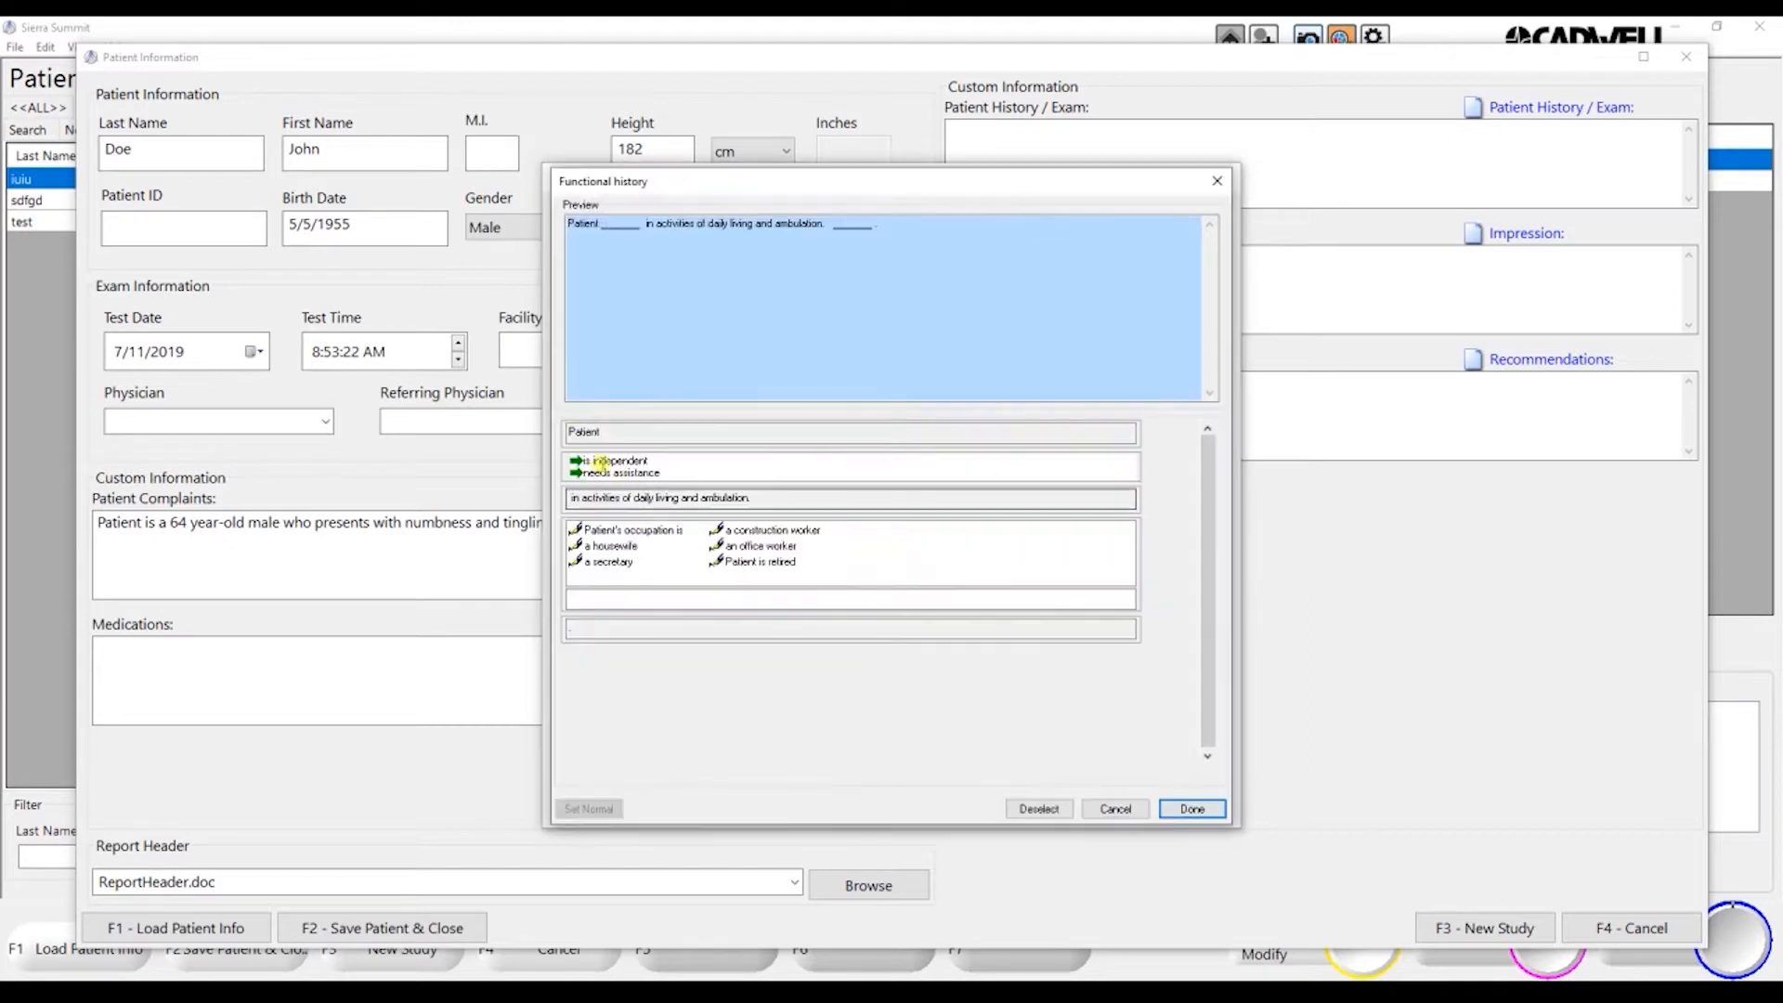
click(577, 461)
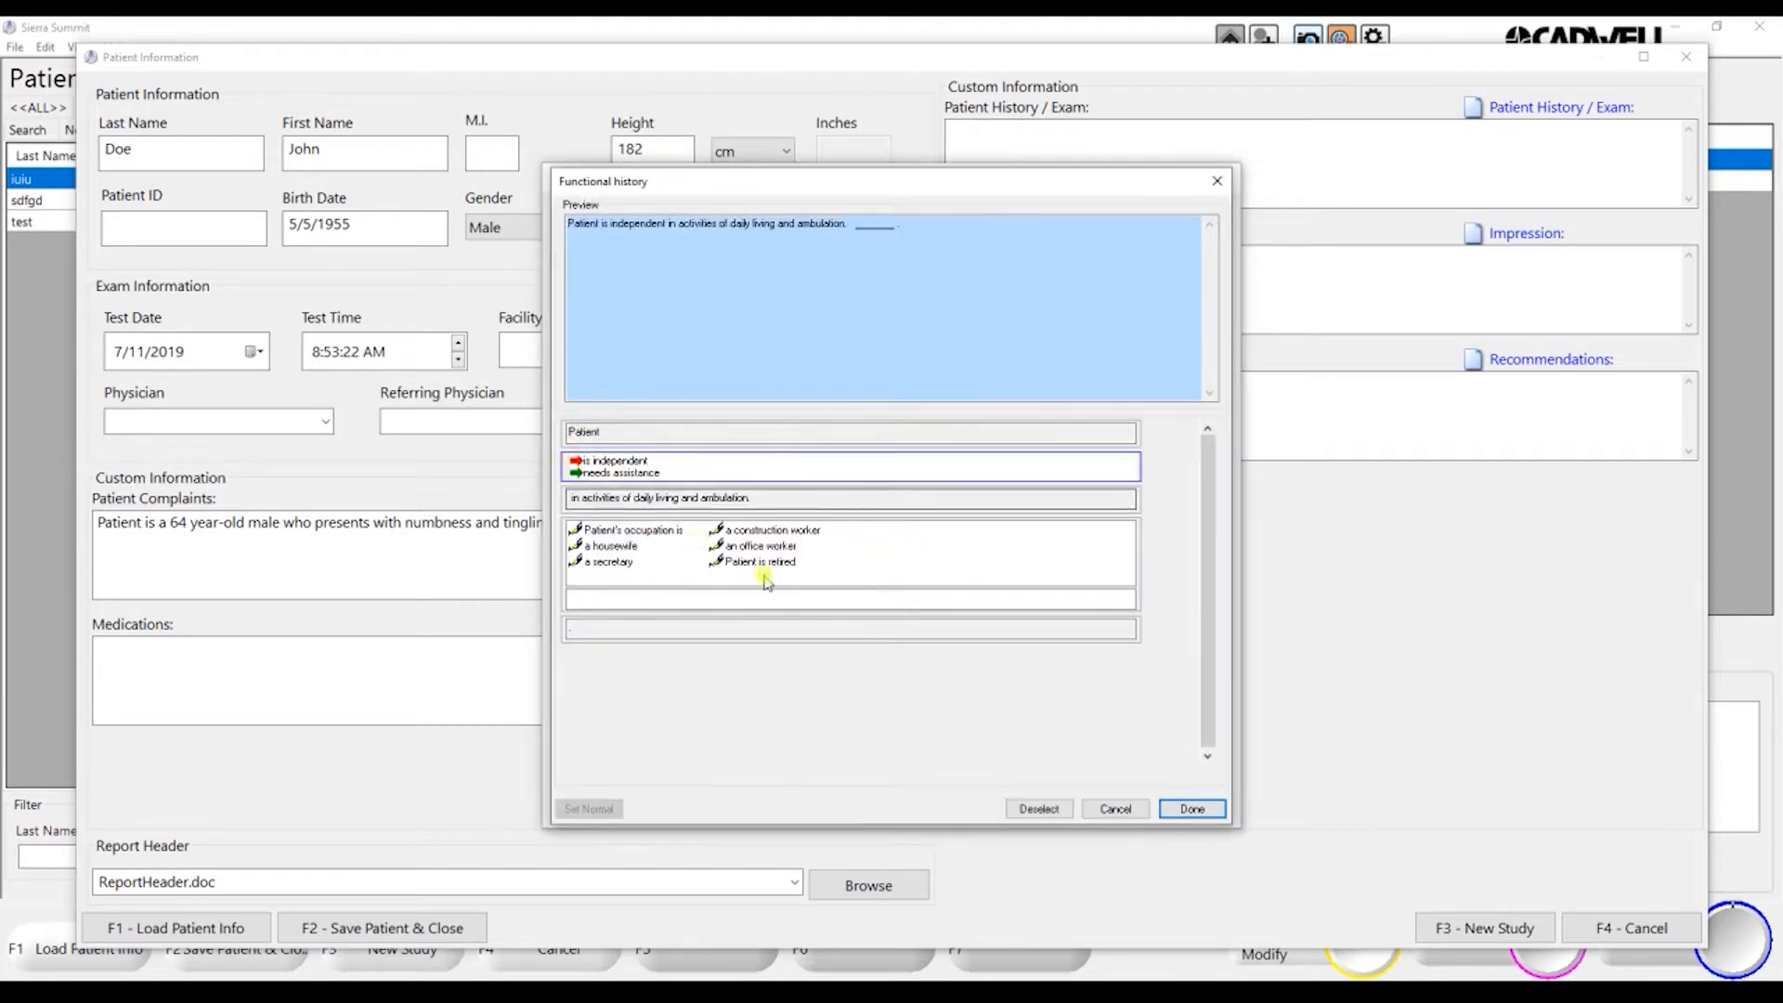
click(1192, 809)
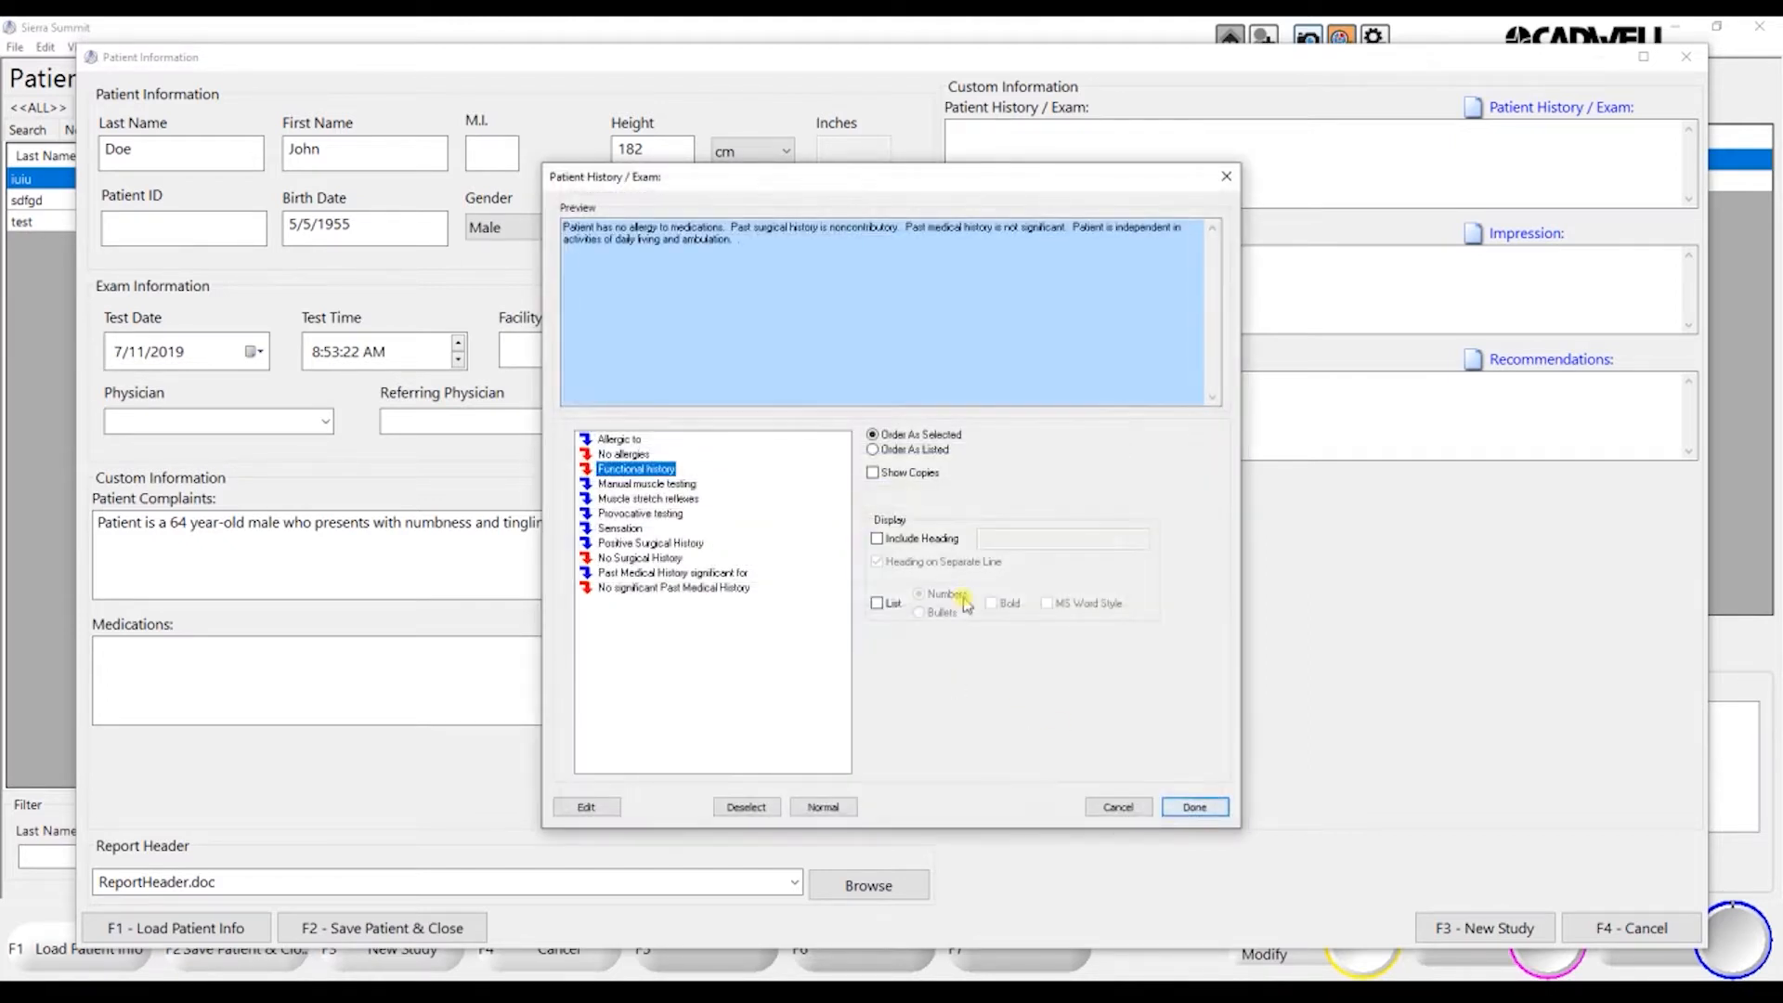
Add a manual muscle testing result of 5/5 bilaterally to the patient history
double_click(641, 484)
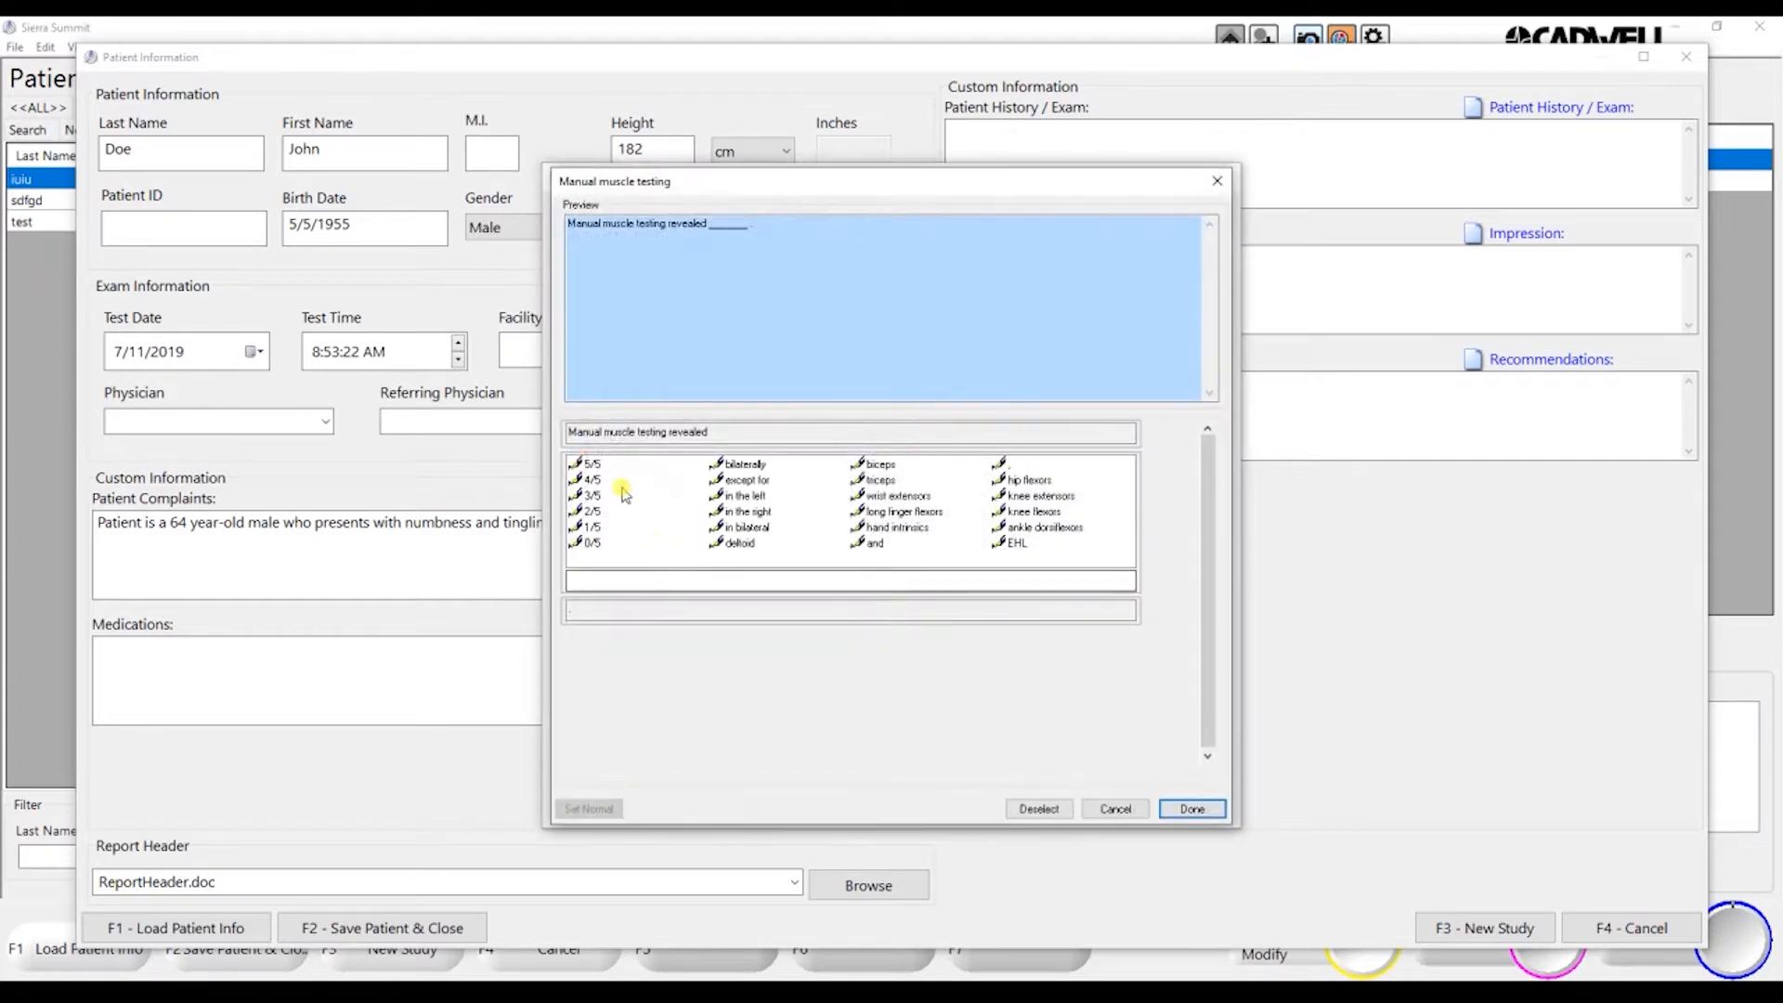
click(591, 464)
click(752, 465)
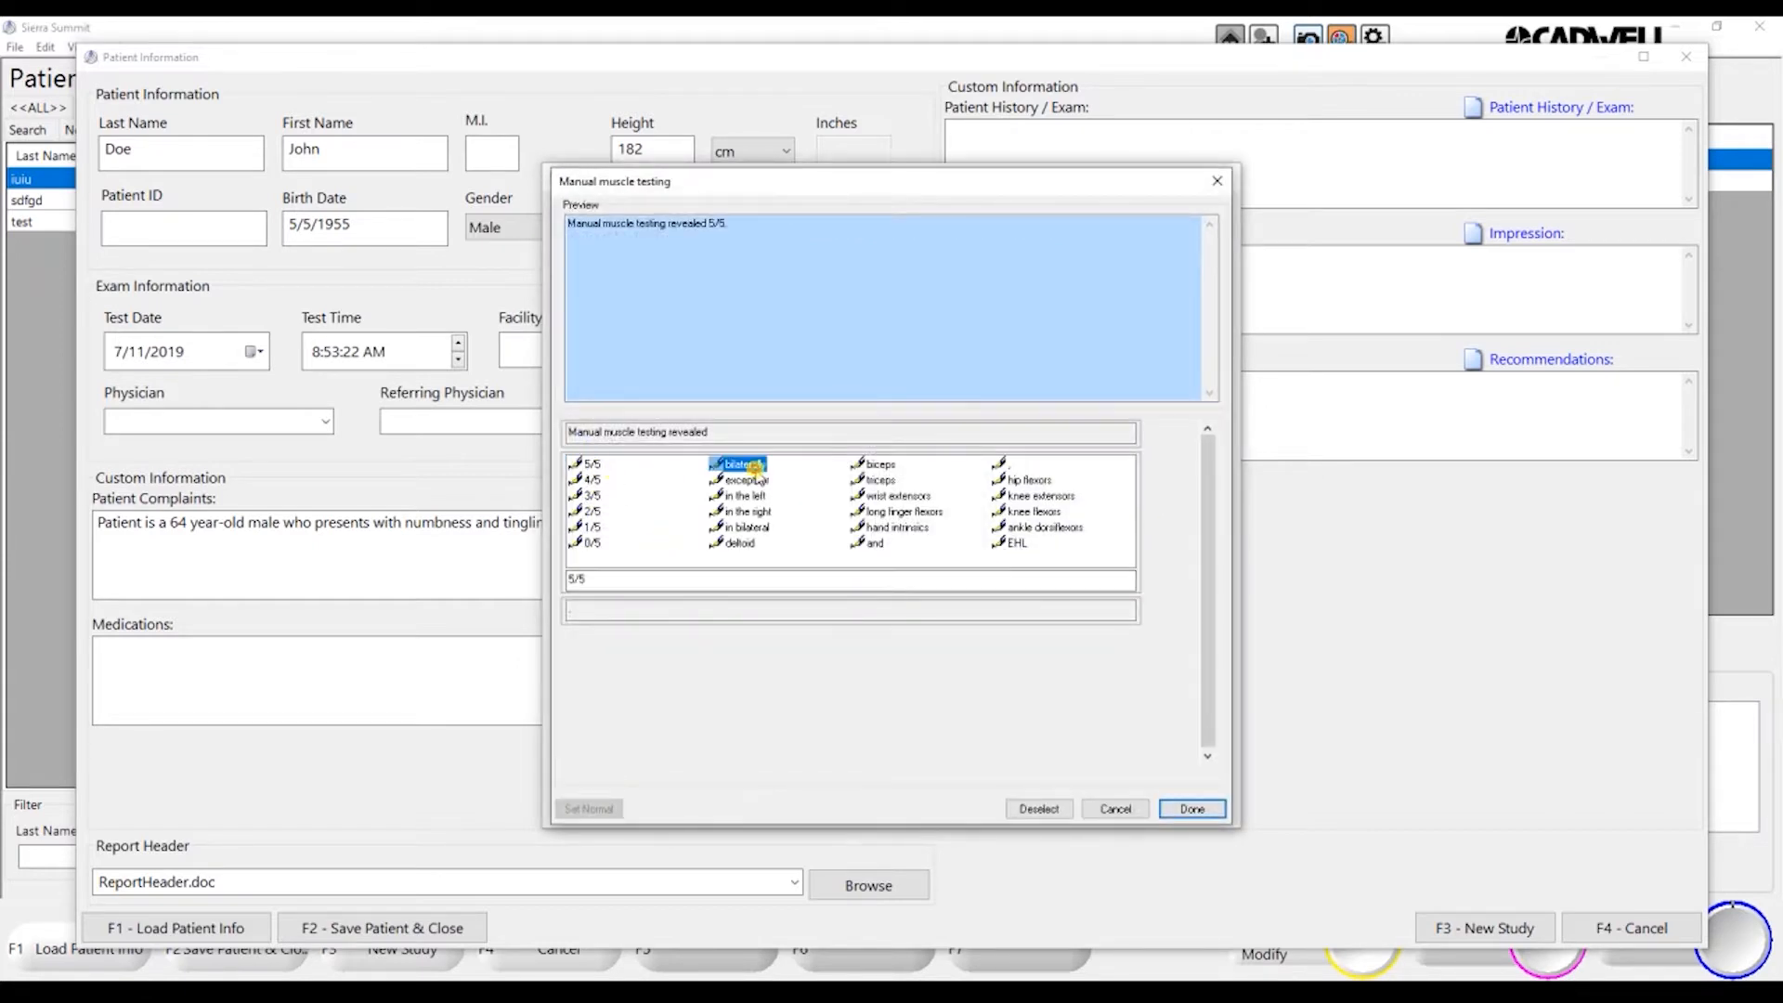
click(1190, 808)
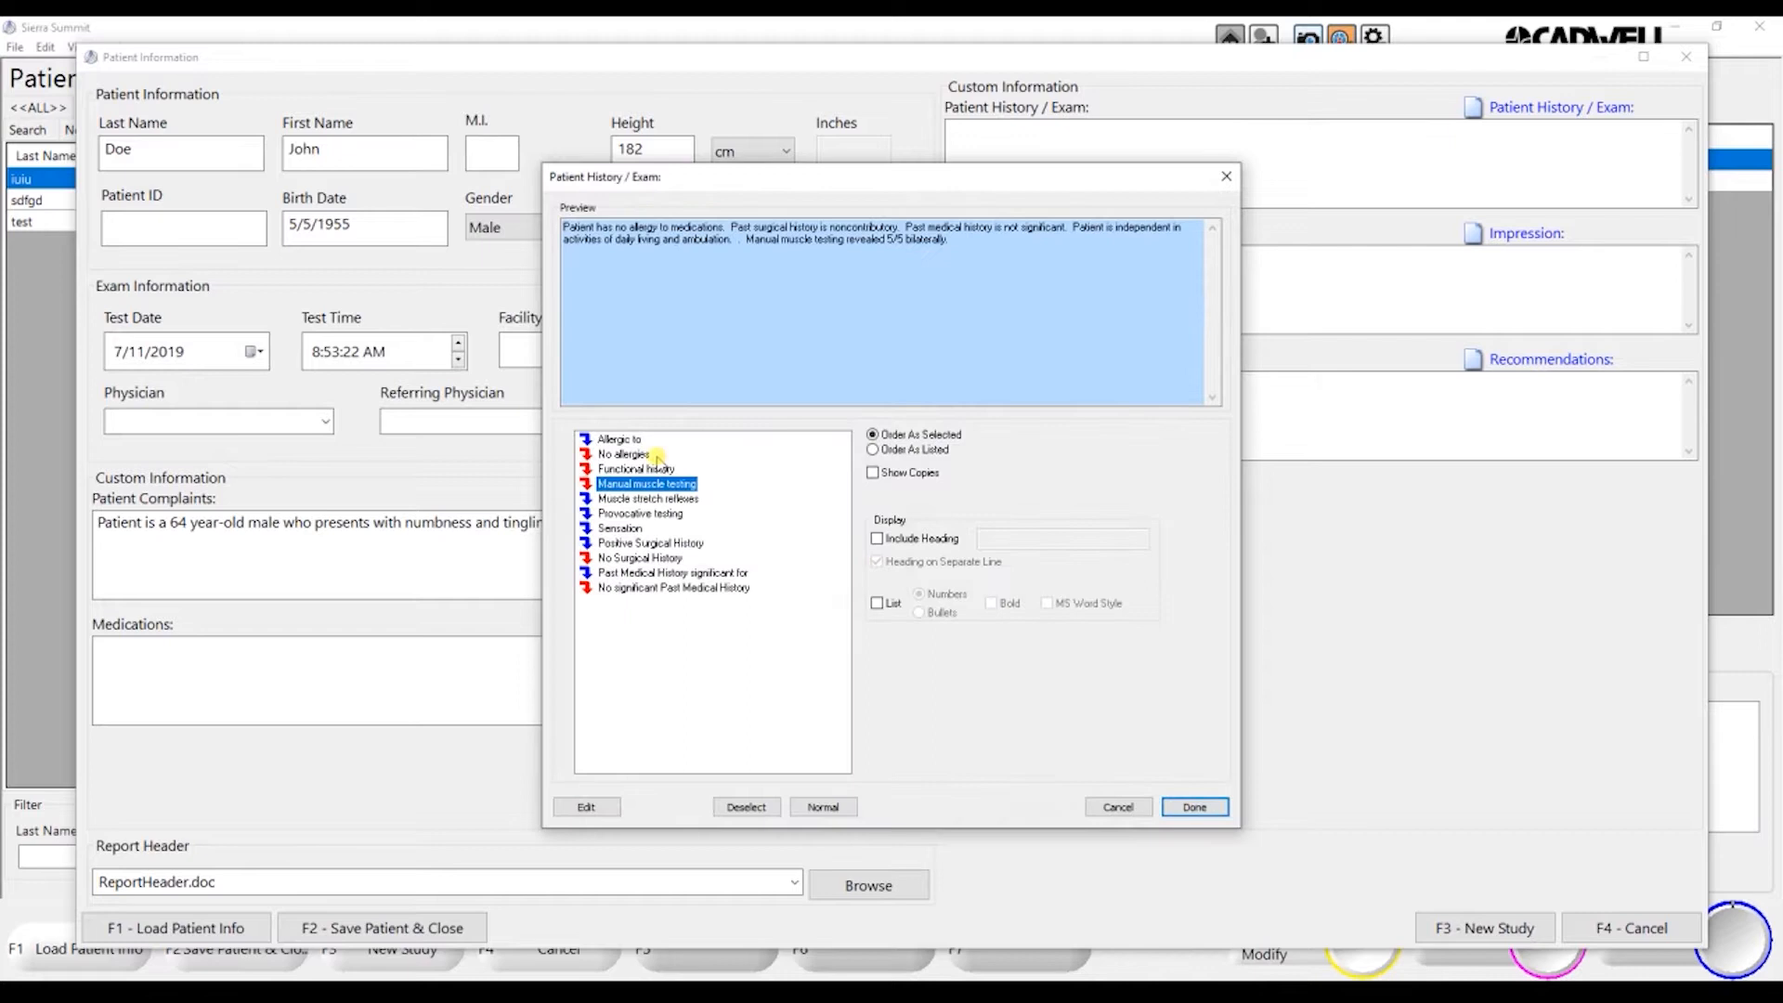
Add muscle stretch reflexes of 2+ bilaterally and insert the completed history and exam text into the patient record
double_click(648, 499)
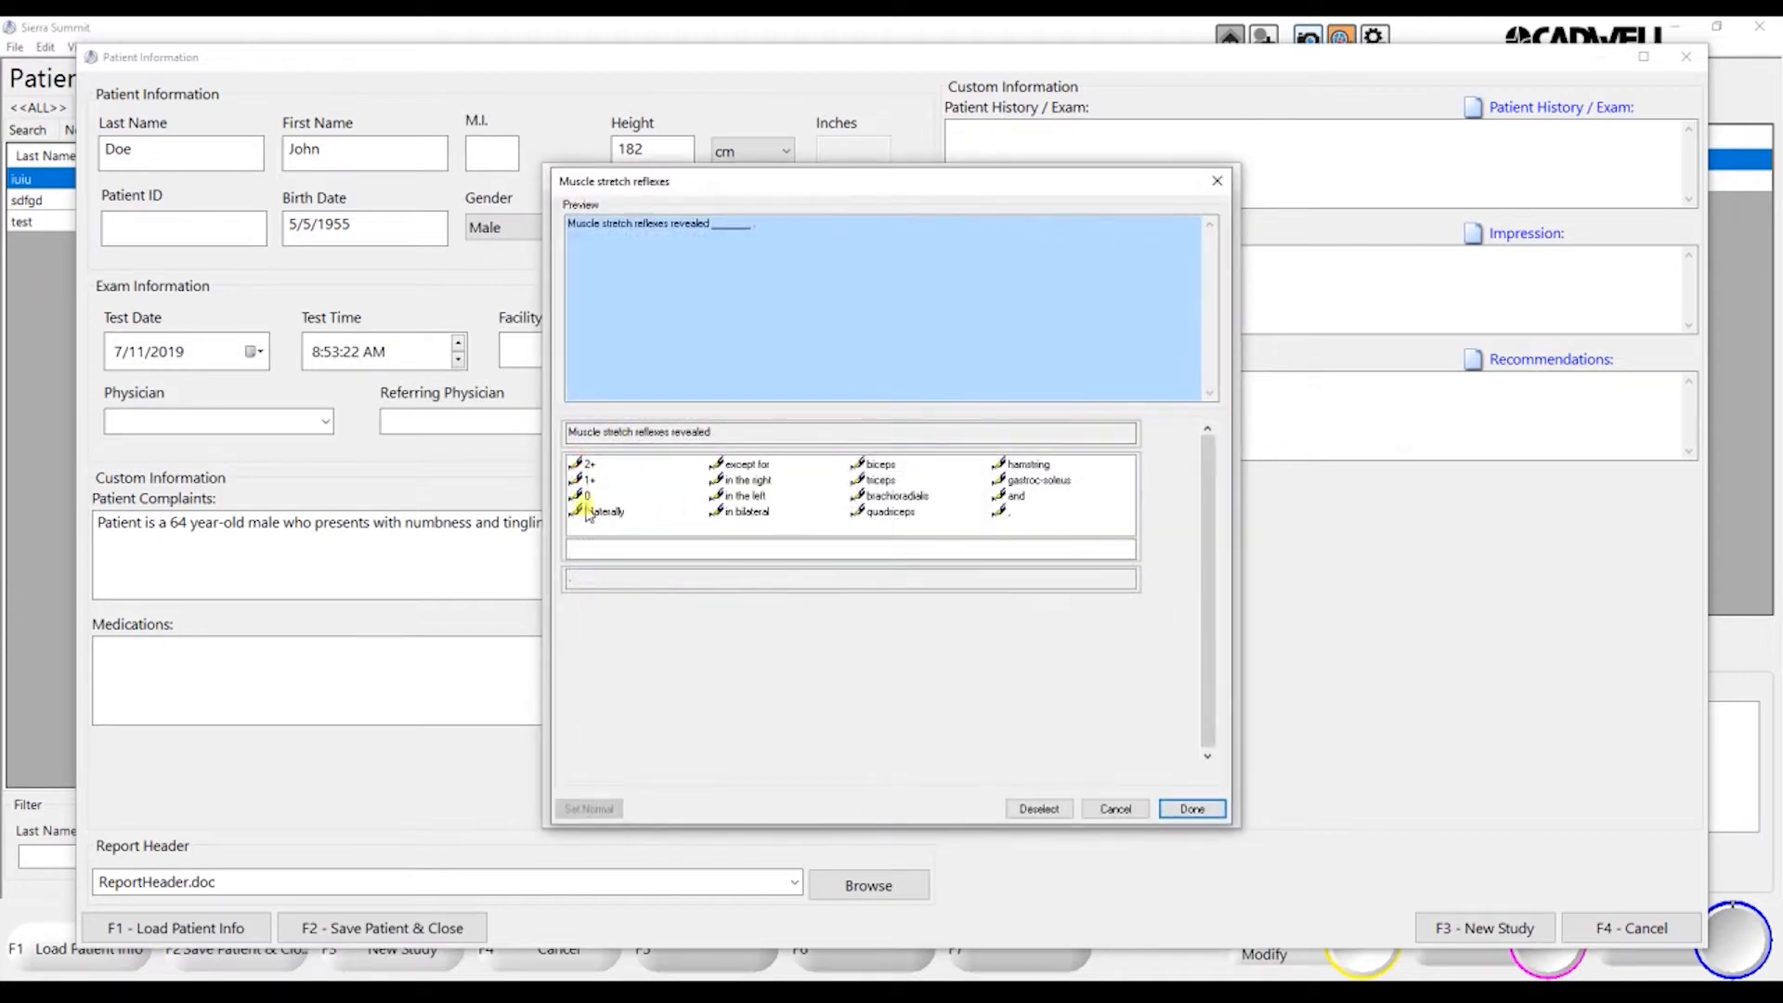
click(585, 464)
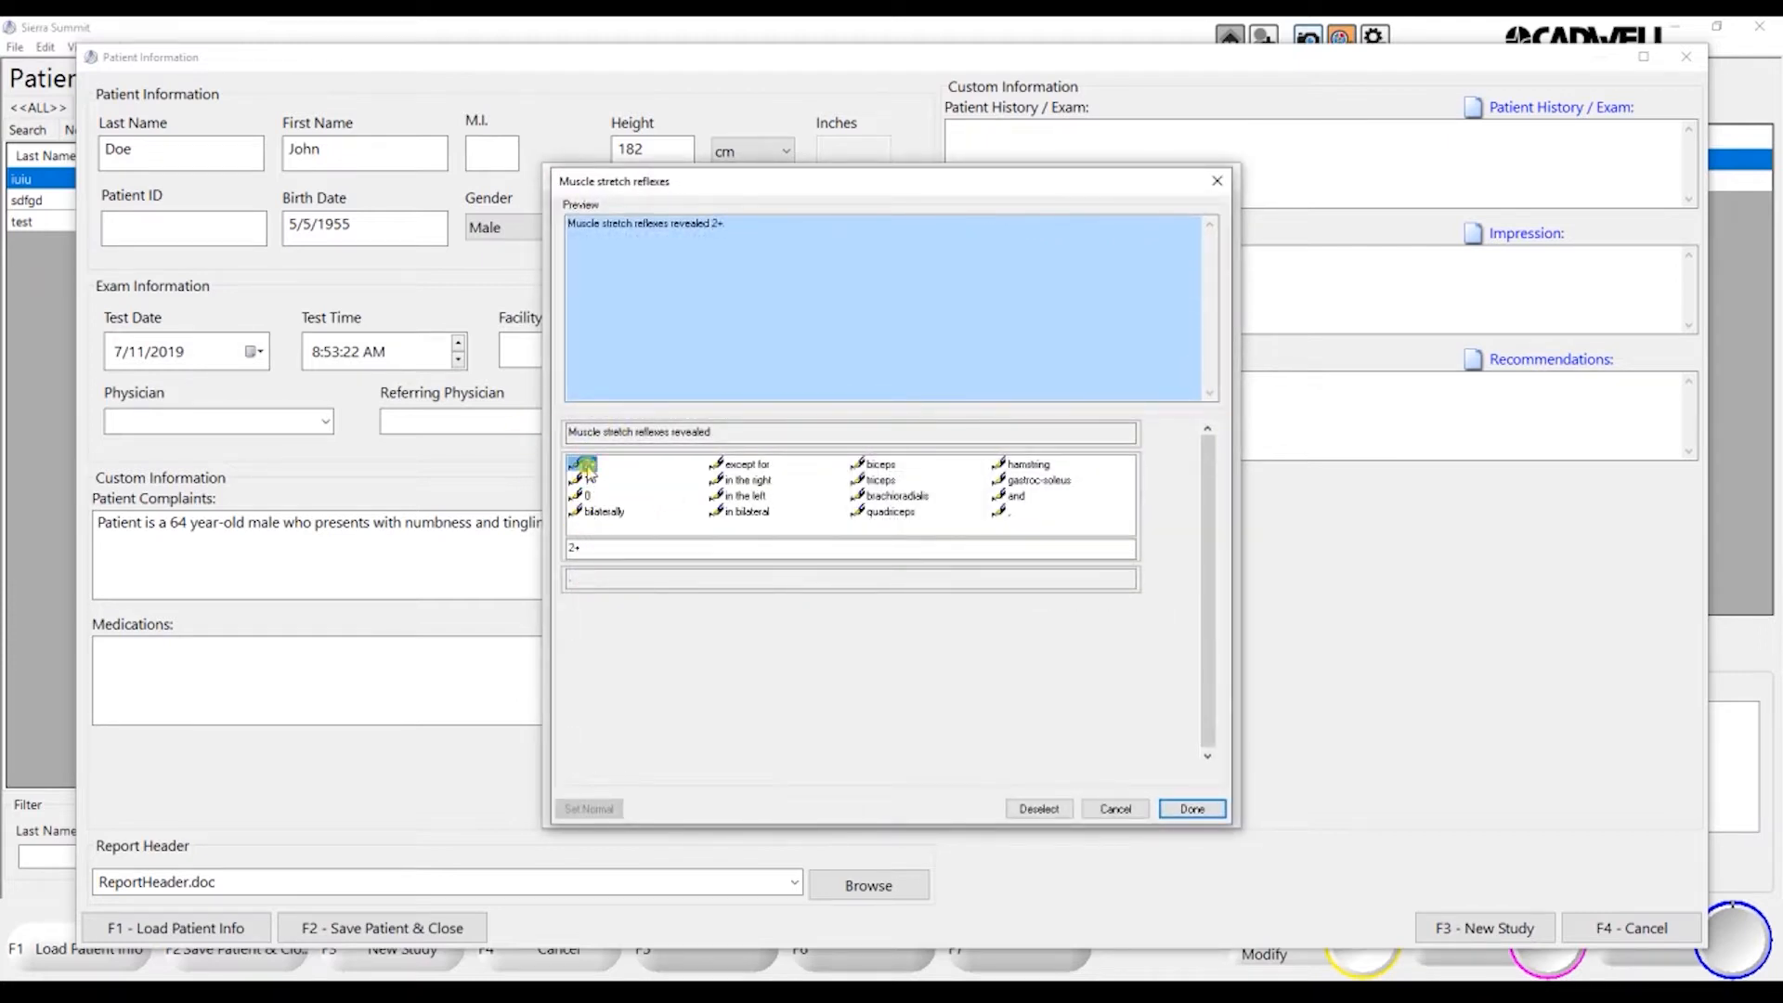
click(599, 511)
click(1192, 809)
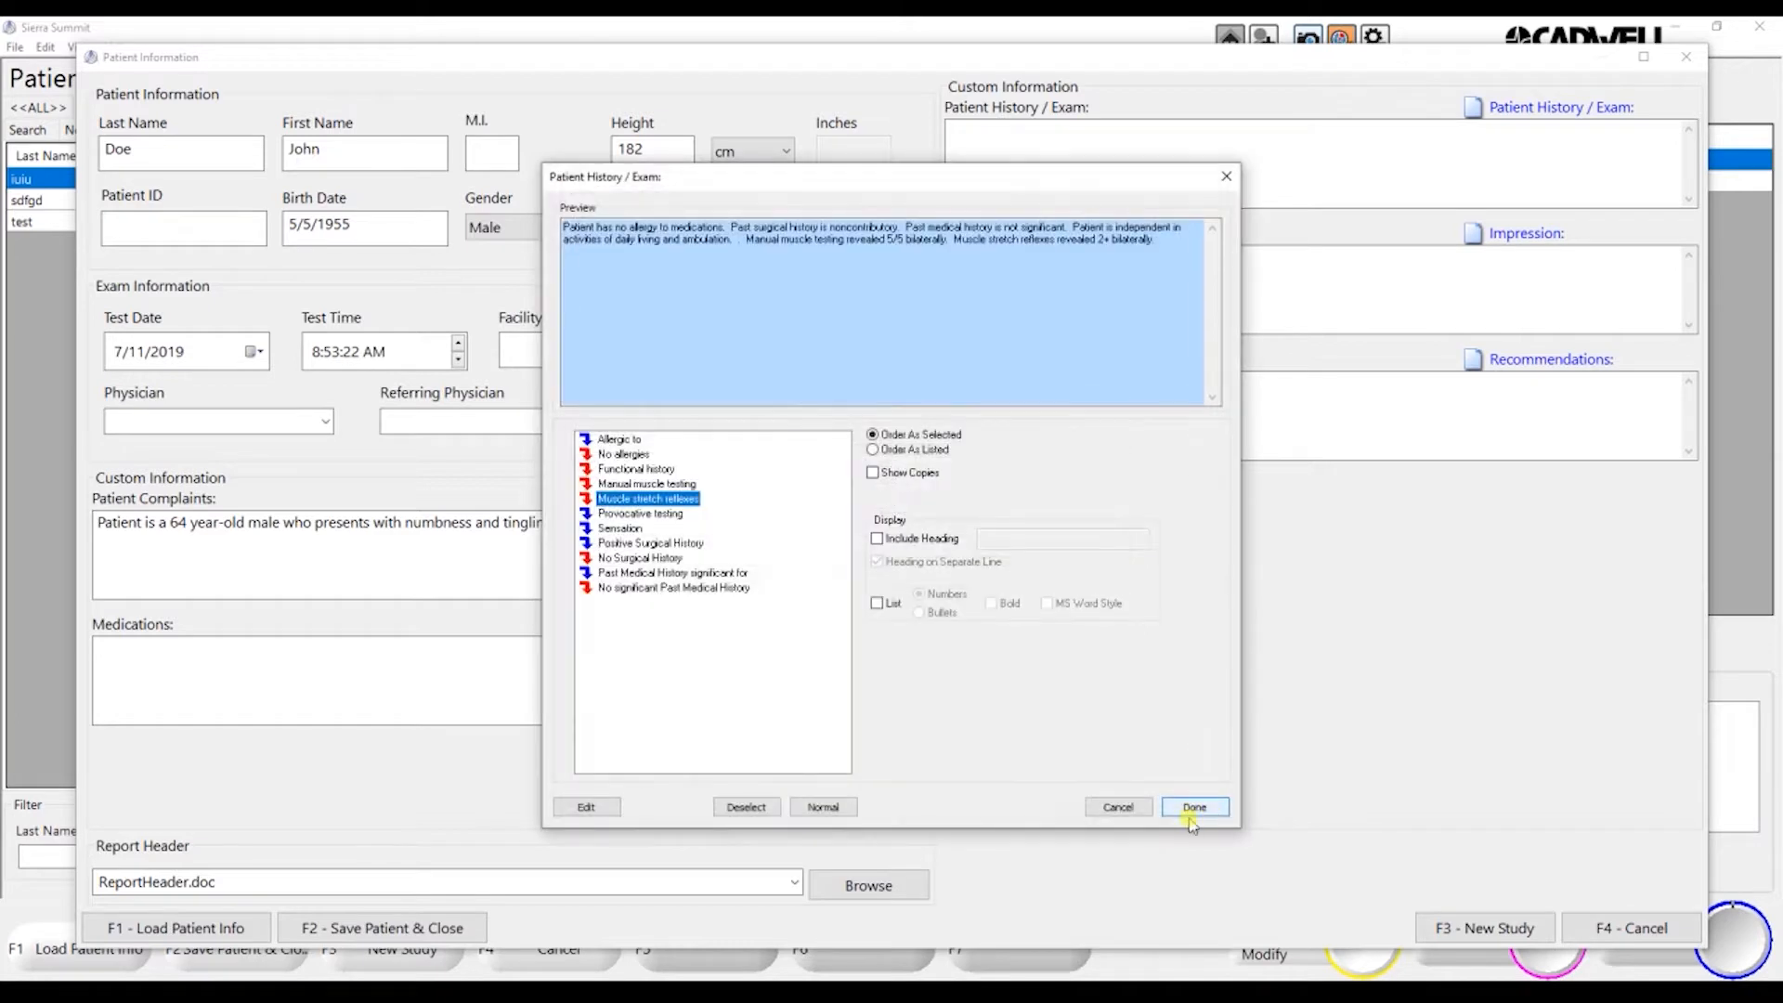
click(1193, 807)
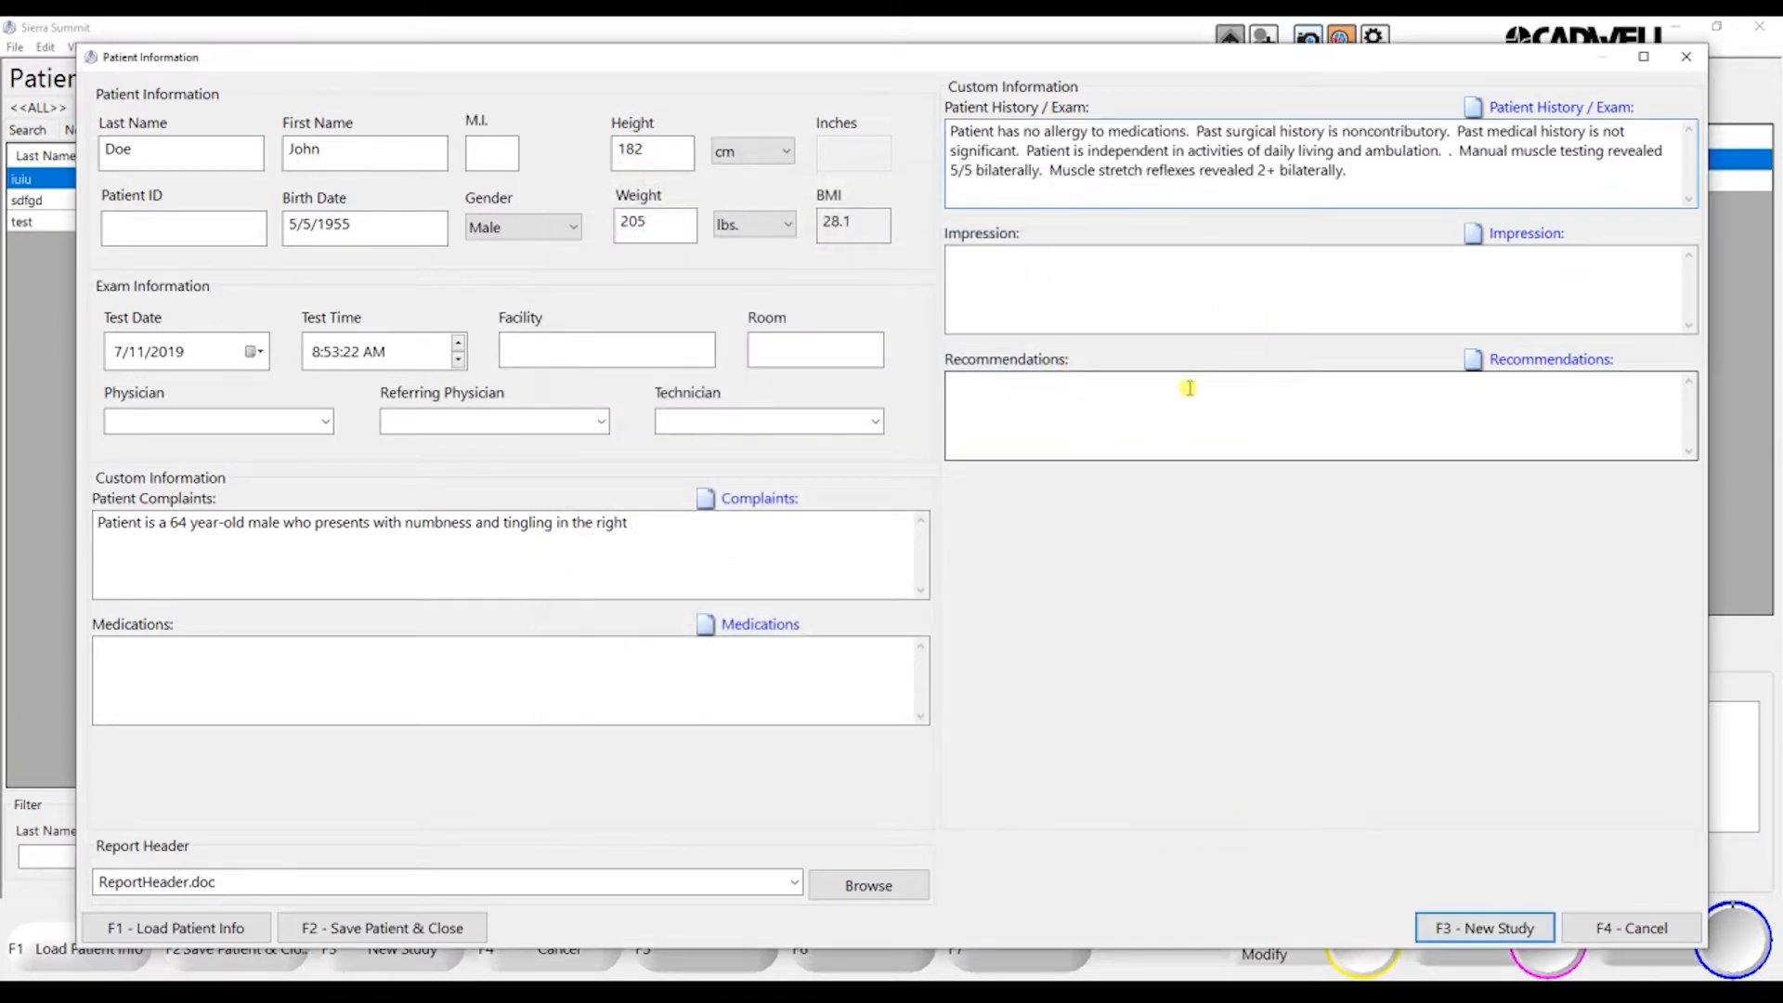
Begin a new study for this patient and display the tests in the Right Carpal Tunnel protocol
click(1505, 927)
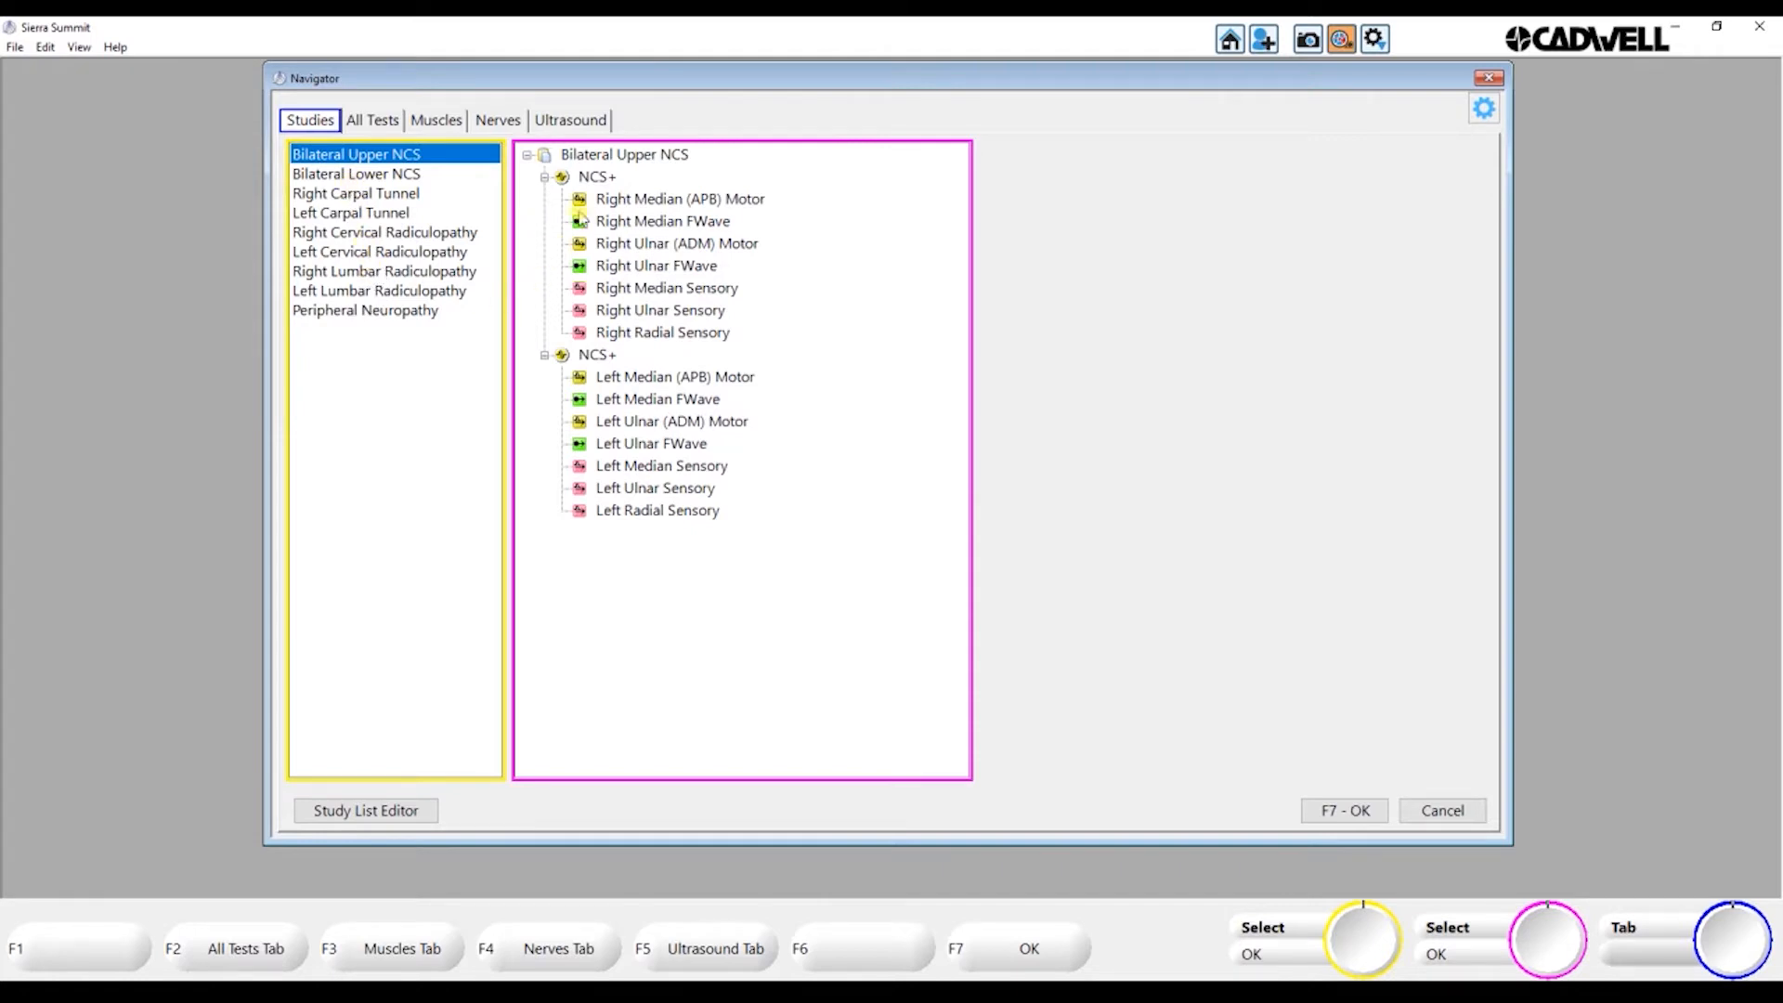
click(357, 196)
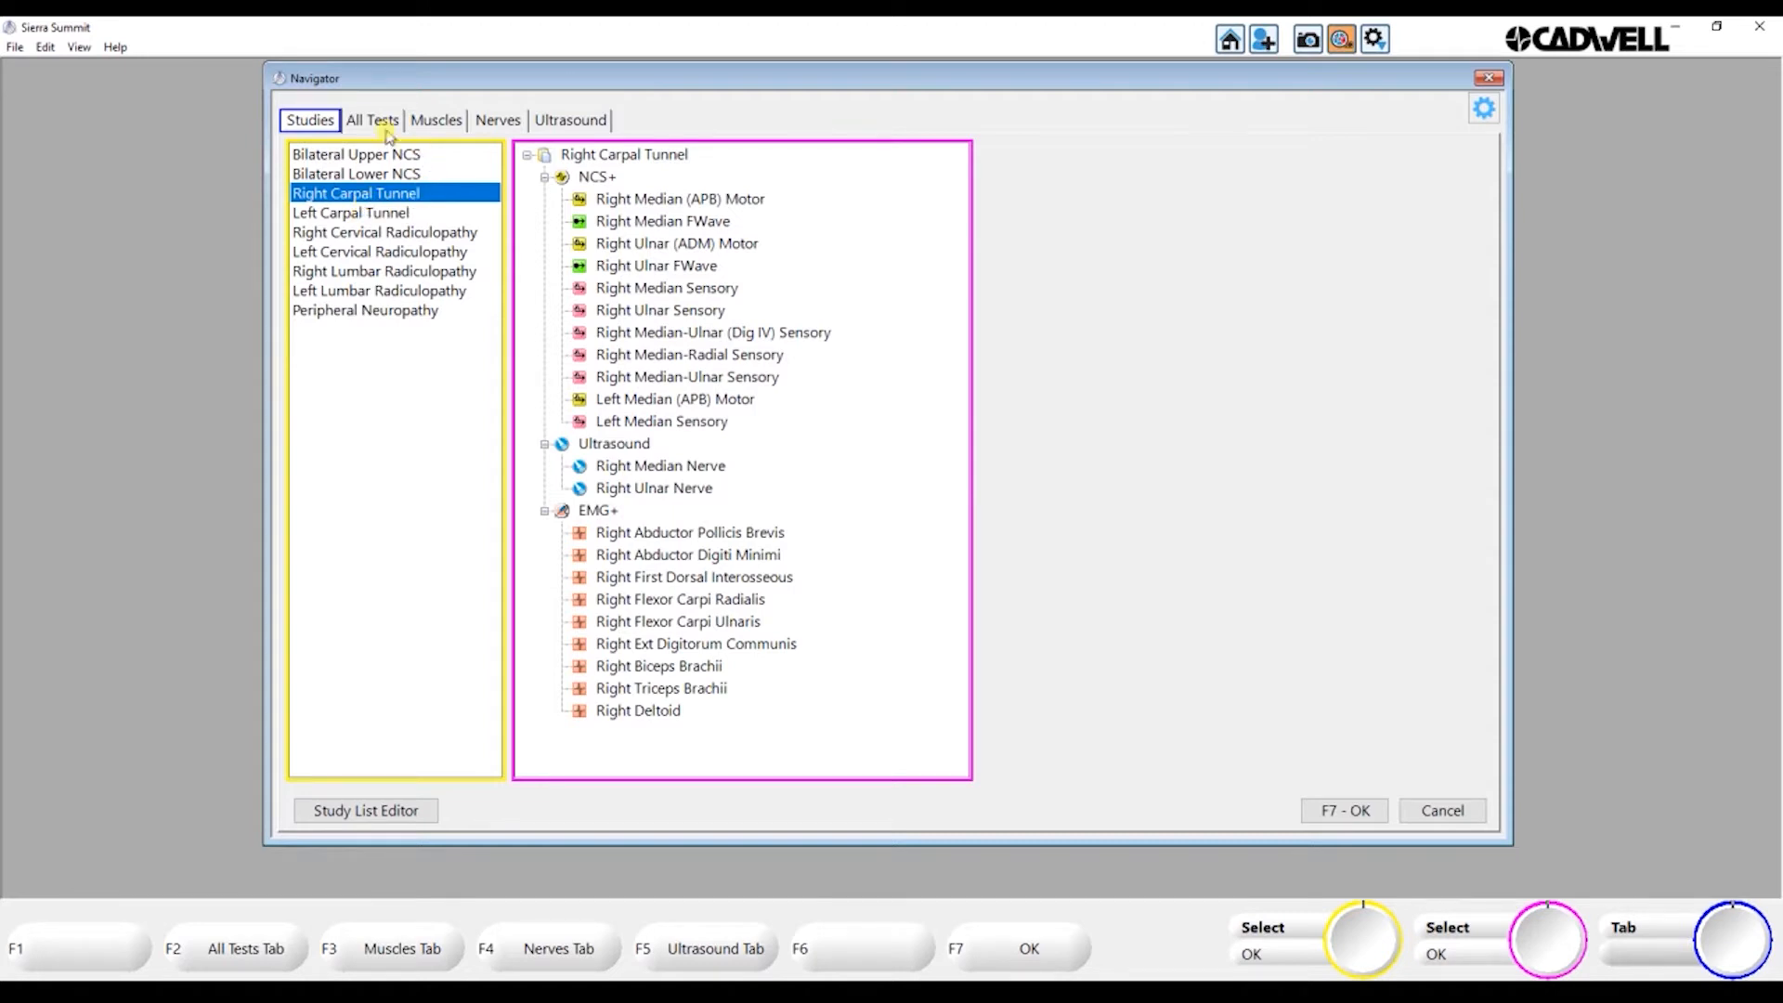
Examine the individual tests available for the left hand's muscles, for its nerves, and for the ultrasound sites
click(434, 123)
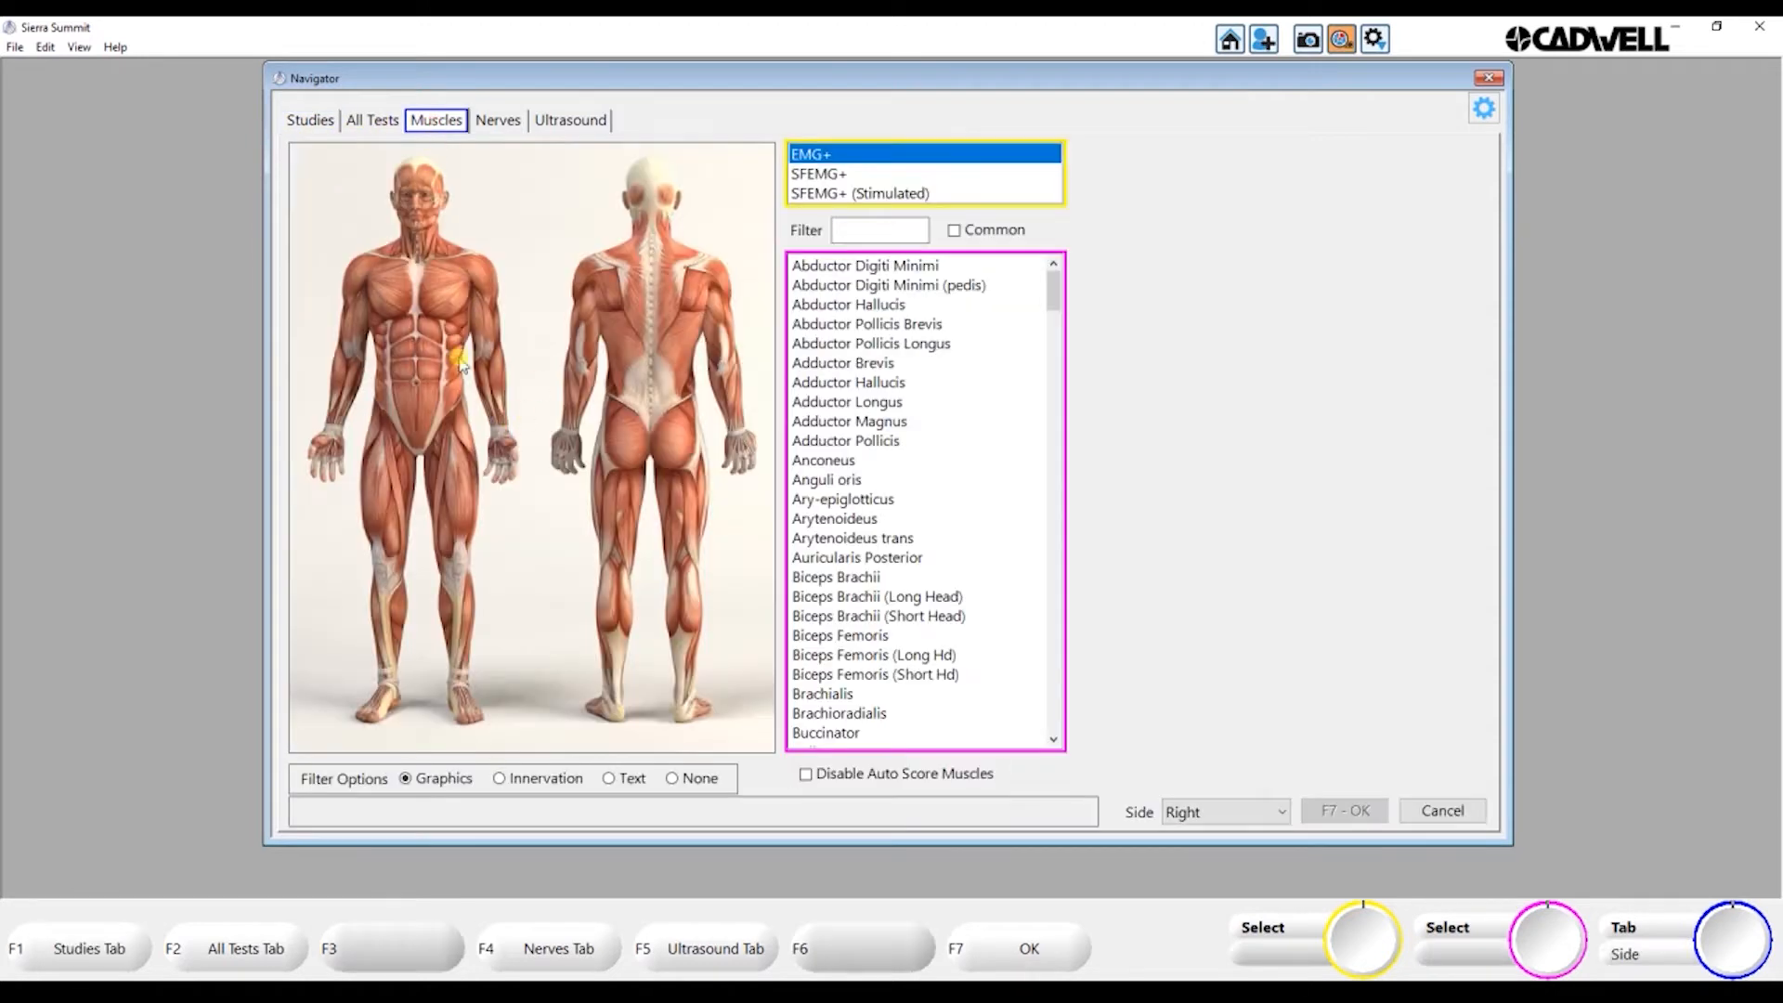
click(501, 462)
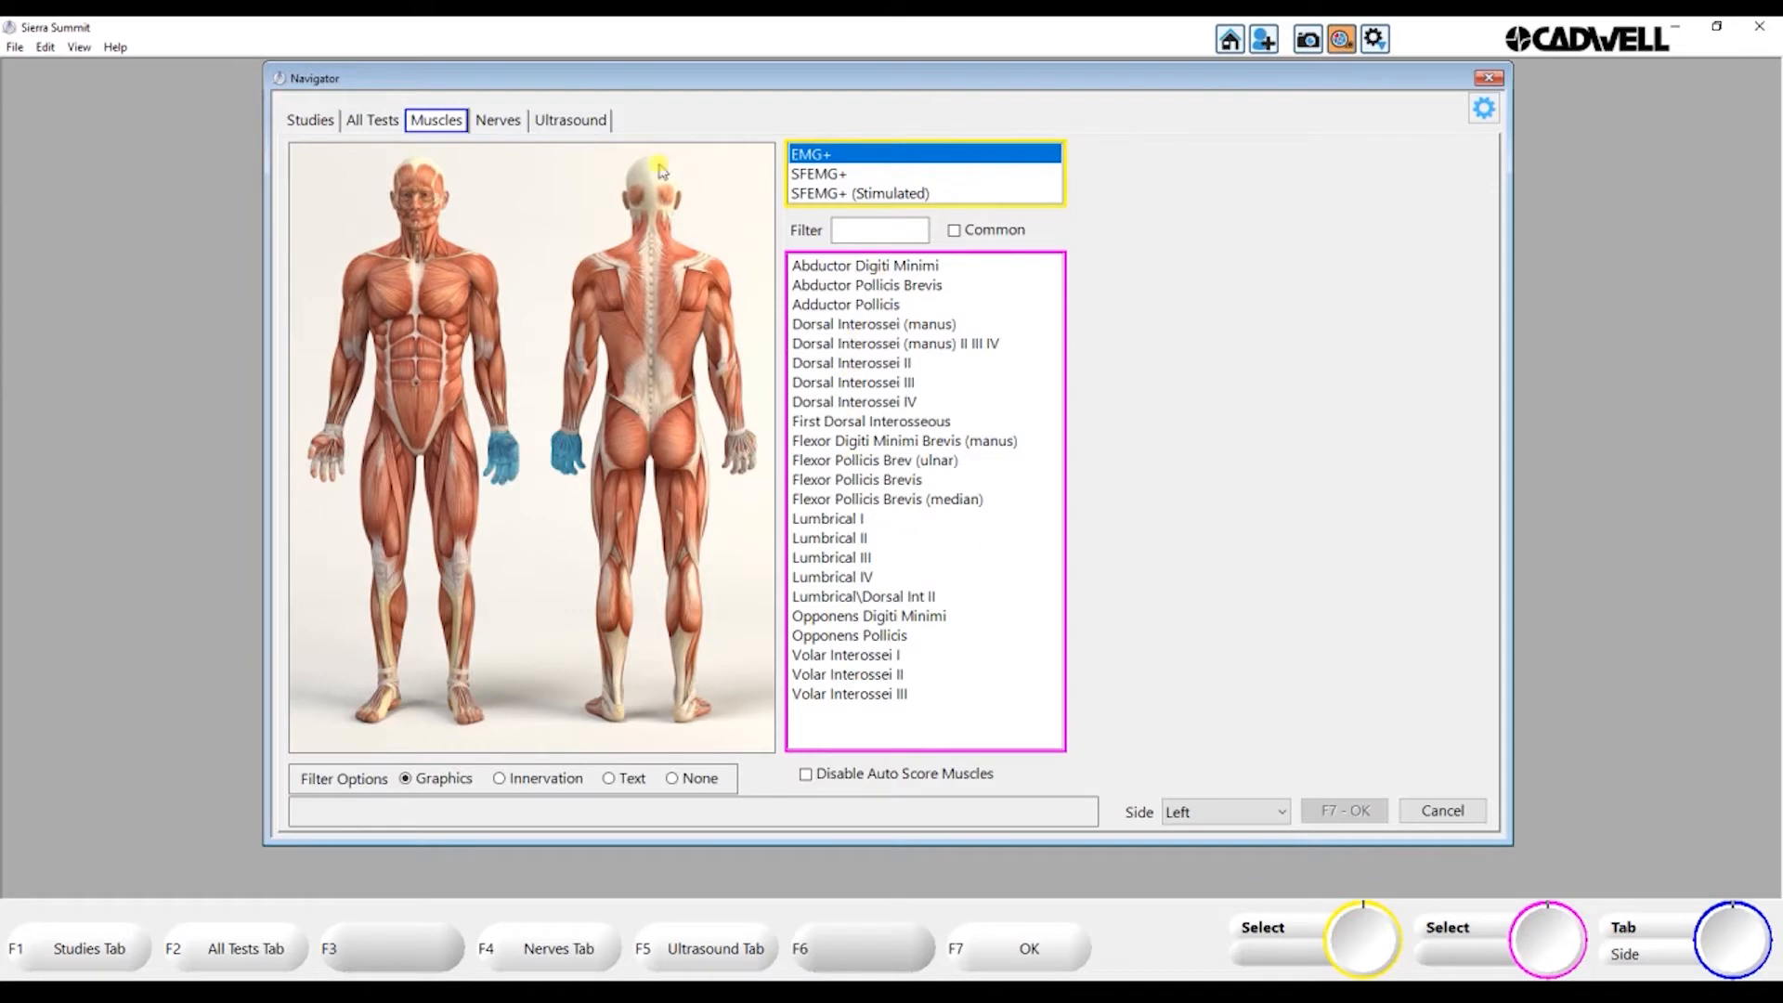
click(499, 120)
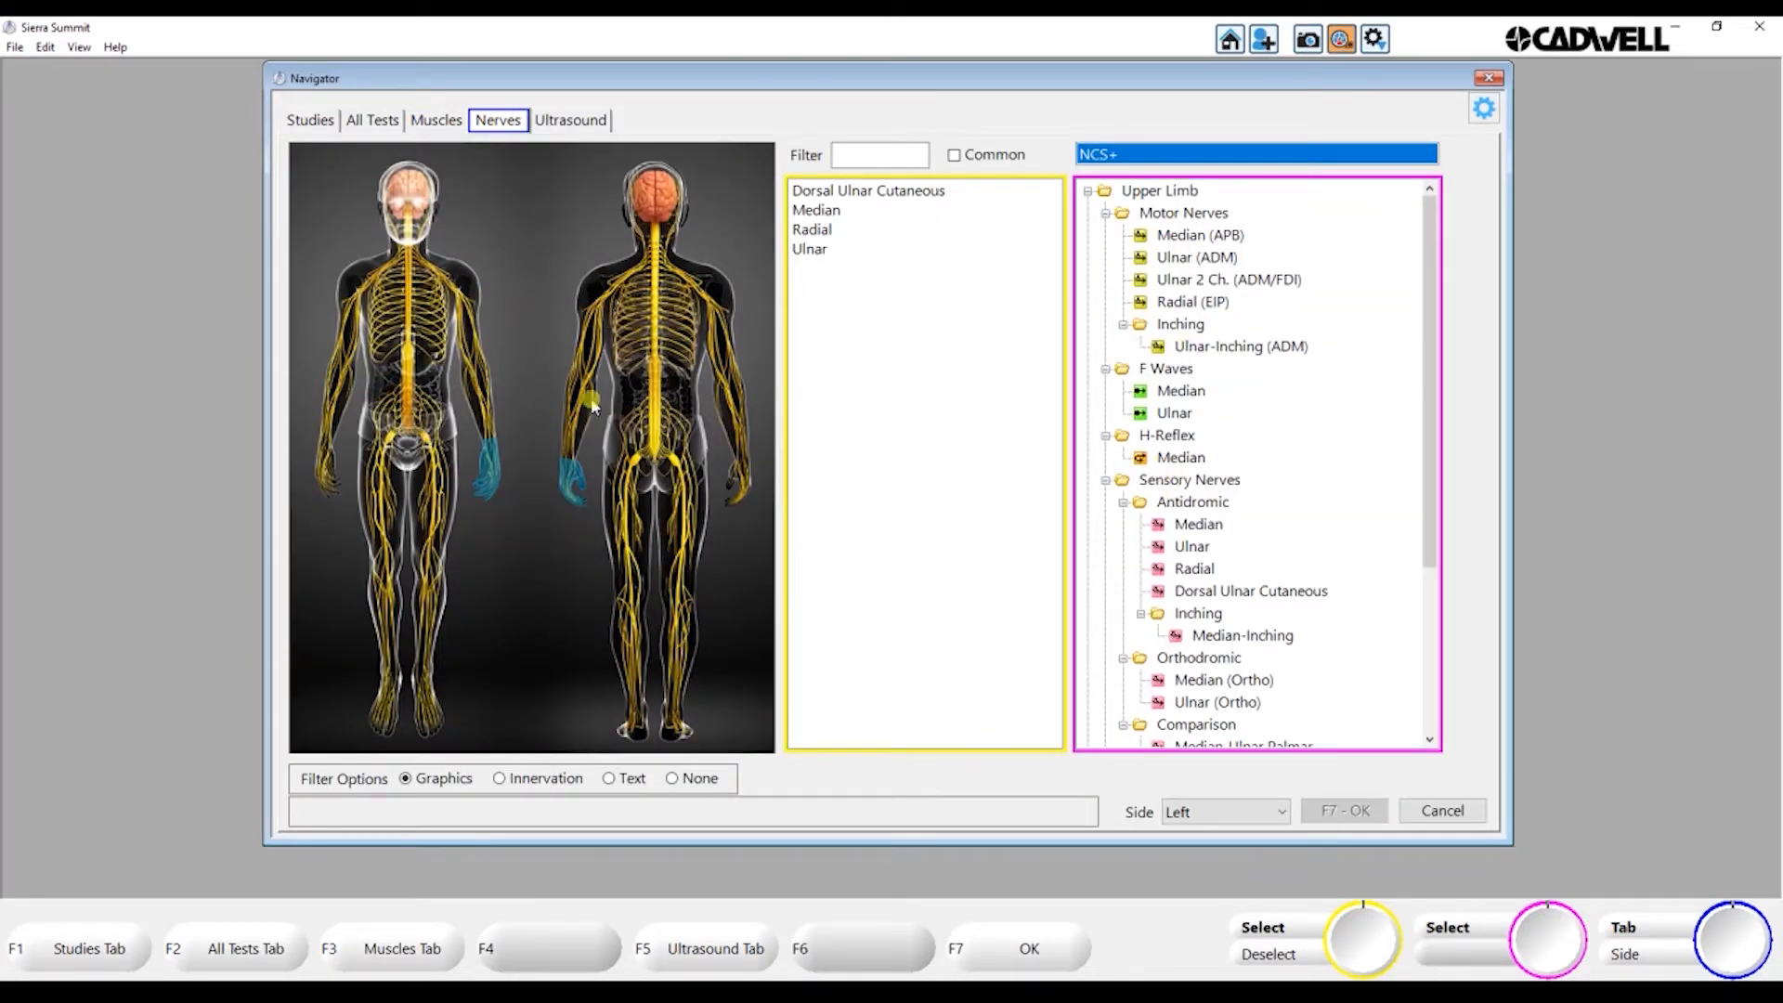
click(556, 120)
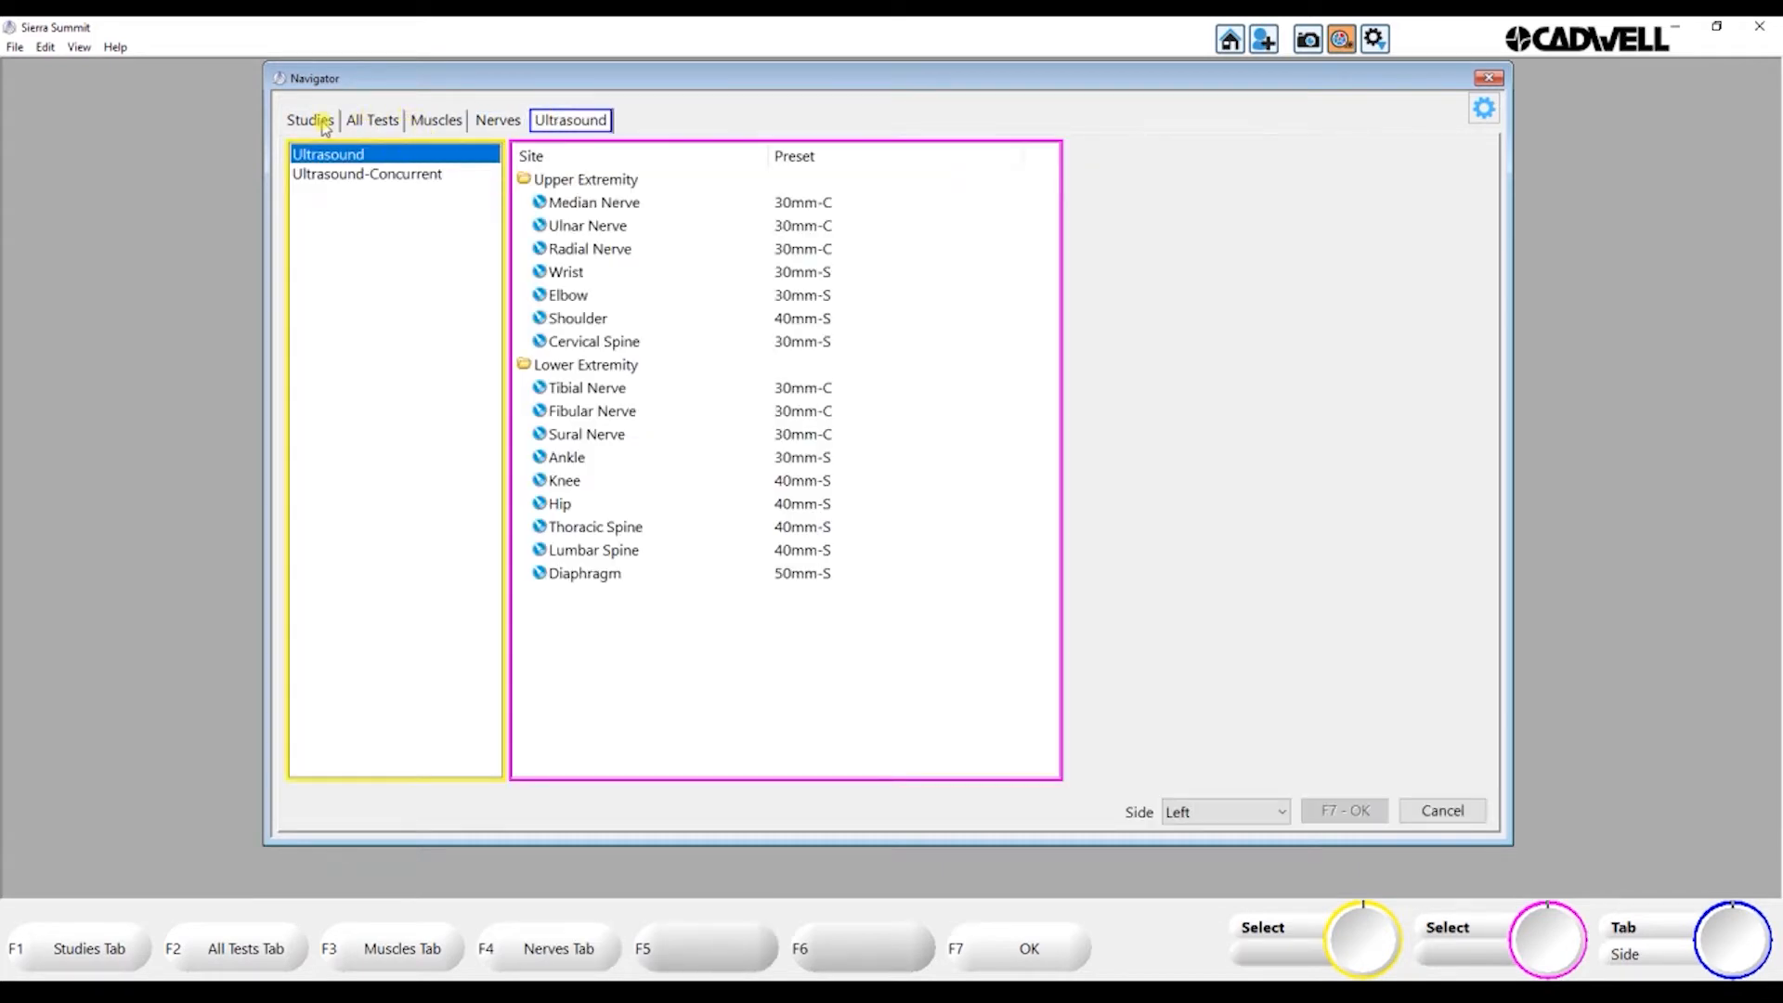
Return to the study protocols and start the Right Carpal Tunnel study
click(318, 123)
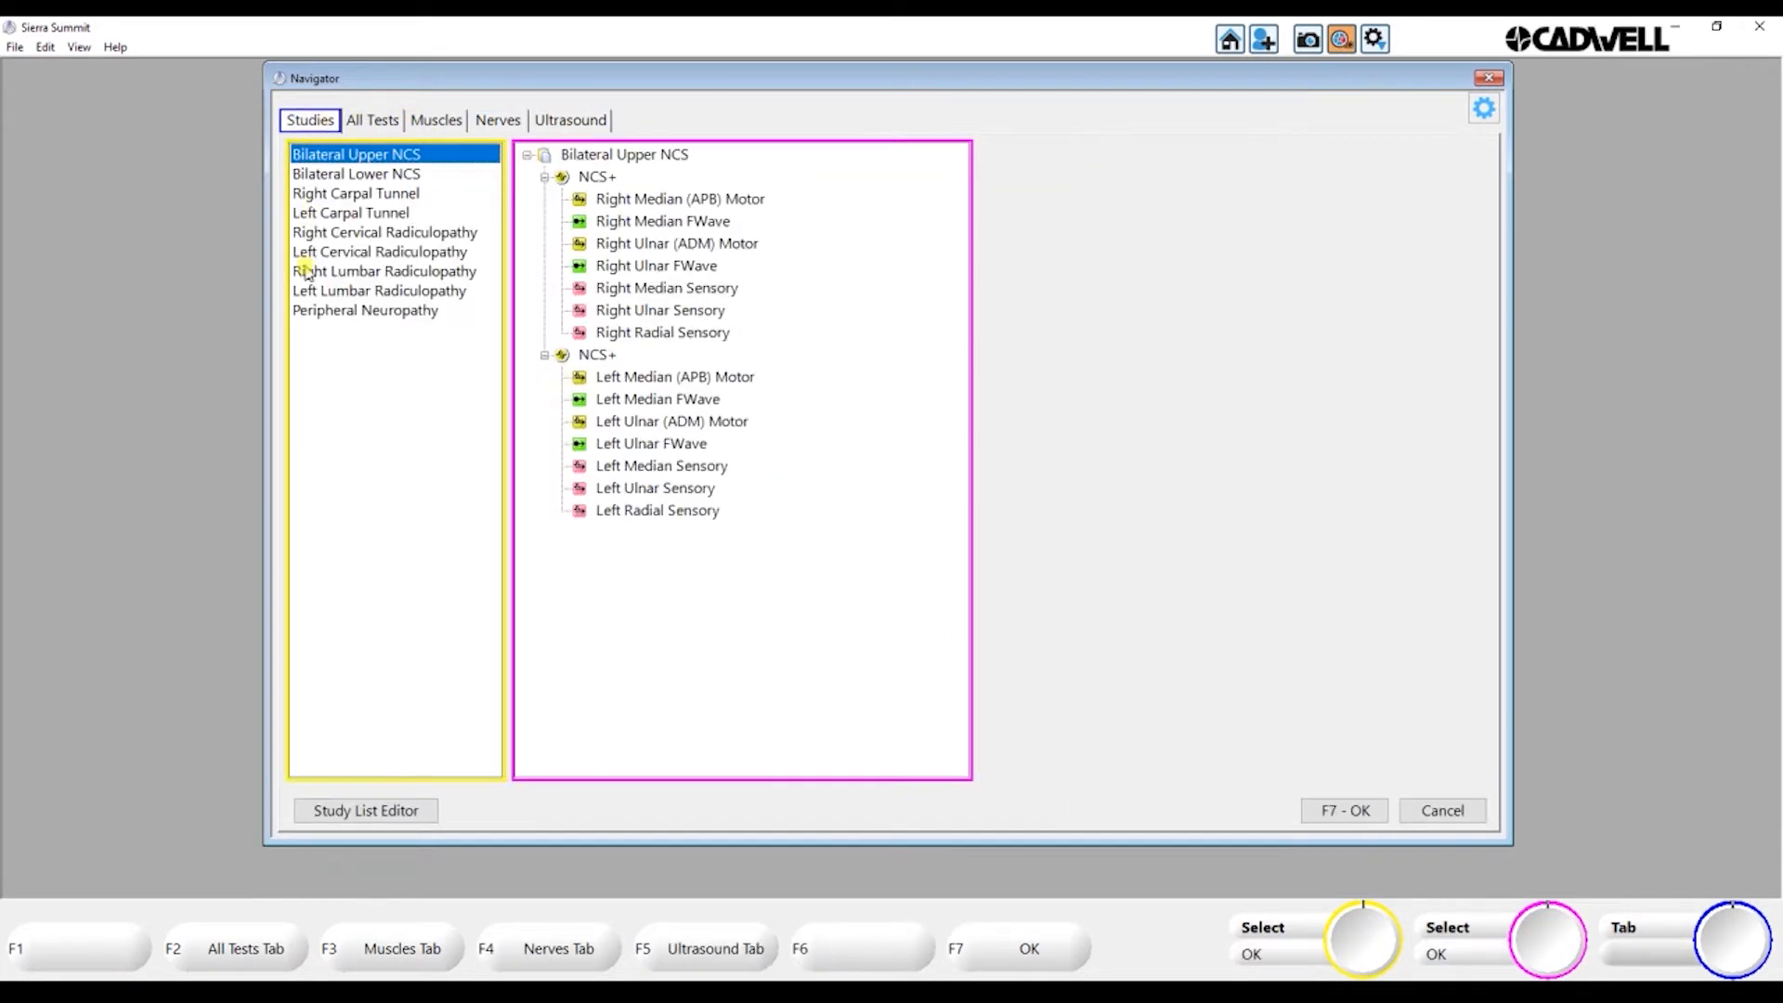
click(358, 195)
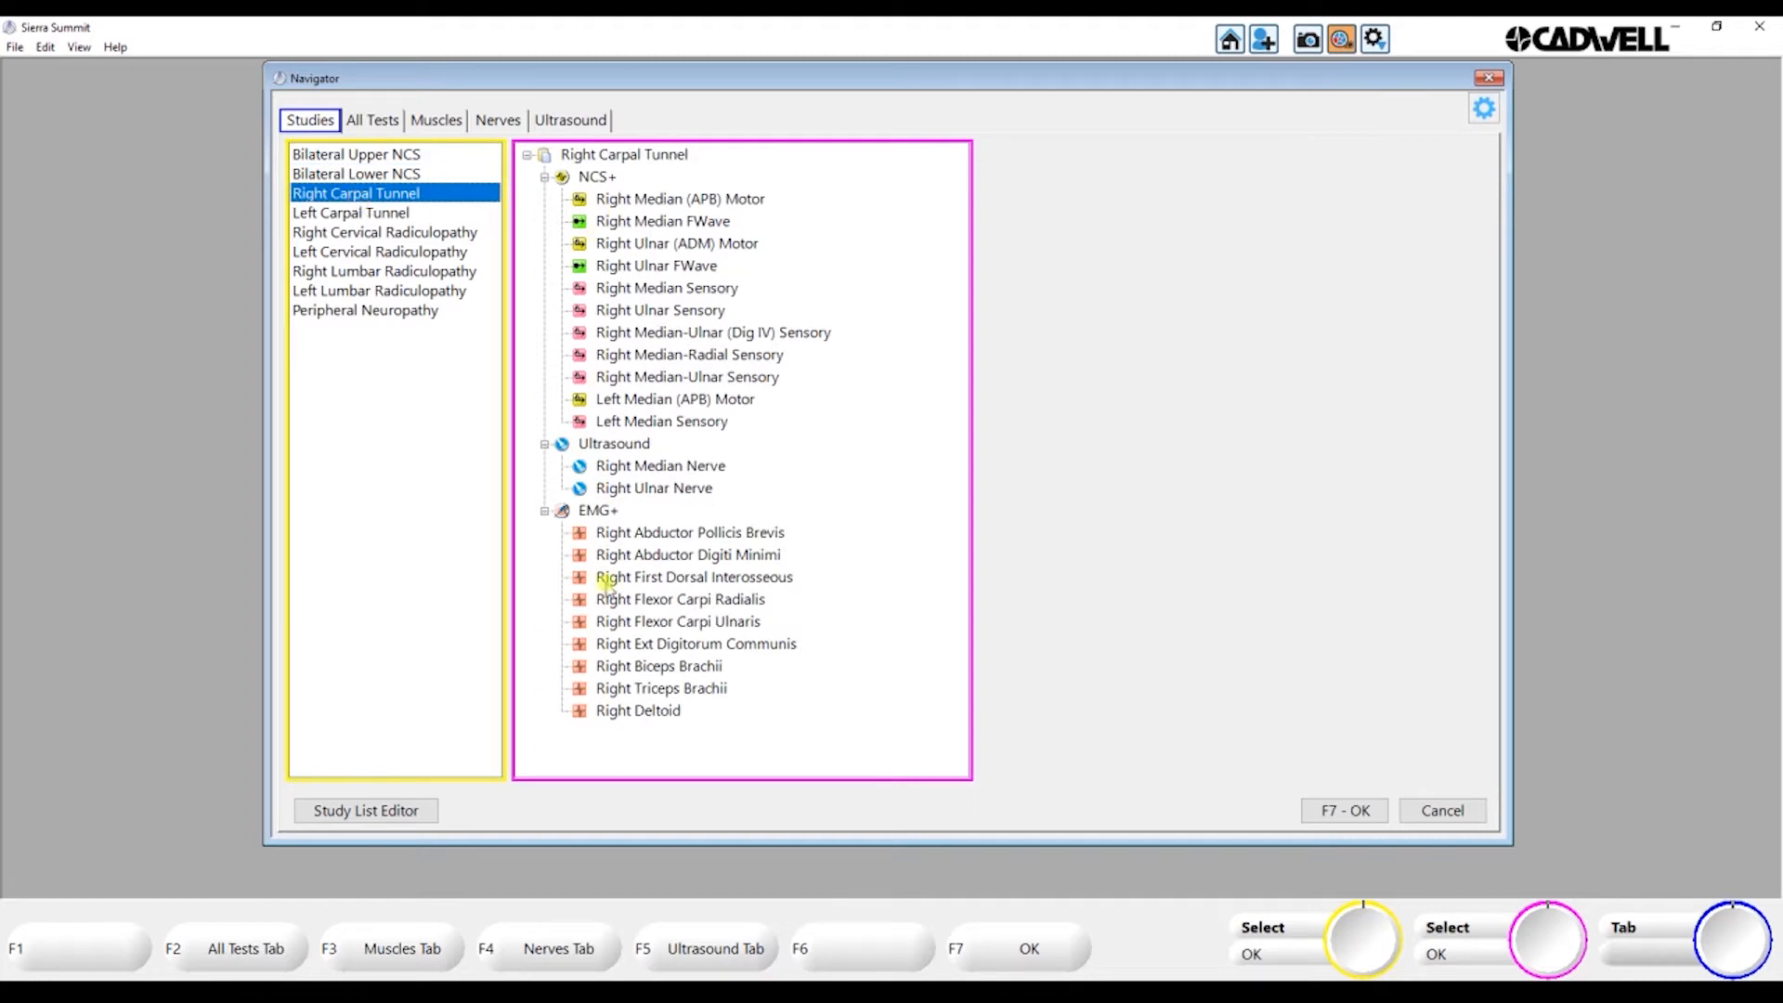
double_click(329, 195)
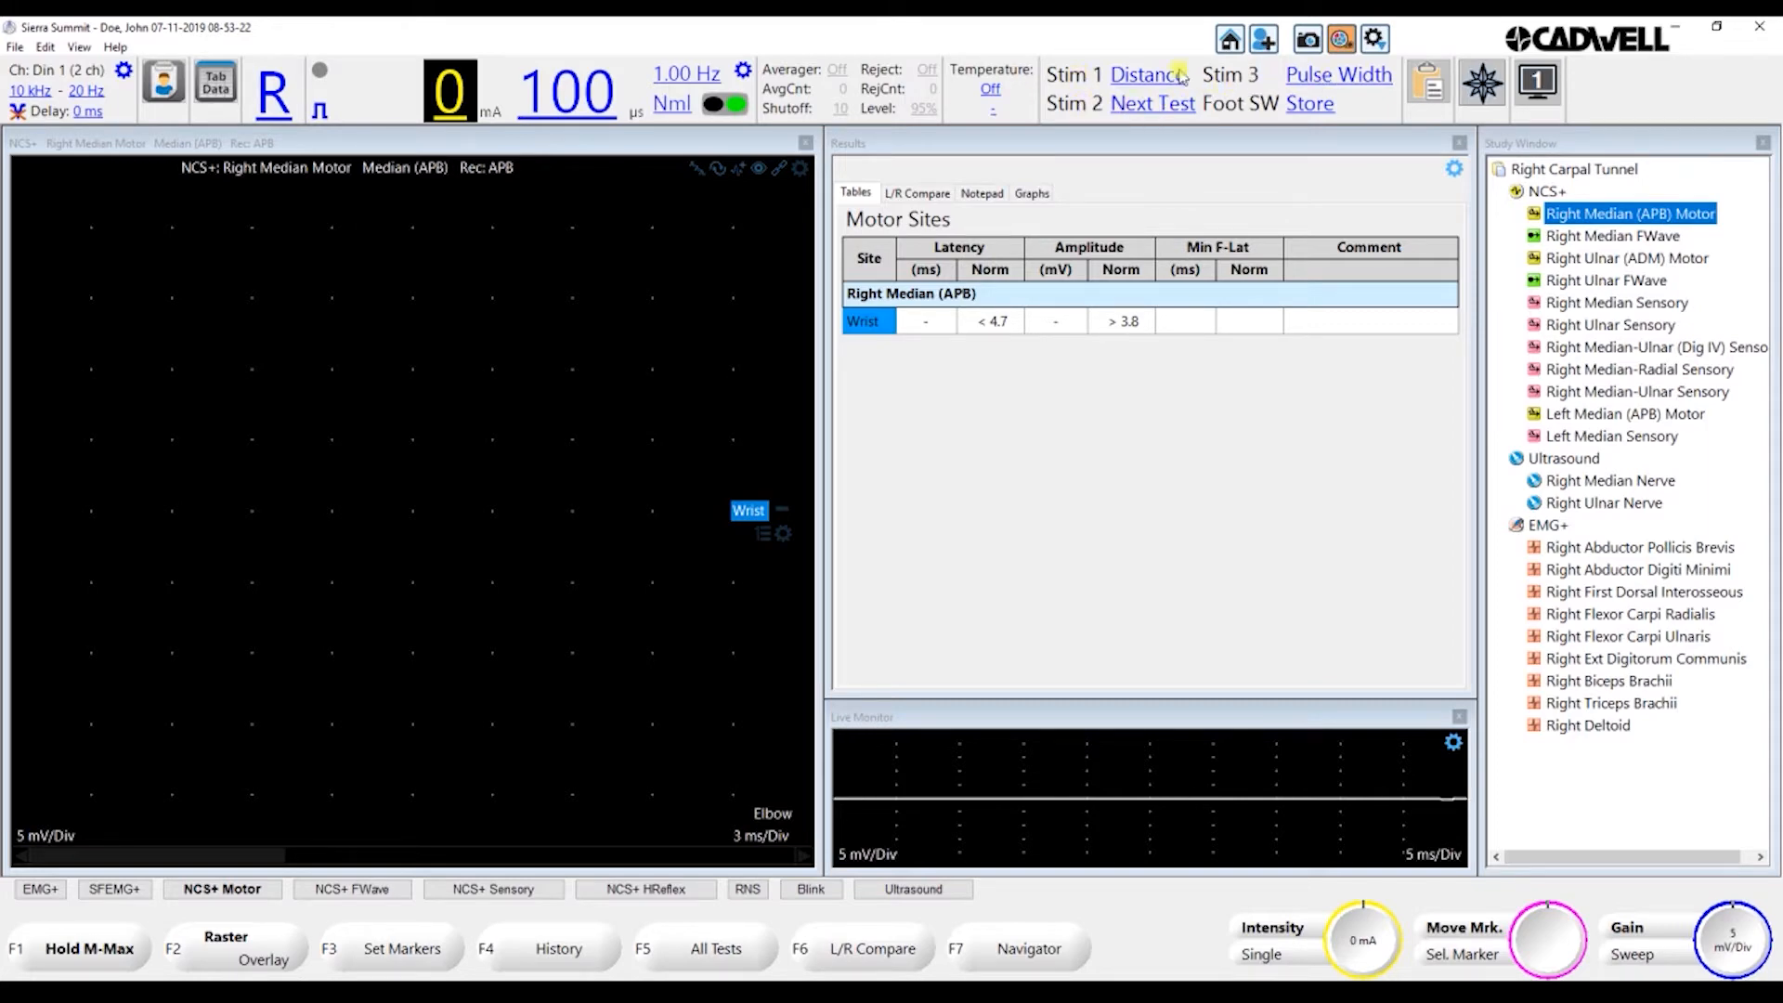
Assign the History function to the Stim 3 button in place of Pulse Width
click(1321, 78)
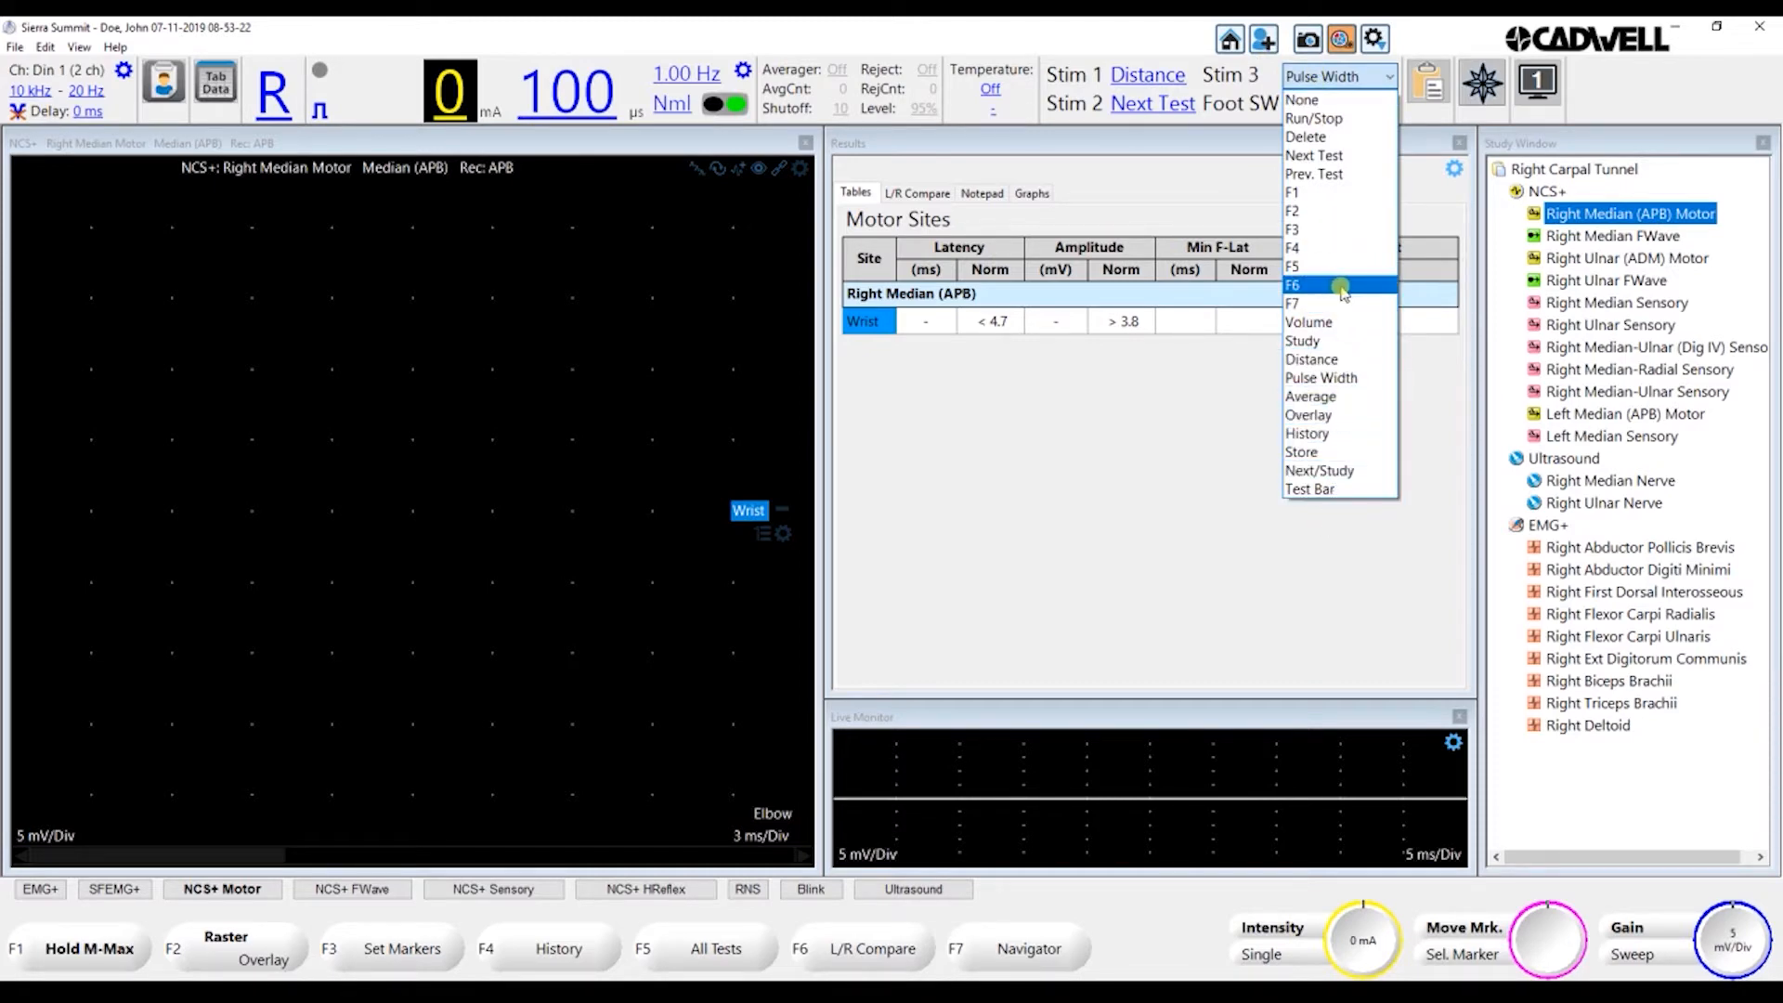
click(1310, 434)
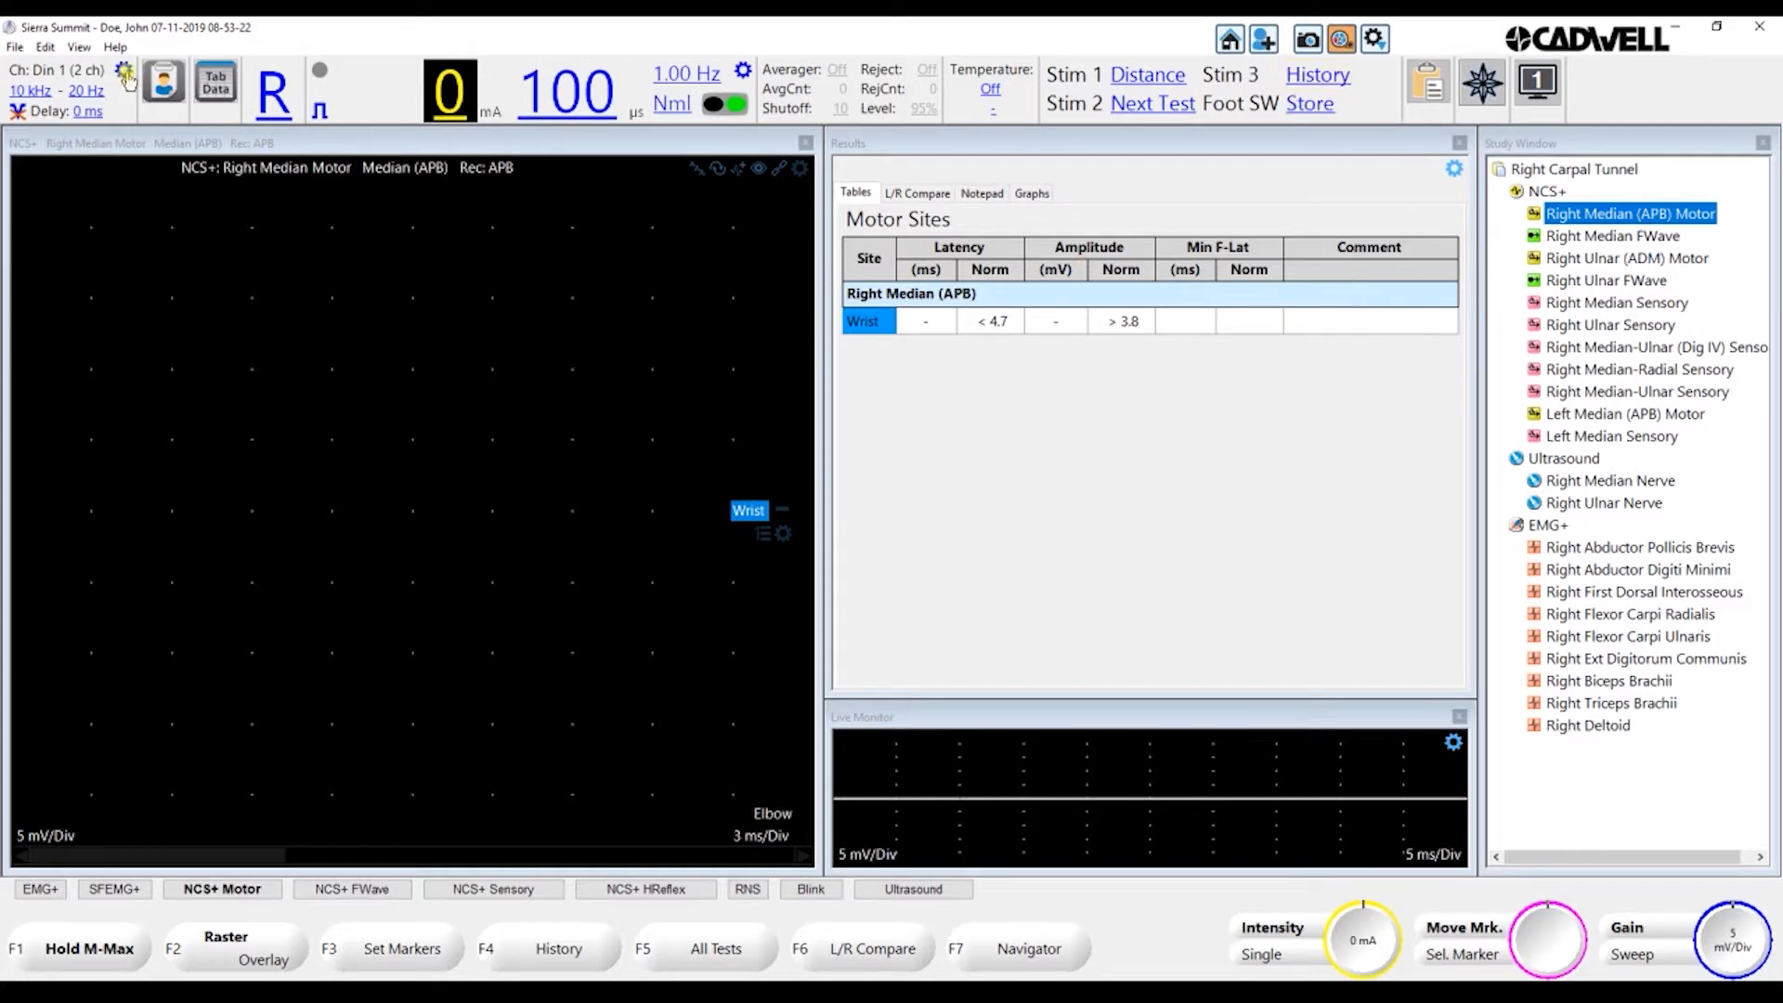
click(44, 46)
click(94, 183)
Stimulate the right median nerve at the wrist while raising the intensity stepwise to 23 mA
key(Up)
key(Up)
key(Up)
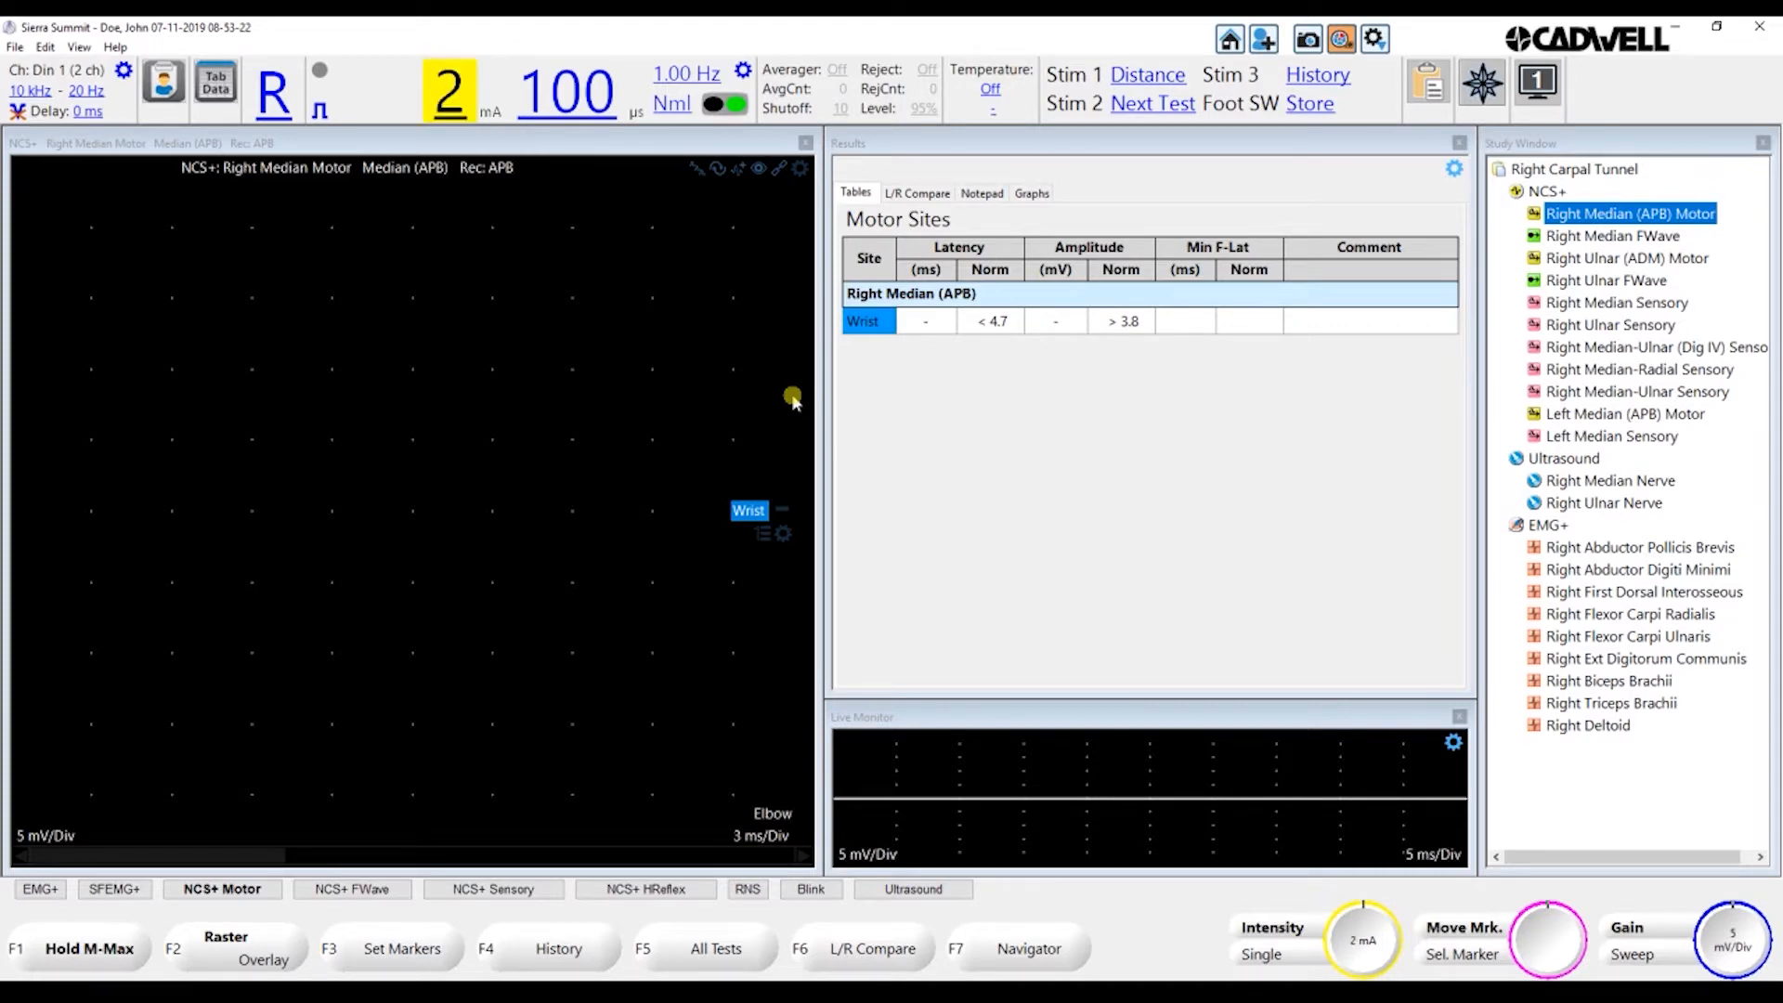
key(Up)
key(Up)
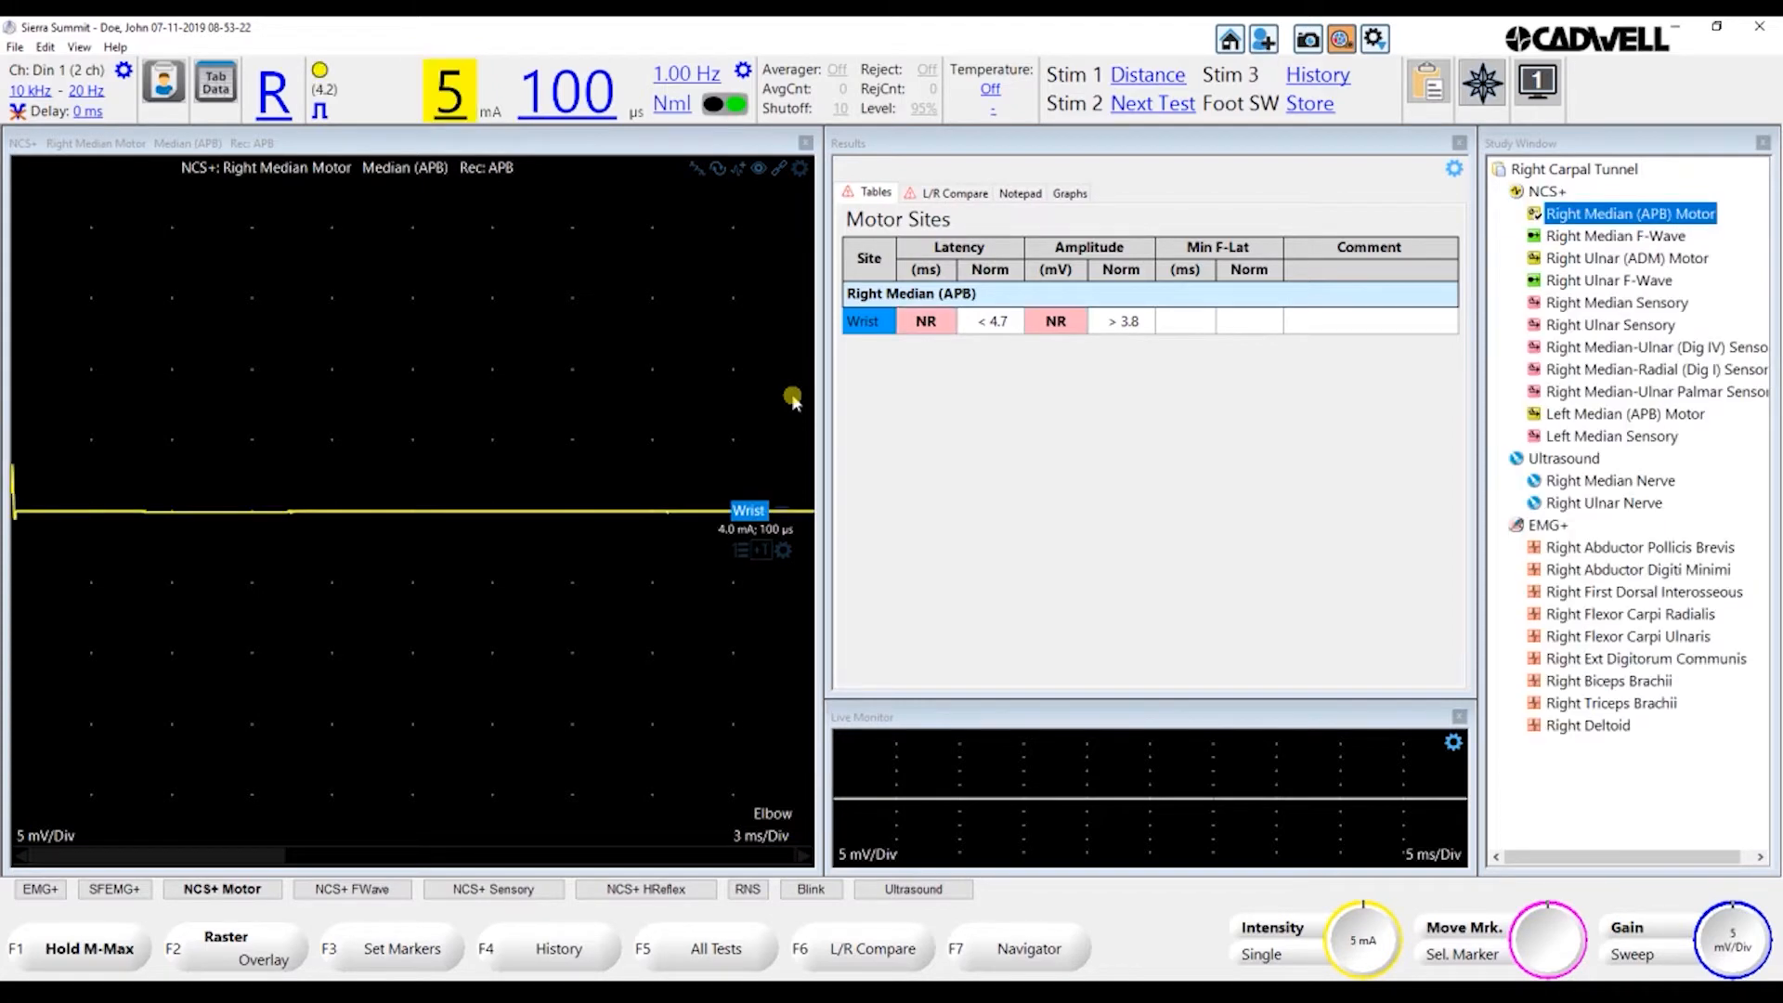
key(Up)
key(Up)
key(Up)
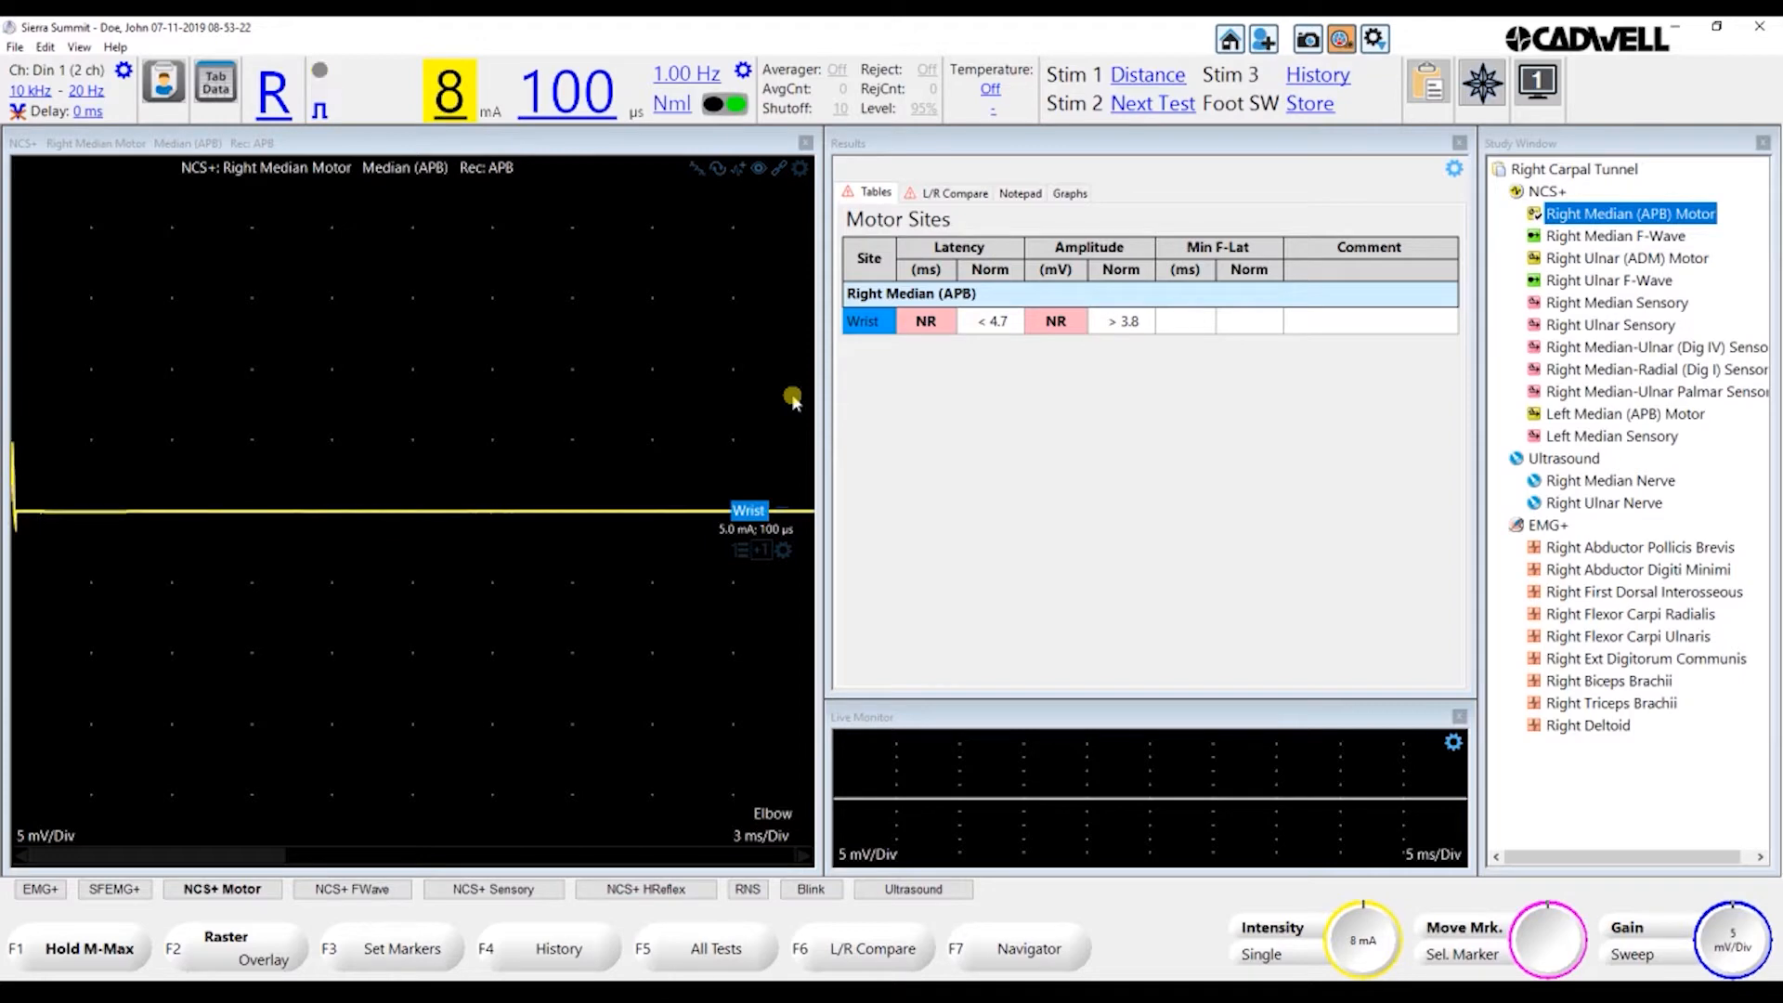
key(Up)
key(Up)
key(Up)
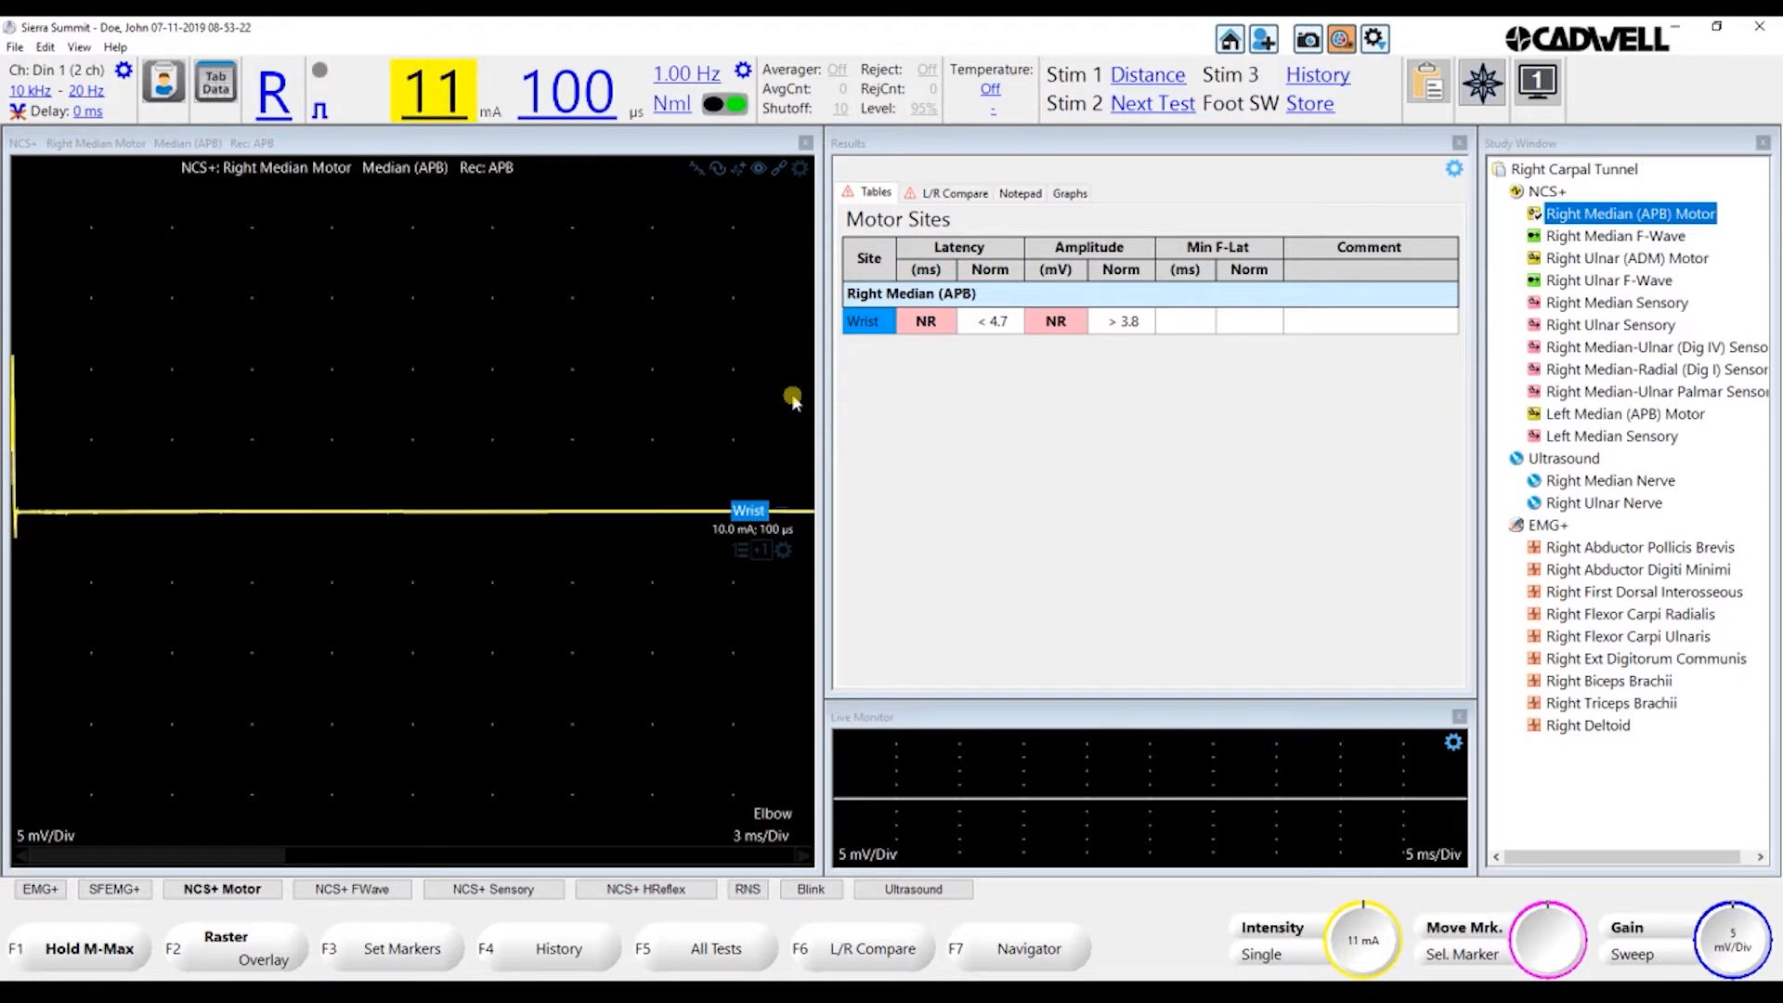
key(Up)
key(Up)
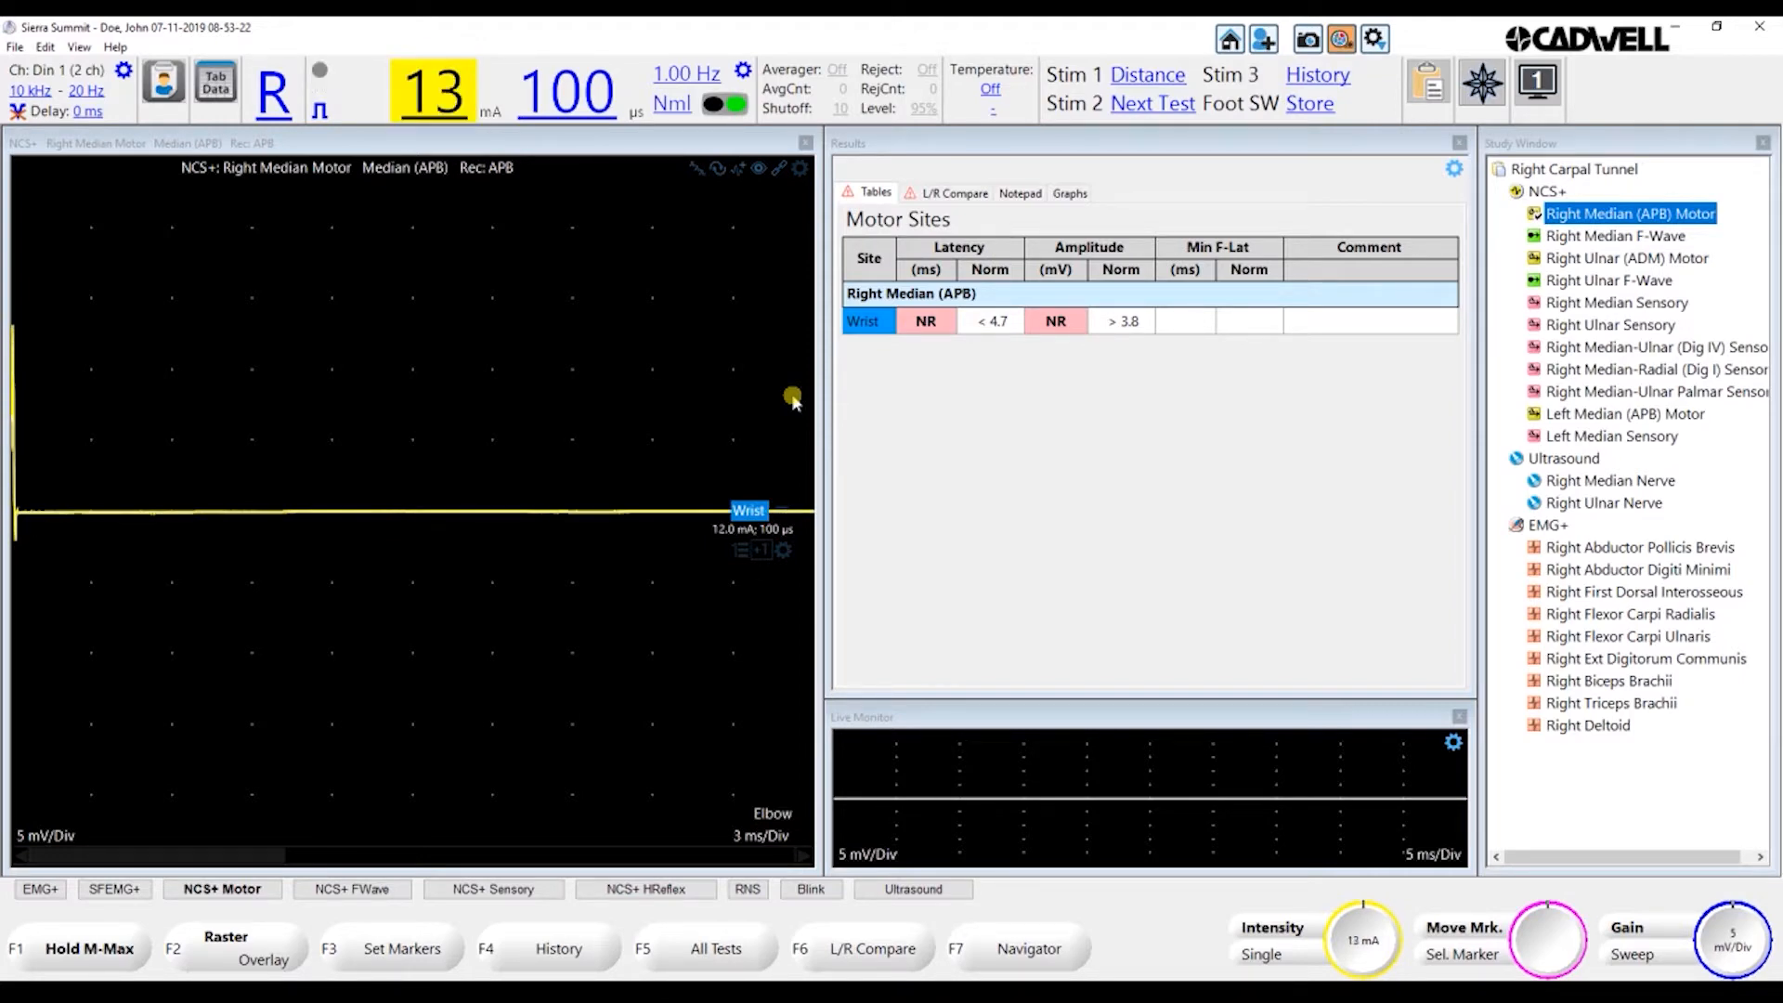
key(Up)
key(Up)
key(Up)
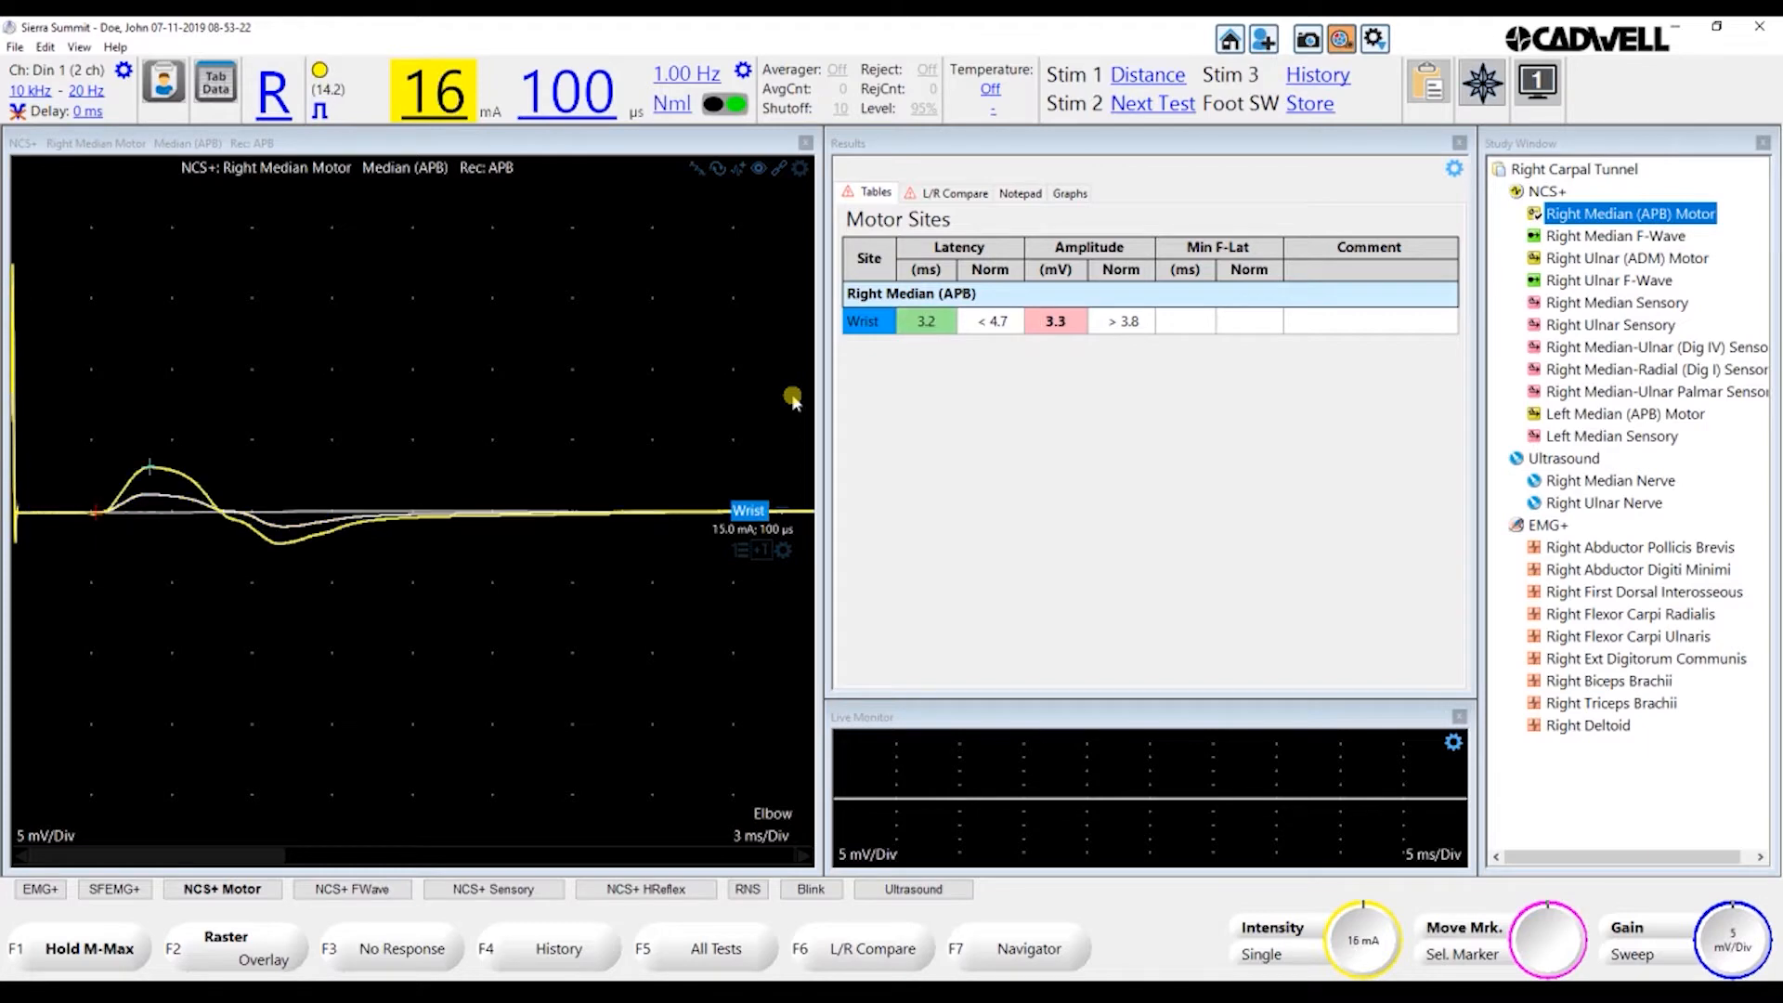
key(Up)
key(Up)
key(Up)
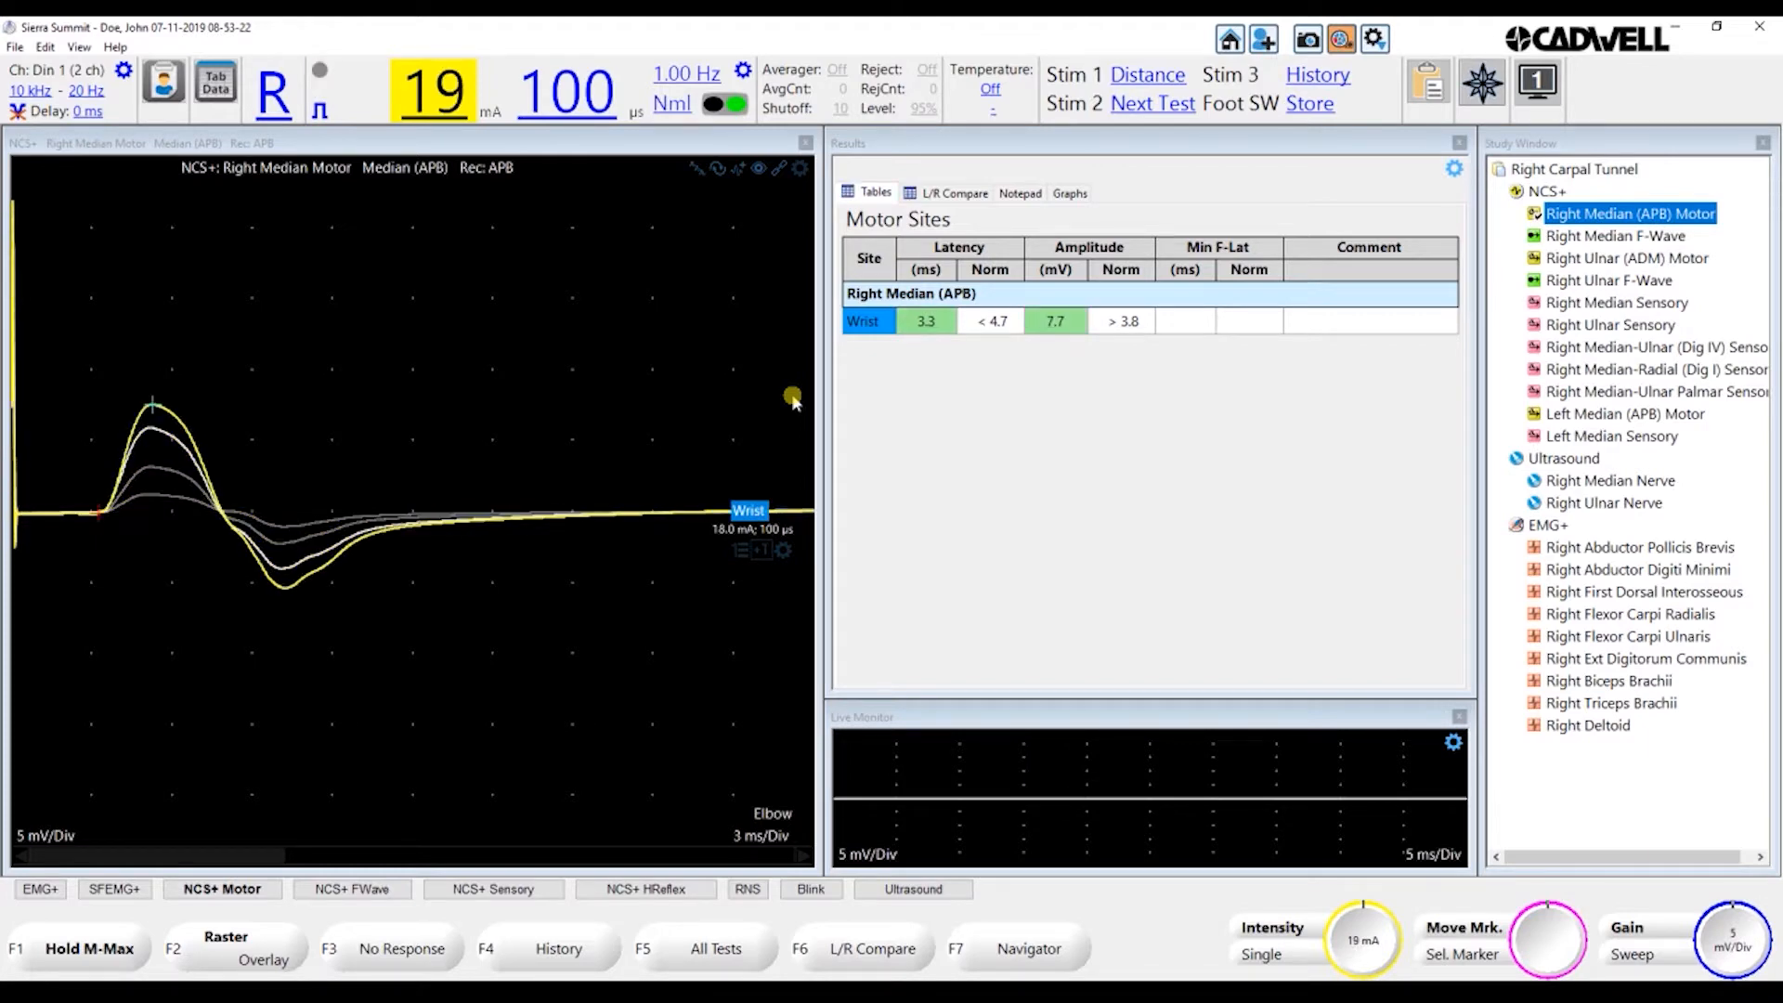
key(Up)
key(Up)
key(Up)
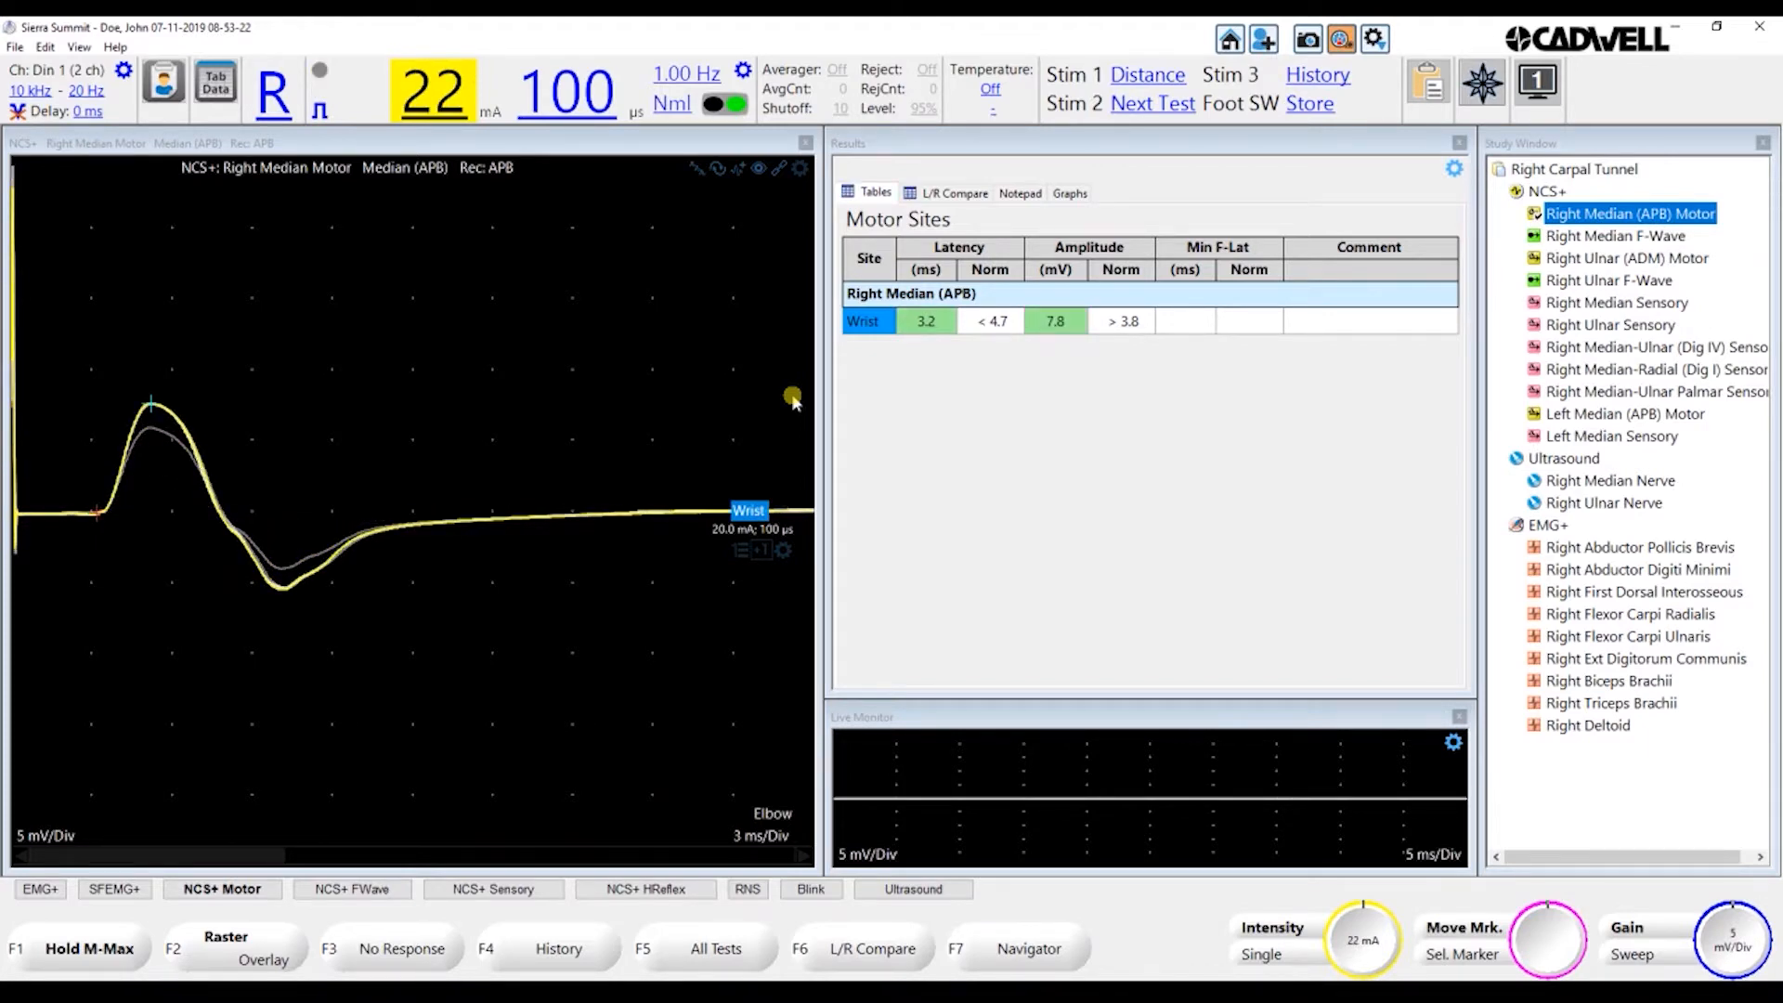
key(Up)
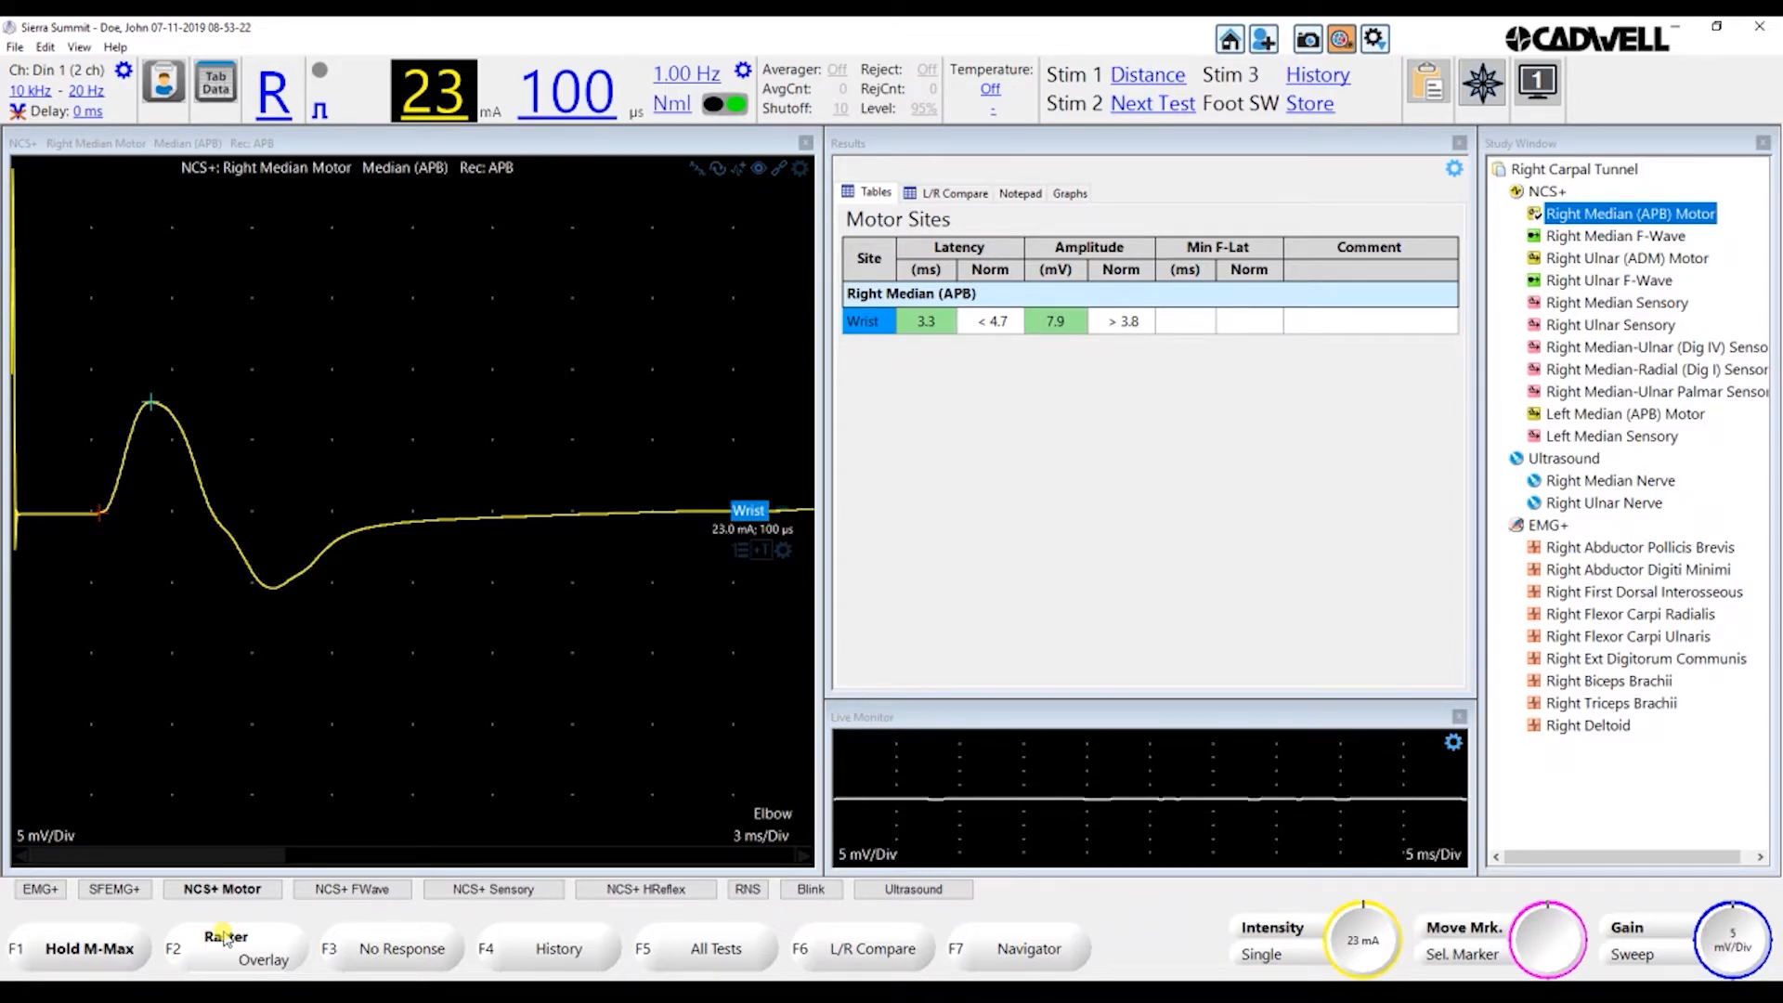
Compare the recorded wrist responses in the trace history and select trace 19 for the wrist site
key(F4)
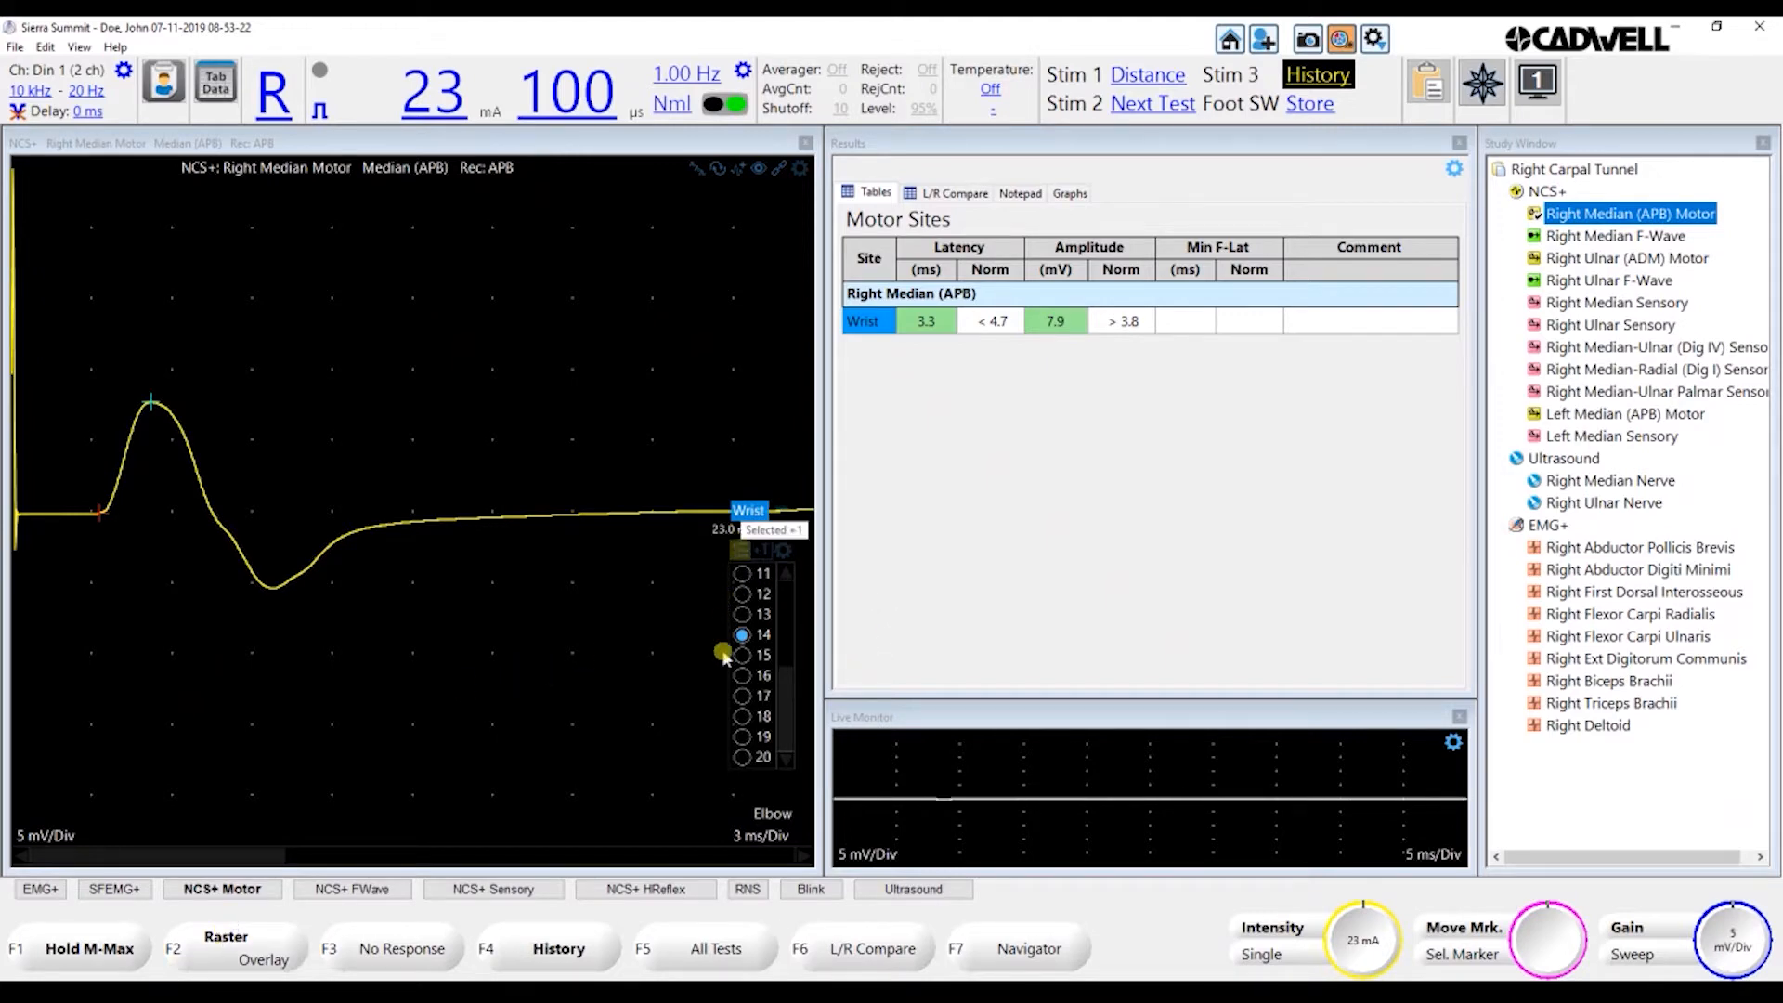
scroll(720, 740, down, 4)
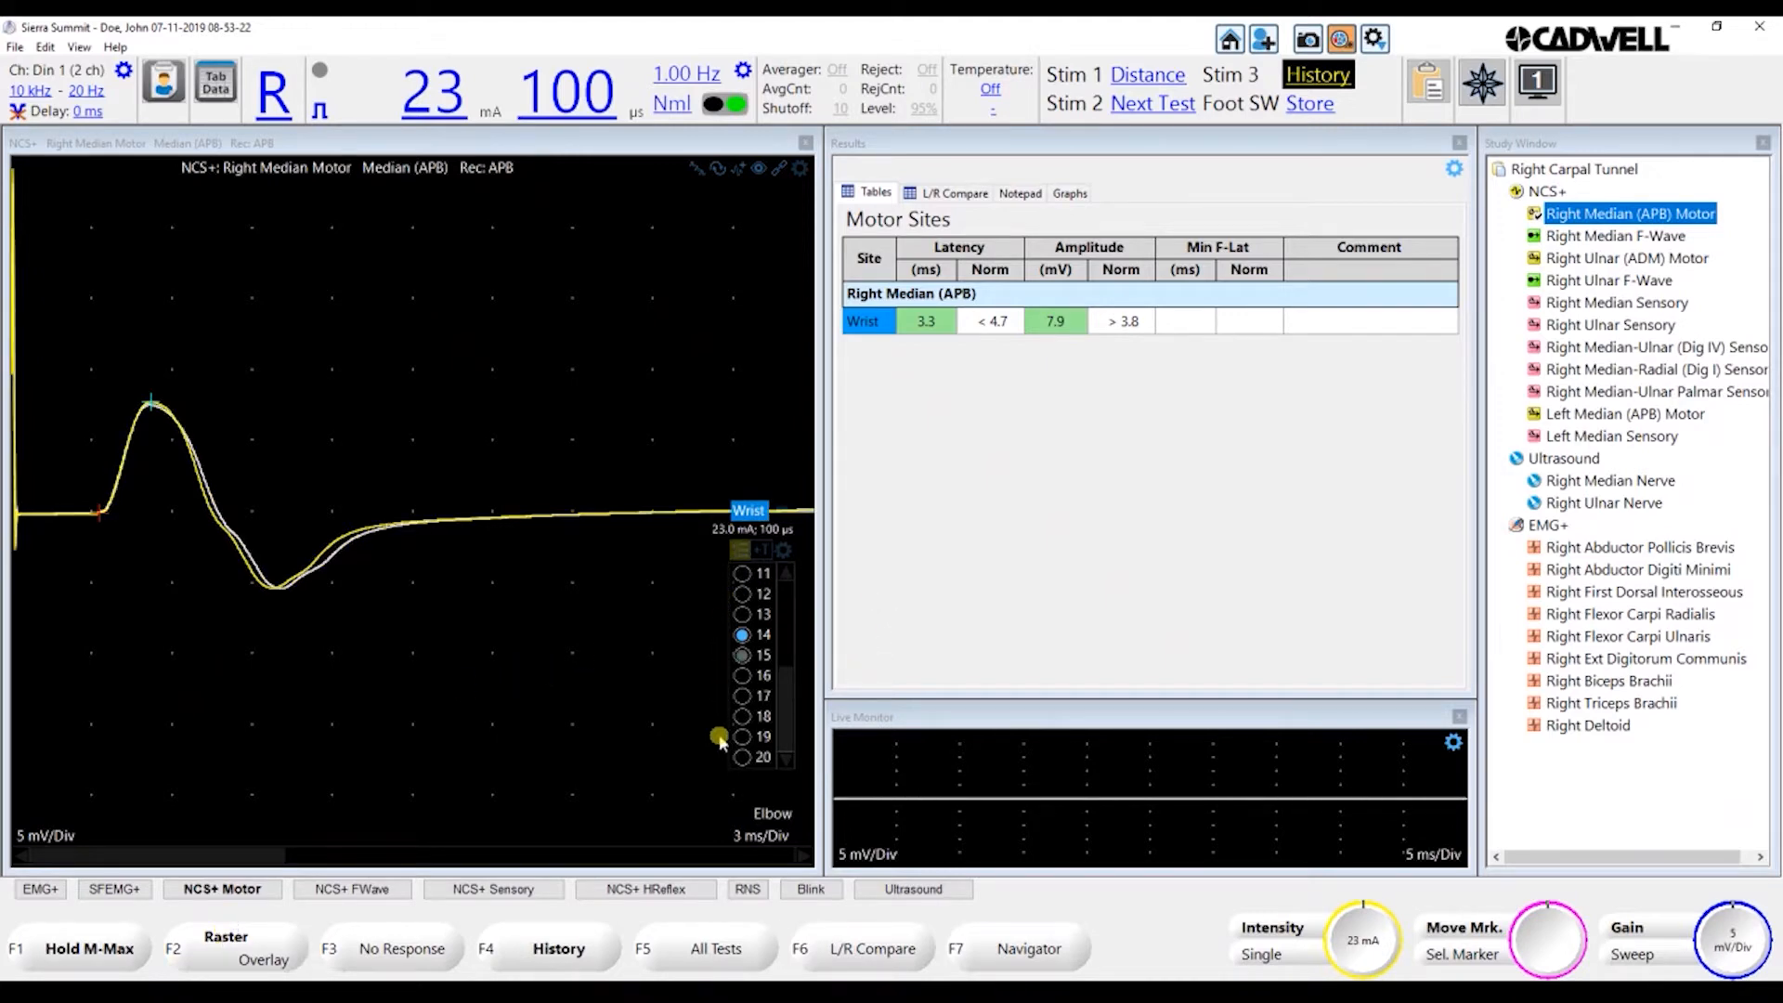
key(Down)
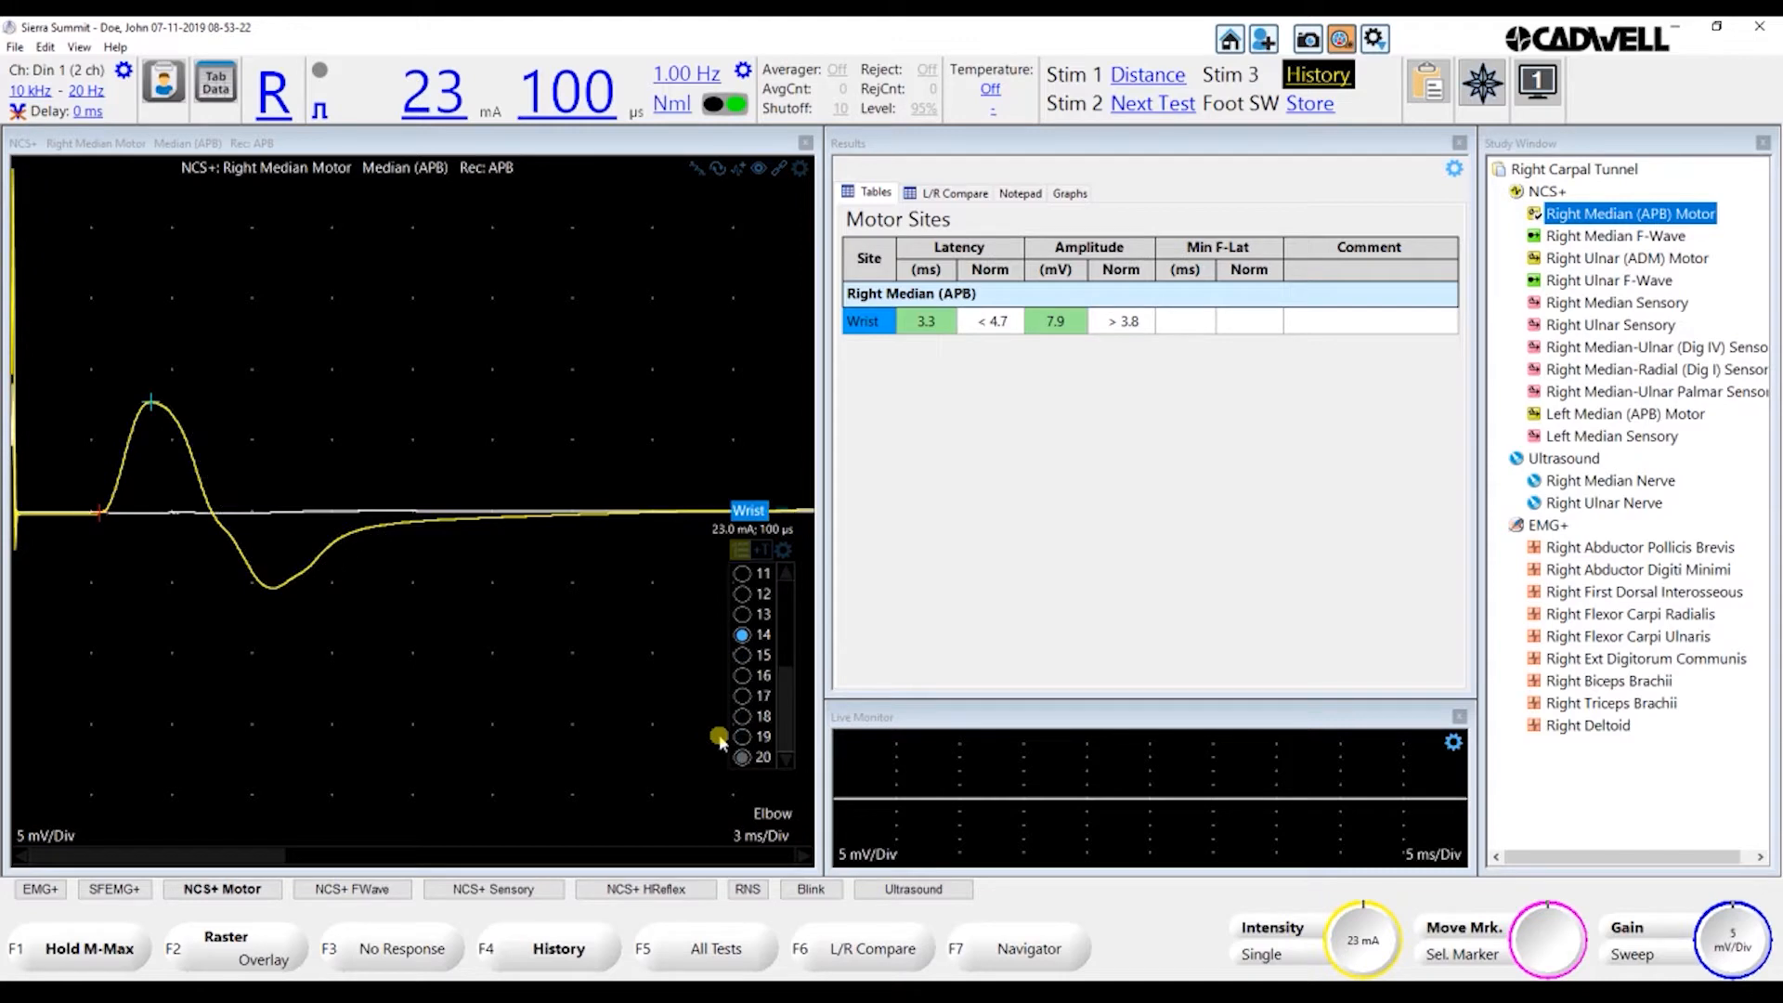
key(Up)
key(Up)
key(Up)
key(Down)
key(Down)
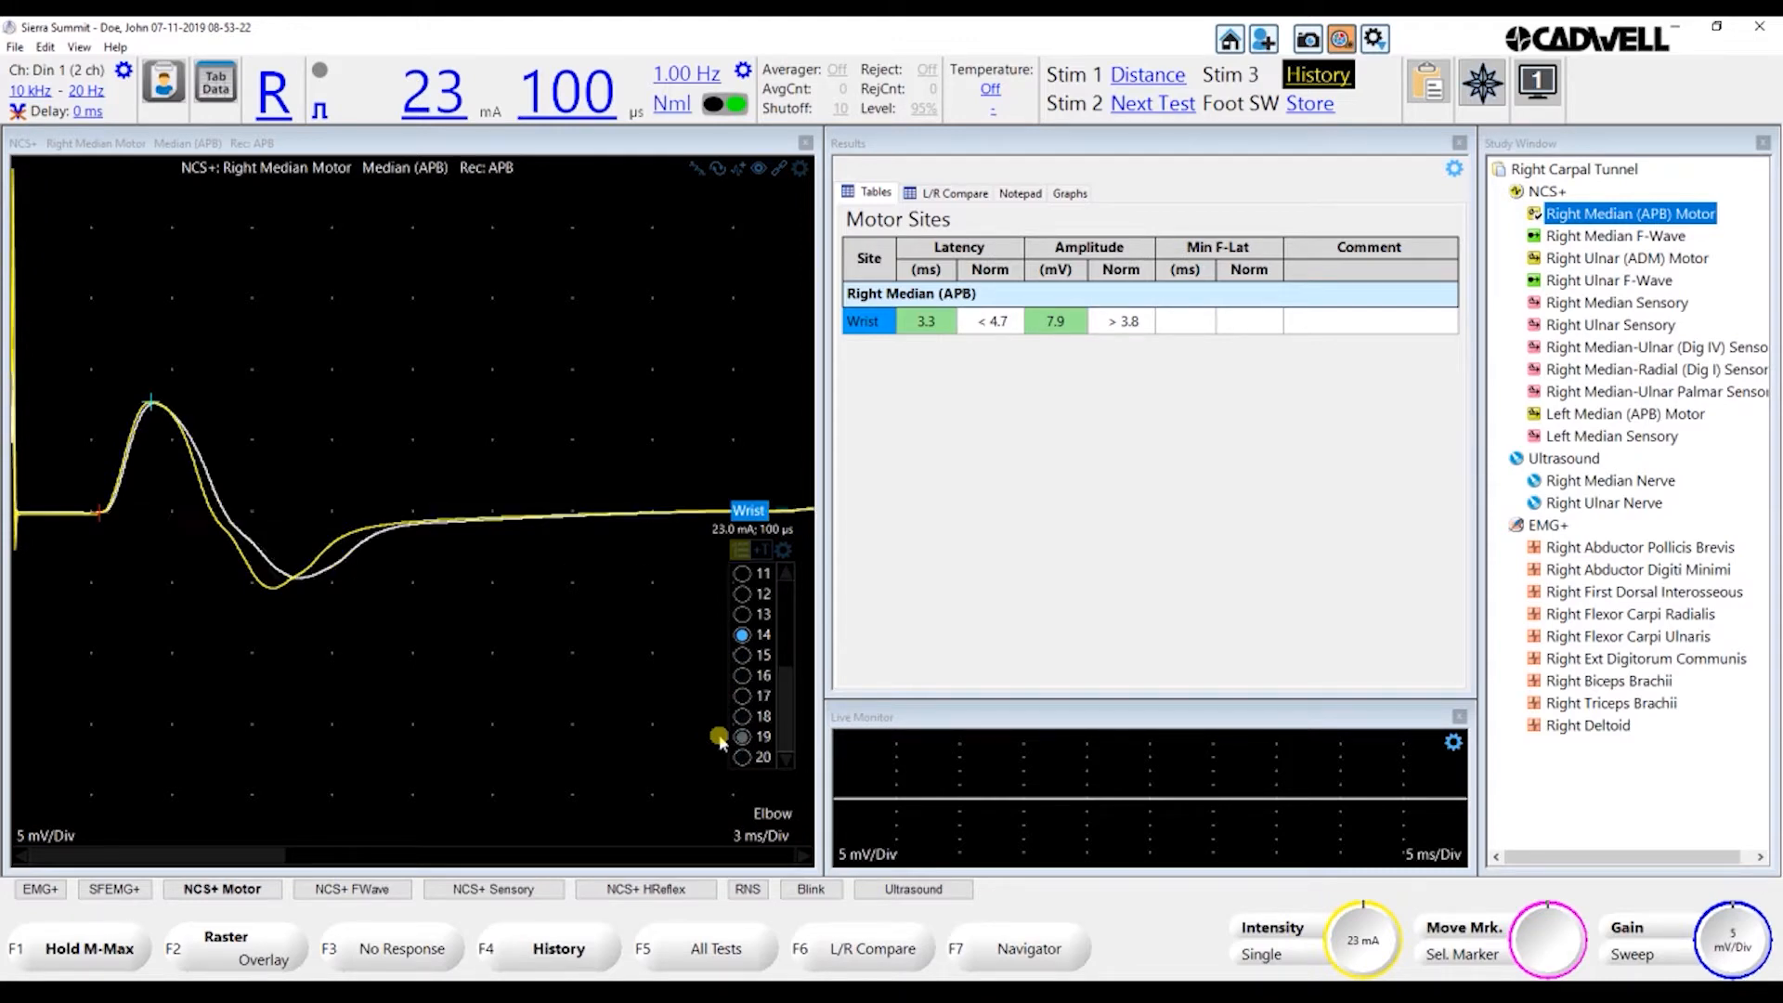
key(Return)
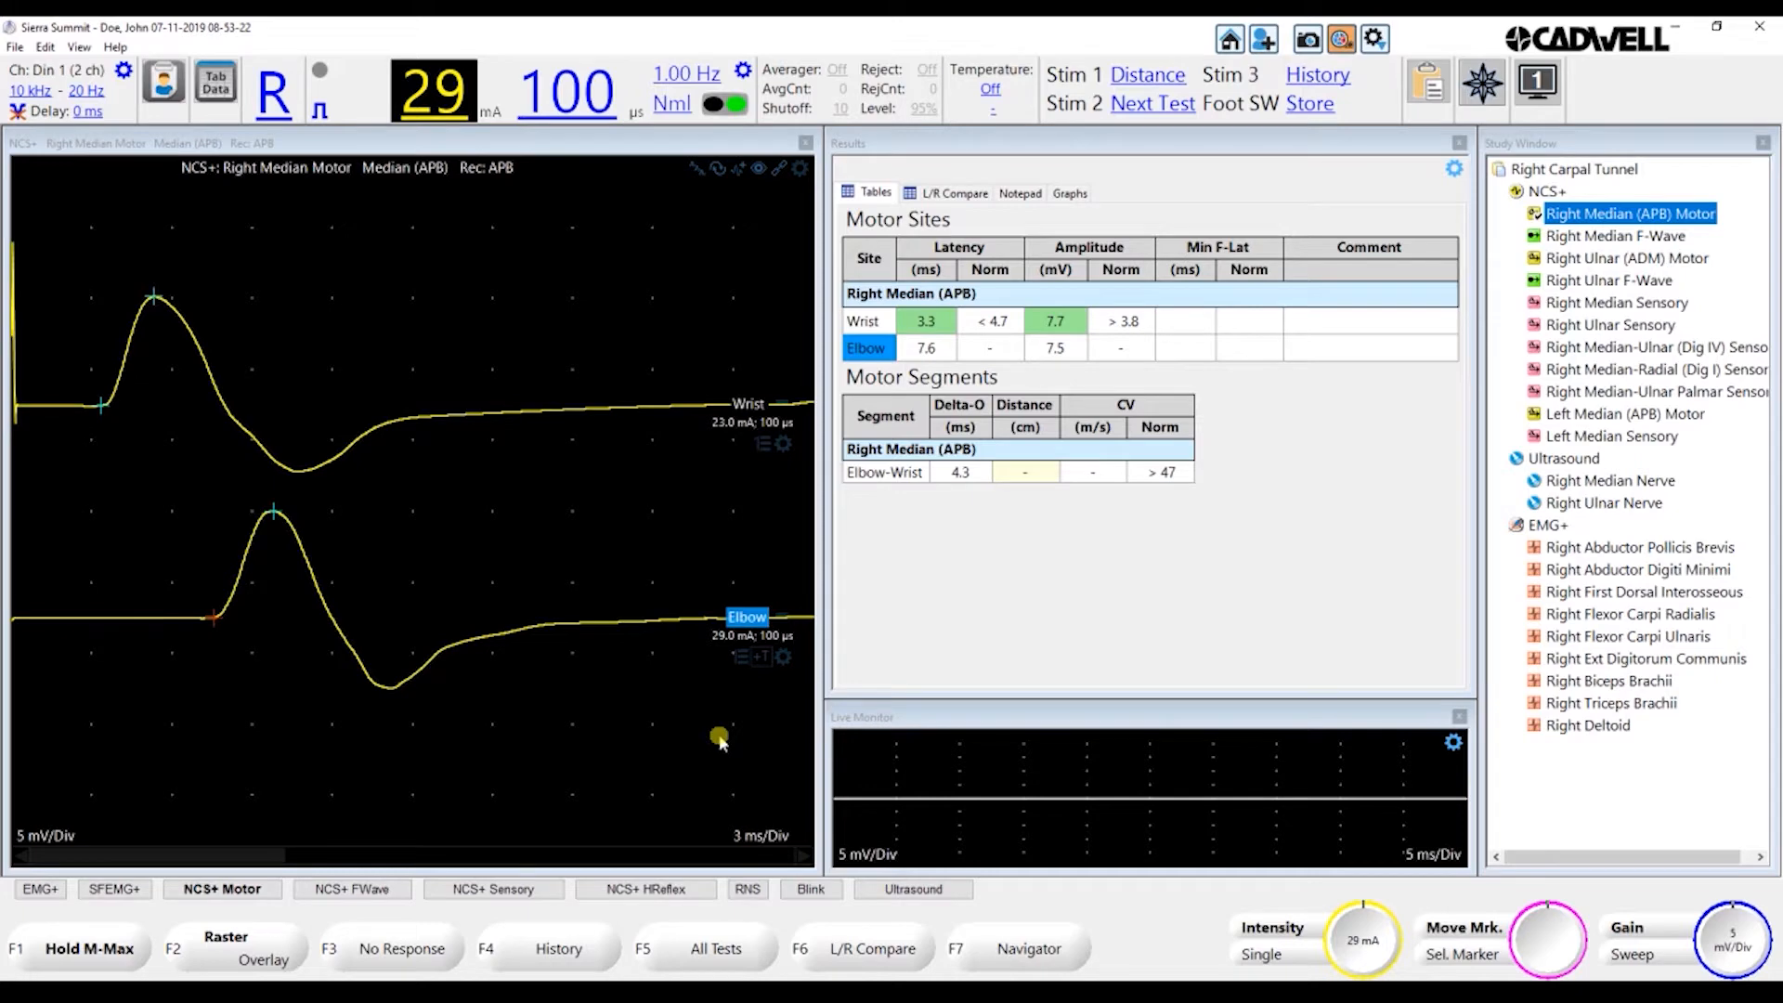
View the wrist and elbow responses in Overlay and XY-Align modes, and return to the Raster display
key(F2)
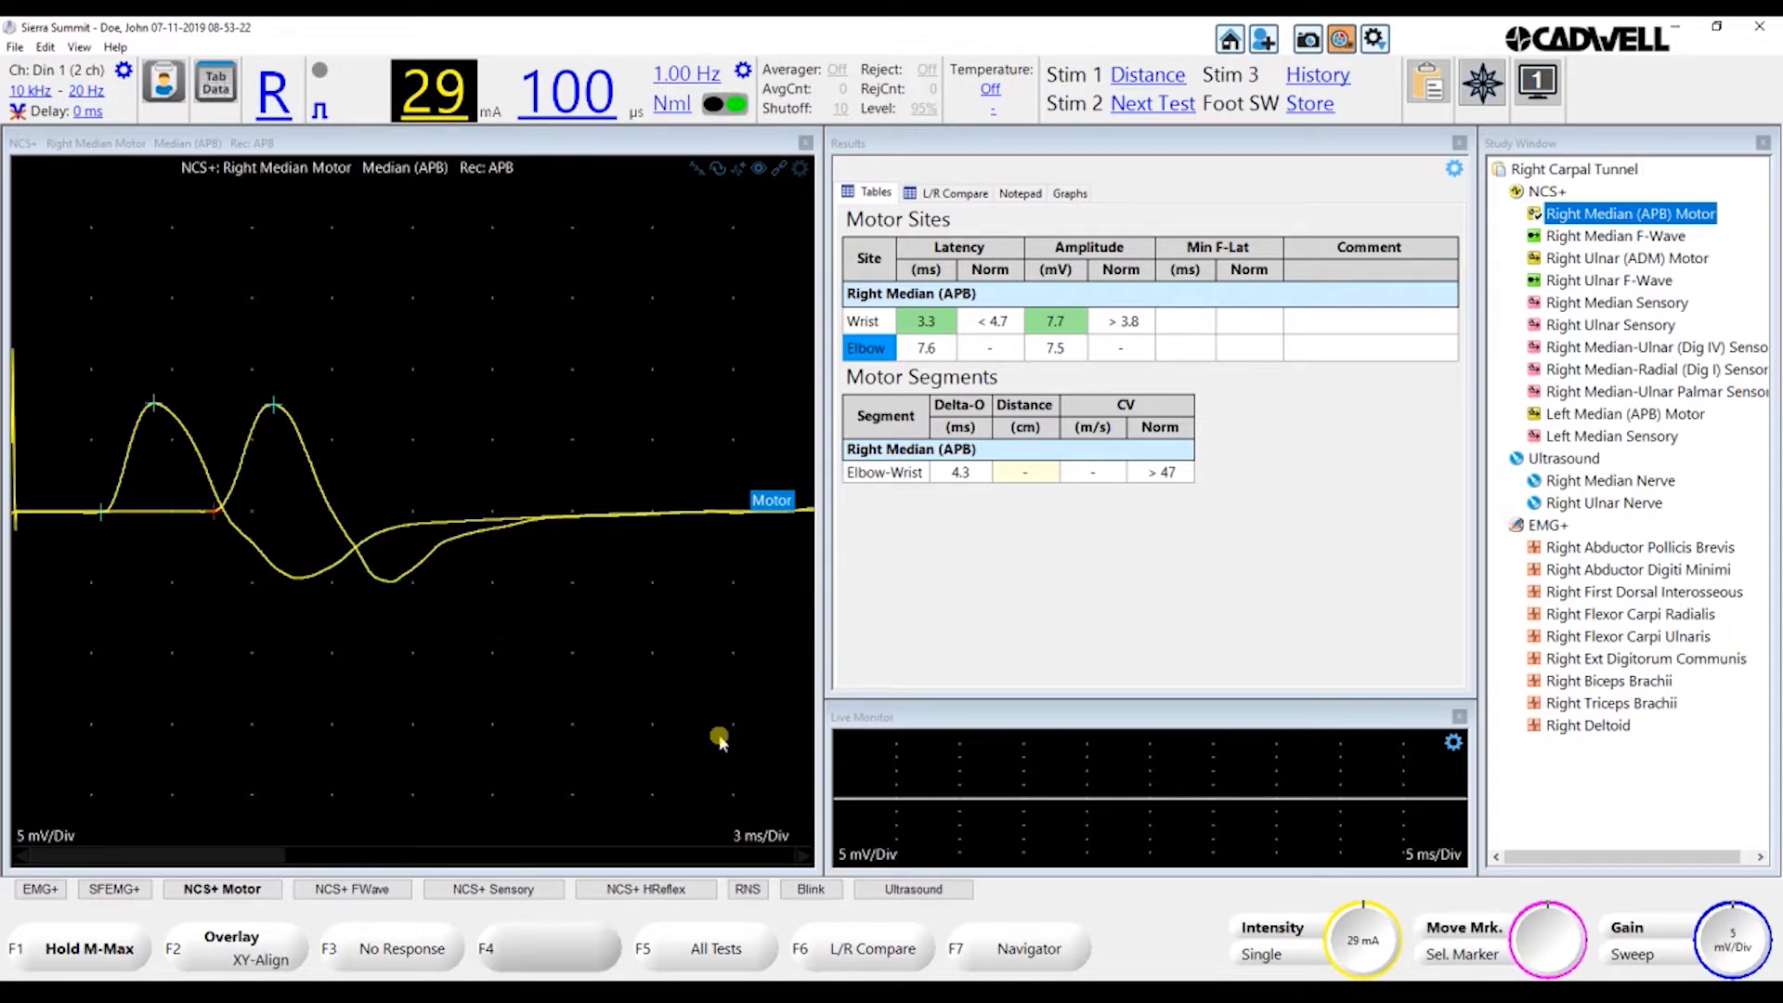
key(F2)
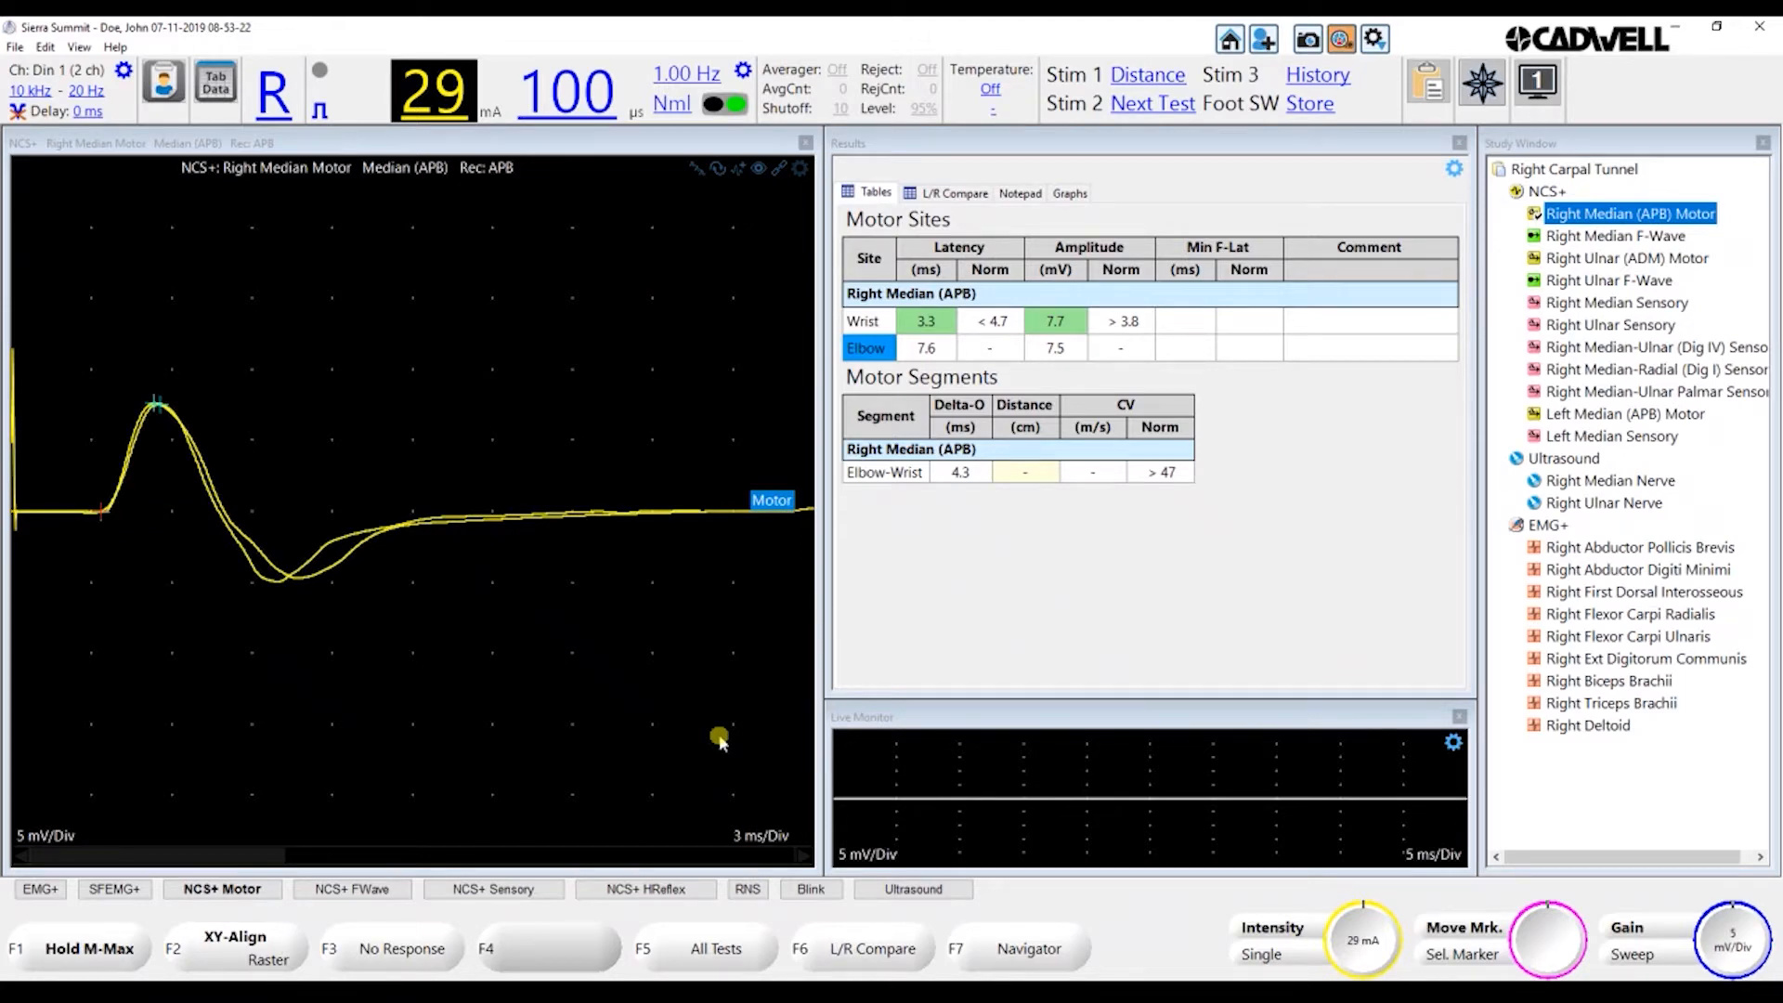
key(F2)
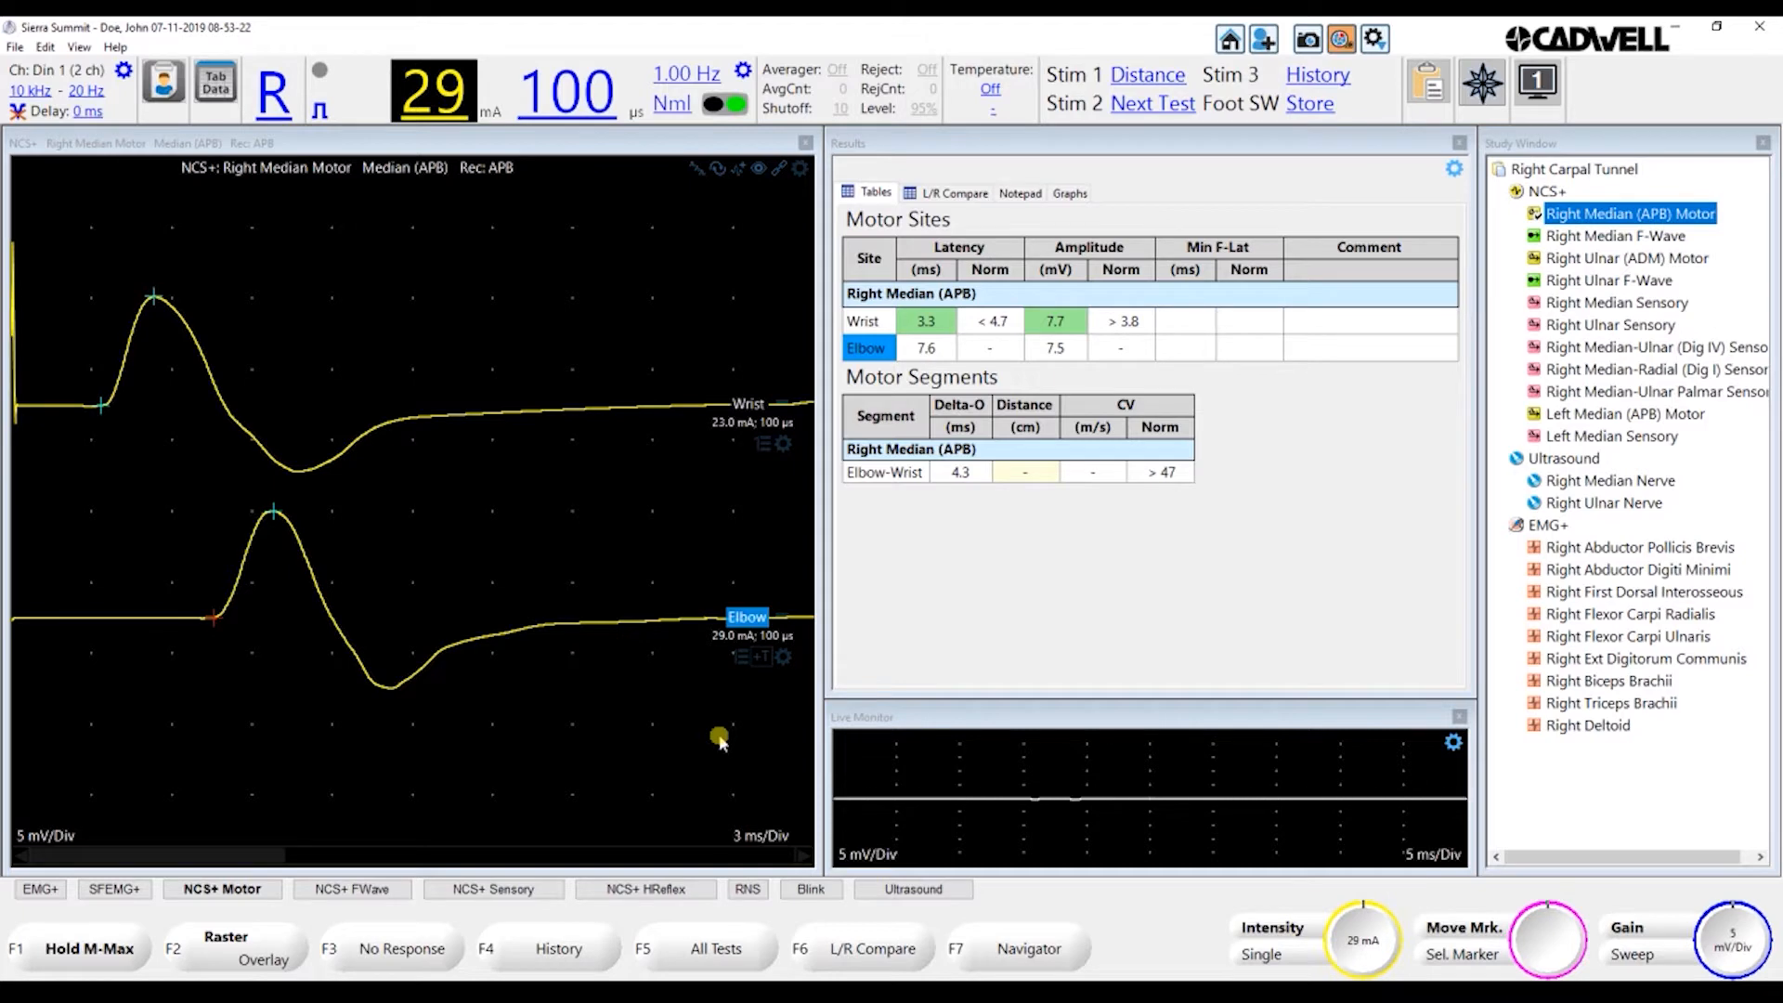
Set the distance of the Elbow-Wrist segment to 22 cm
key(d)
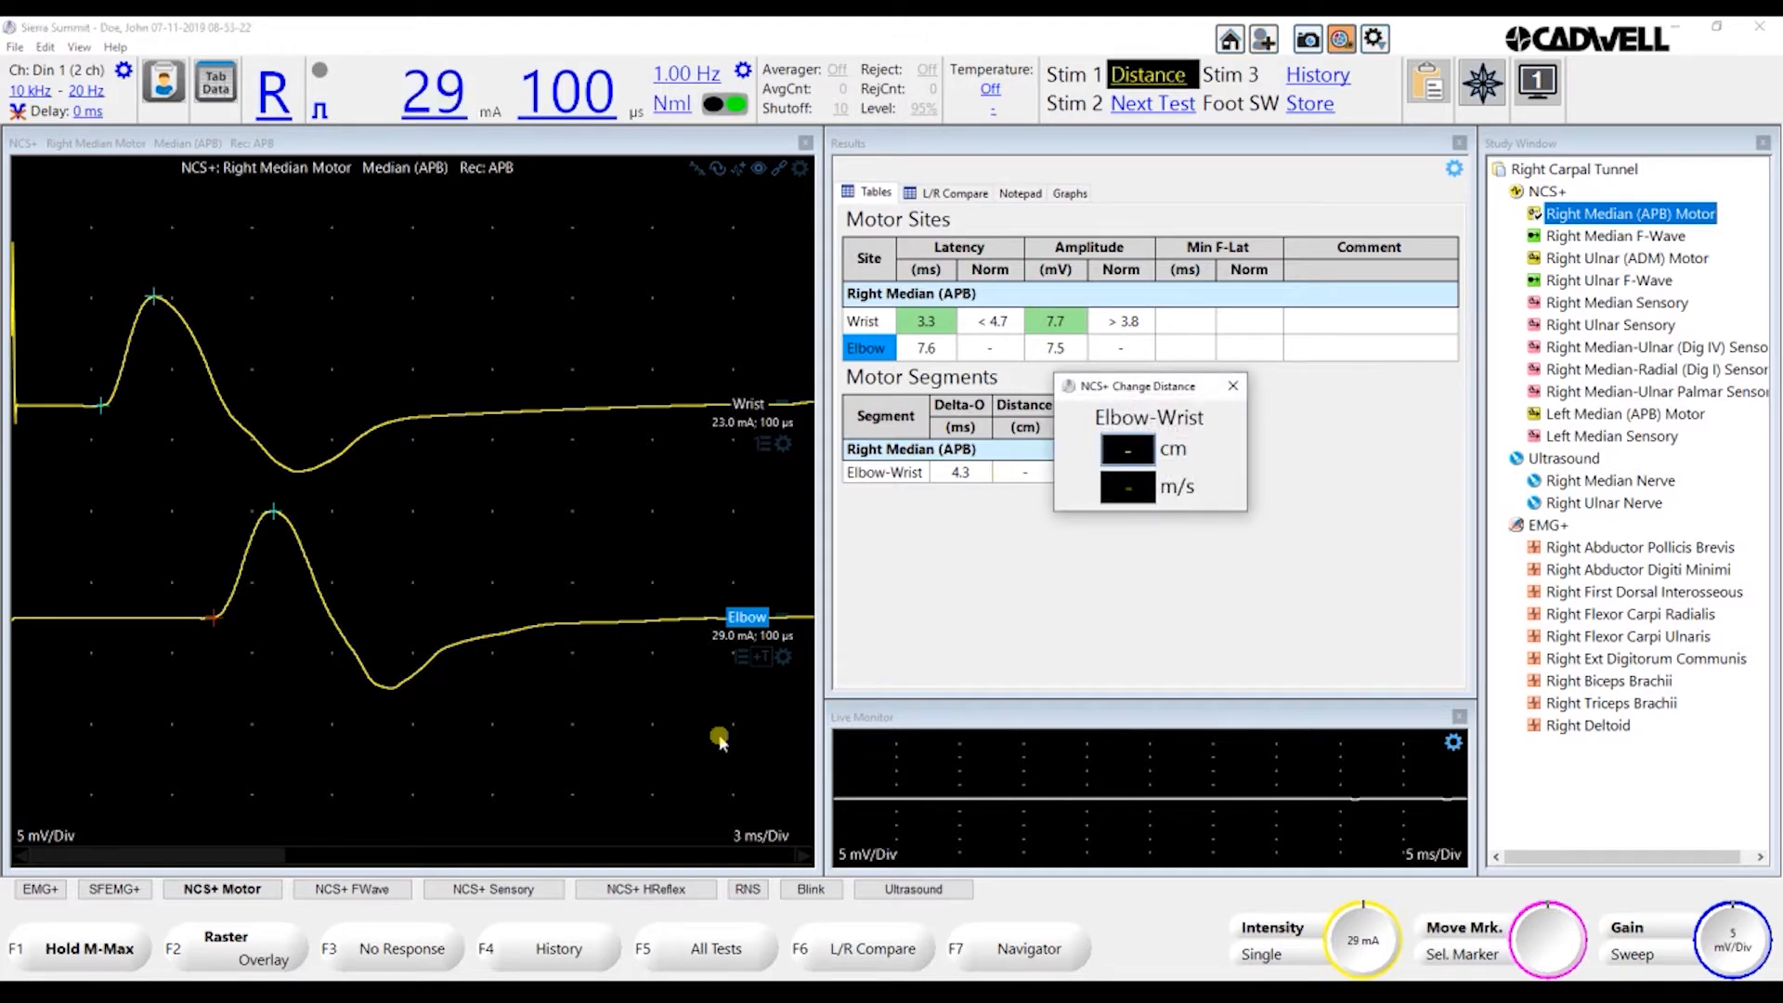
text(14.5)
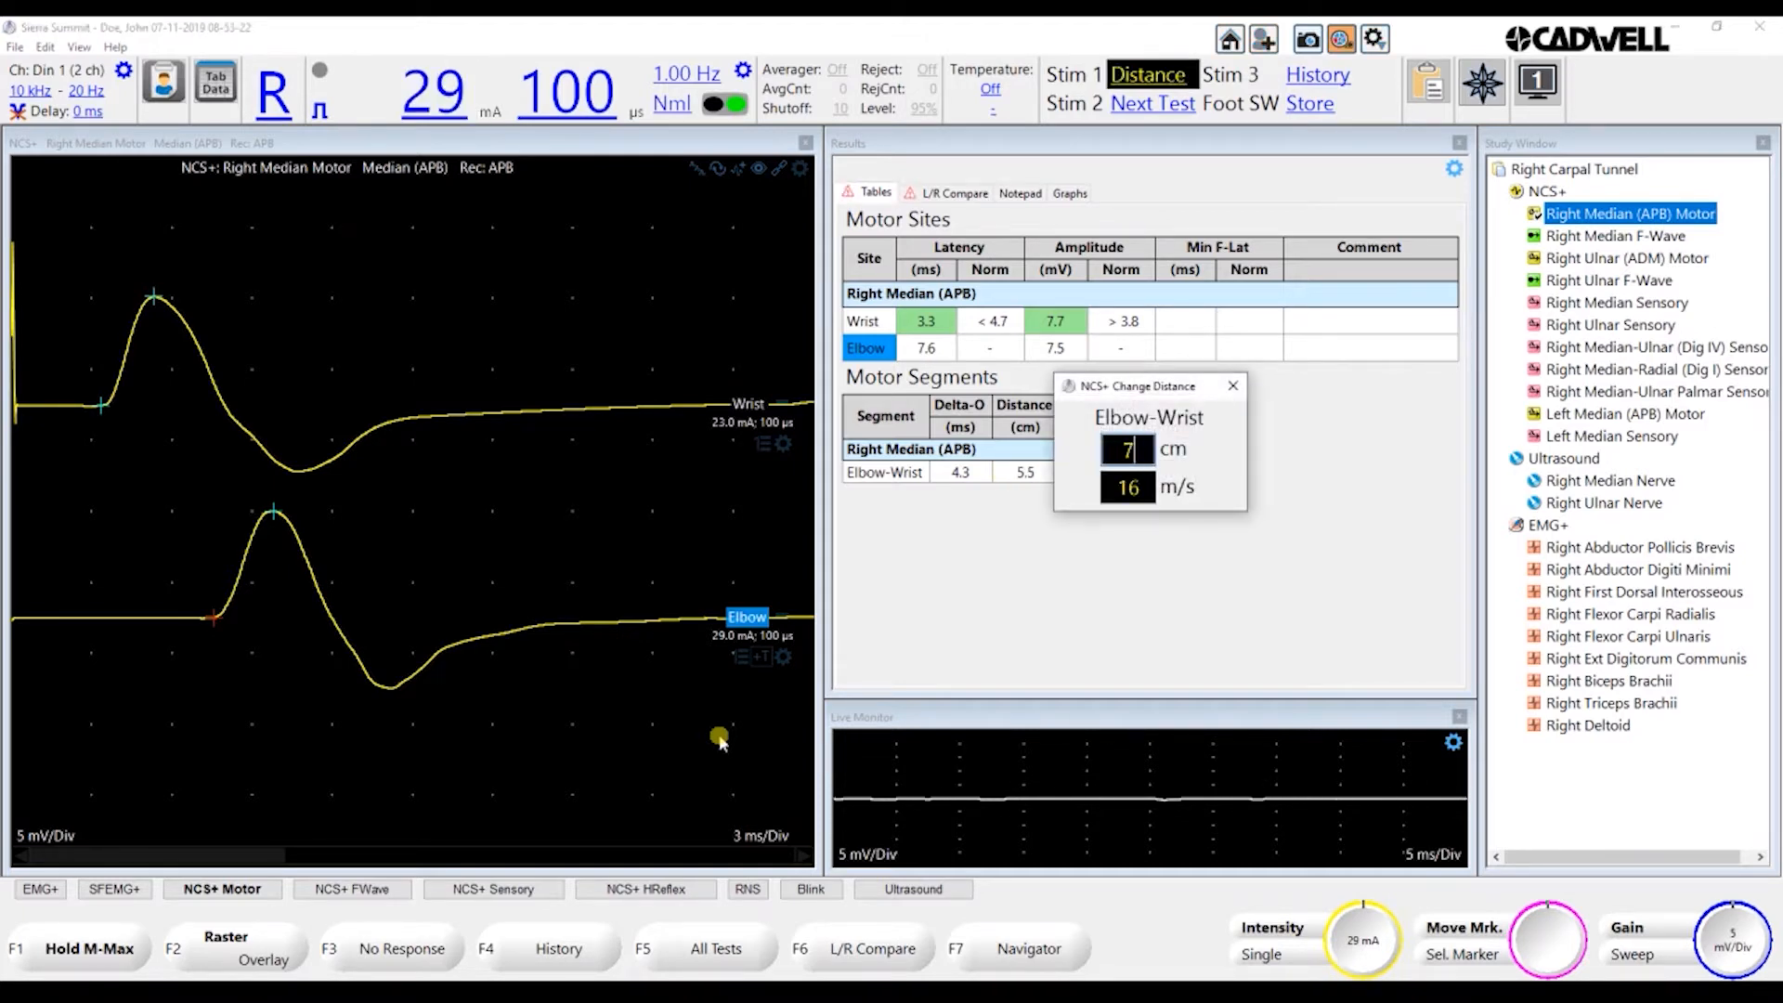
key(BackSpace)
key(BackSpace)
key(BackSpace)
key(BackSpace)
text(22.5)
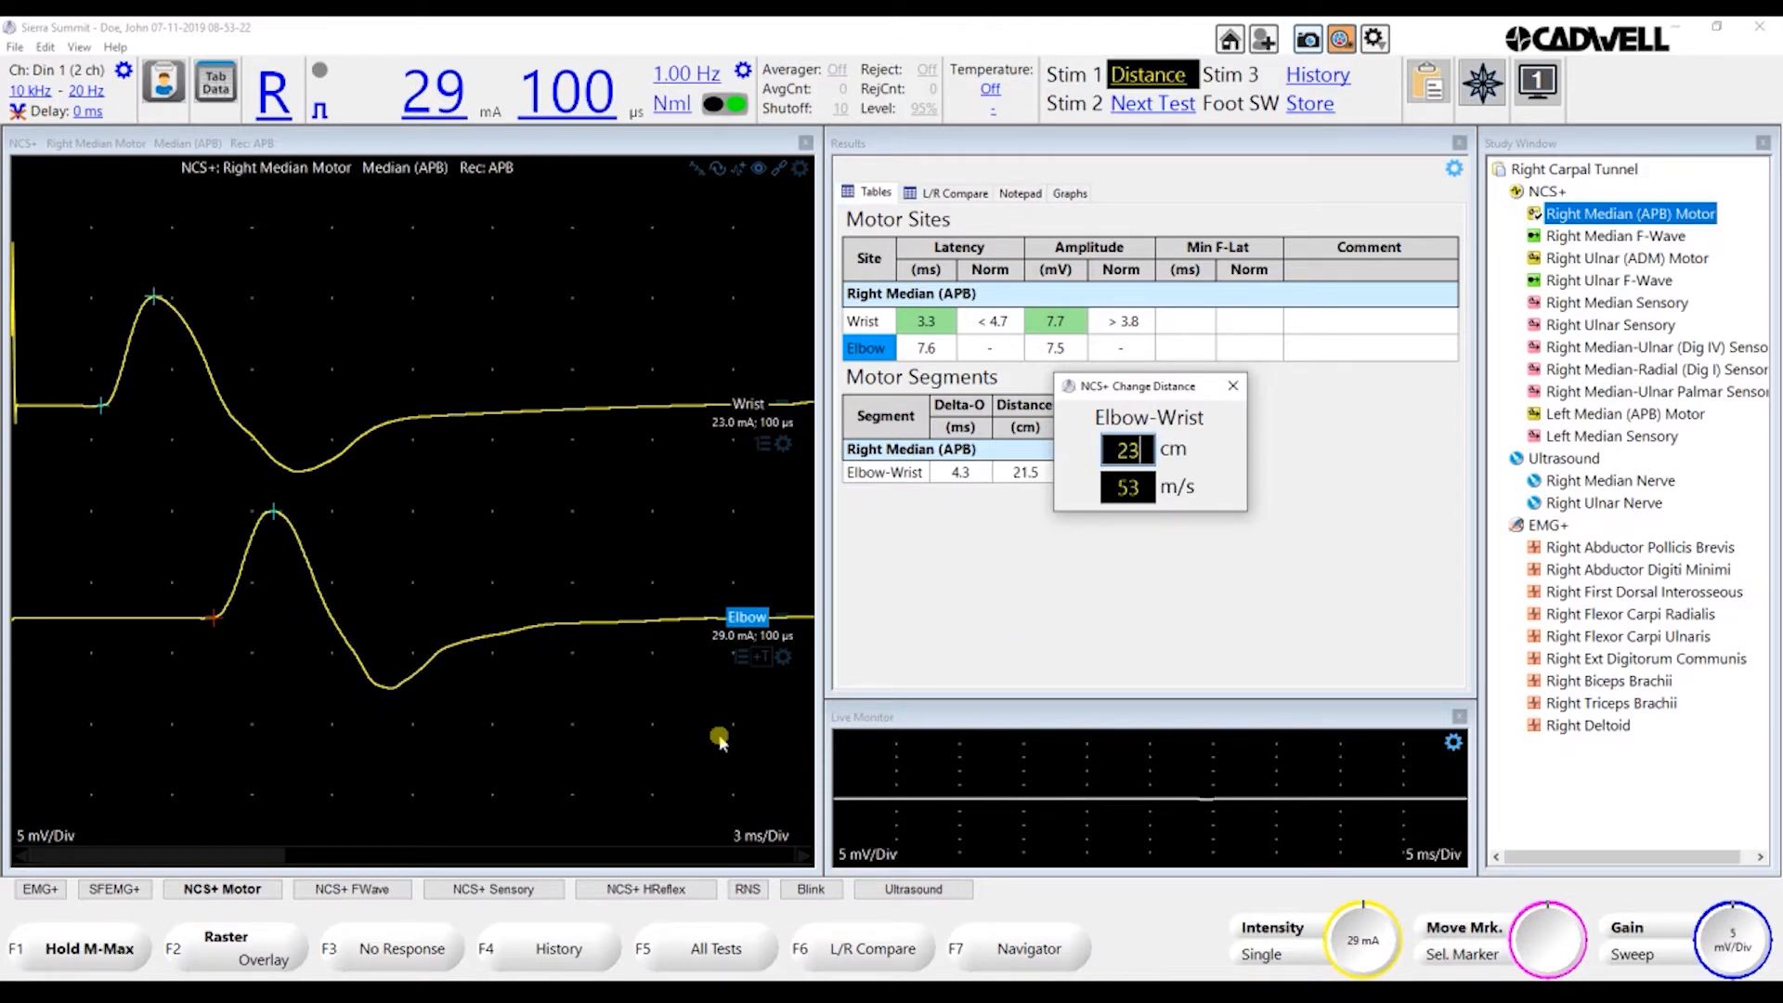
key(BackSpace)
key(BackSpace)
key(Return)
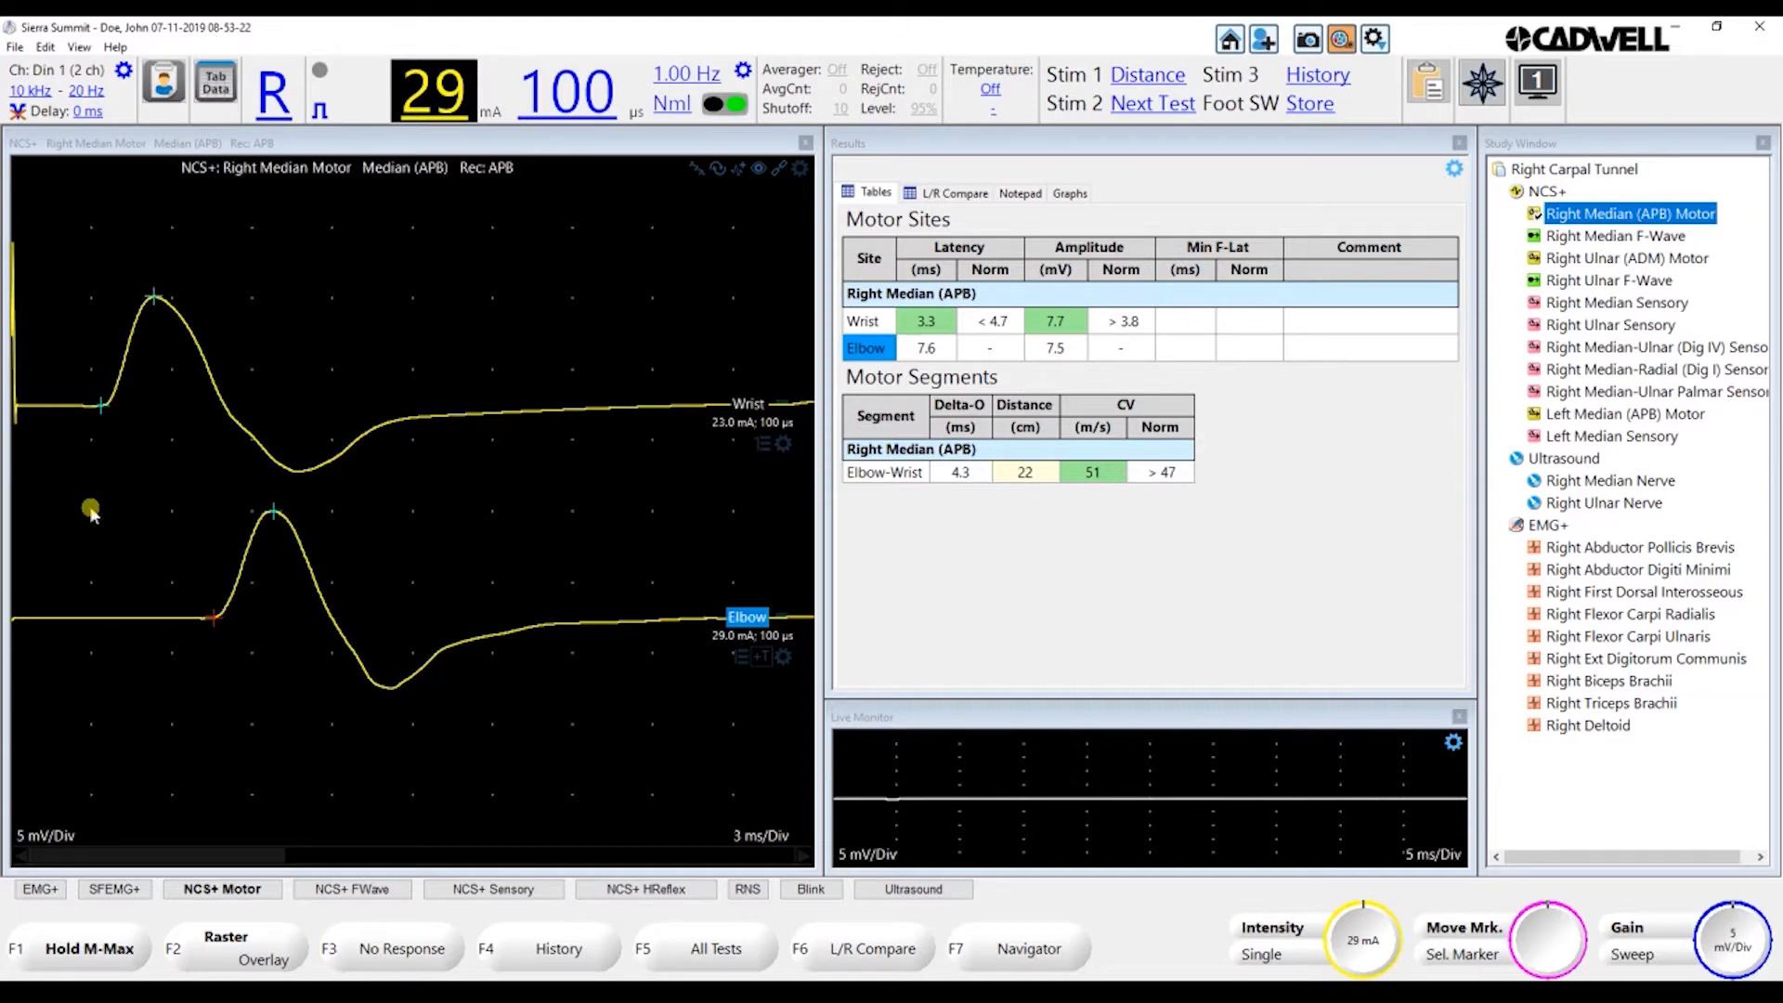
Move the elbow onset marker to 7.5 ms and the wrist onset marker to 3.4 ms
key(Left)
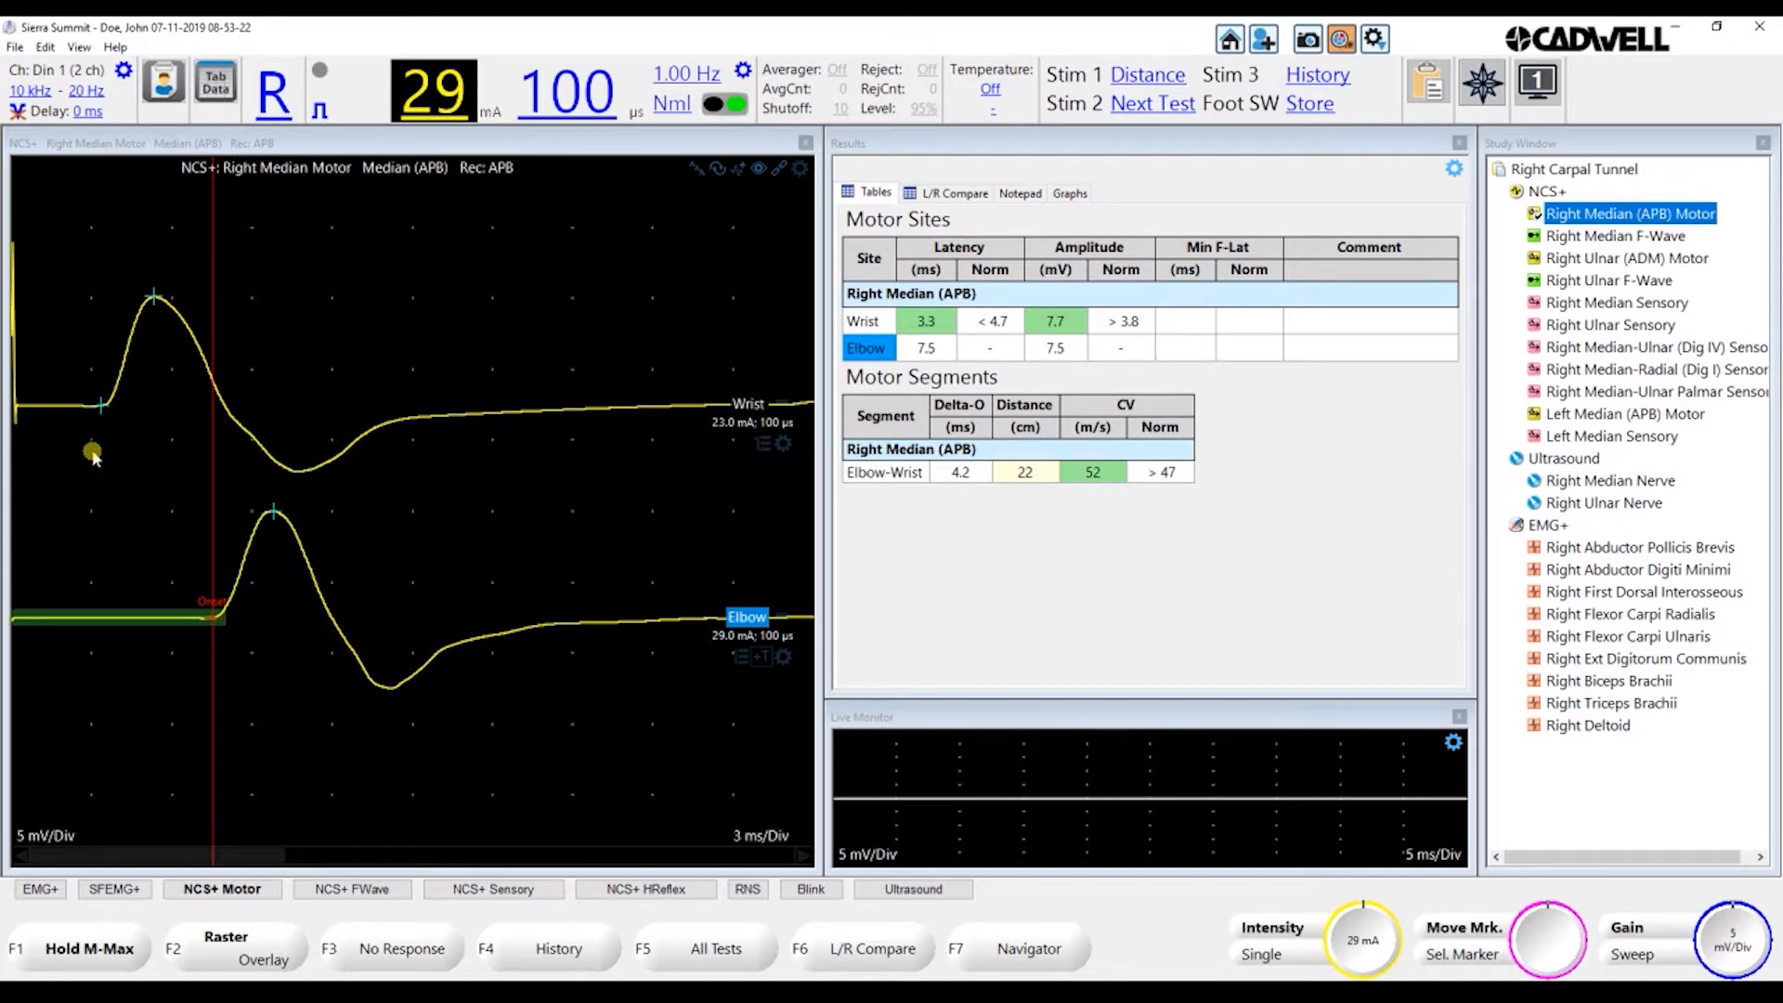
click(99, 414)
mouse_move(99, 413)
mouse_down()
mouse_move(58, 423)
mouse_move(102, 479)
mouse_move(104, 420)
mouse_up()
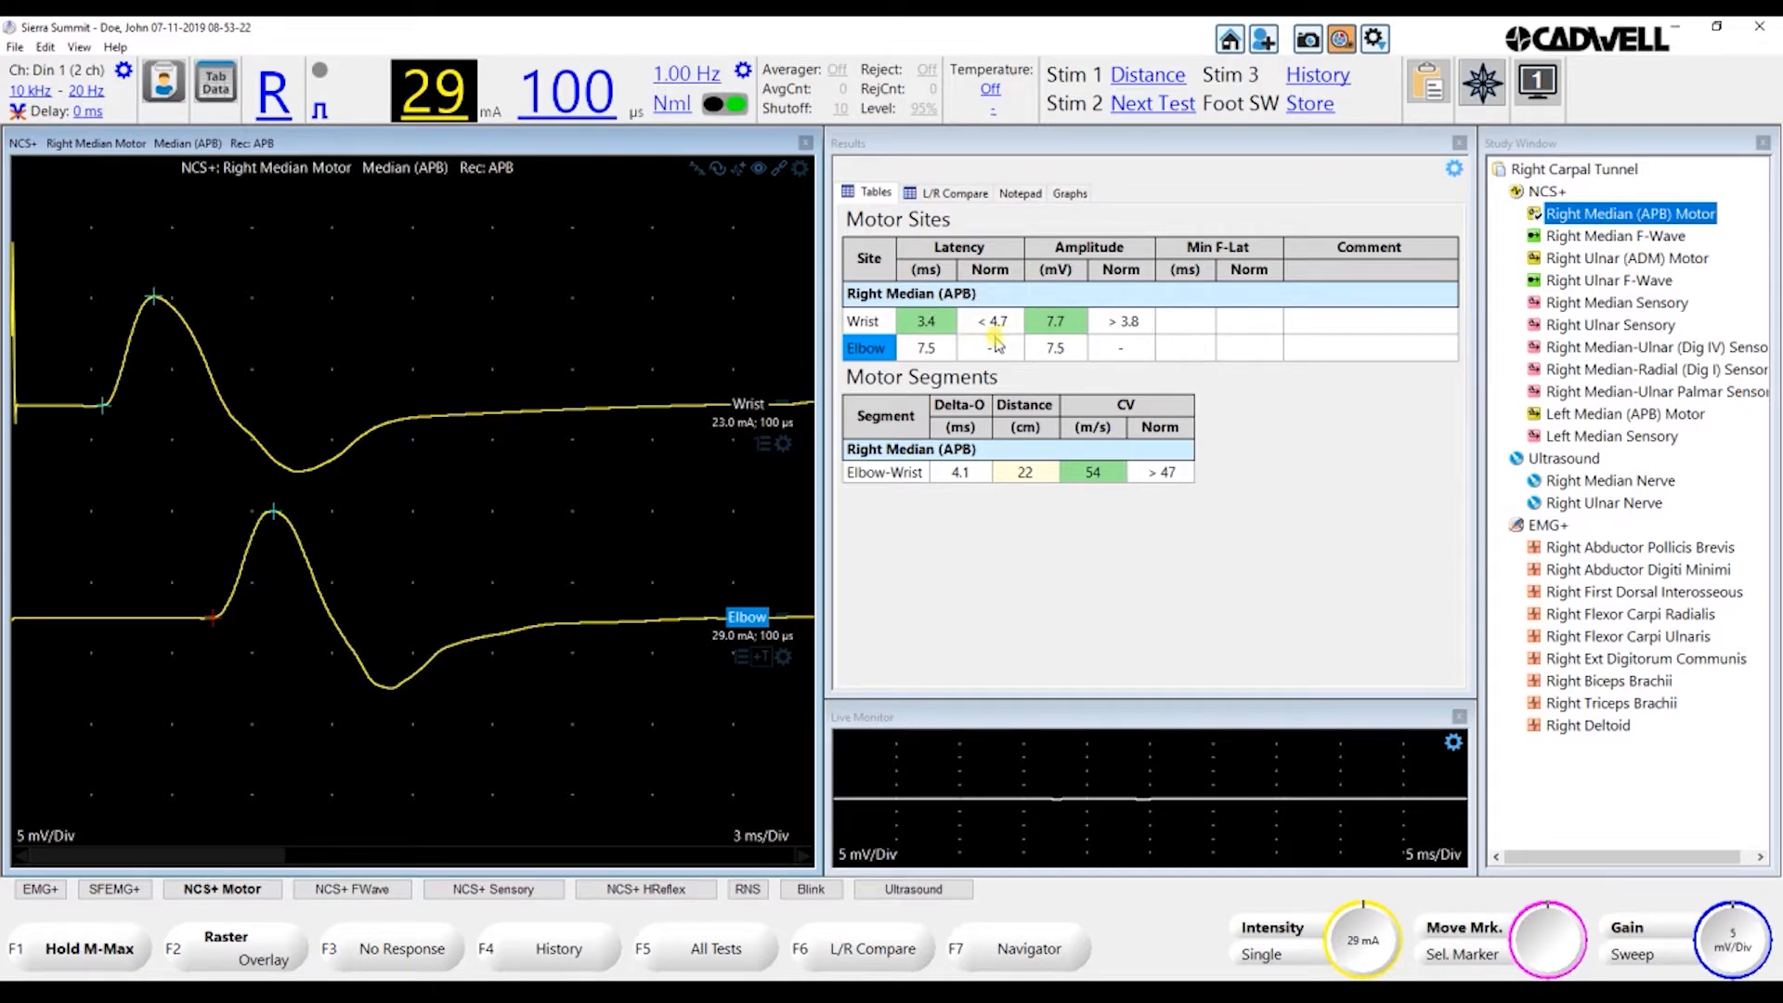
mouse_move(935, 330)
mouse_move(103, 412)
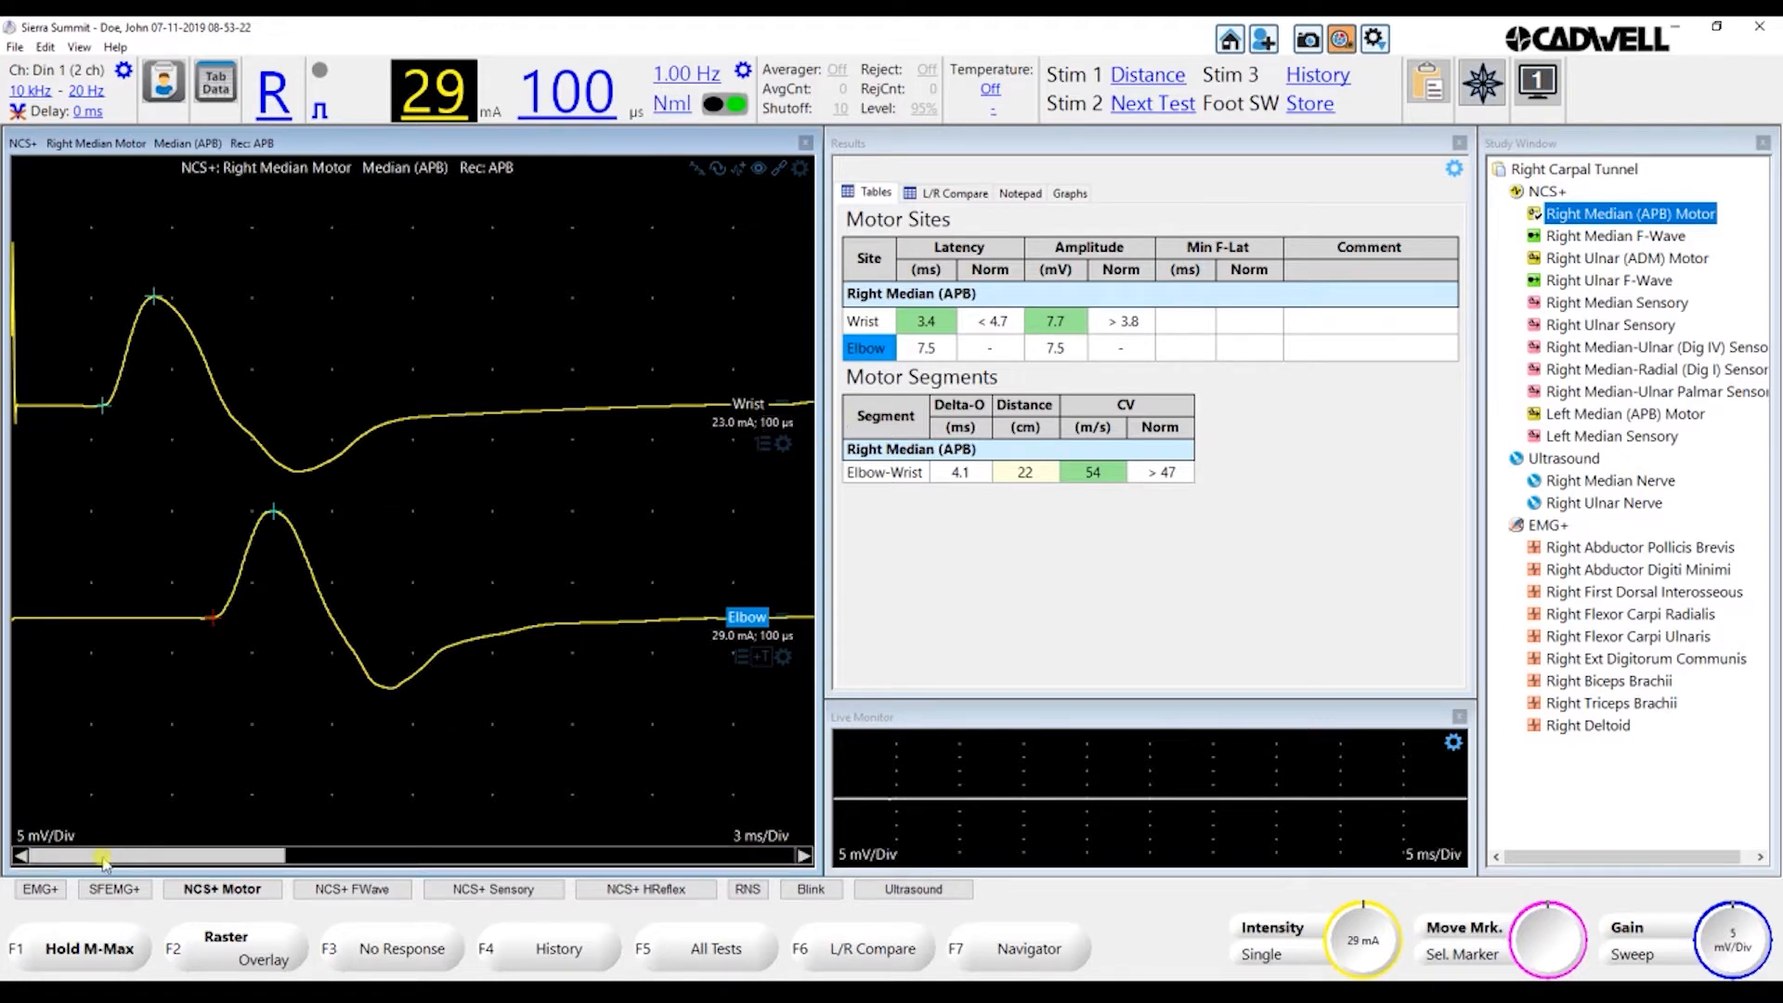
Try a gain of 2 mV/Div and a sweep of 2 ms/Div on the motor traces, restoring 5 mV/Div and 3 ms/Div
mouse_move(104, 857)
mouse_down()
mouse_move(724, 853)
mouse_move(90, 869)
mouse_up()
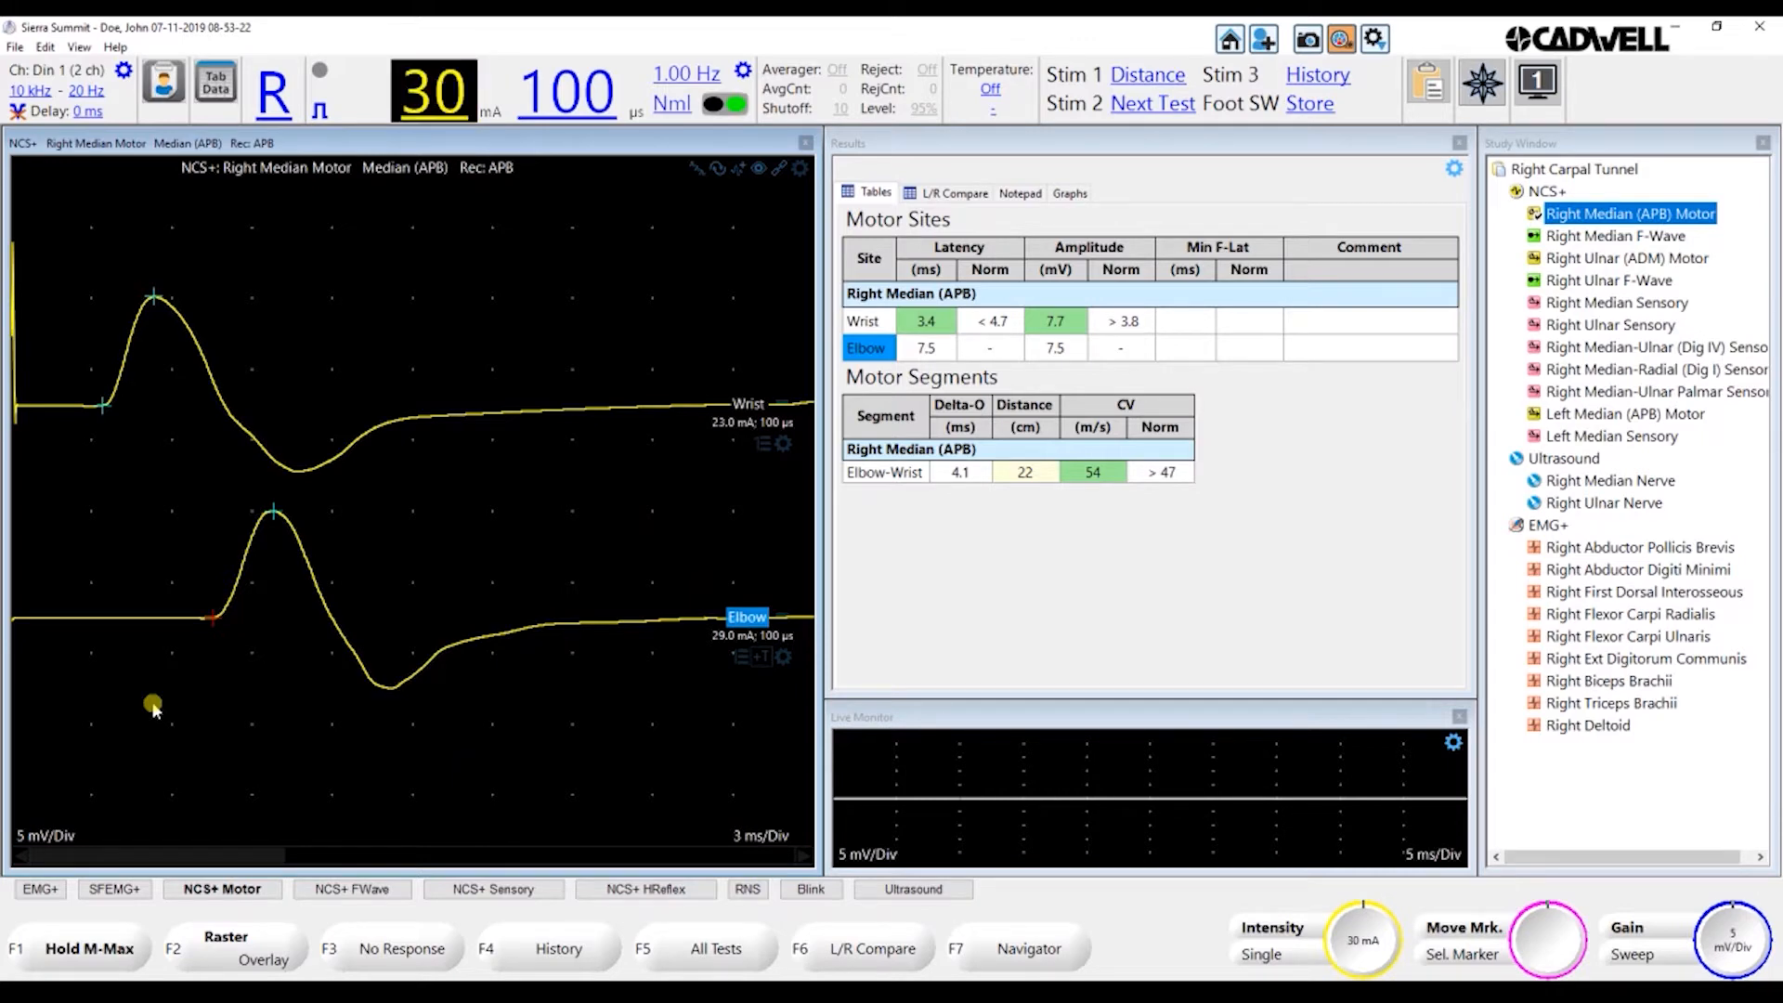
key(Up)
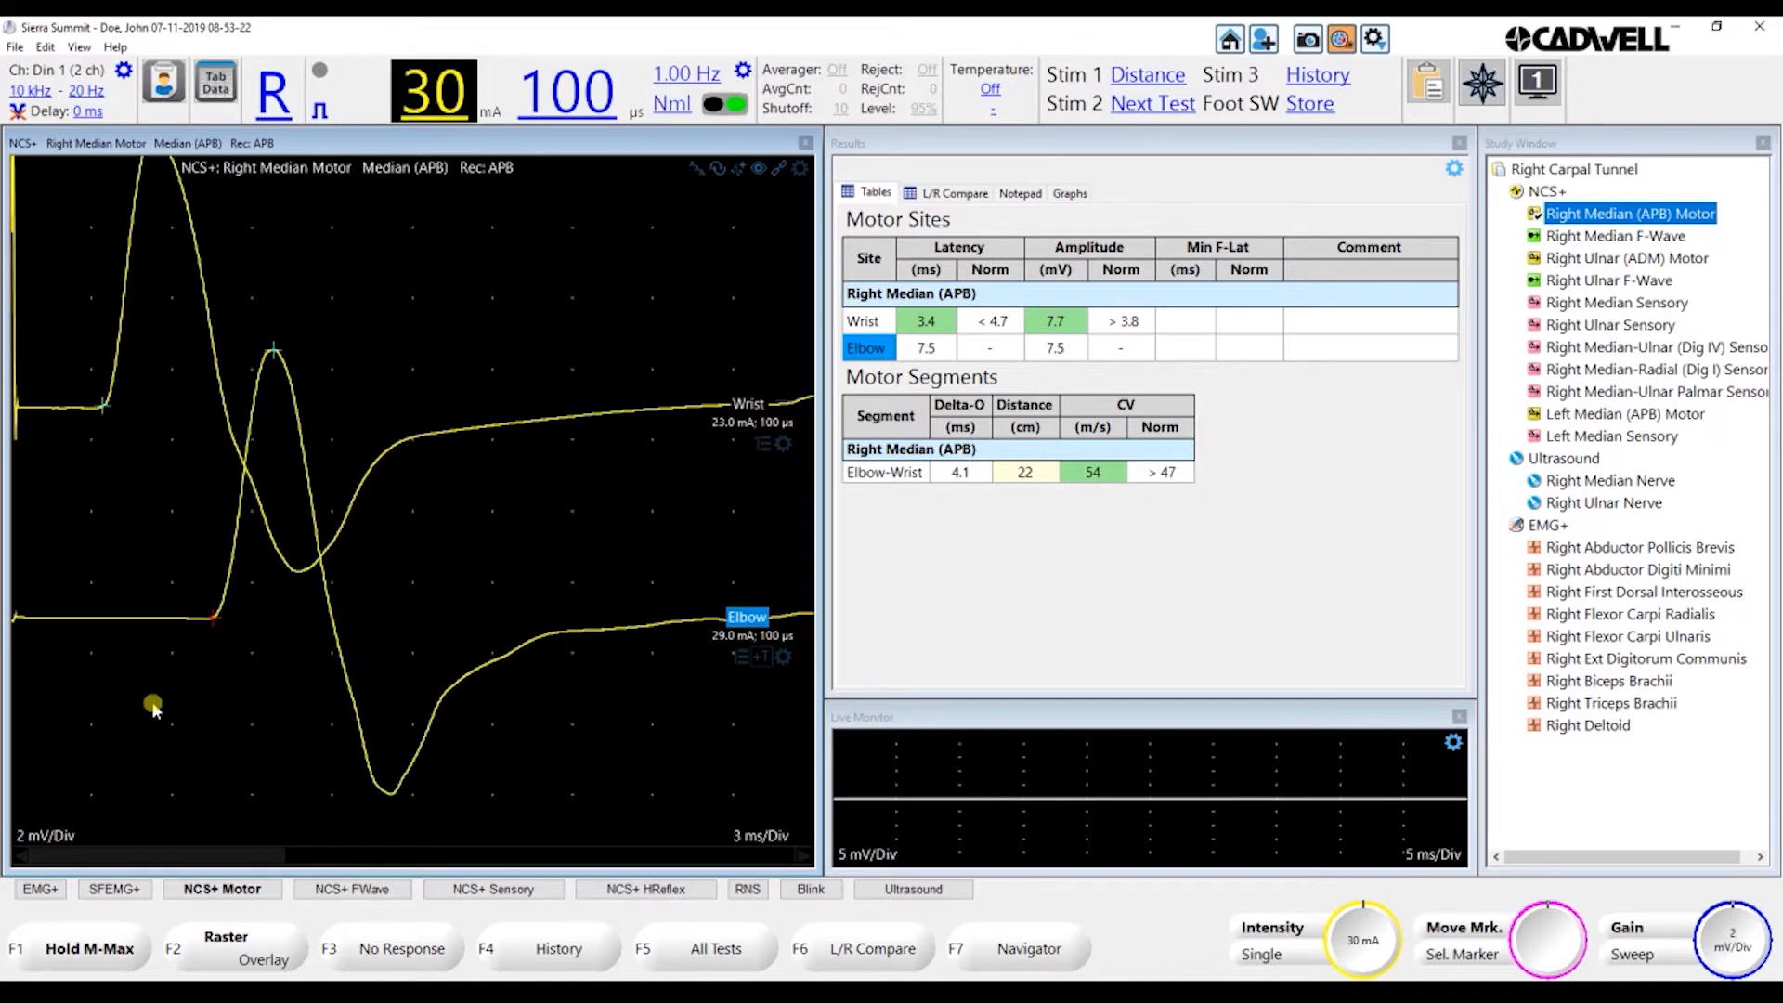
key(Down)
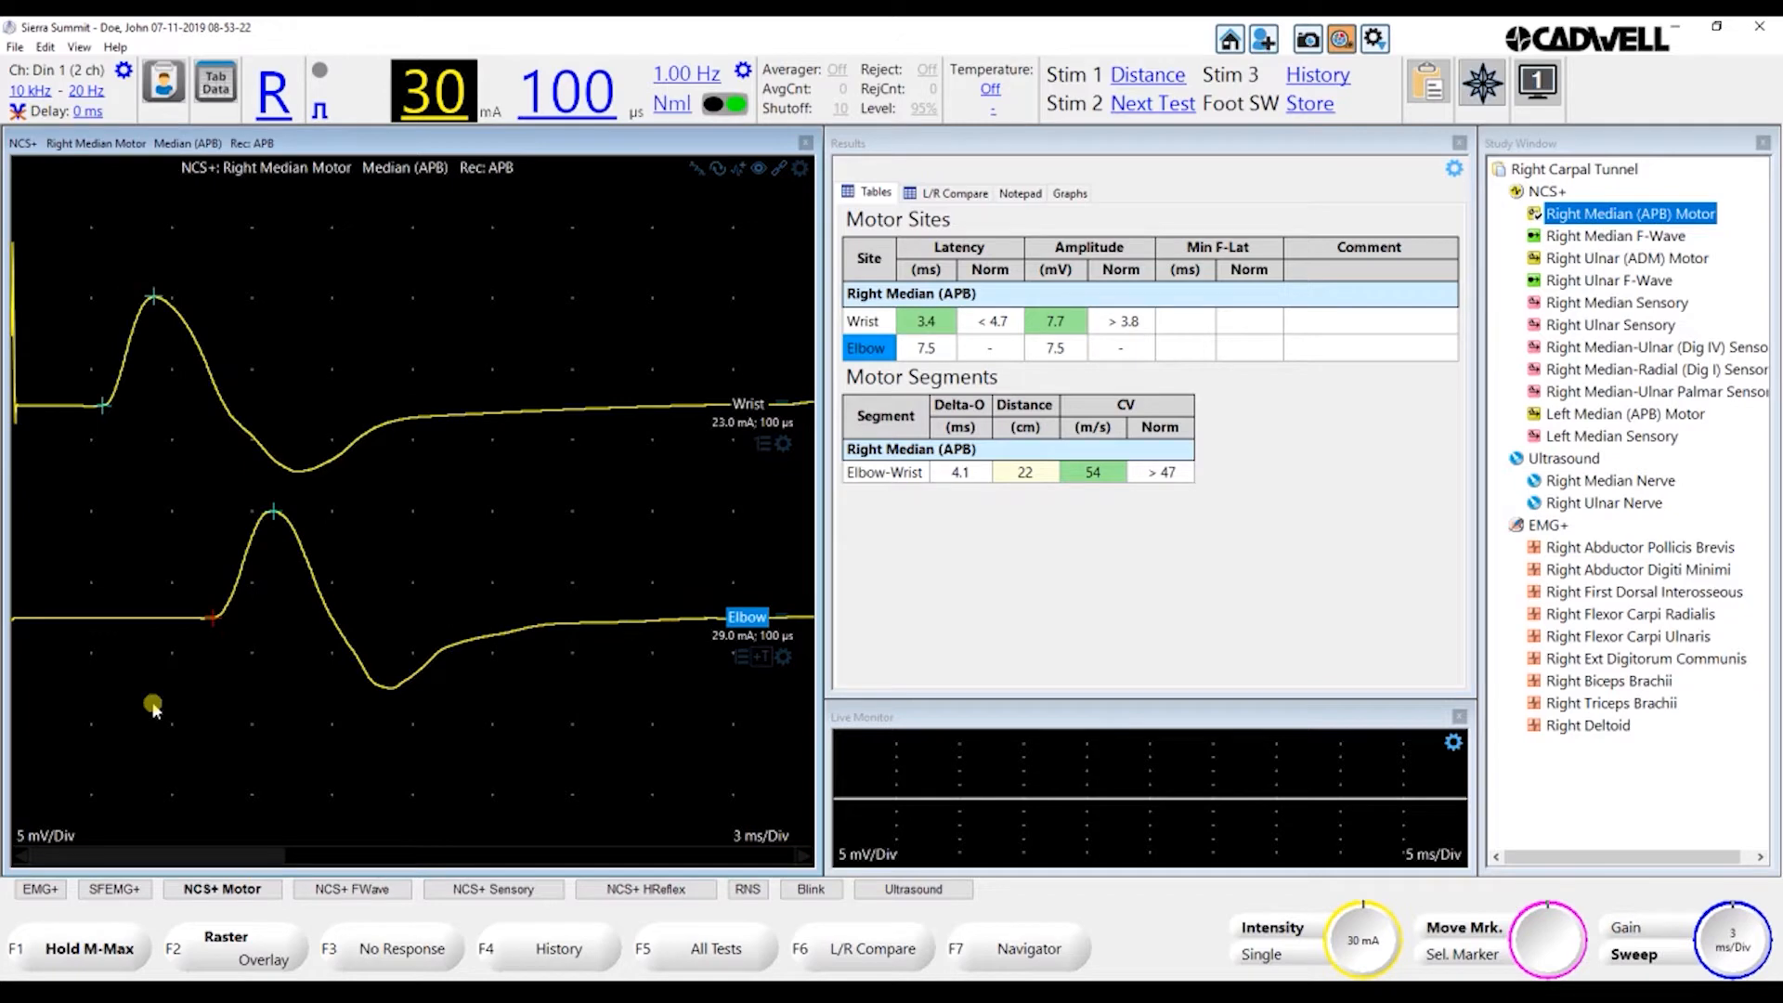
key(Right)
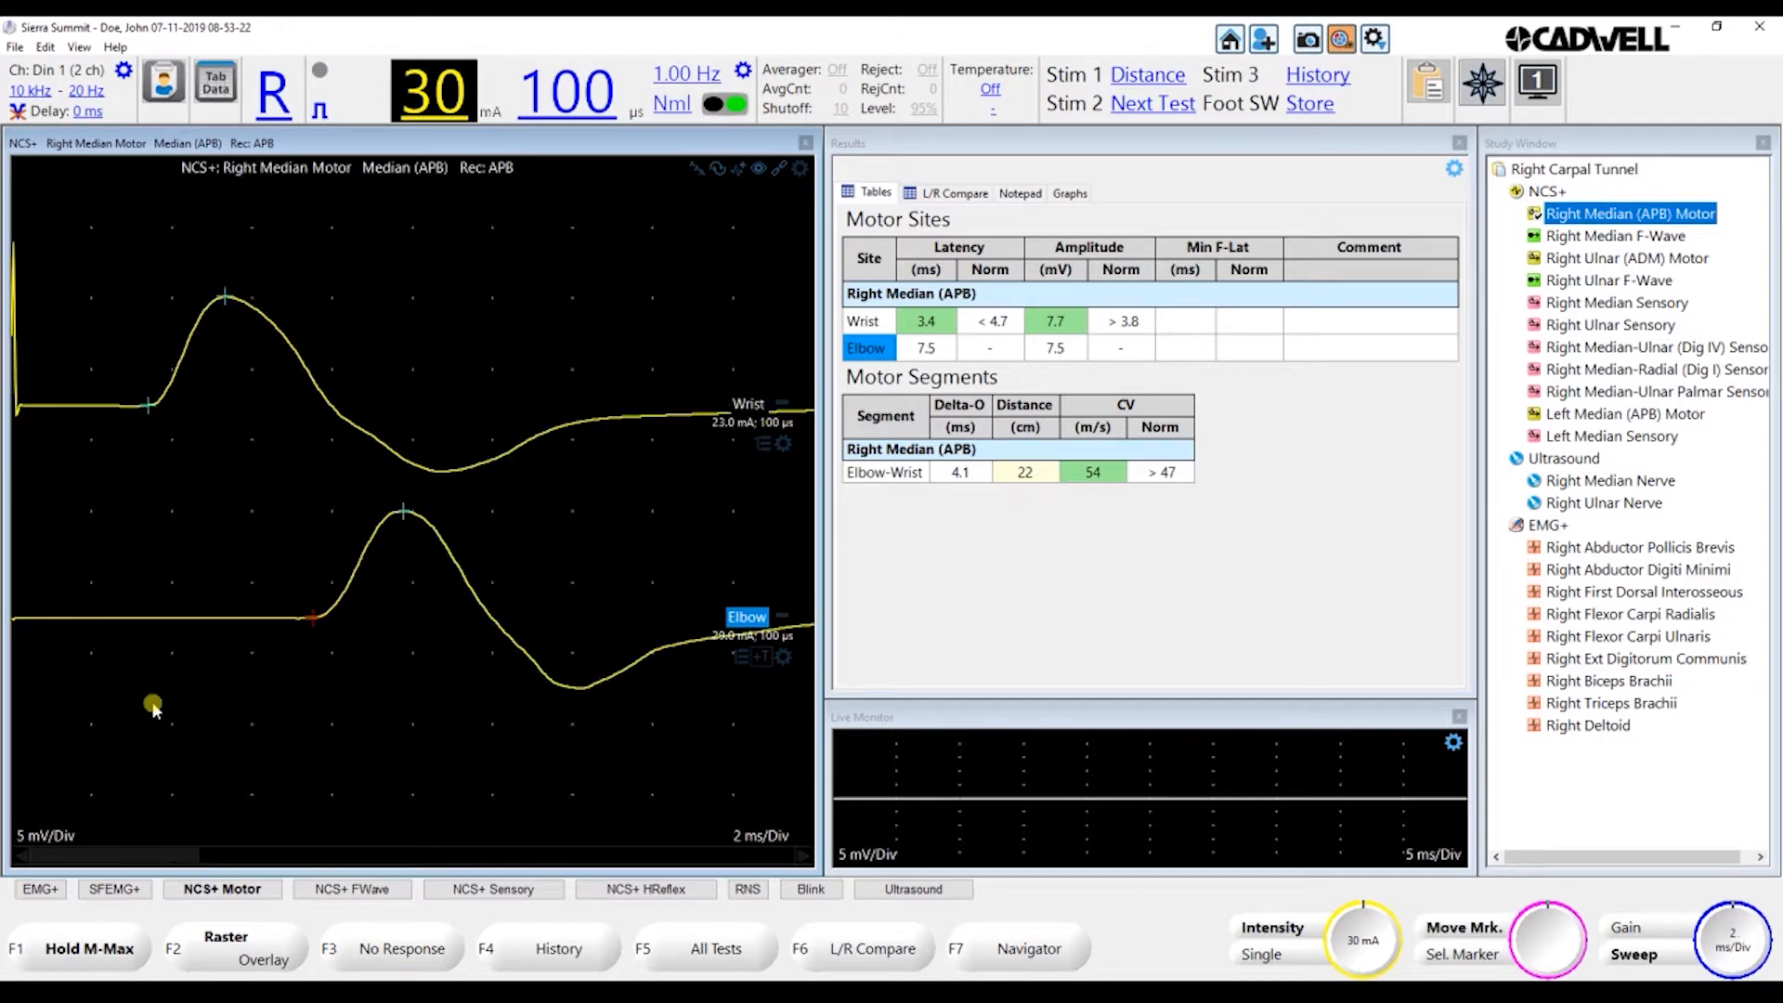
key(Left)
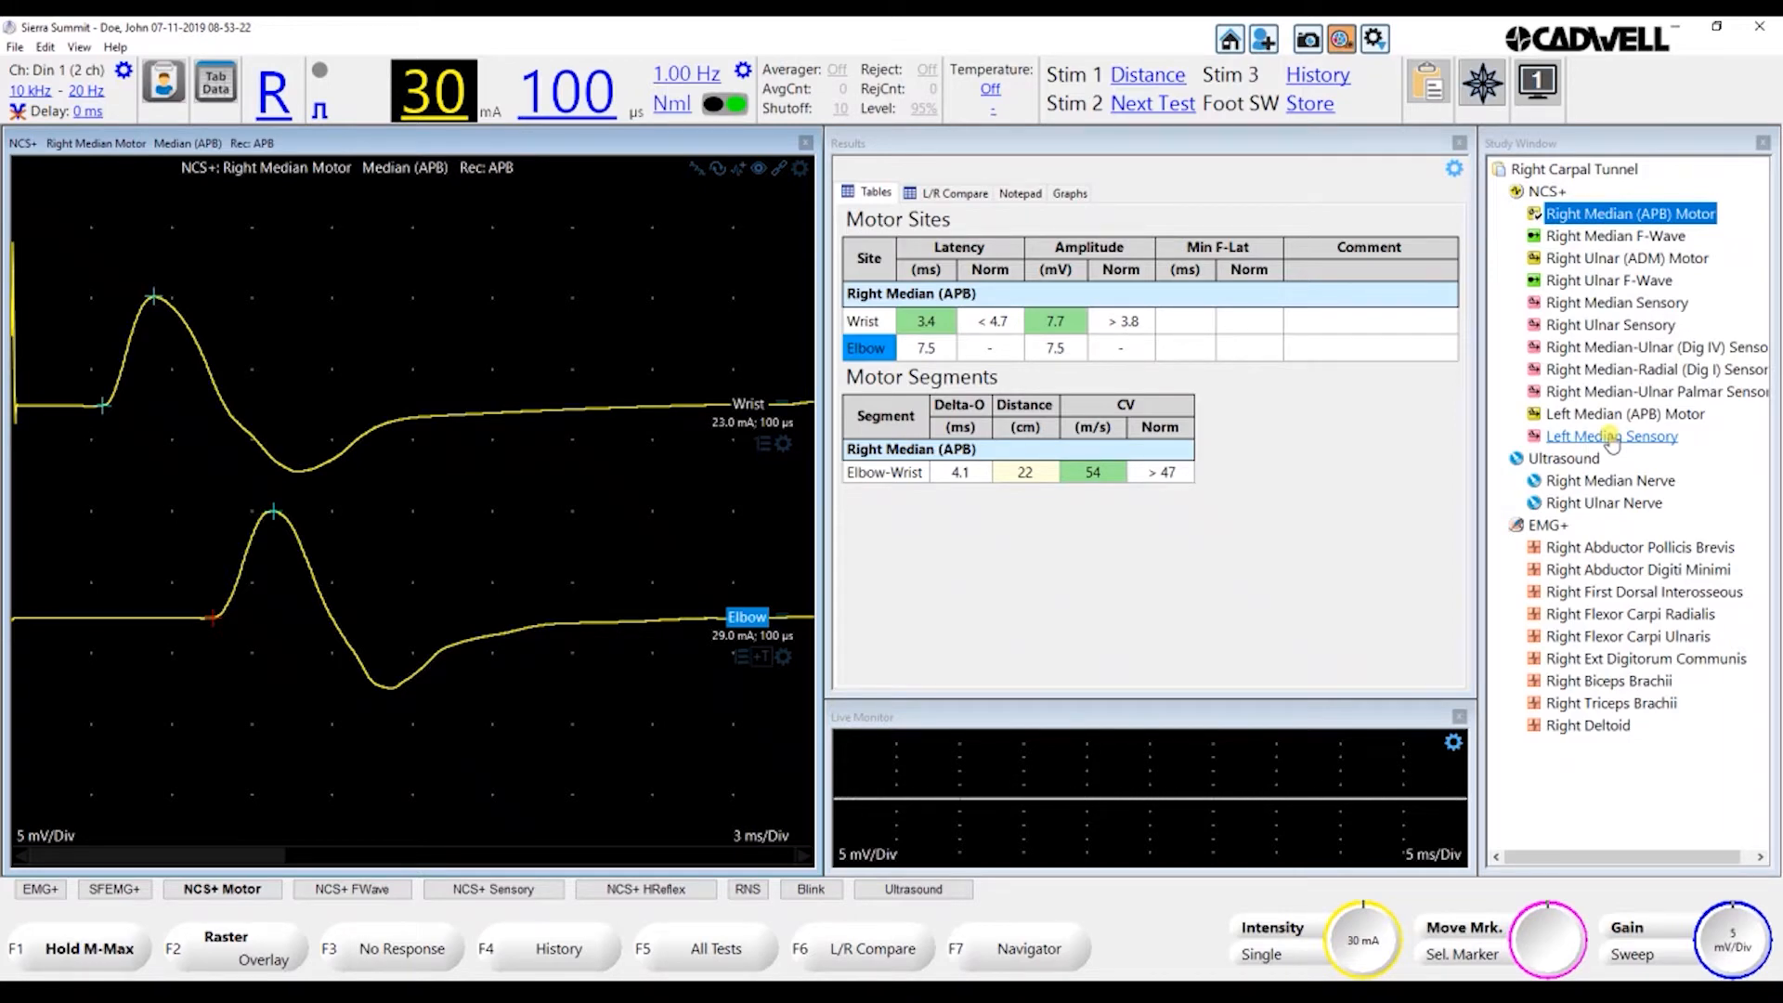
Advance to the Right Median F-Wave test and move the minimum F-latency marker to 27.9 ms
key(Down)
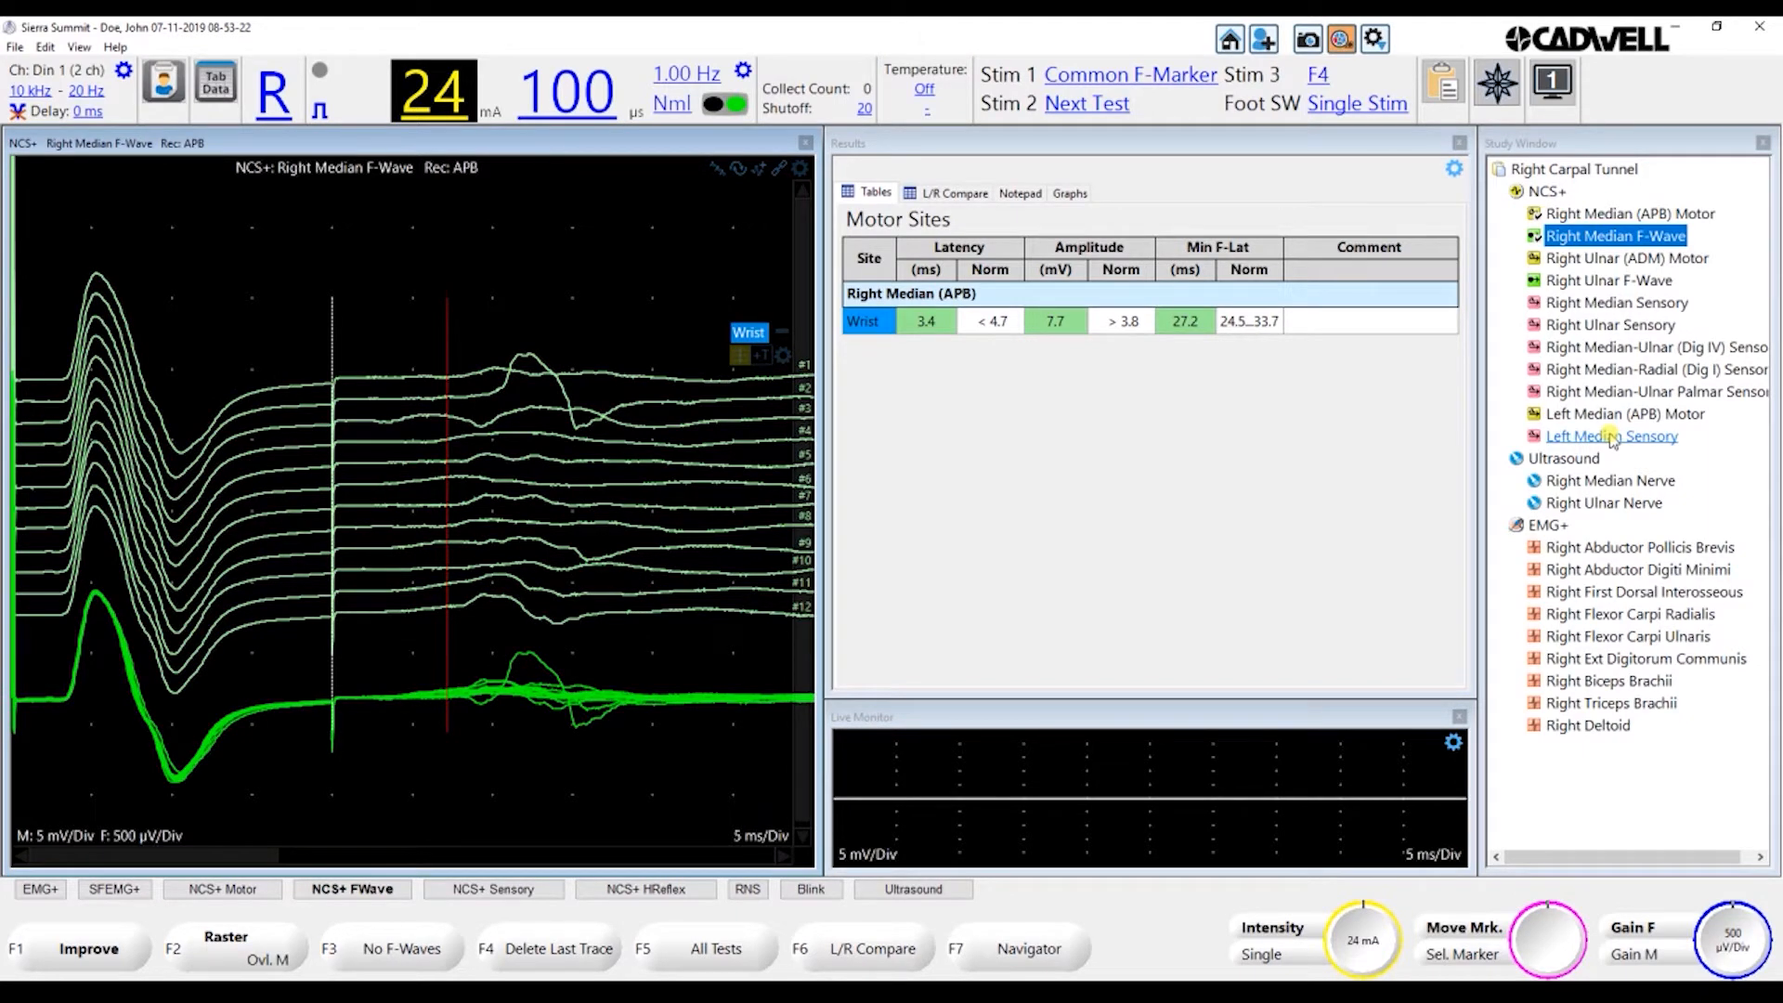
key(Right)
key(Right)
key(Right)
key(Right)
key(Right)
key(Right)
key(Right)
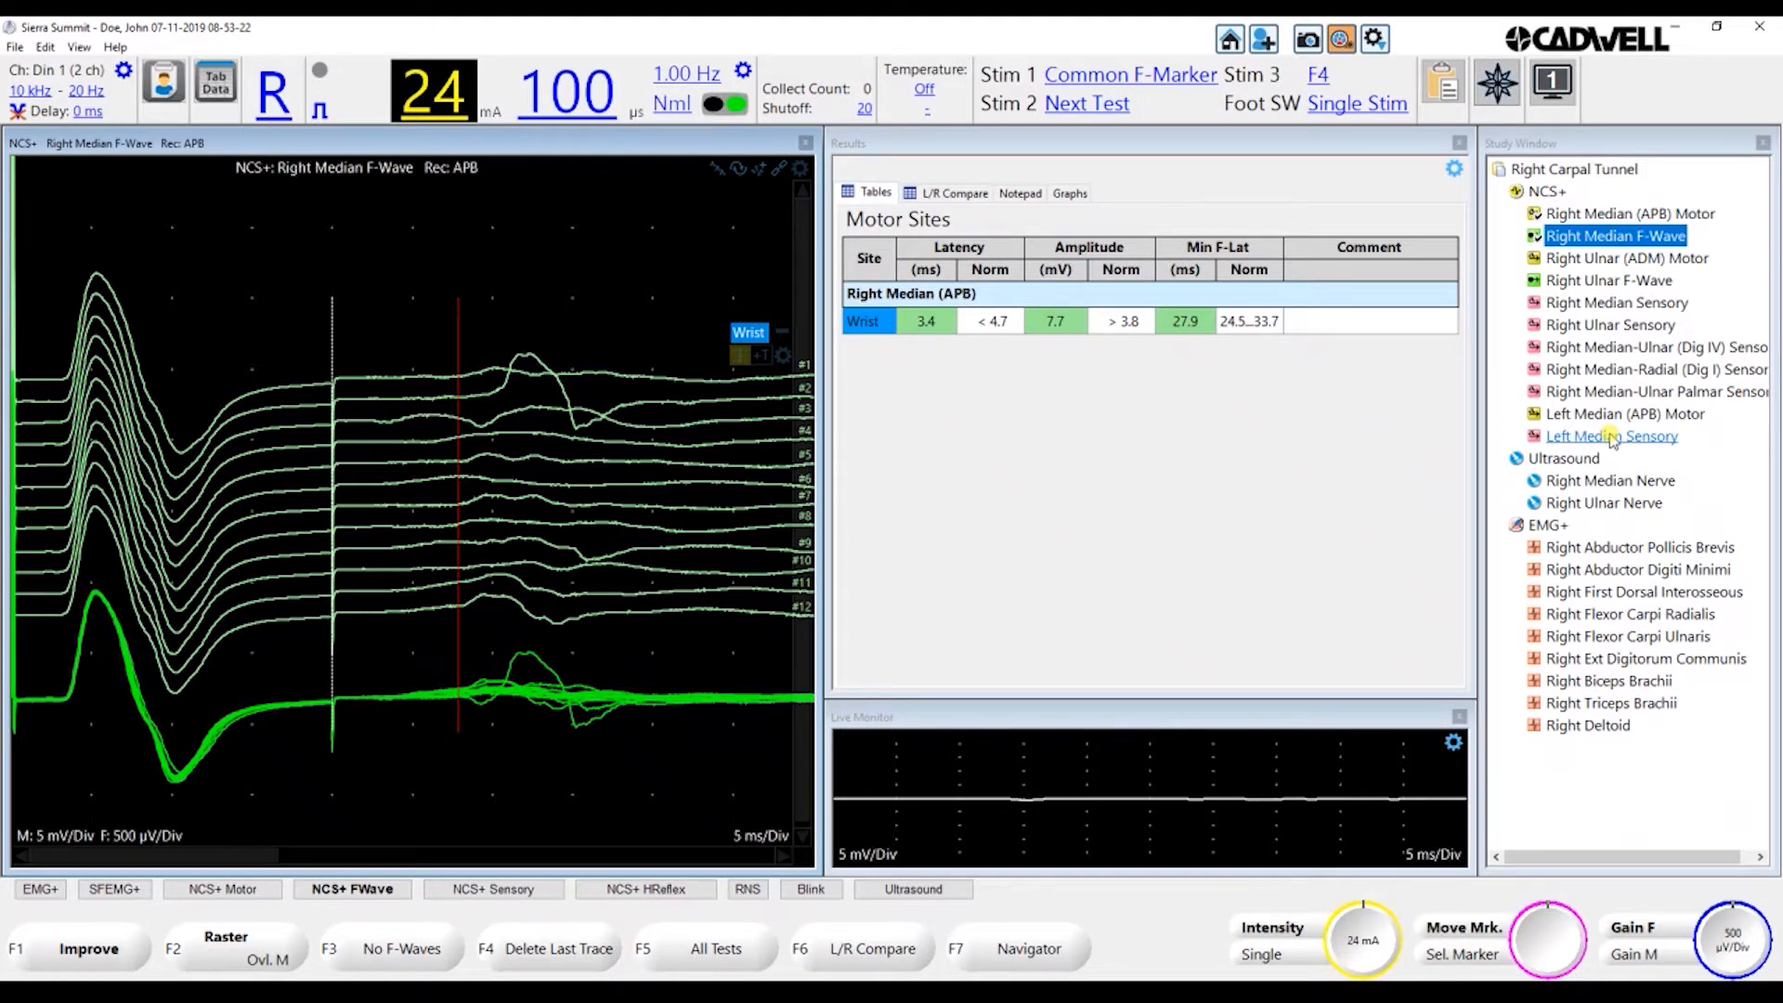
Delete the last F-wave trace and clear the remaining traces from the Right Median F-Wave test
key(F4)
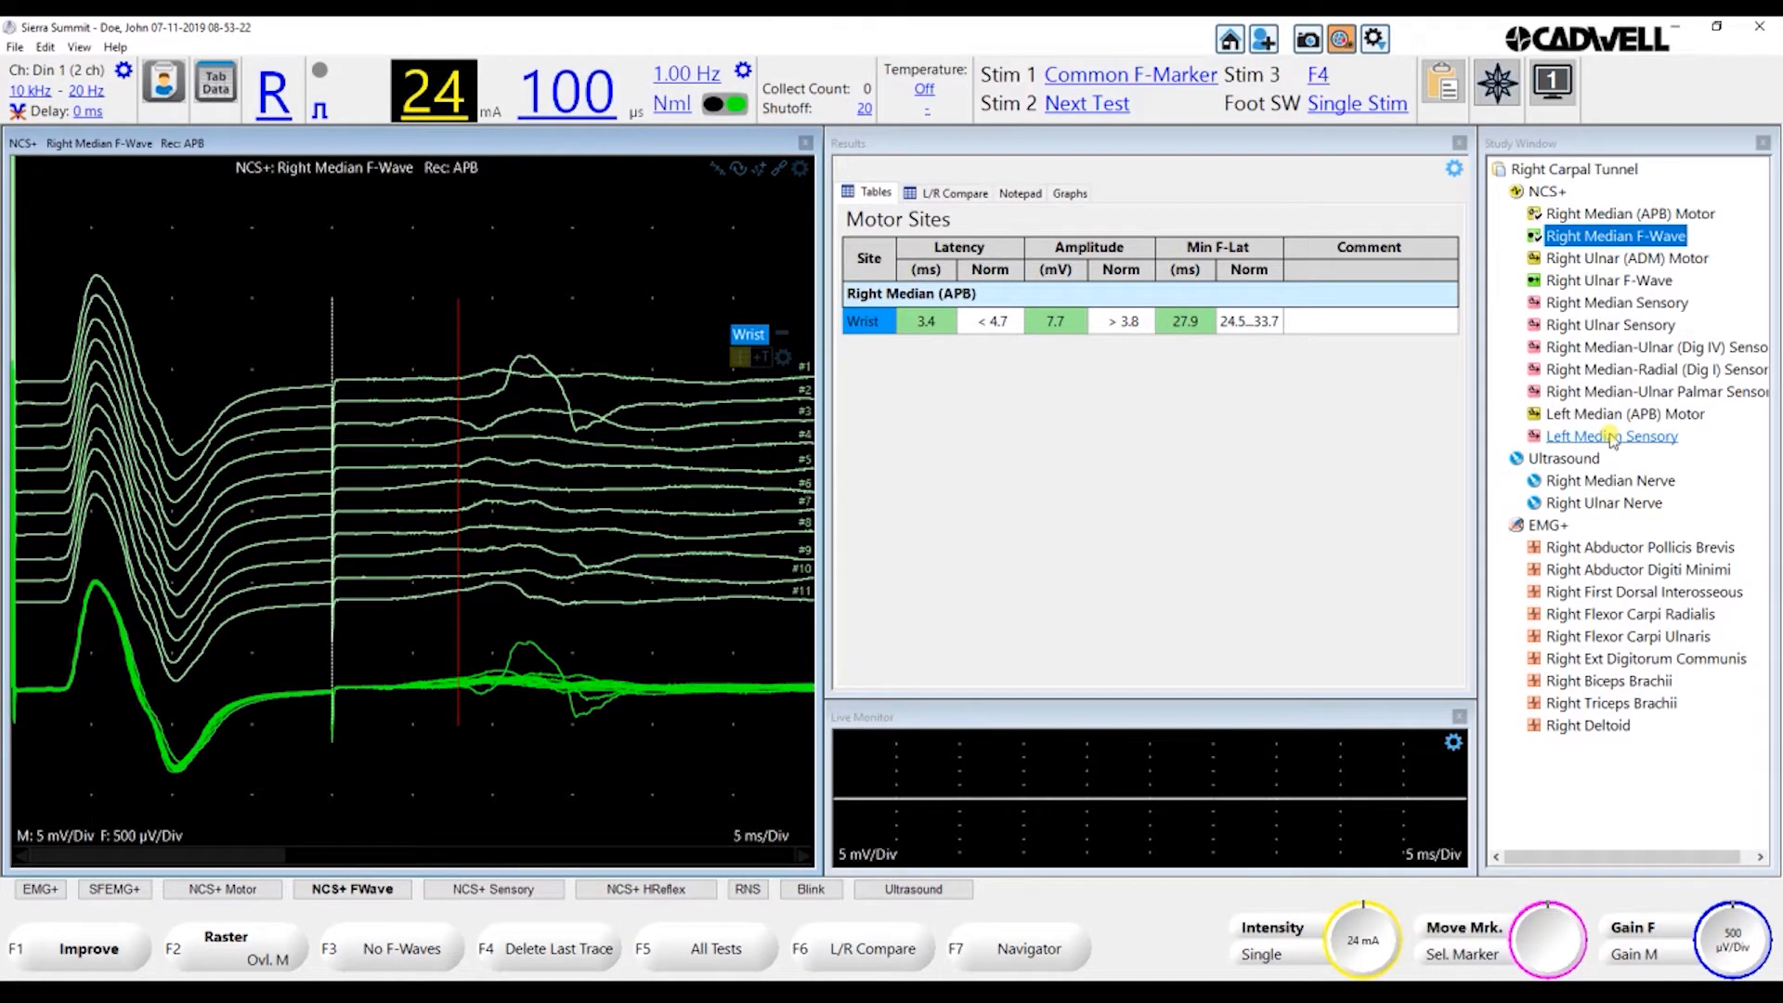
key(F3)
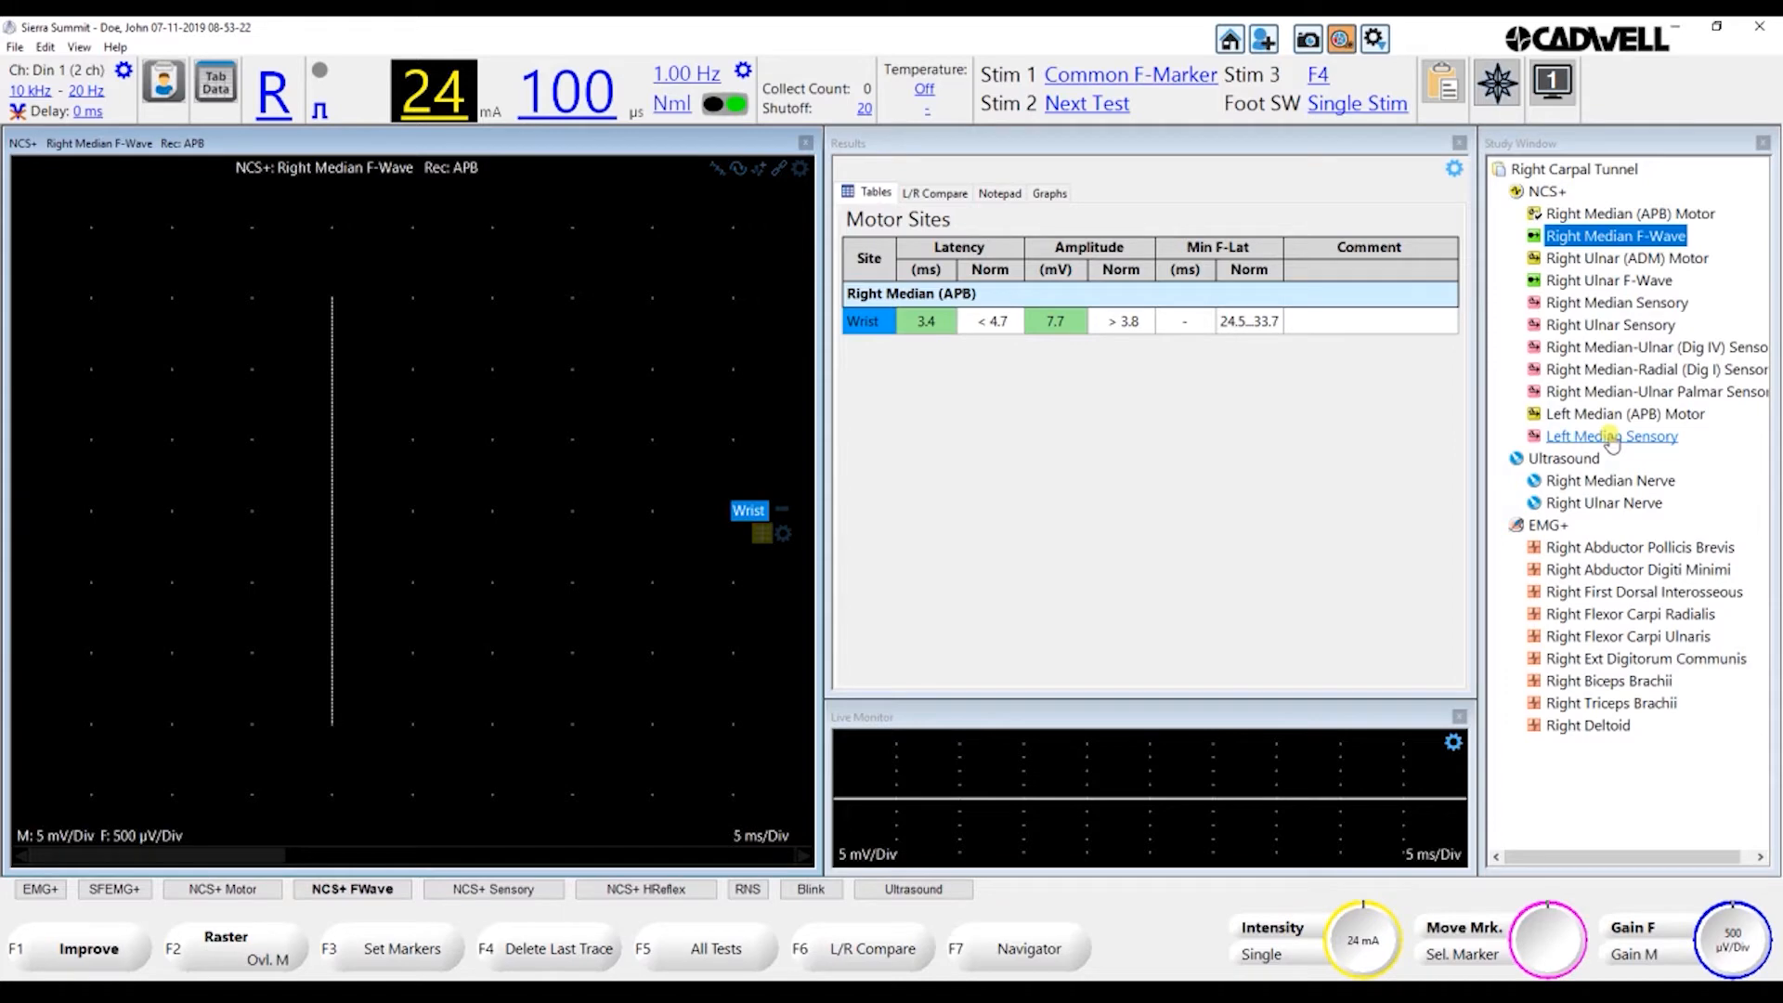
Delete trace 3 from the traces of the Right Median F-Wave test
key(F3)
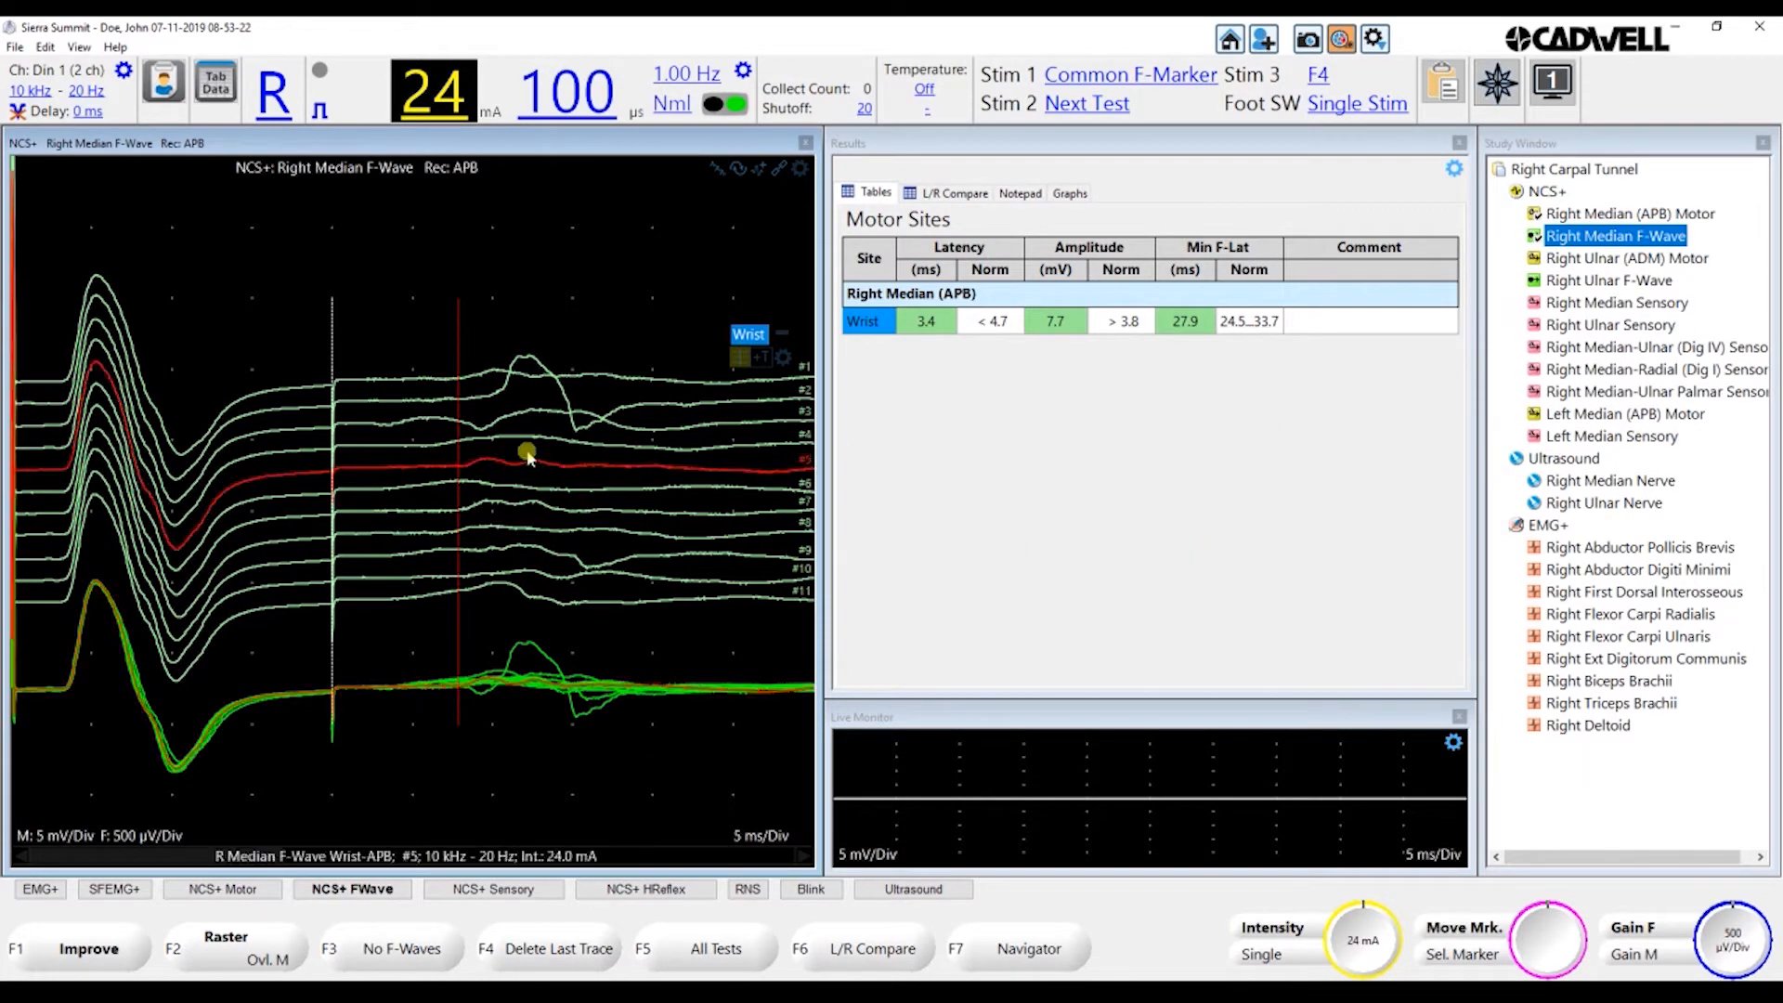
right_click(511, 423)
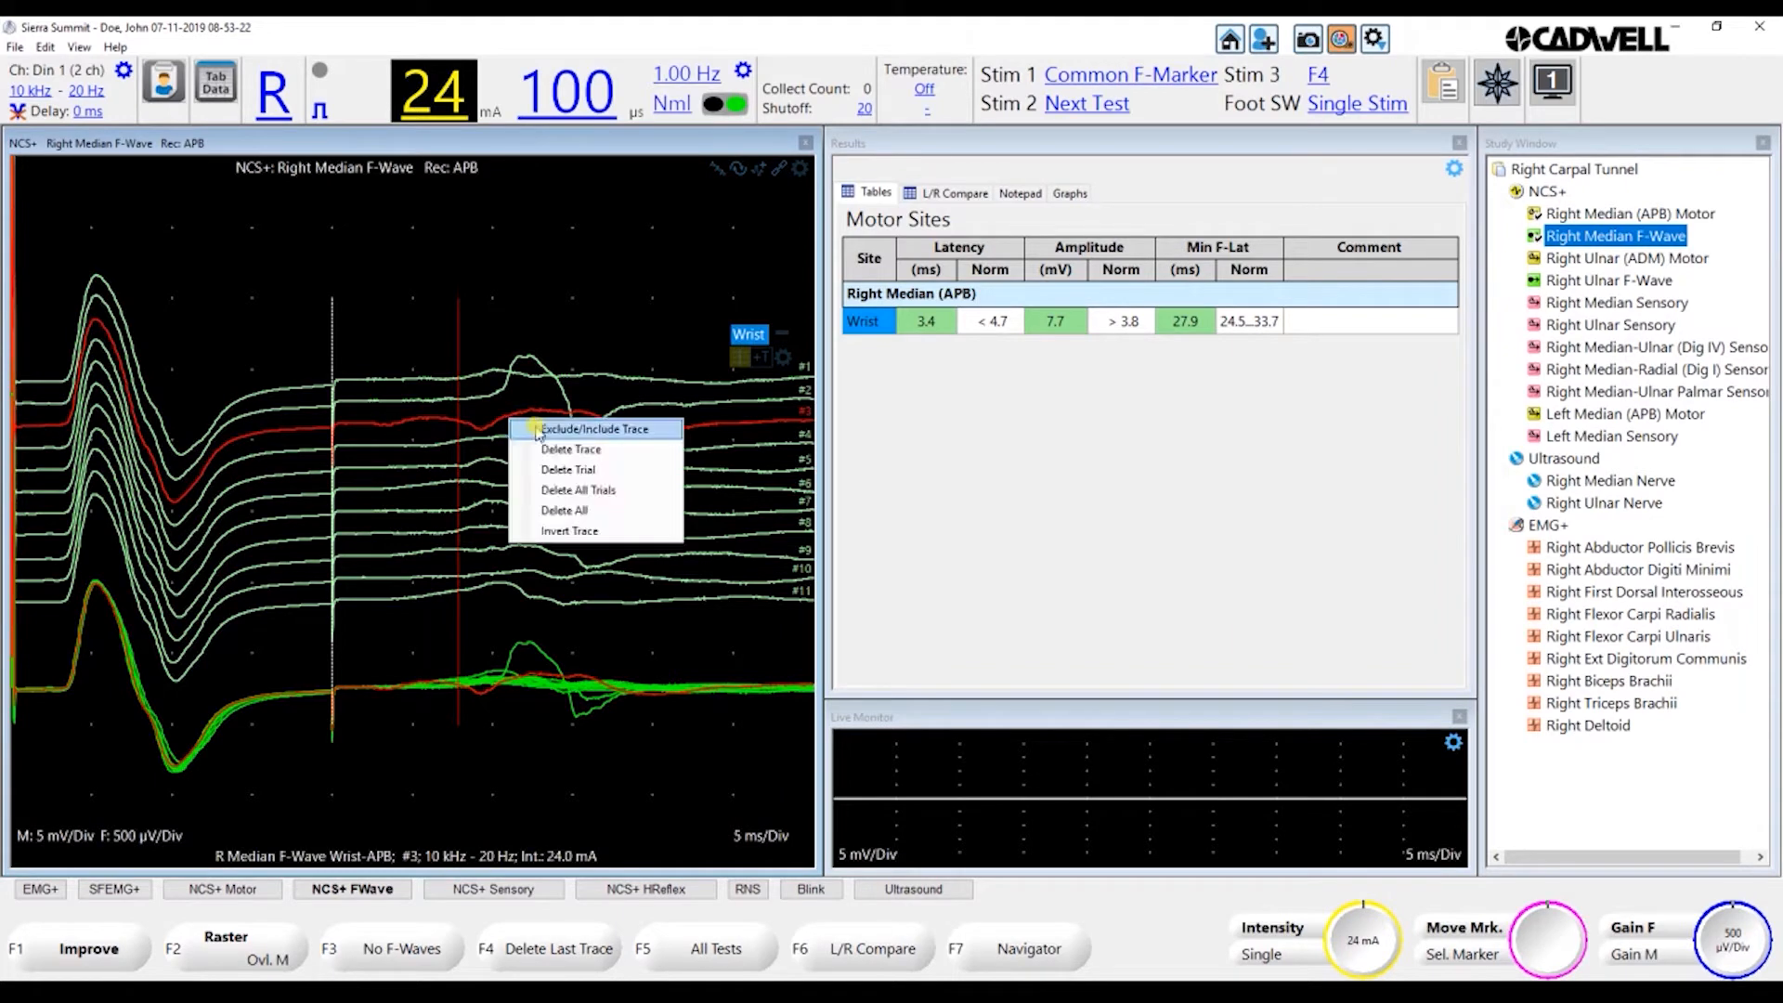
click(557, 451)
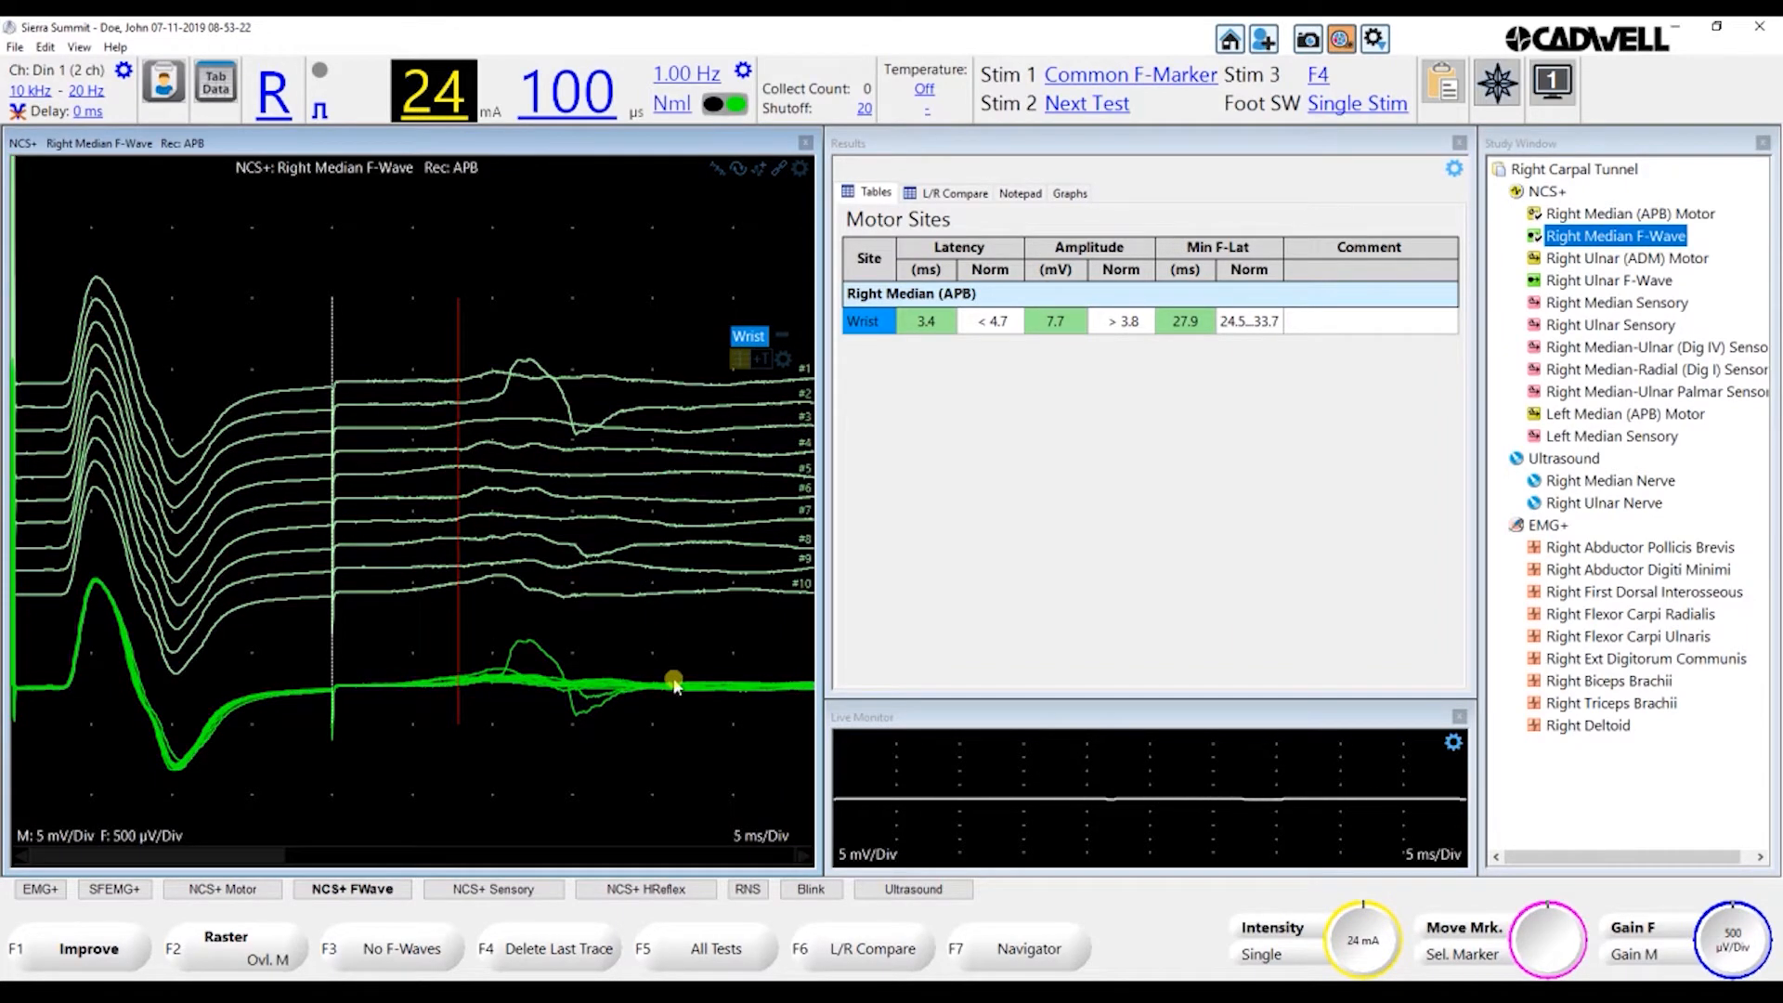
Advance to the Right Ulnar (ADM) Motor test and set the trace window's font size to Large
key(Down)
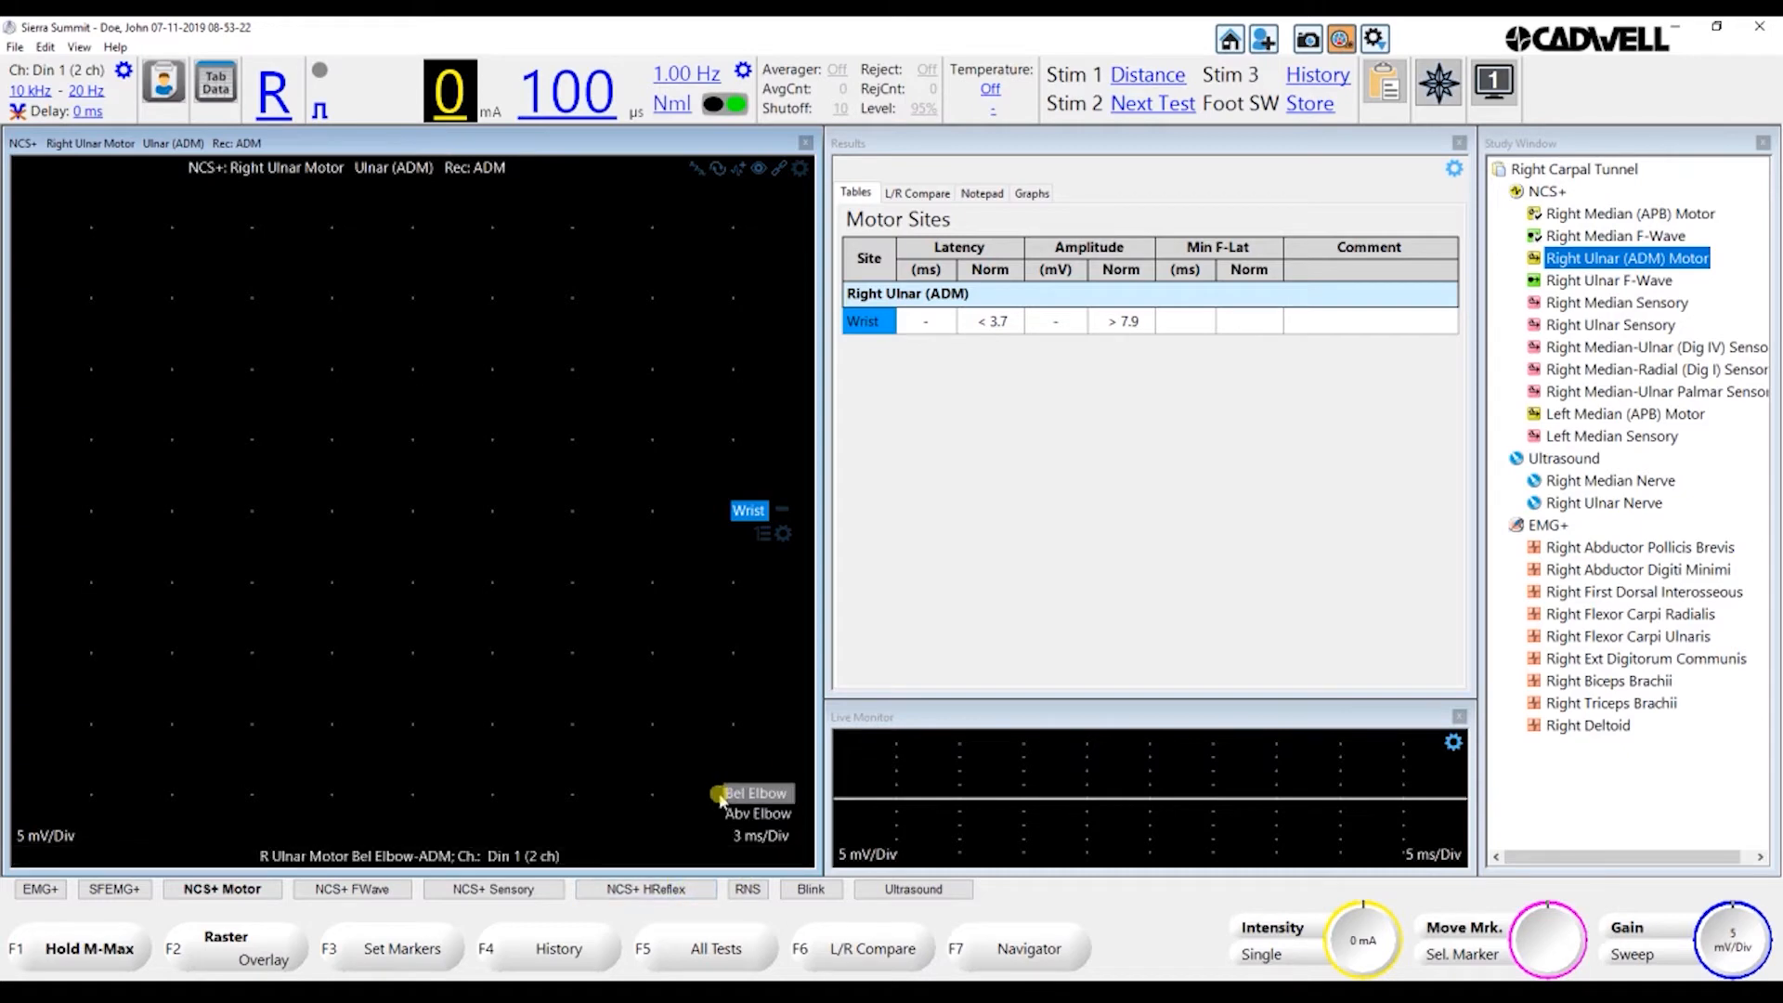
click(800, 172)
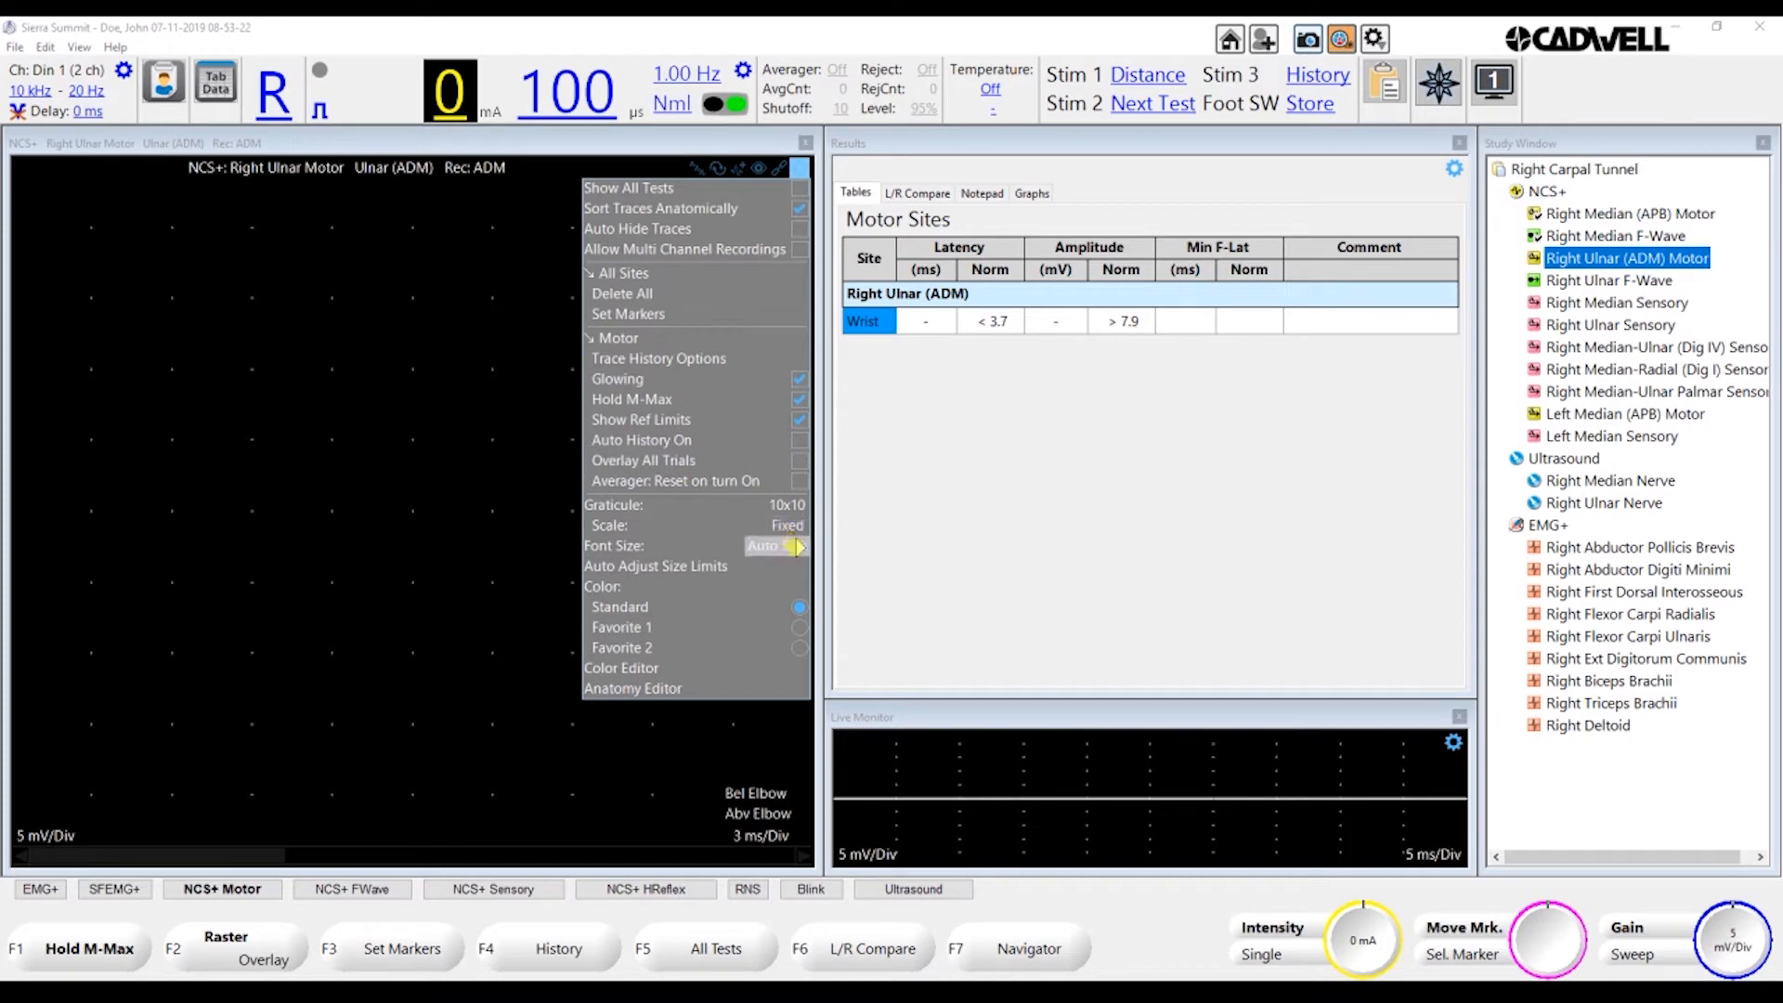
click(796, 546)
click(796, 547)
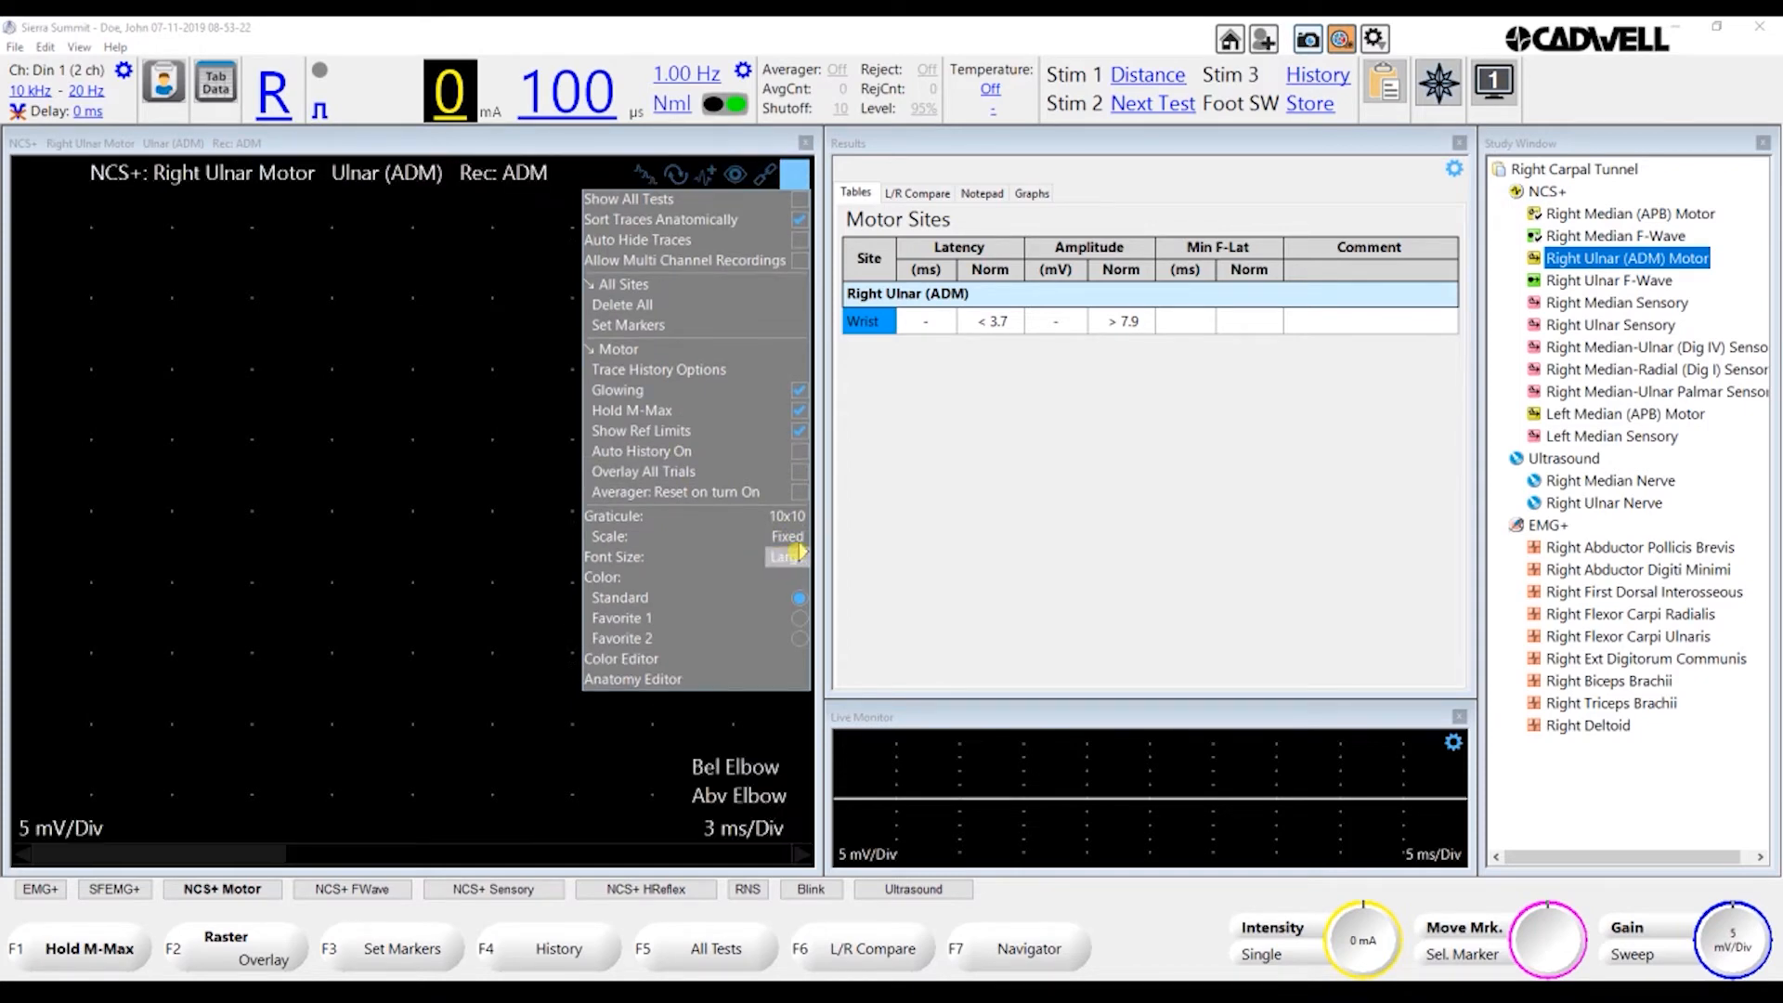
click(510, 418)
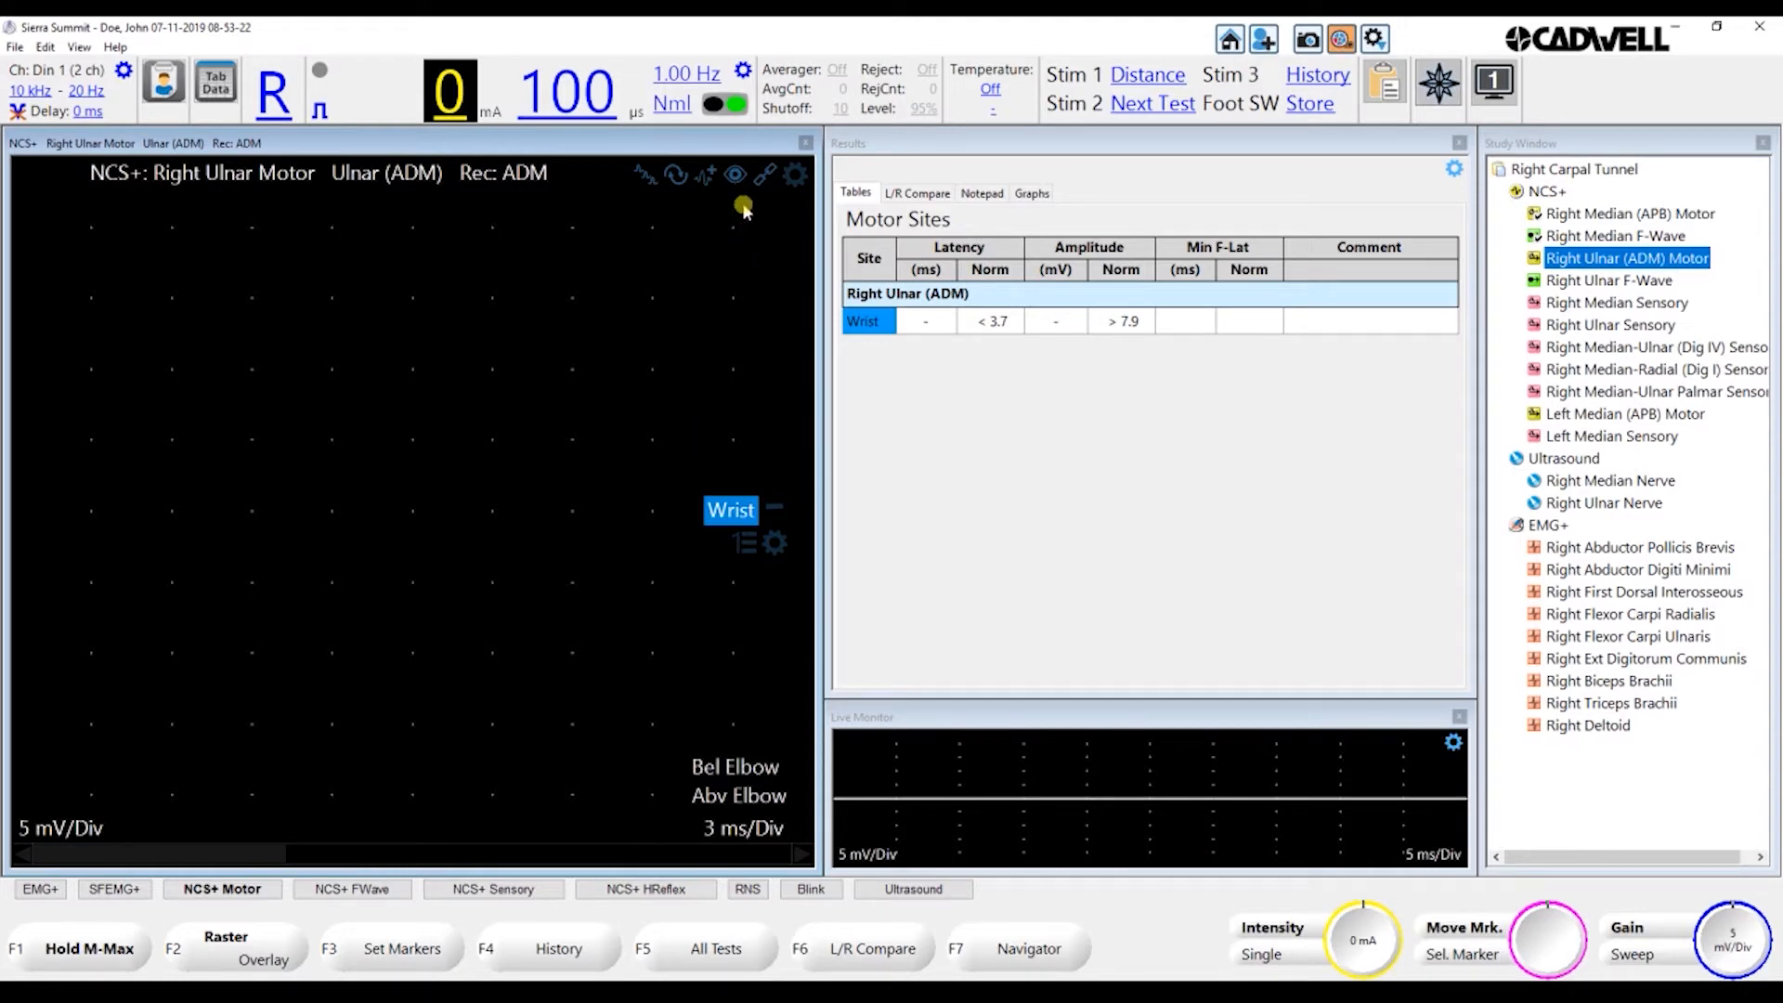
Try showing the hidden stimulation sites of the Right Ulnar Motor test, and hide them again
click(734, 174)
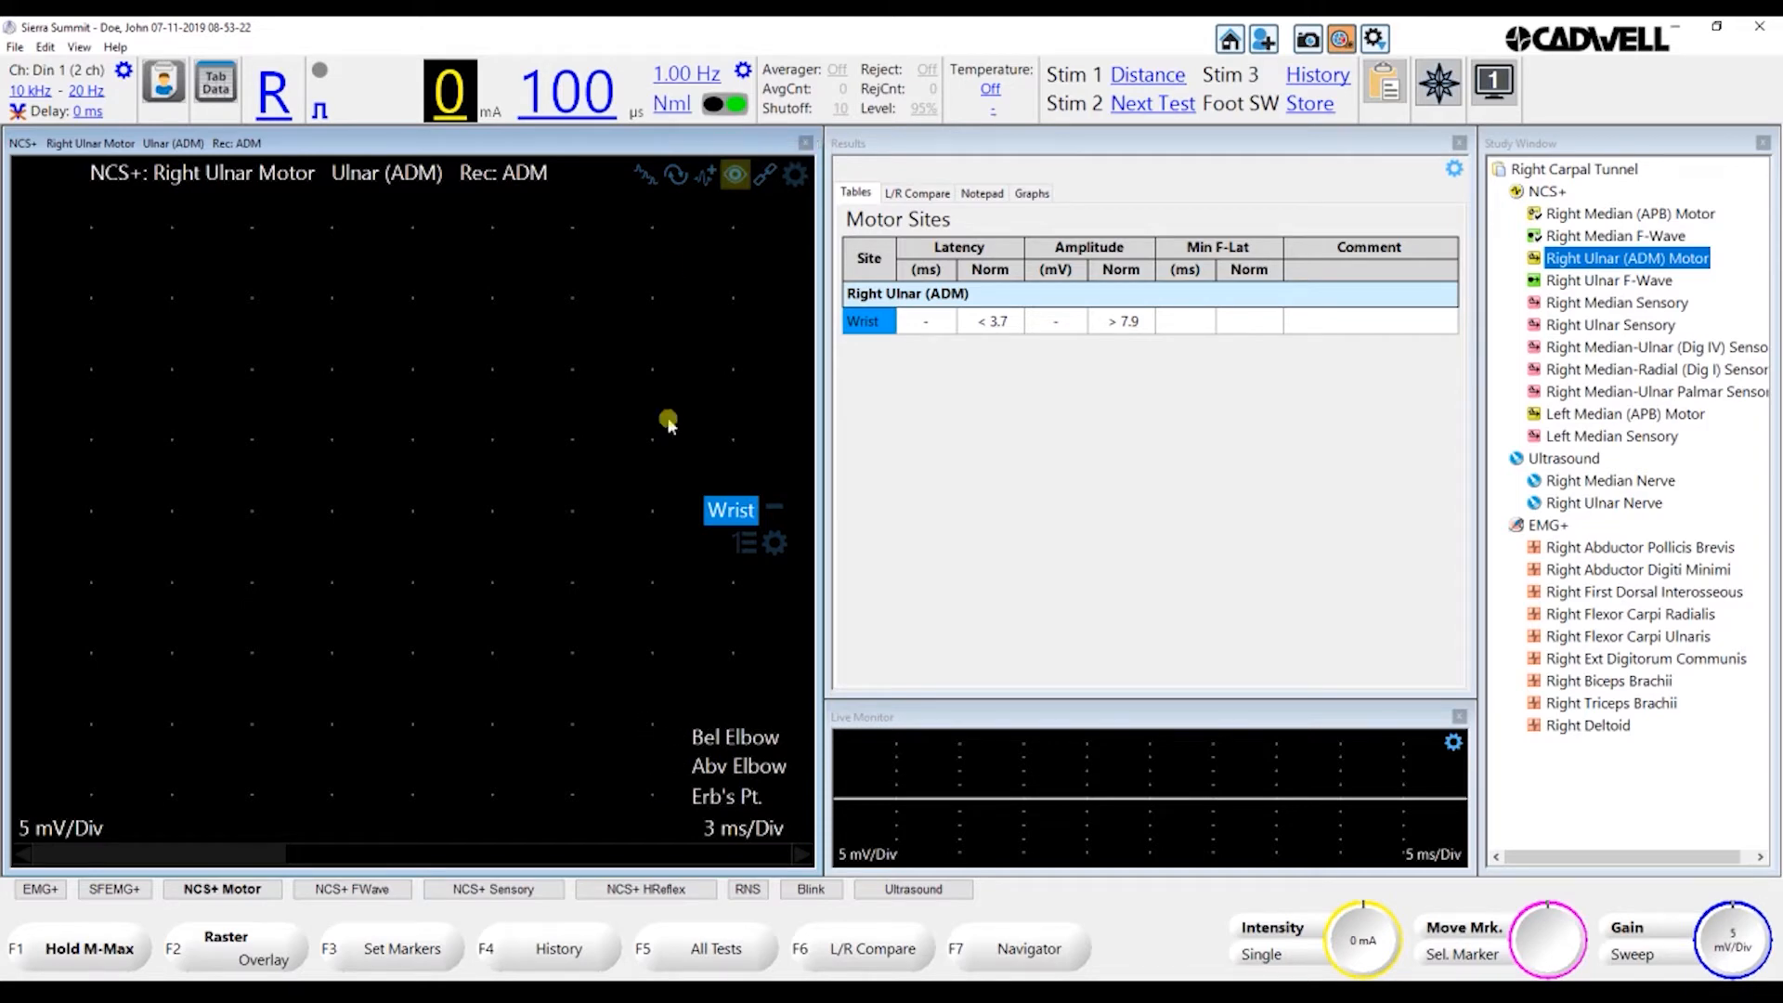
click(733, 176)
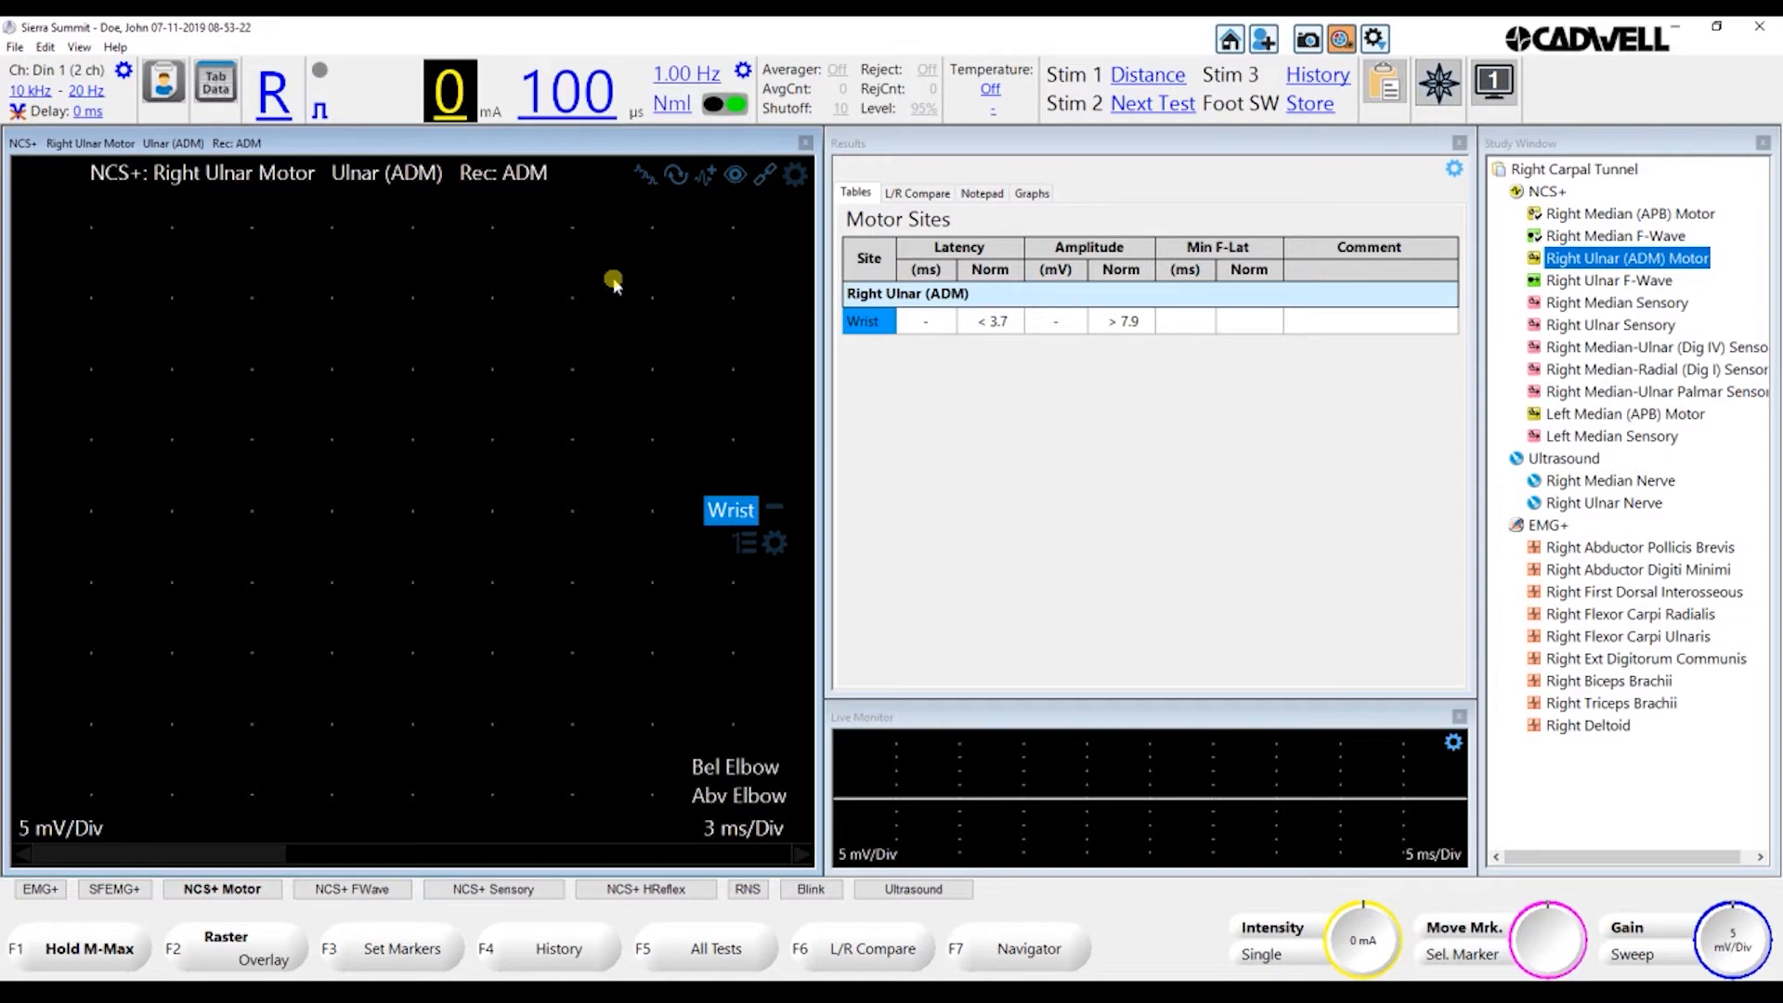
Try entering fghf as a custom stimulation site for the ulnar motor test, and leave the Insert form
click(703, 185)
click(588, 334)
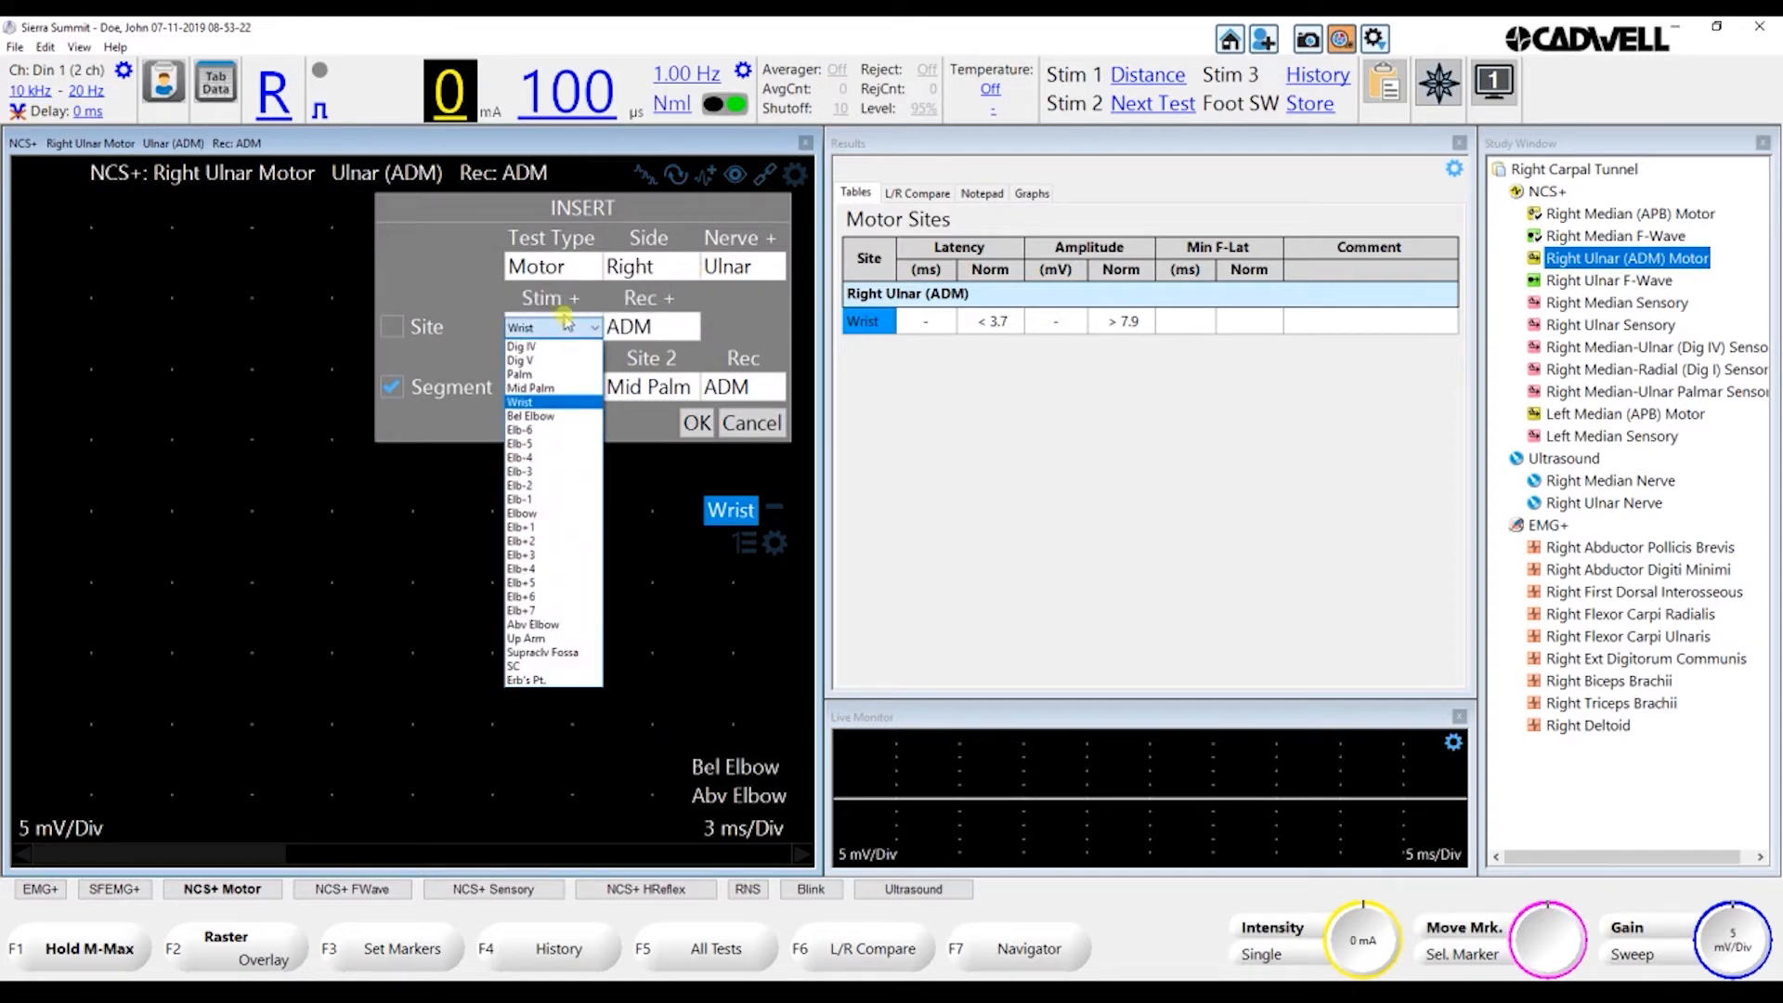
click(567, 322)
text(f)
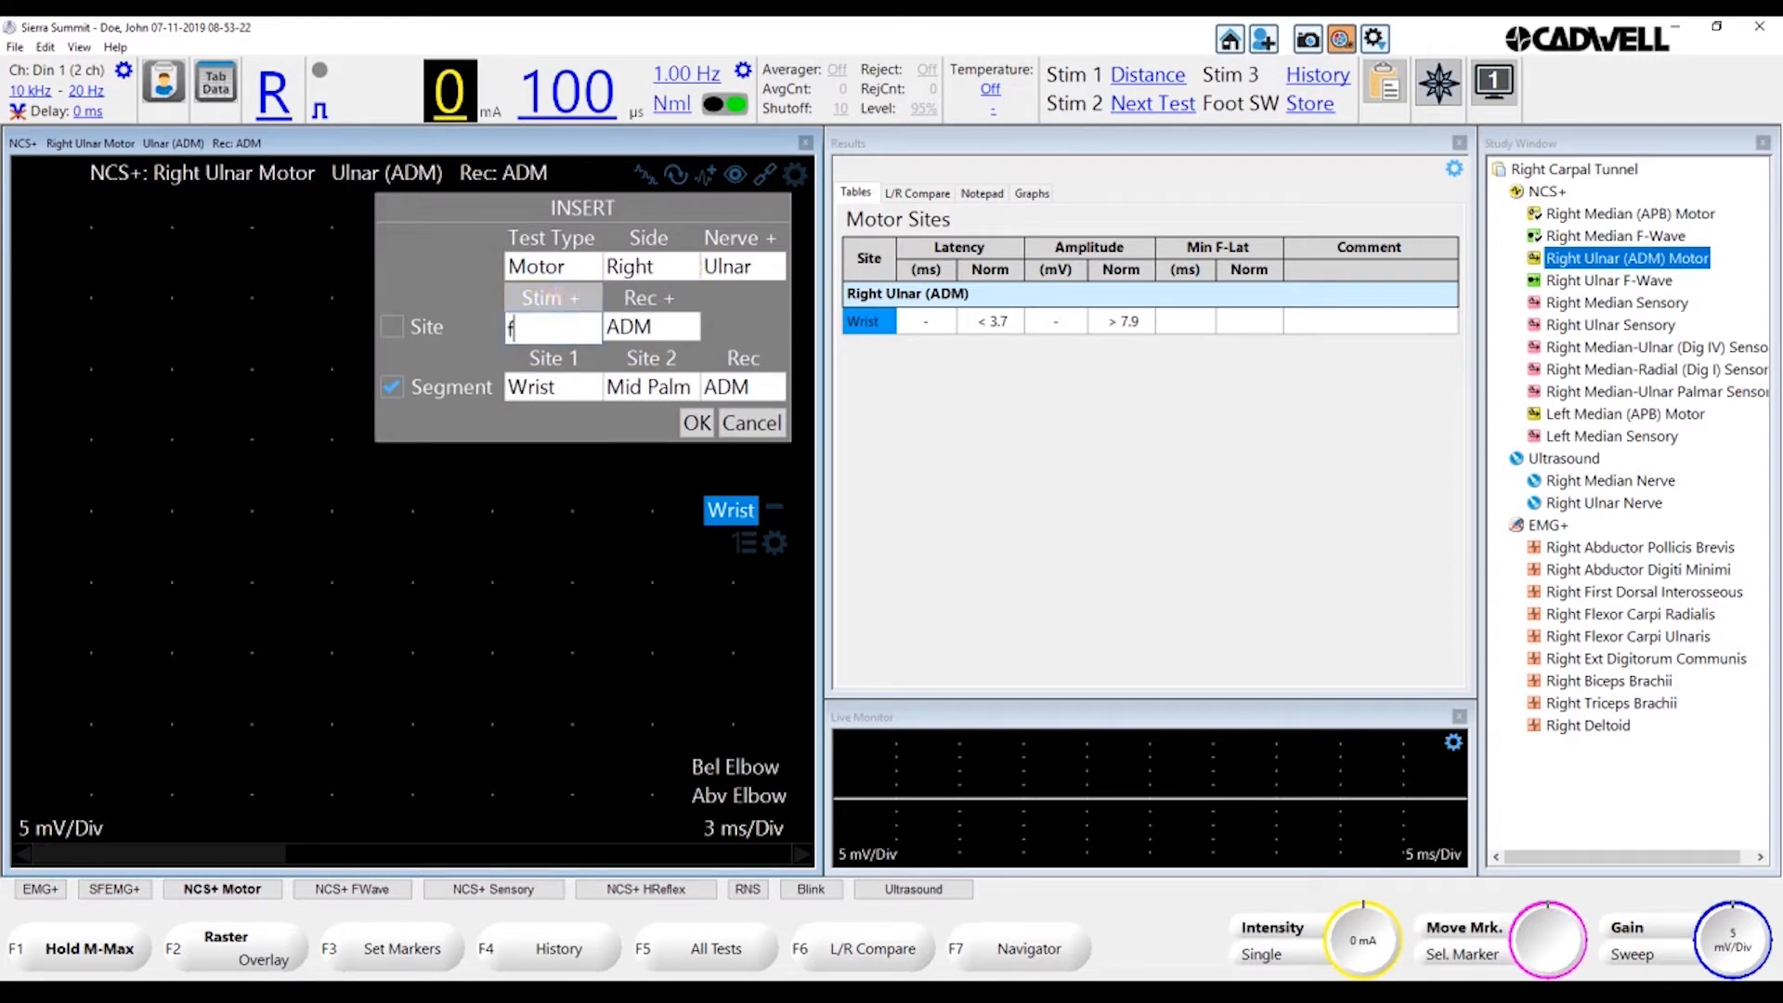
text(ghf)
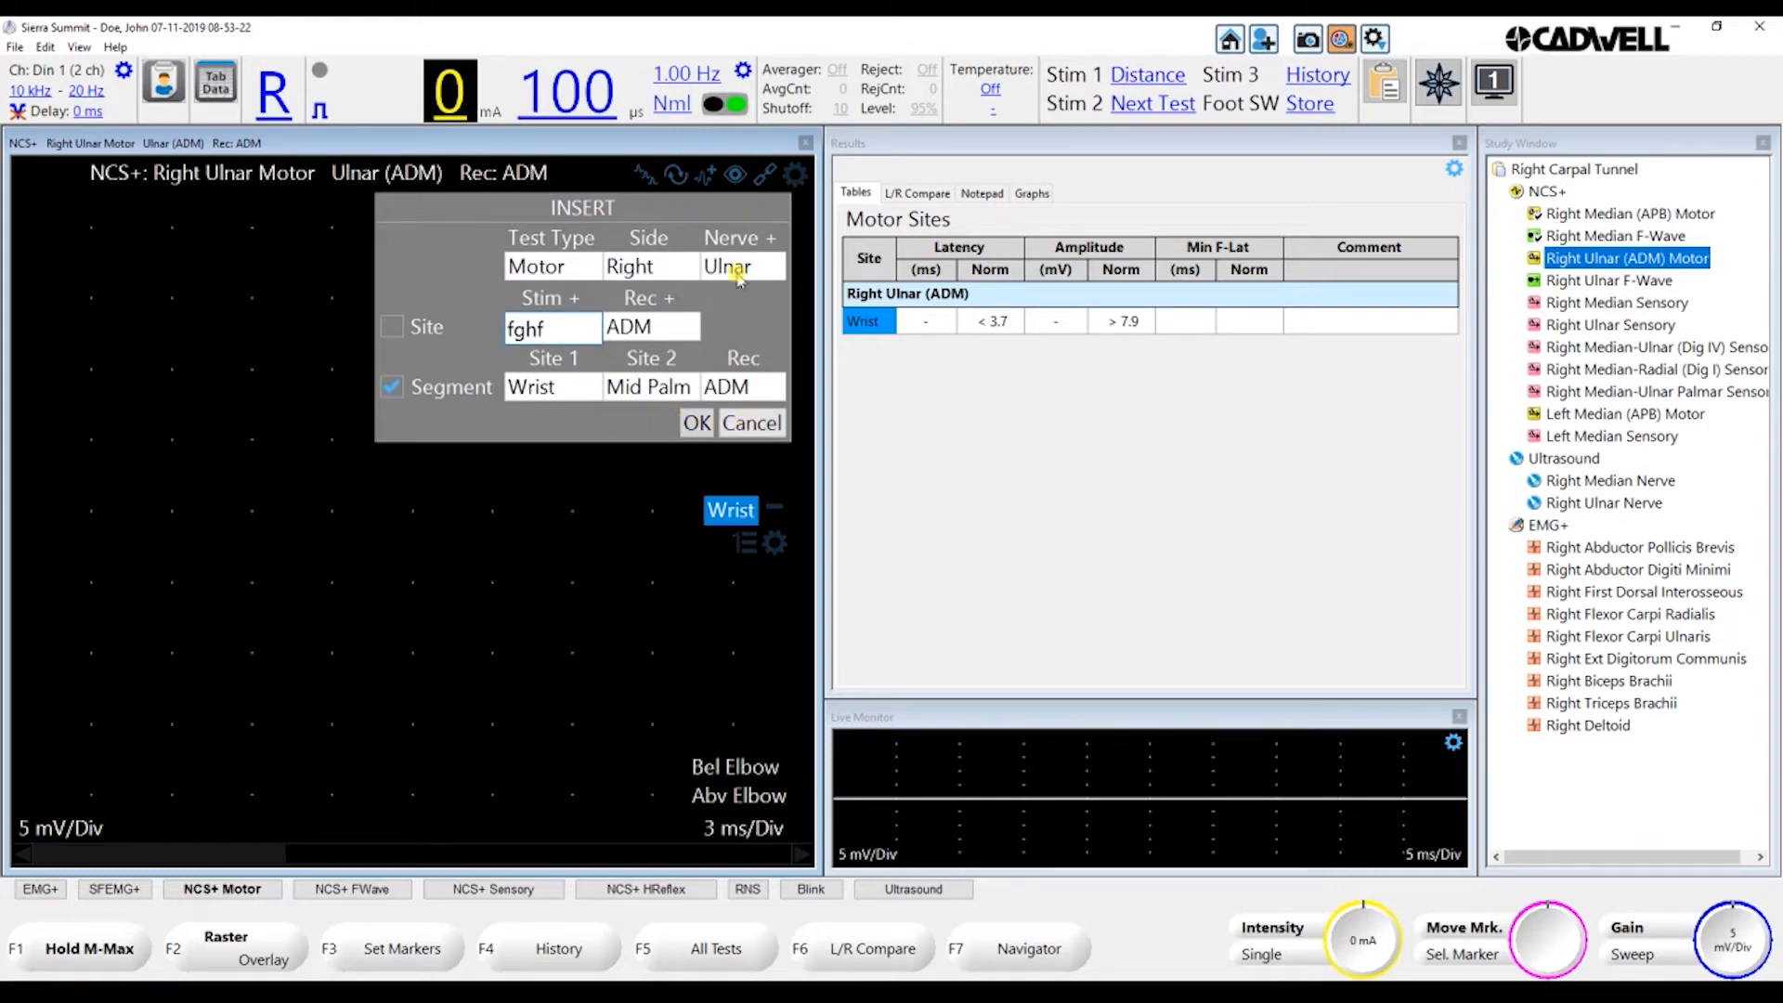
click(565, 504)
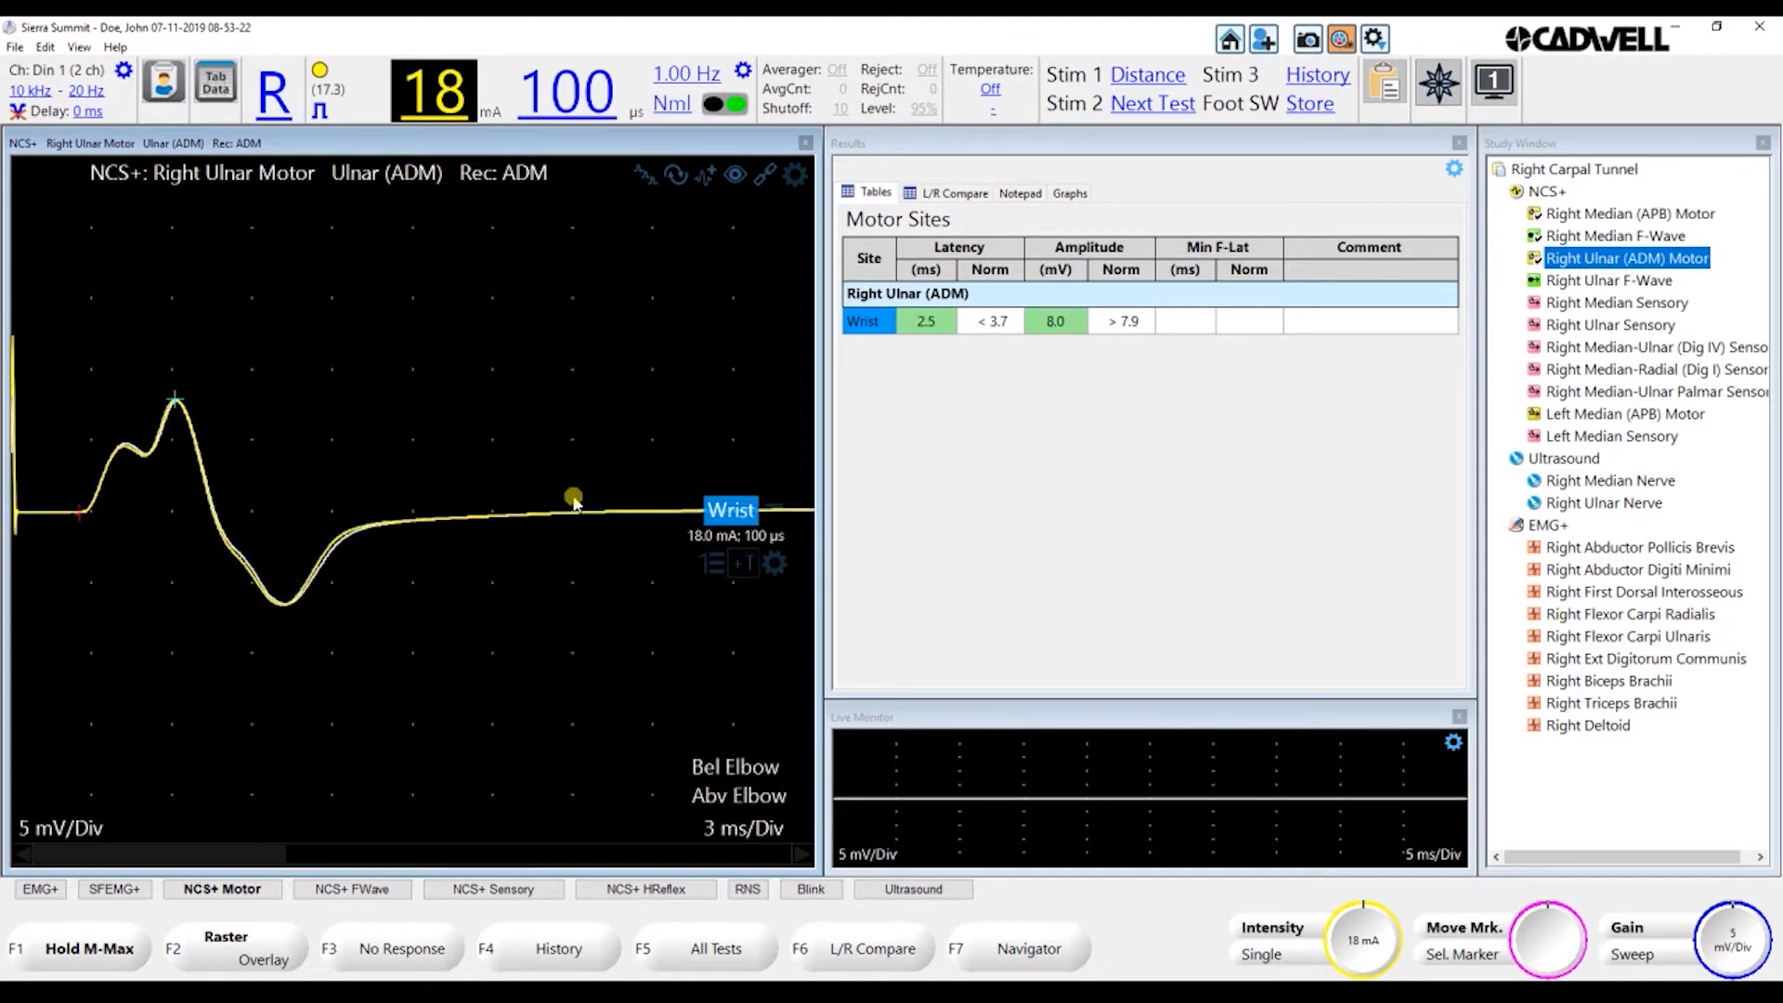
Record the Bel Elbow and Abv Elbow responses and set the distances to 22 cm for Bel Elbow-Wrist and 11 cm for Abv Elbow-Bel Elbow
key(Return)
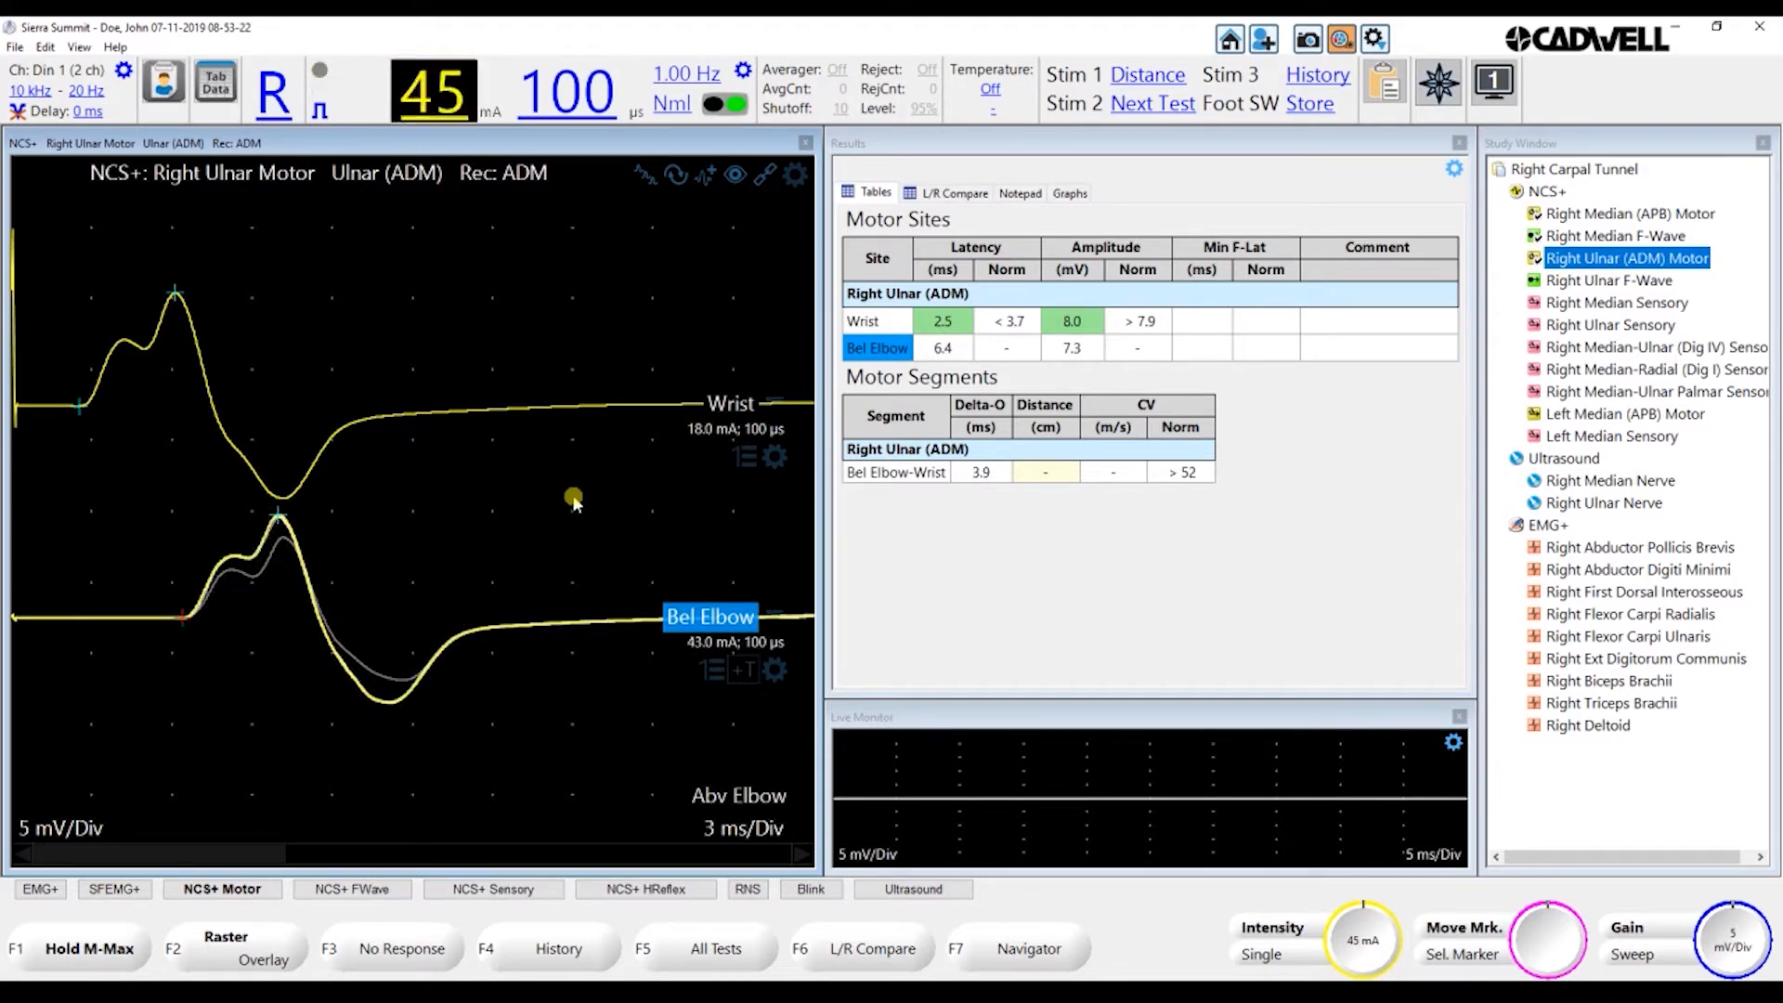
key(Return)
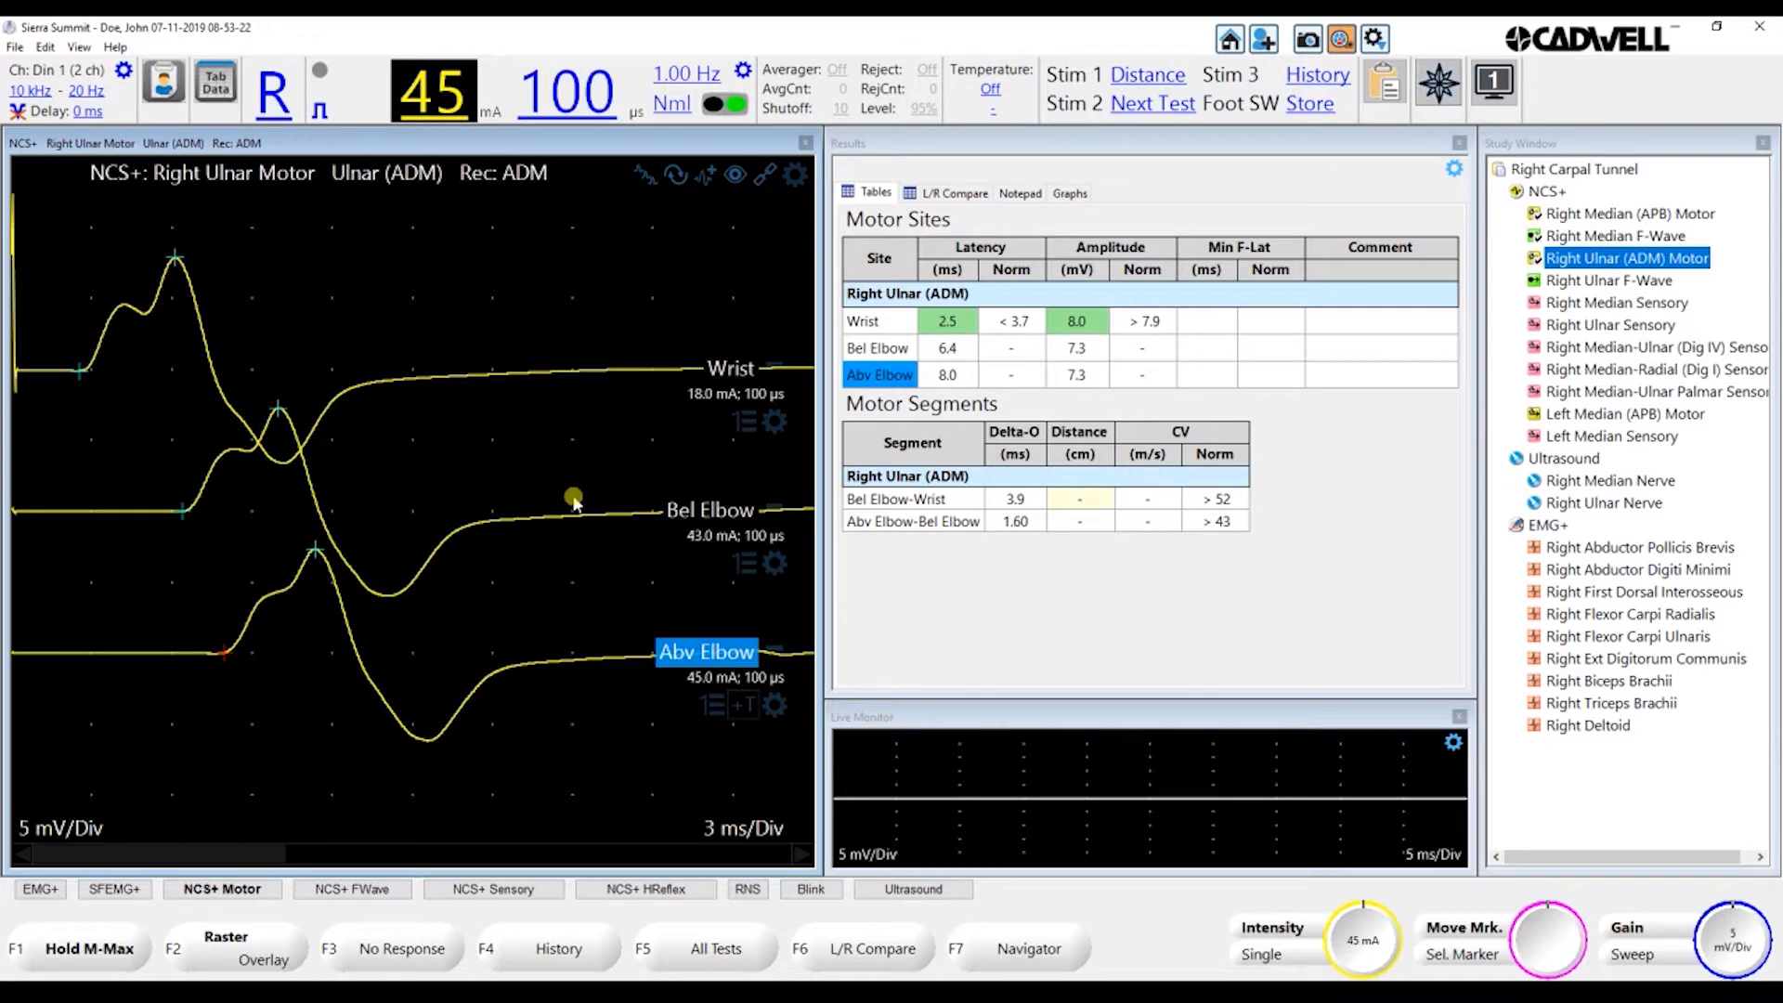
text(22)
key(Return)
text(1)
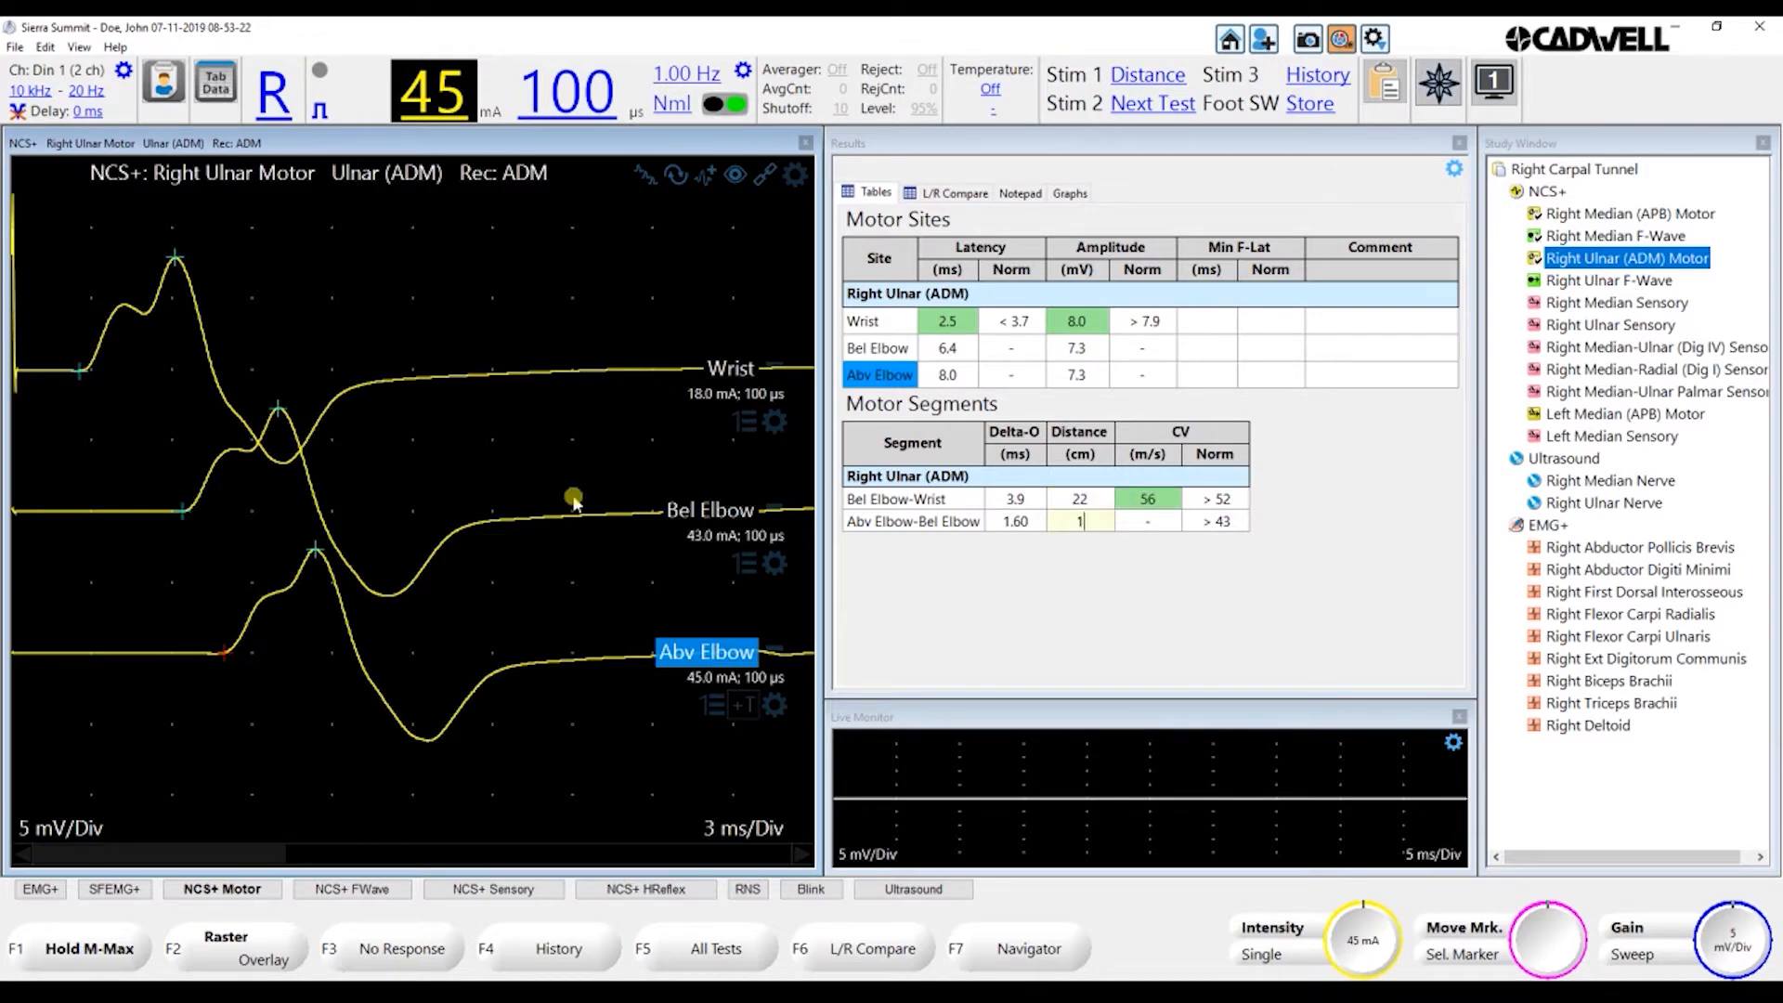
text(1)
key(Return)
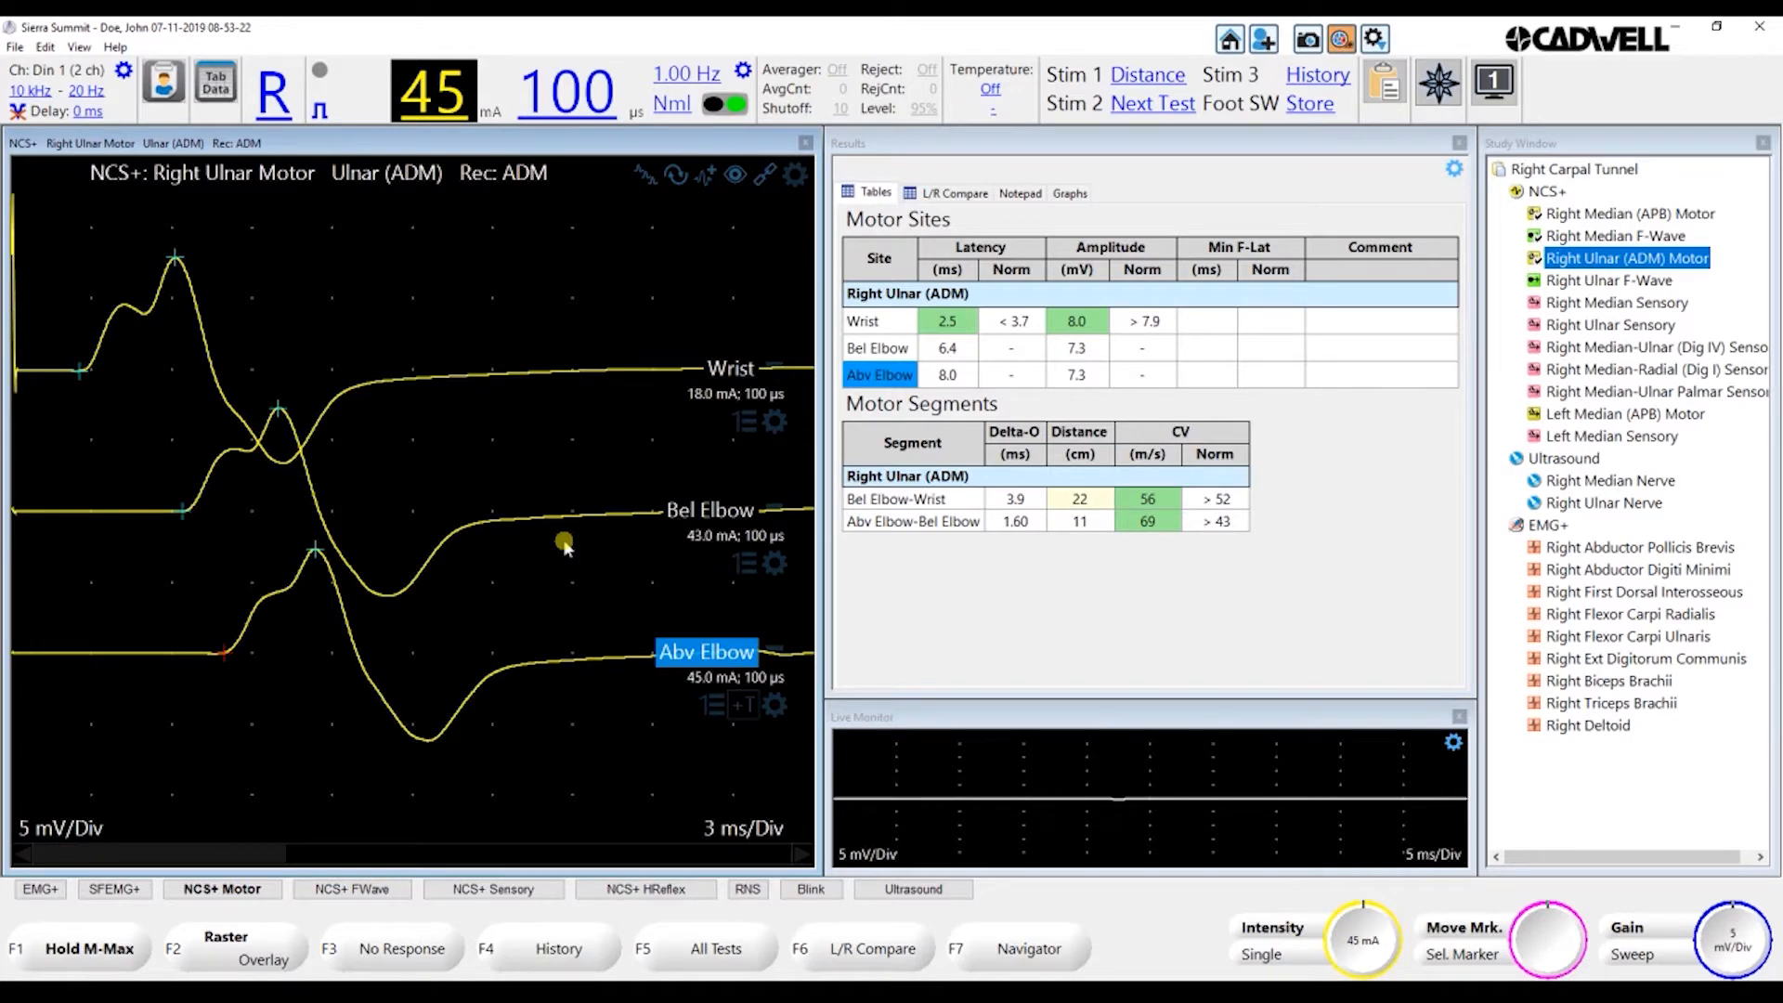
Advance to the Right Ulnar F-Wave test and move the minimum F-latency marker to 28.6 ms
key(Down)
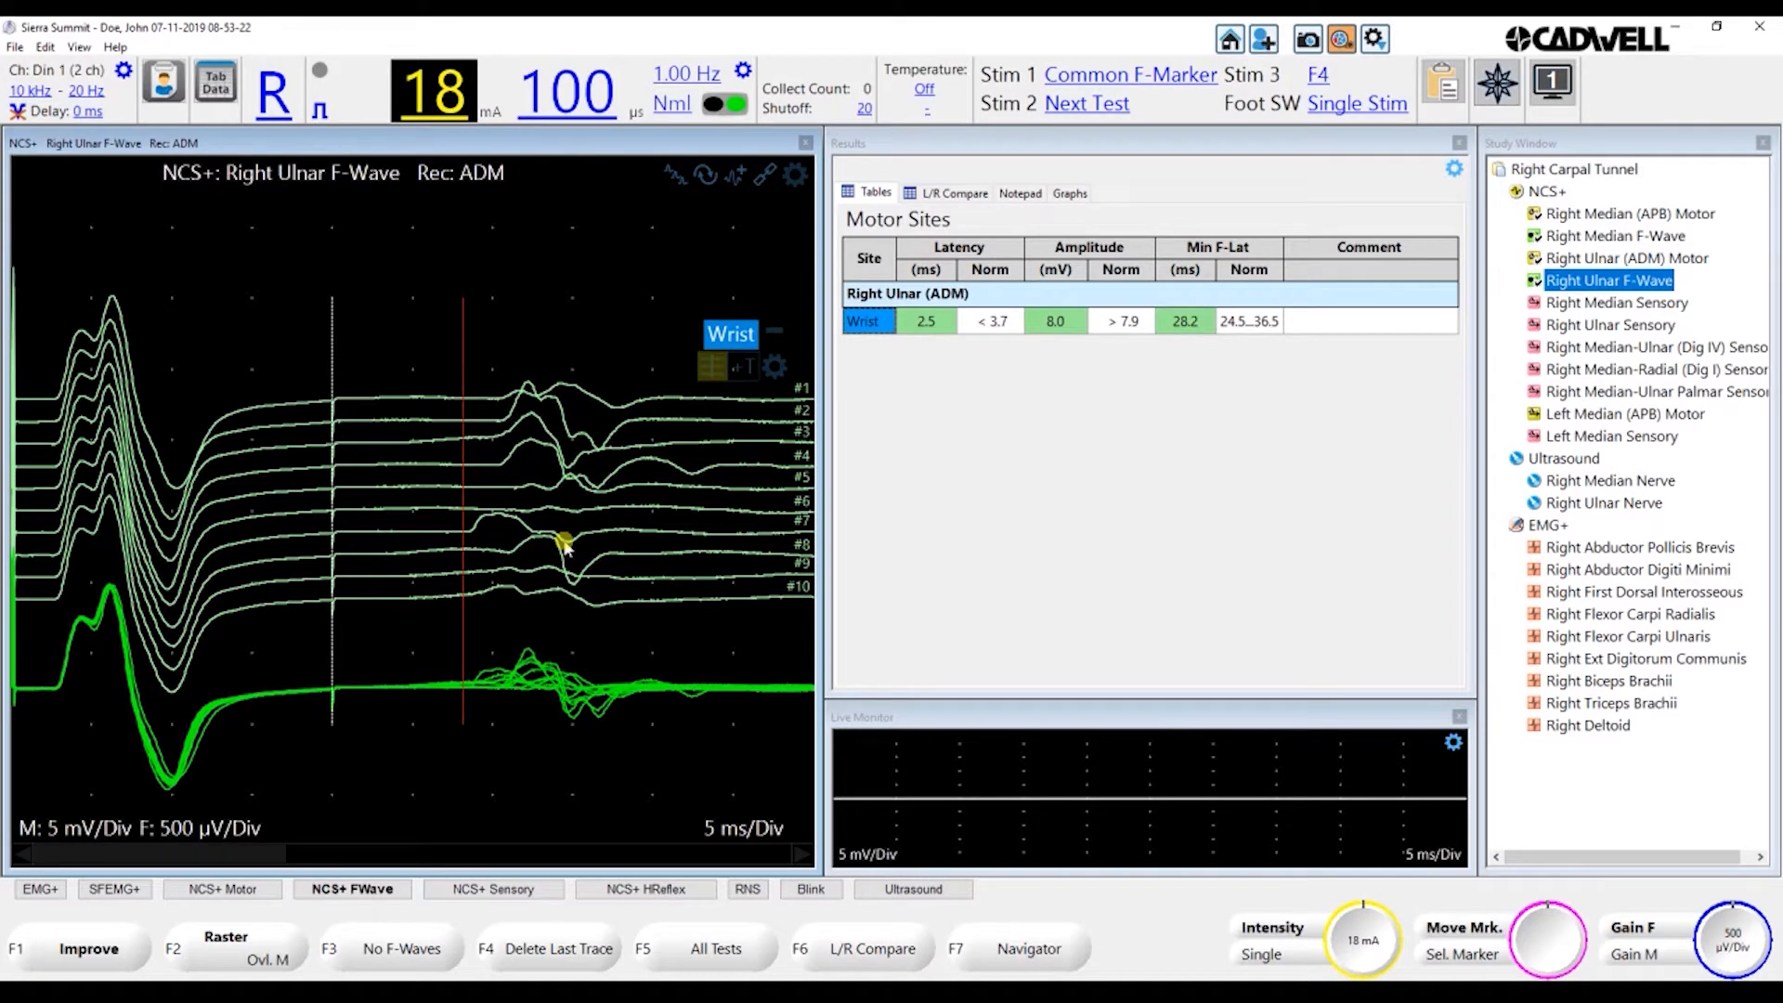
key(Right)
key(Right)
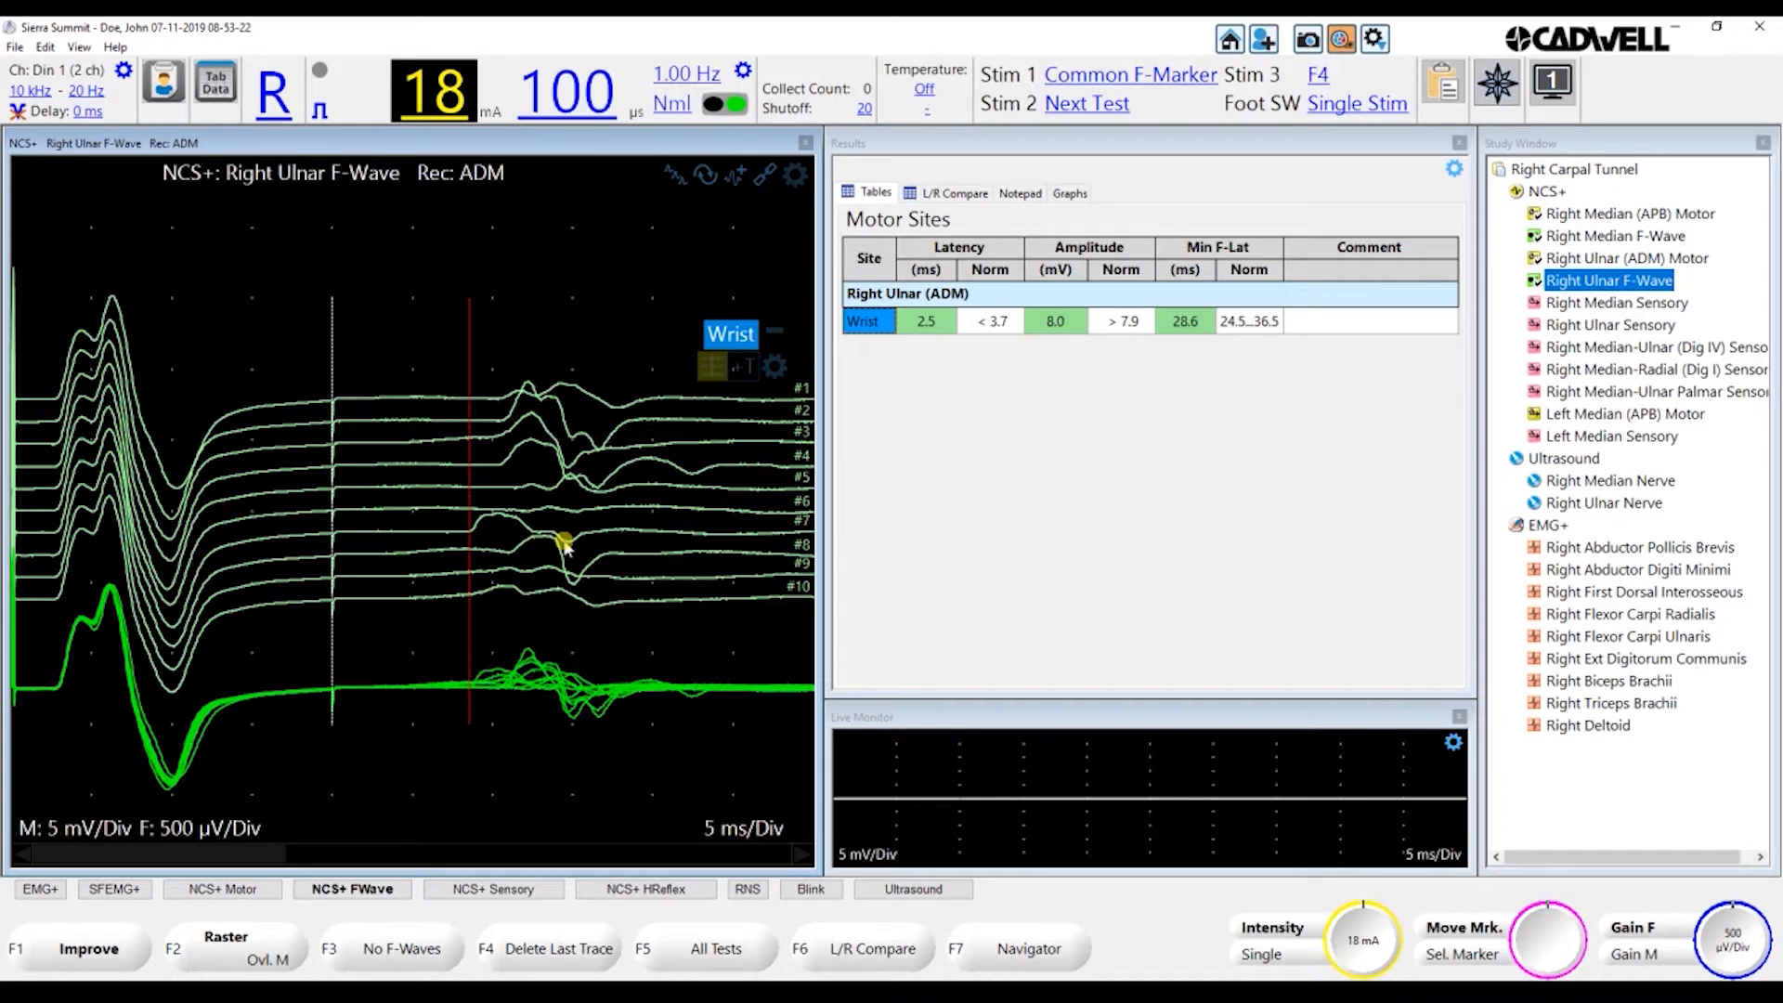
Advance to the Right Median Sensory test and compare the wrist trace with and without Improve, leaving Improve off
key(Down)
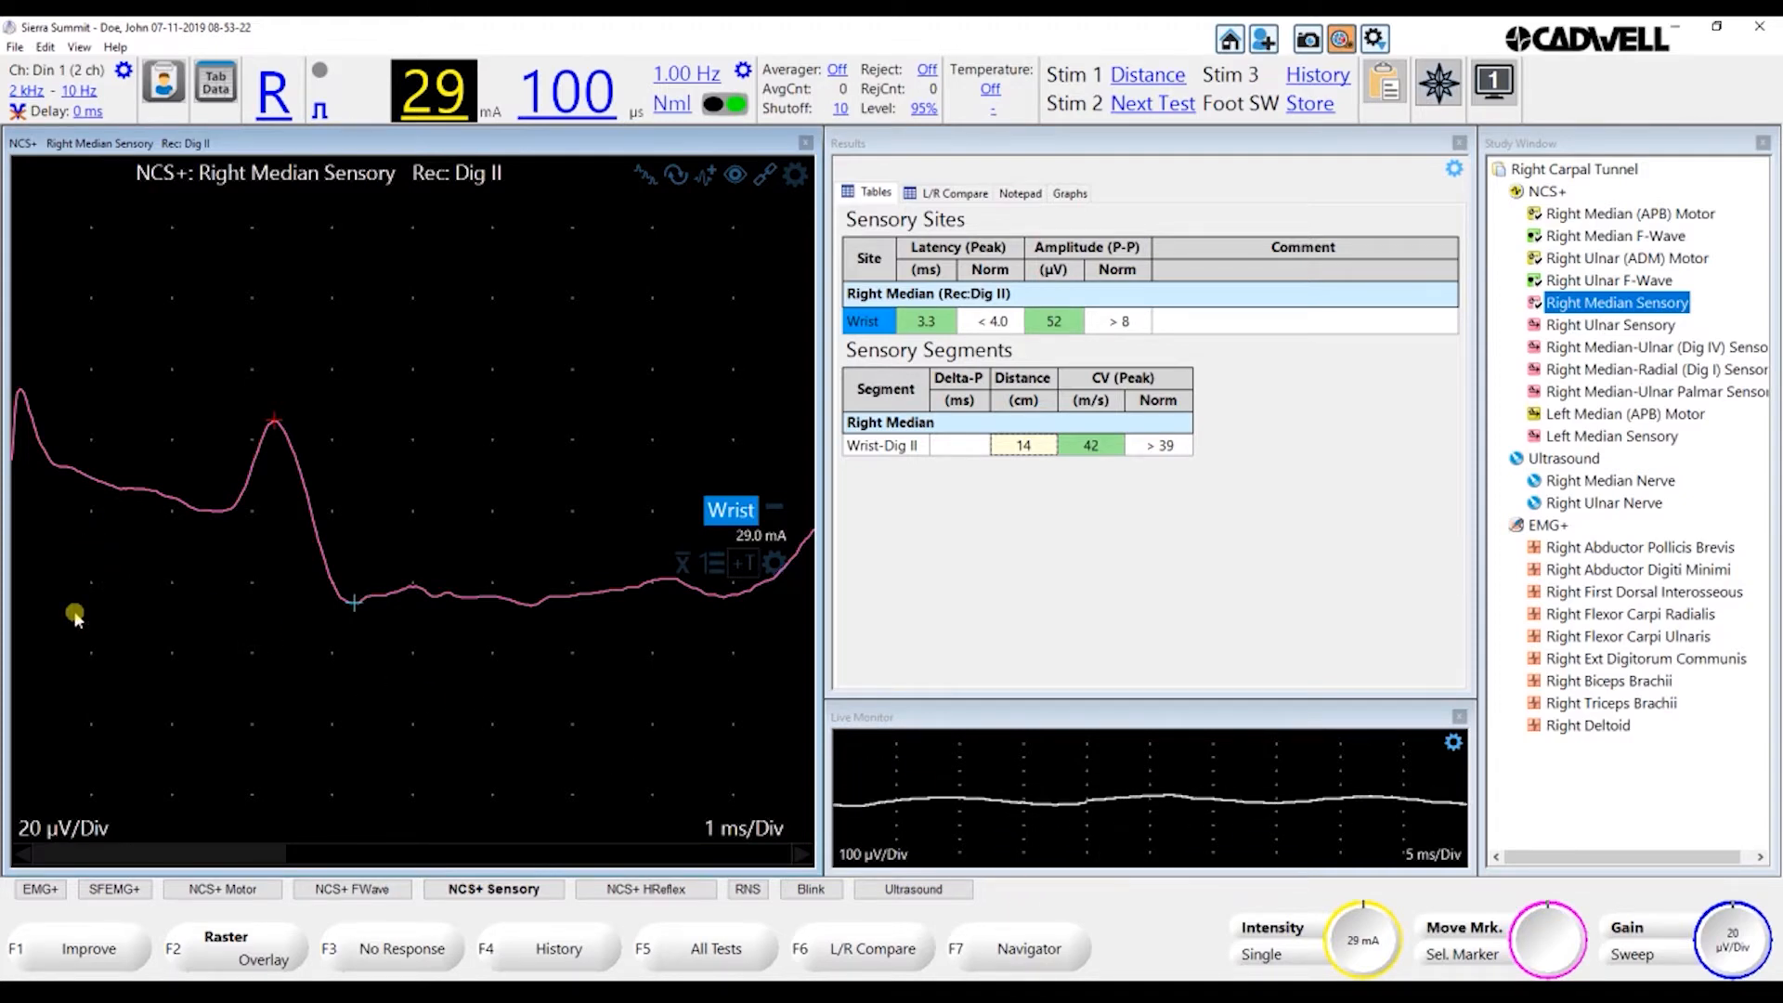
click(122, 960)
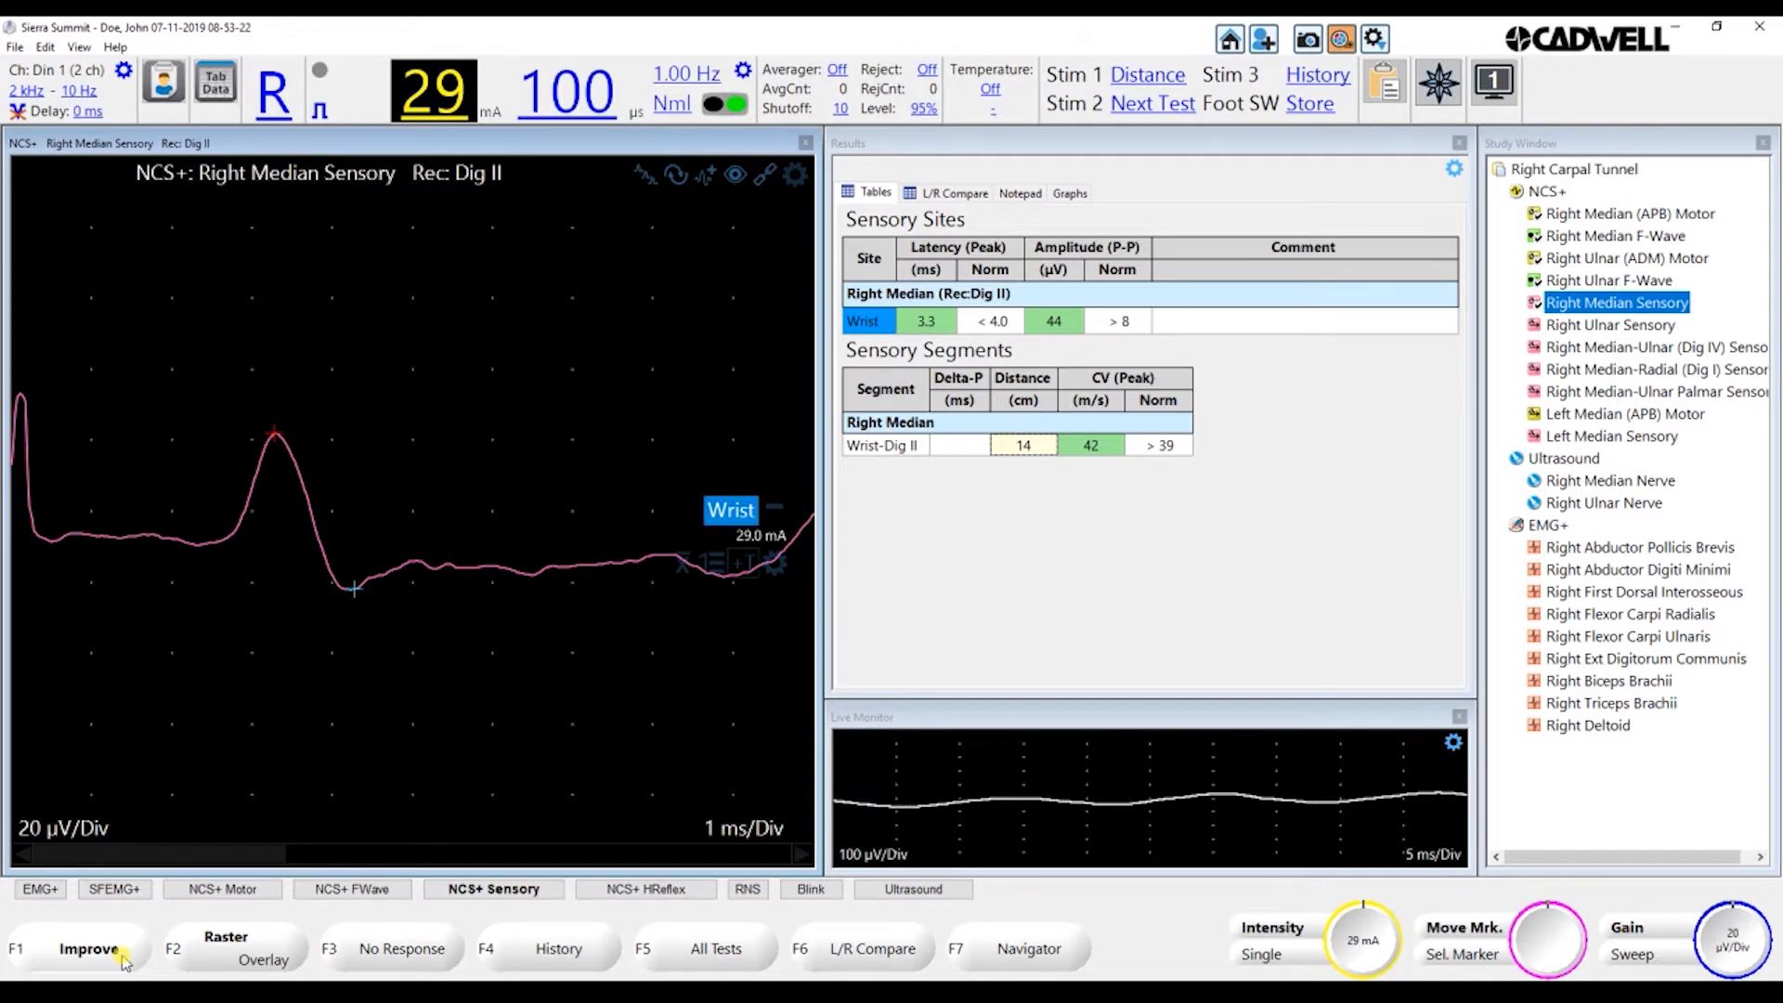
click(123, 960)
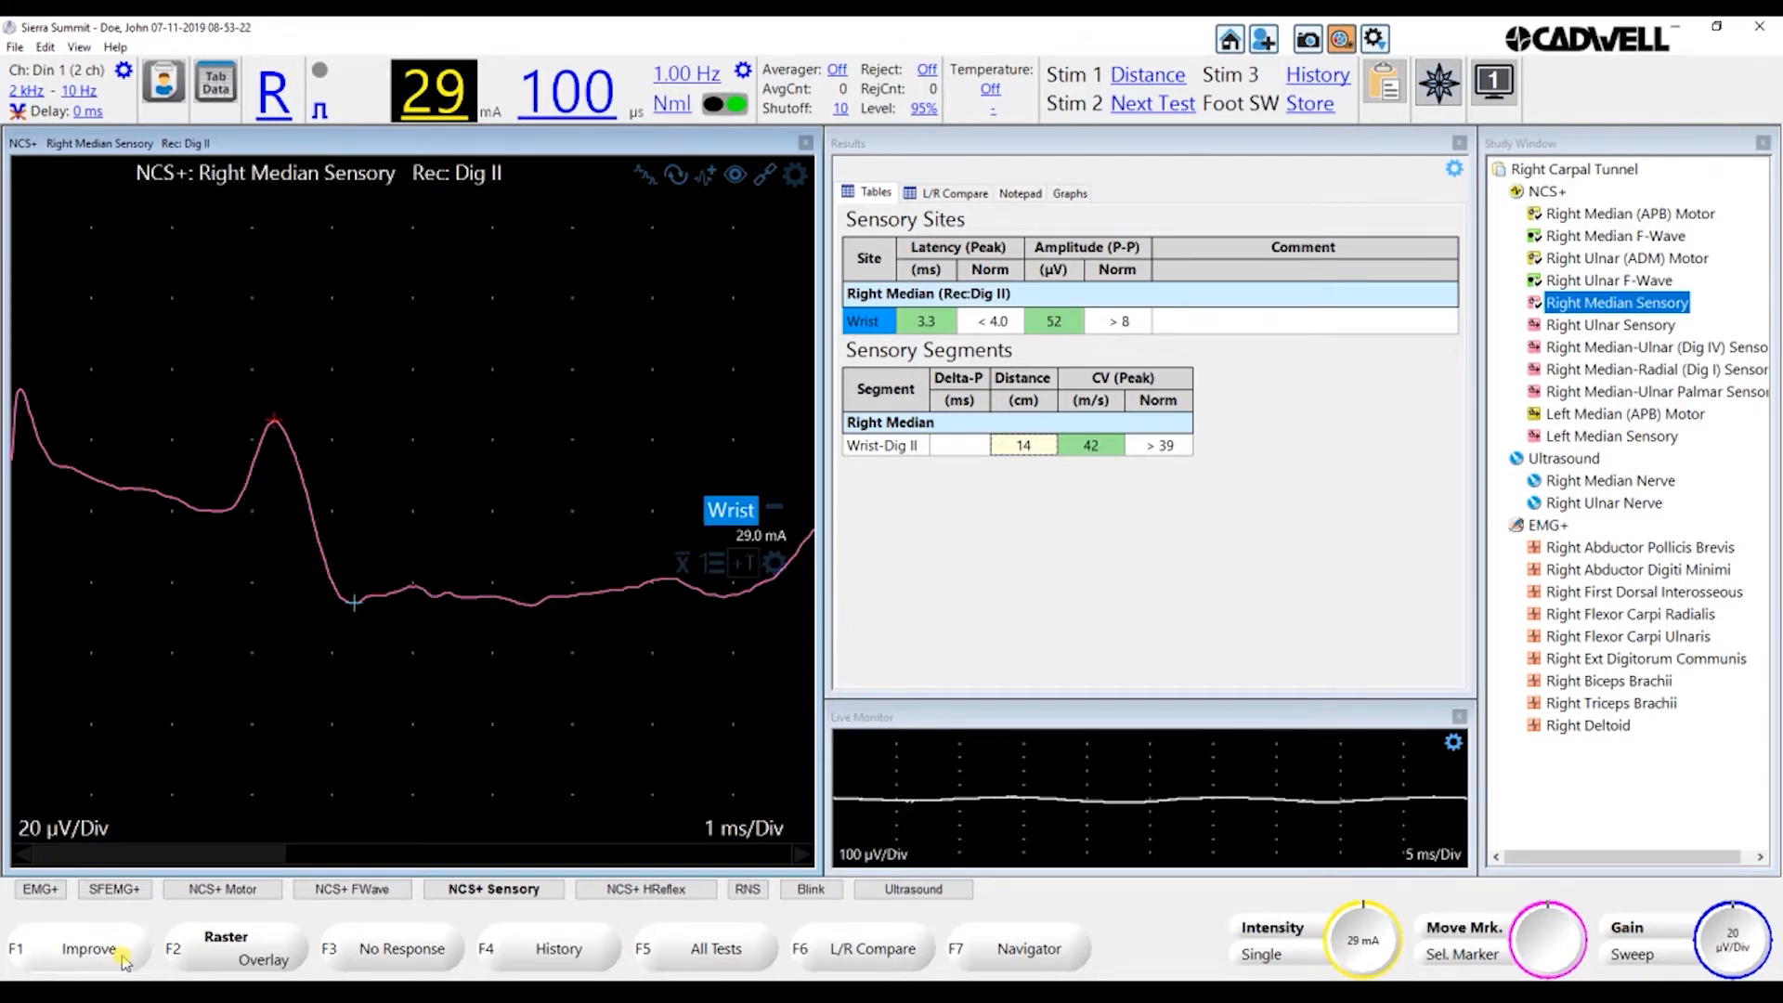
click(122, 960)
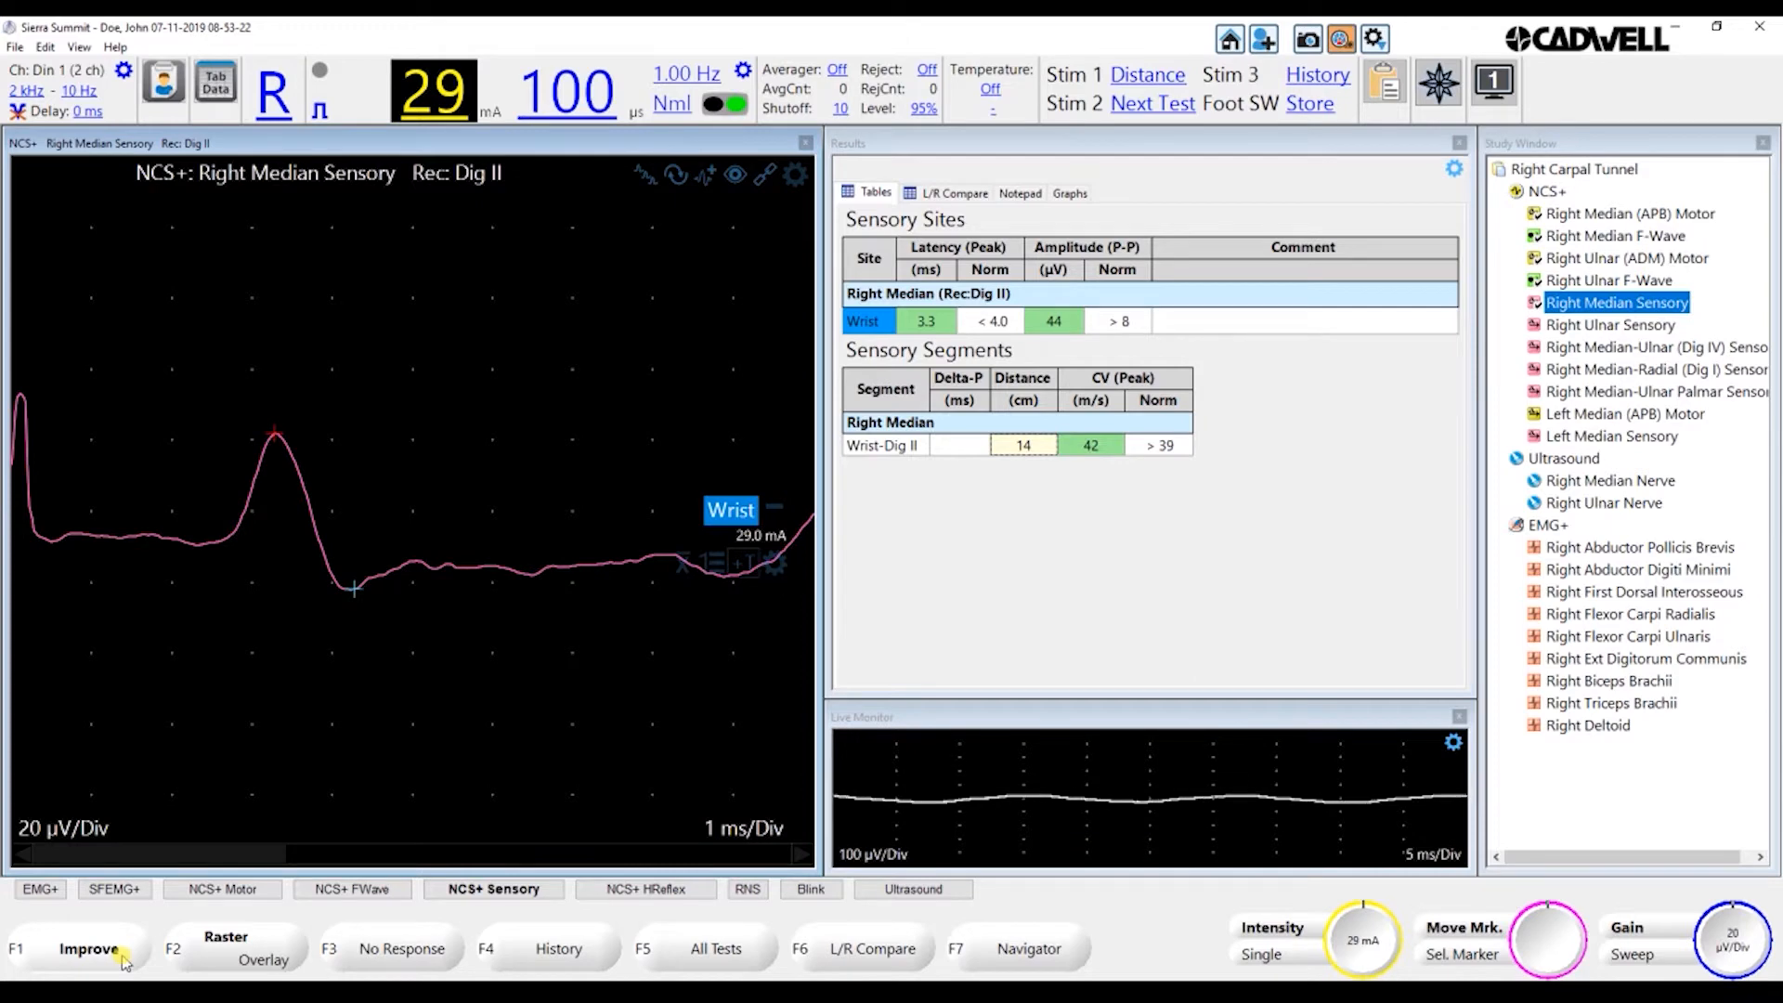
click(122, 961)
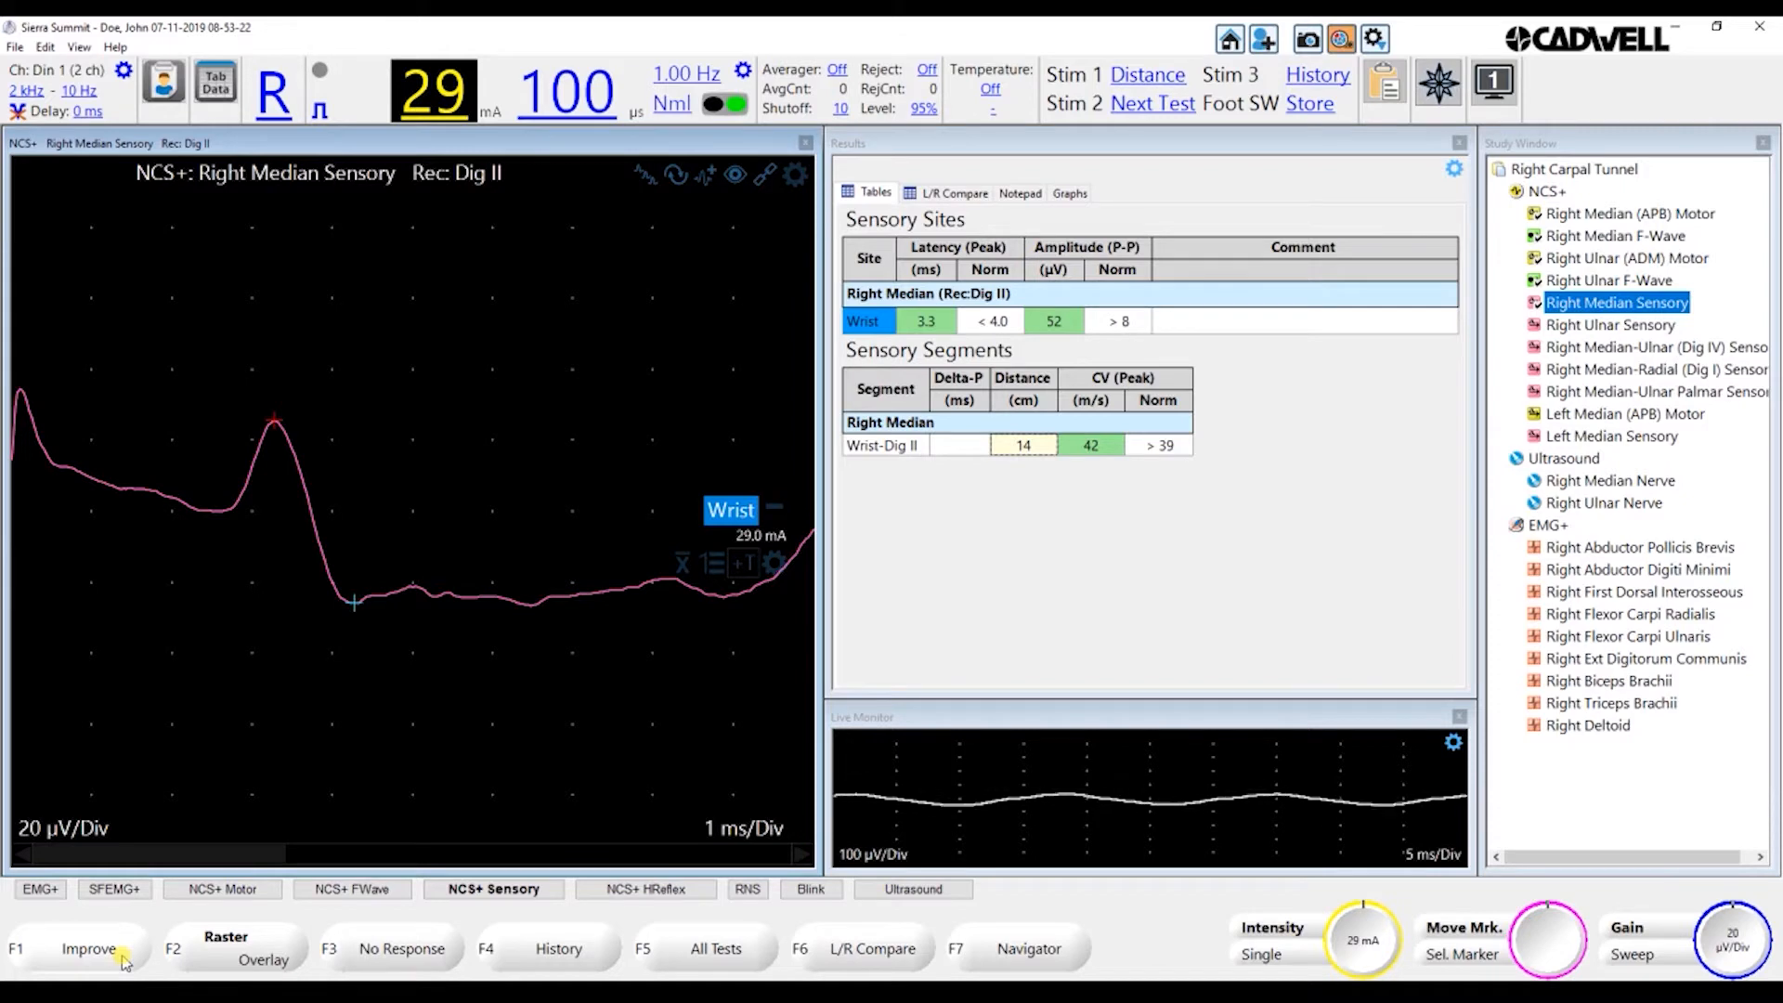
click(122, 961)
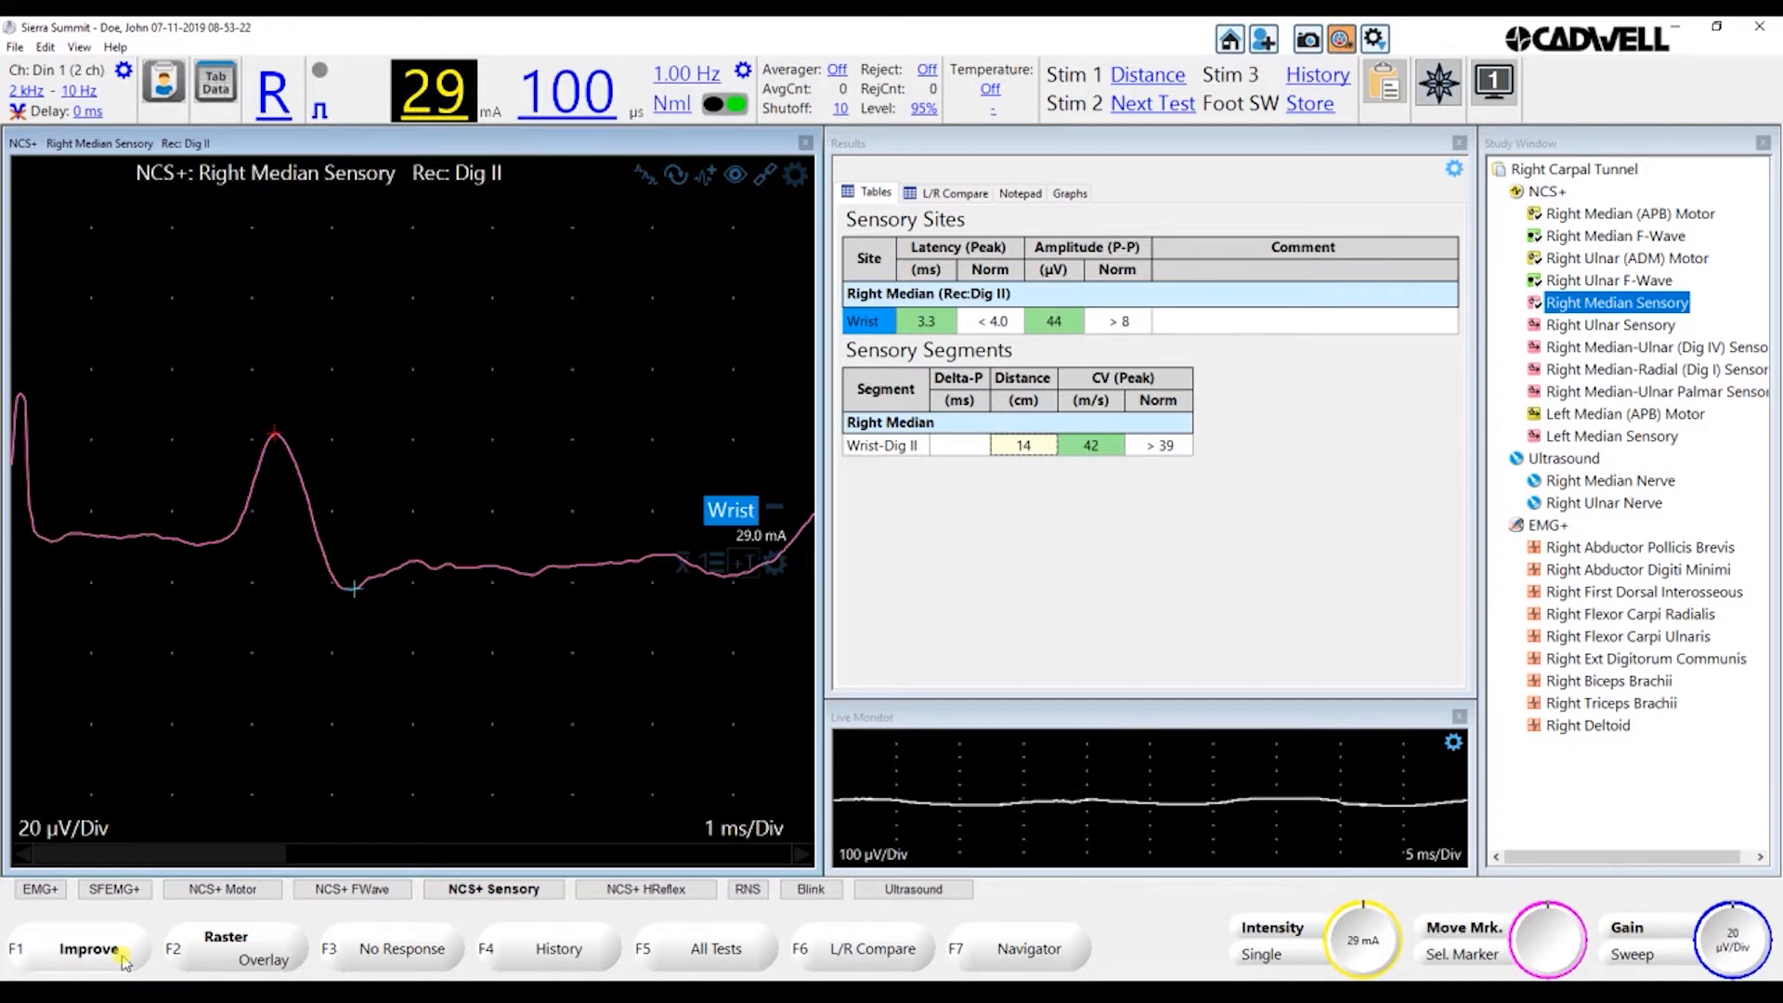
click(122, 961)
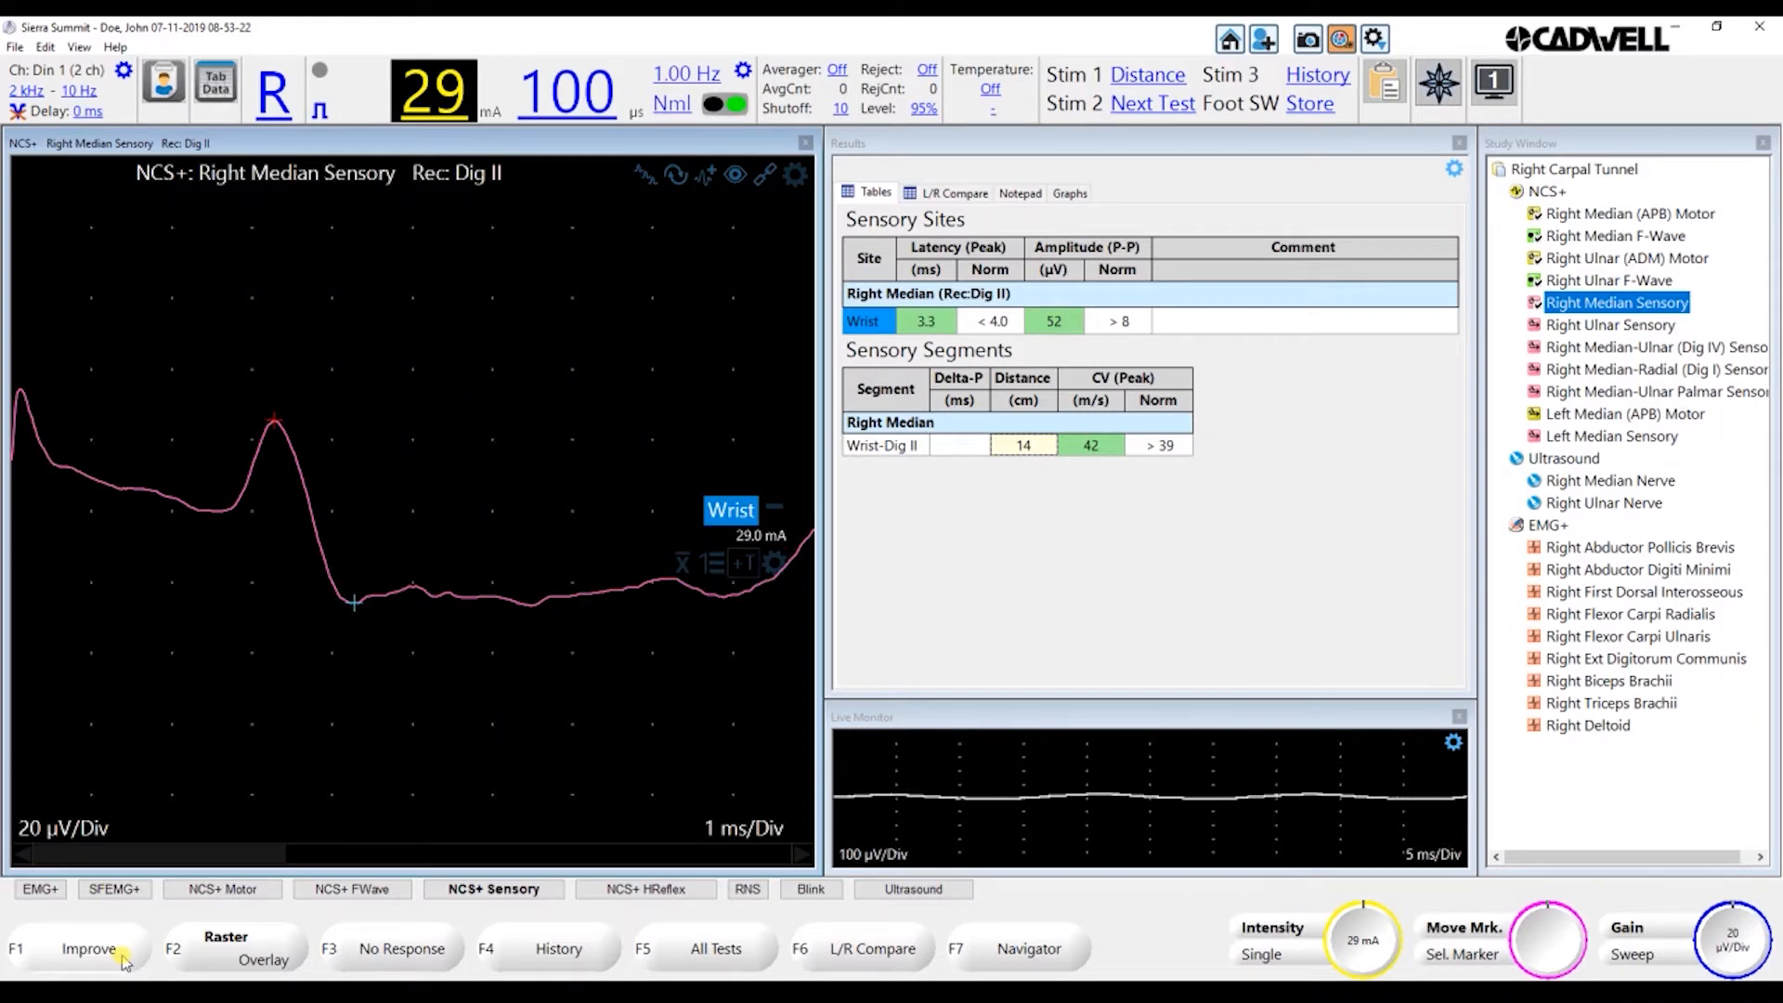
Mark the wrist sensory trace as no response, and place its markers manually at 2.7 ms and at the peak
key(F3)
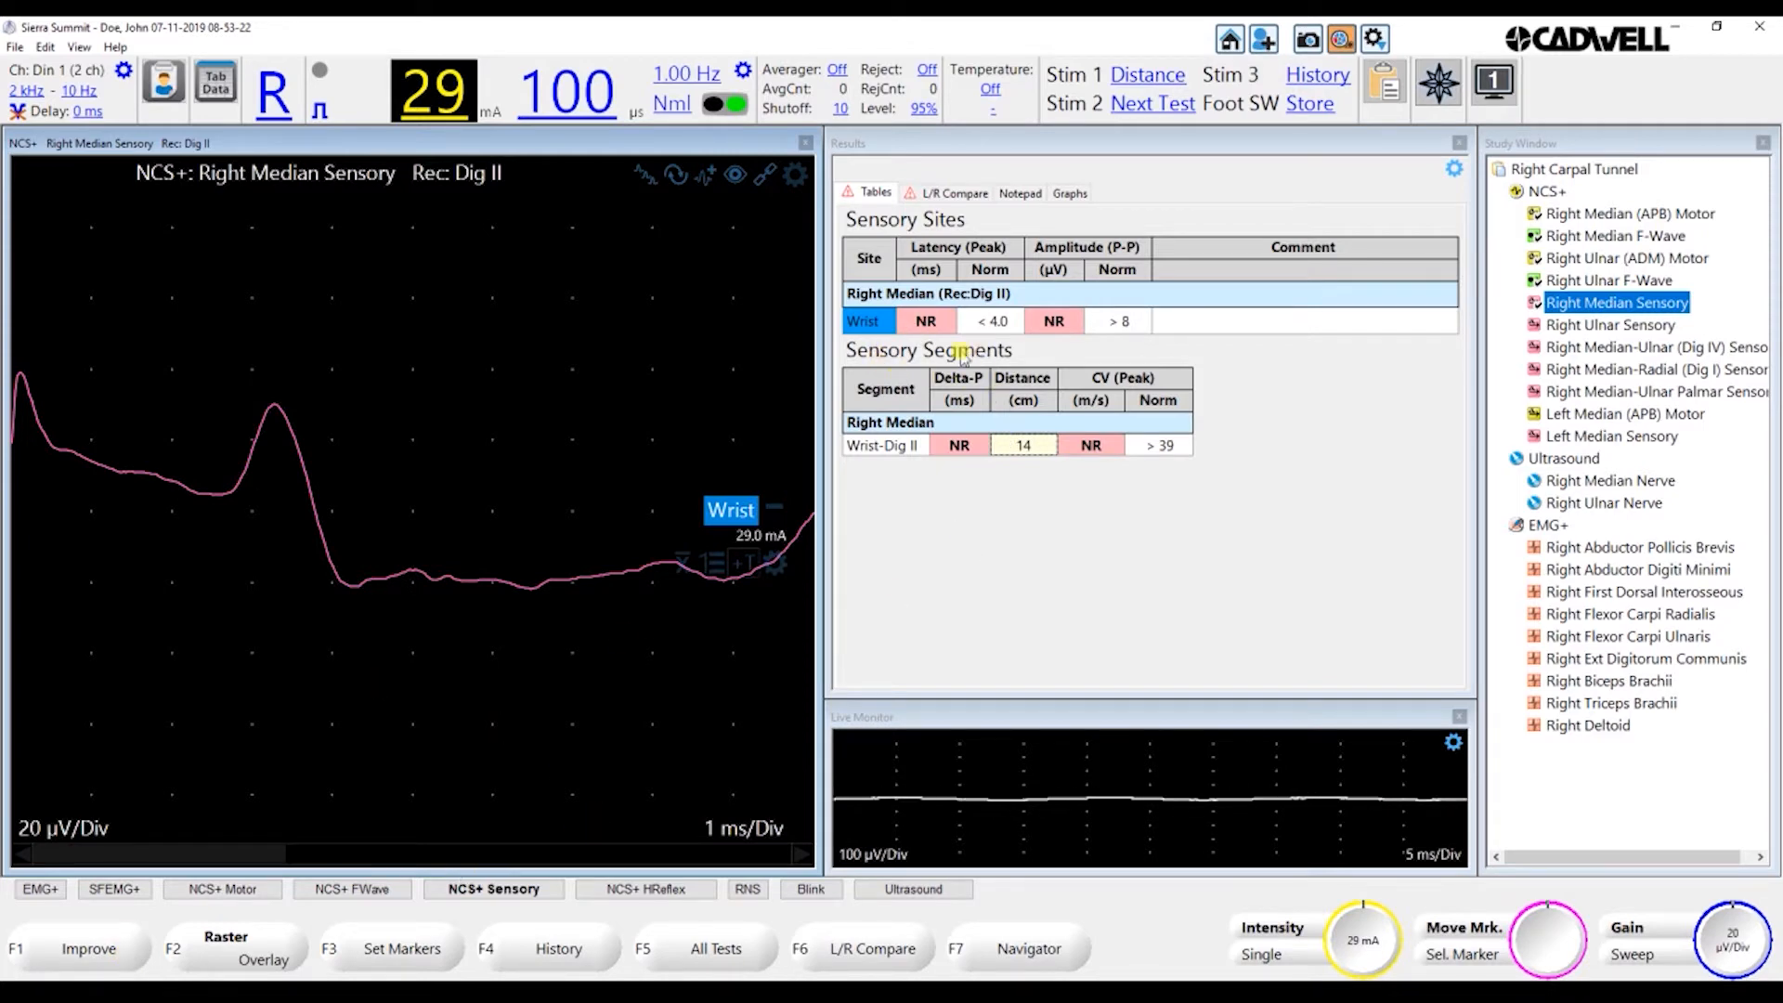
click(228, 510)
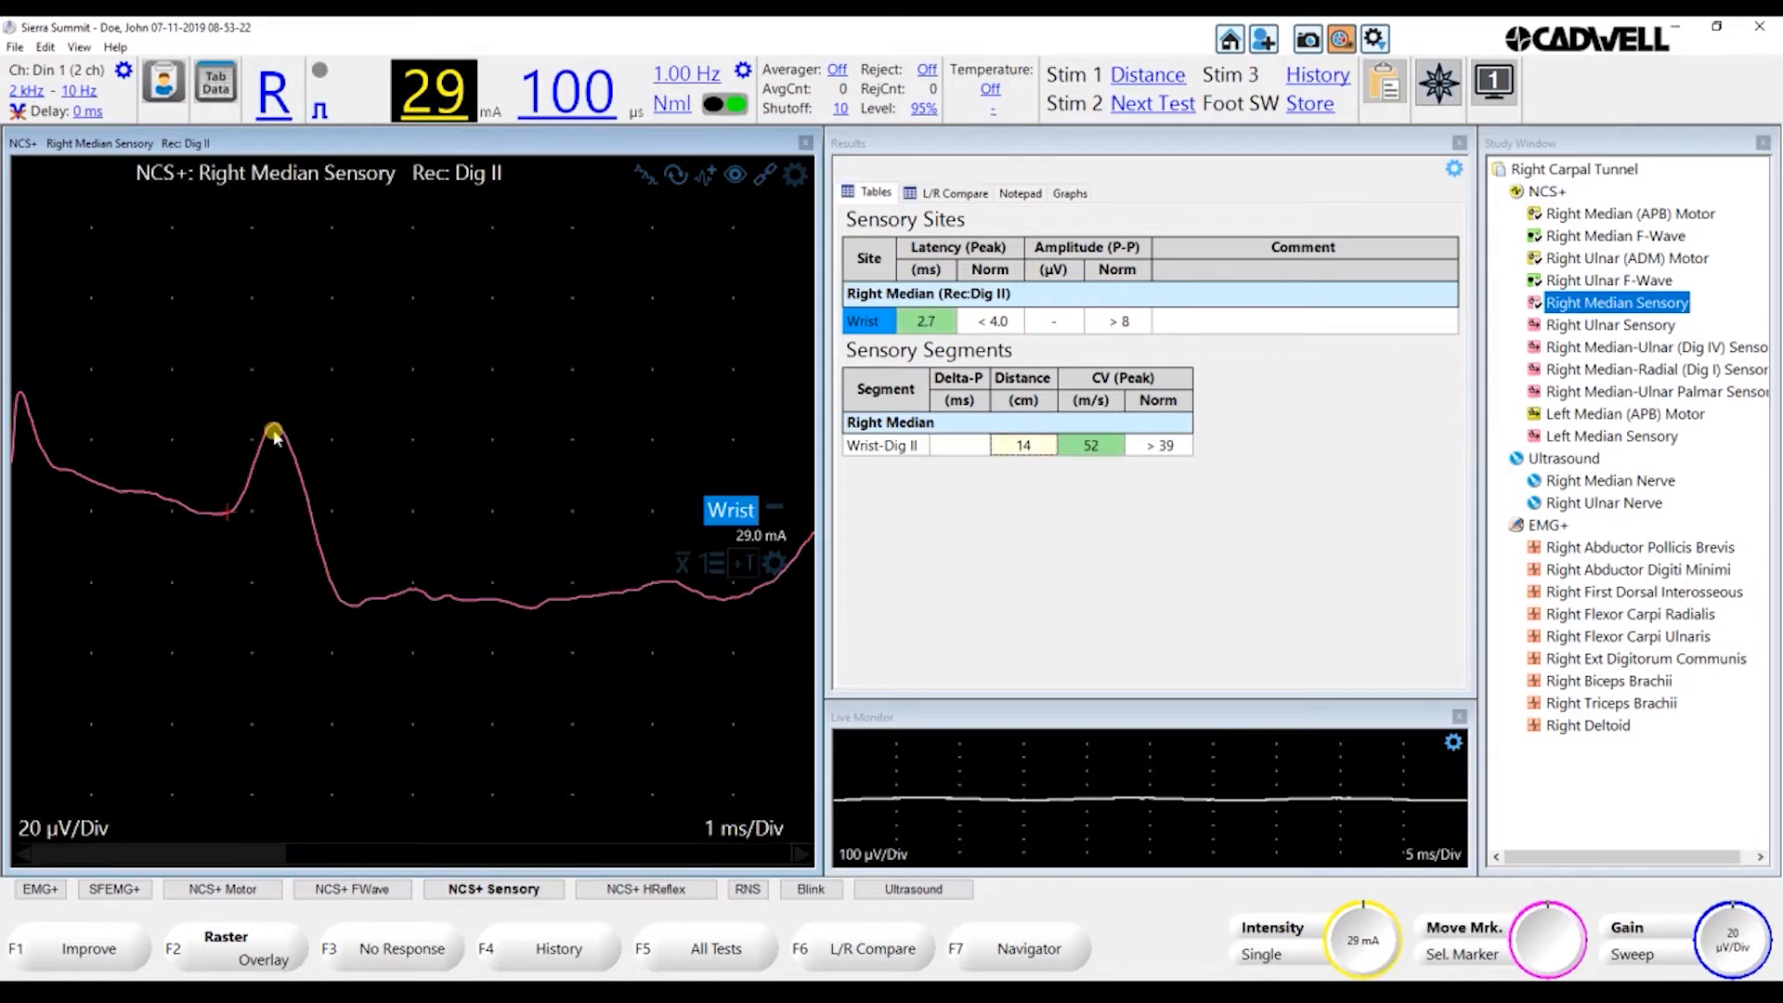
click(274, 426)
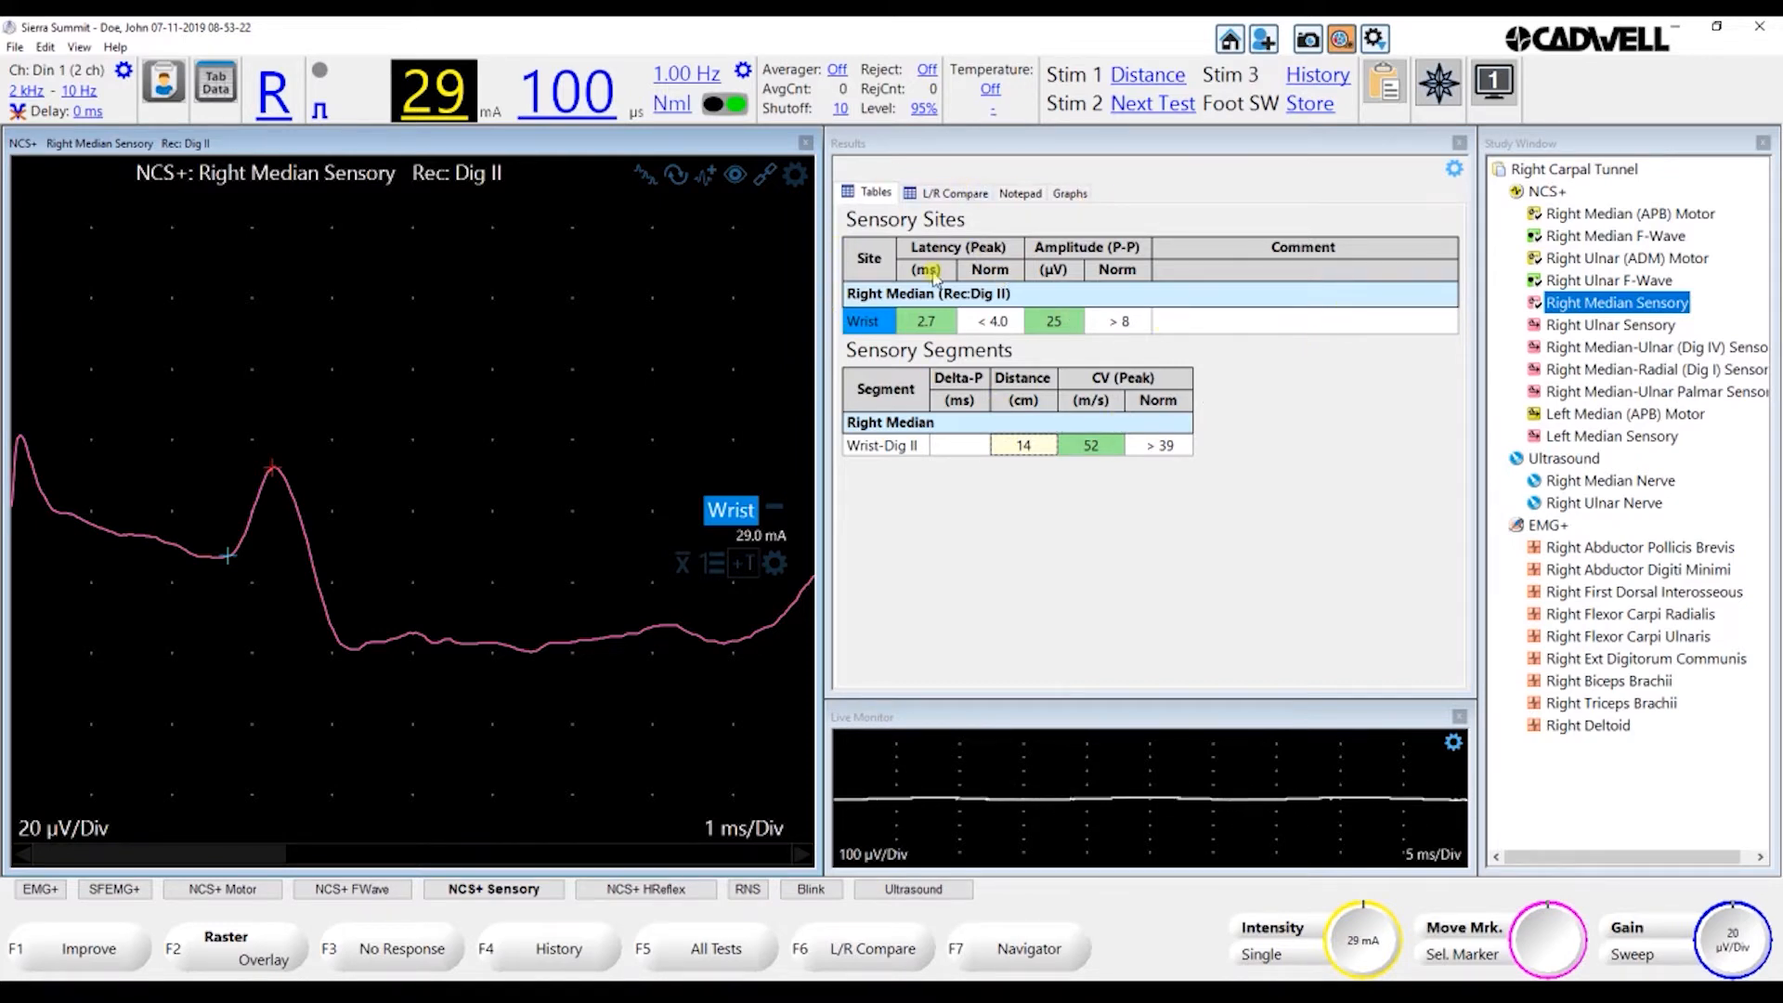
Replace the current wrist sensory trace with trace 8 from the trace history
mouse_move(952, 337)
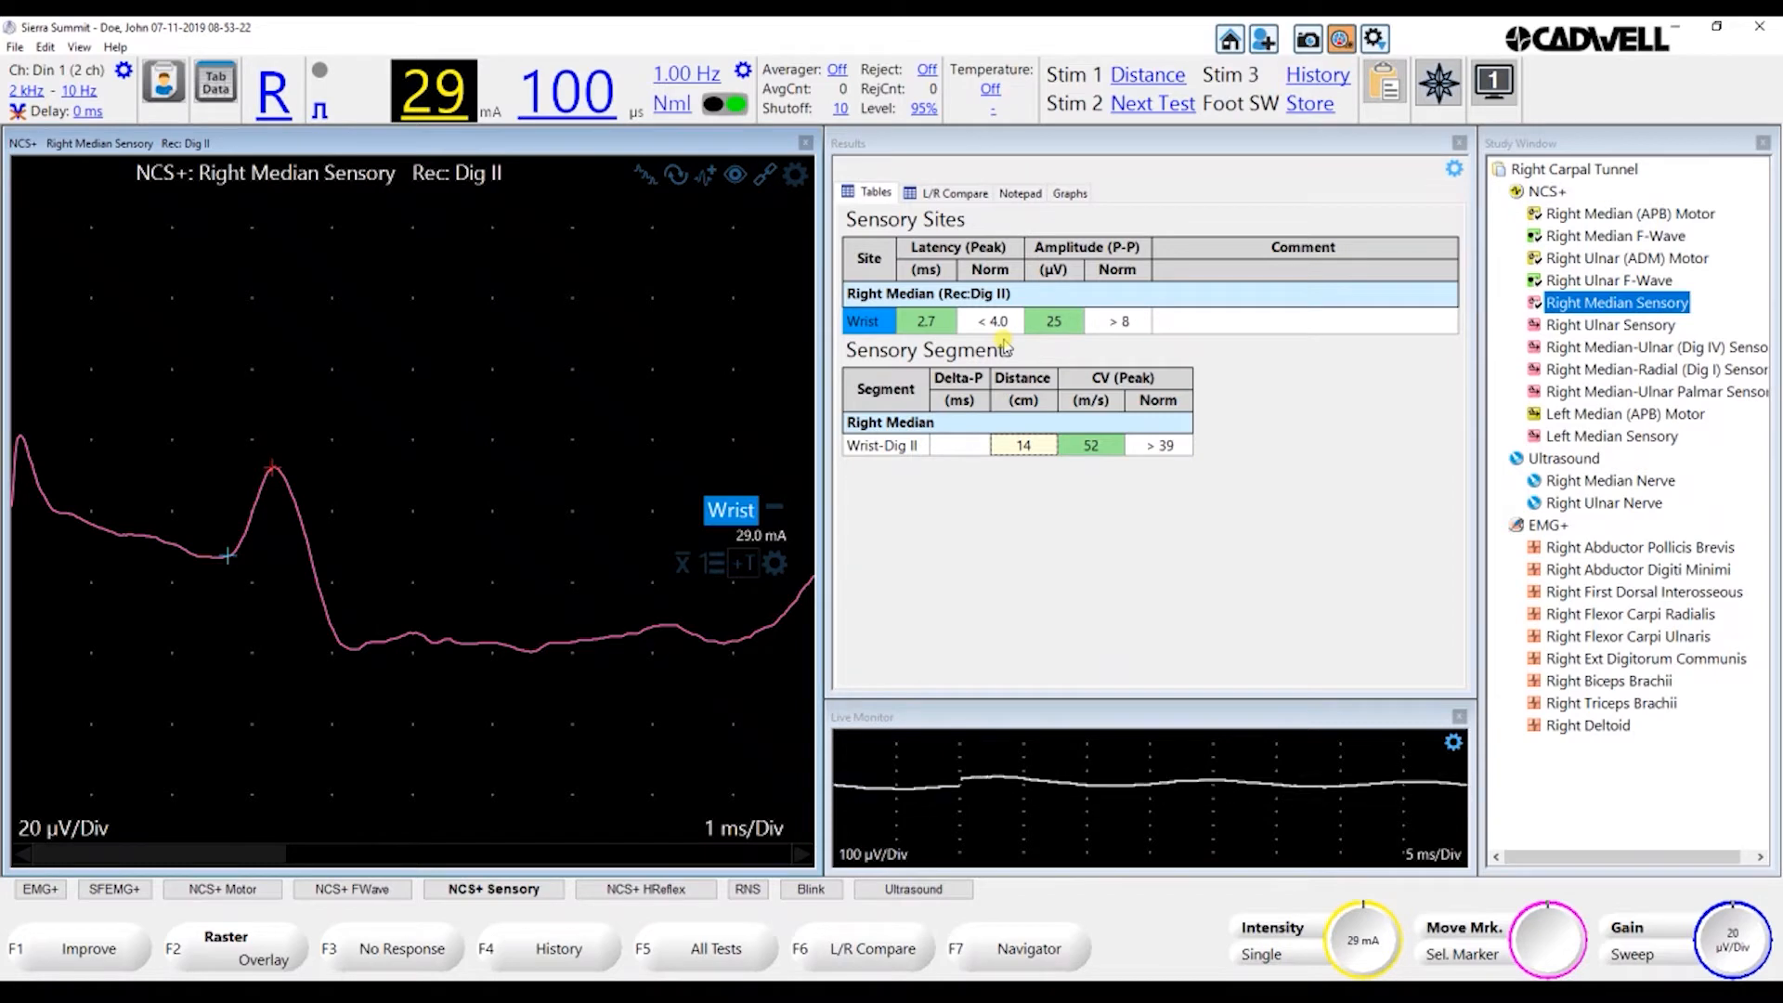
key(F4)
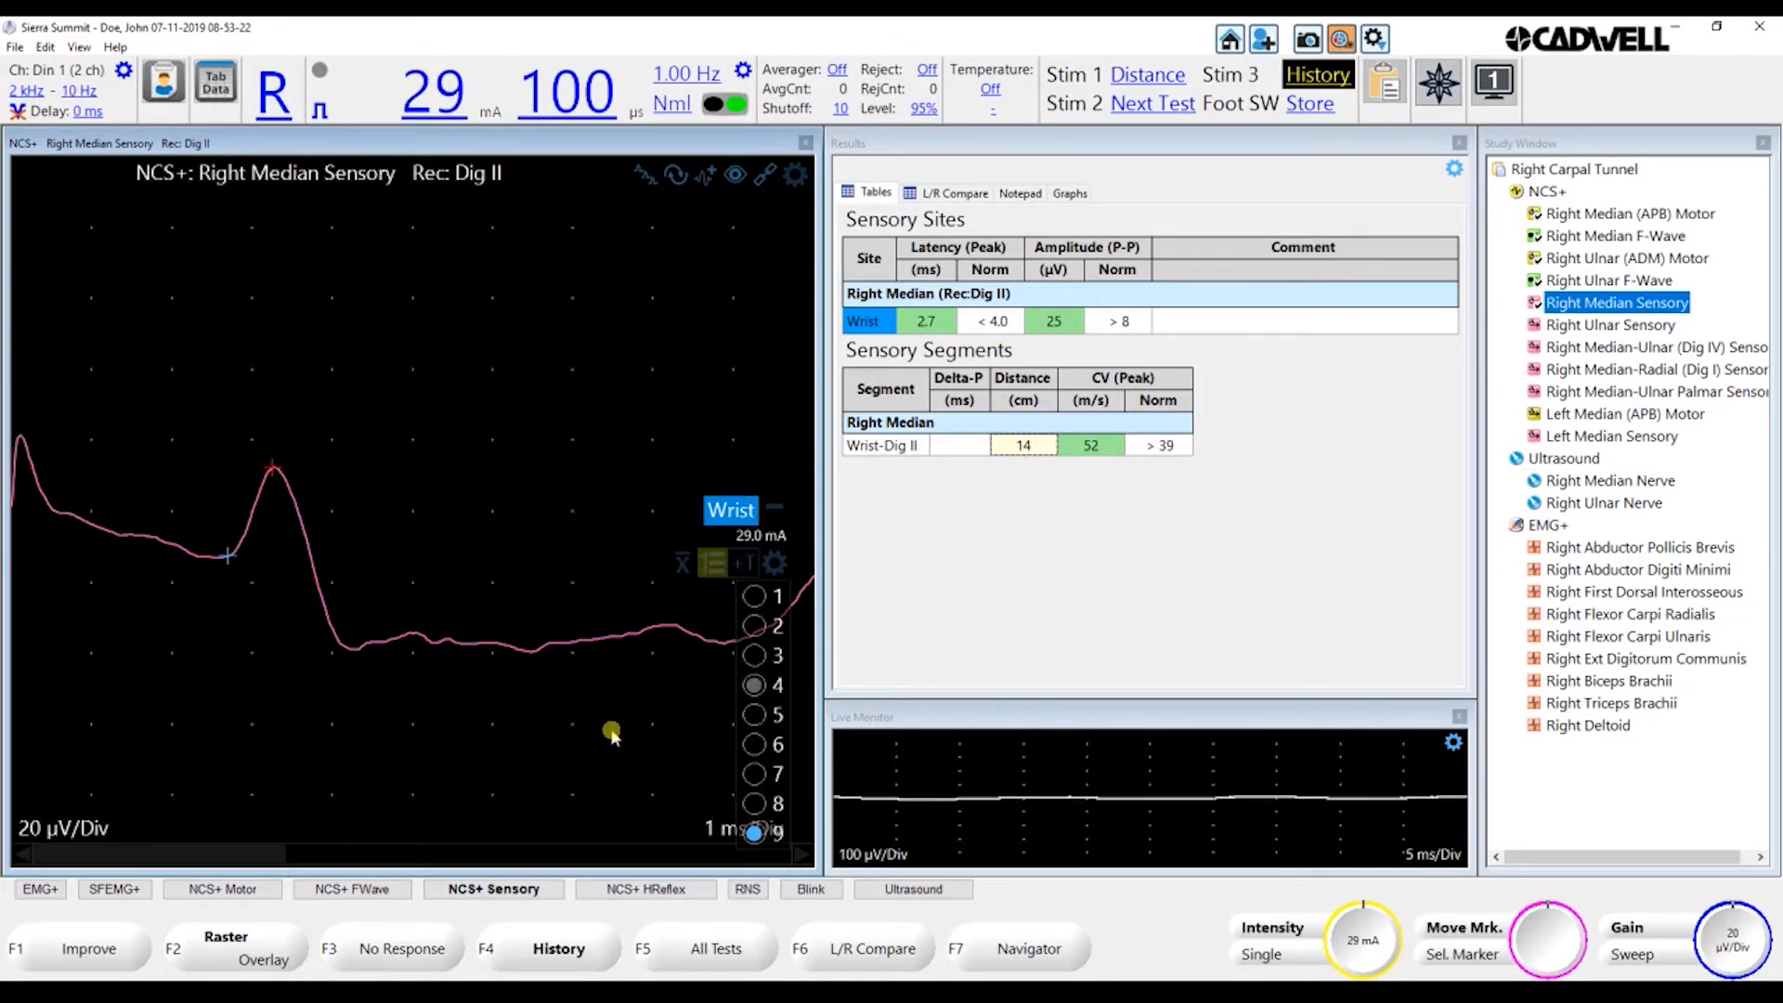
key(Down)
key(Down)
key(Down)
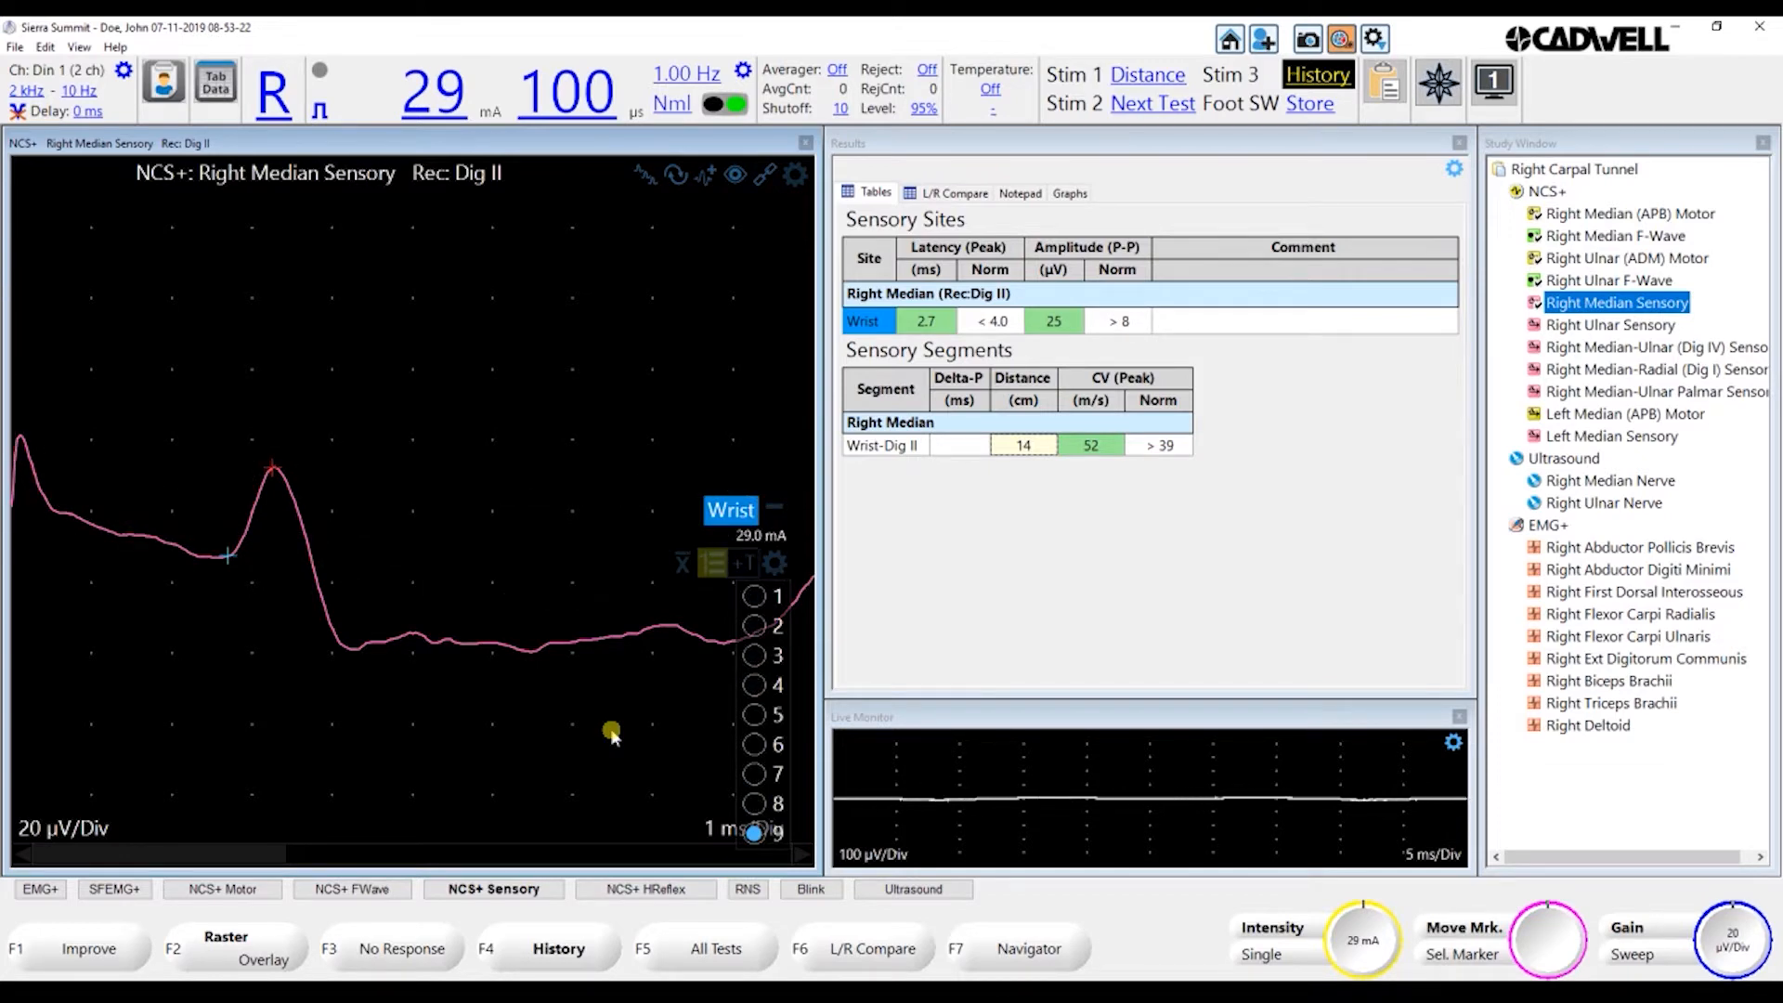
key(Down)
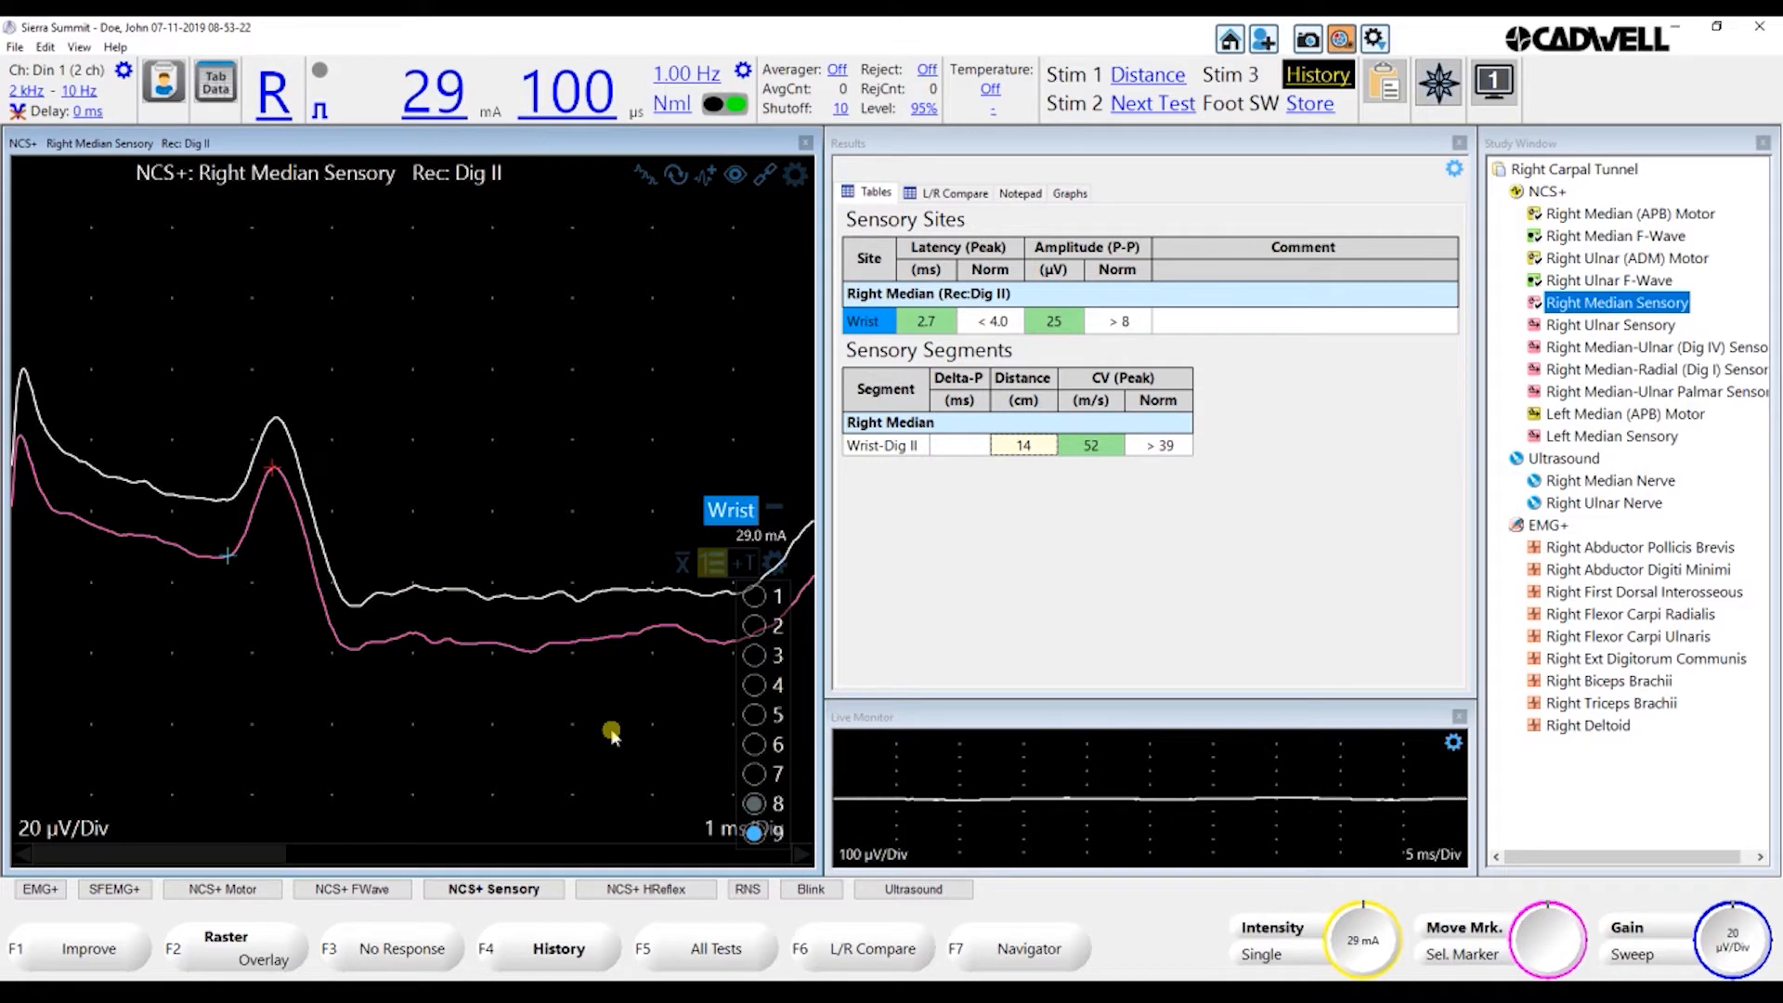
key(Return)
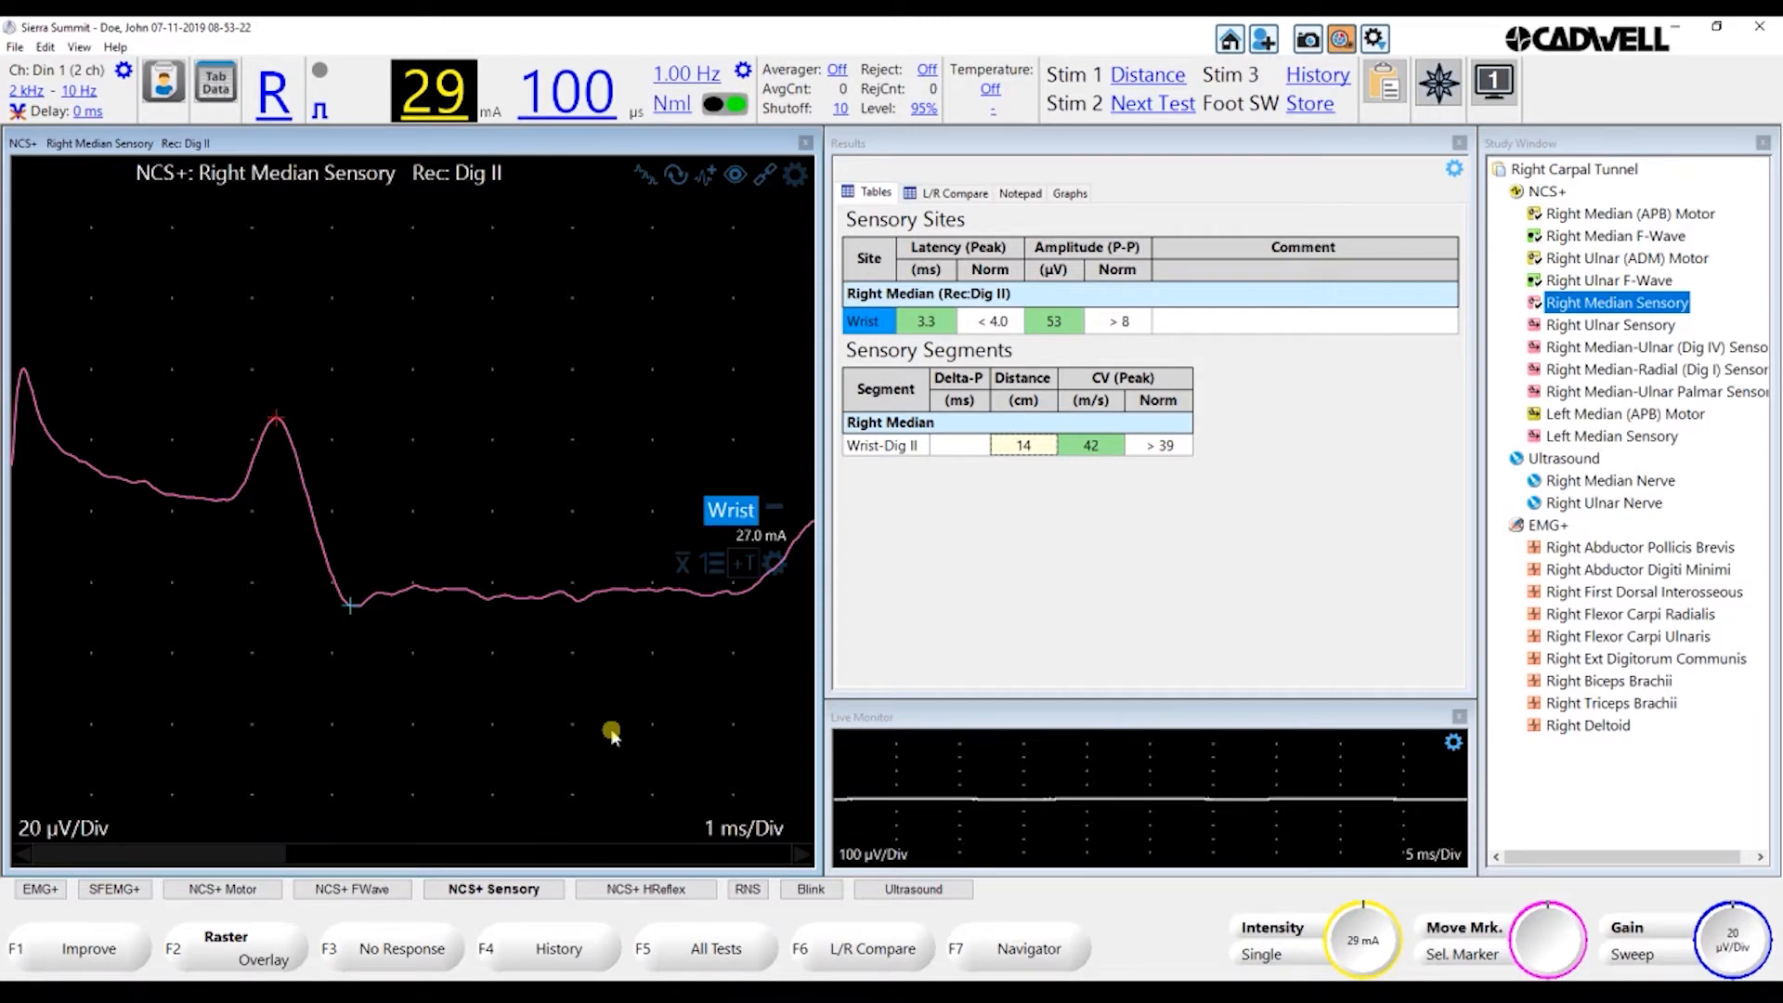
Turn on the averager for the right median wrist sensory trace and open its trace history
key(a)
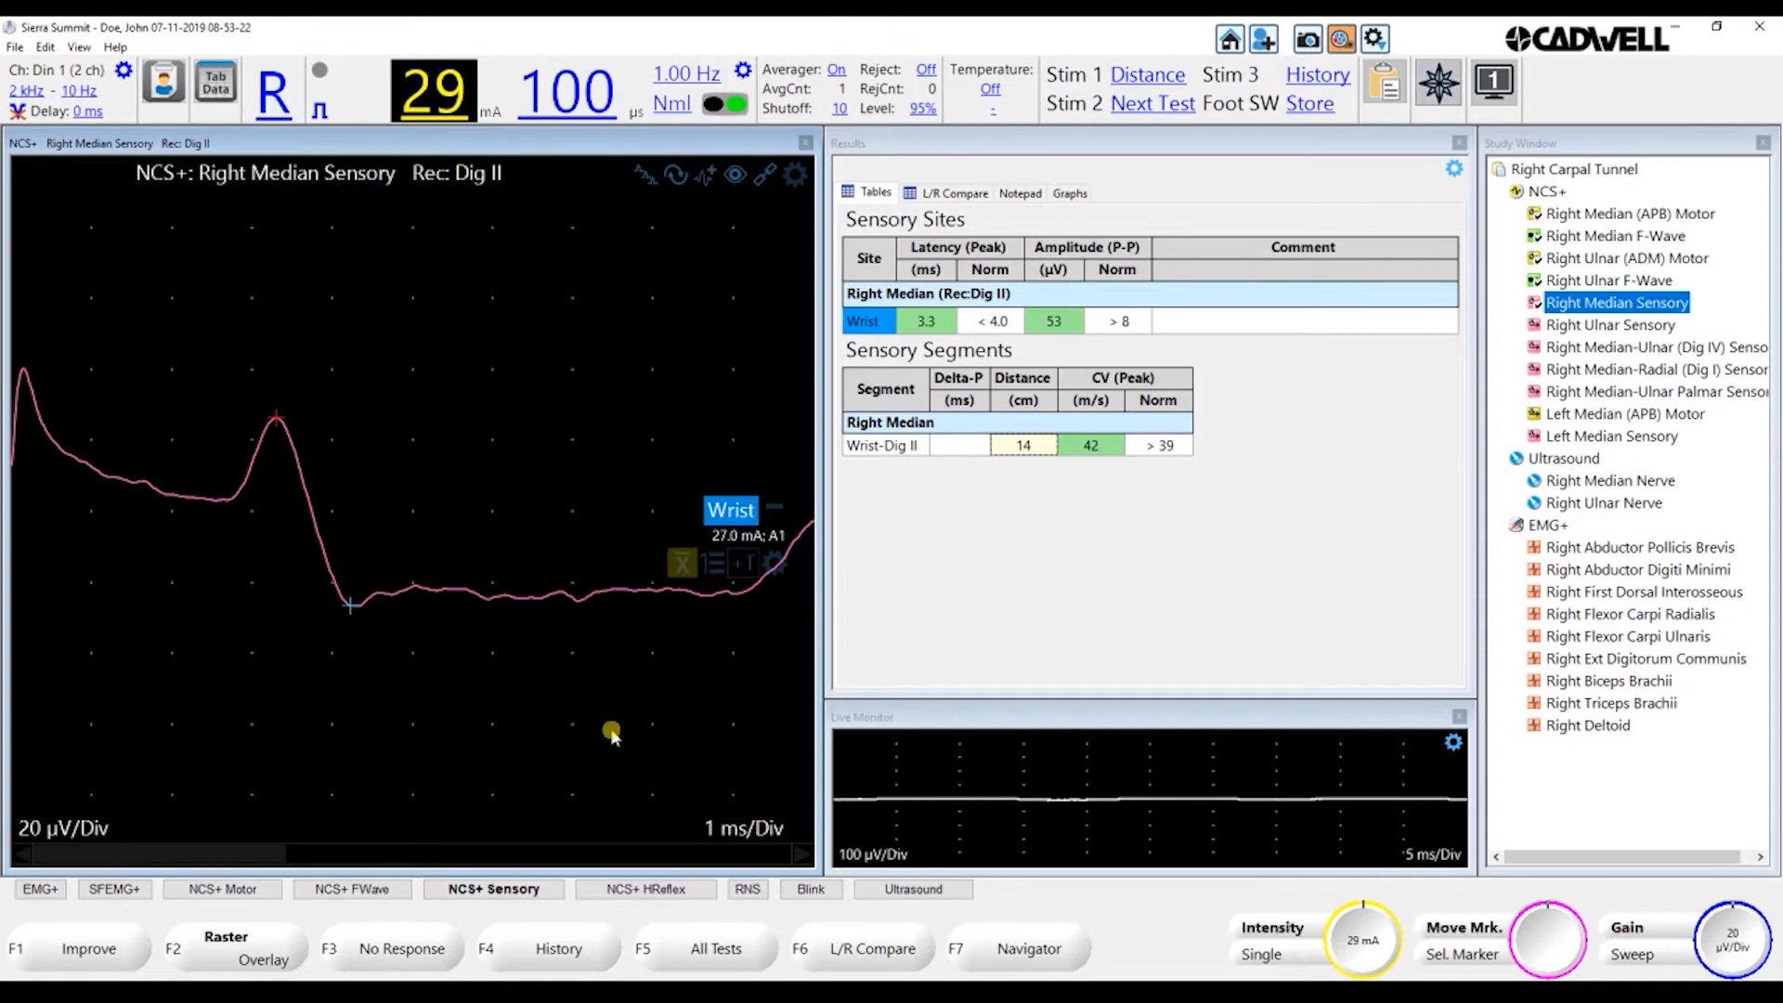
key(a)
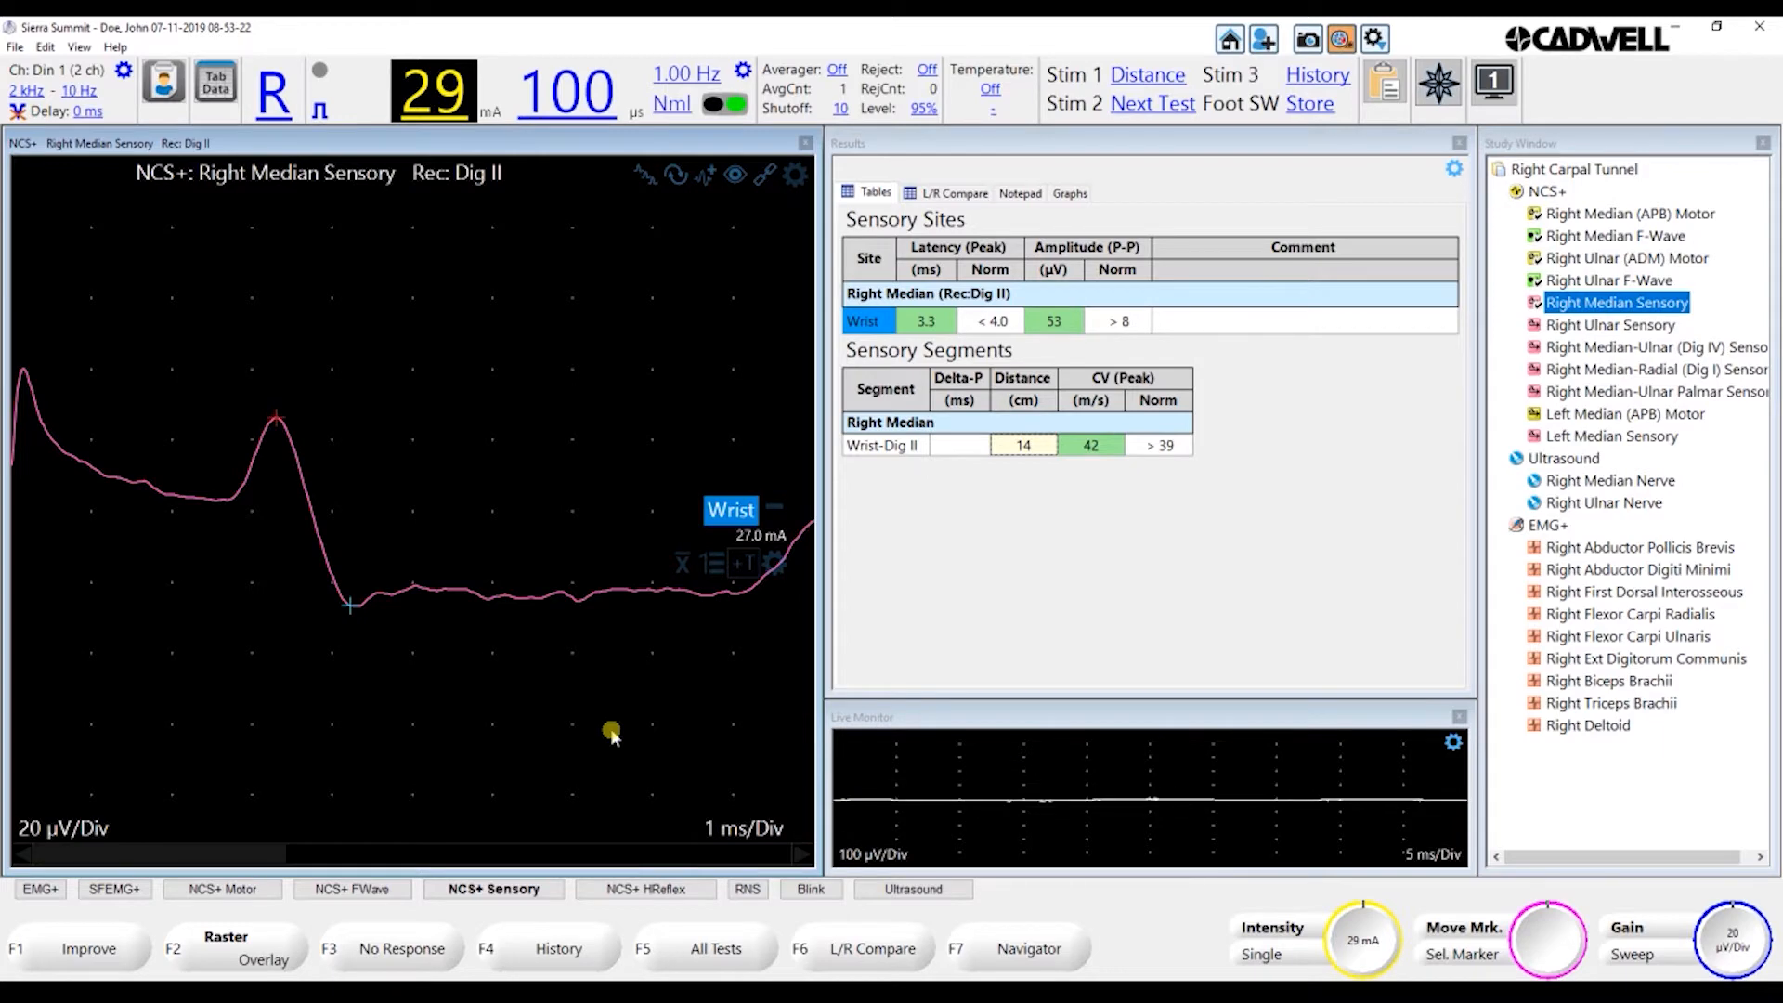
key(F4)
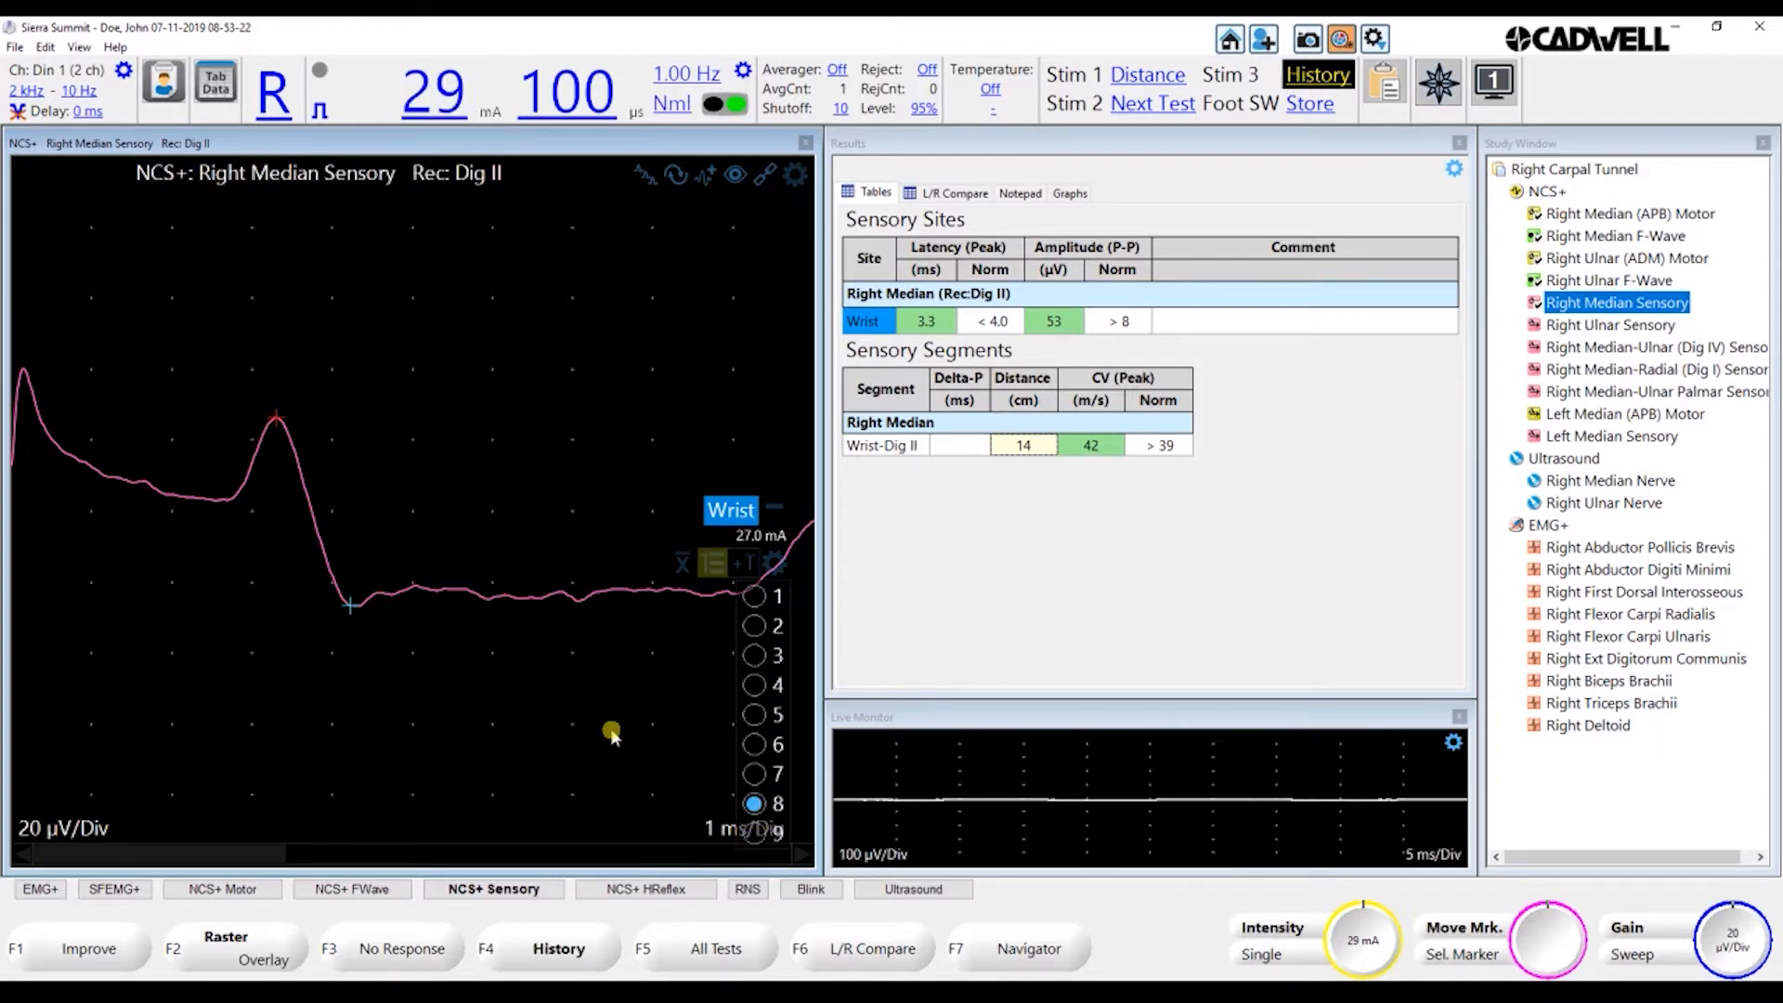
key(a)
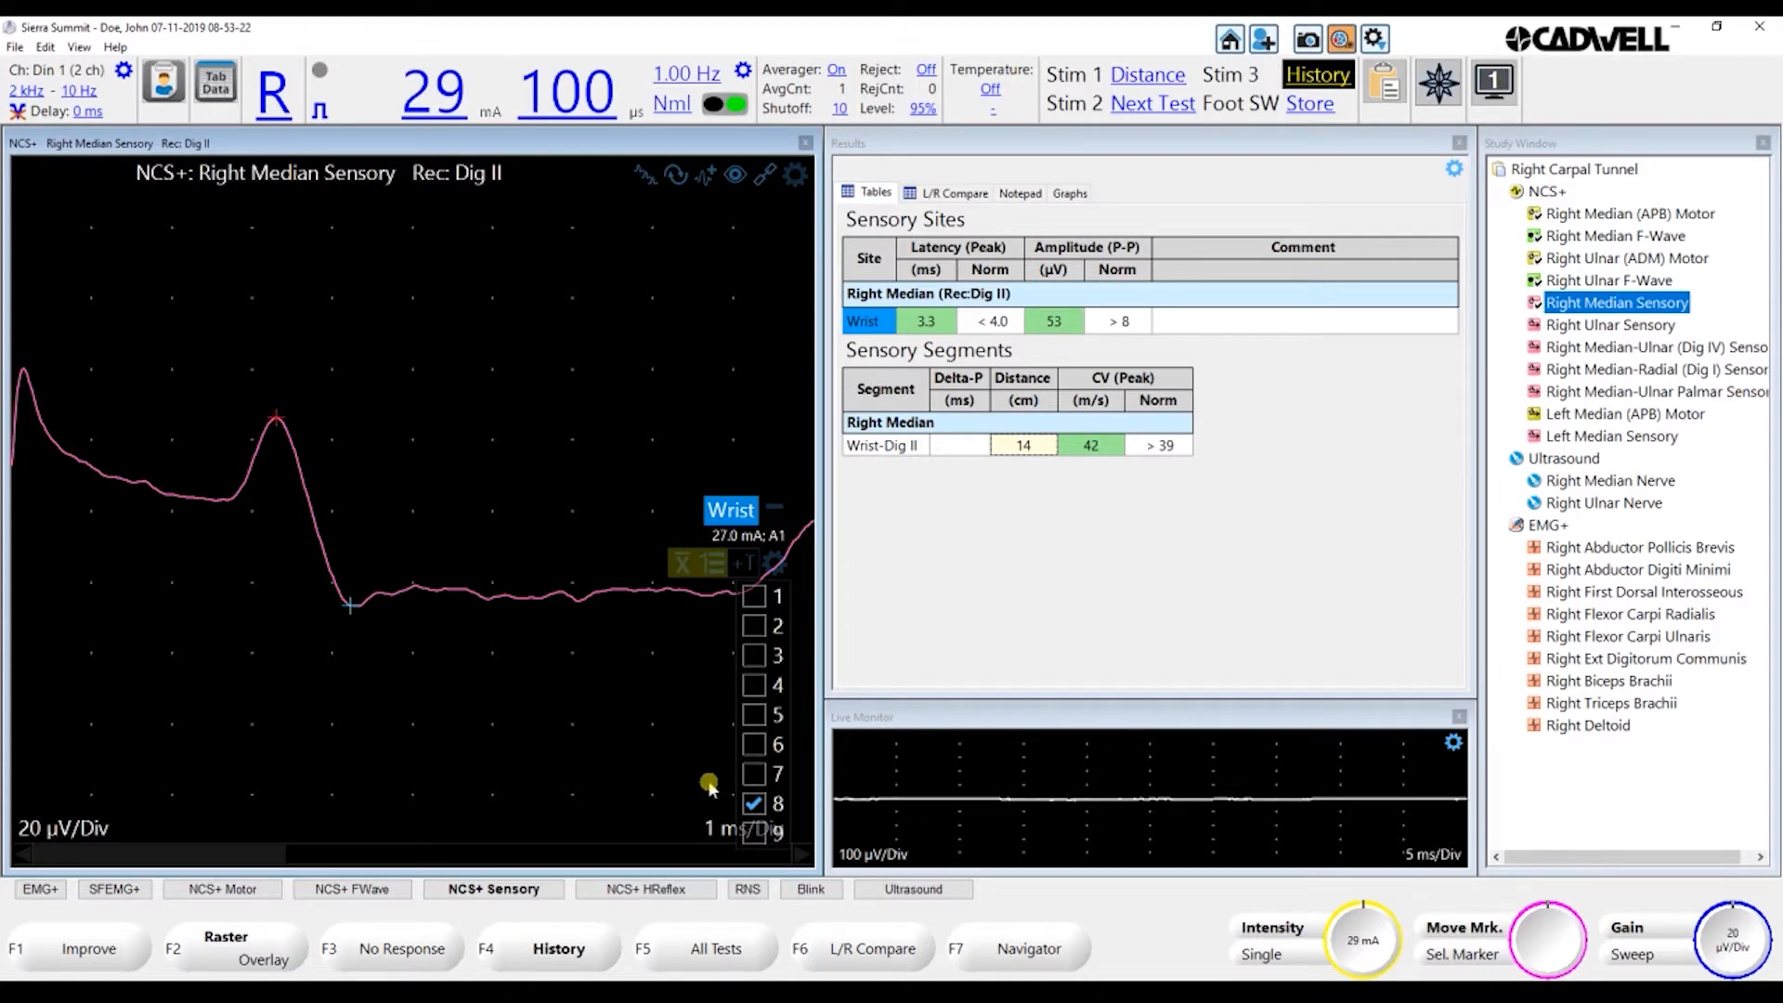
key(a)
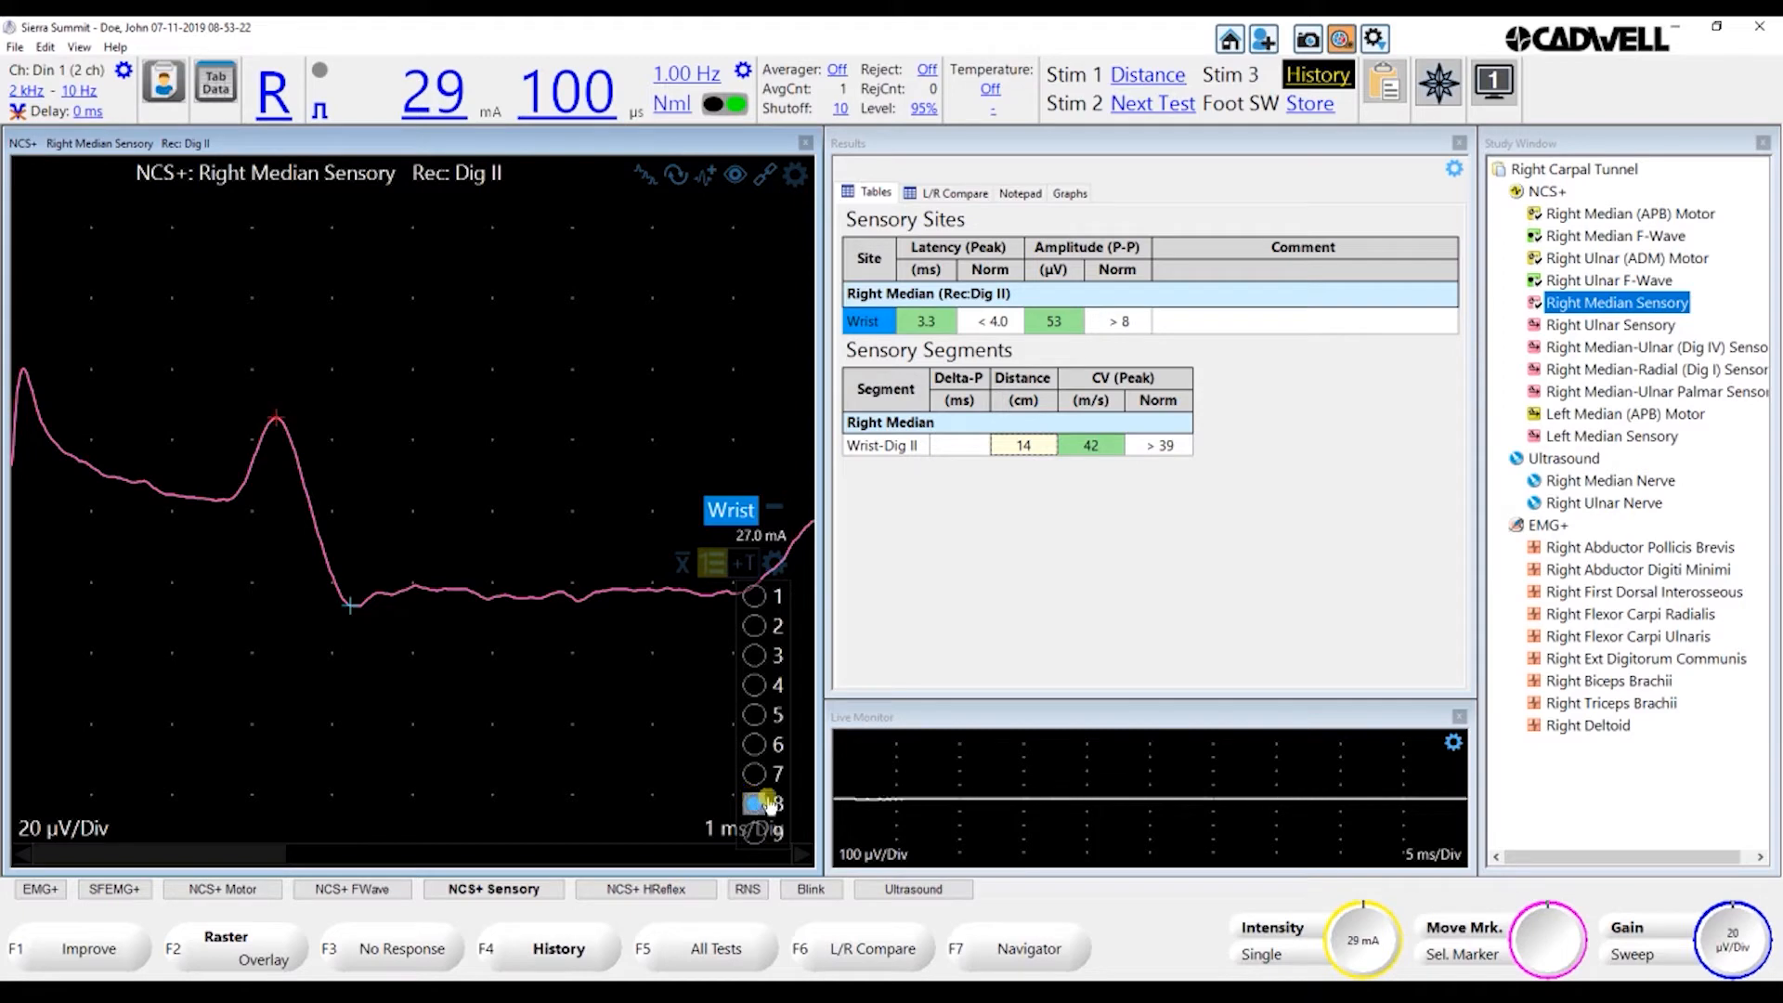
key(a)
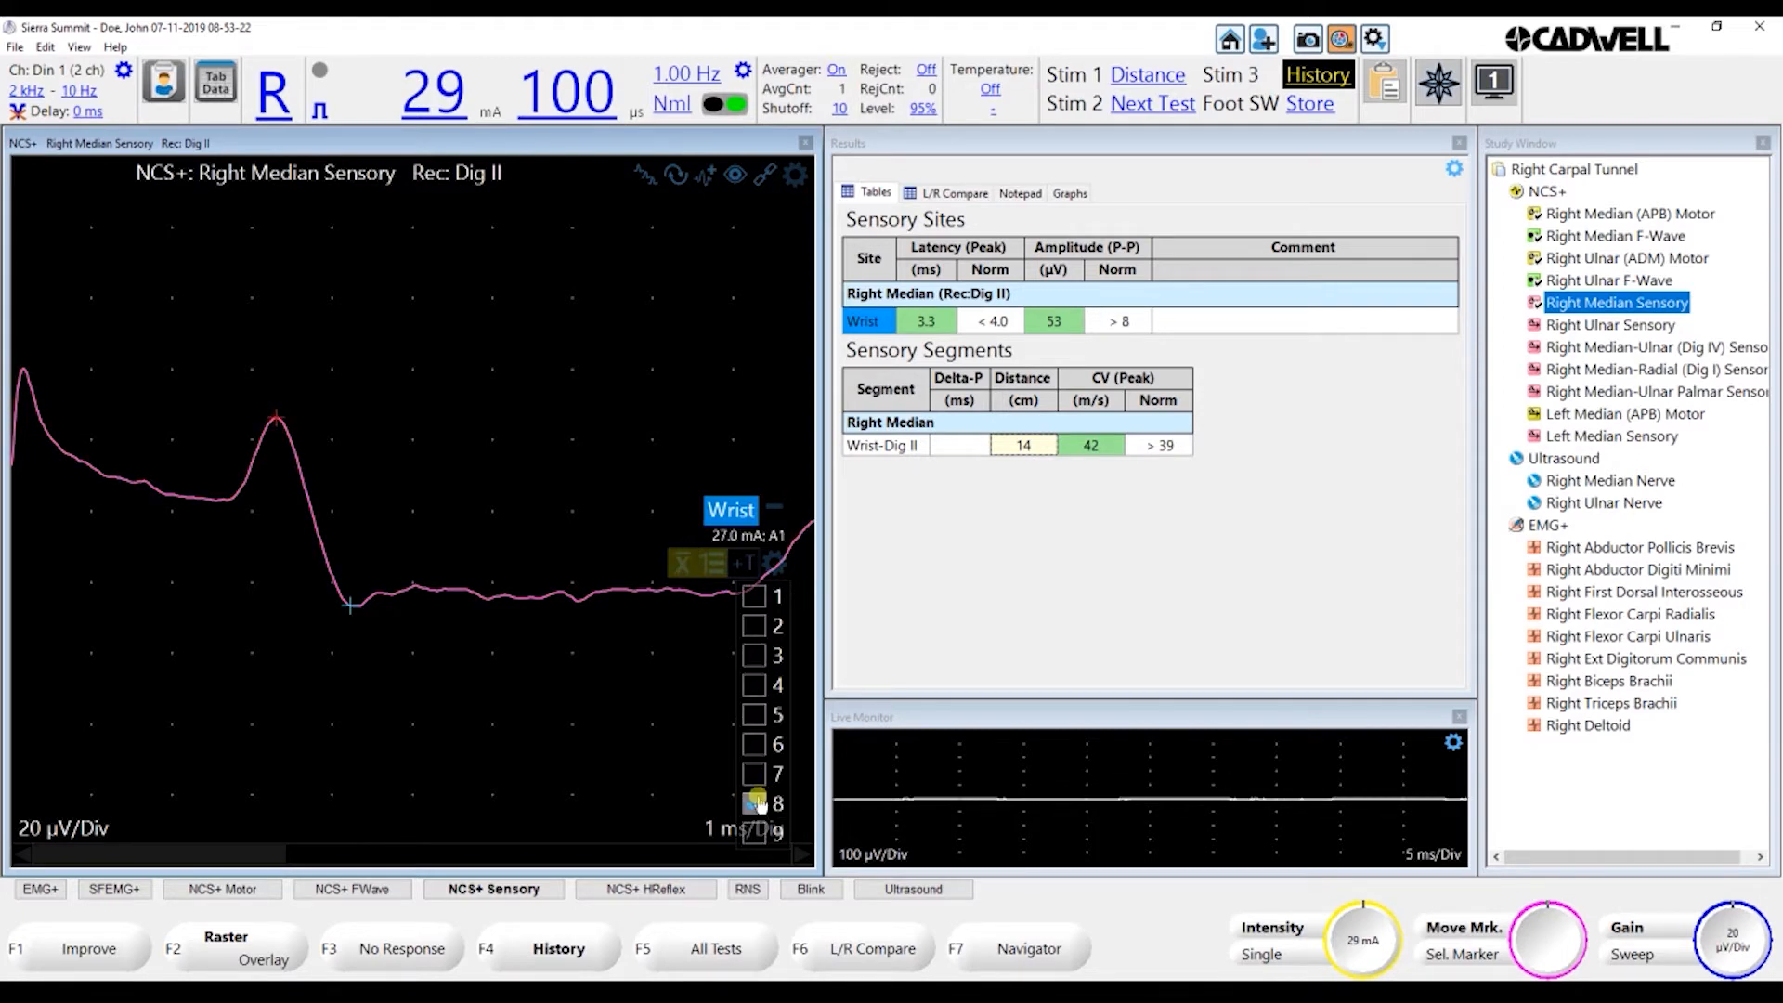
Try different trace combinations in the wrist average, ending with only traces 8 and 9 included
click(755, 776)
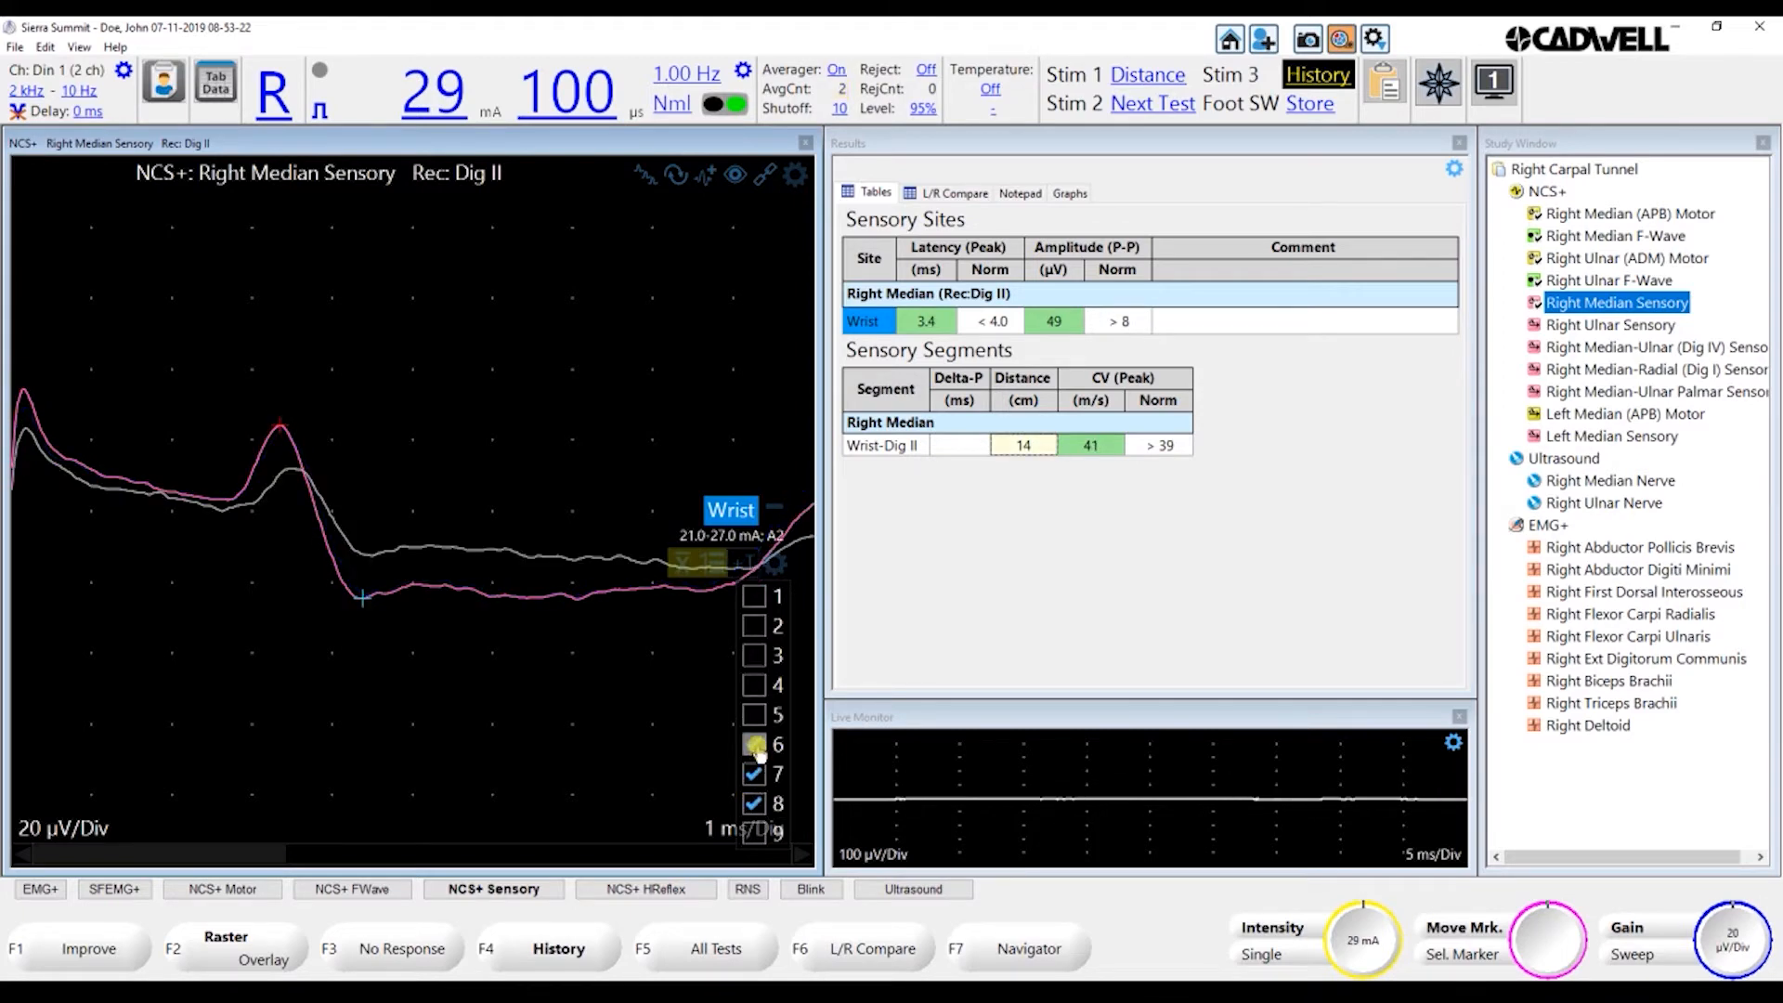
click(754, 833)
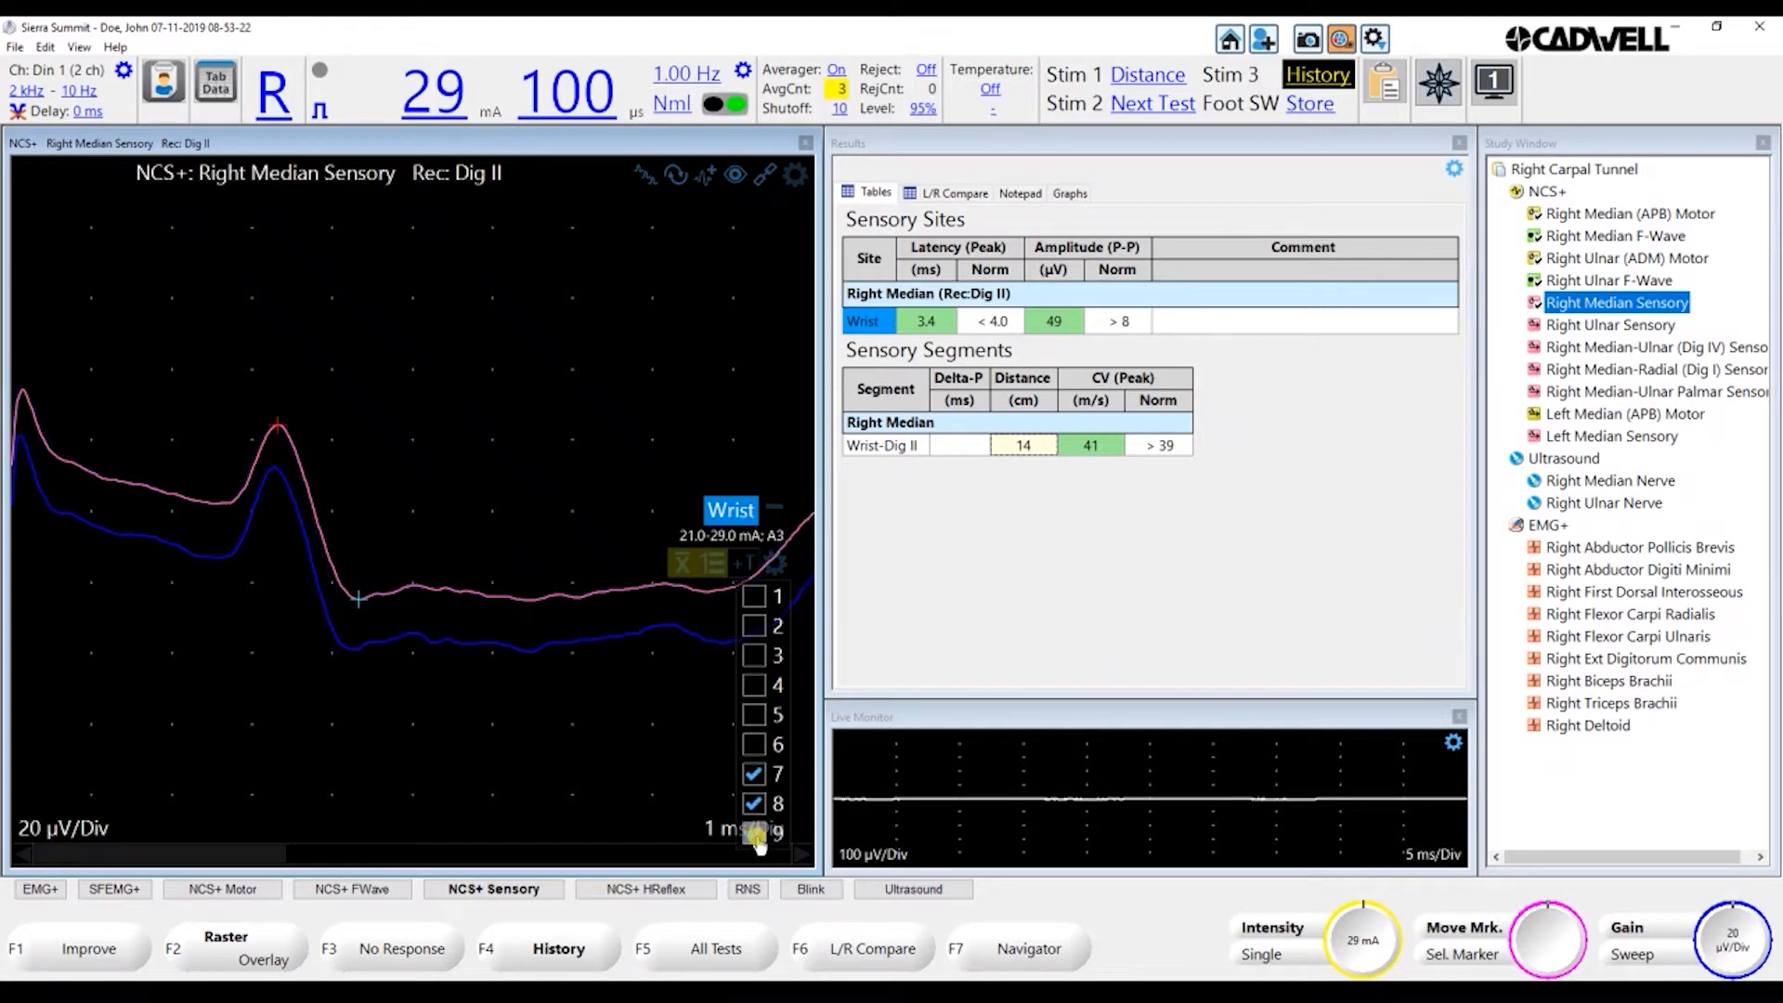
click(757, 746)
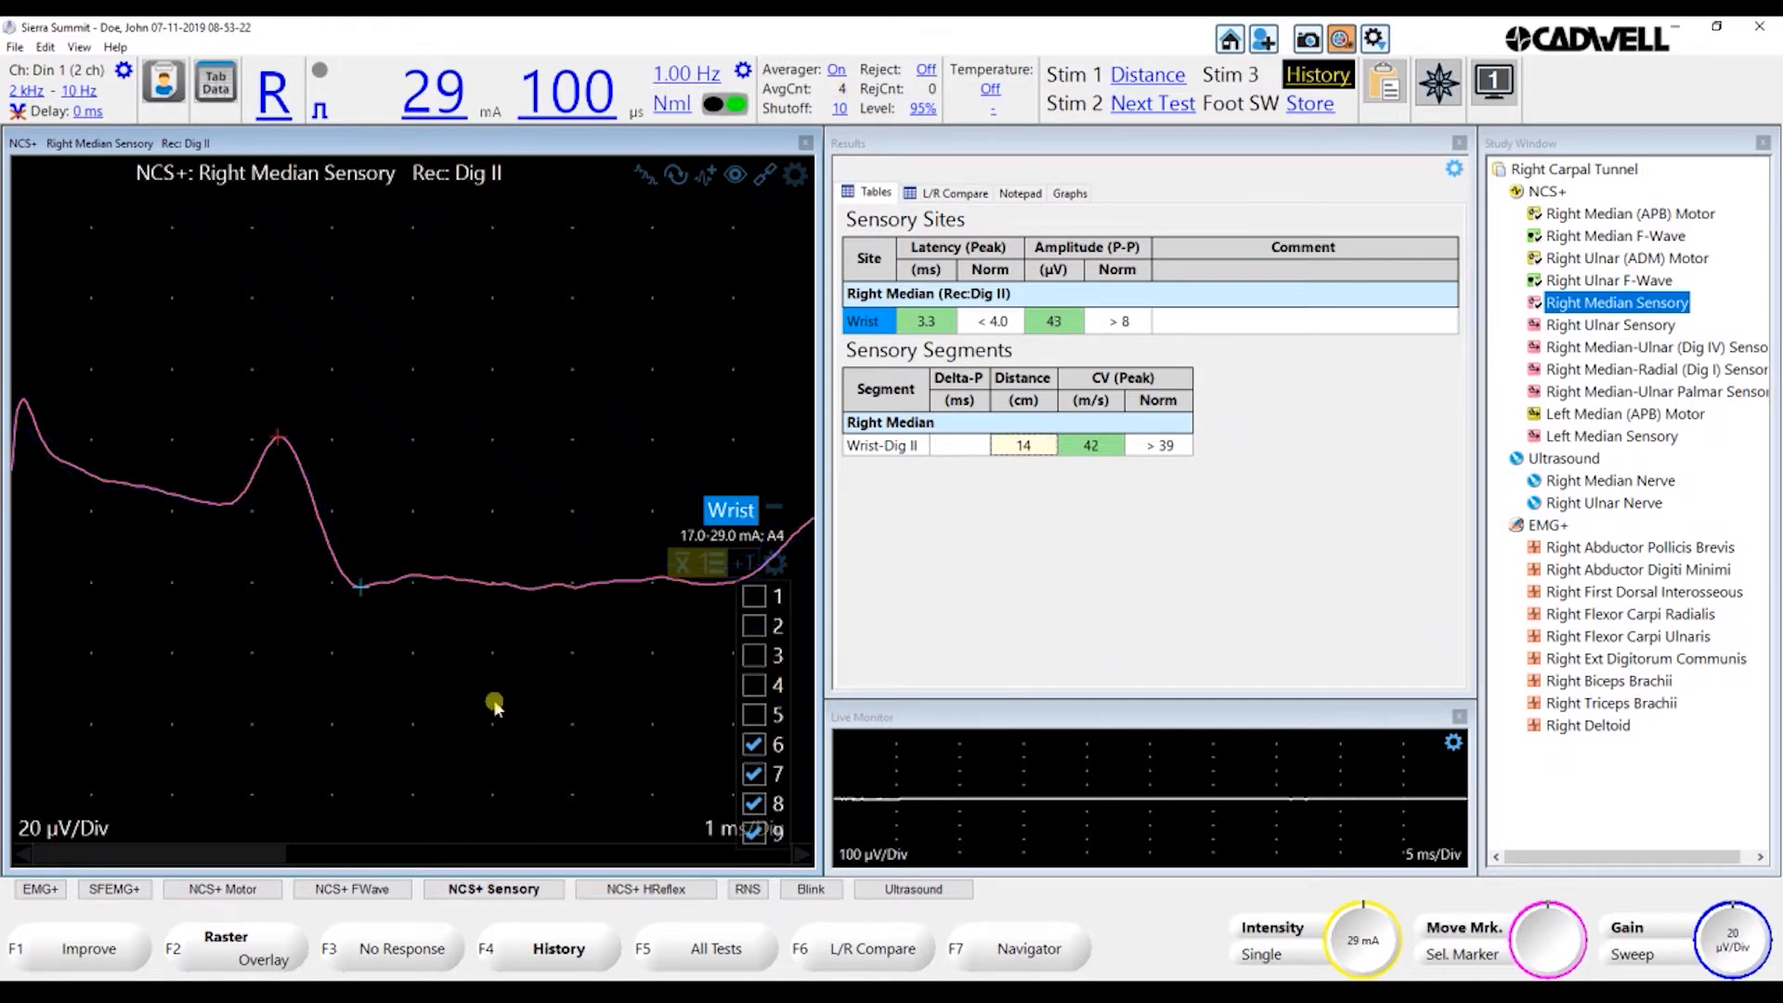
click(754, 744)
click(753, 777)
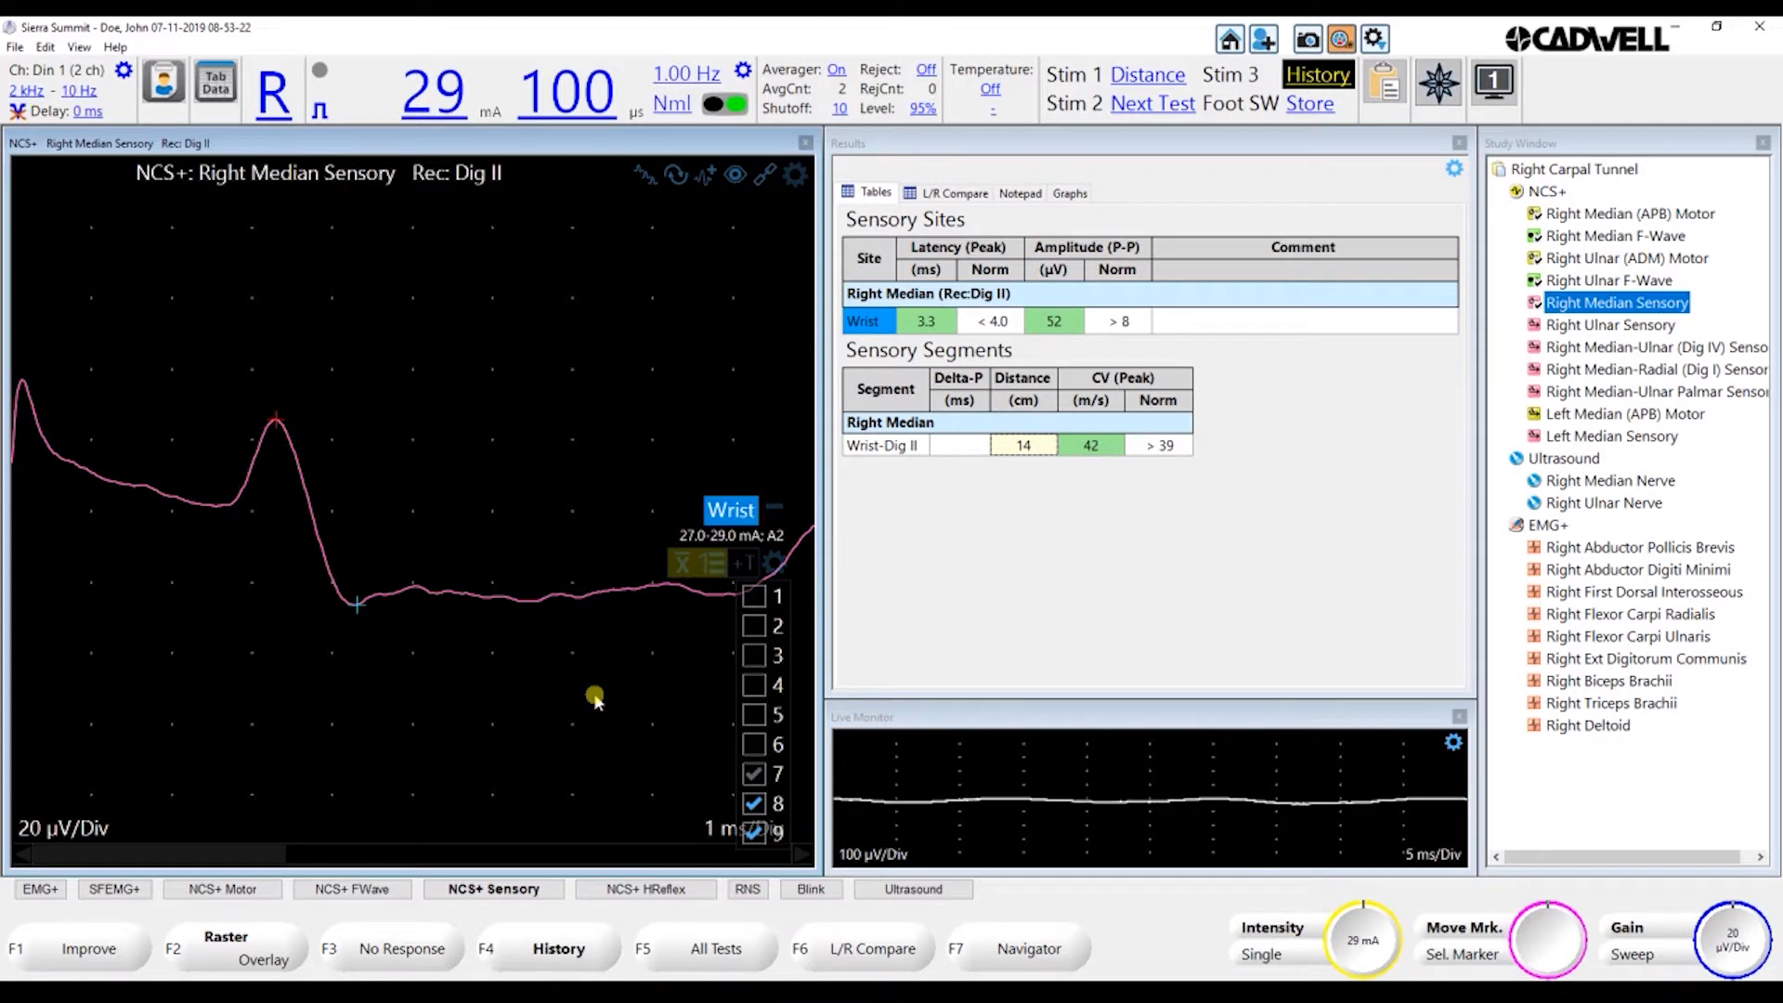
Clear the wrist average, record it again, and exclude traces 7 and 8 from the new average
key(Delete)
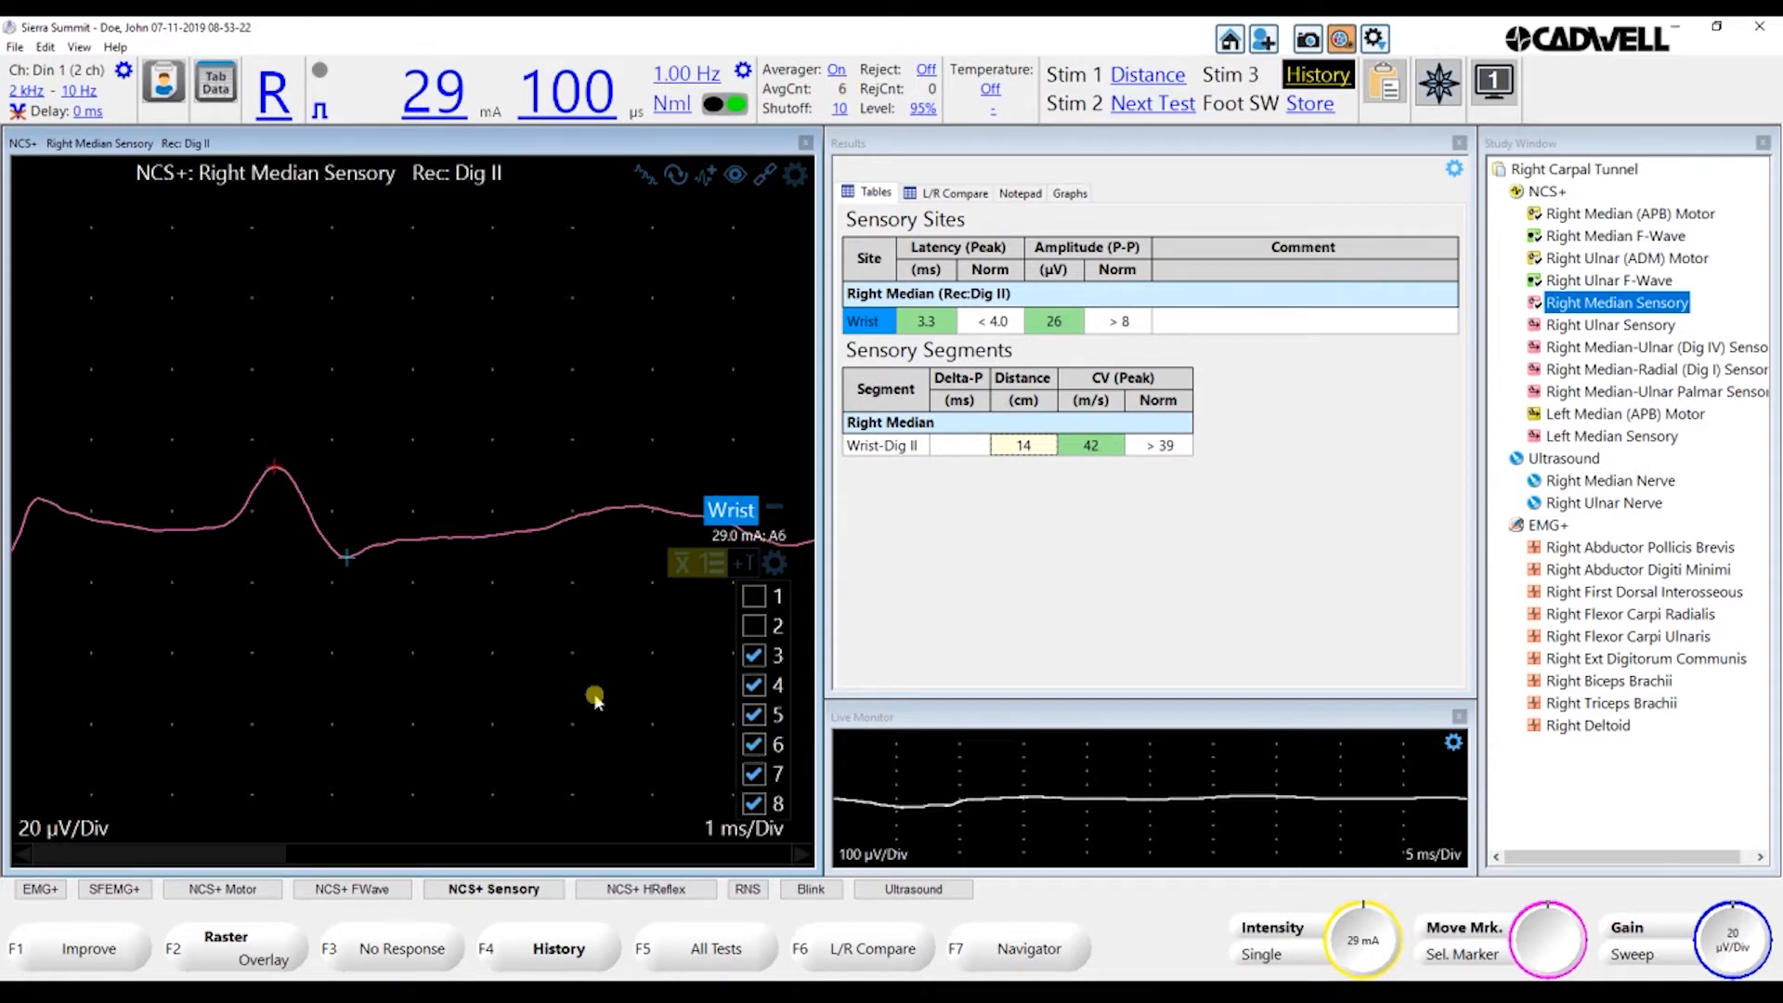
click(755, 774)
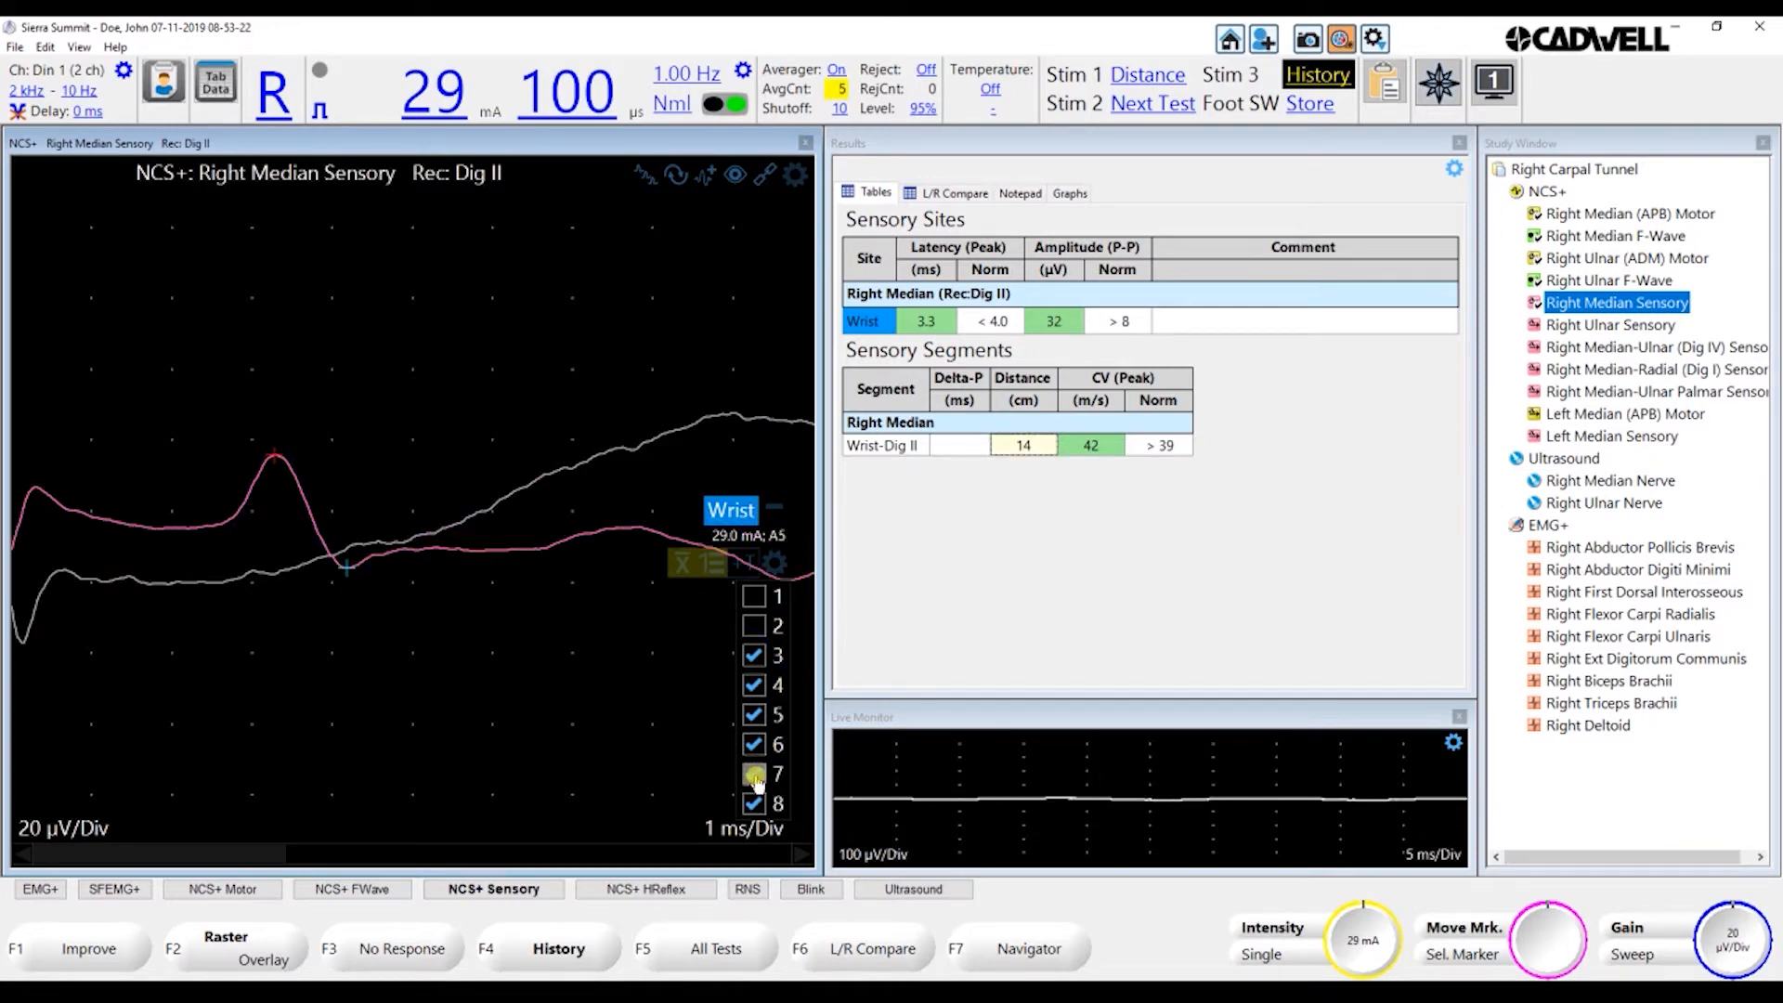
click(754, 773)
click(754, 803)
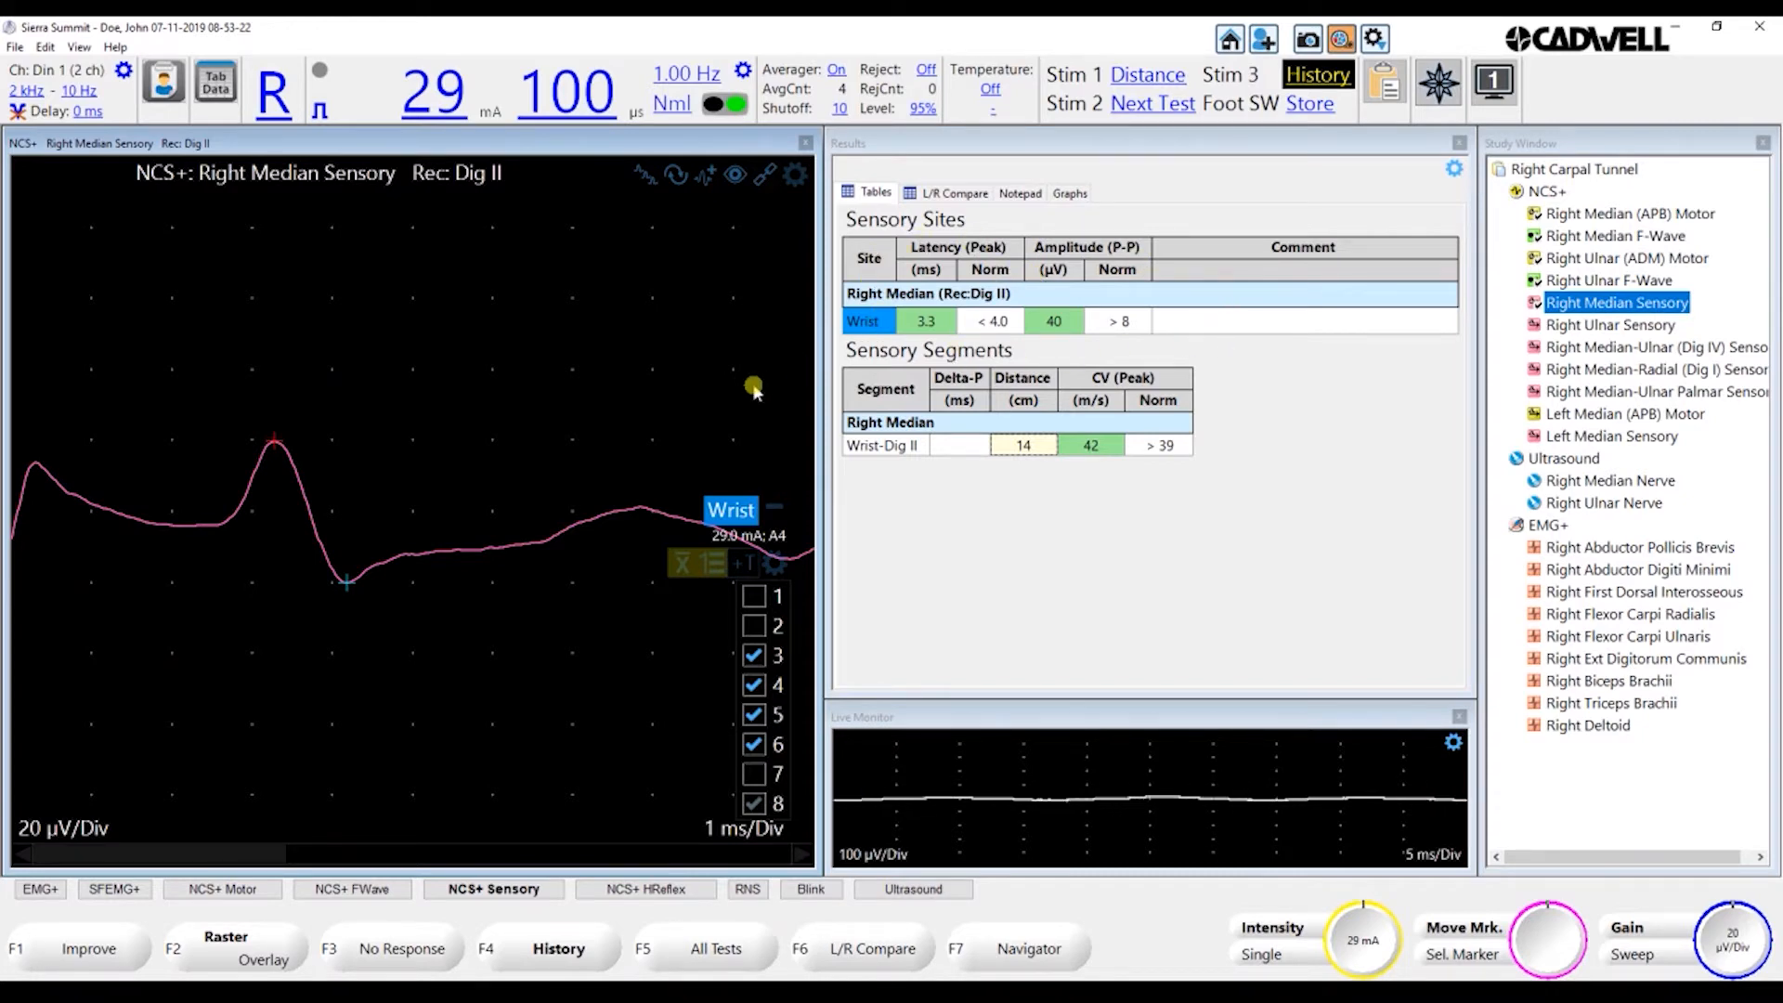
Review the traces and result tables of all tests together and return to the Right Median Sensory test
key(F5)
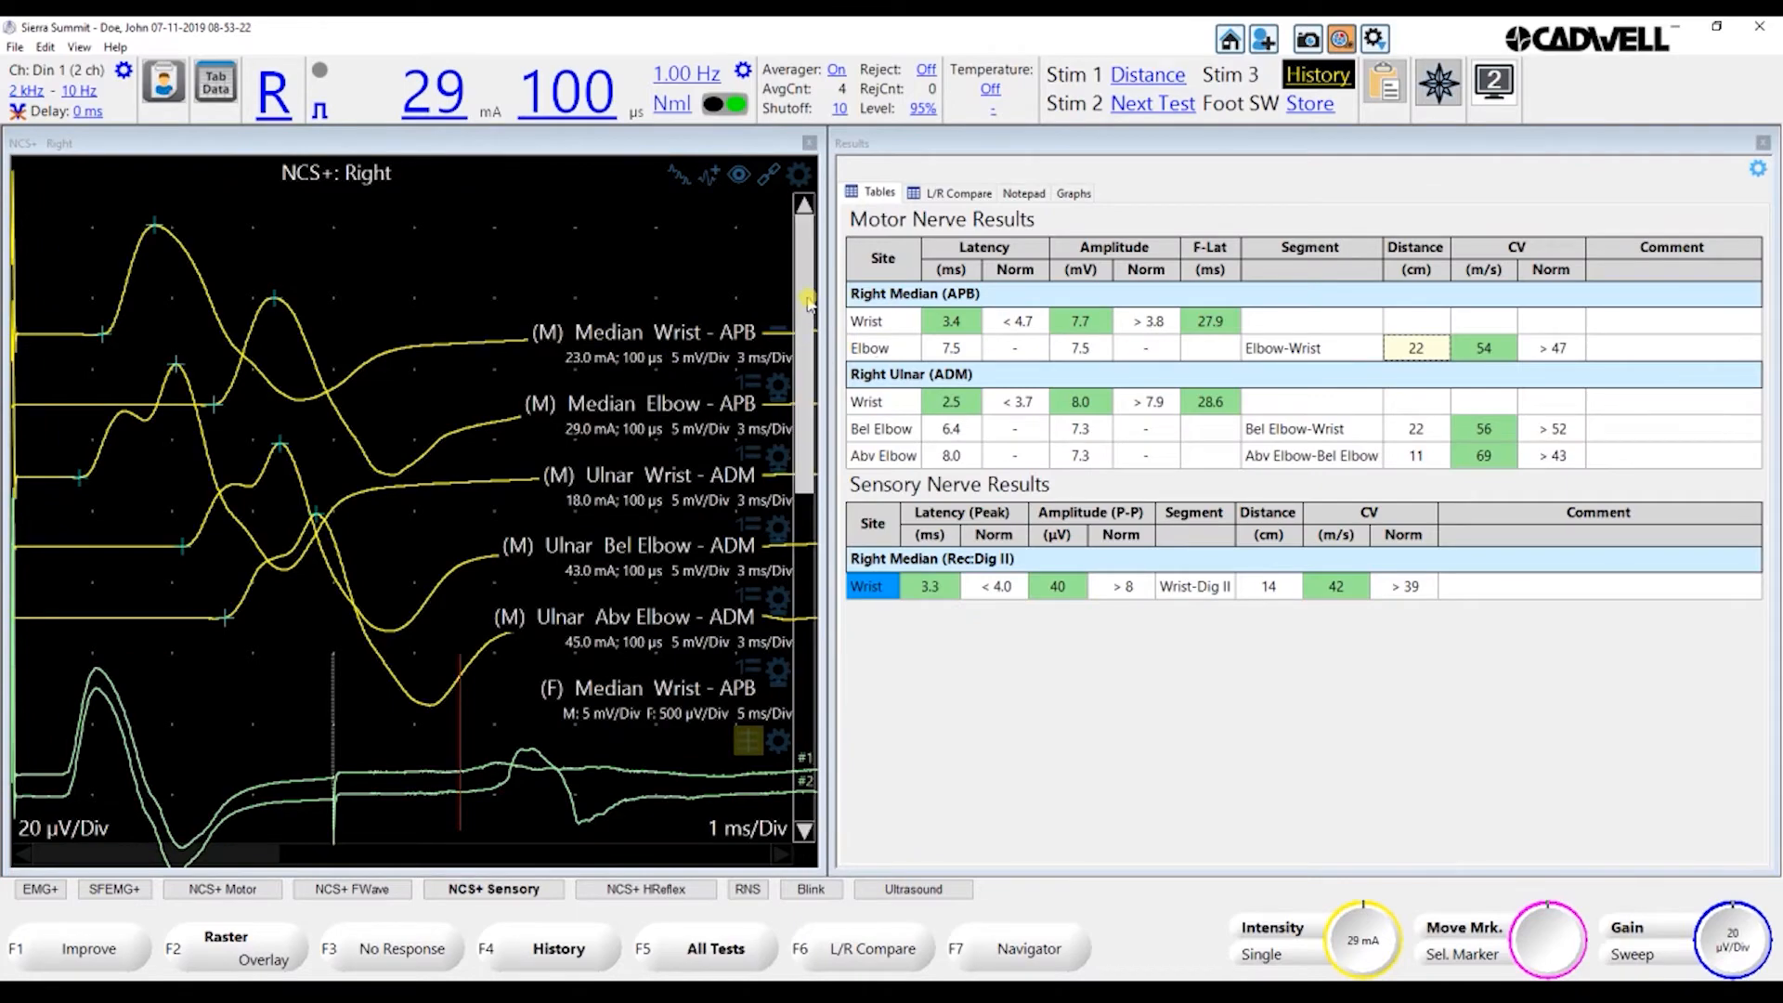
mouse_move(808, 302)
mouse_down()
mouse_move(808, 731)
mouse_move(809, 306)
mouse_up()
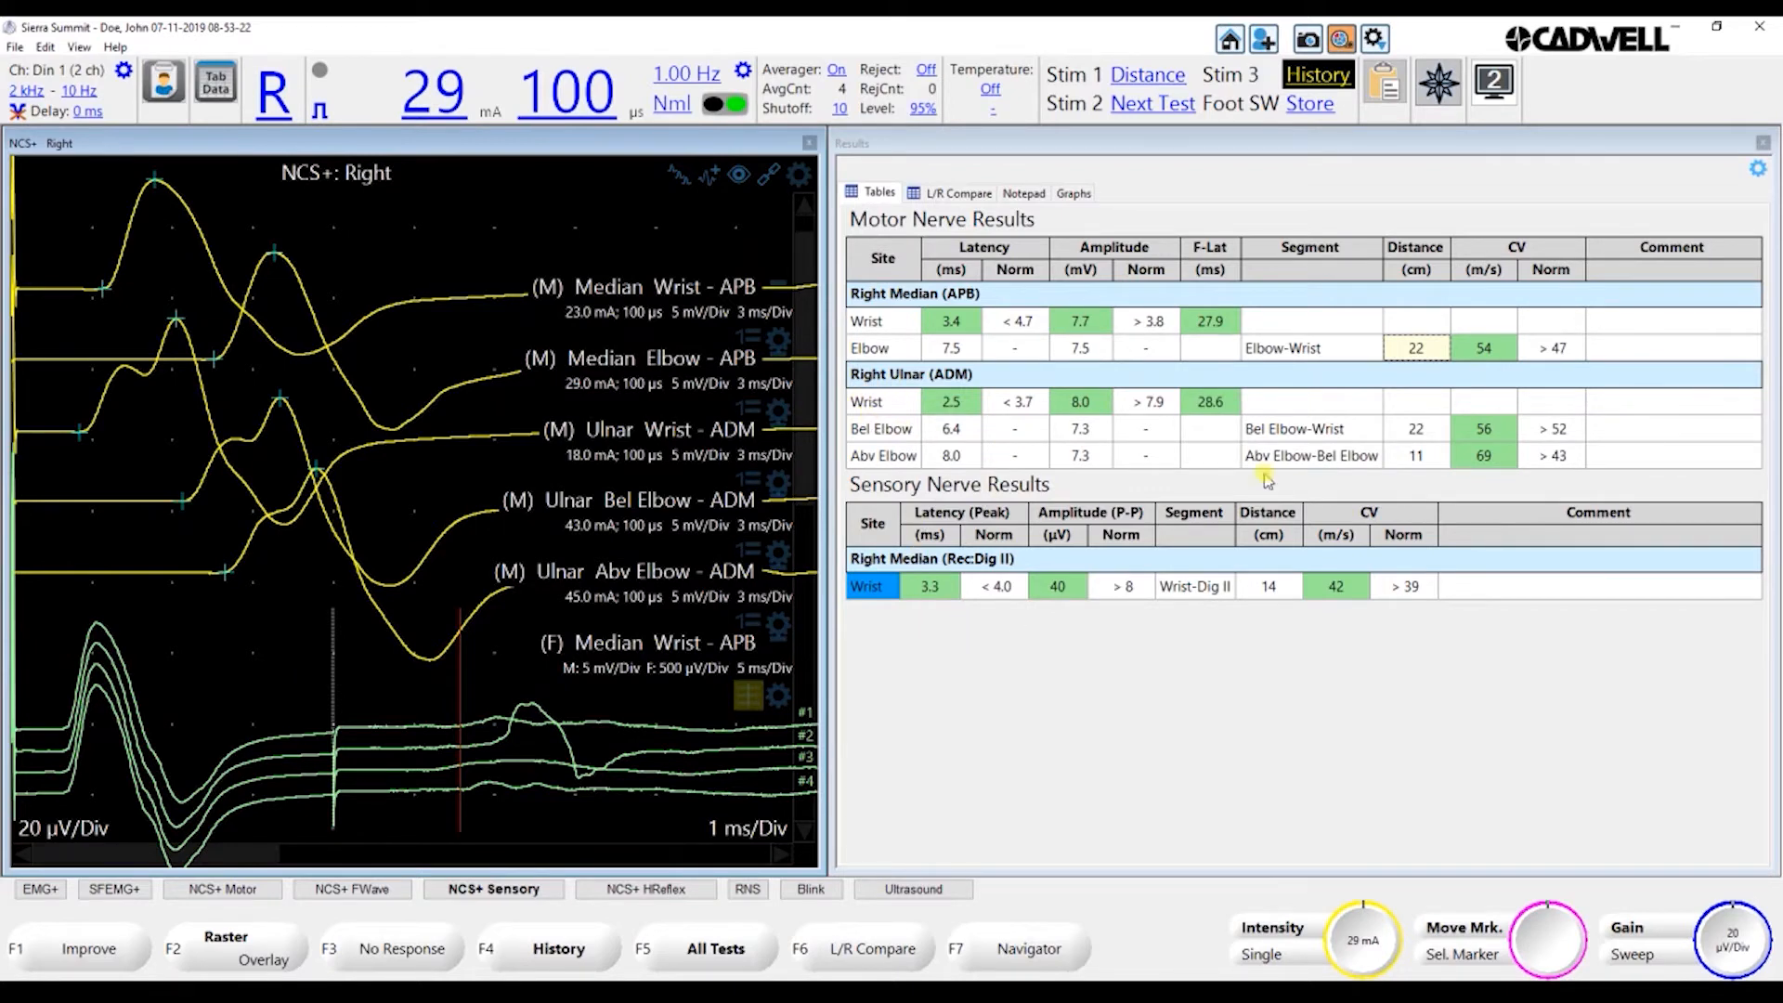
click(1495, 84)
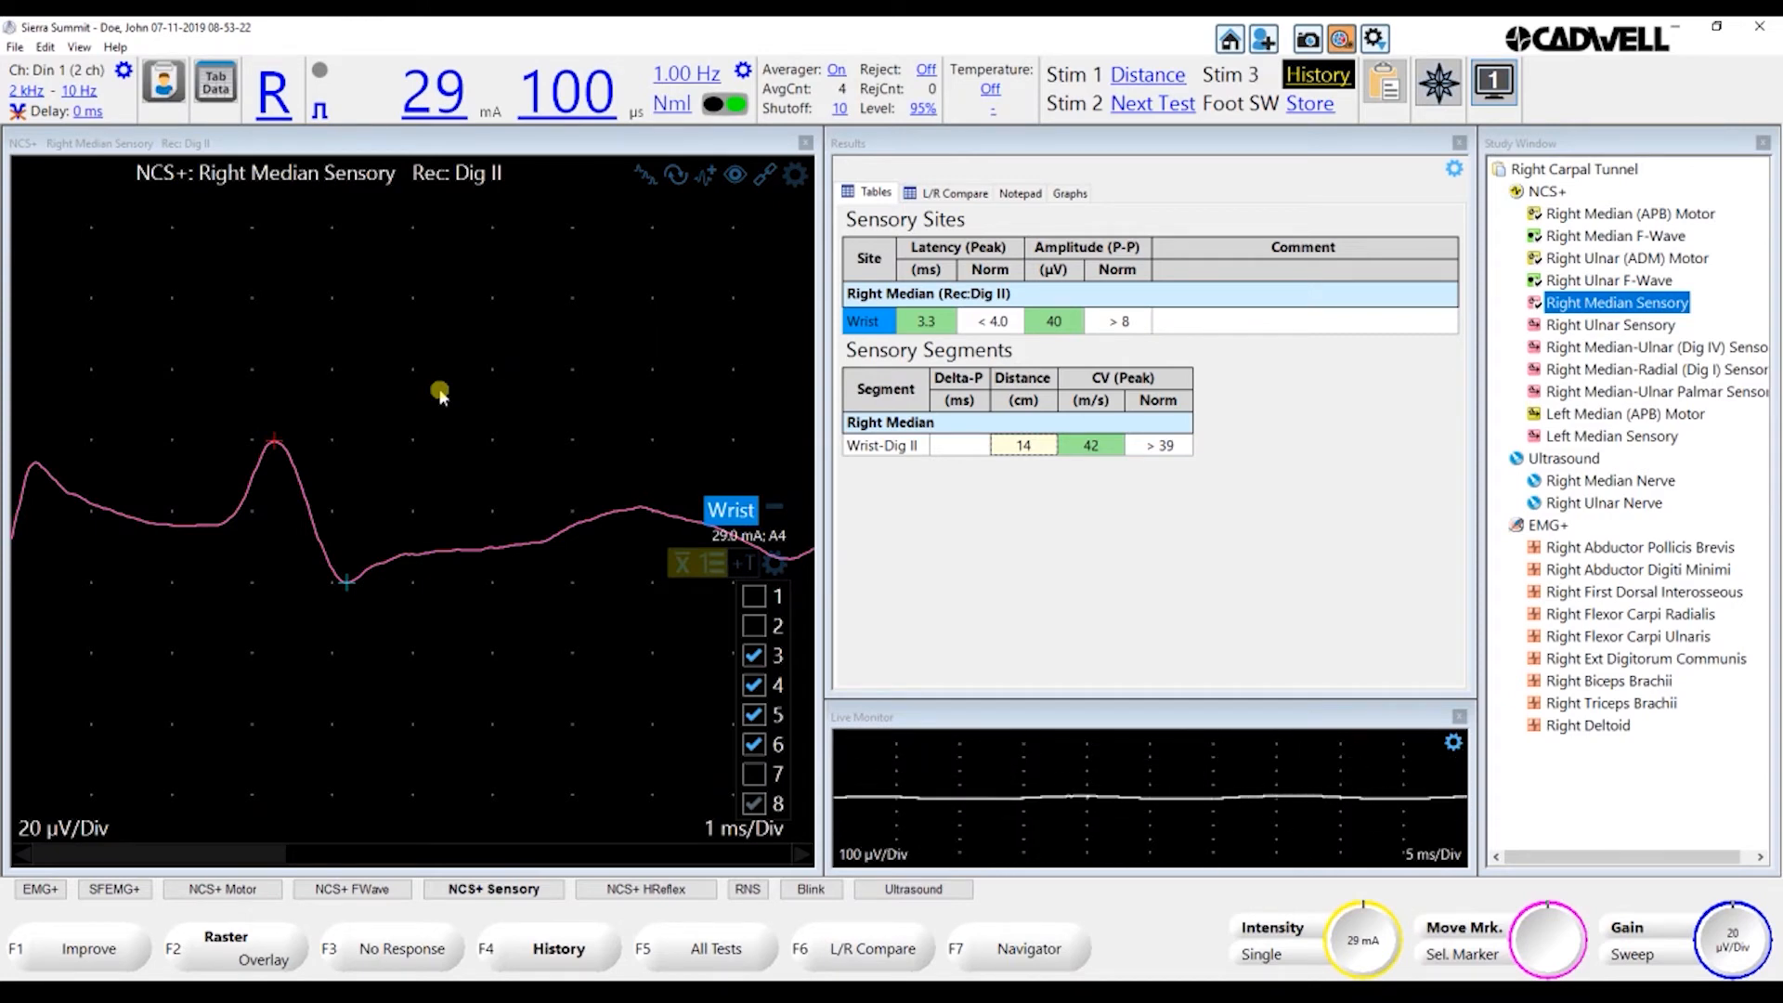
In the Right Ulnar Sensory test, show the hidden stimulation sites and record the Bel Elbow and Abv Elbow responses
key(Down)
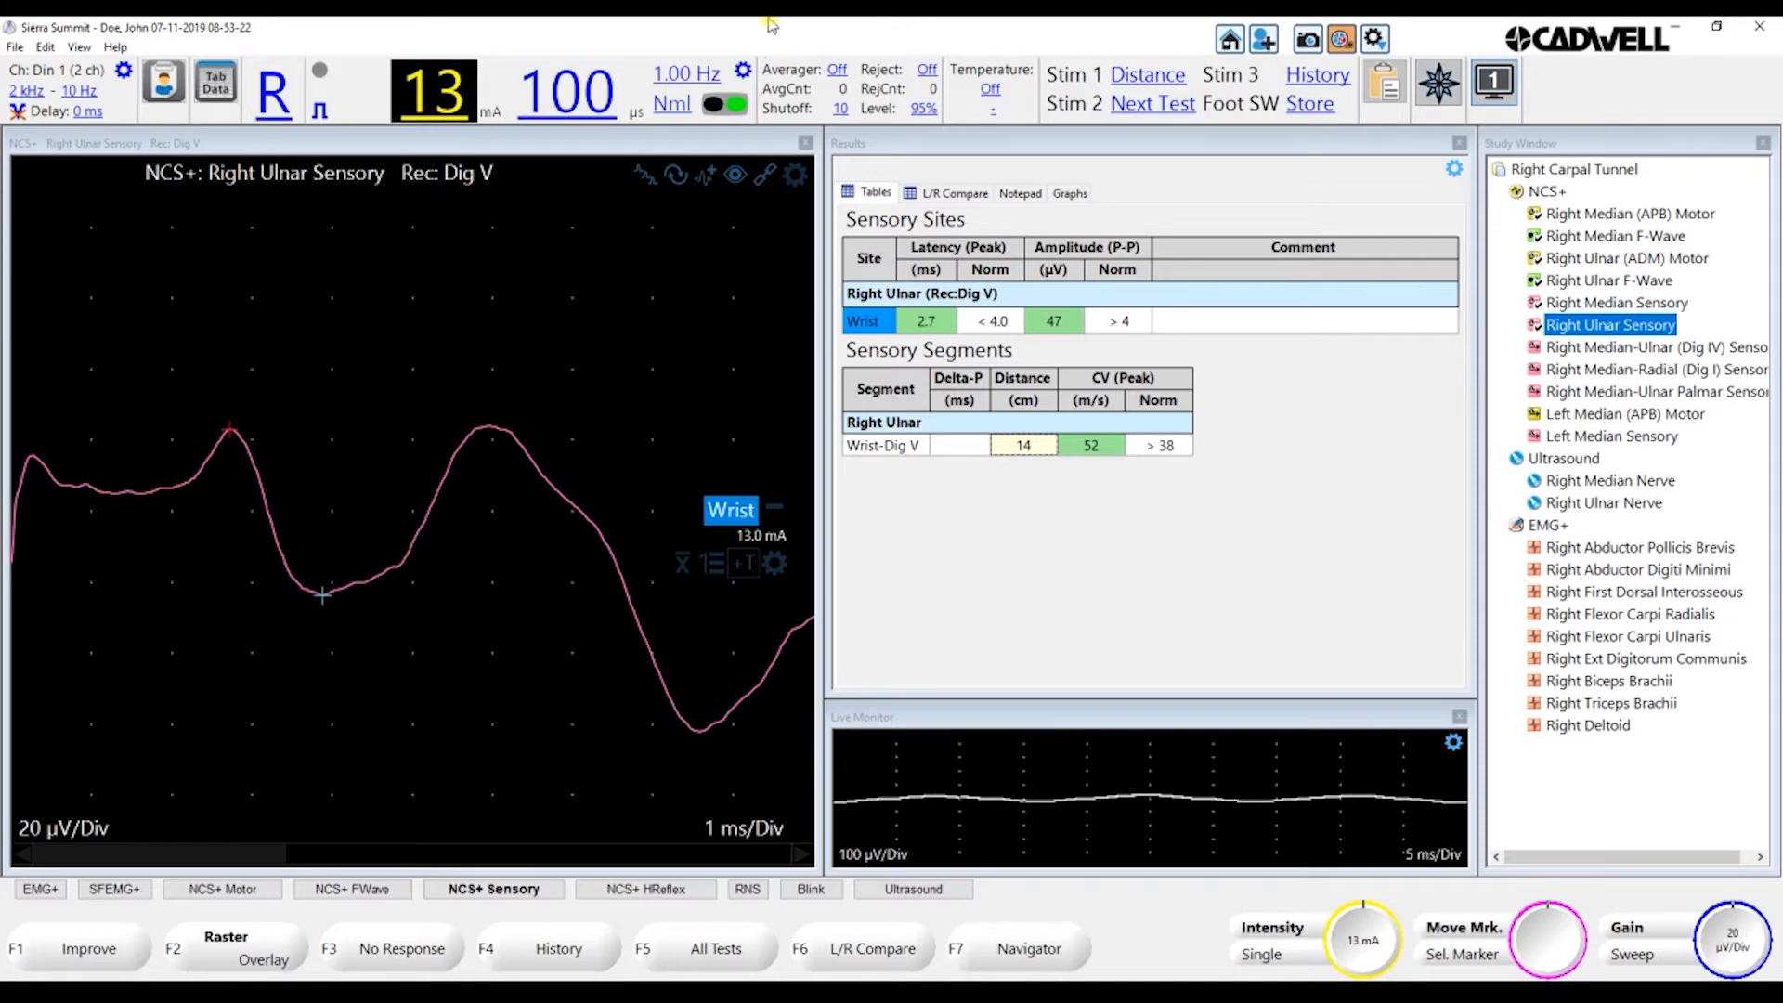
click(735, 175)
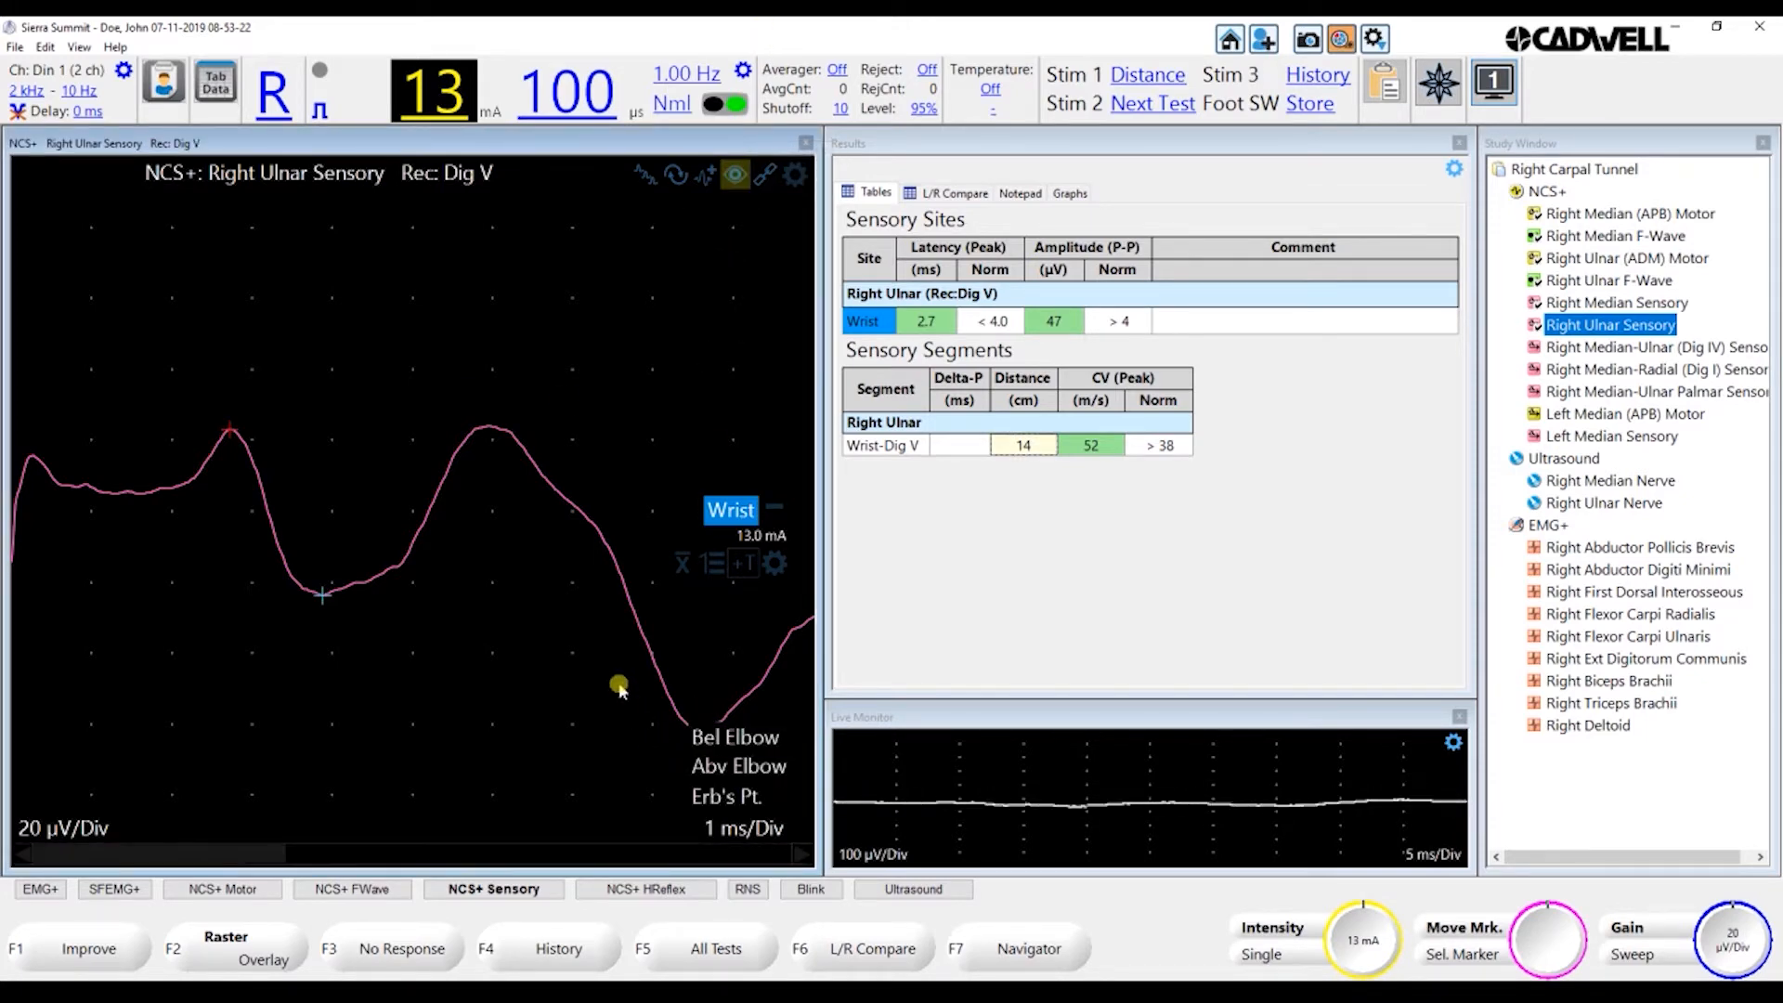
key(Down)
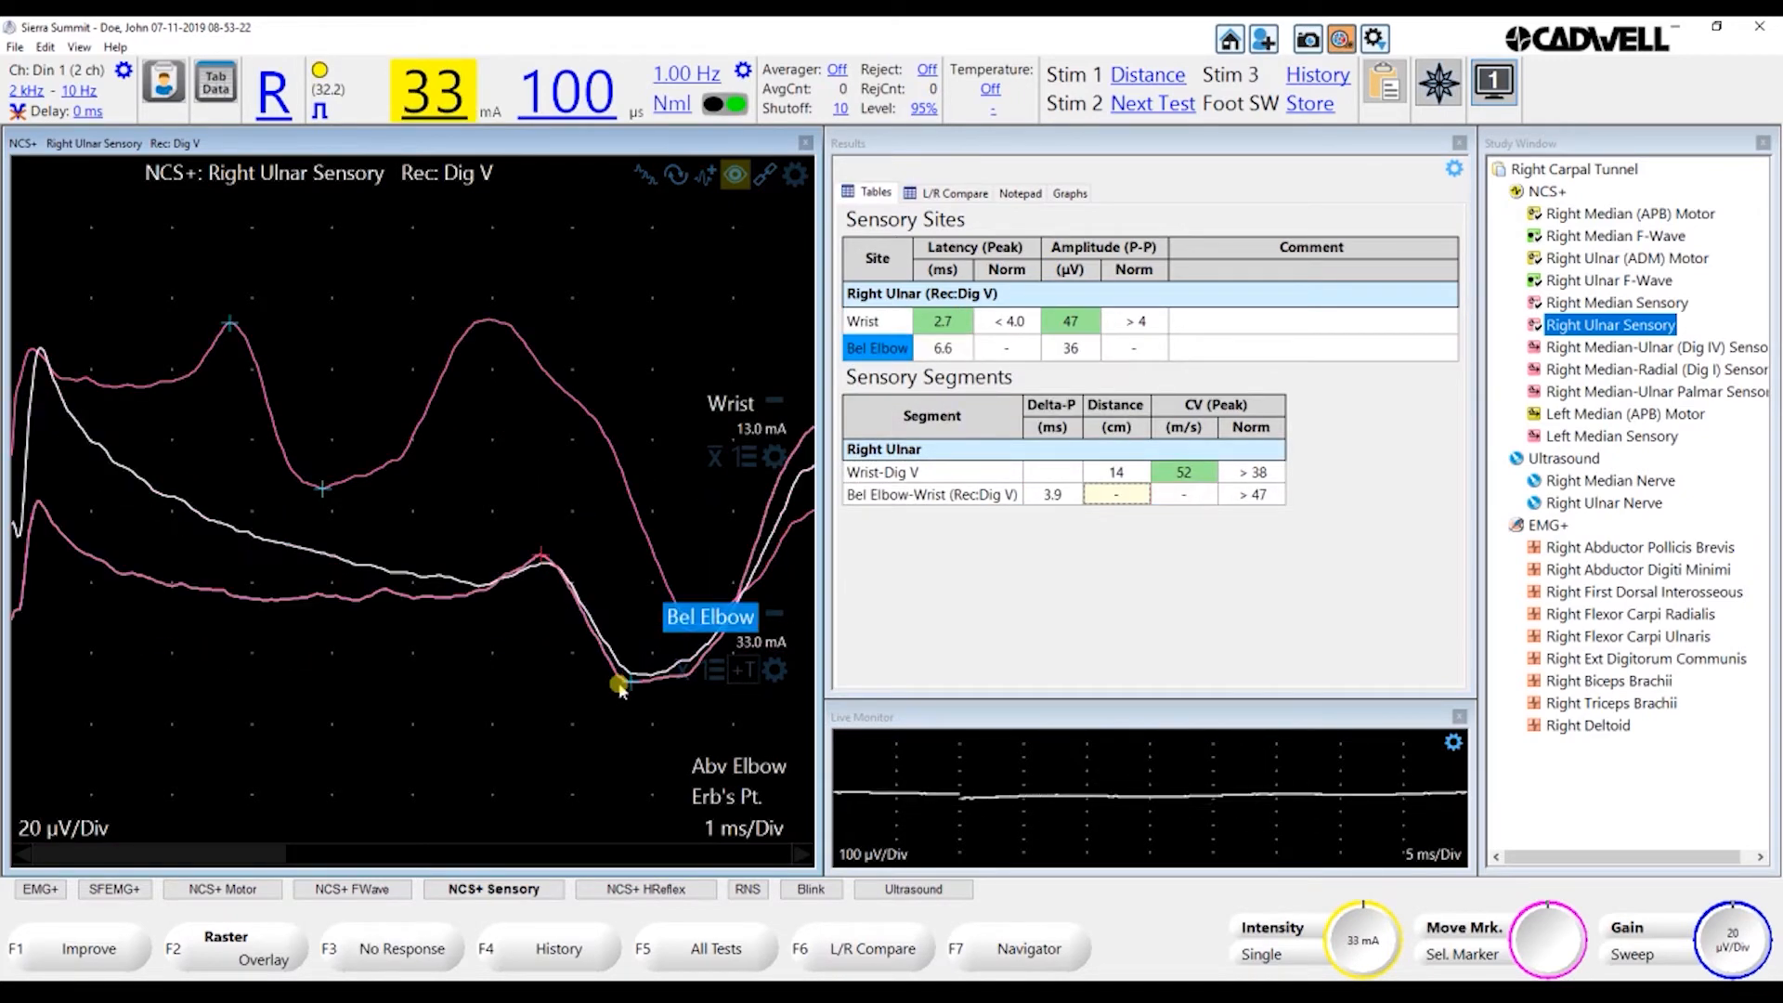
key(Return)
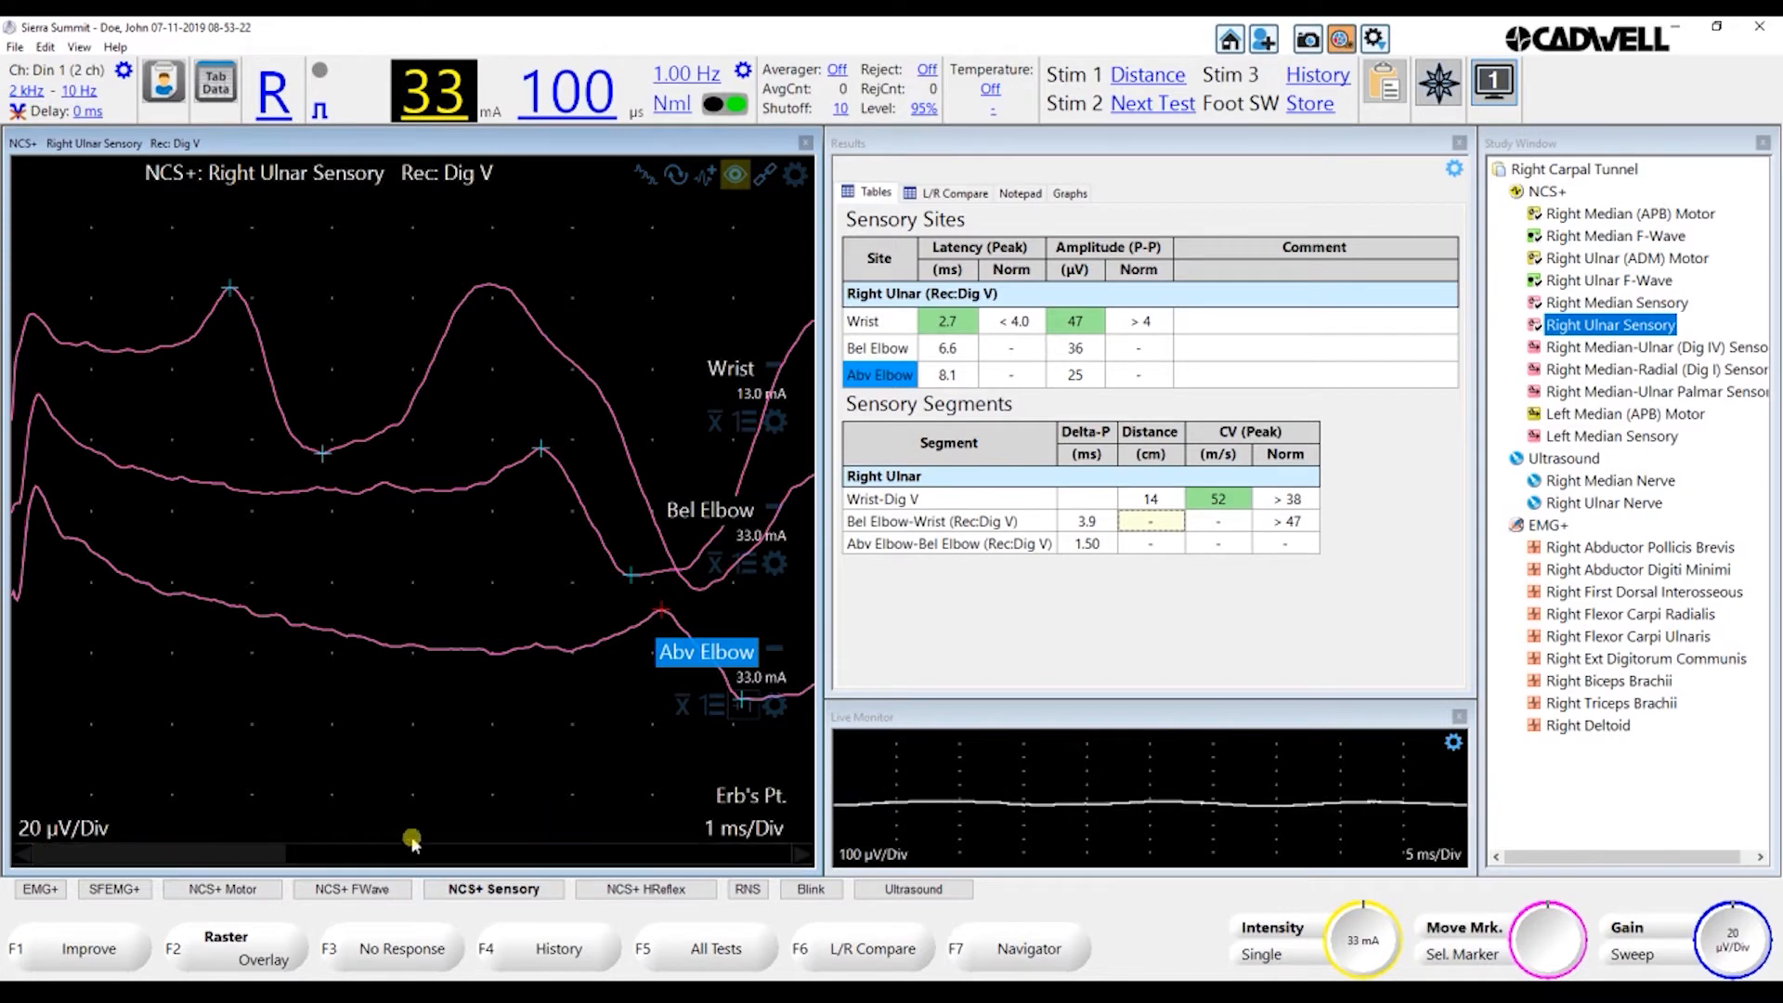
Set the ulnar sensory sweep to 1.5 ms/Div and keep the gain at 20 µV/Div
drag(247, 860, 152, 849)
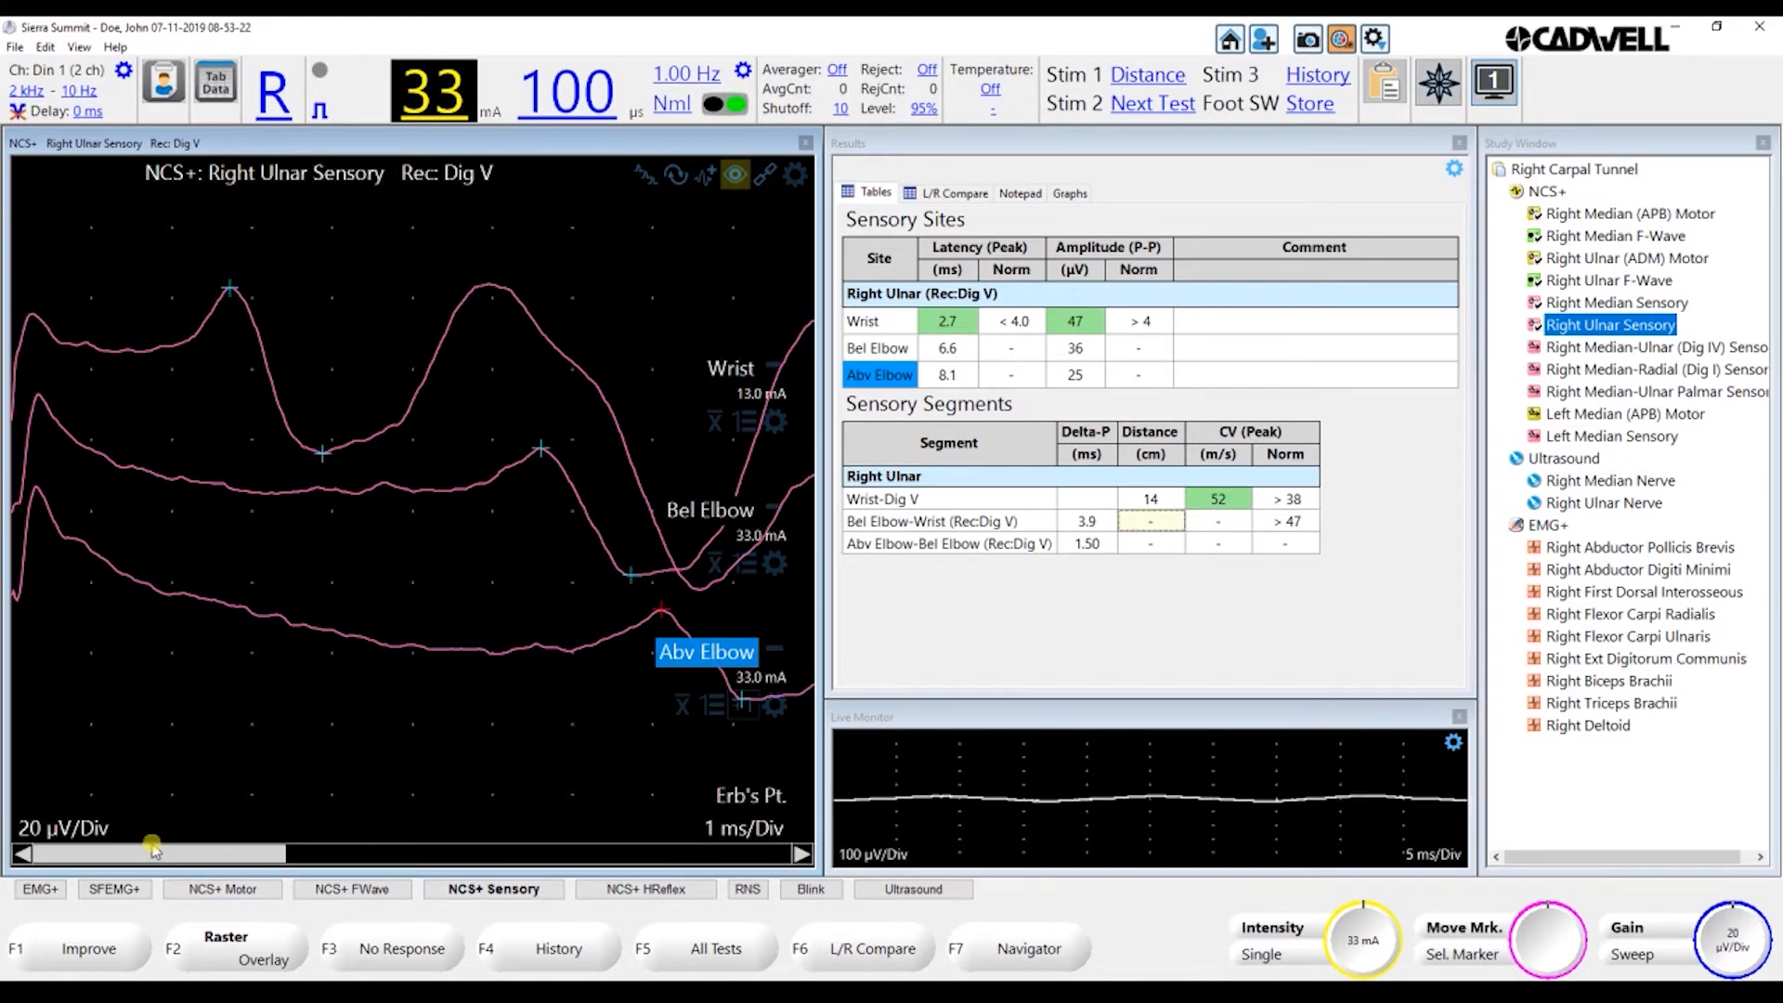
key(Down)
key(Up)
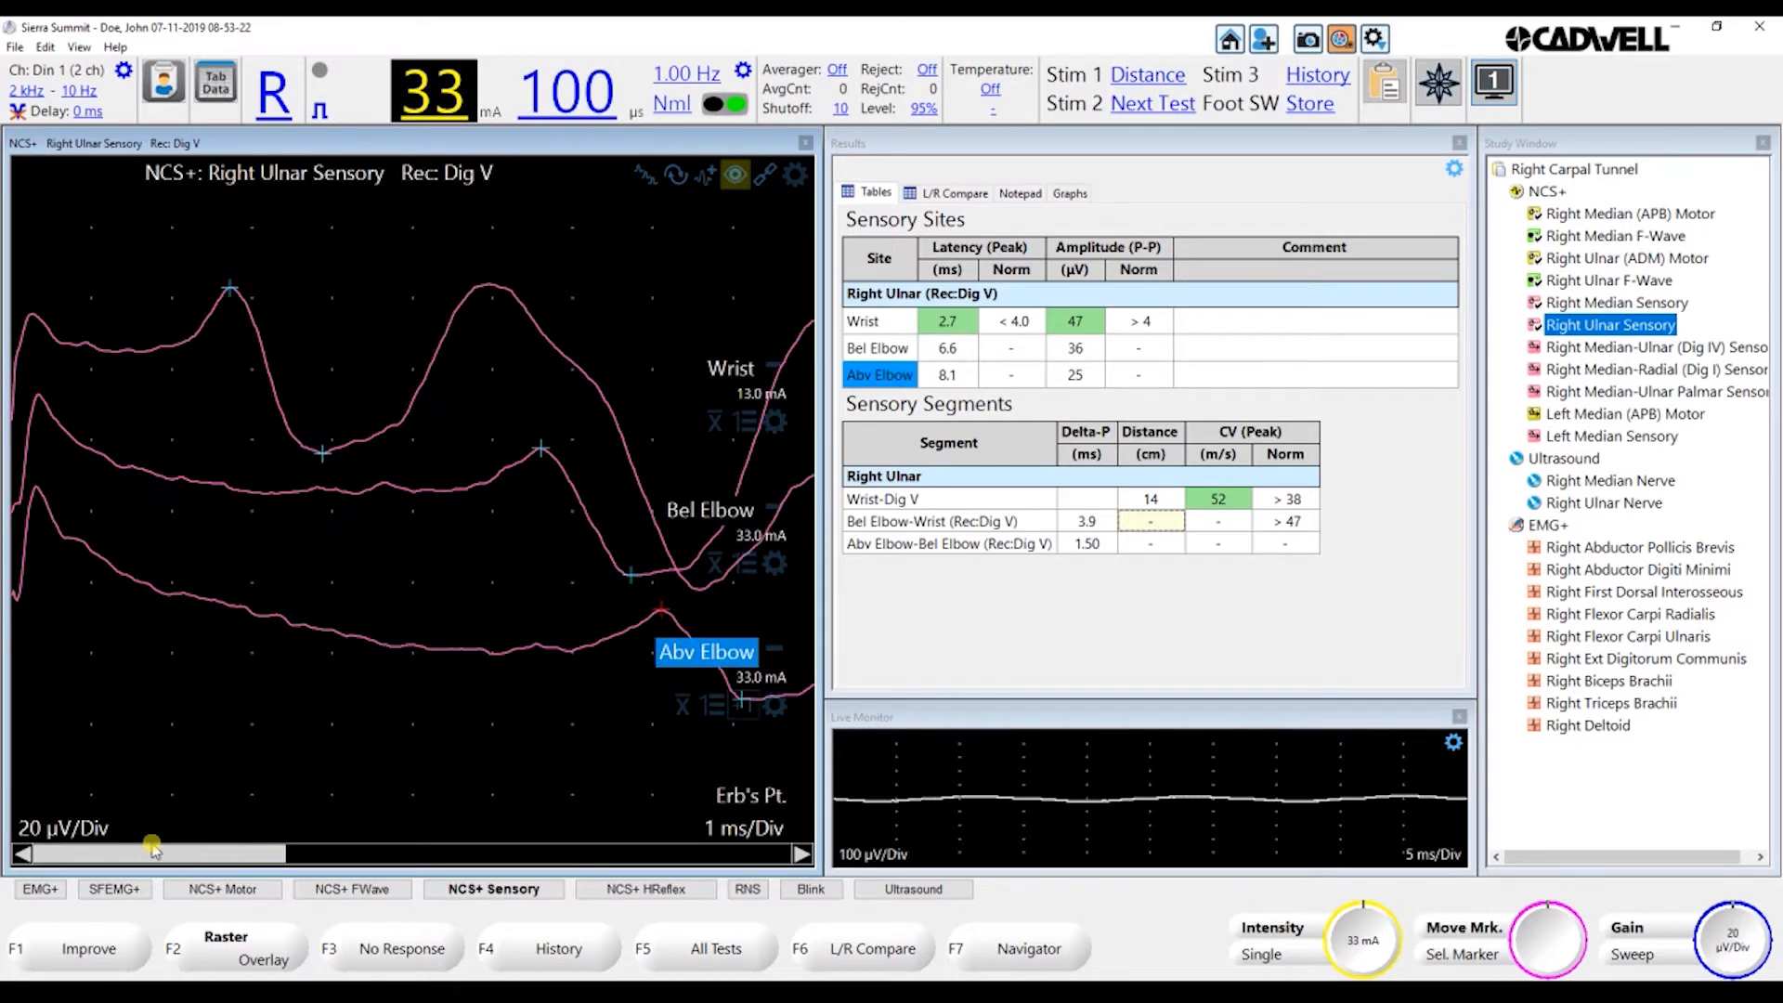
key(Down)
key(Right)
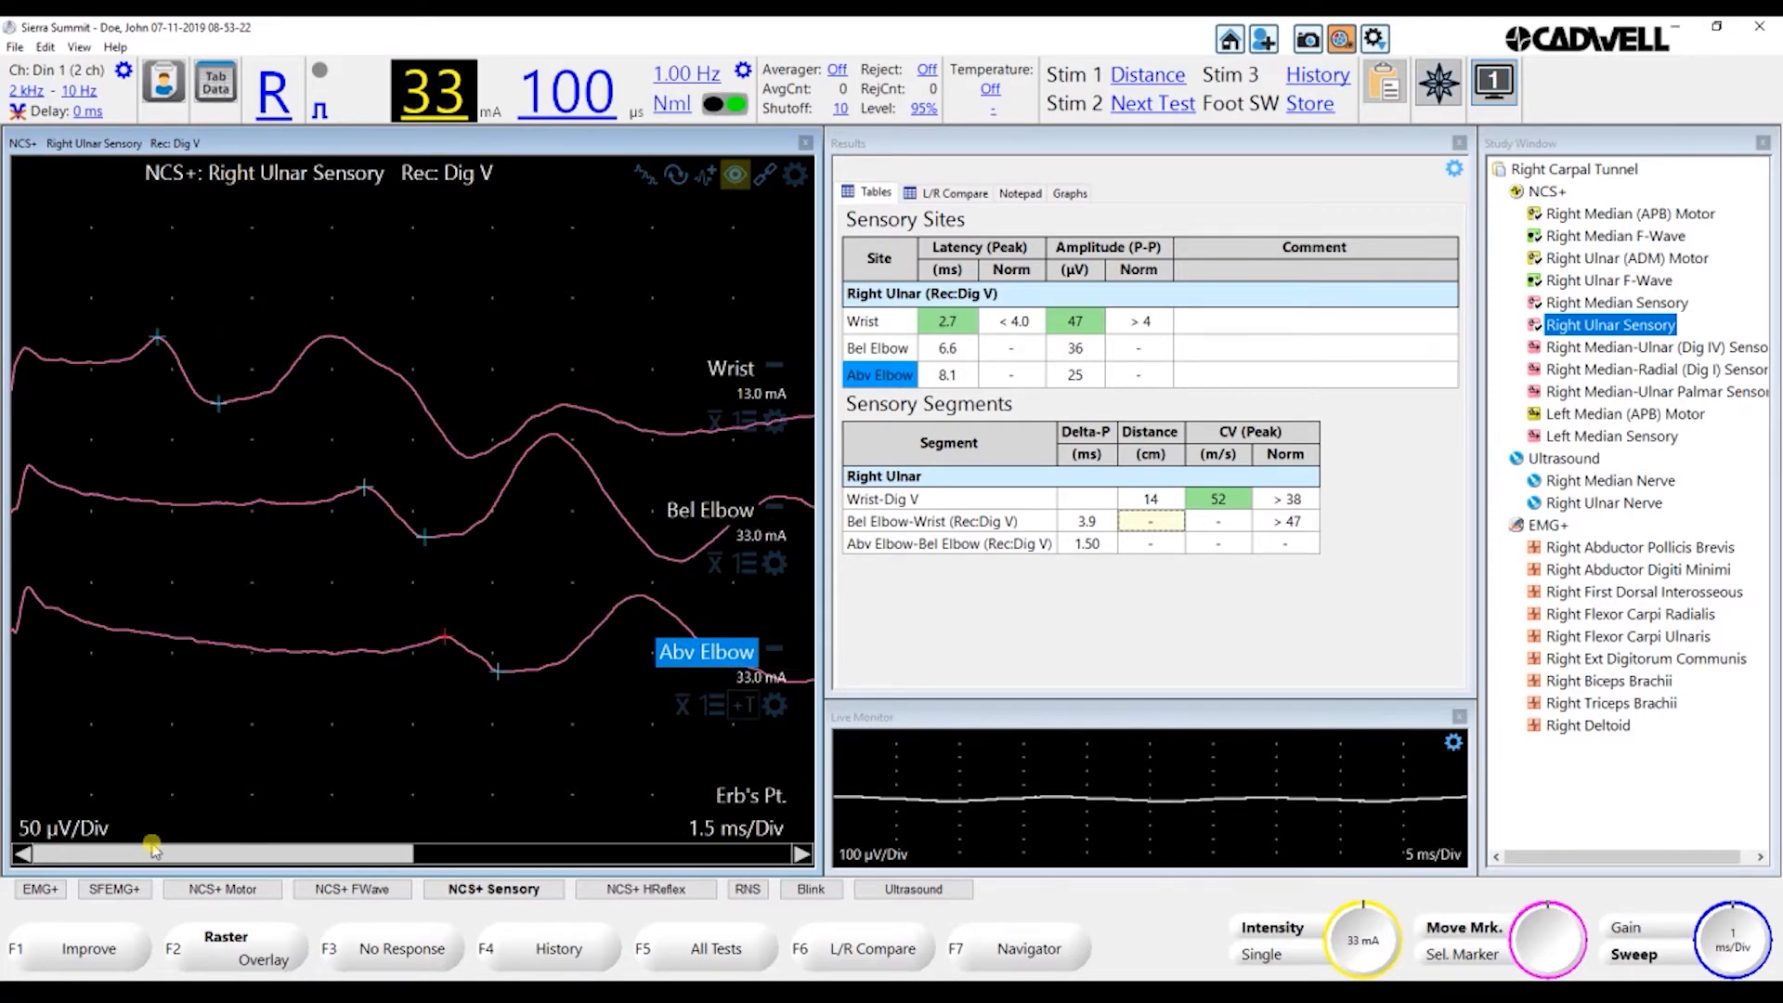
key(Left)
key(Up)
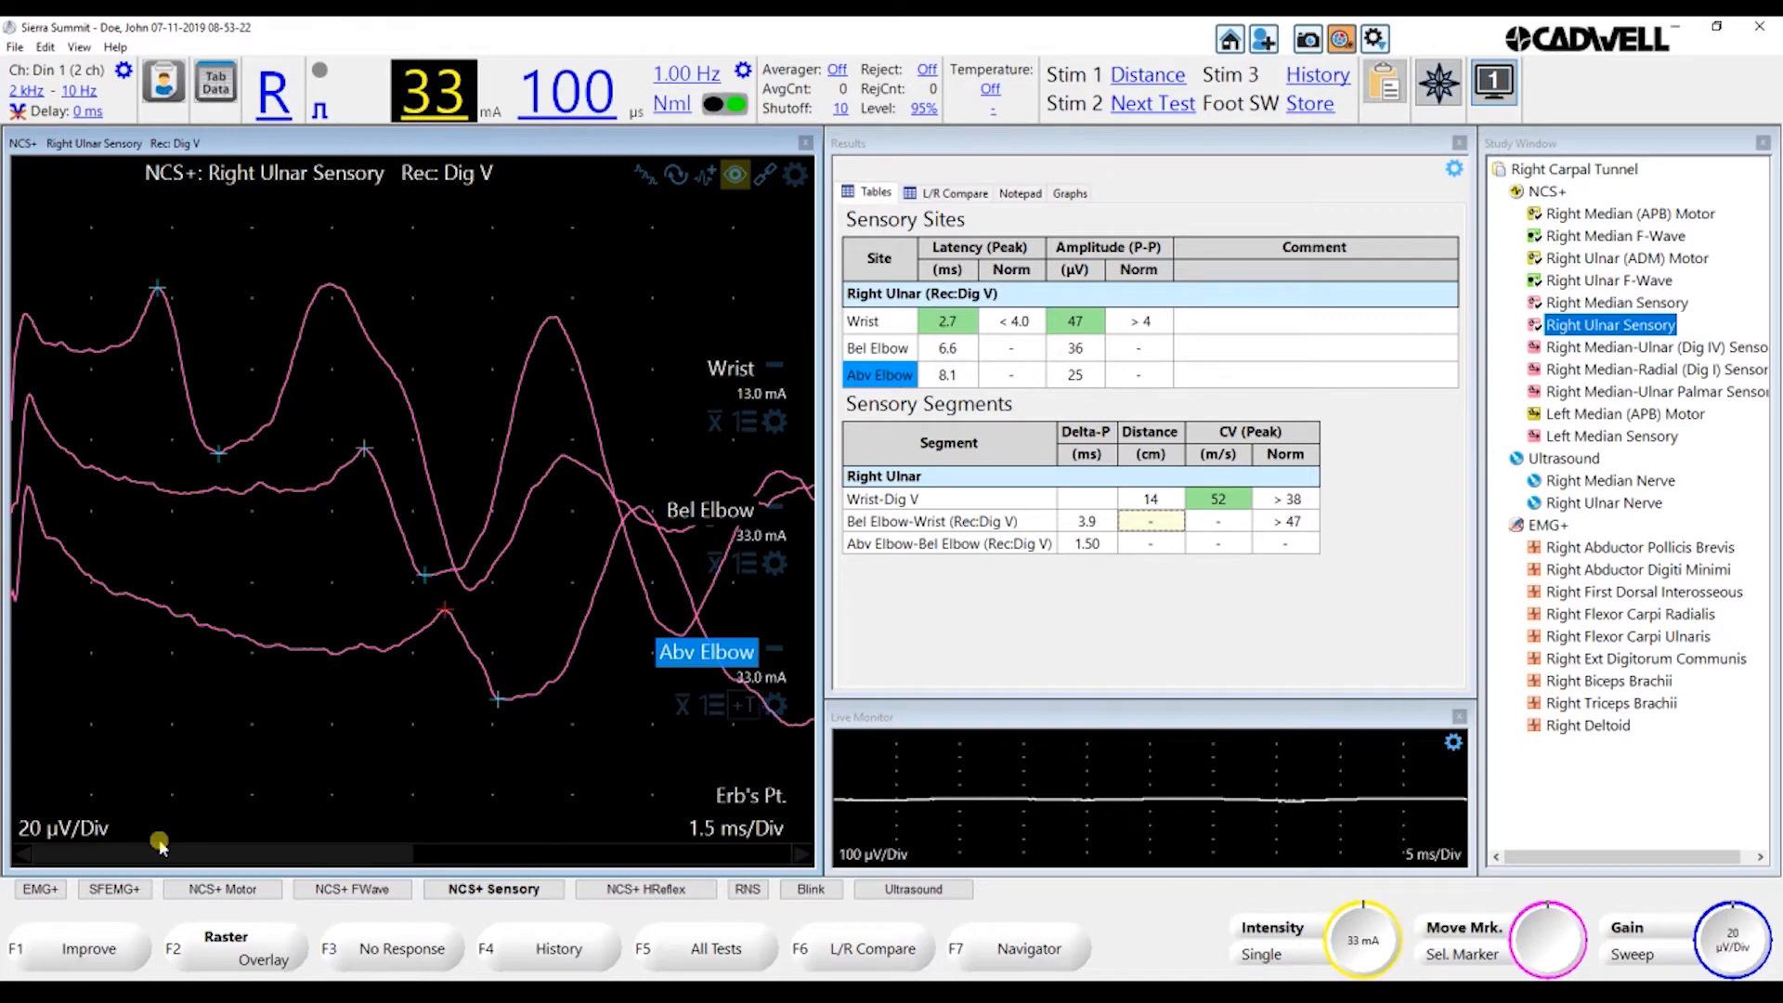
Set the Bel Elbow-Wrist segment distance to 20 cm
text(d12.5)
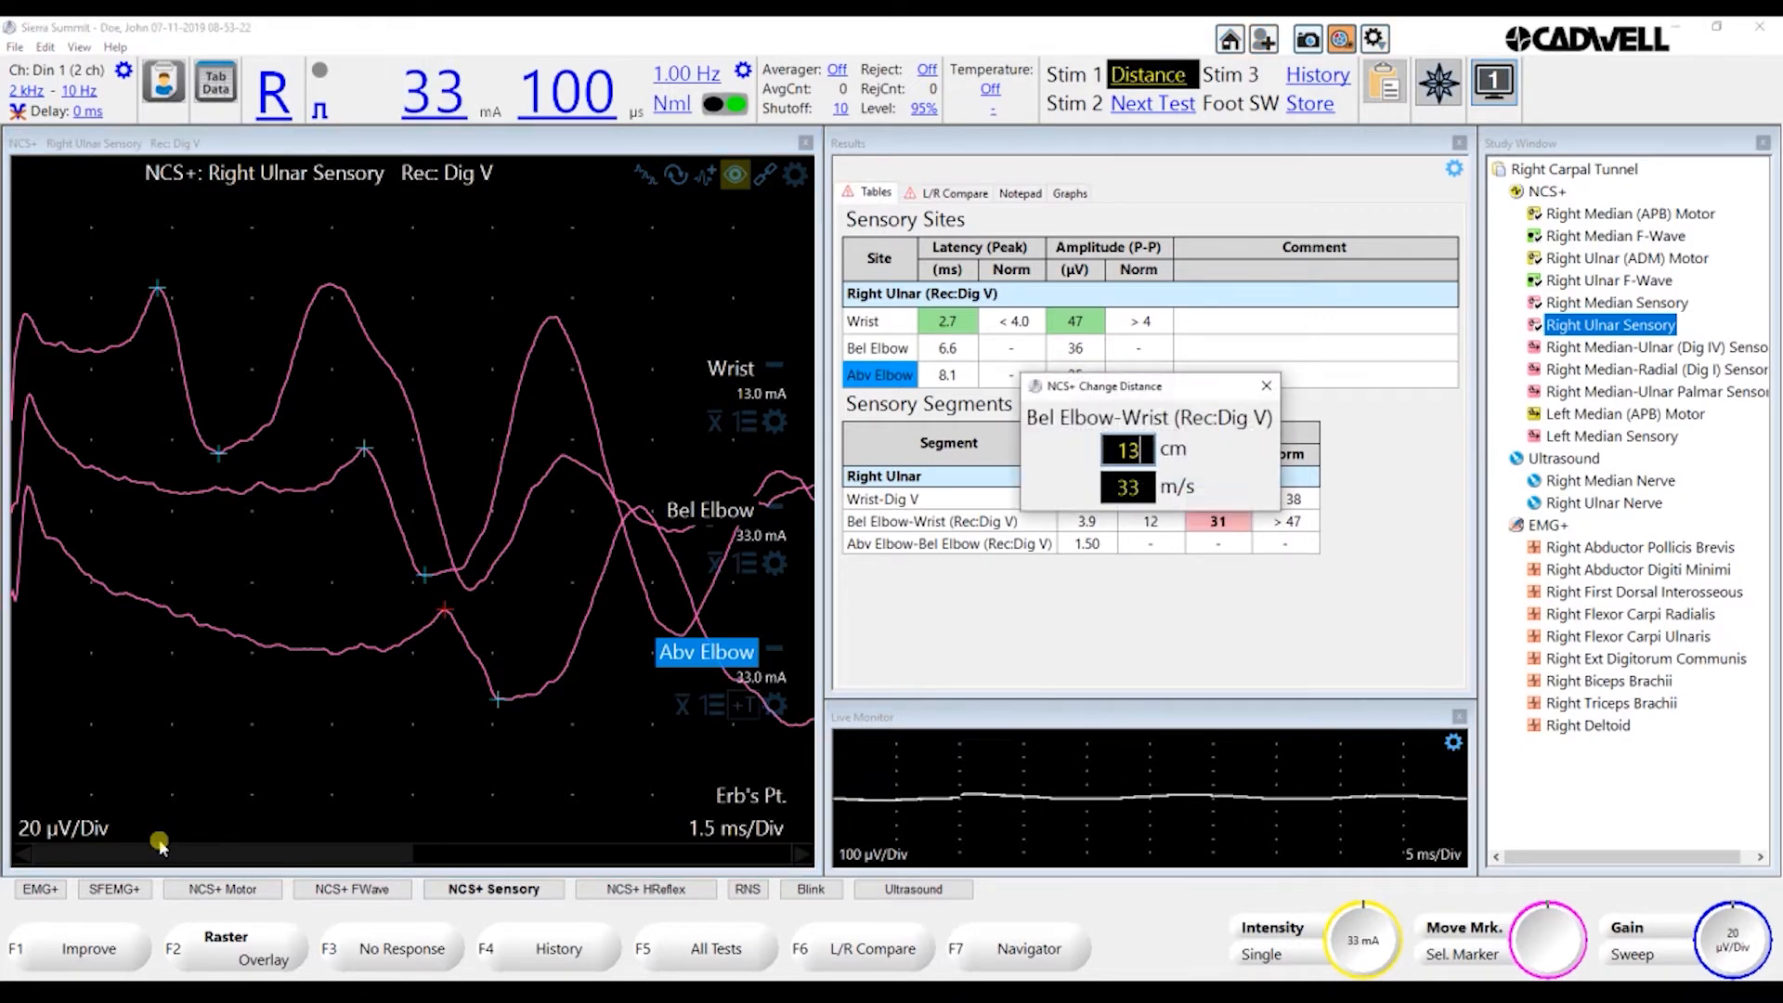
key(BackSpace)
key(BackSpace)
key(BackSpace)
key(BackSpace)
text(13.5)
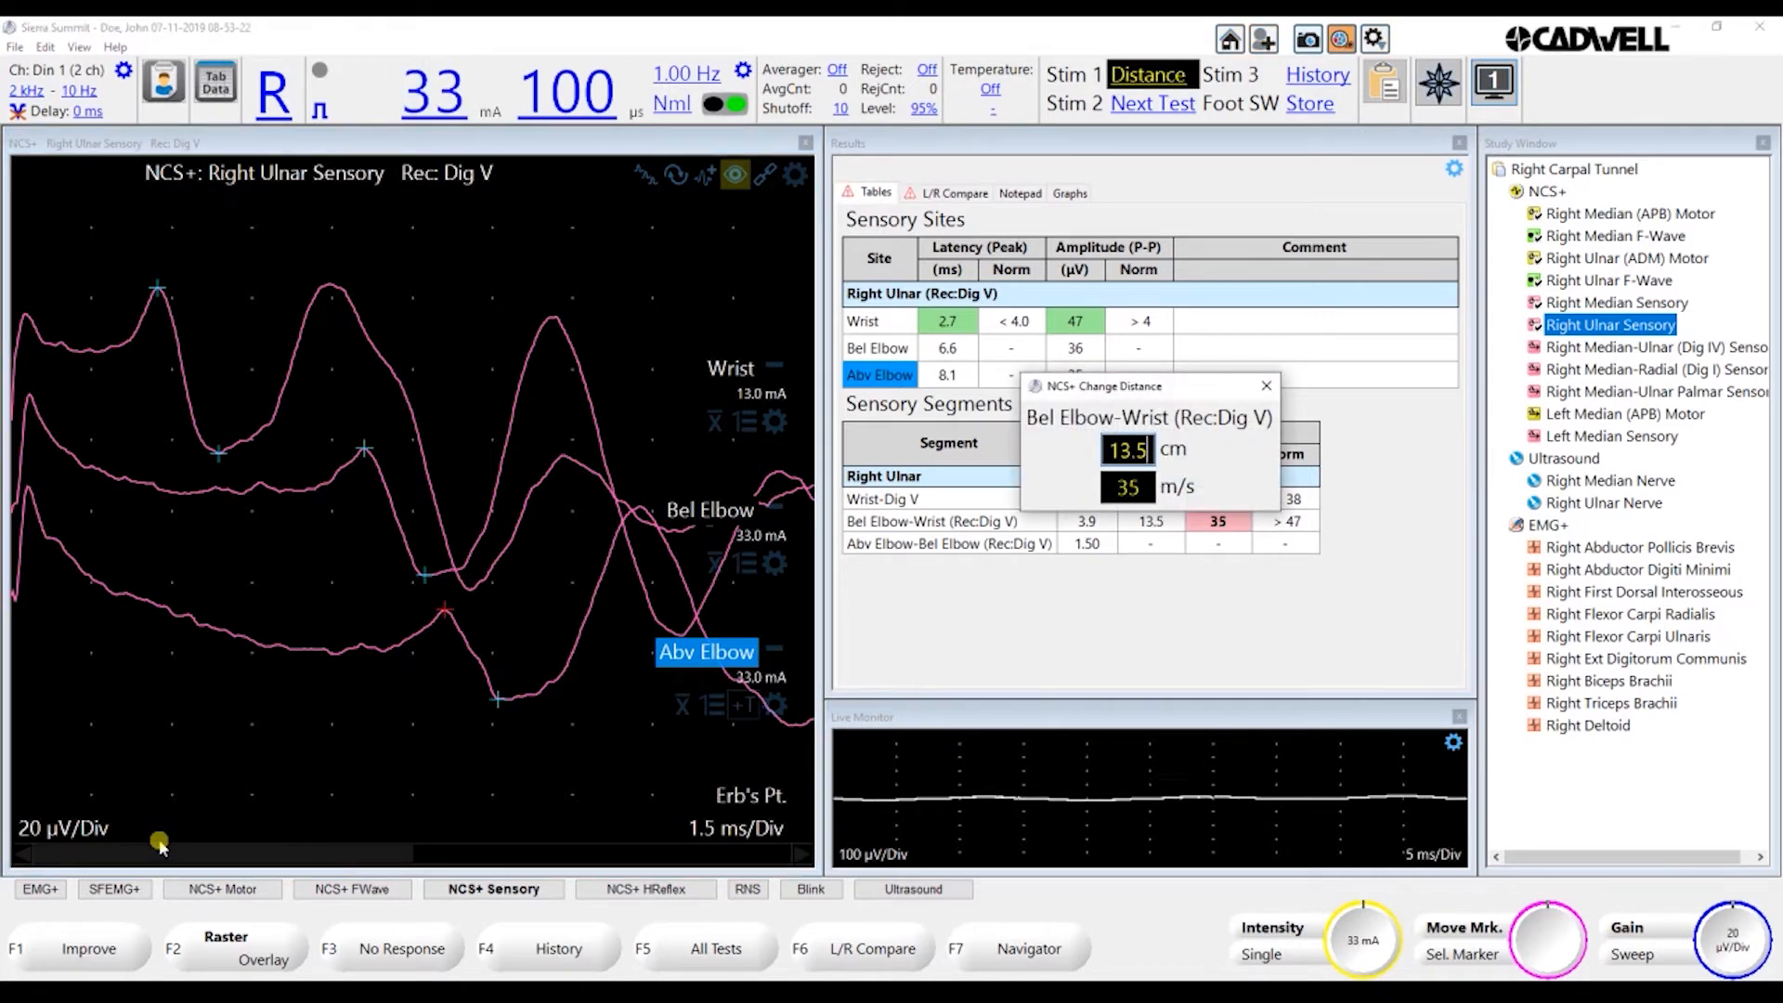
key(BackSpace)
key(BackSpace)
key(BackSpace)
key(BackSpace)
text(20)
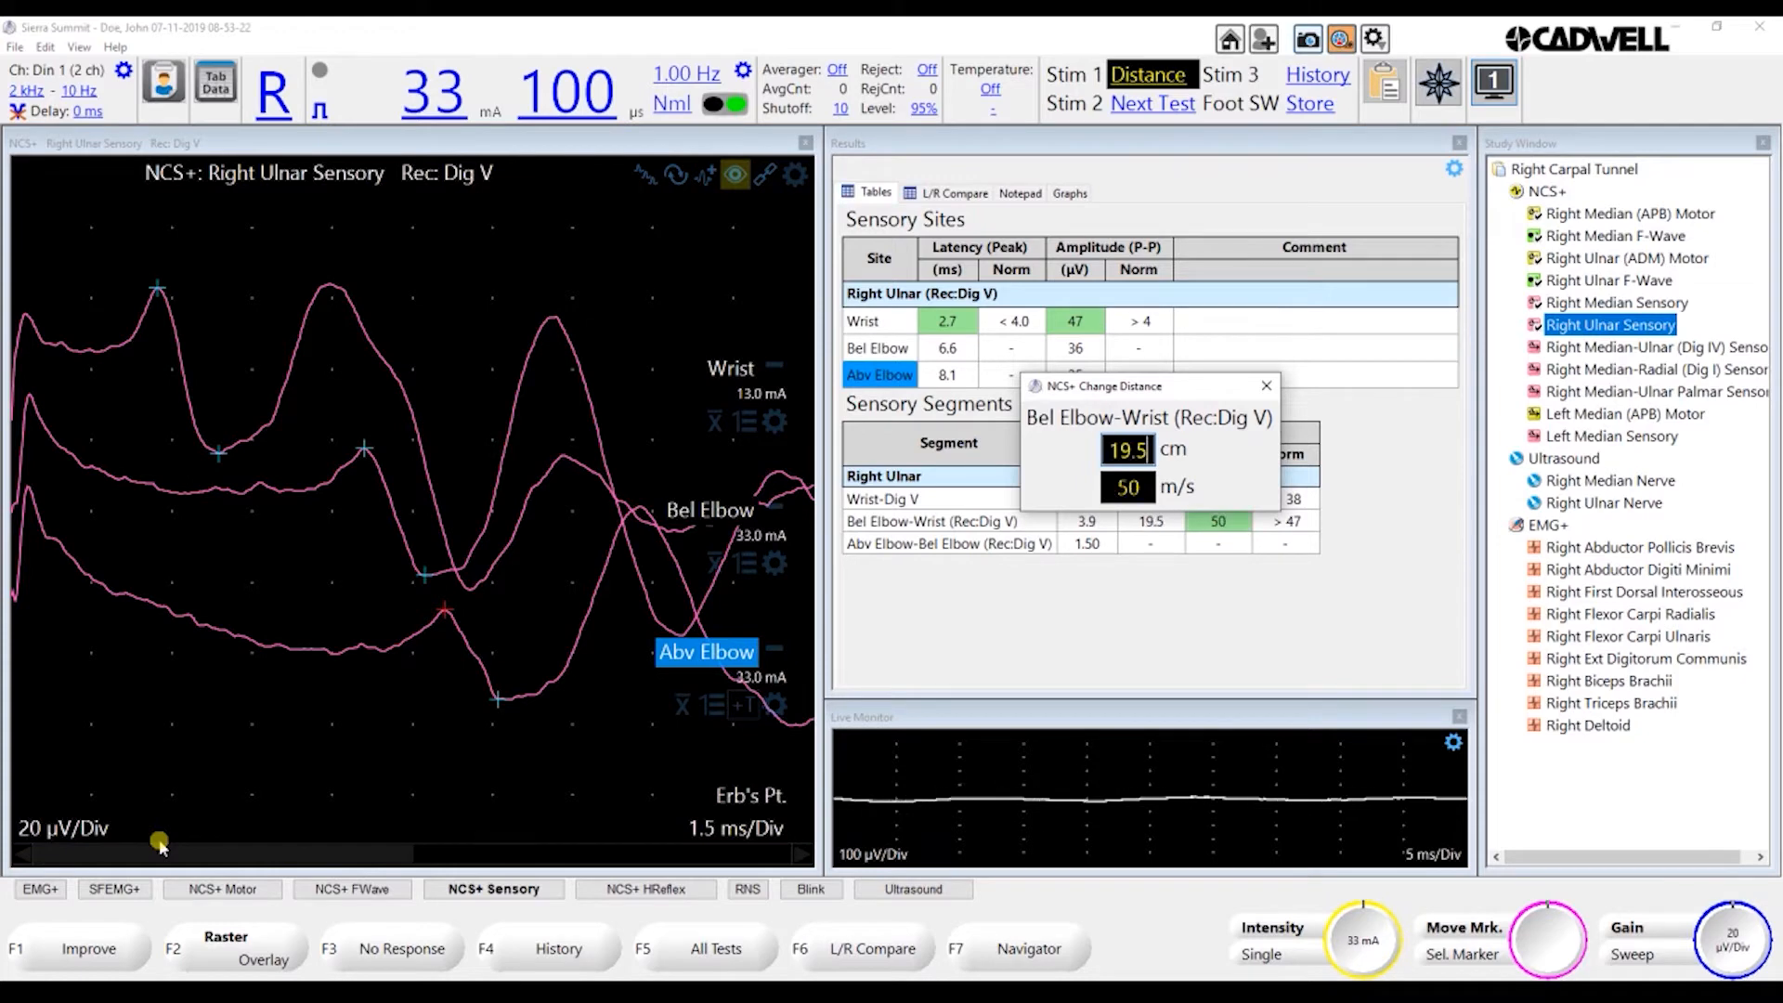
key(Return)
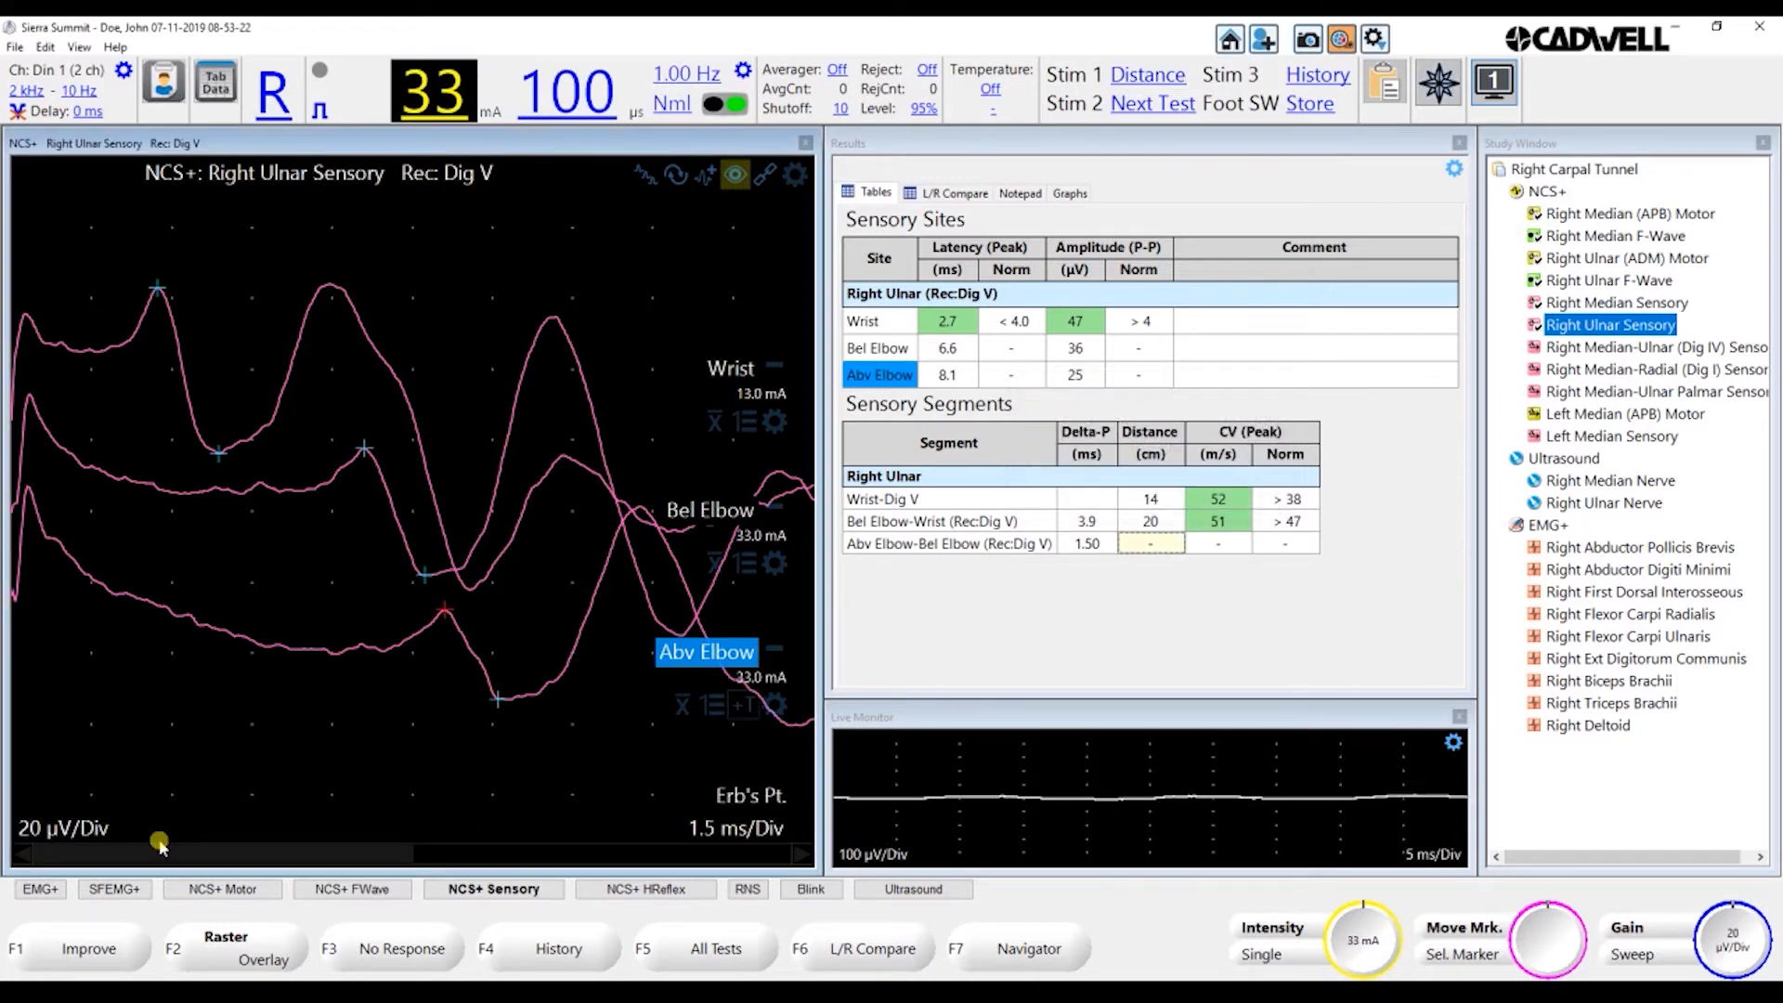
Set the Abv Elbow-Bel Elbow segment distance to 10.5 cm
text(9)
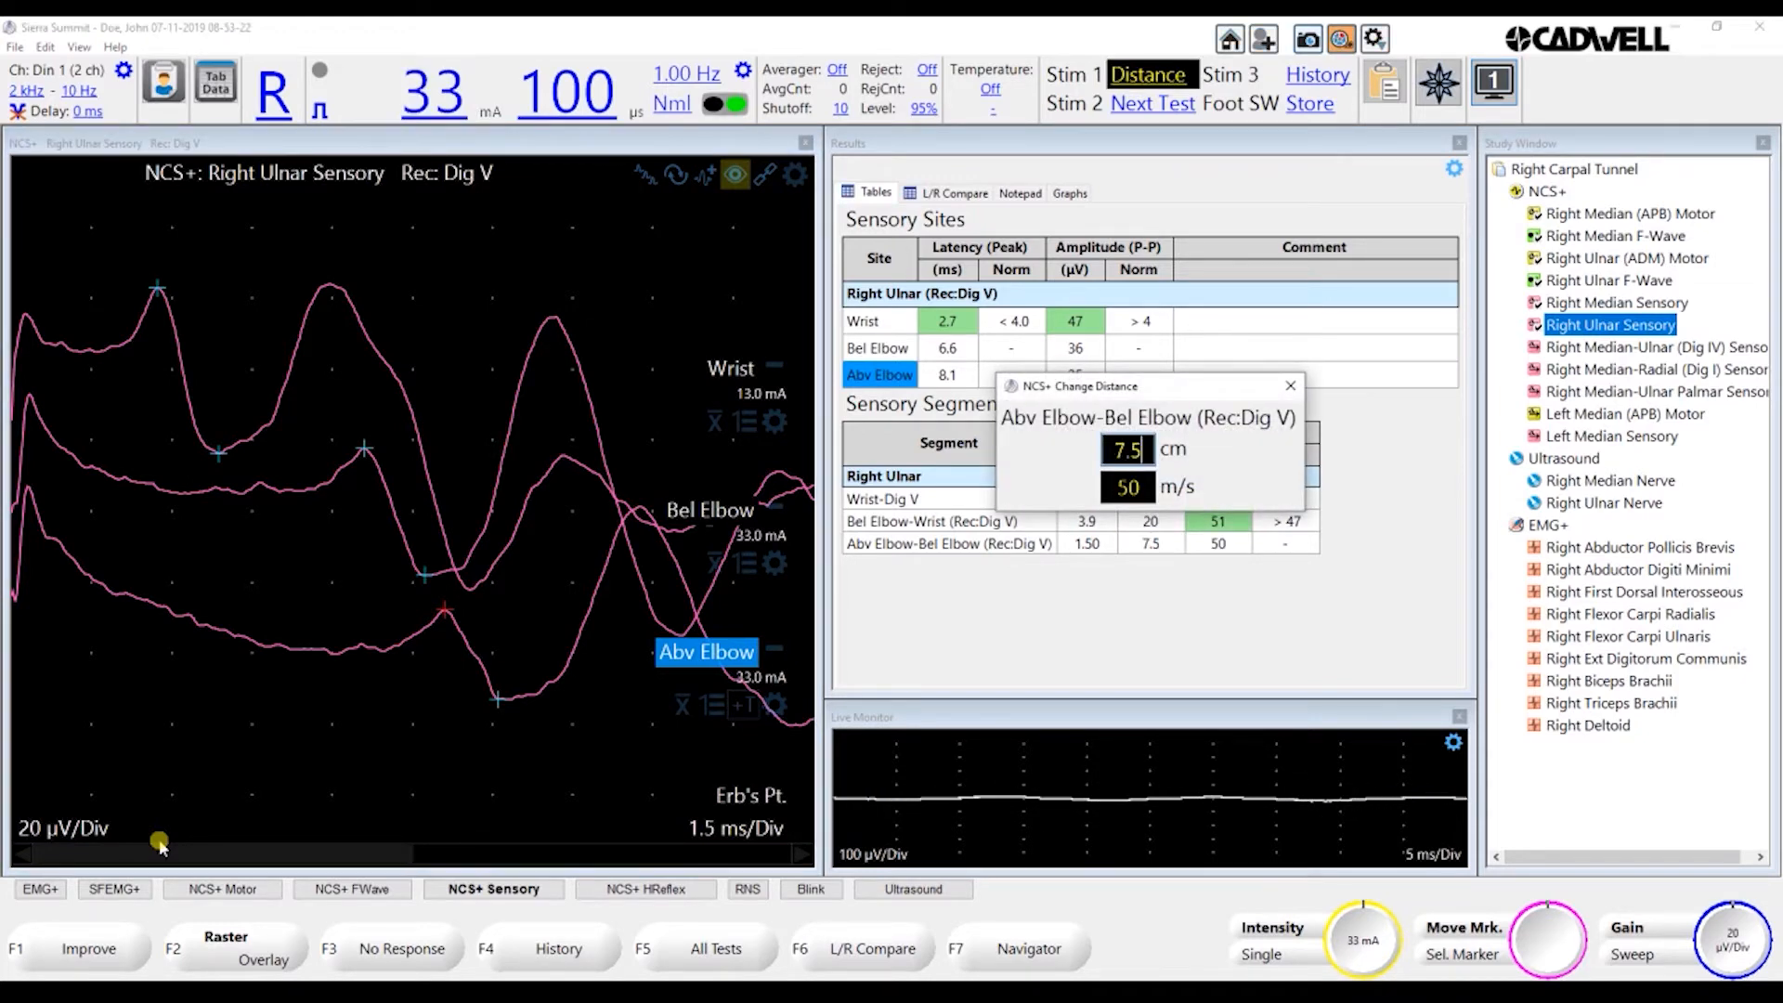
key(BackSpace)
text(10.5)
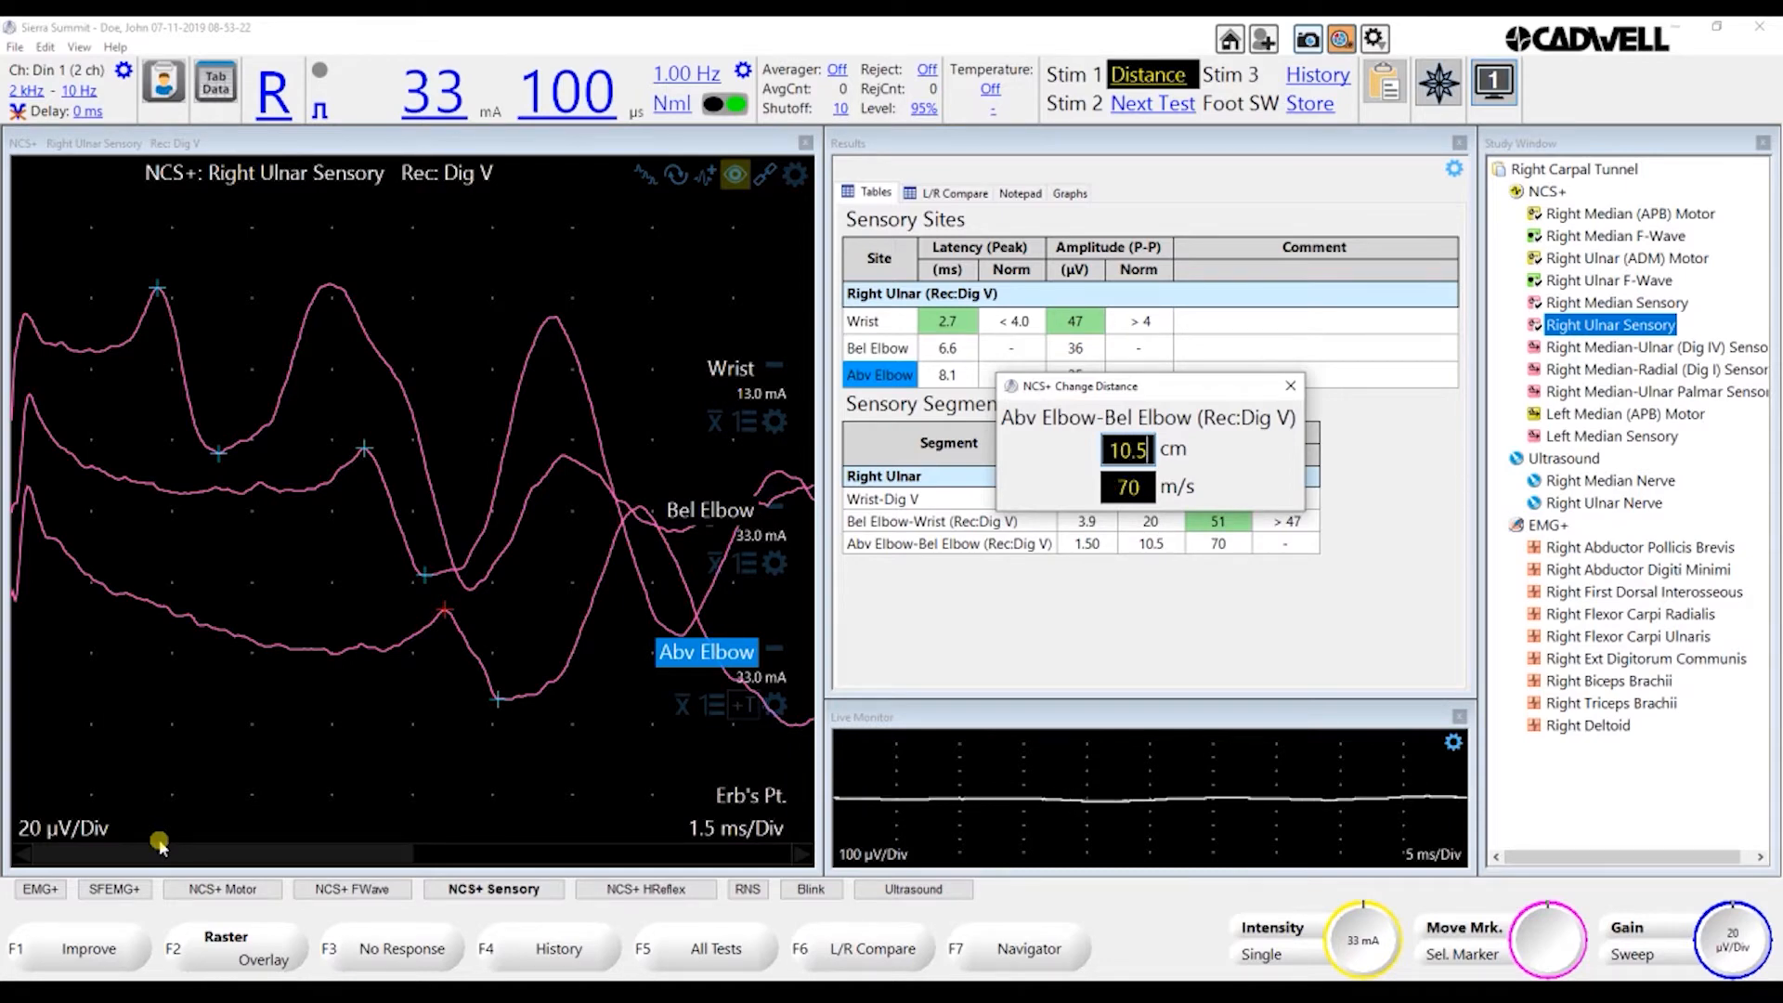
key(Return)
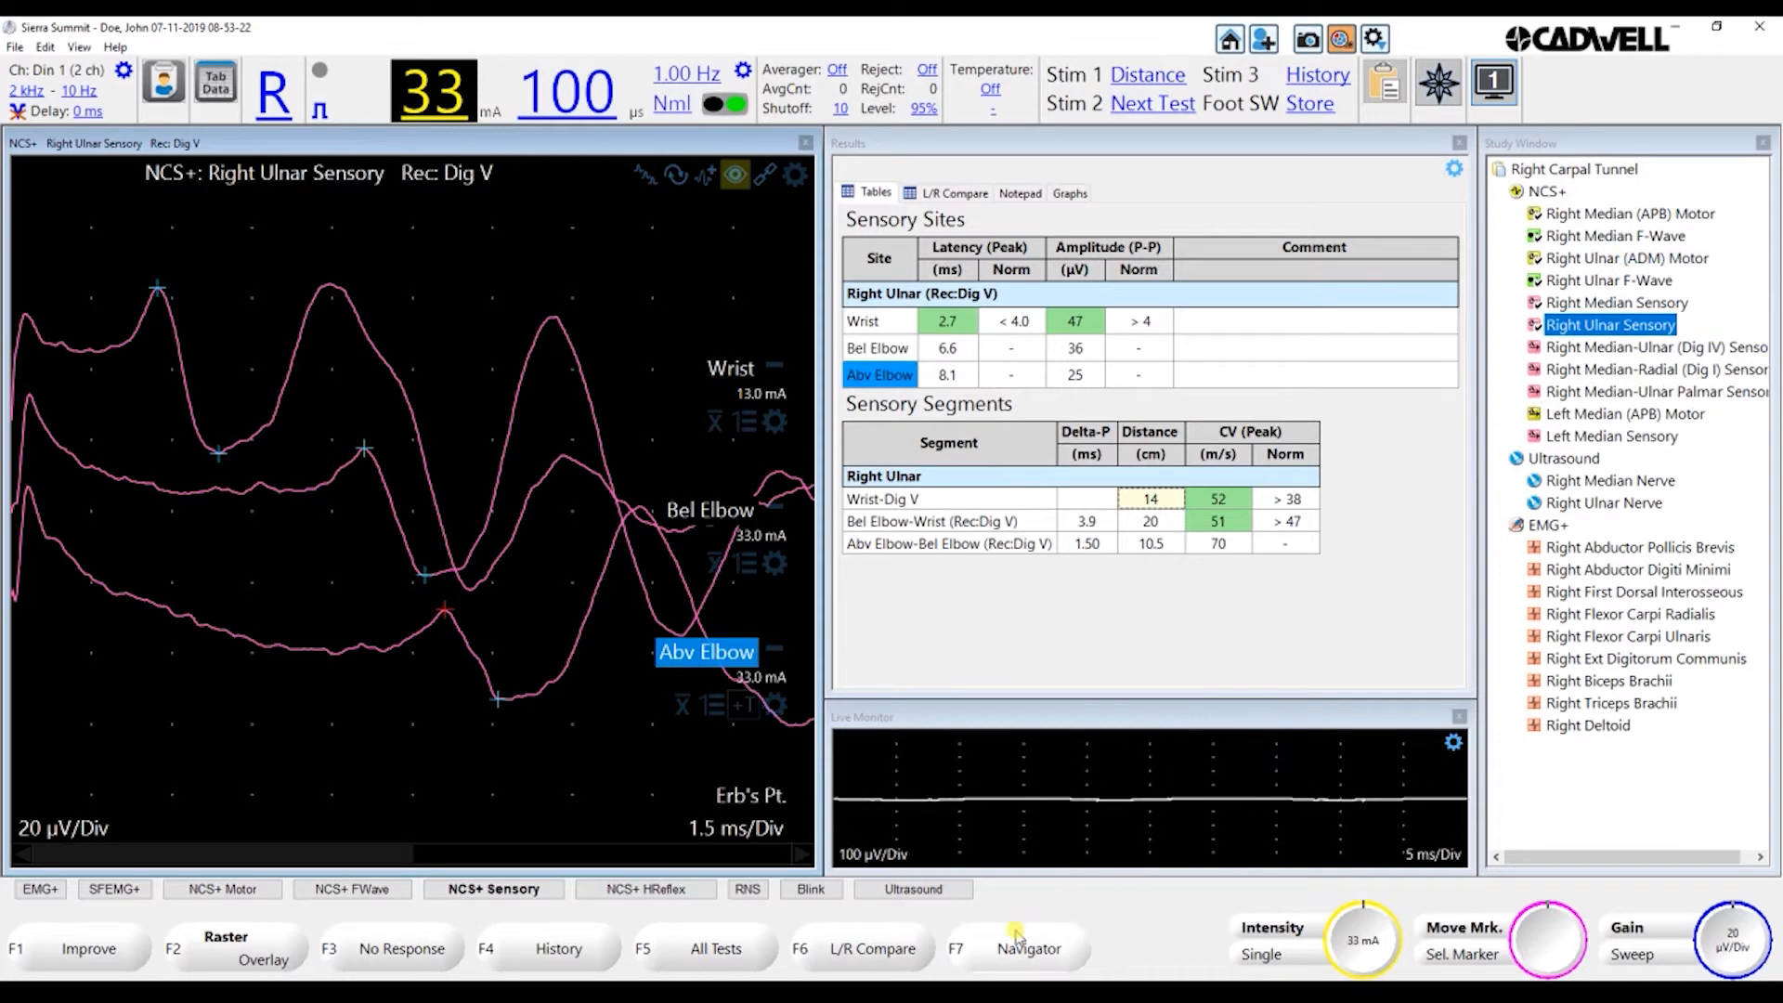
Add the Median (with F) combination test to the study for the left side through the Navigator
click(1027, 961)
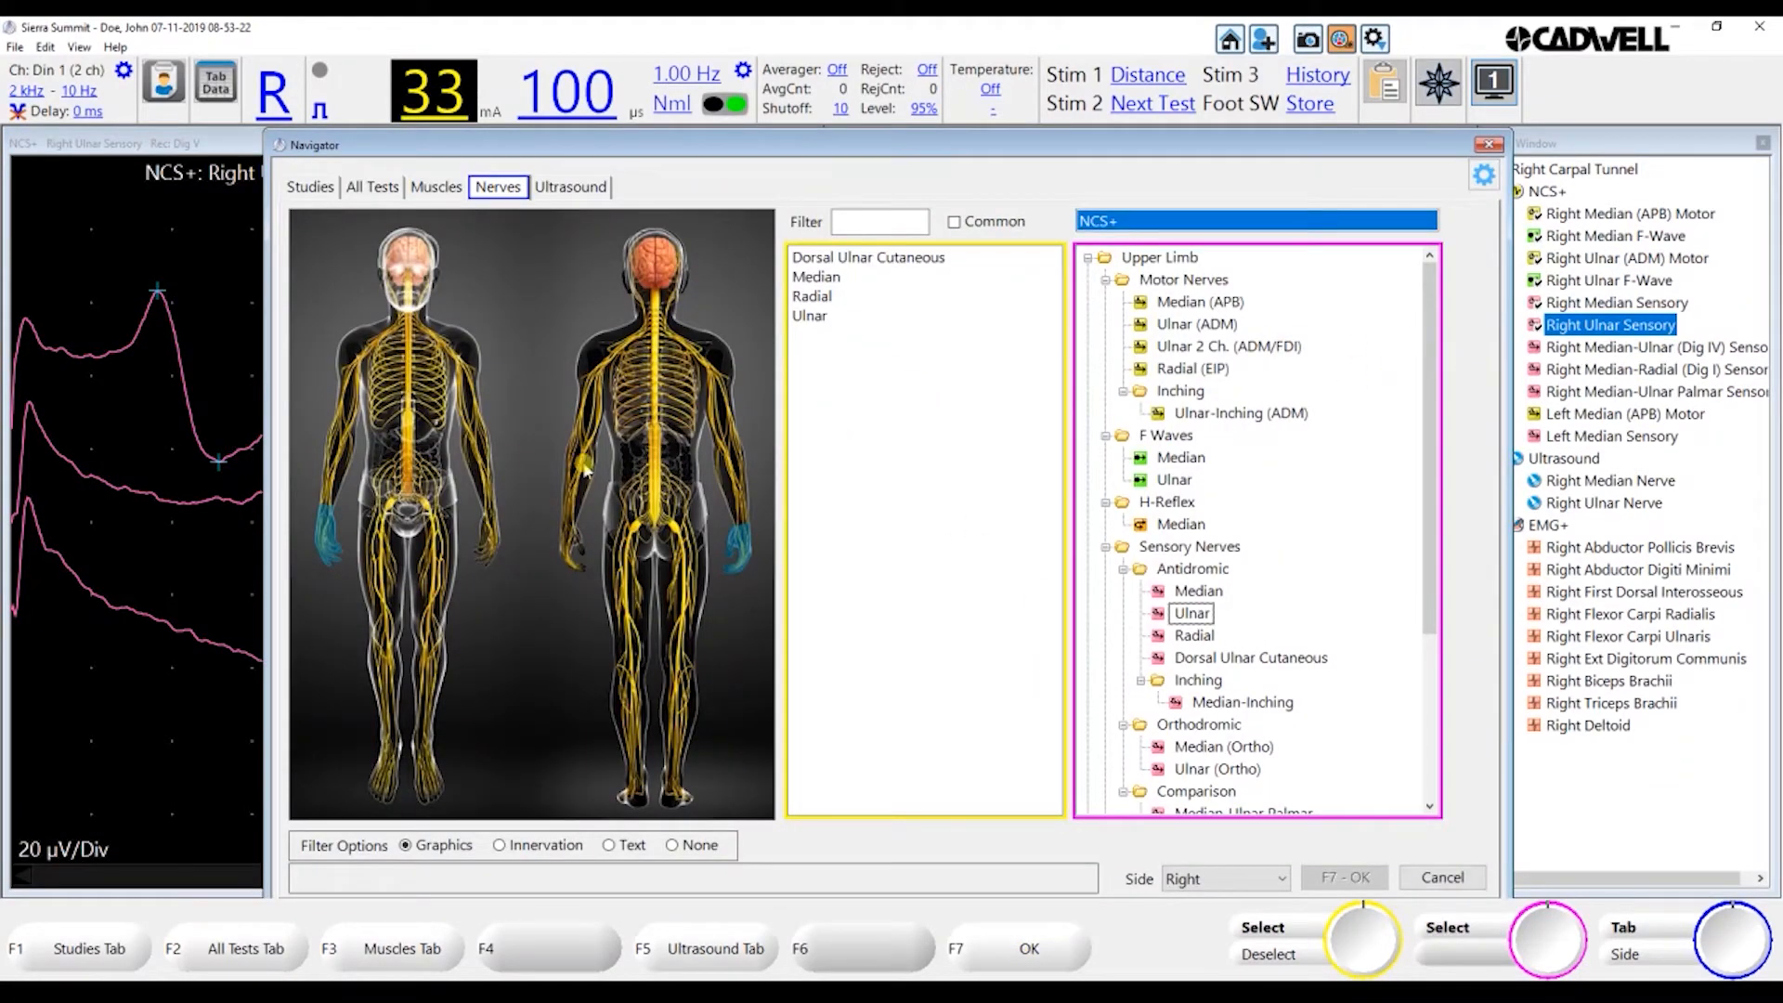
click(564, 313)
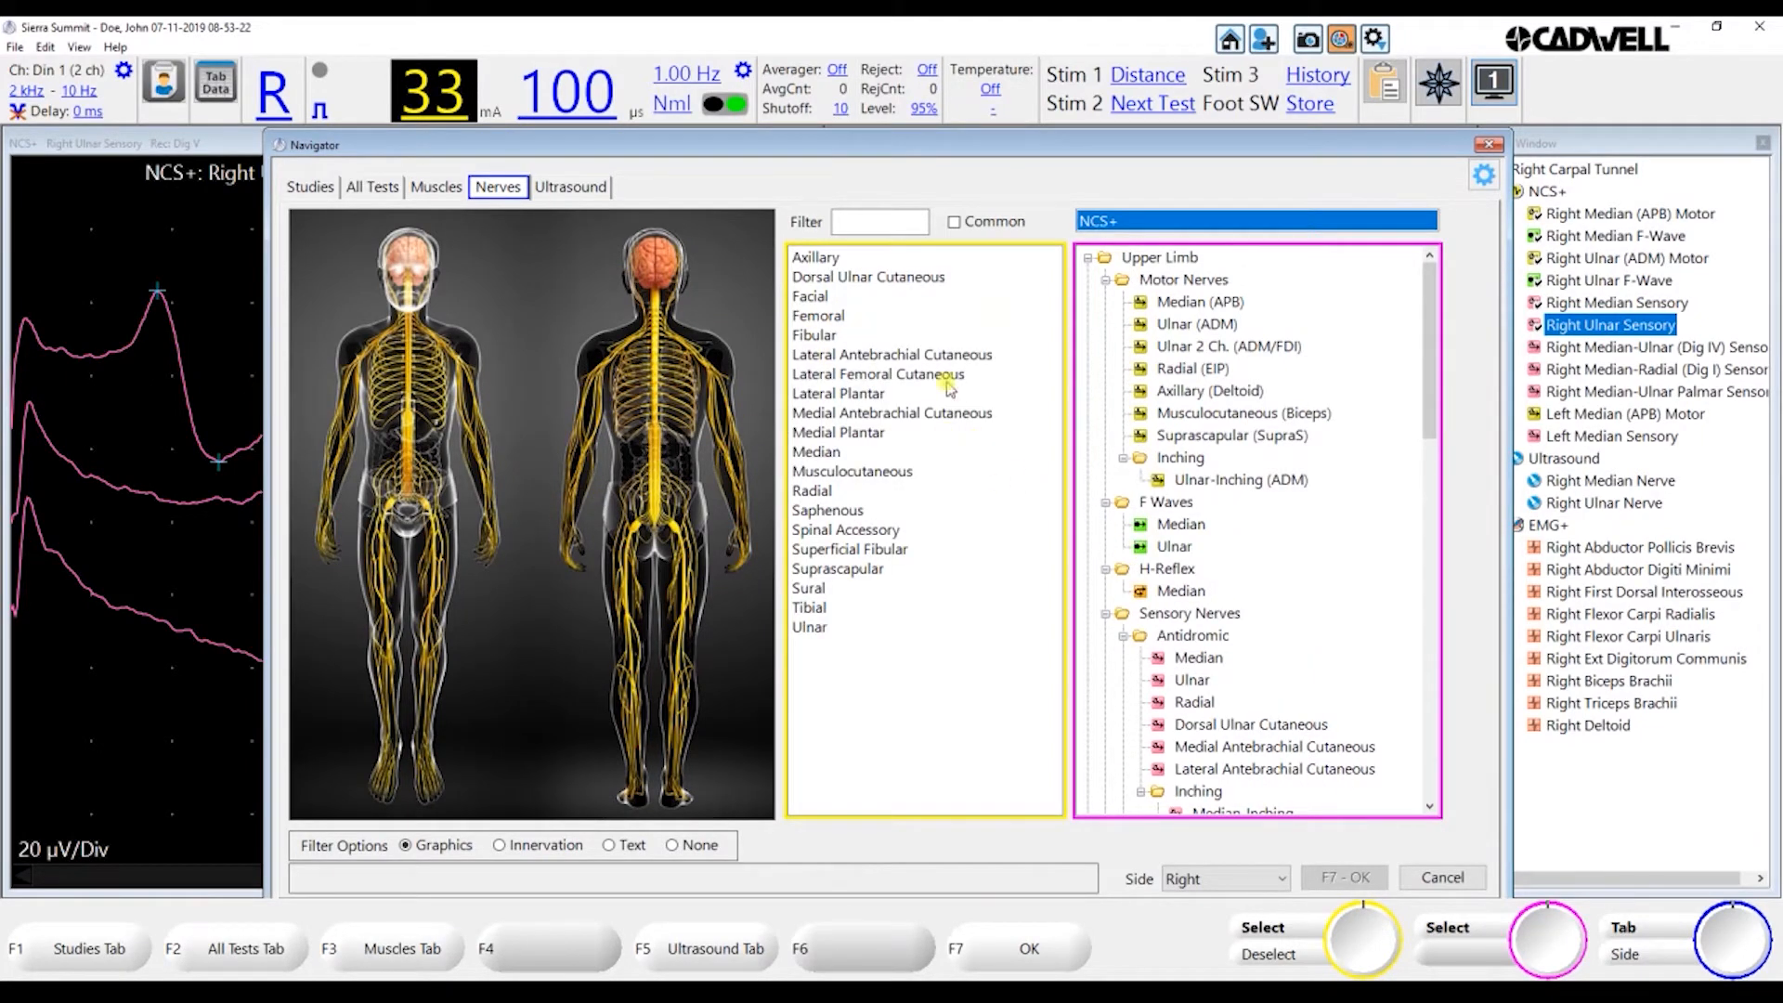
click(908, 451)
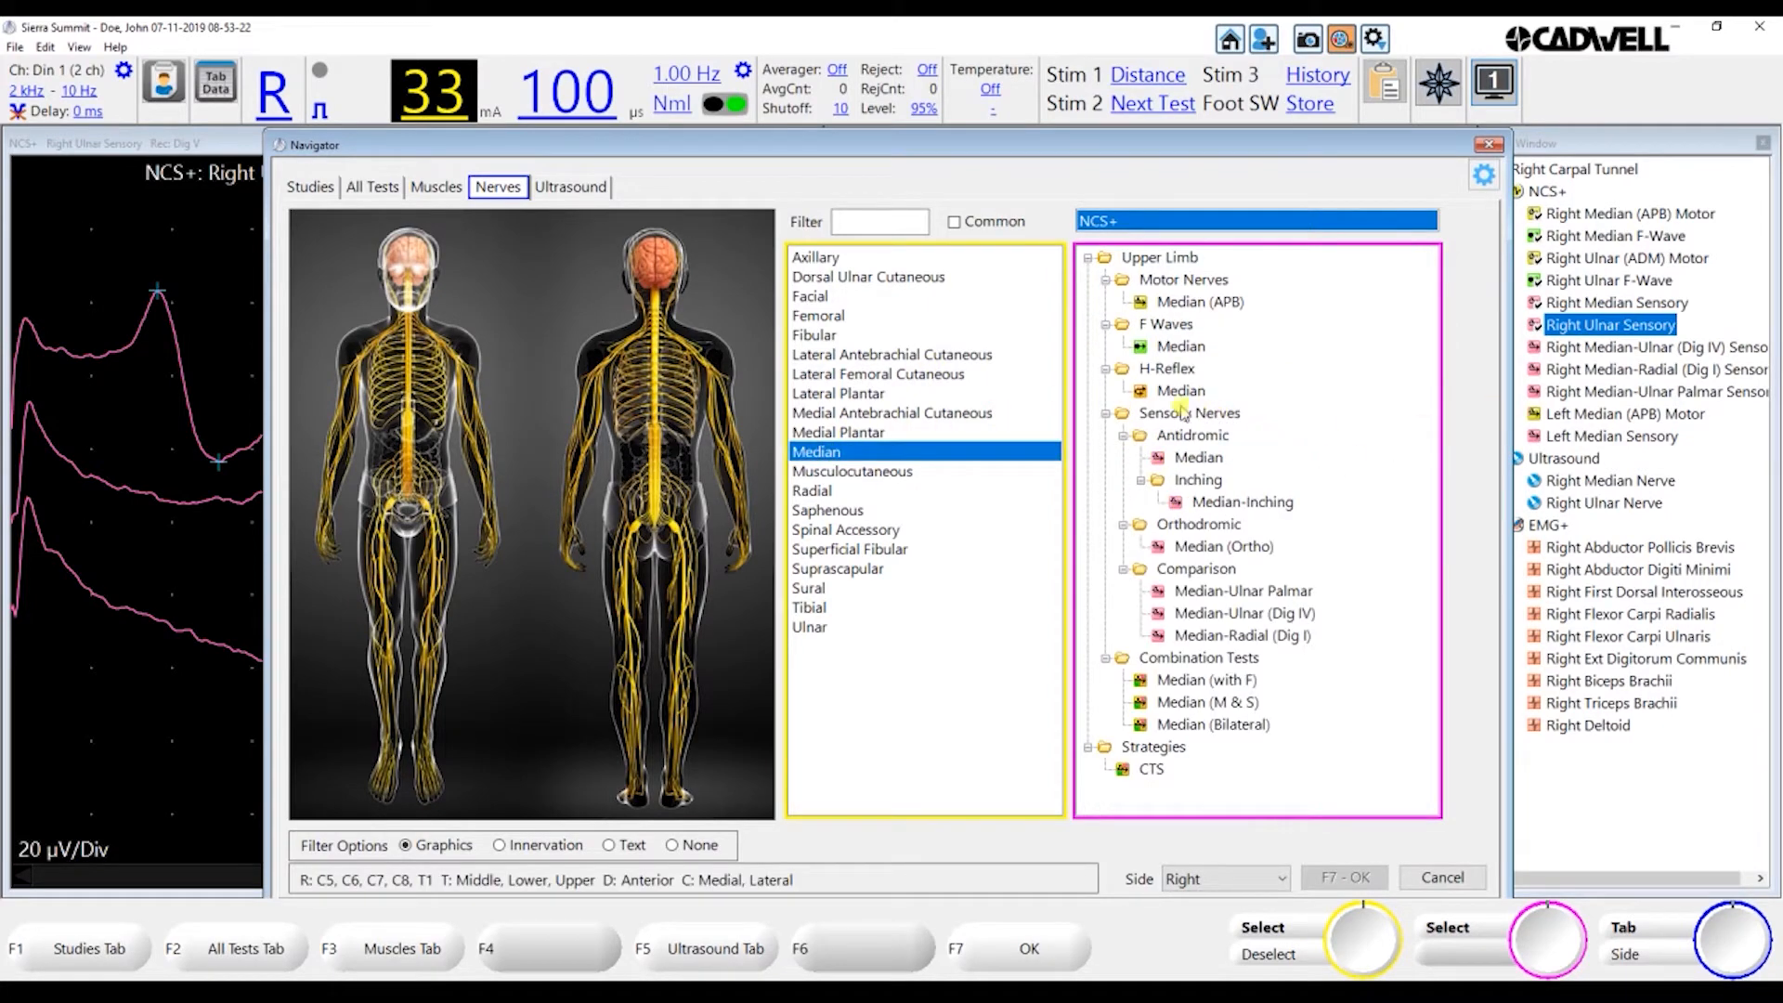
click(1195, 684)
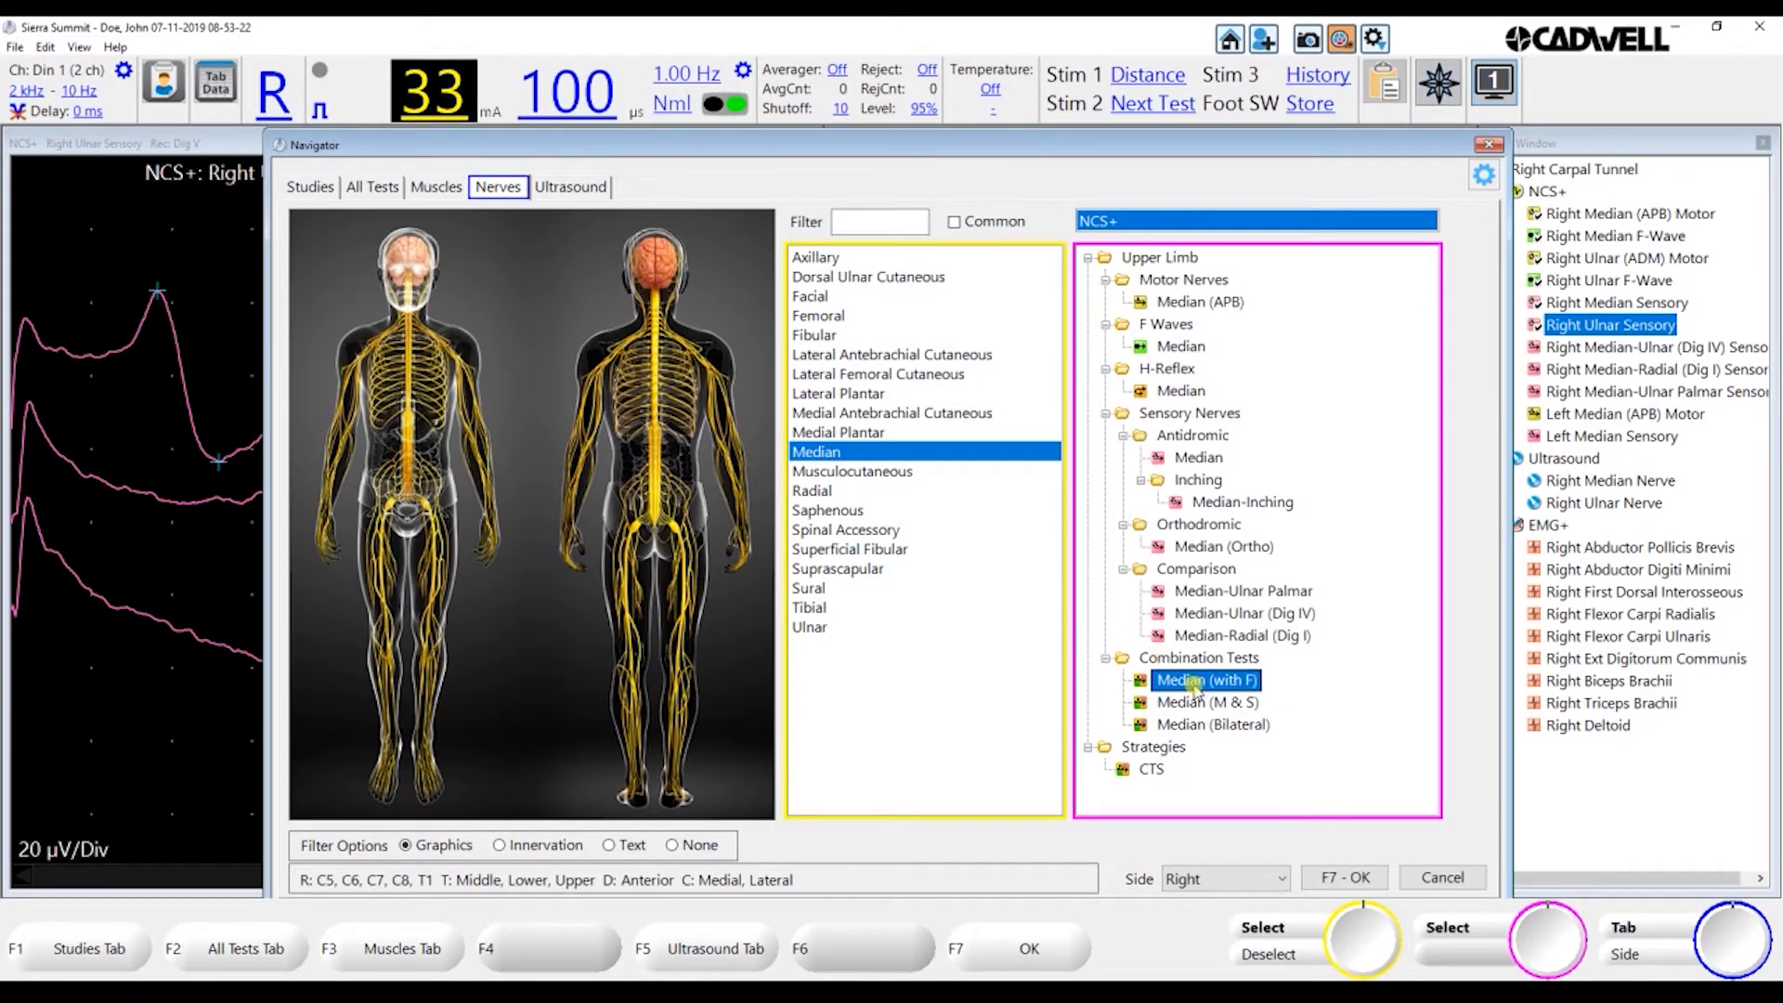
click(1283, 877)
click(1198, 903)
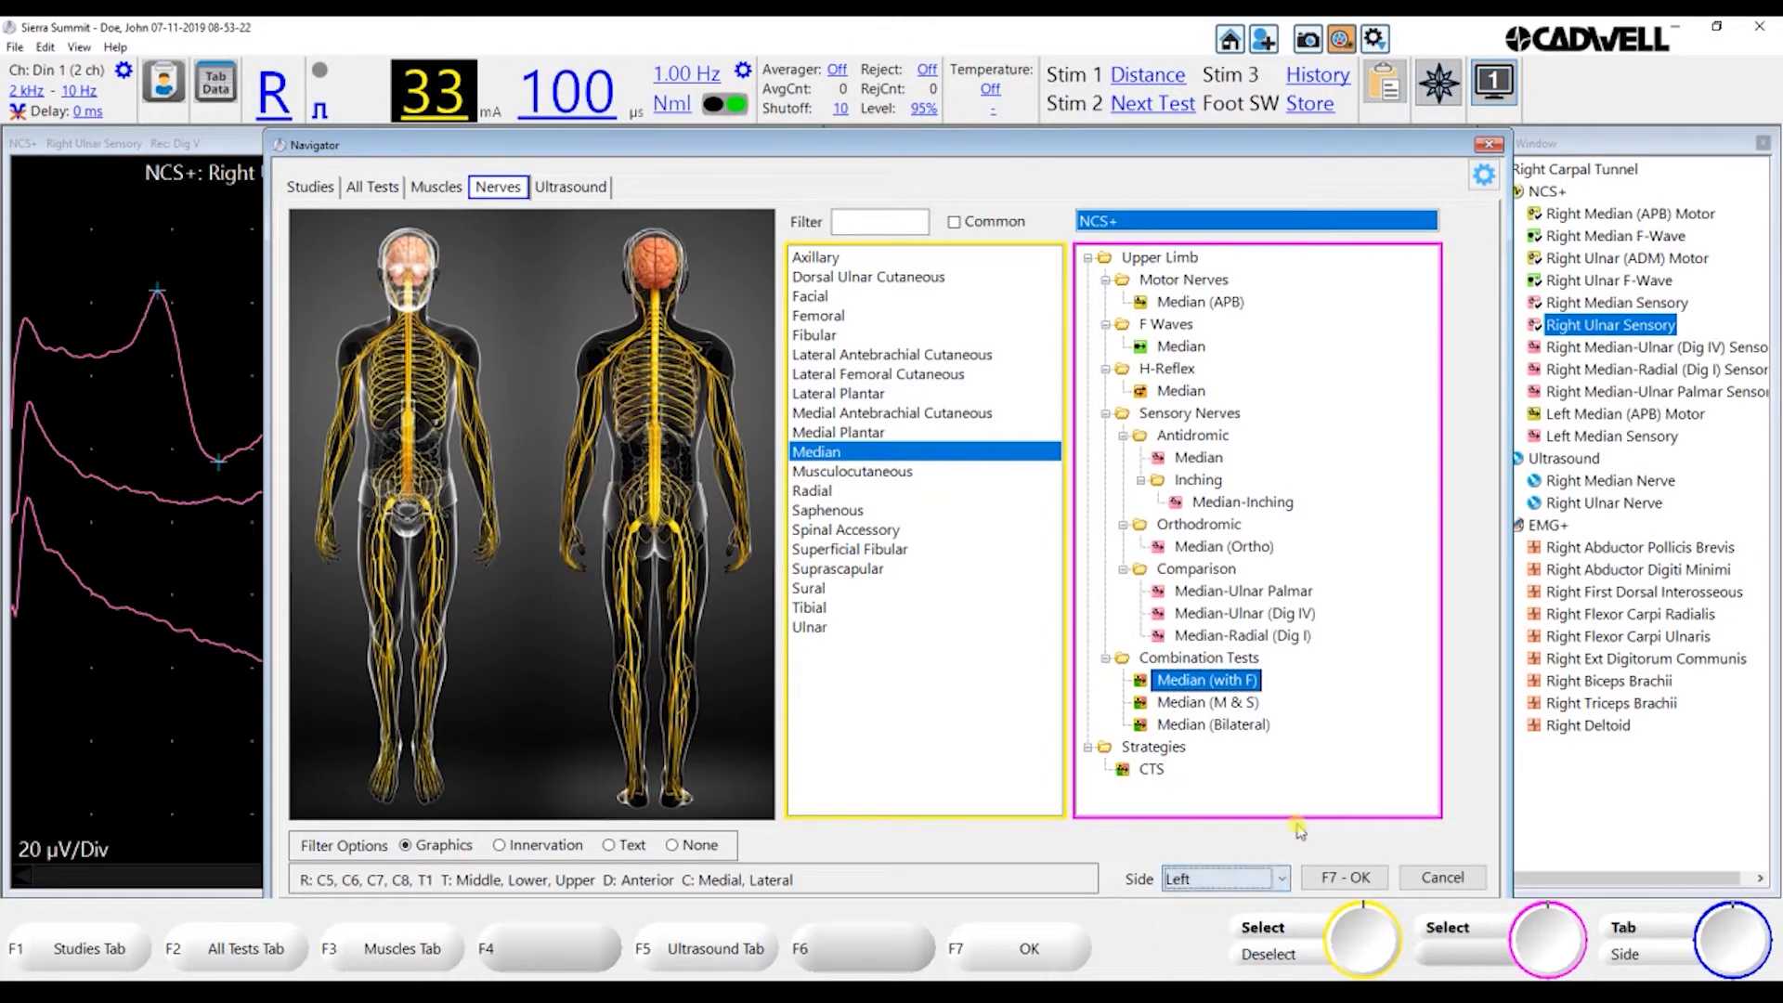
click(1345, 878)
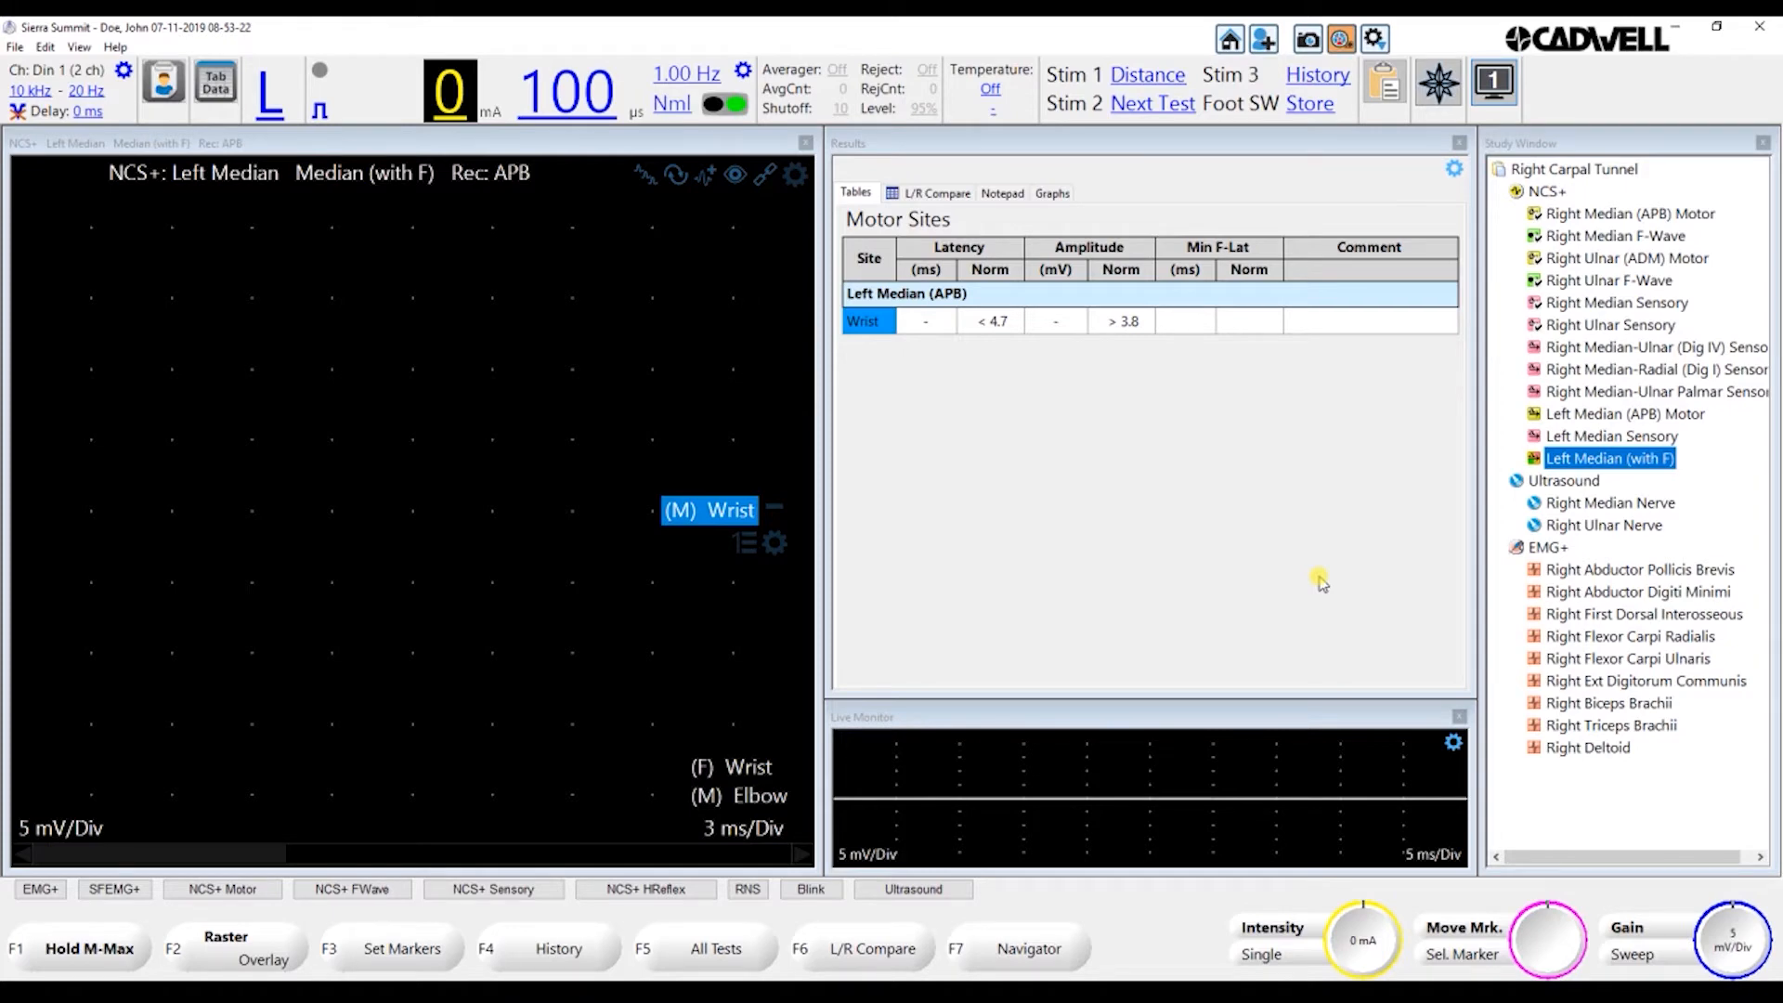
Raise the stimulus intensity in increments up to 42 mA while recording the left median motor wrist response, and hold the M-Max
key(Up)
key(Up)
key(Up)
key(Up)
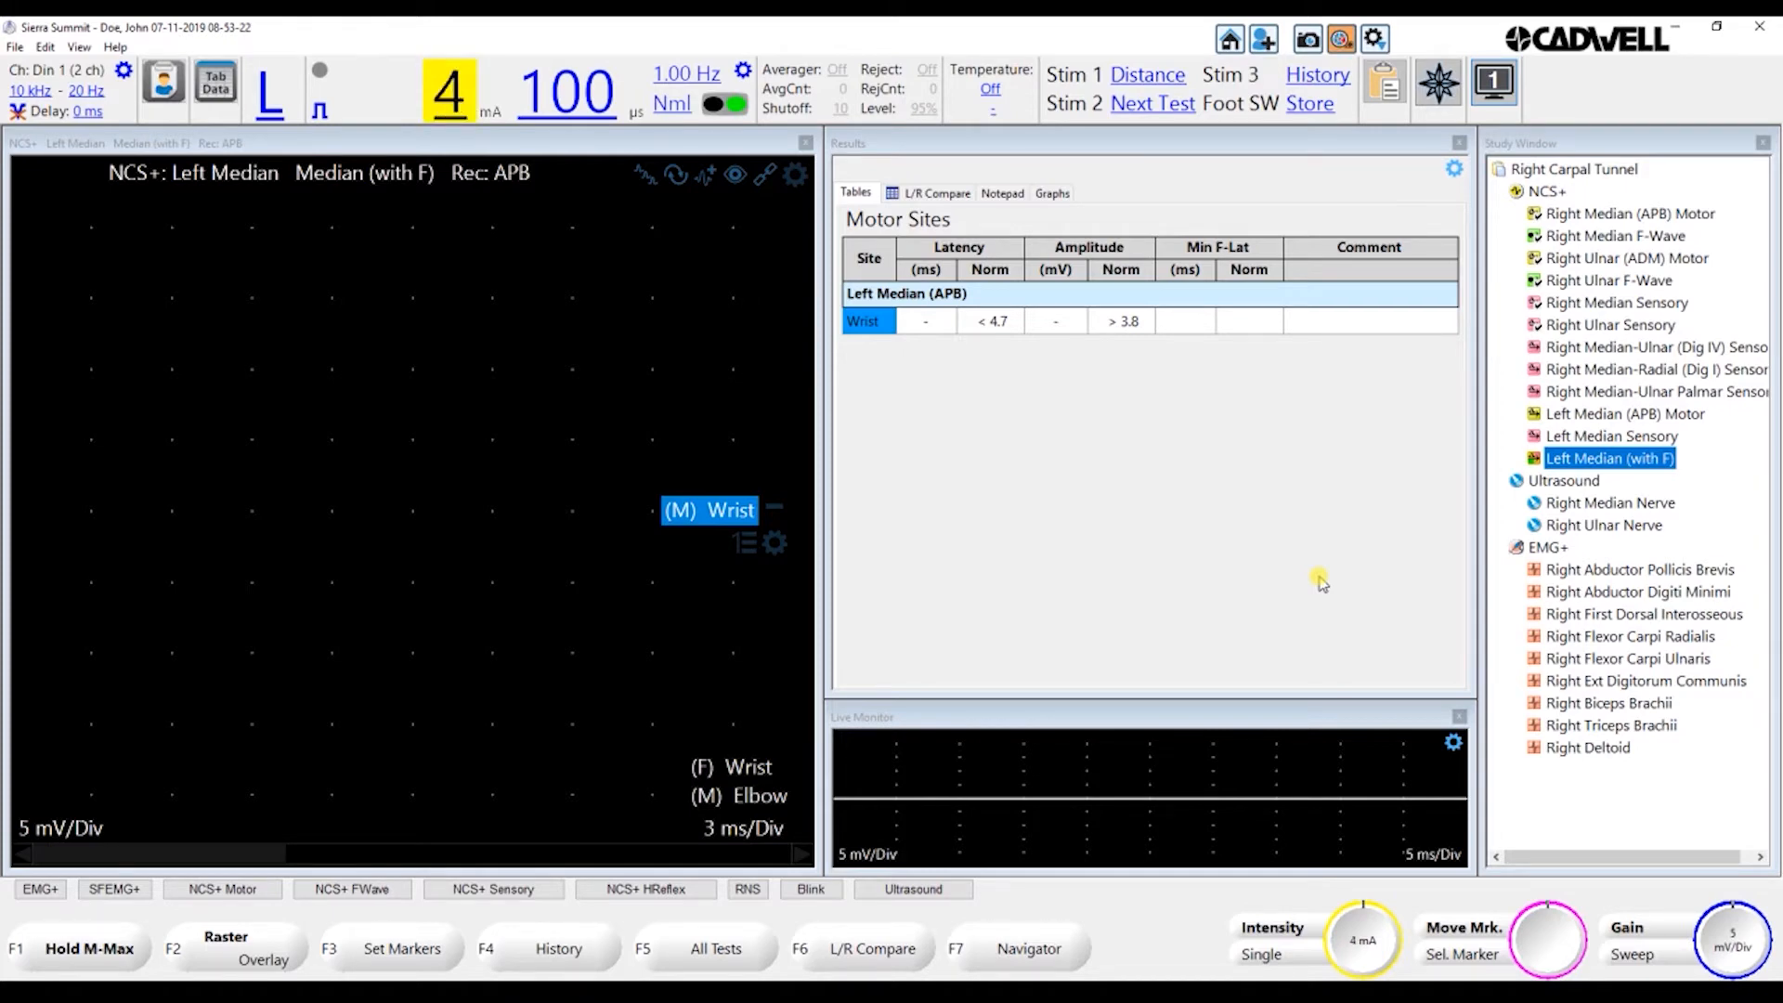
key(Up)
key(Up)
key(Up)
key(Up)
key(Up)
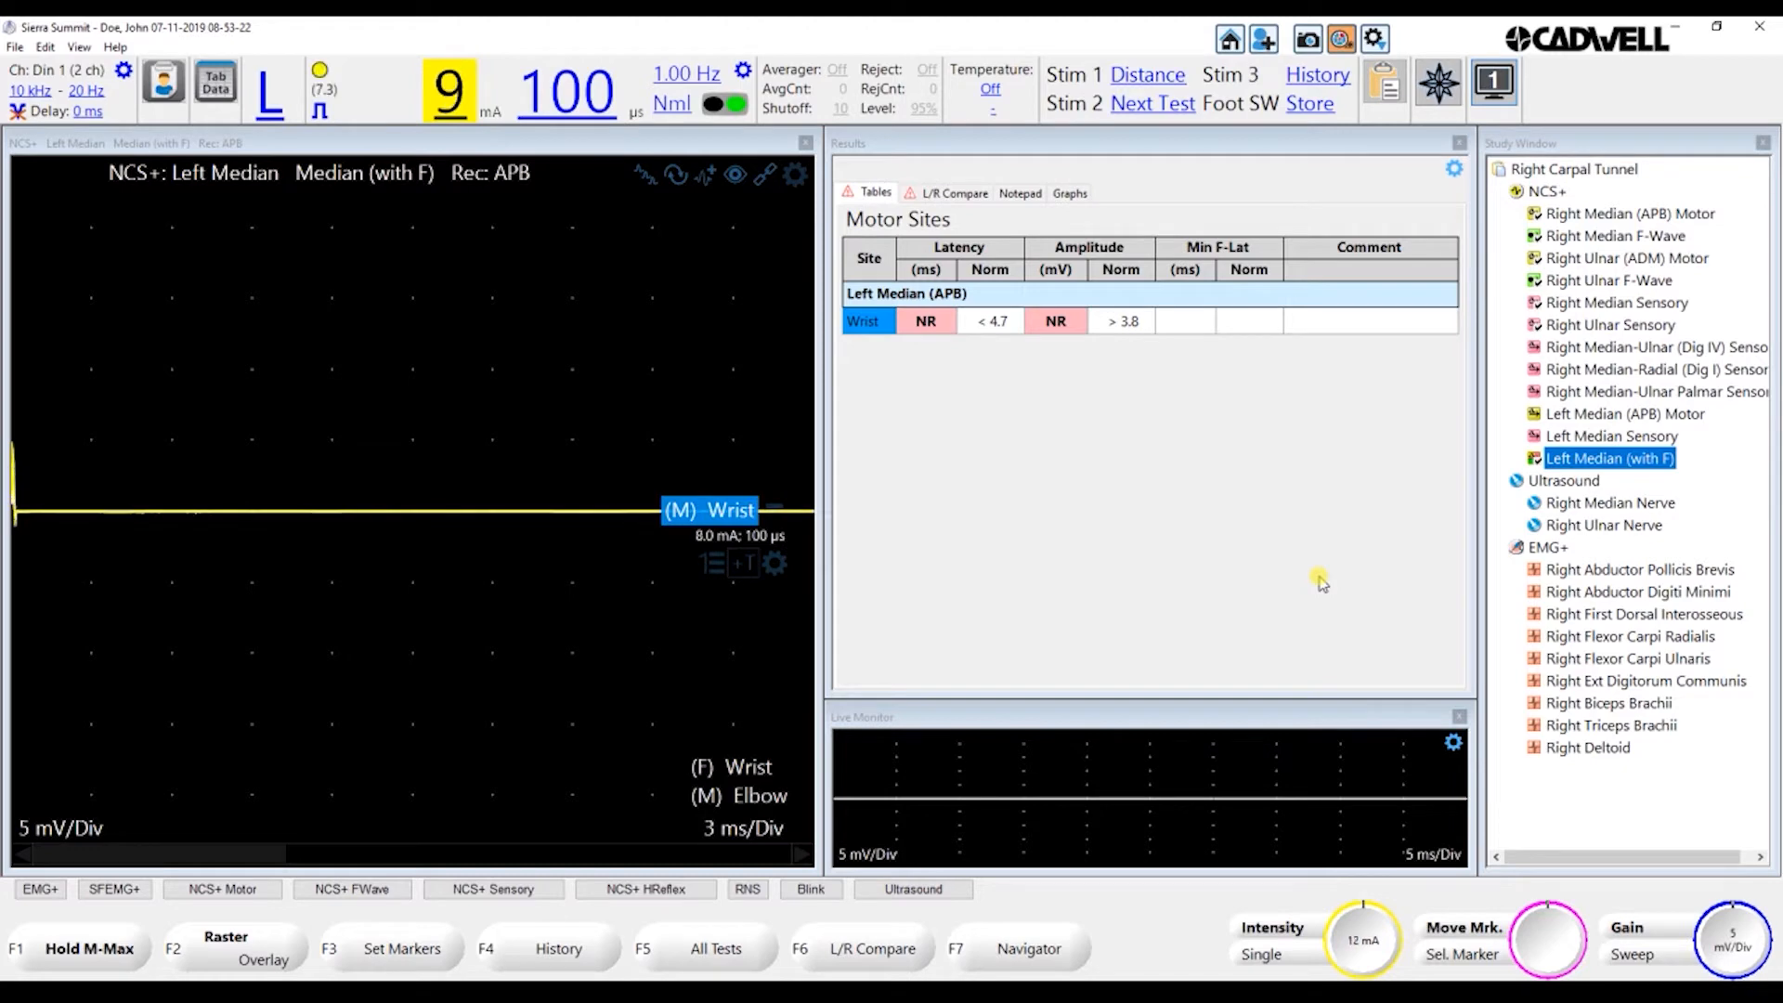
key(Up)
key(Up)
key(Up)
key(Up)
key(Up)
key(Up)
key(Up)
key(Up)
key(Up)
key(Up)
key(Up)
key(Up)
key(Up)
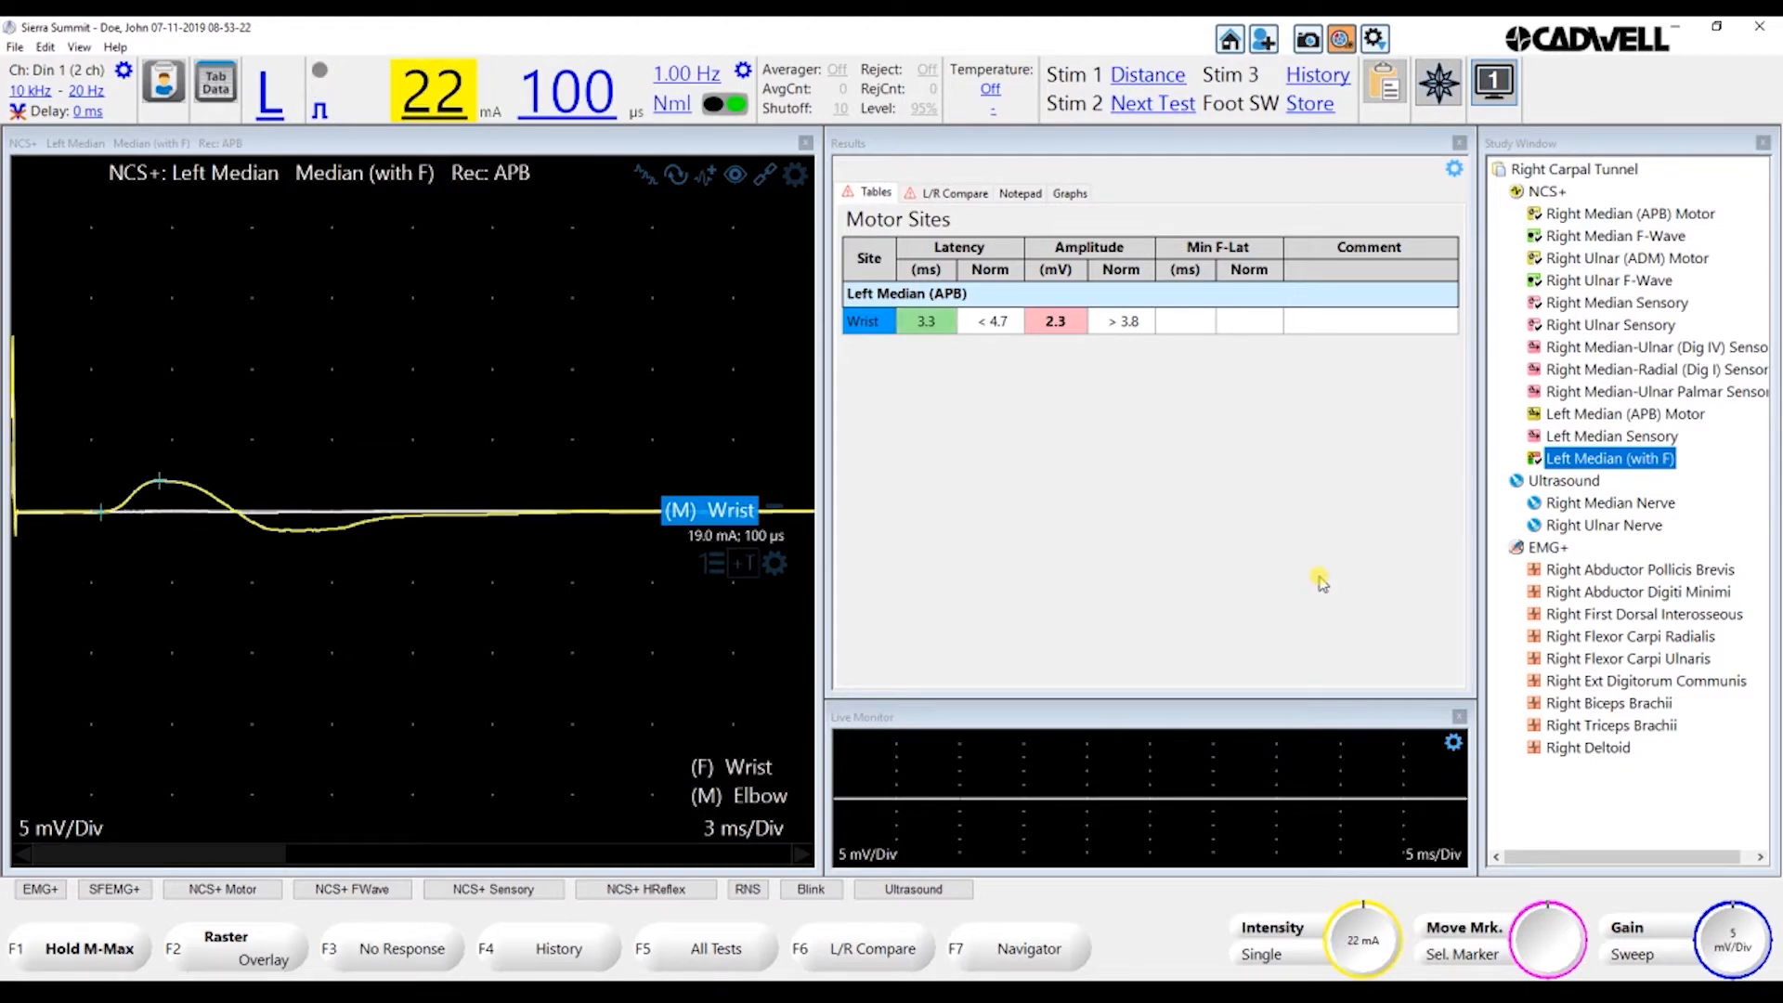
key(Up)
key(Up)
key(Up)
key(Up)
key(Up)
key(Up)
key(Up)
key(Up)
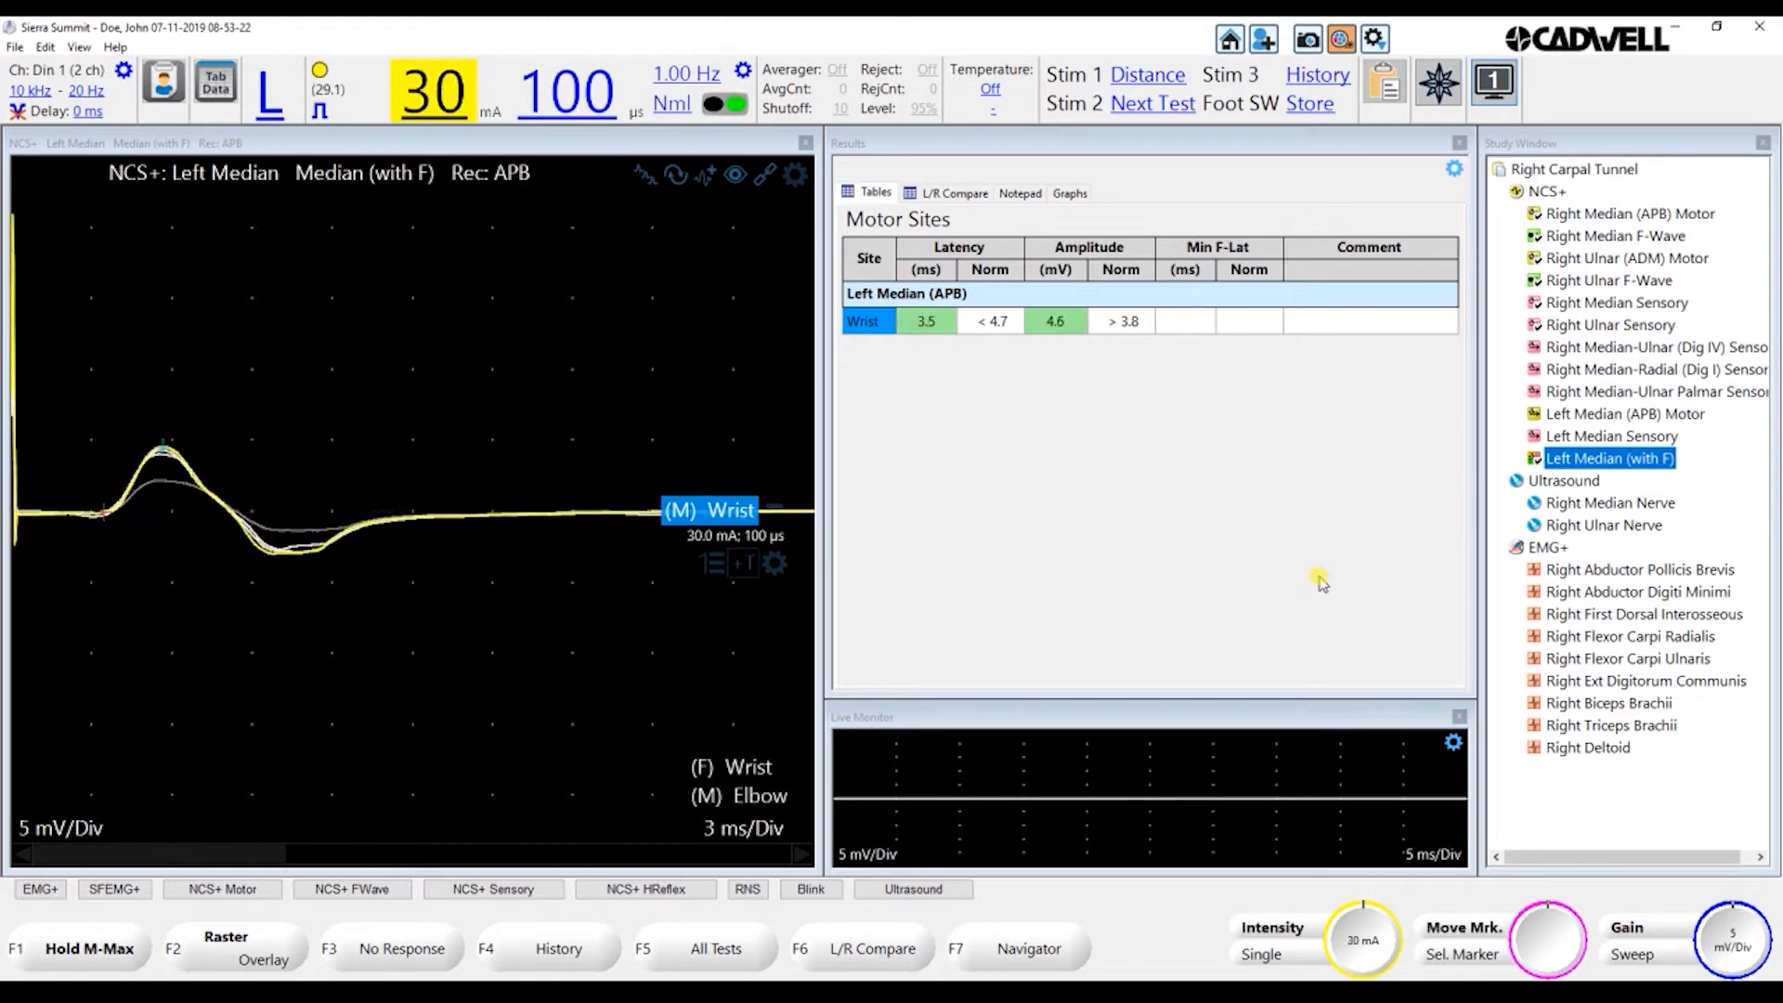
key(Up)
key(Up)
key(Up)
key(Up)
key(Up)
key(Up)
key(Up)
key(Up)
key(Up)
key(Up)
key(Up)
key(Up)
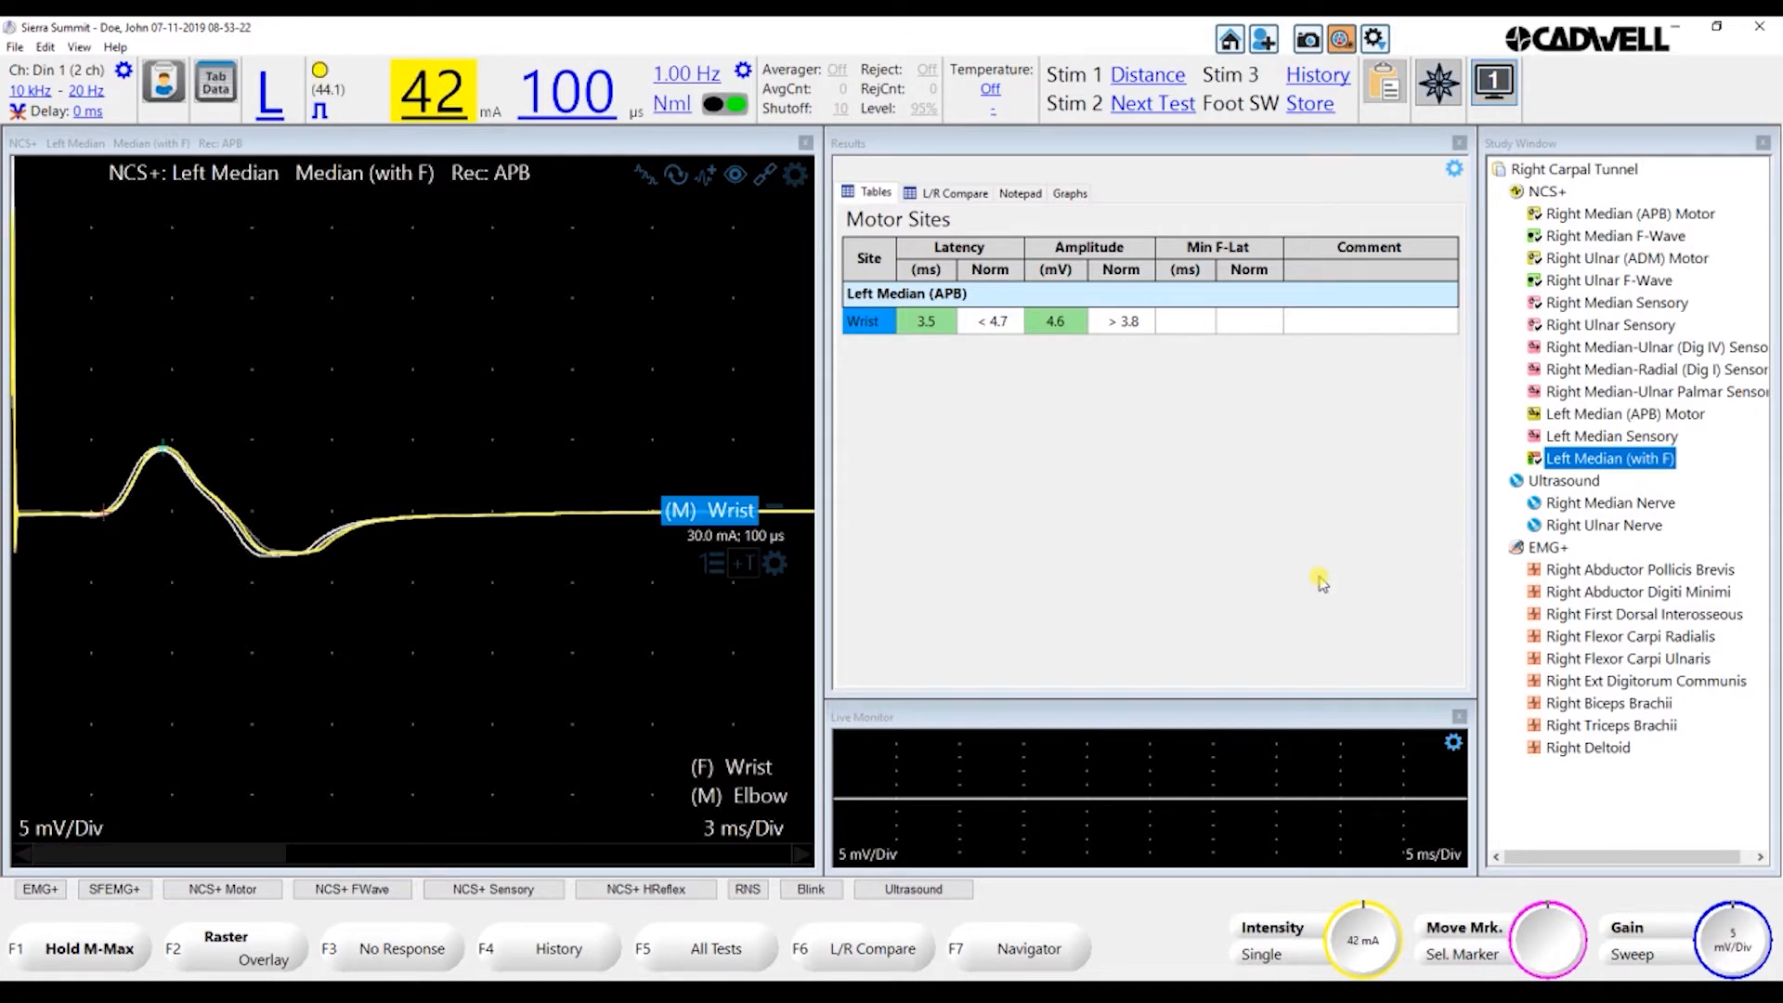
key(F1)
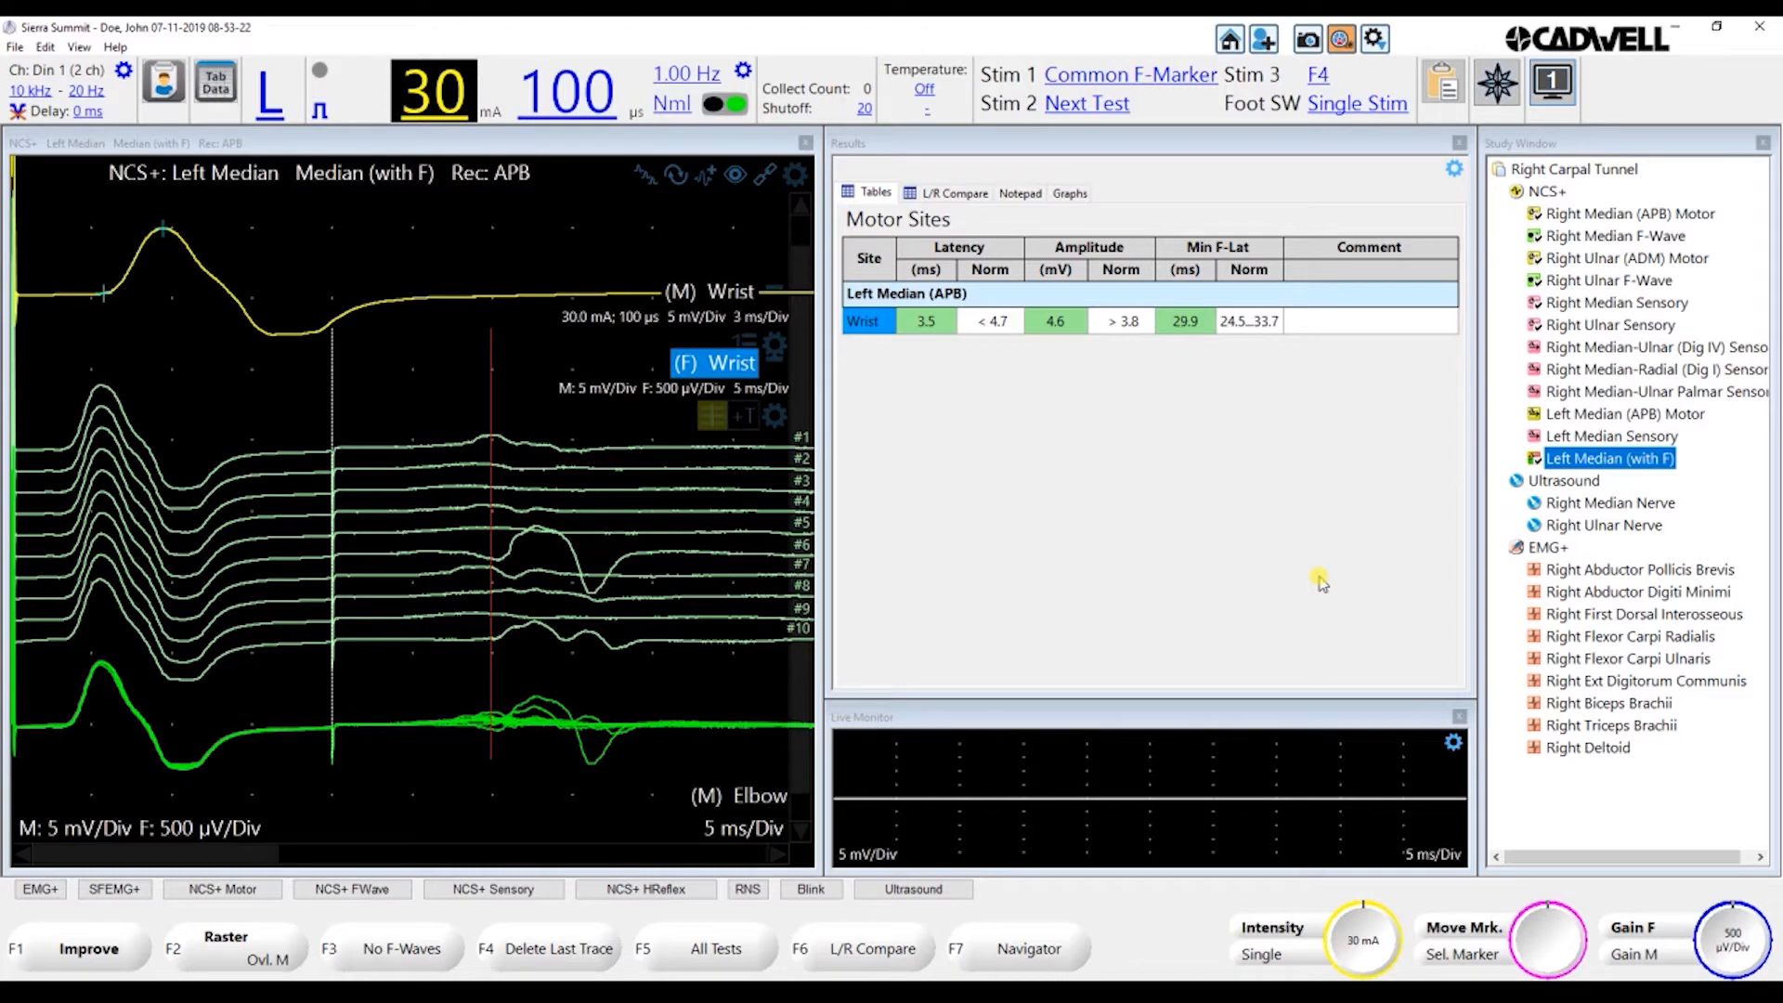
Record the left median motor response at the Elbow site and set the Elbow-Wrist distance to 20 cm
key(Down)
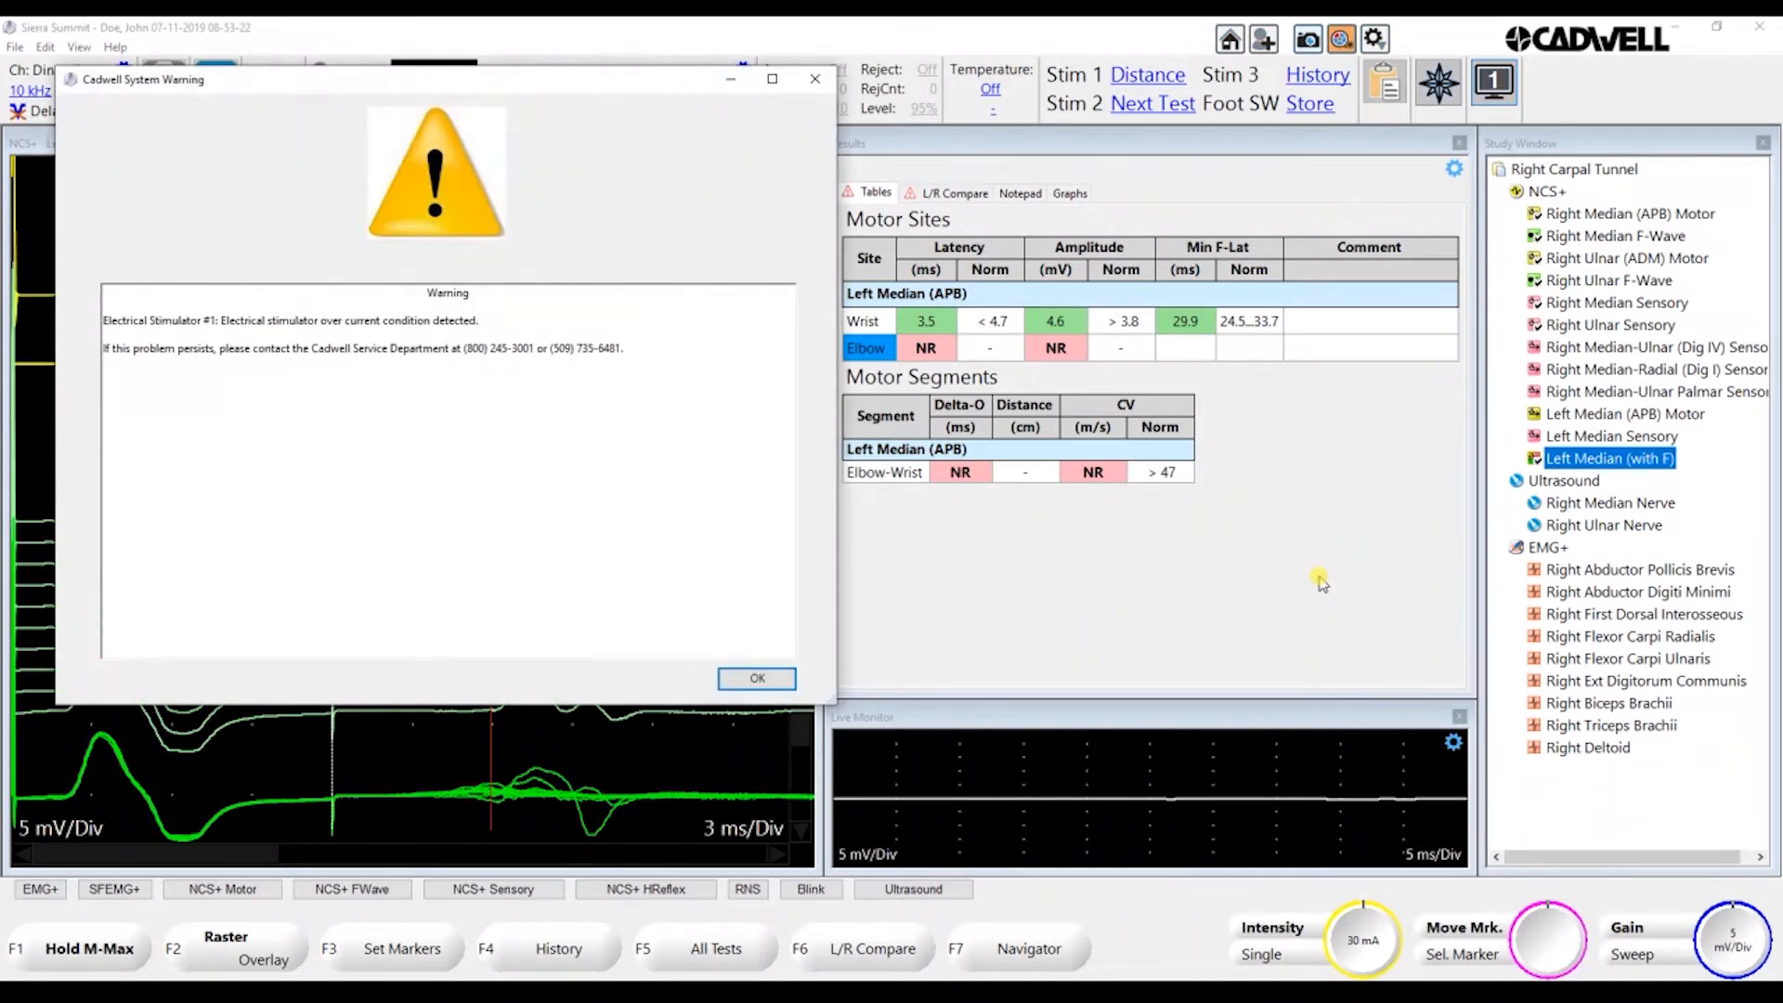
click(757, 679)
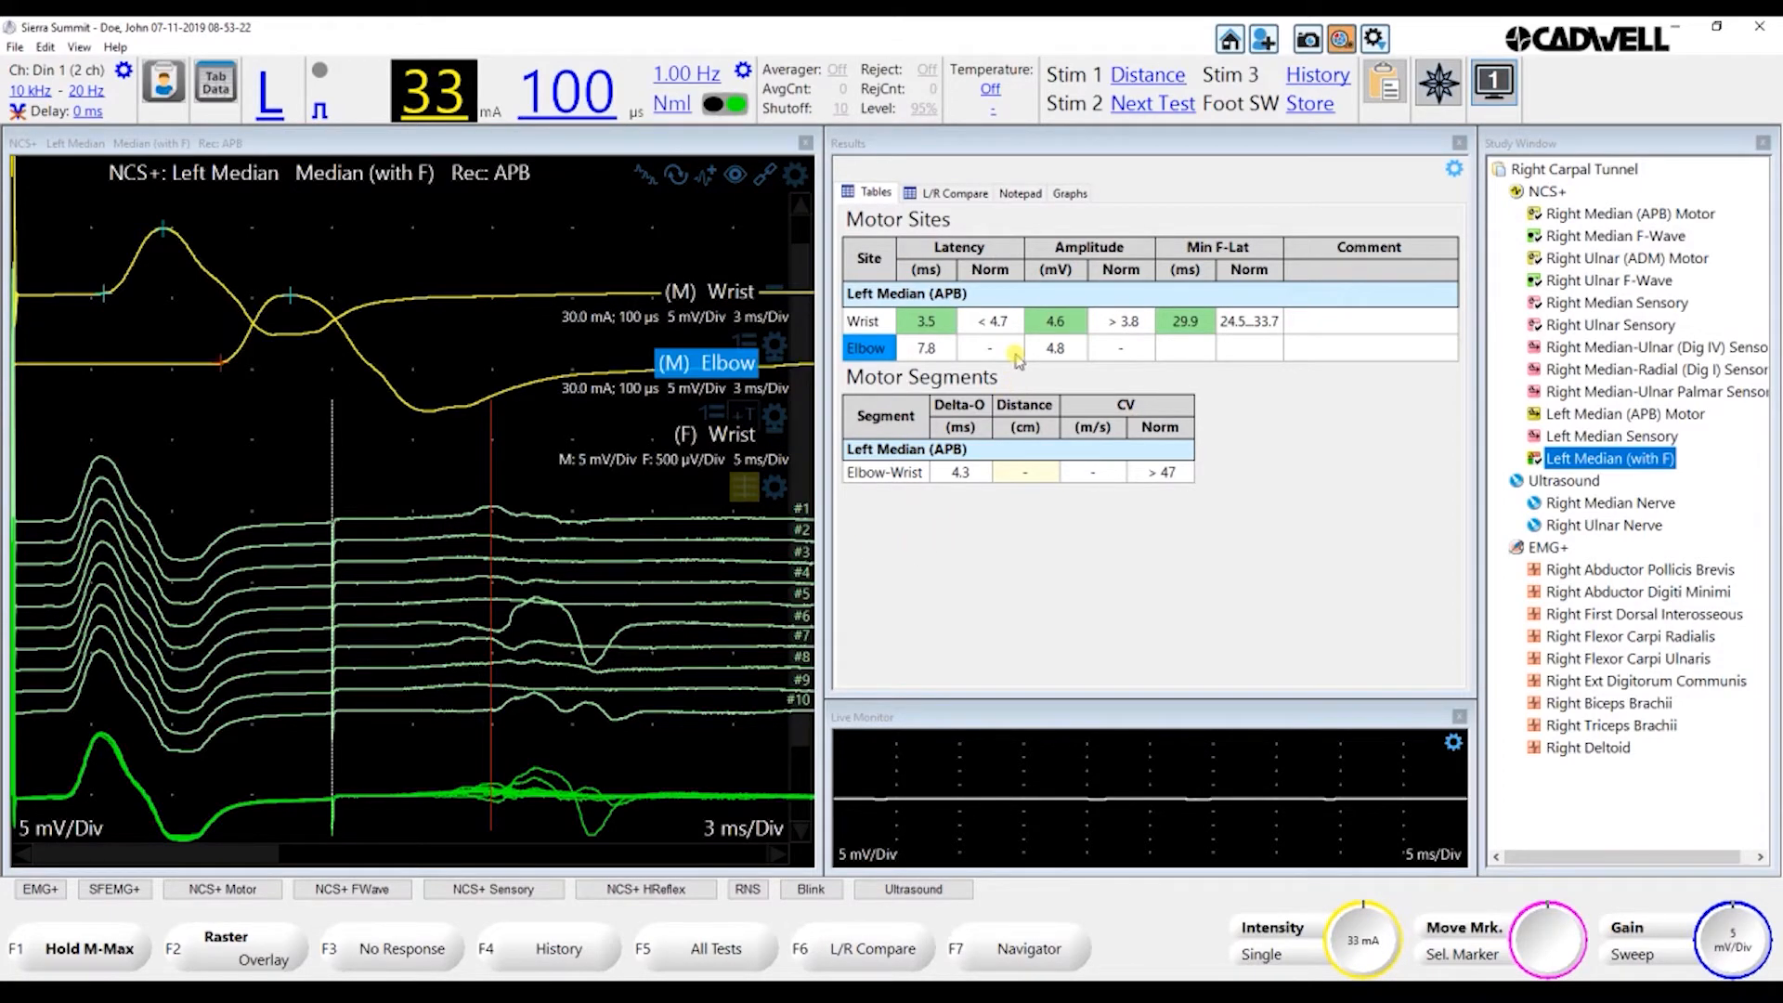
text(9)
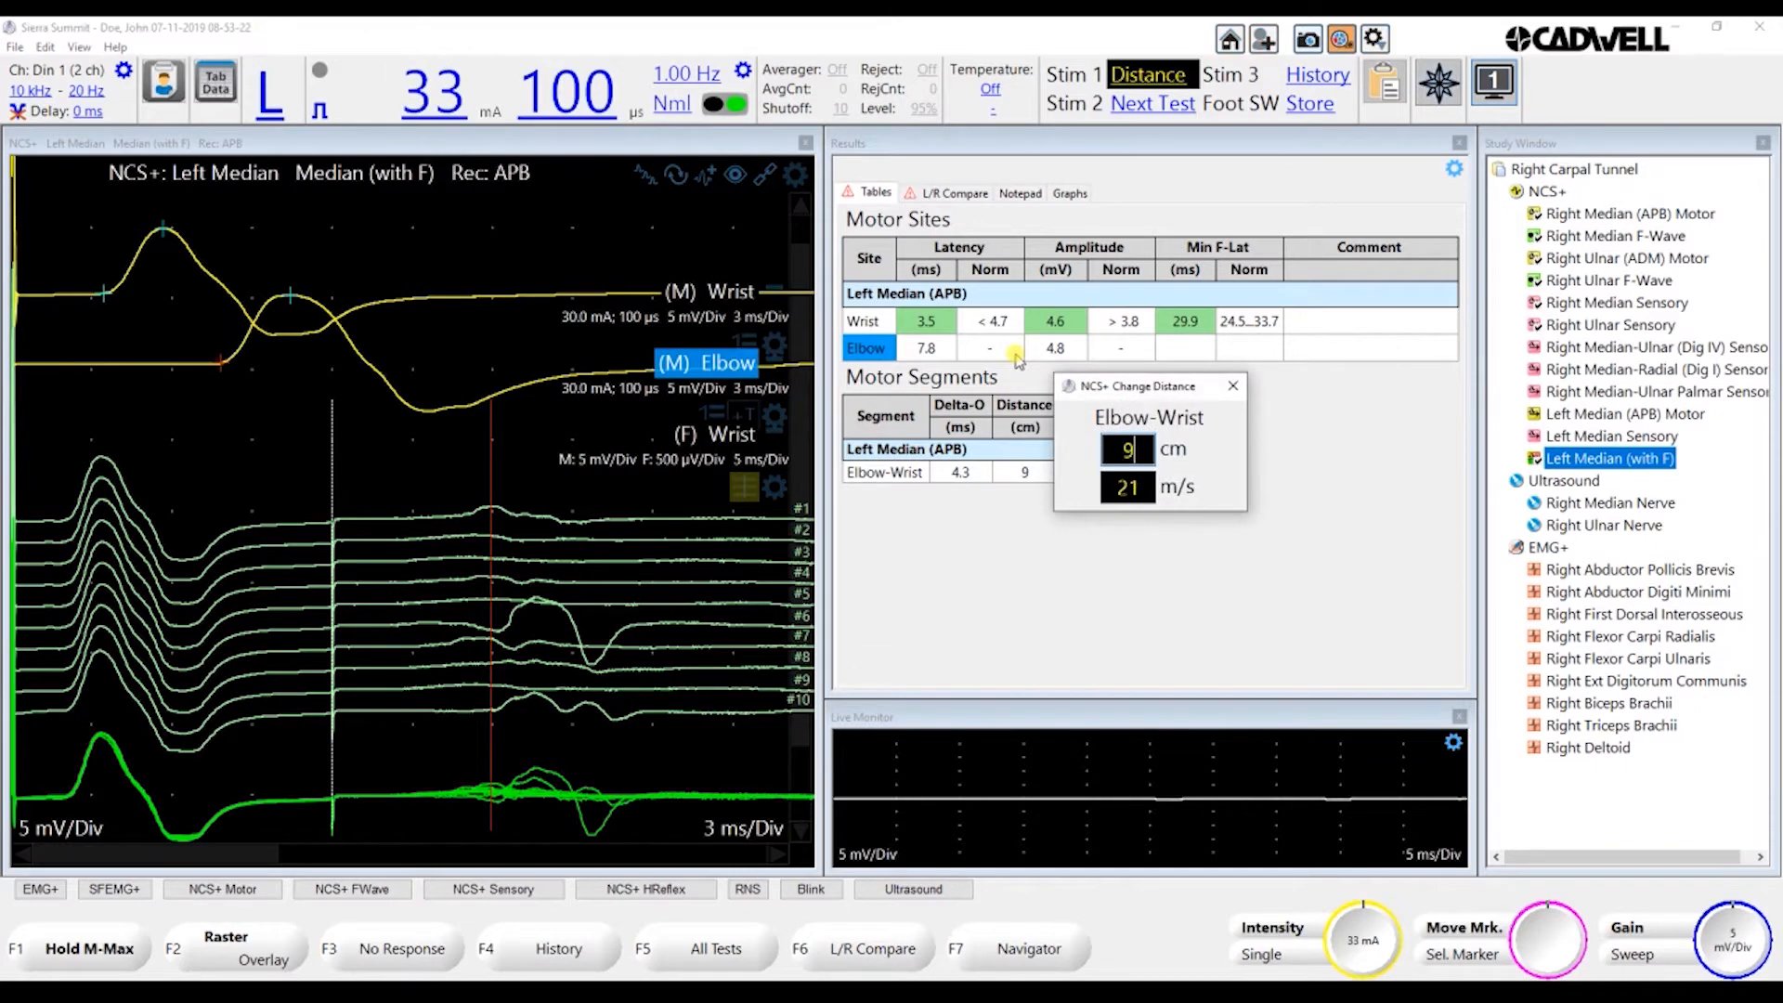
key(Up)
key(Up)
key(Up)
key(Up)
key(Up)
key(Up)
key(Up)
key(Up)
key(Up)
key(Up)
key(Up)
key(Return)
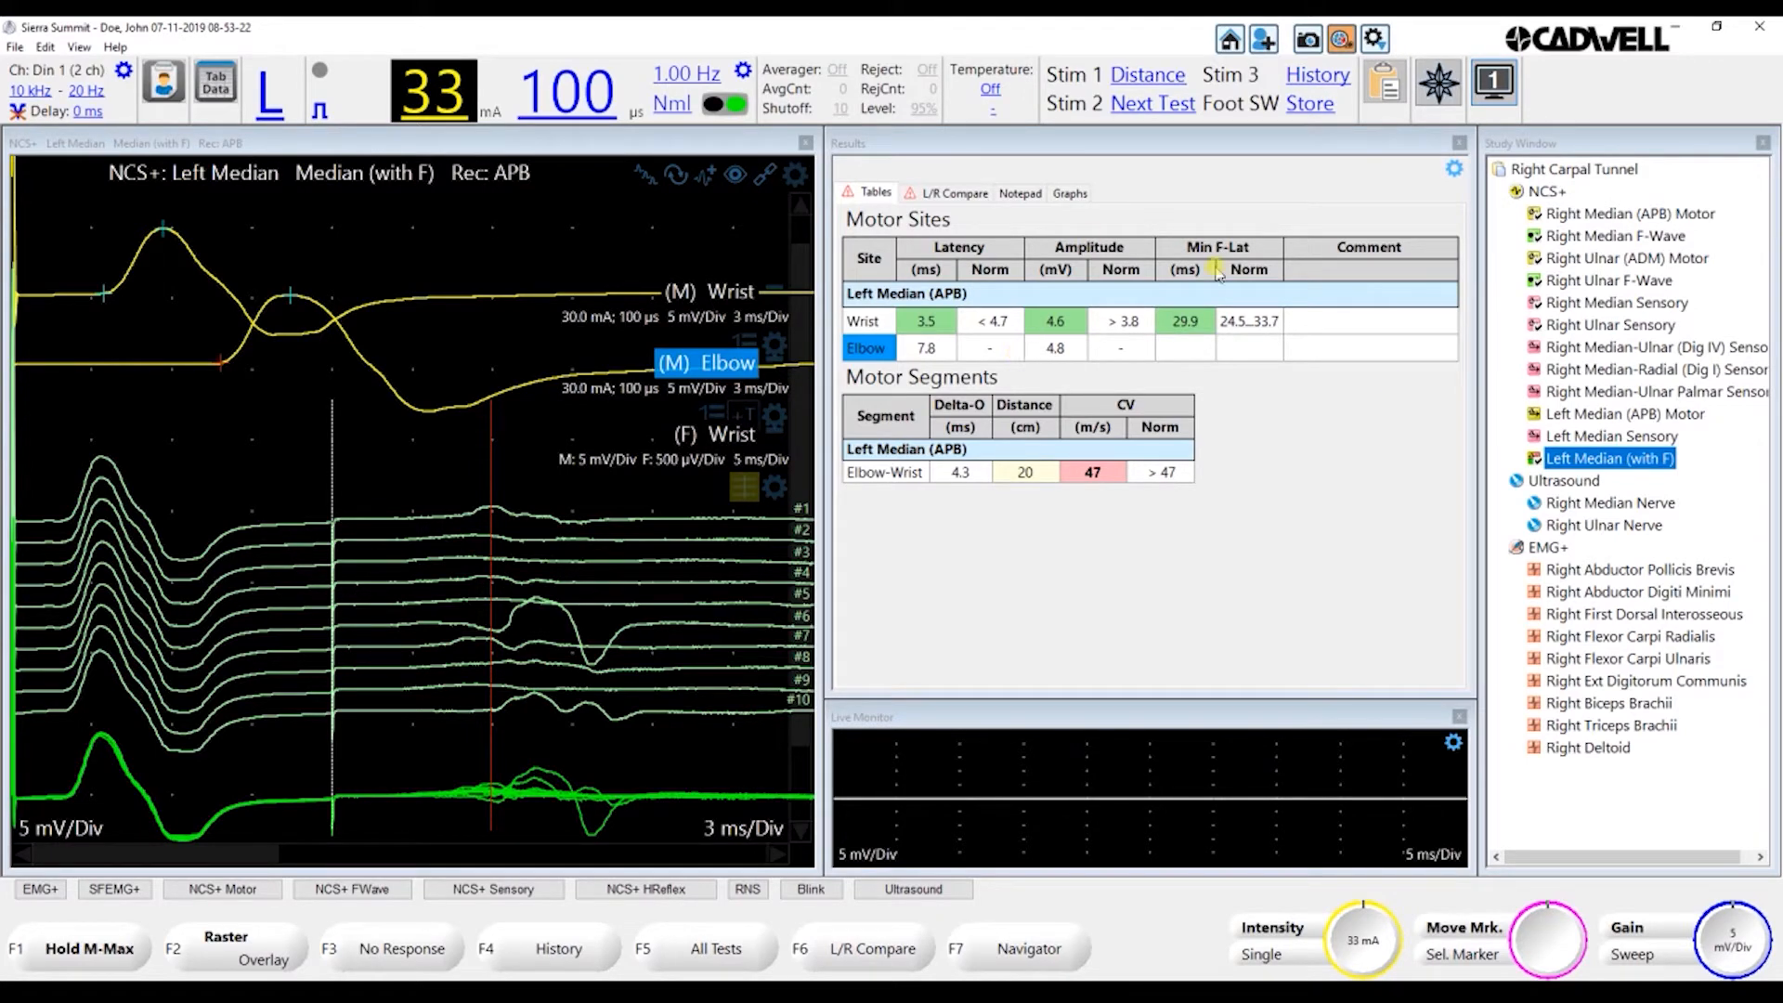
Open the Right Median Nerve ultrasound test and switch the scan to dual-image B+B mode
double_click(1598, 504)
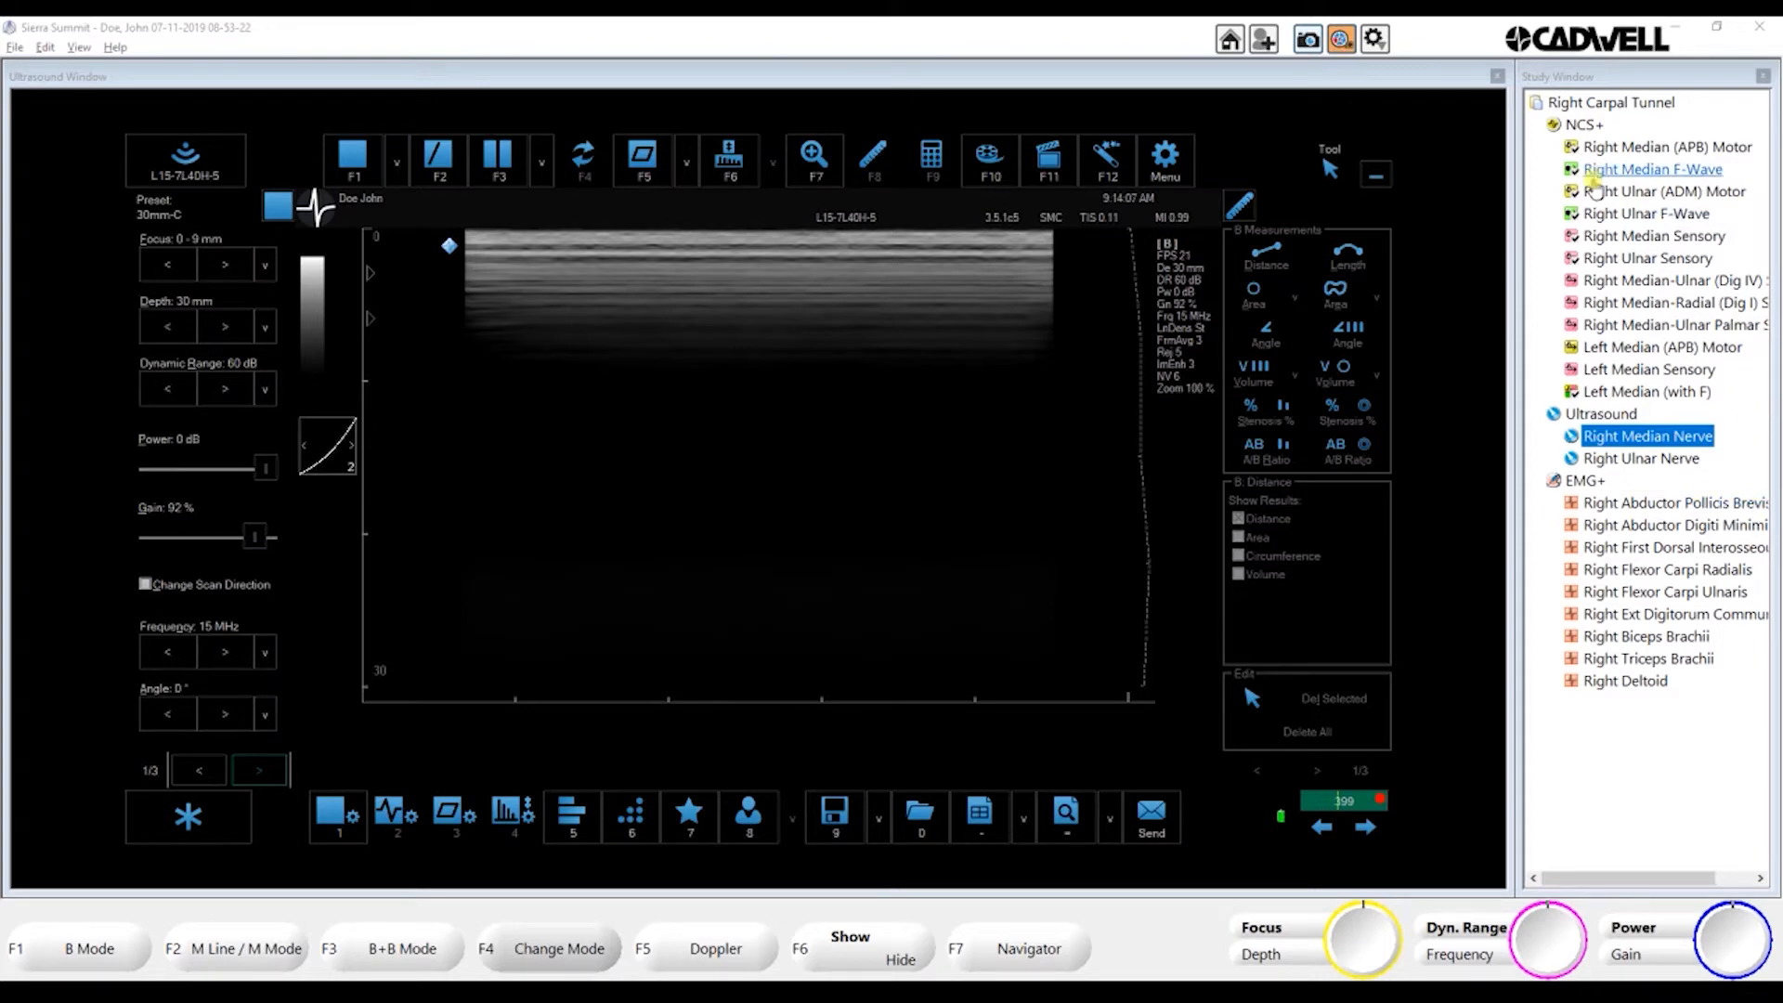
click(1639, 260)
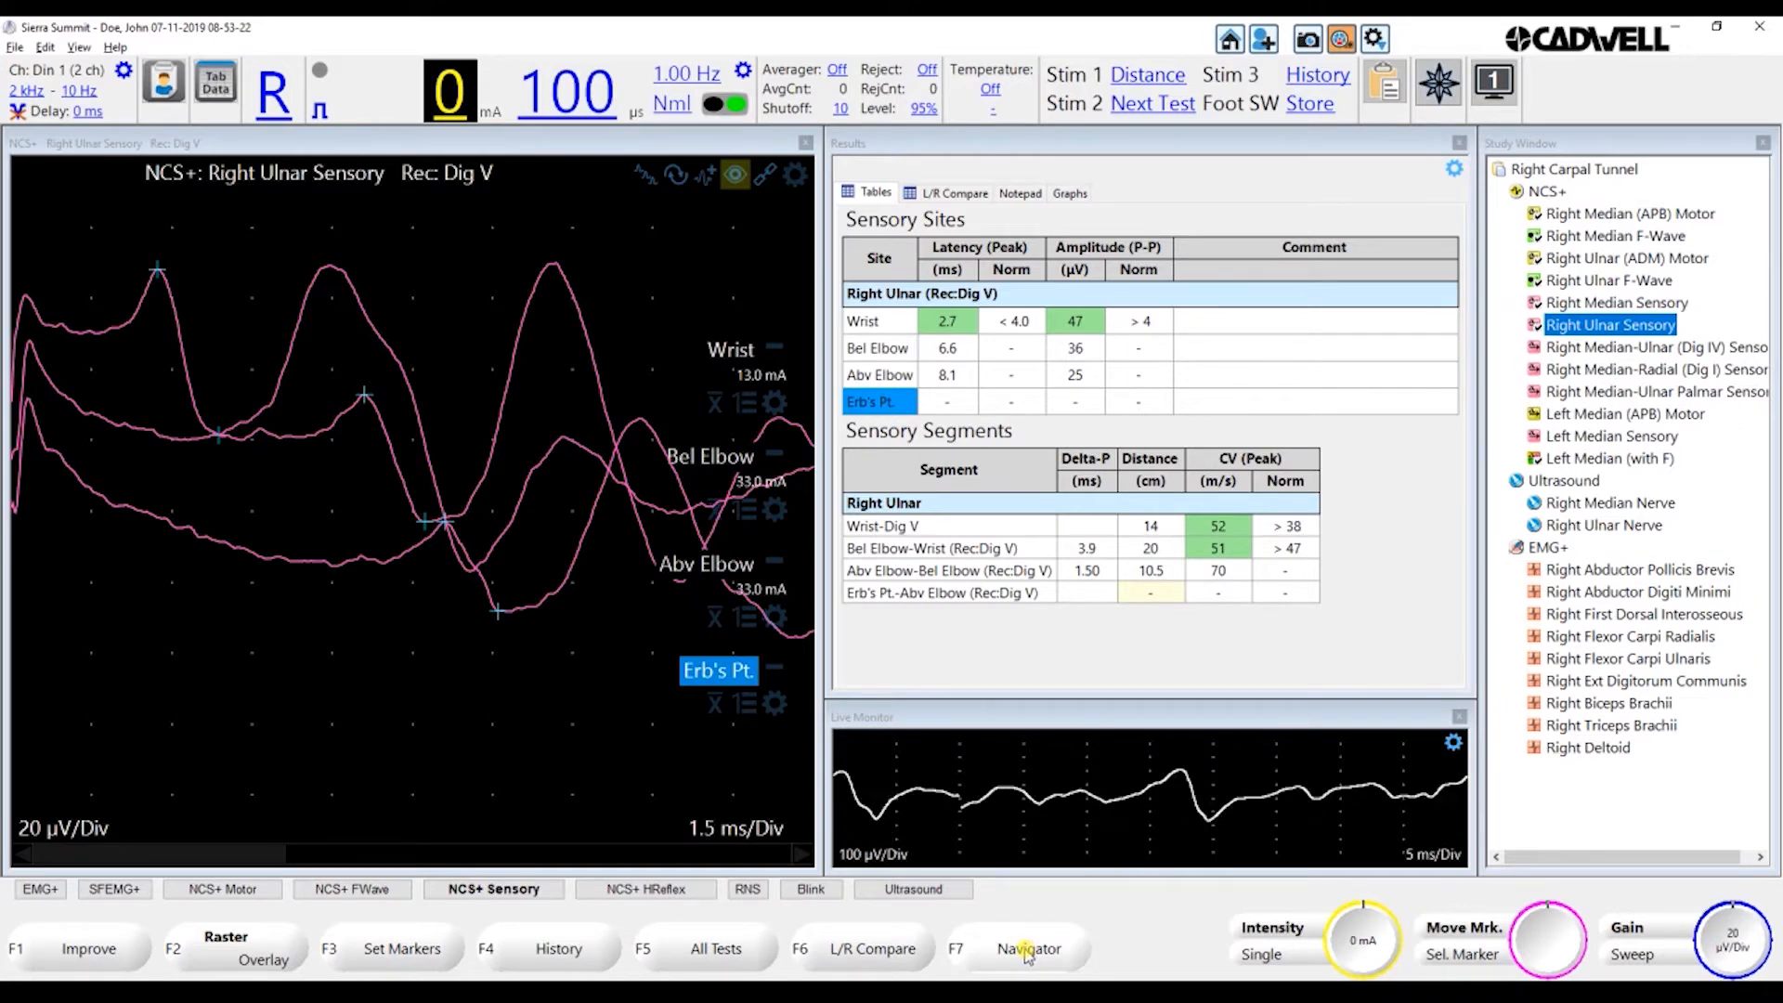
click(1591, 504)
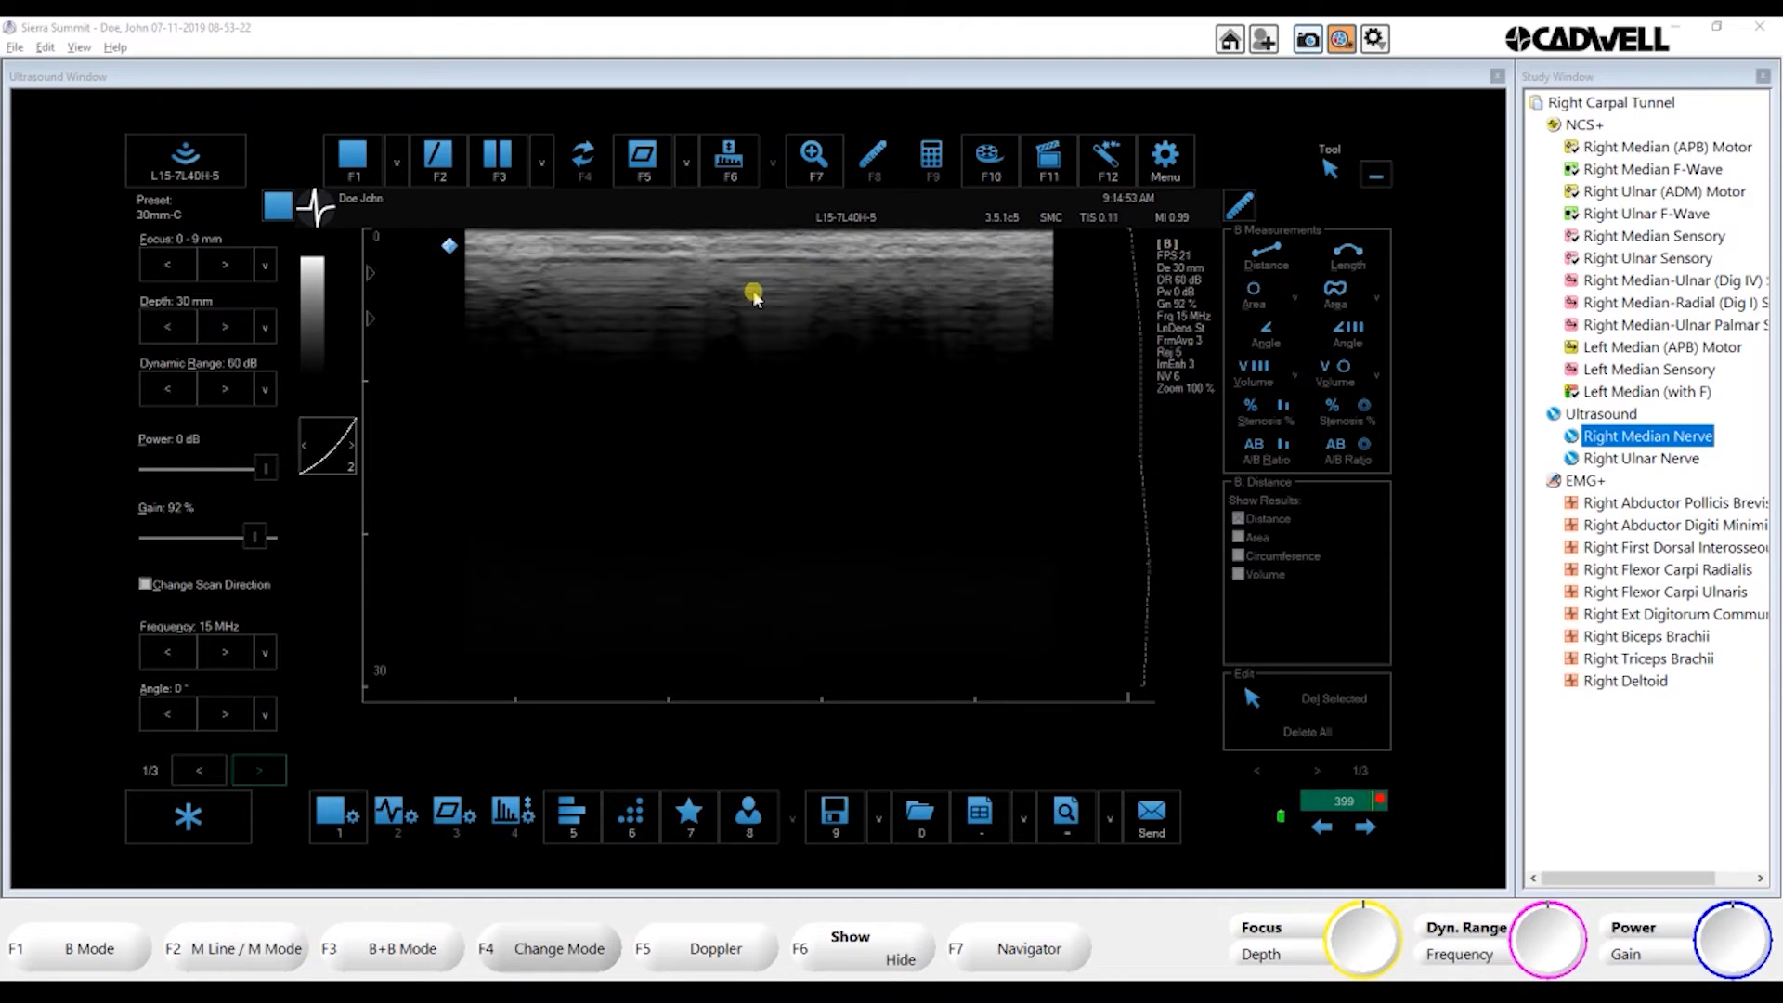
key(F3)
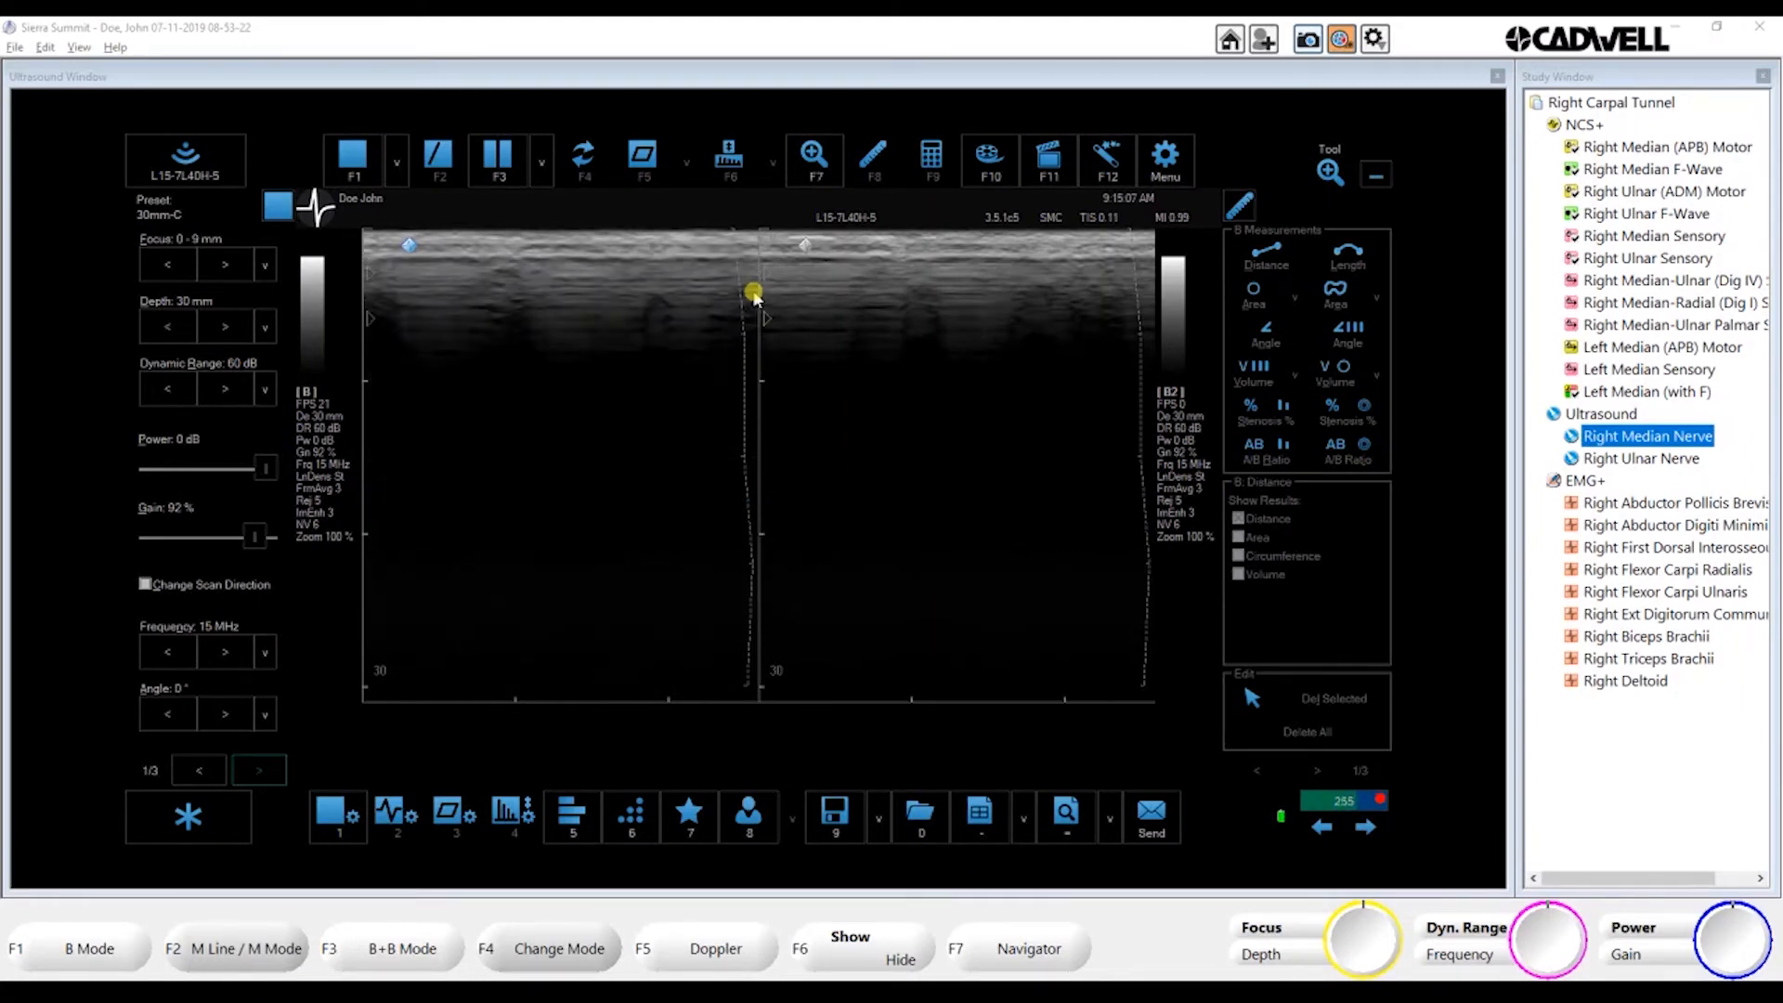
Freeze the first ultrasound image, go back to cine frame 227, and resume live scanning in the second image
key(space)
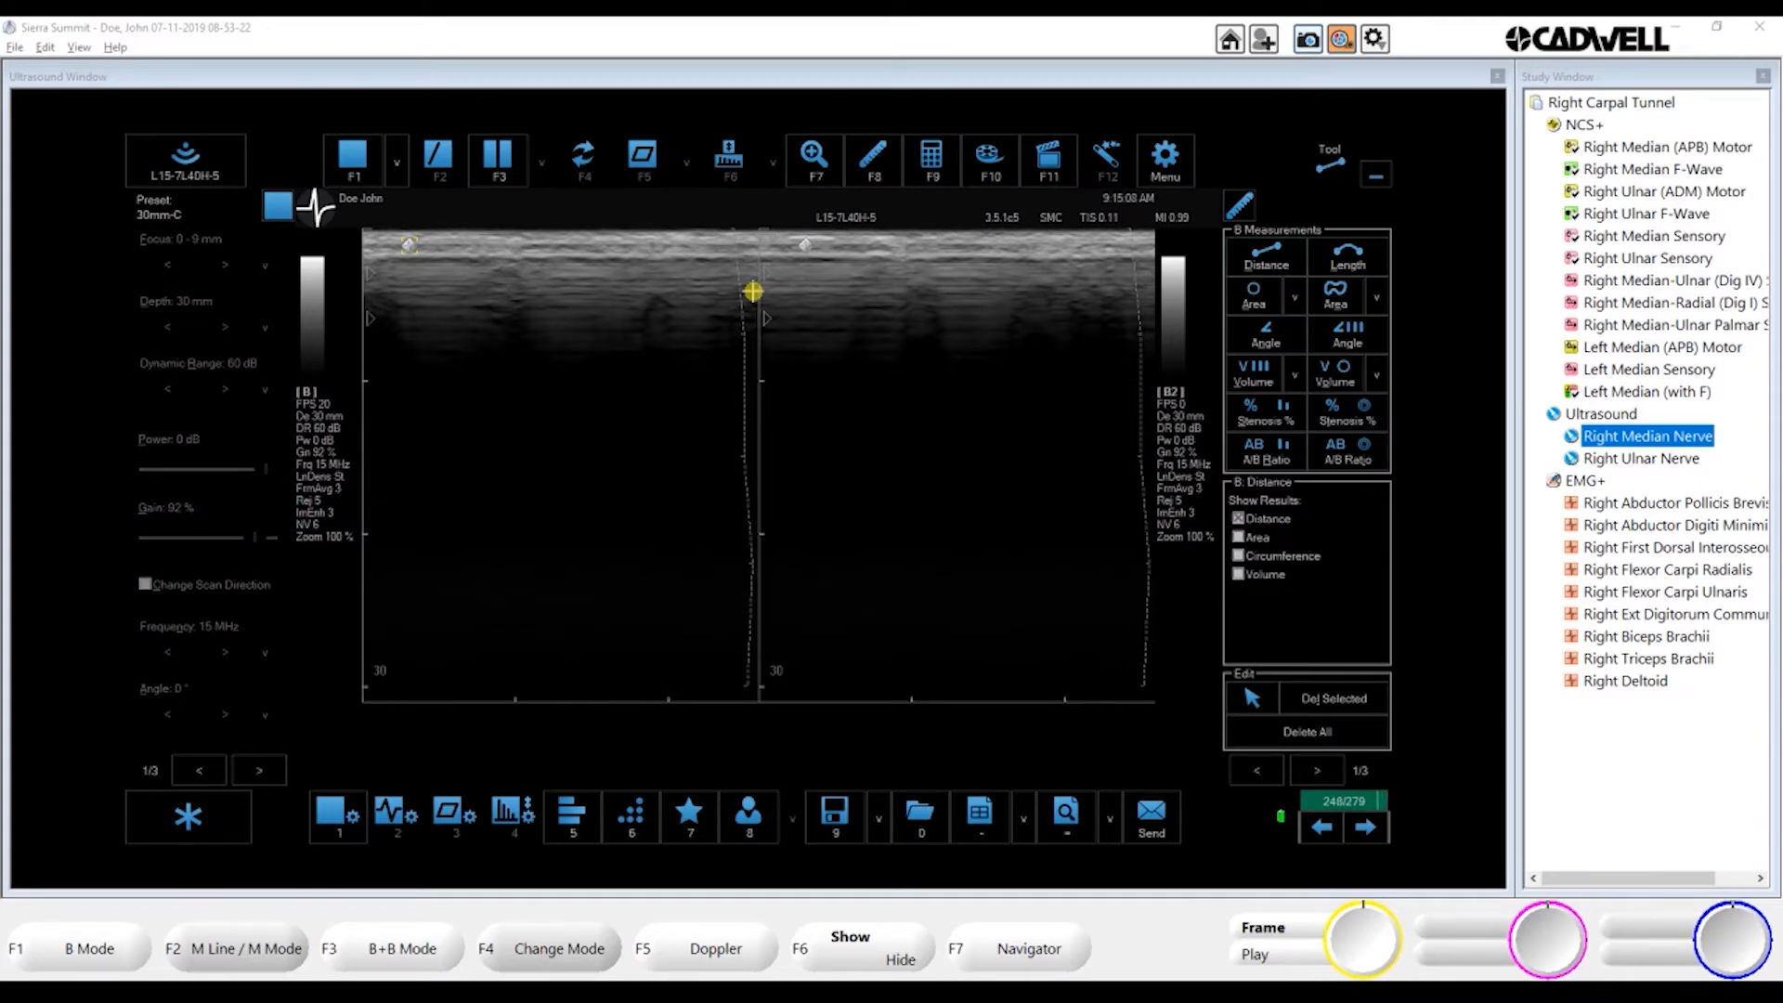
scroll(753, 291, up, 18)
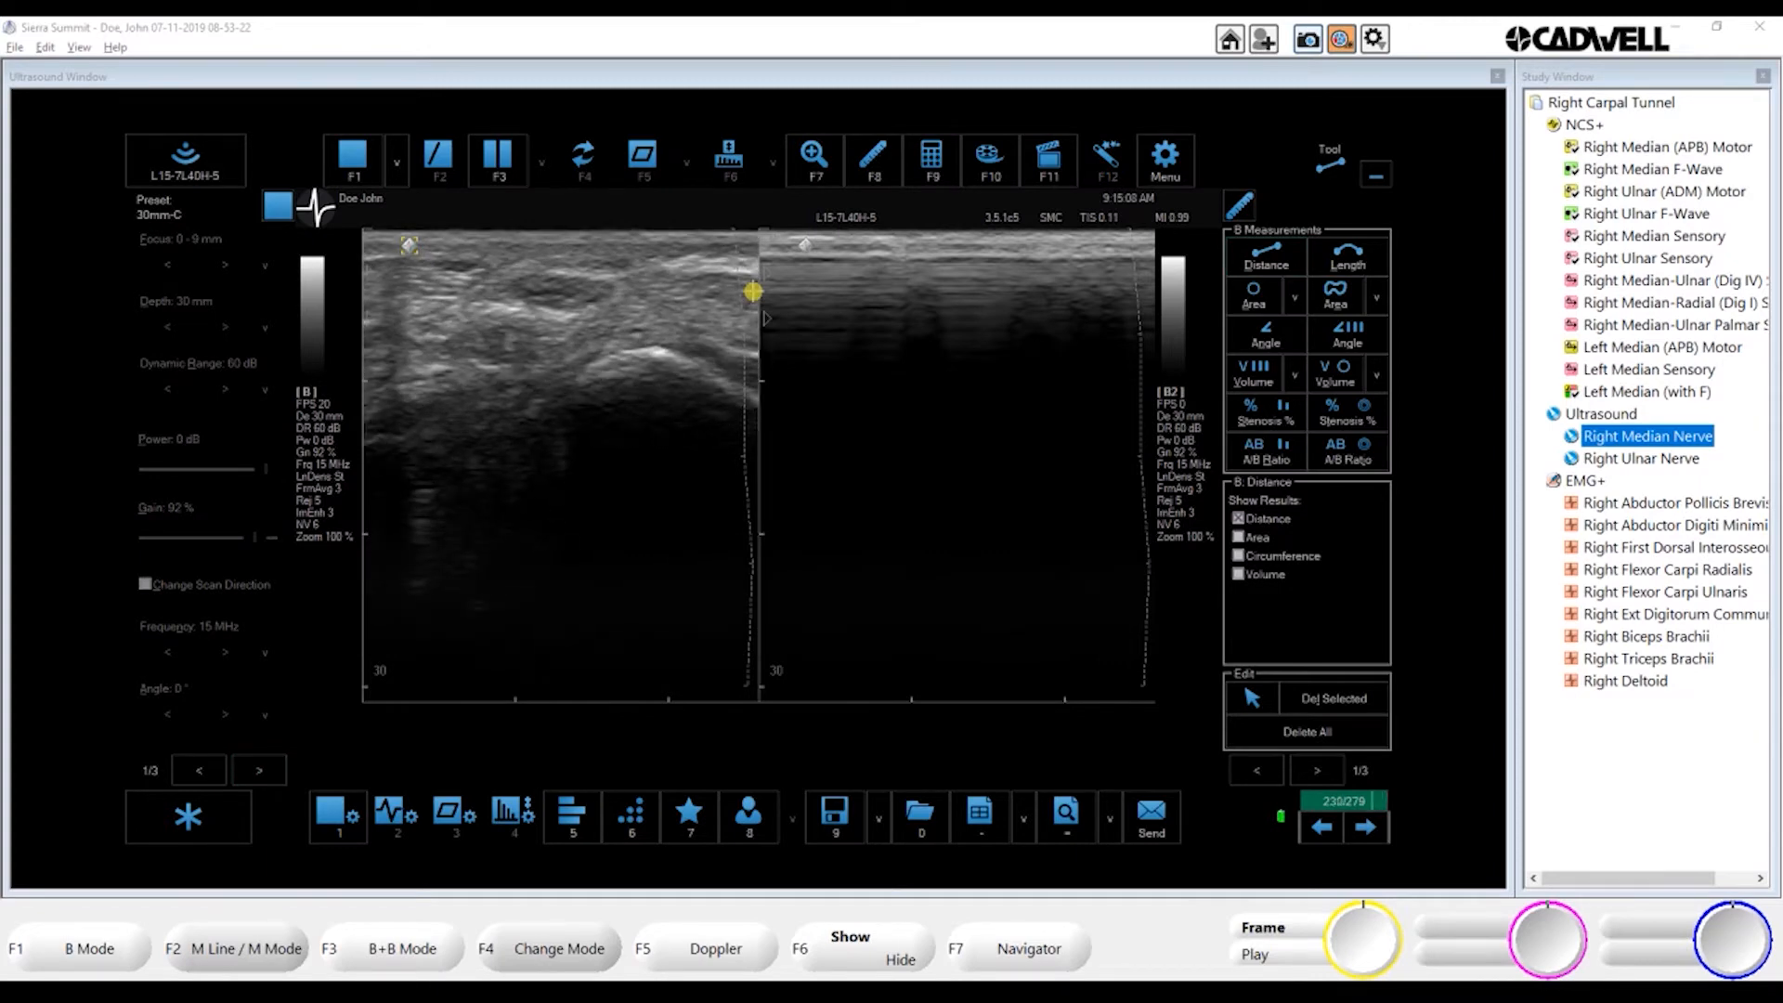
scroll(752, 292, up, 3)
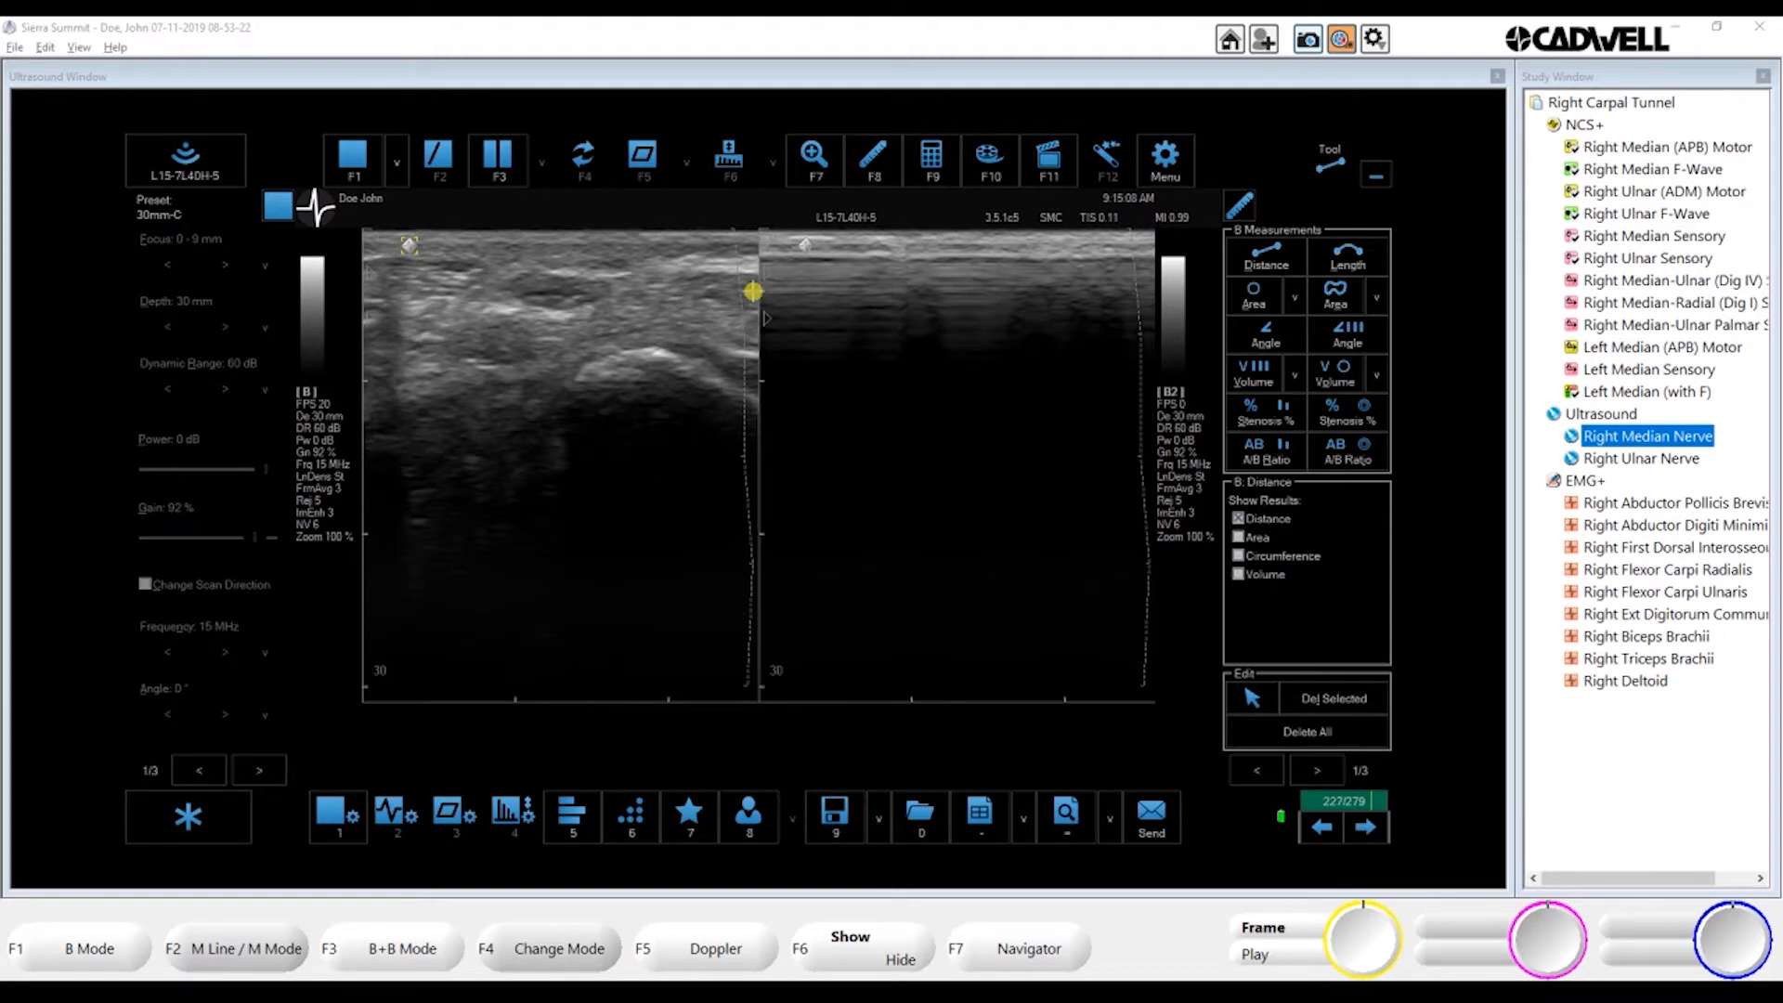
key(9)
key(space)
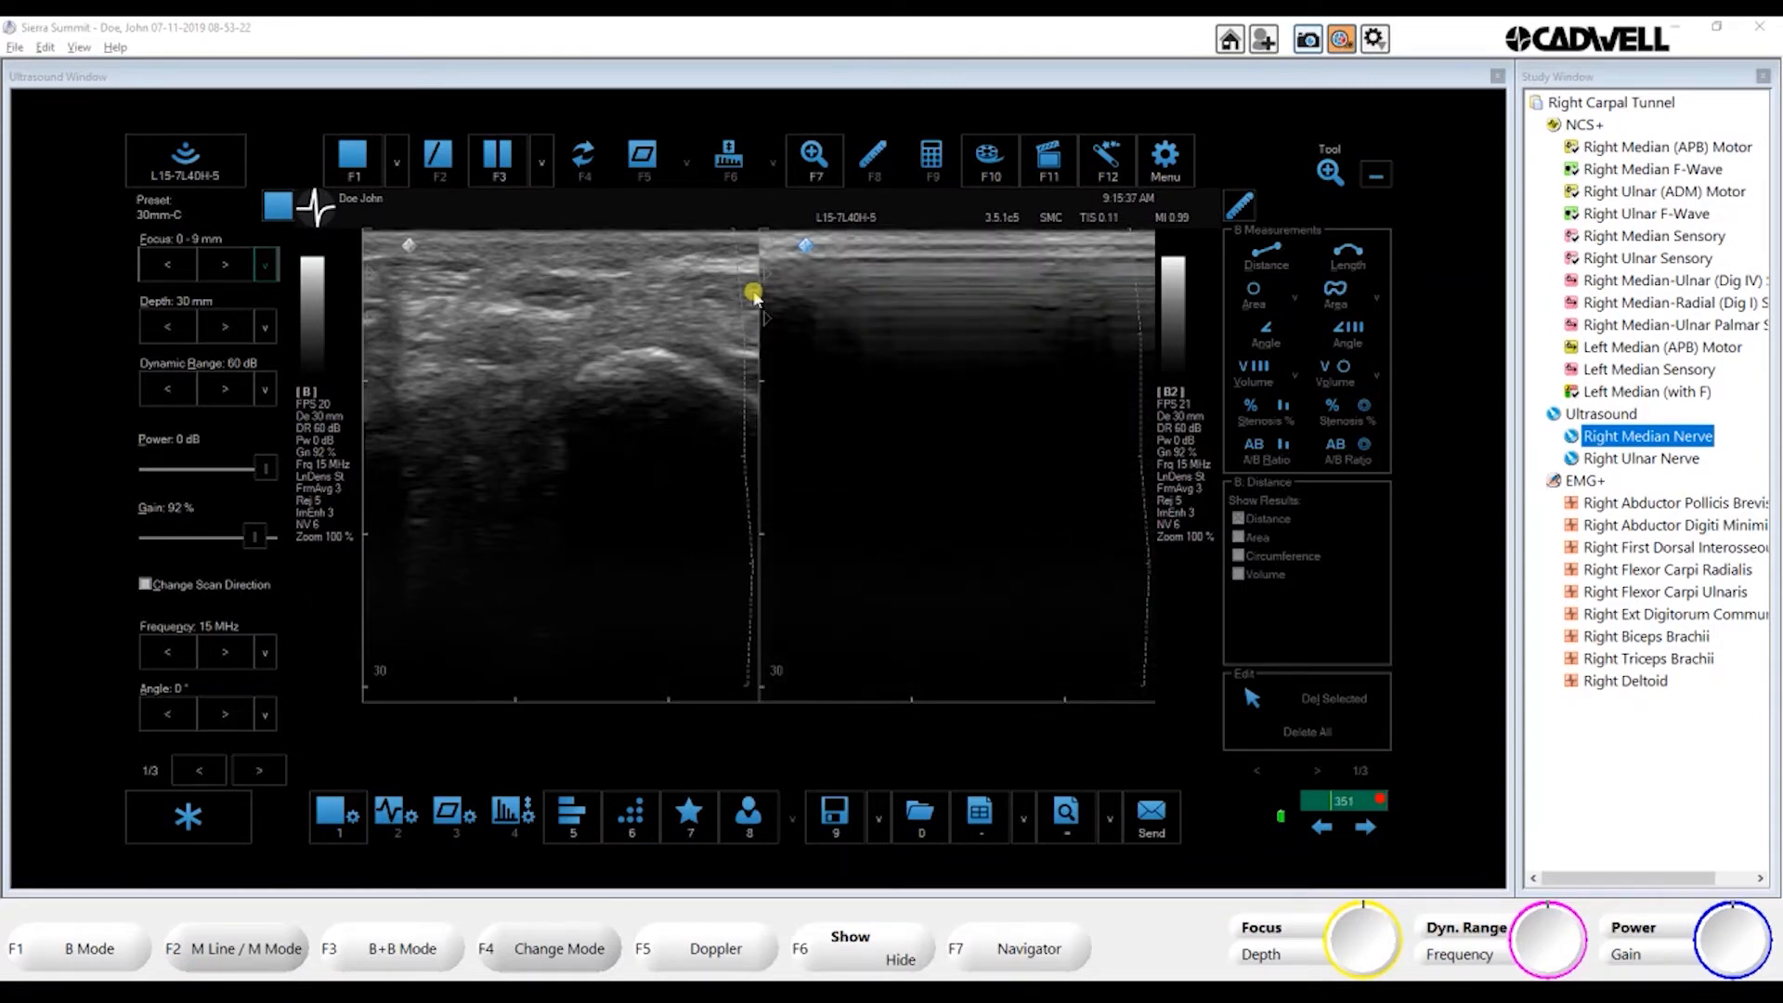
Freeze the second ultrasound image and go back through its cine loop to frame 320
key(space)
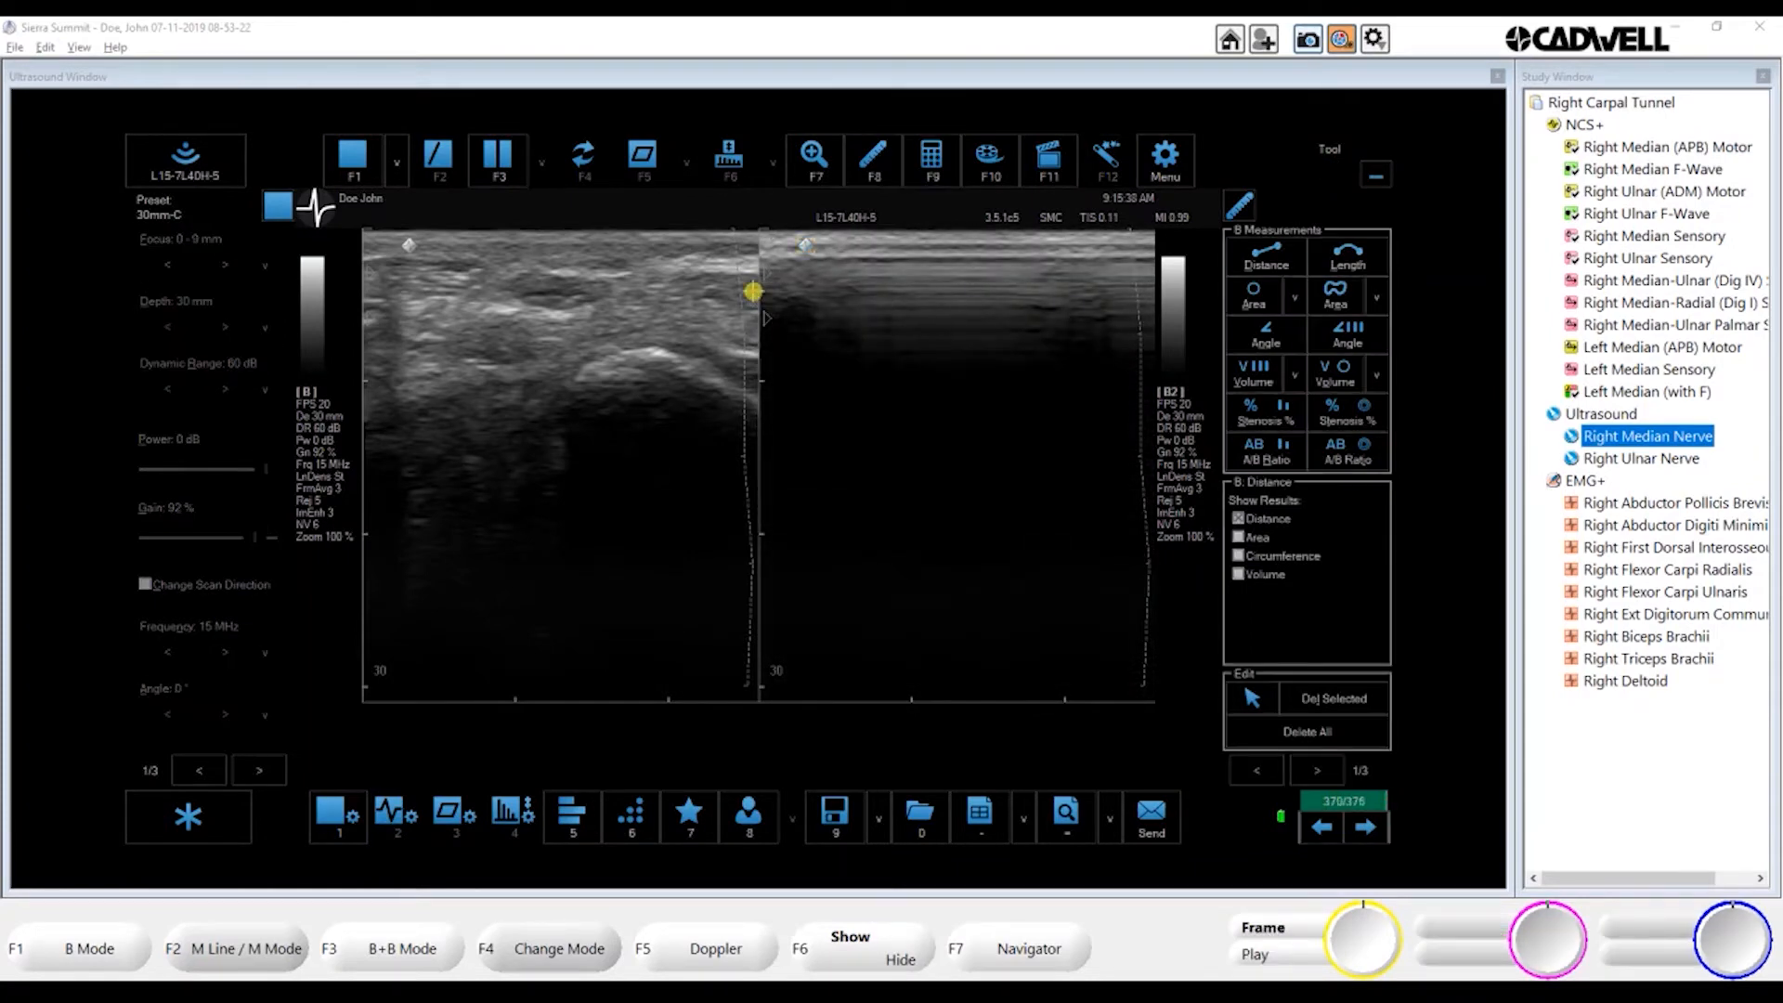
scroll(754, 291, up, 20)
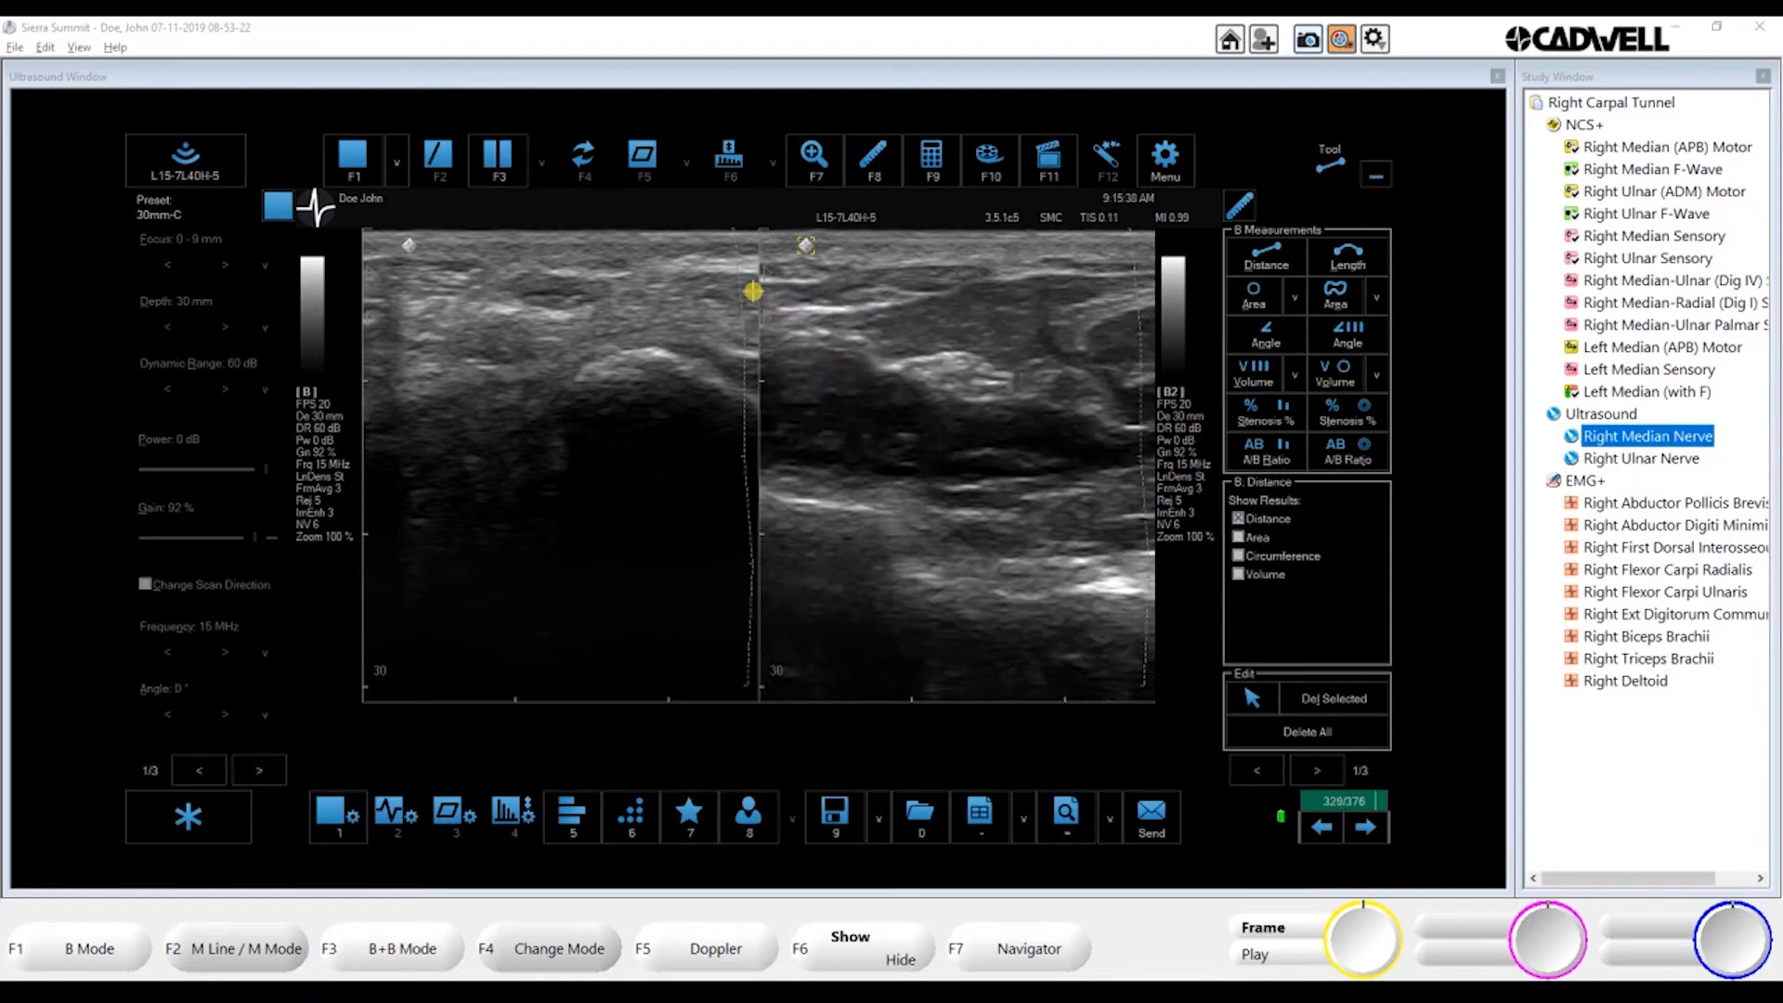
scroll(753, 292, down, 13)
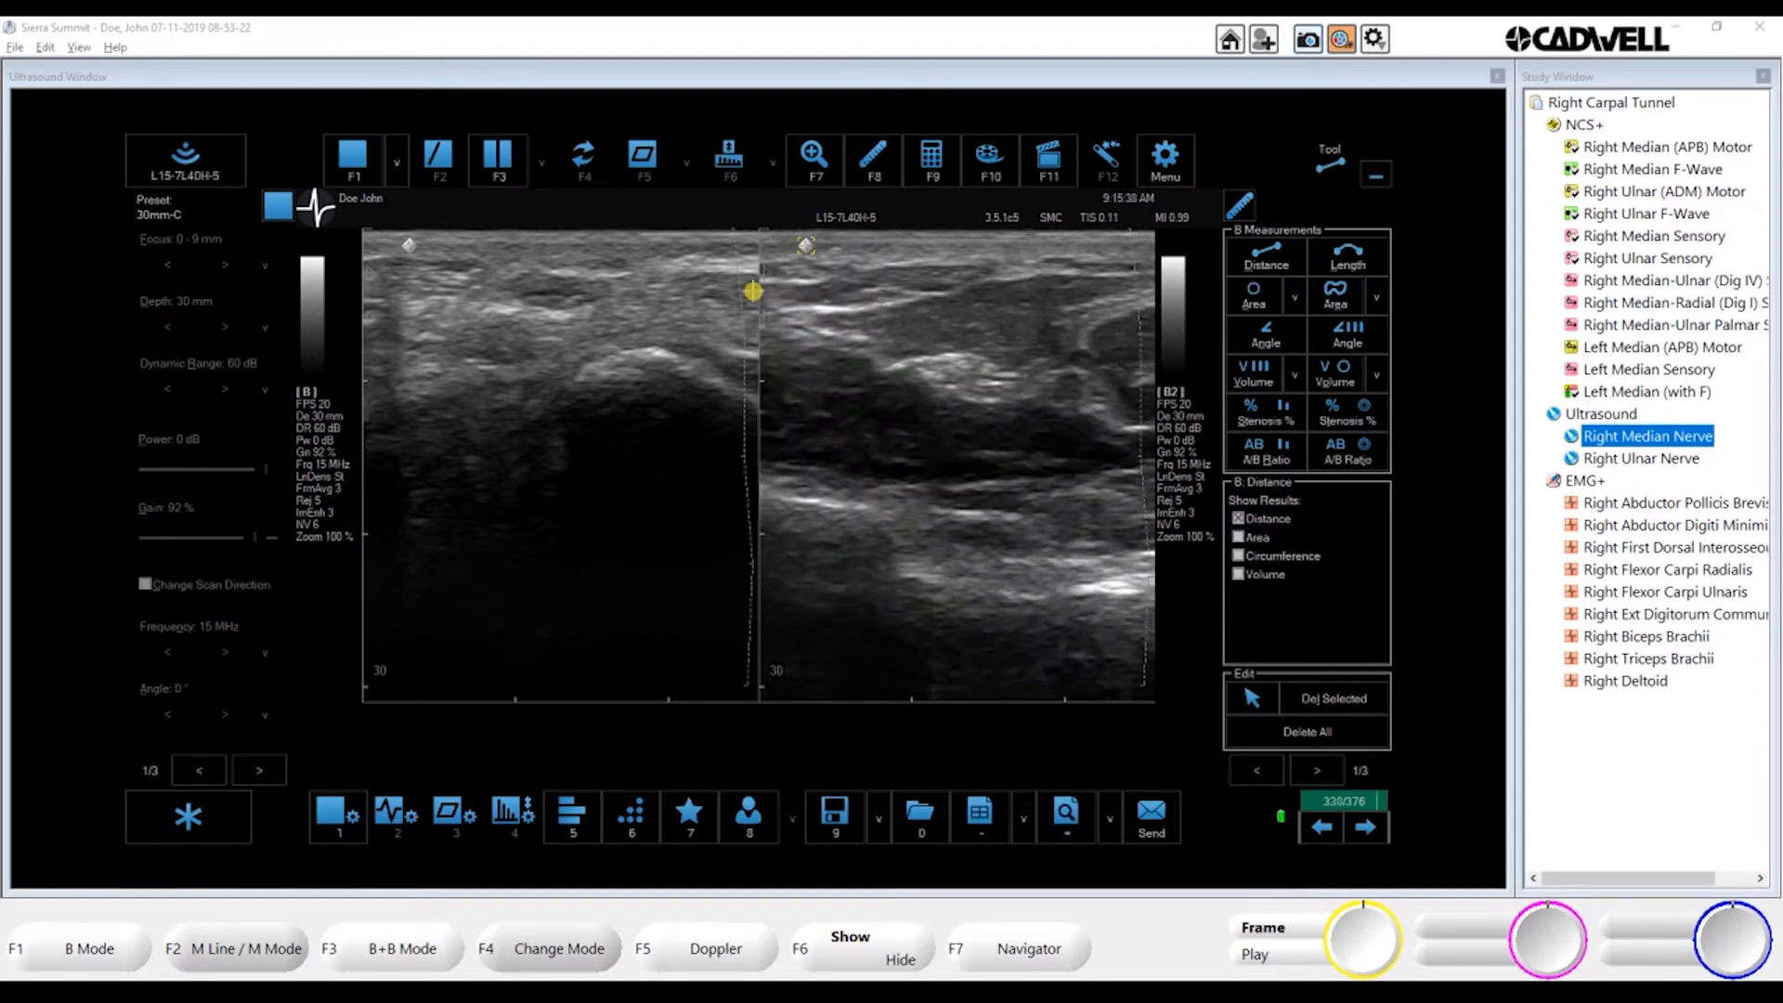
scroll(754, 292, up, 12)
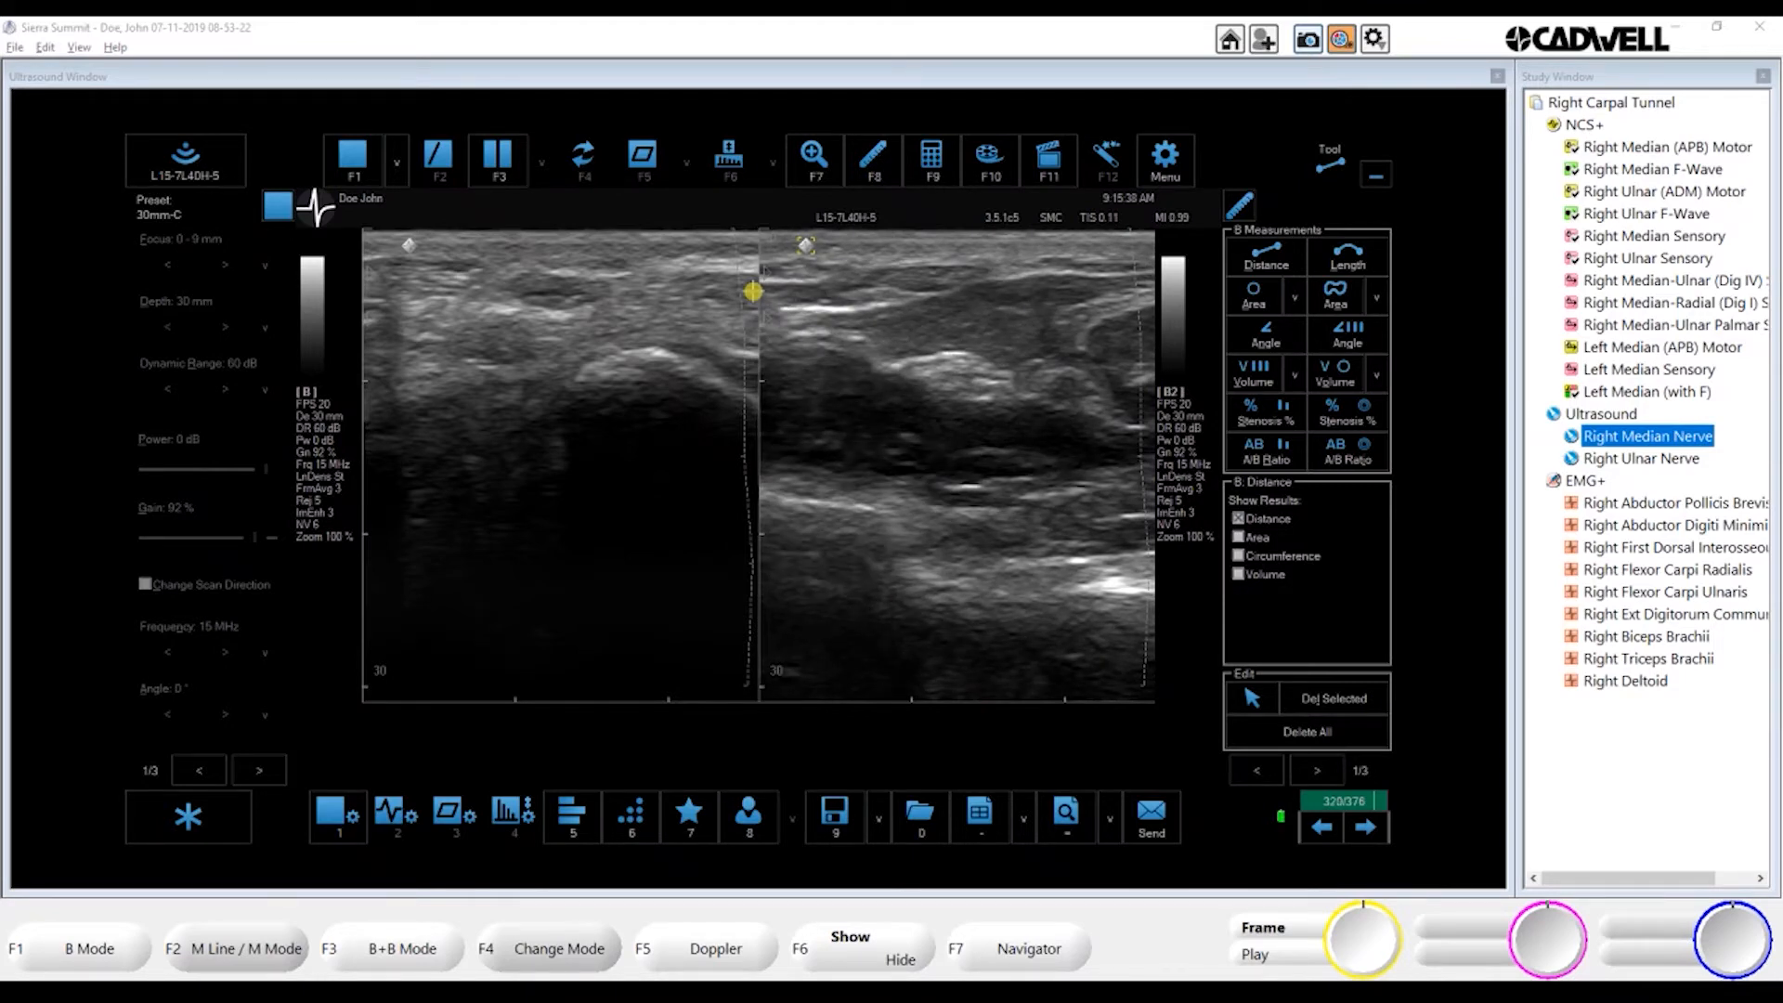
Trace the nerve outline in both images with the two-area A/B ratio measurement, about 0.125 cm² in the first and 0.12 cm² in the second
click(1325, 457)
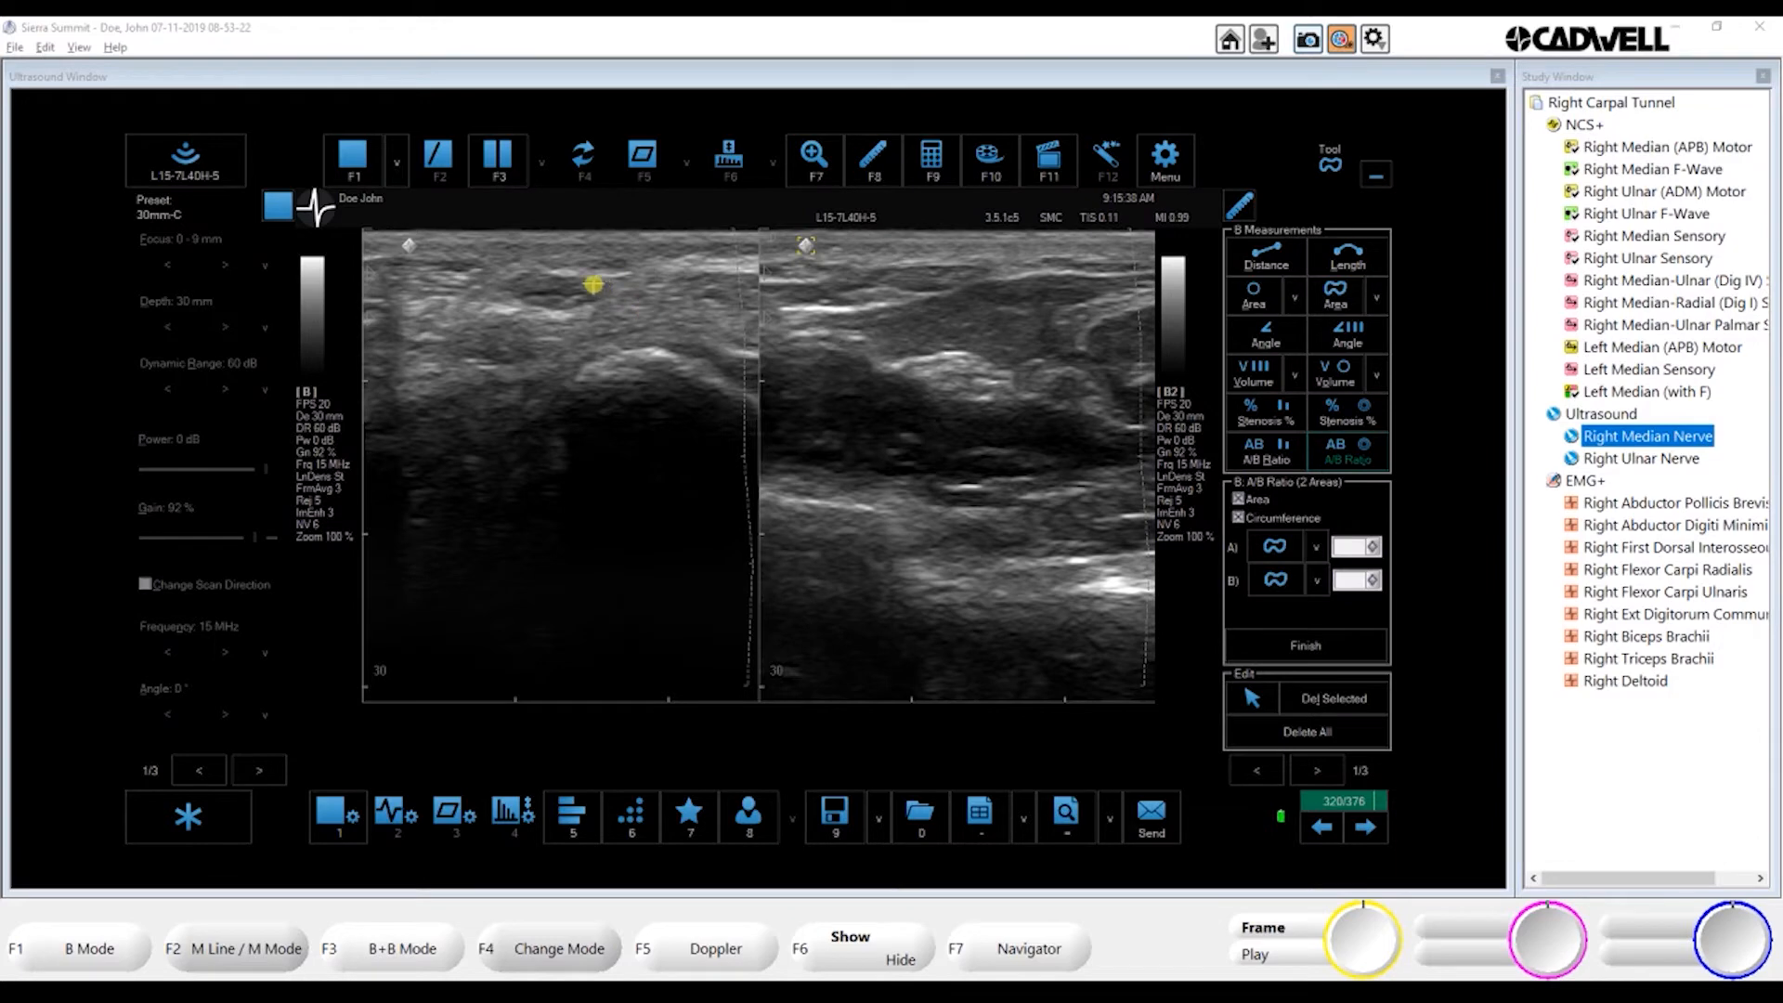
mouse_move(603, 280)
mouse_down()
mouse_move(511, 283)
mouse_move(562, 309)
mouse_move(608, 281)
mouse_up()
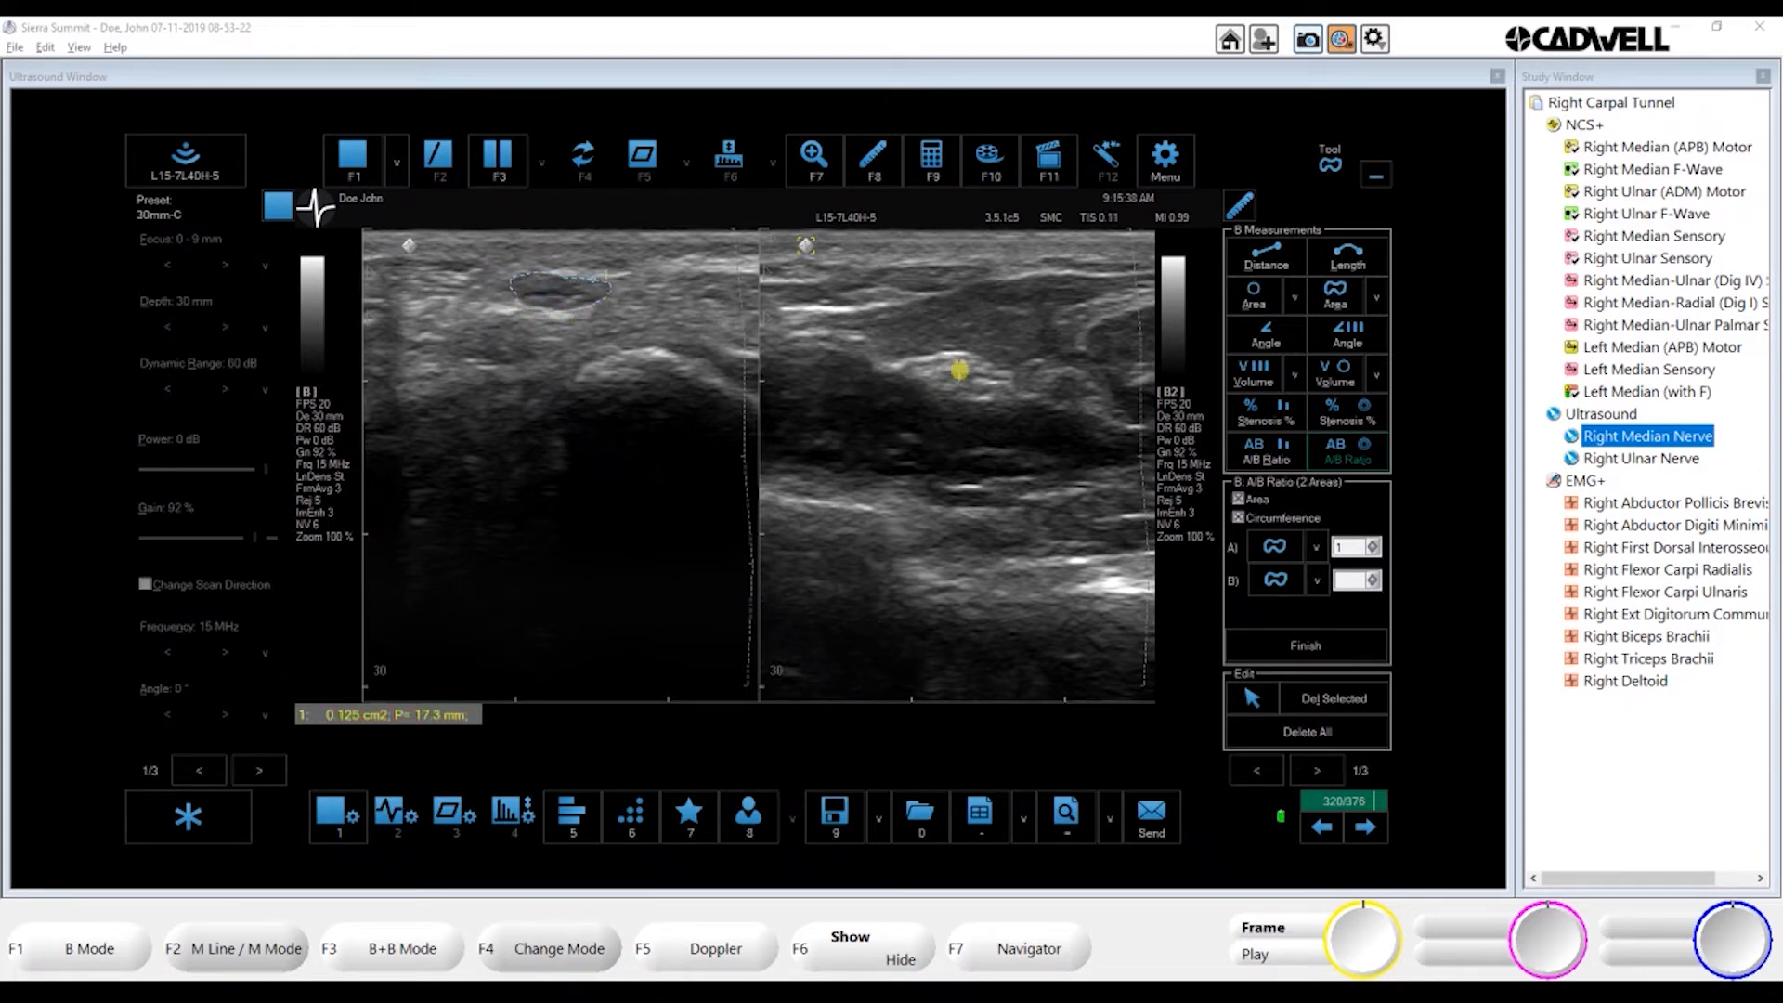
mouse_move(964, 357)
mouse_down()
mouse_move(922, 369)
mouse_move(936, 395)
mouse_move(991, 394)
mouse_move(980, 354)
mouse_up()
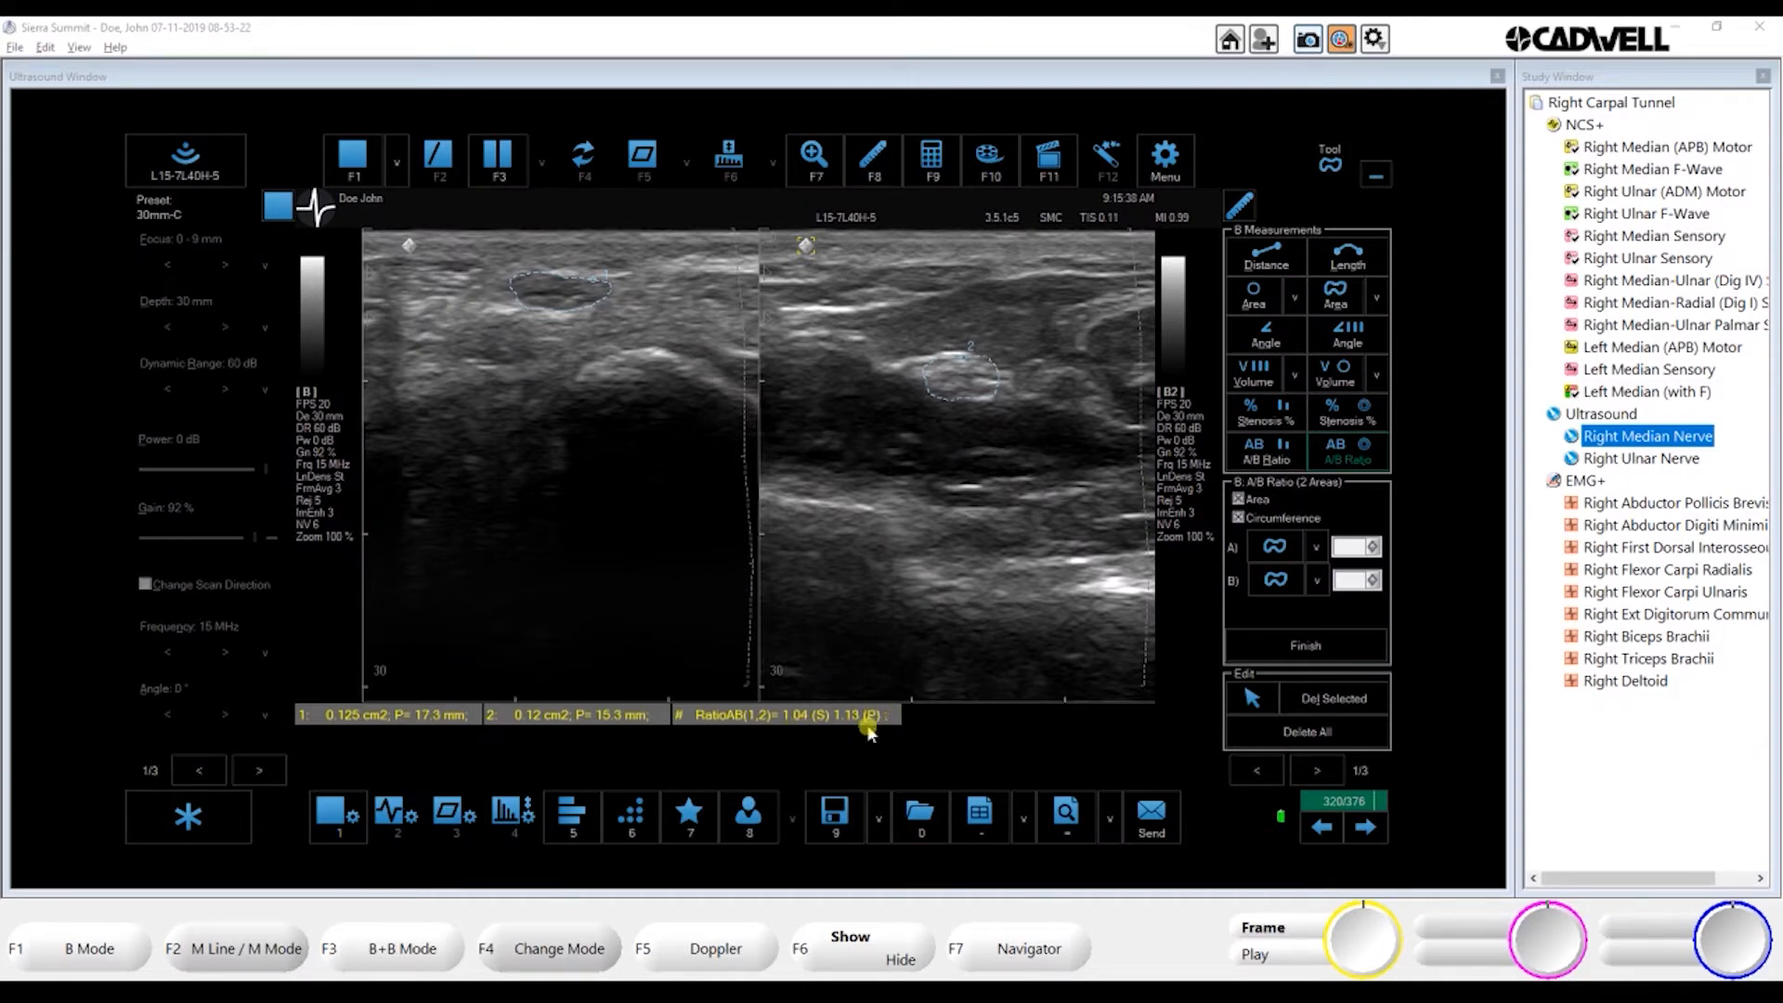
Store the Right Median Nerve image with the comment Wrist - Forearm and return to a single live B-mode image
click(1237, 517)
key(9)
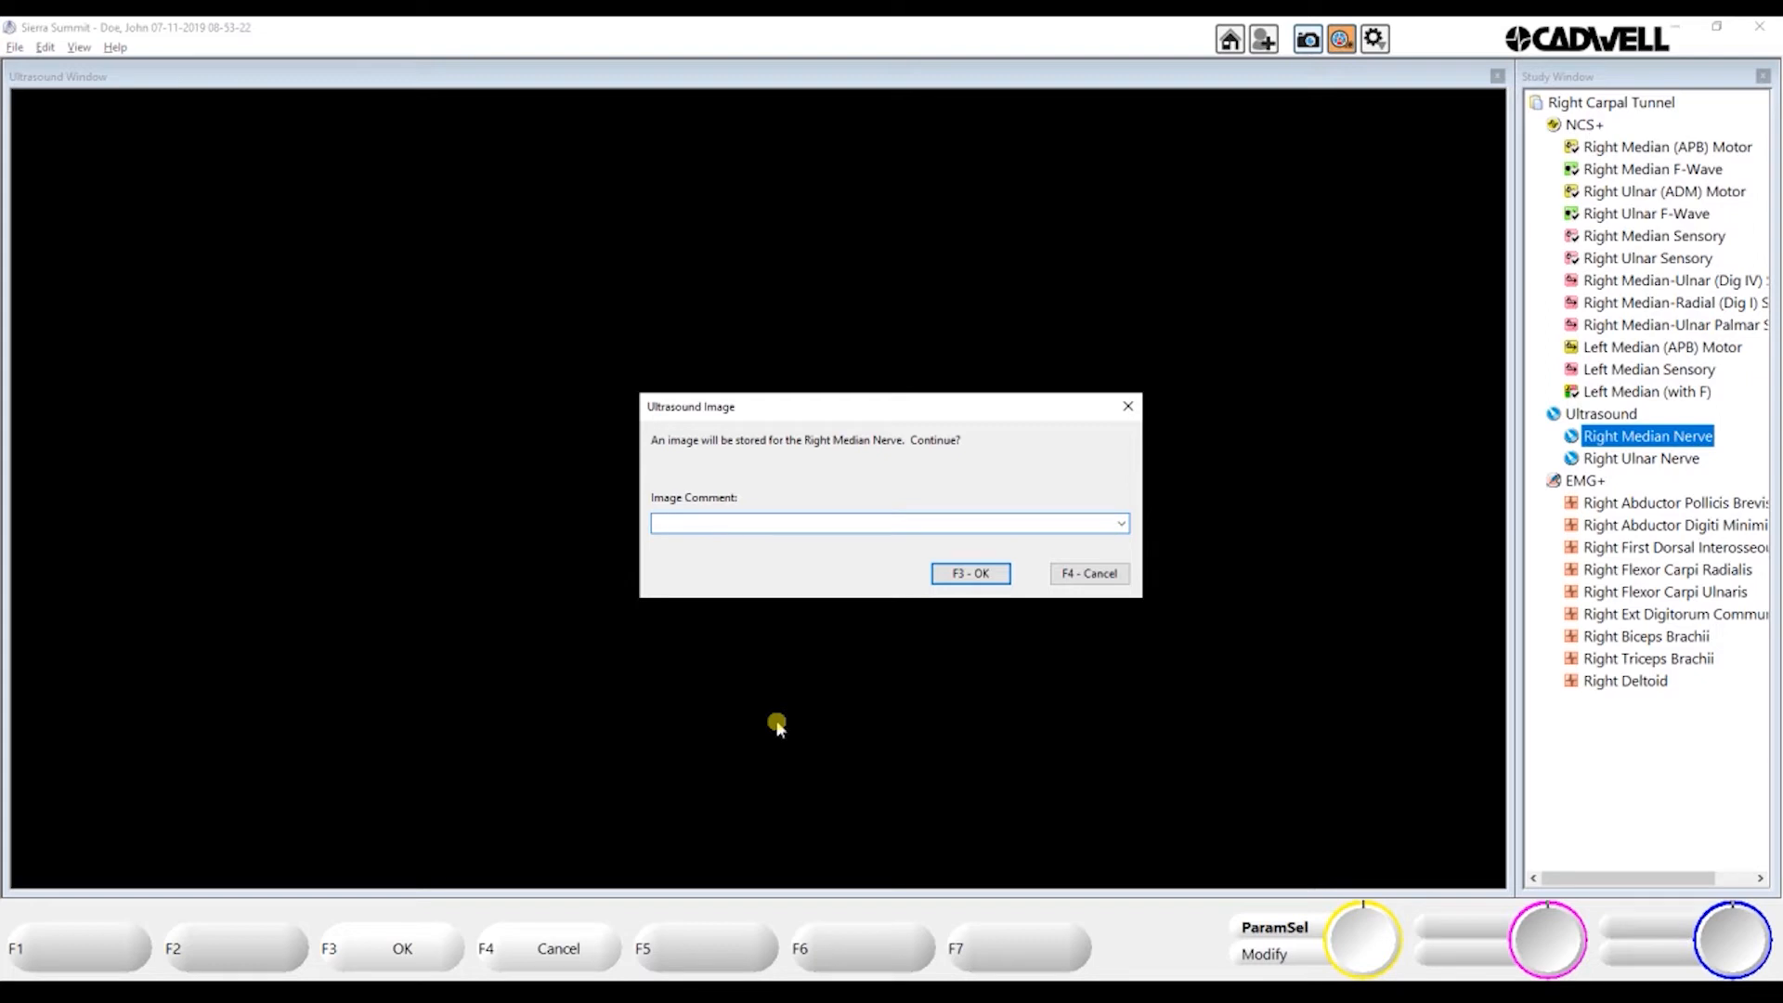
click(1122, 523)
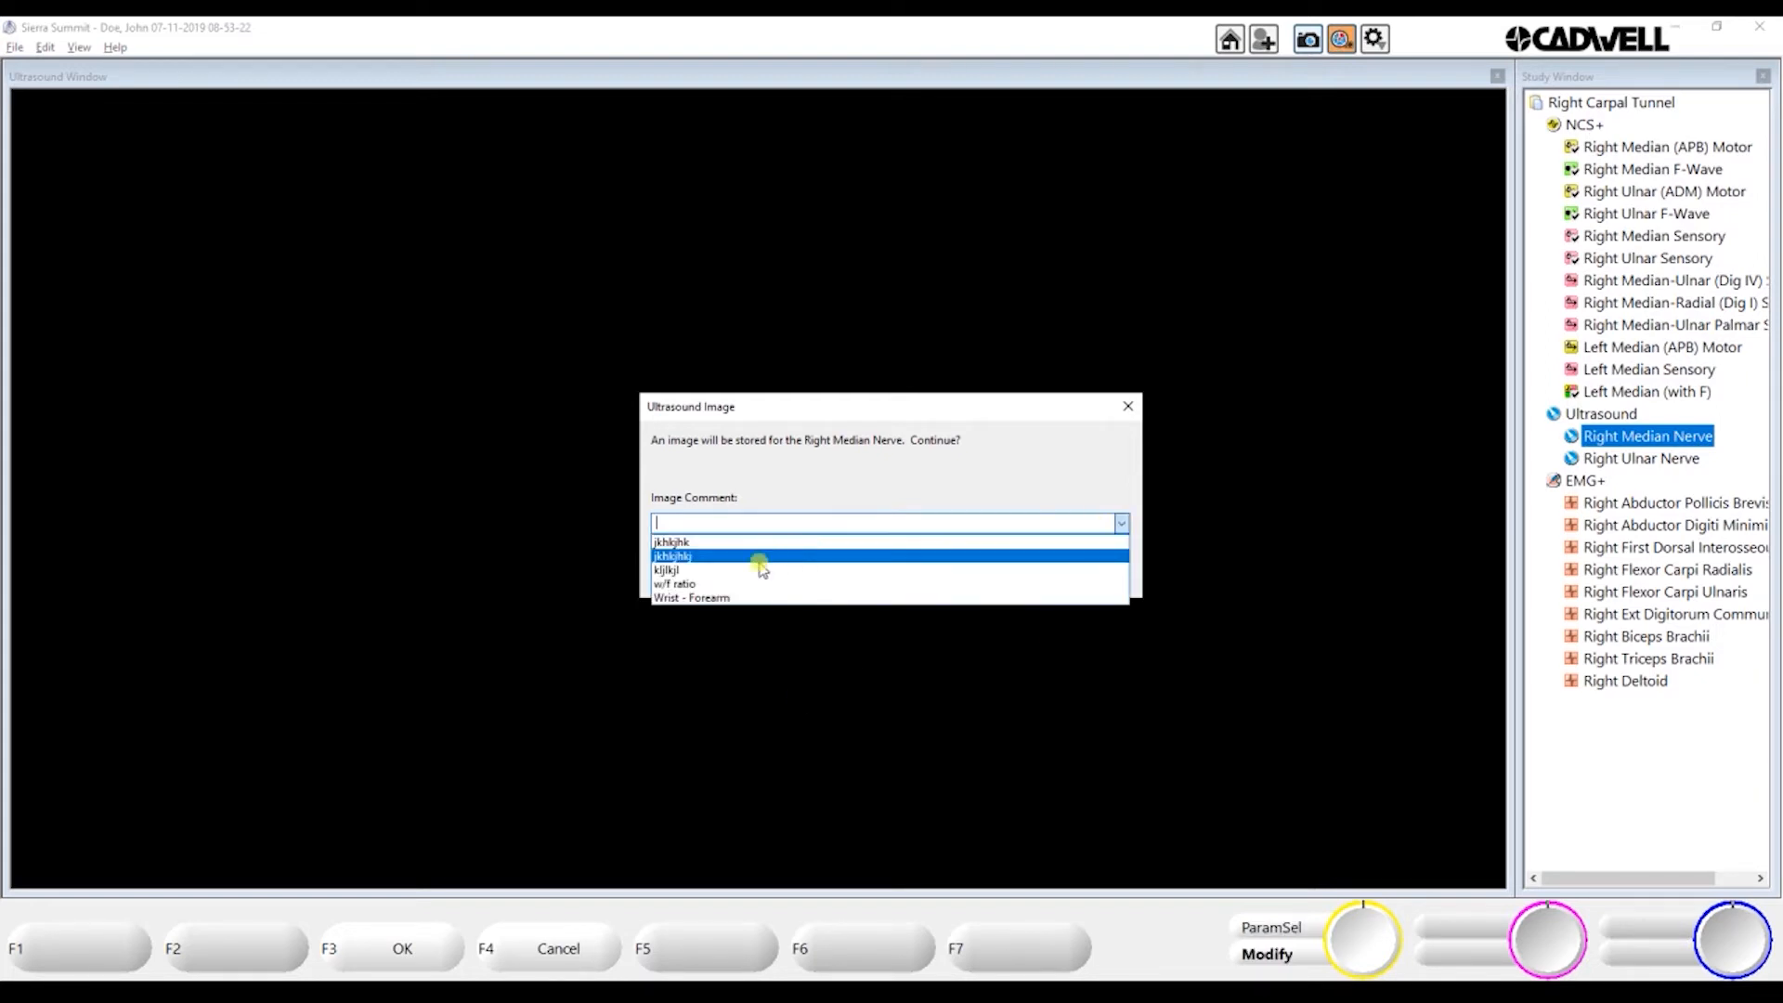
click(729, 598)
click(968, 574)
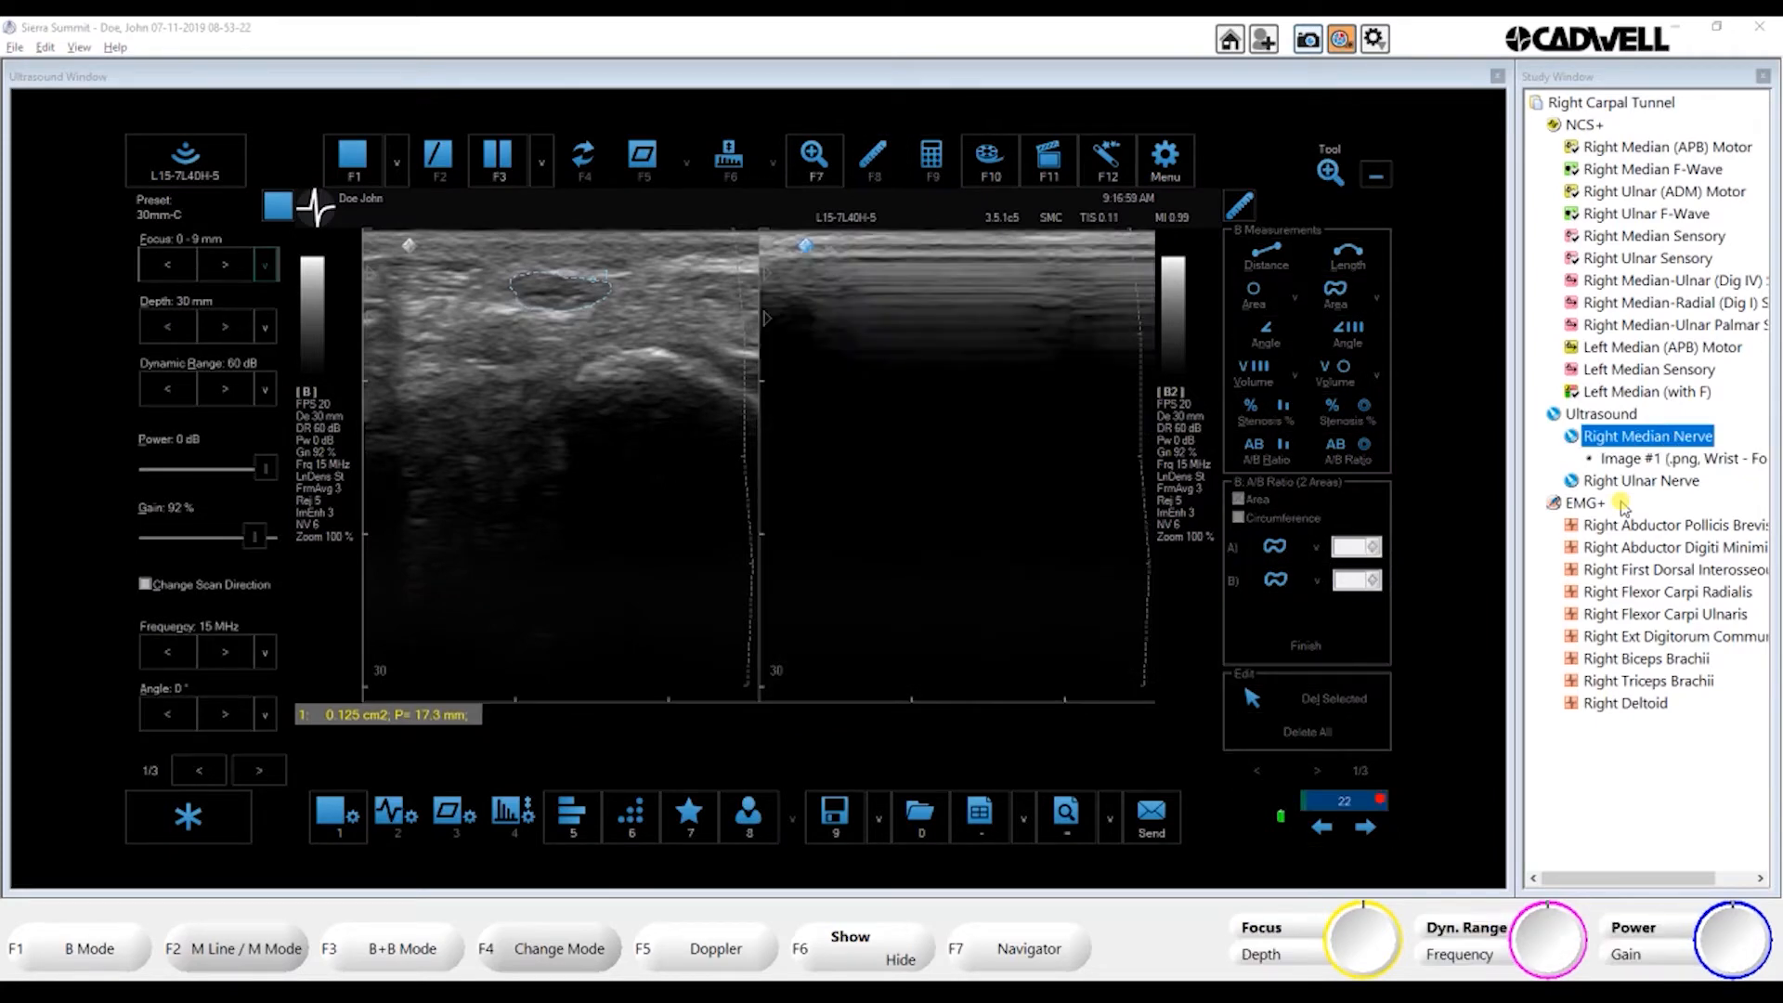
key(F2)
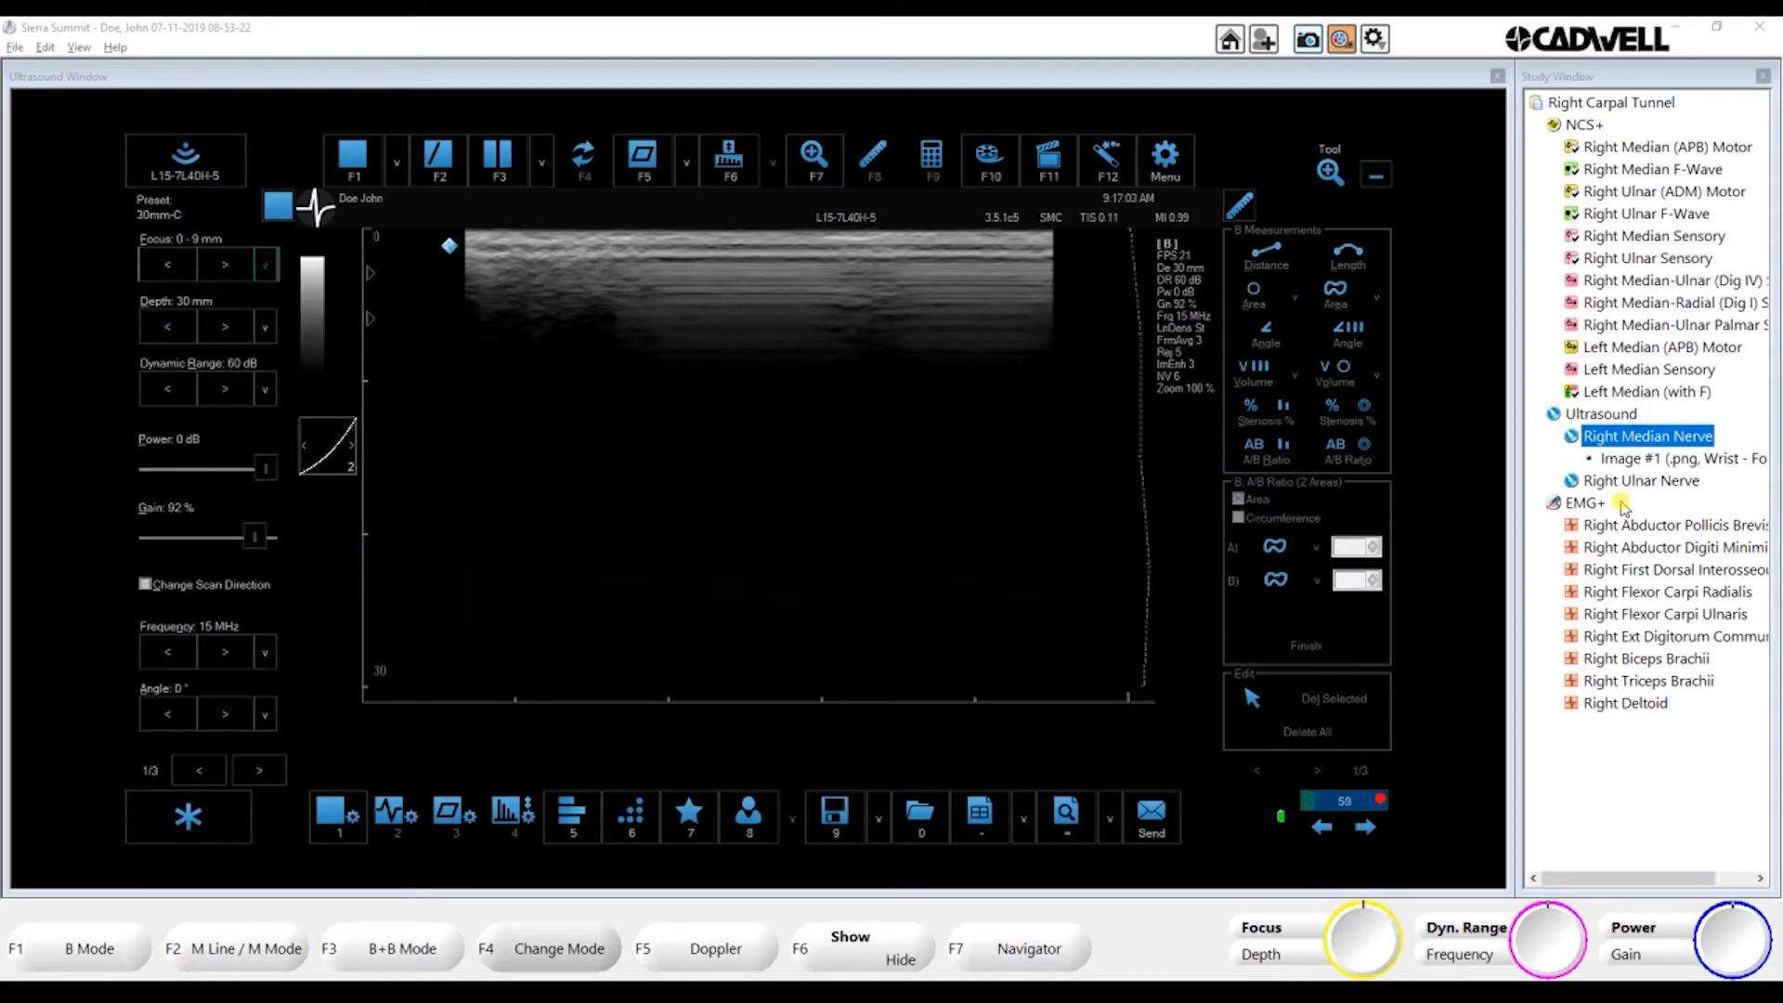
Switch the live ultrasound scan to Doppler, return it to B mode, and freeze the image
key(F5)
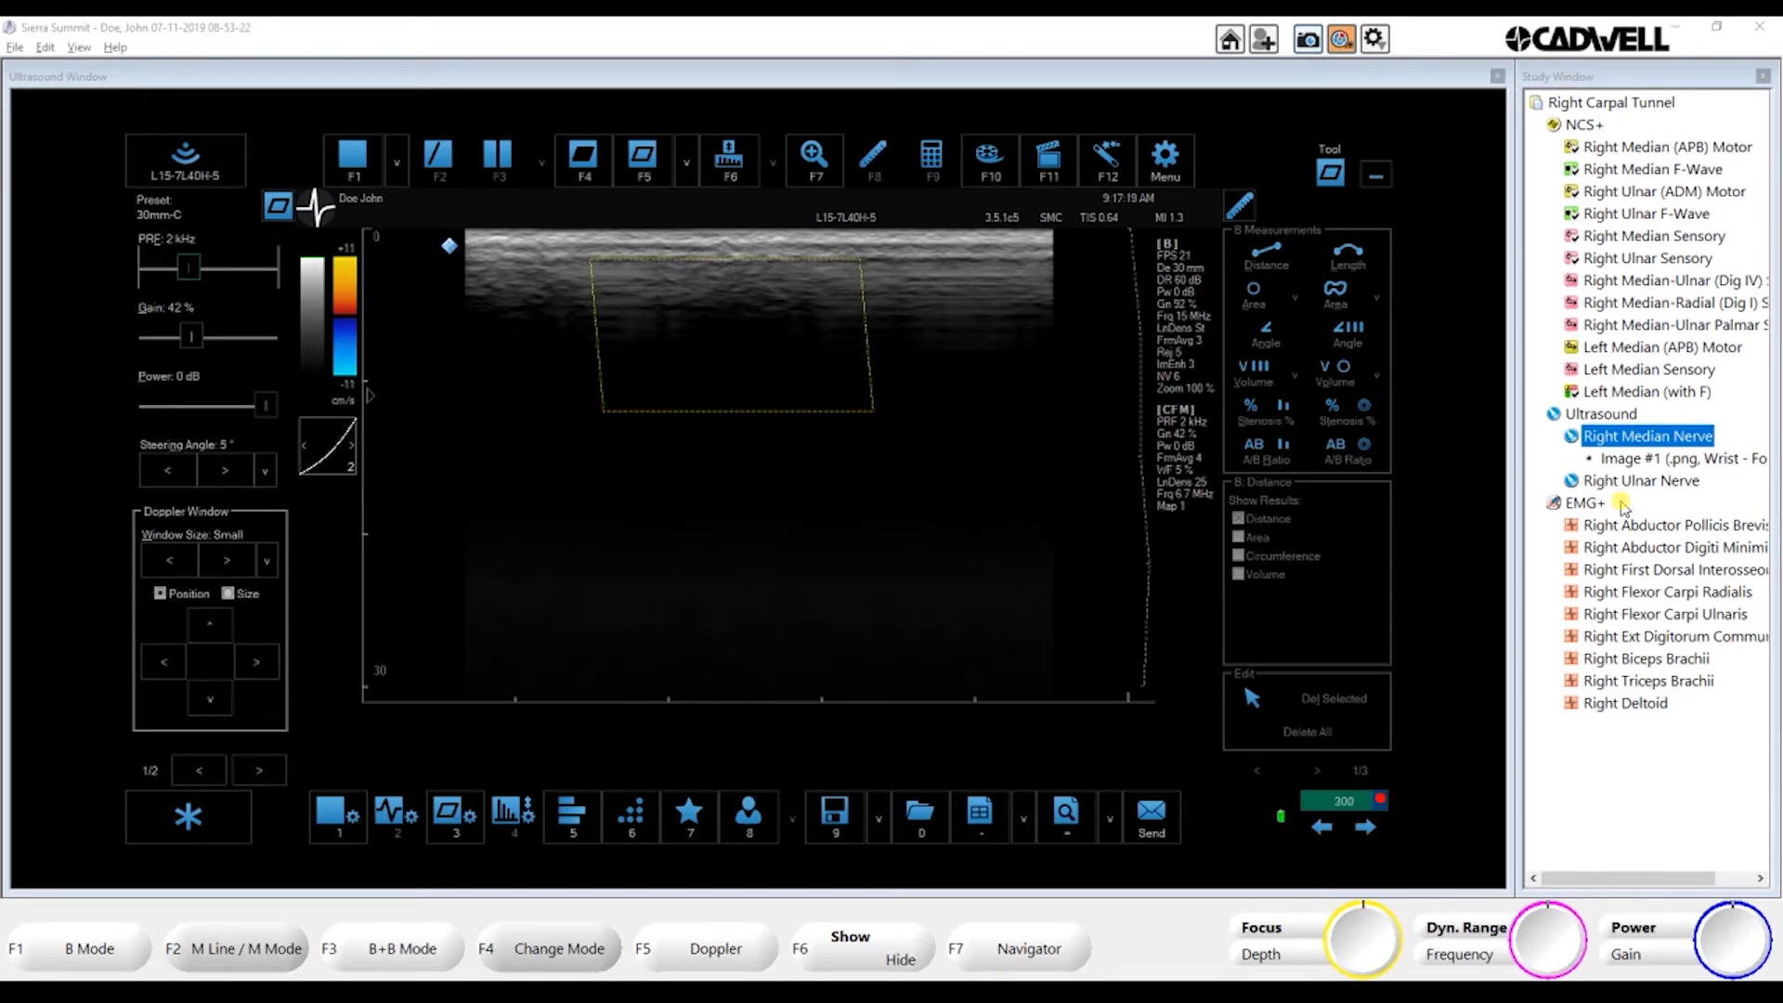
key(F1)
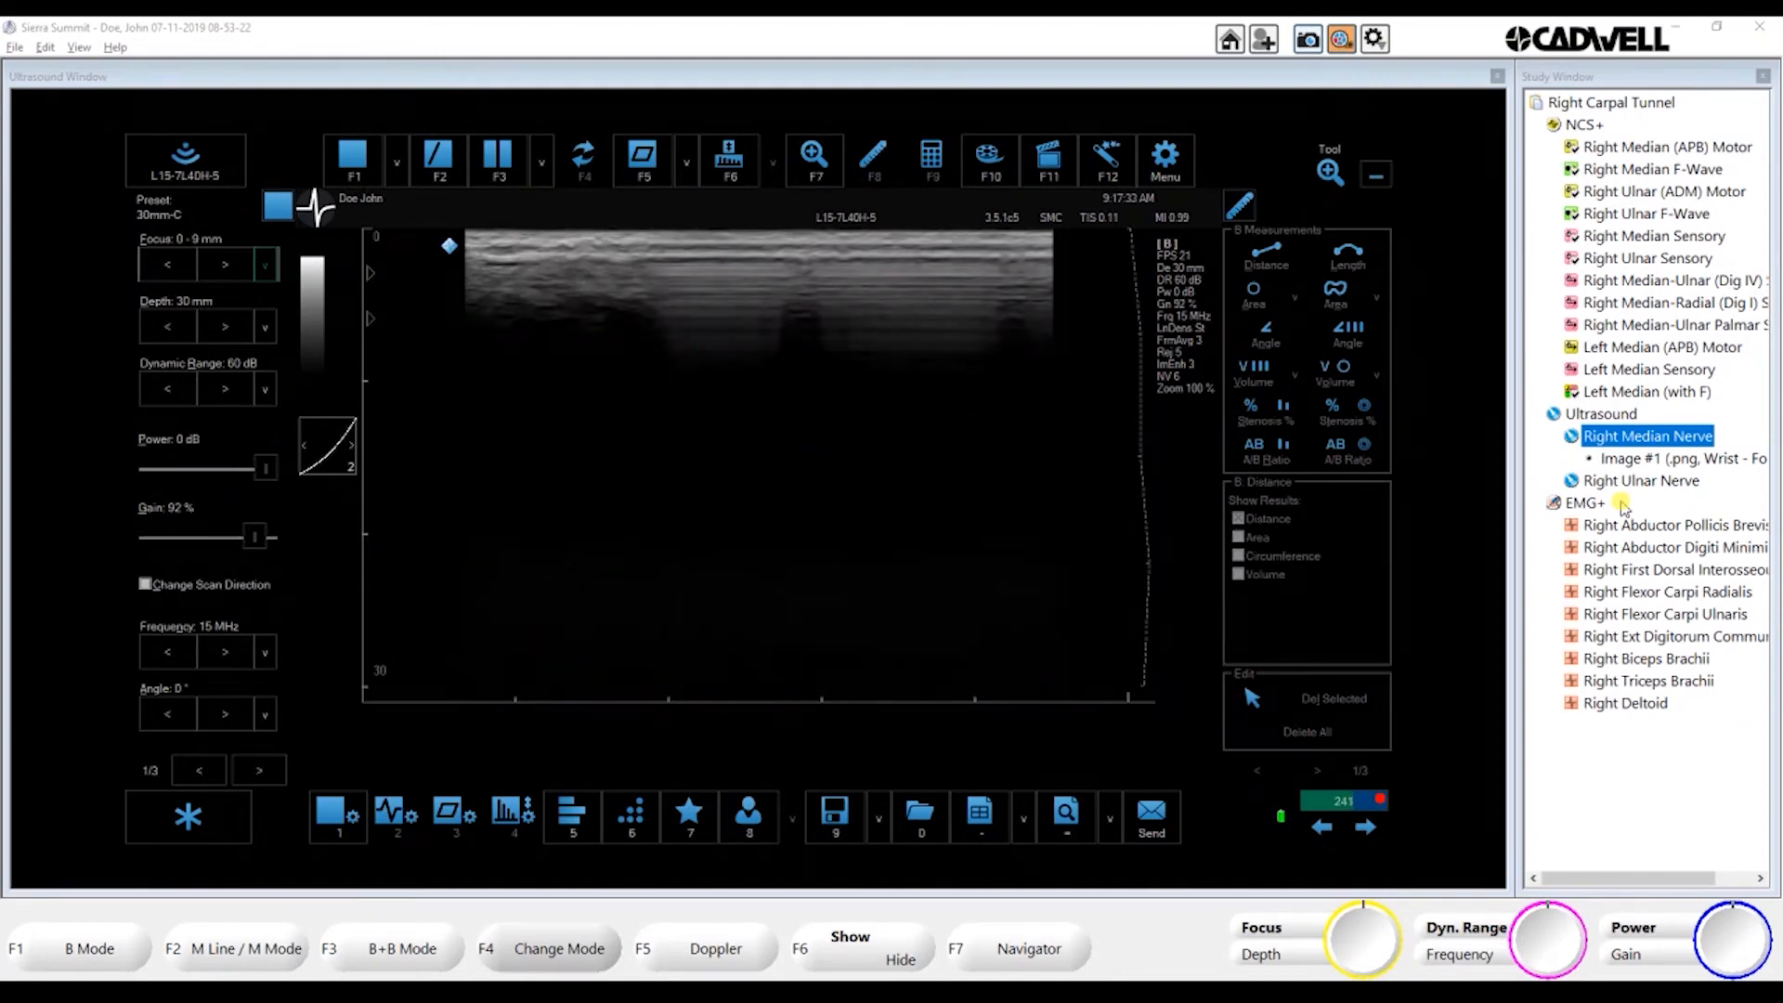
key(space)
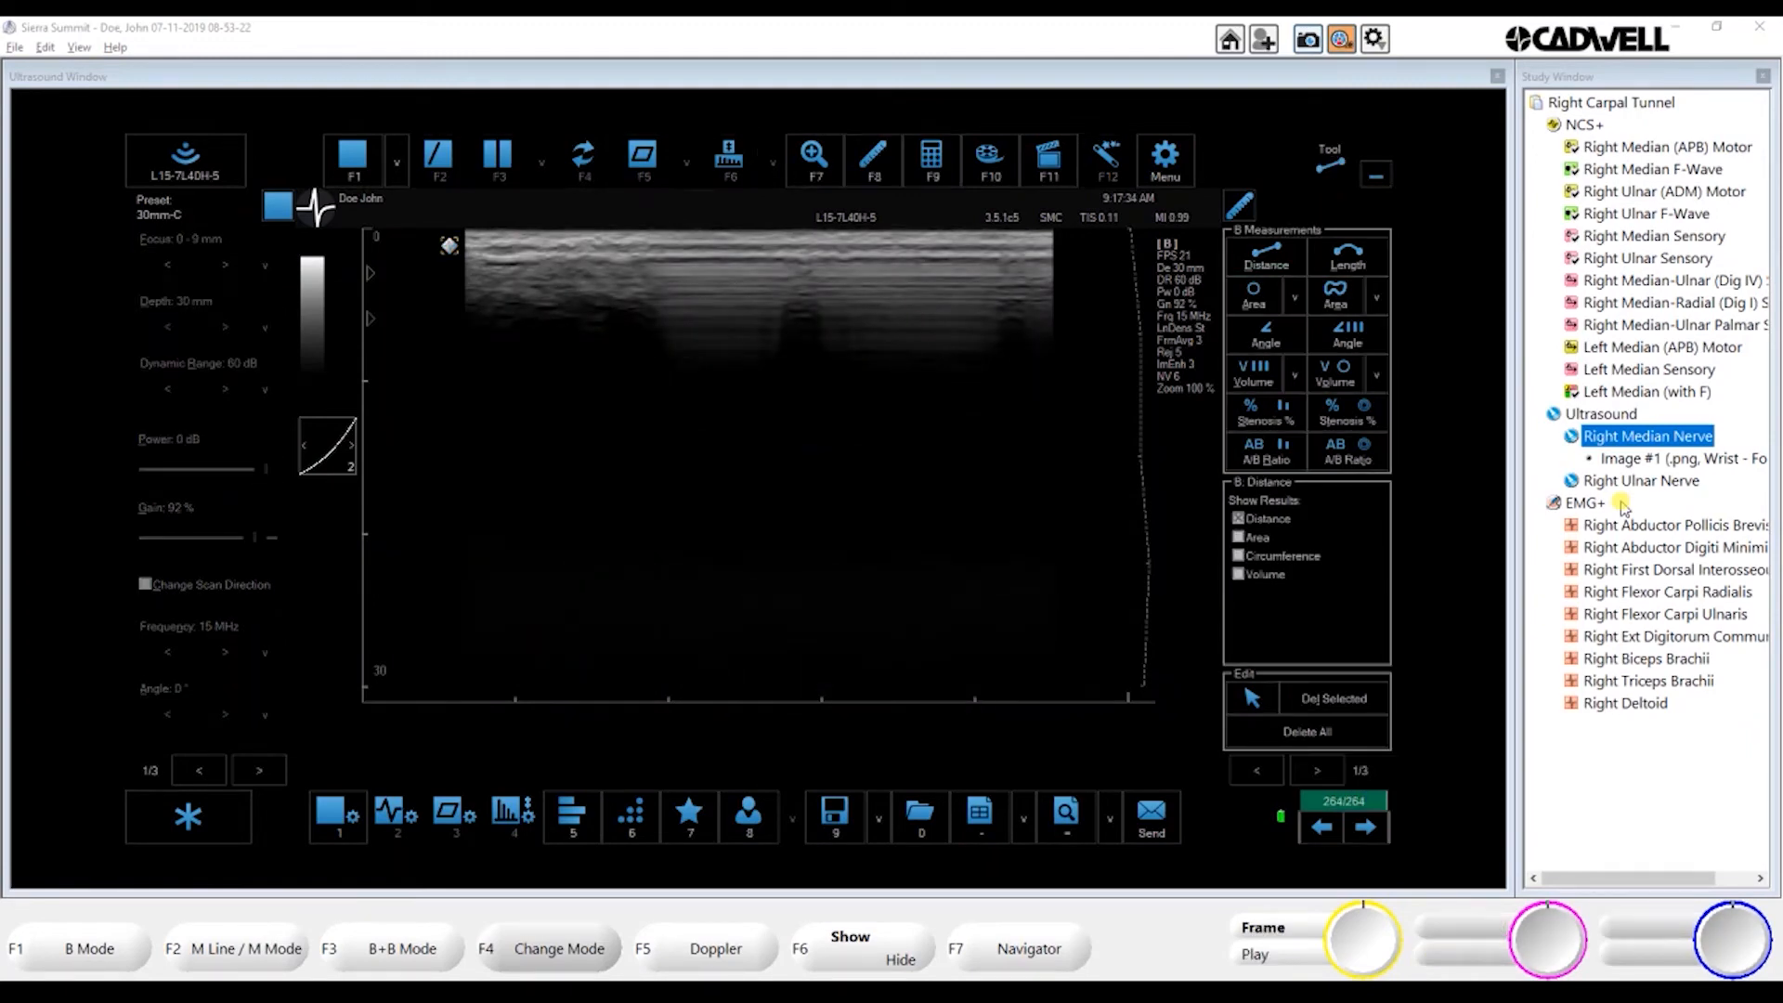
Quick-save the frozen scan's cine loop under the Right Median Nerve without a comment
click(876, 825)
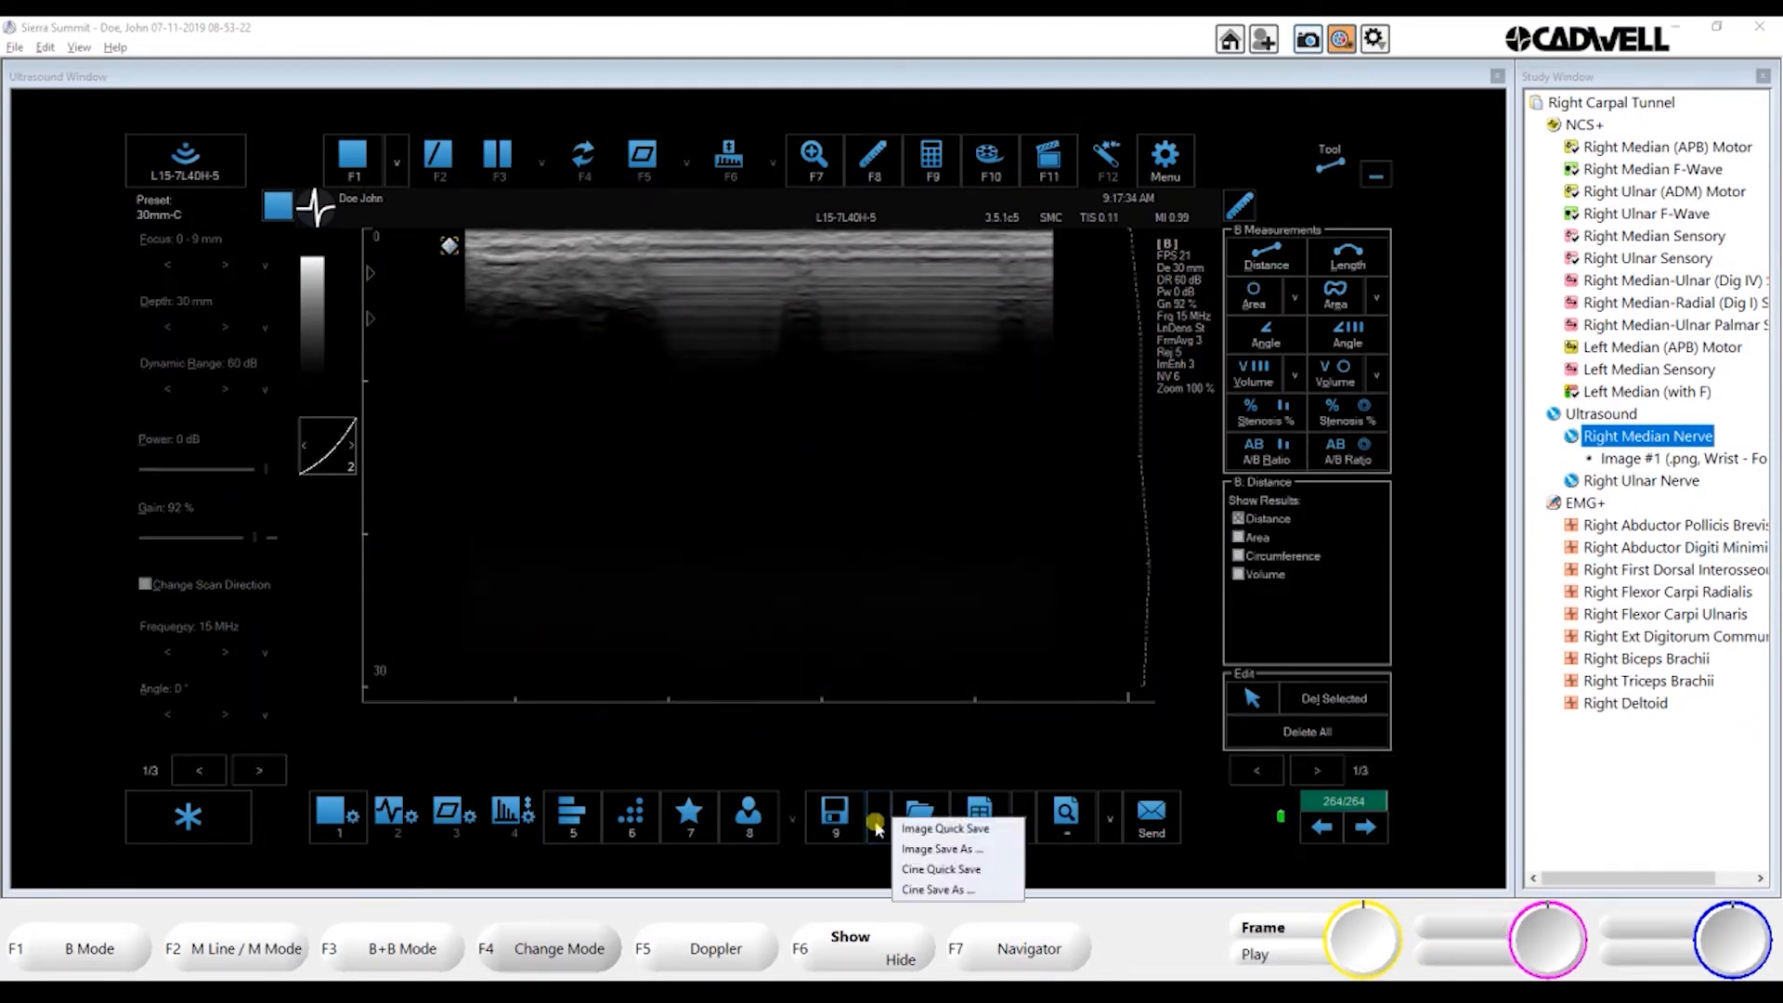
click(934, 873)
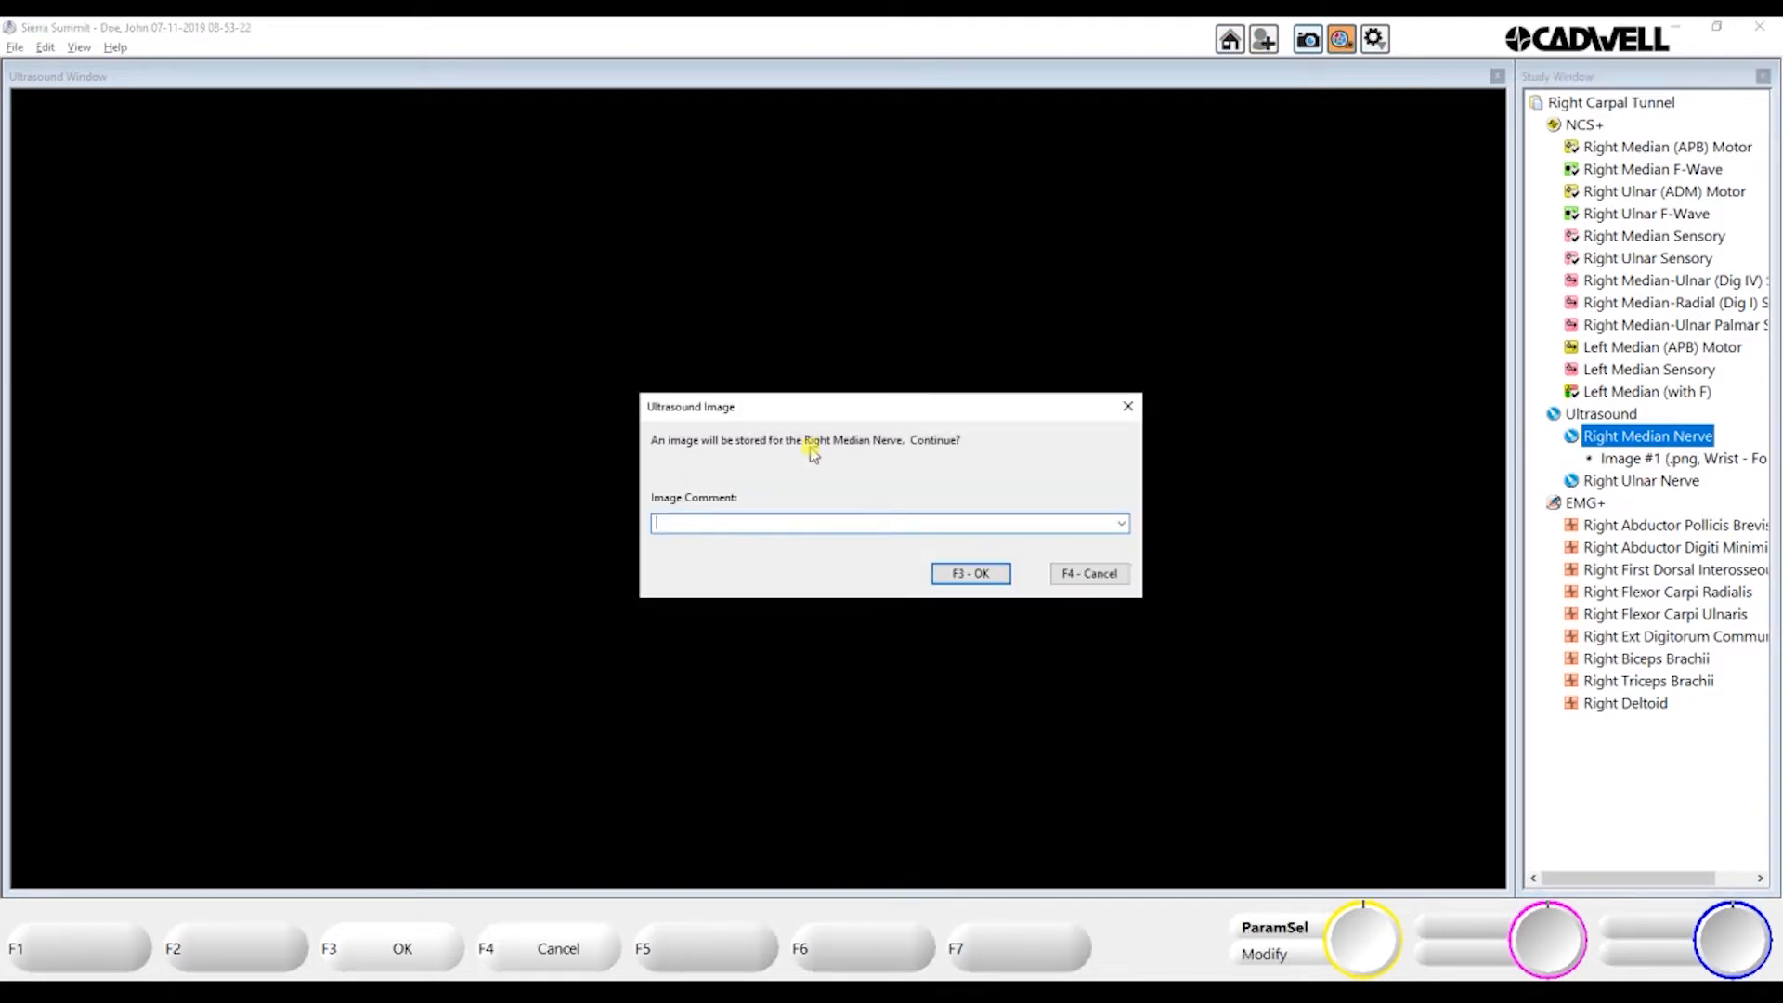
click(957, 570)
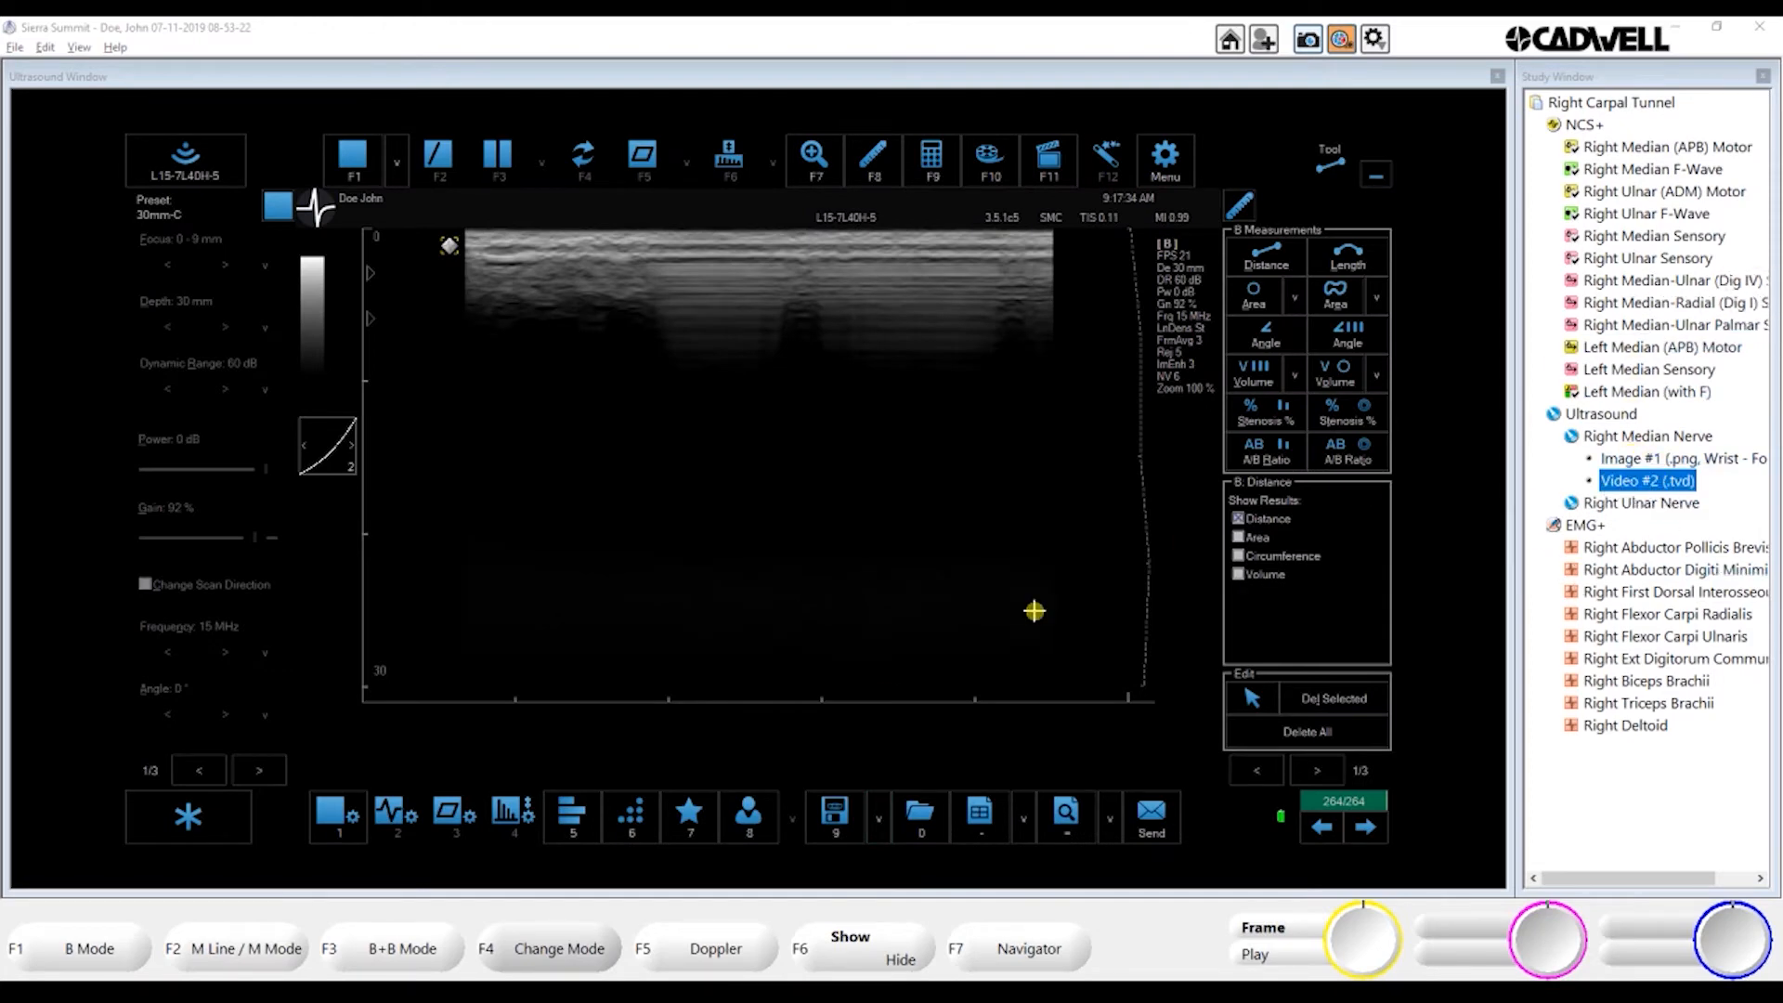
click(879, 830)
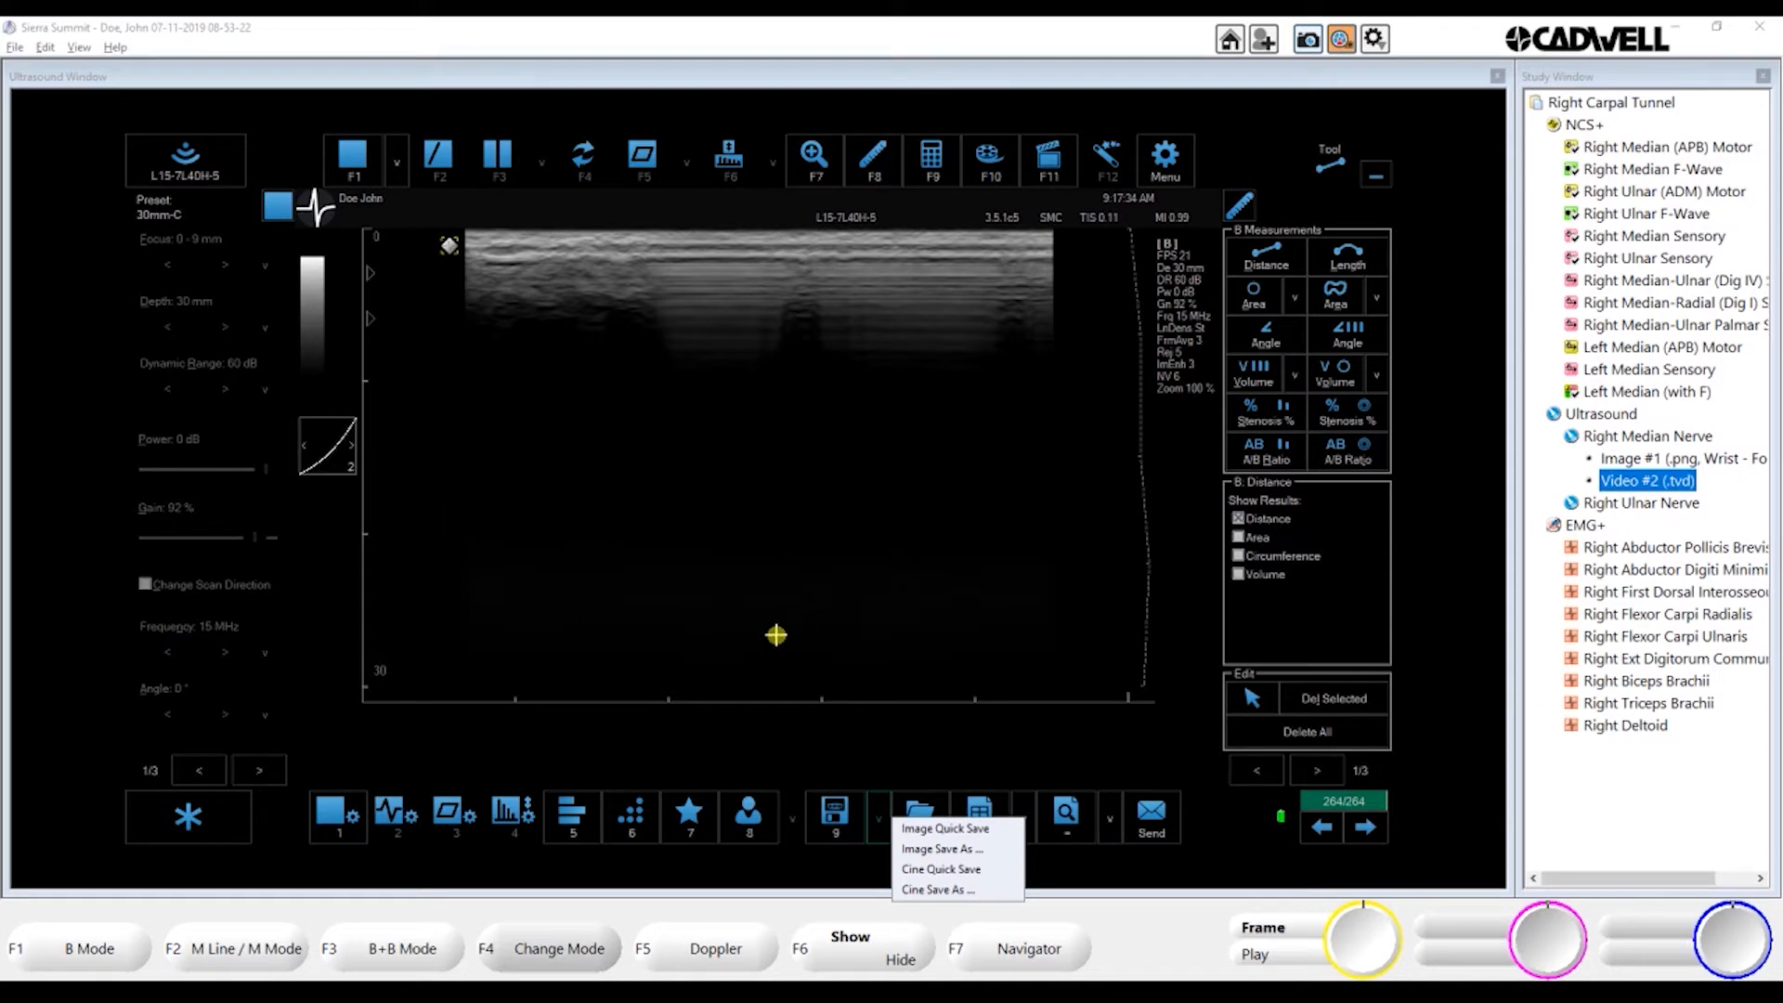
click(1457, 670)
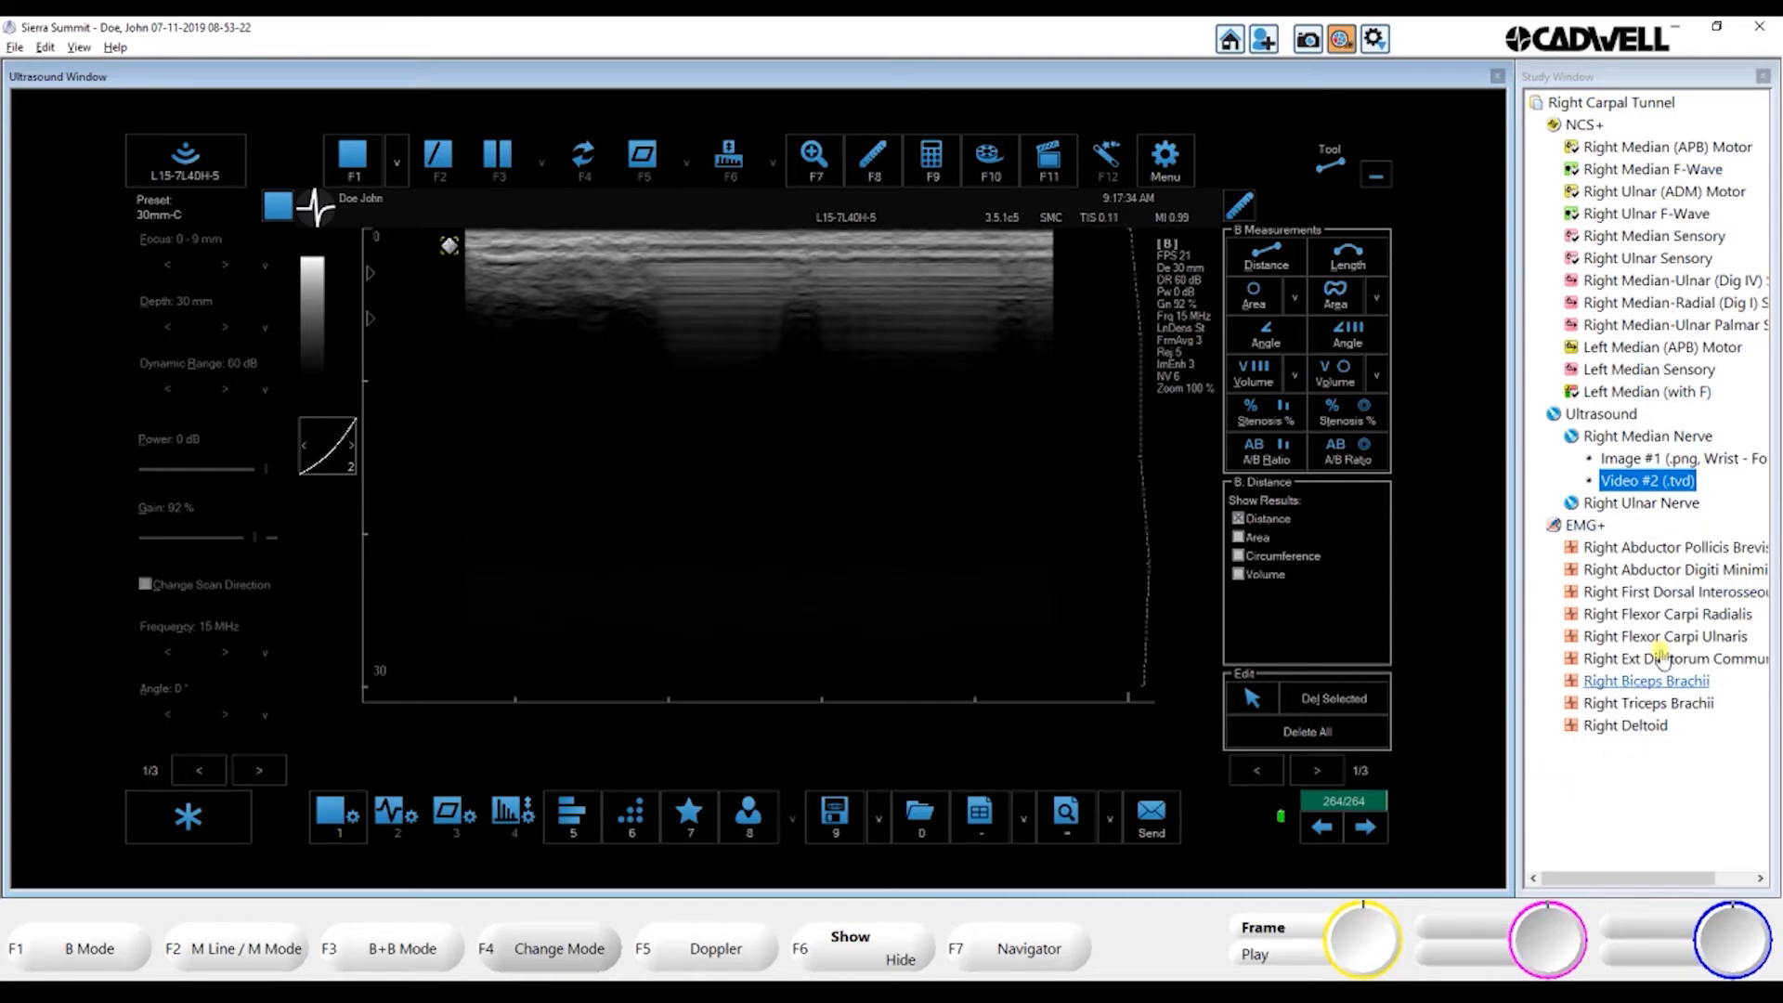
Open the Right Abductor Pollicis Brevis EMG test in spontaneous mode
click(1599, 548)
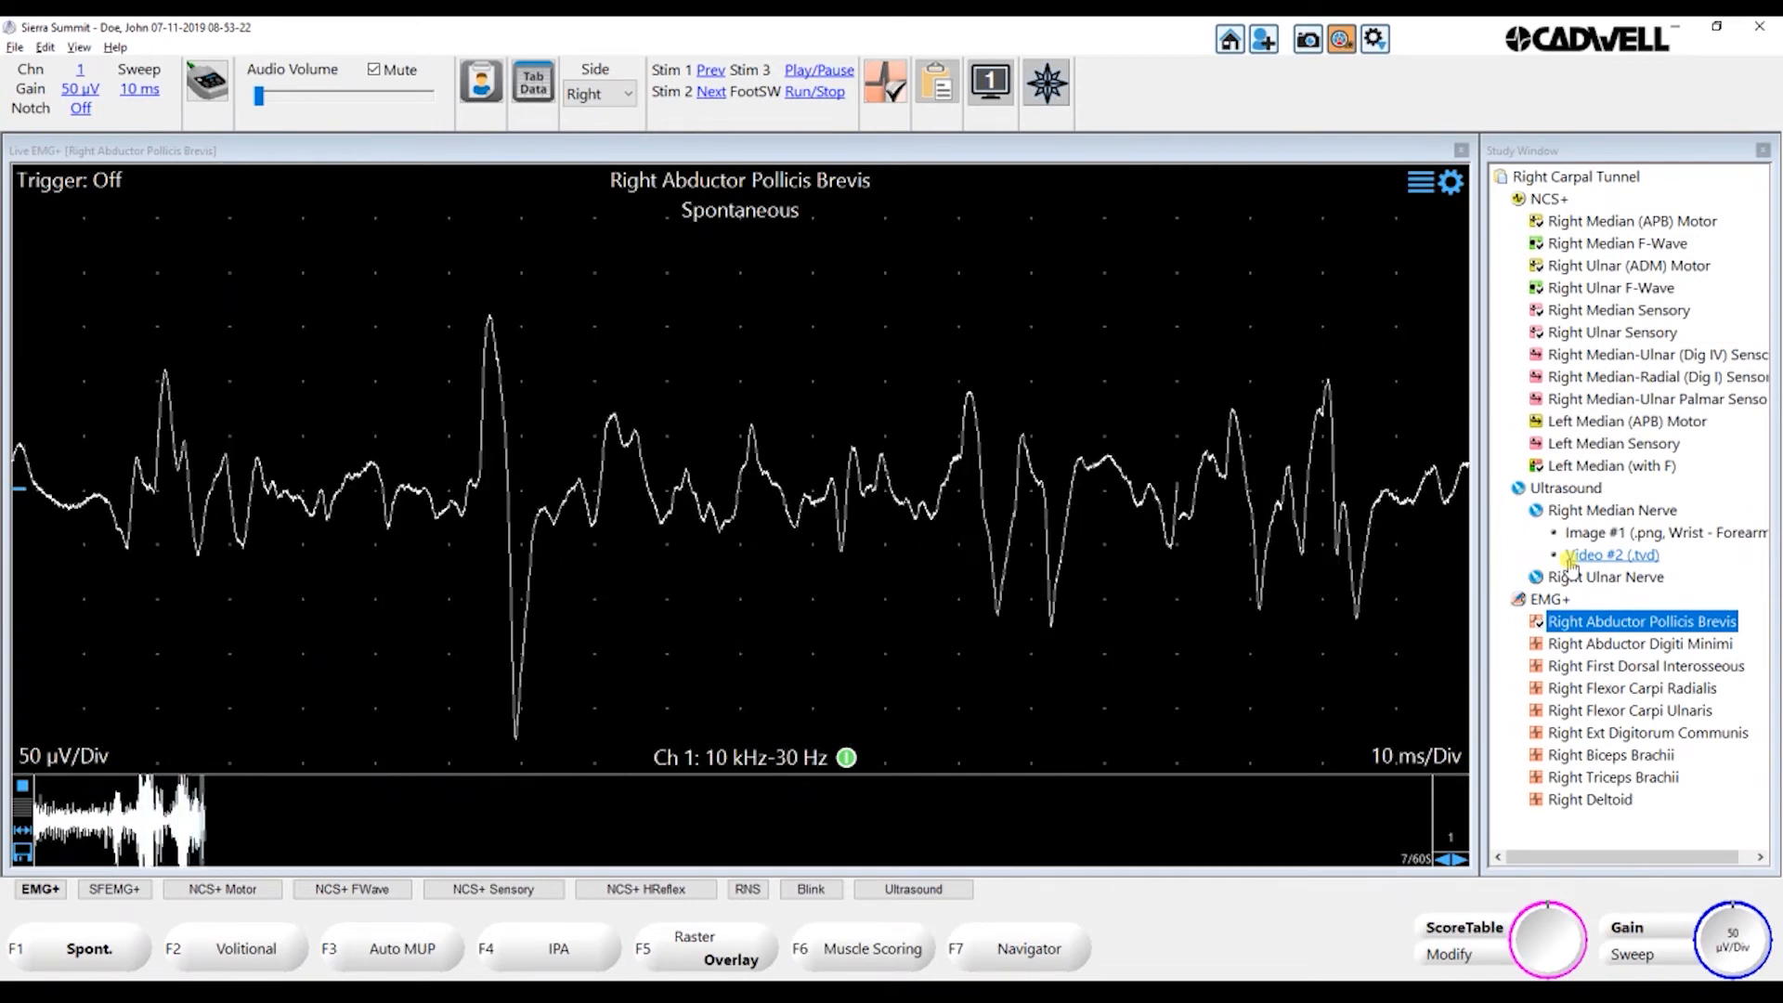
Filter the Navigator's EMG muscle list to the common hand muscles and leave it without adding a muscle
click(1570, 562)
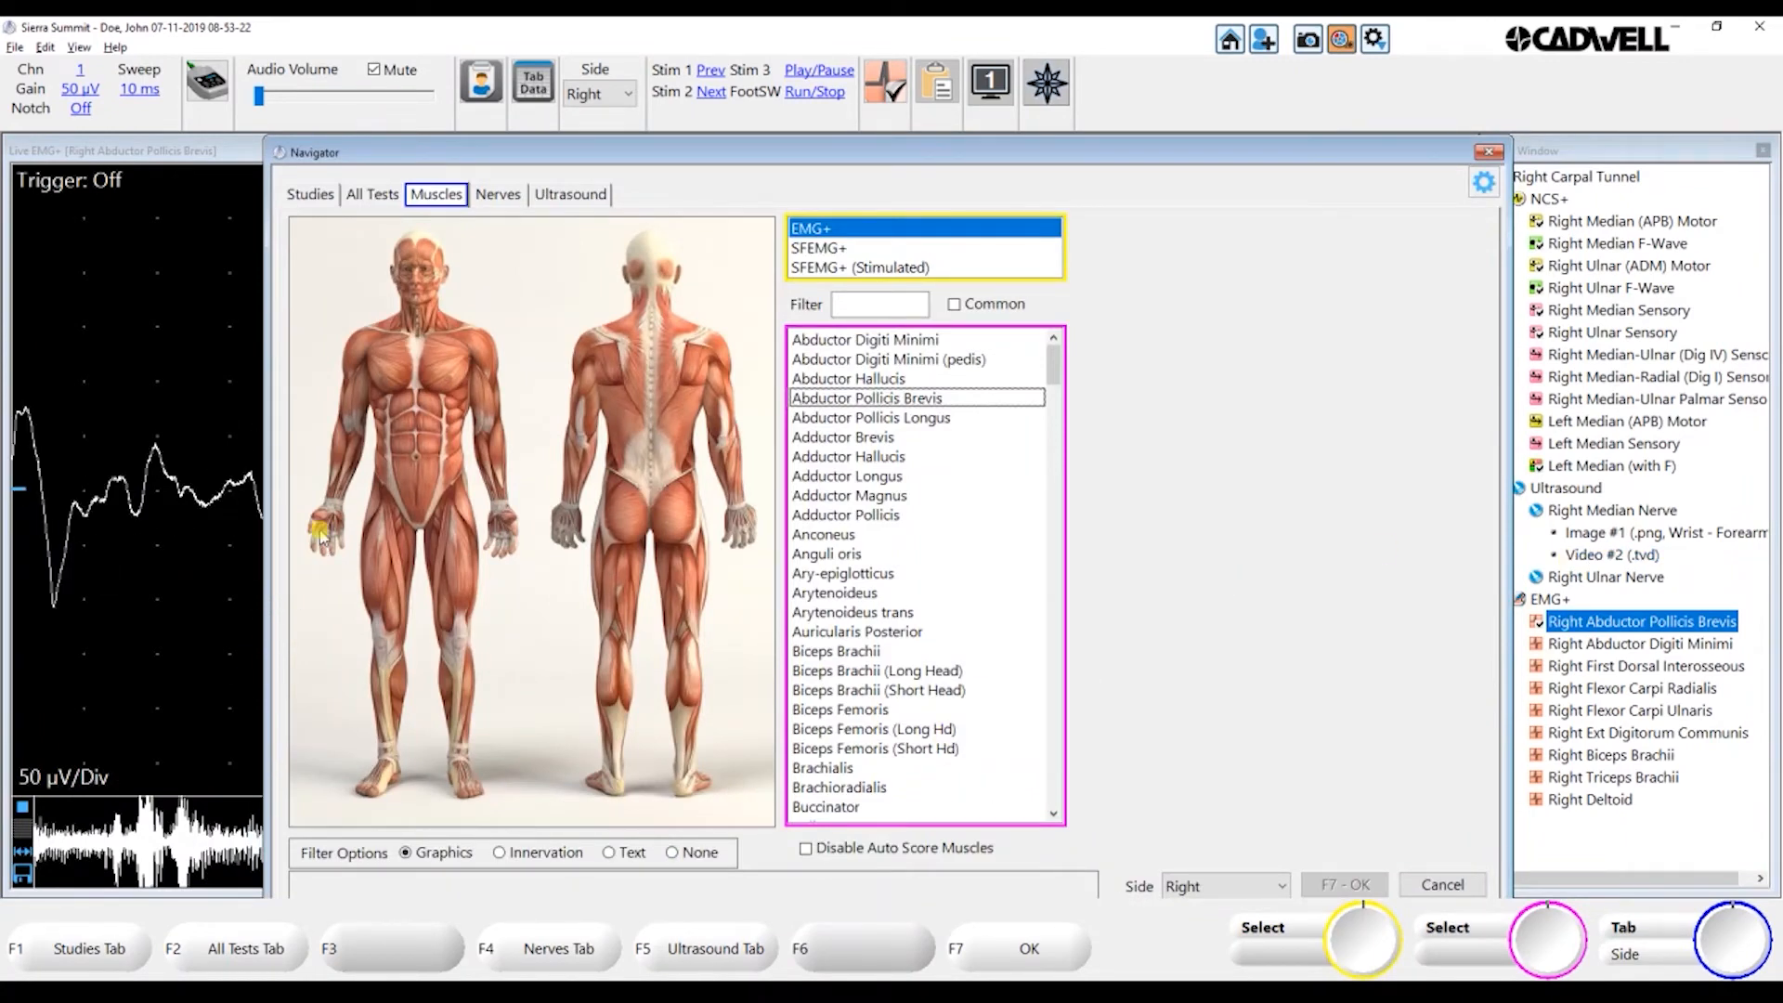
click(321, 536)
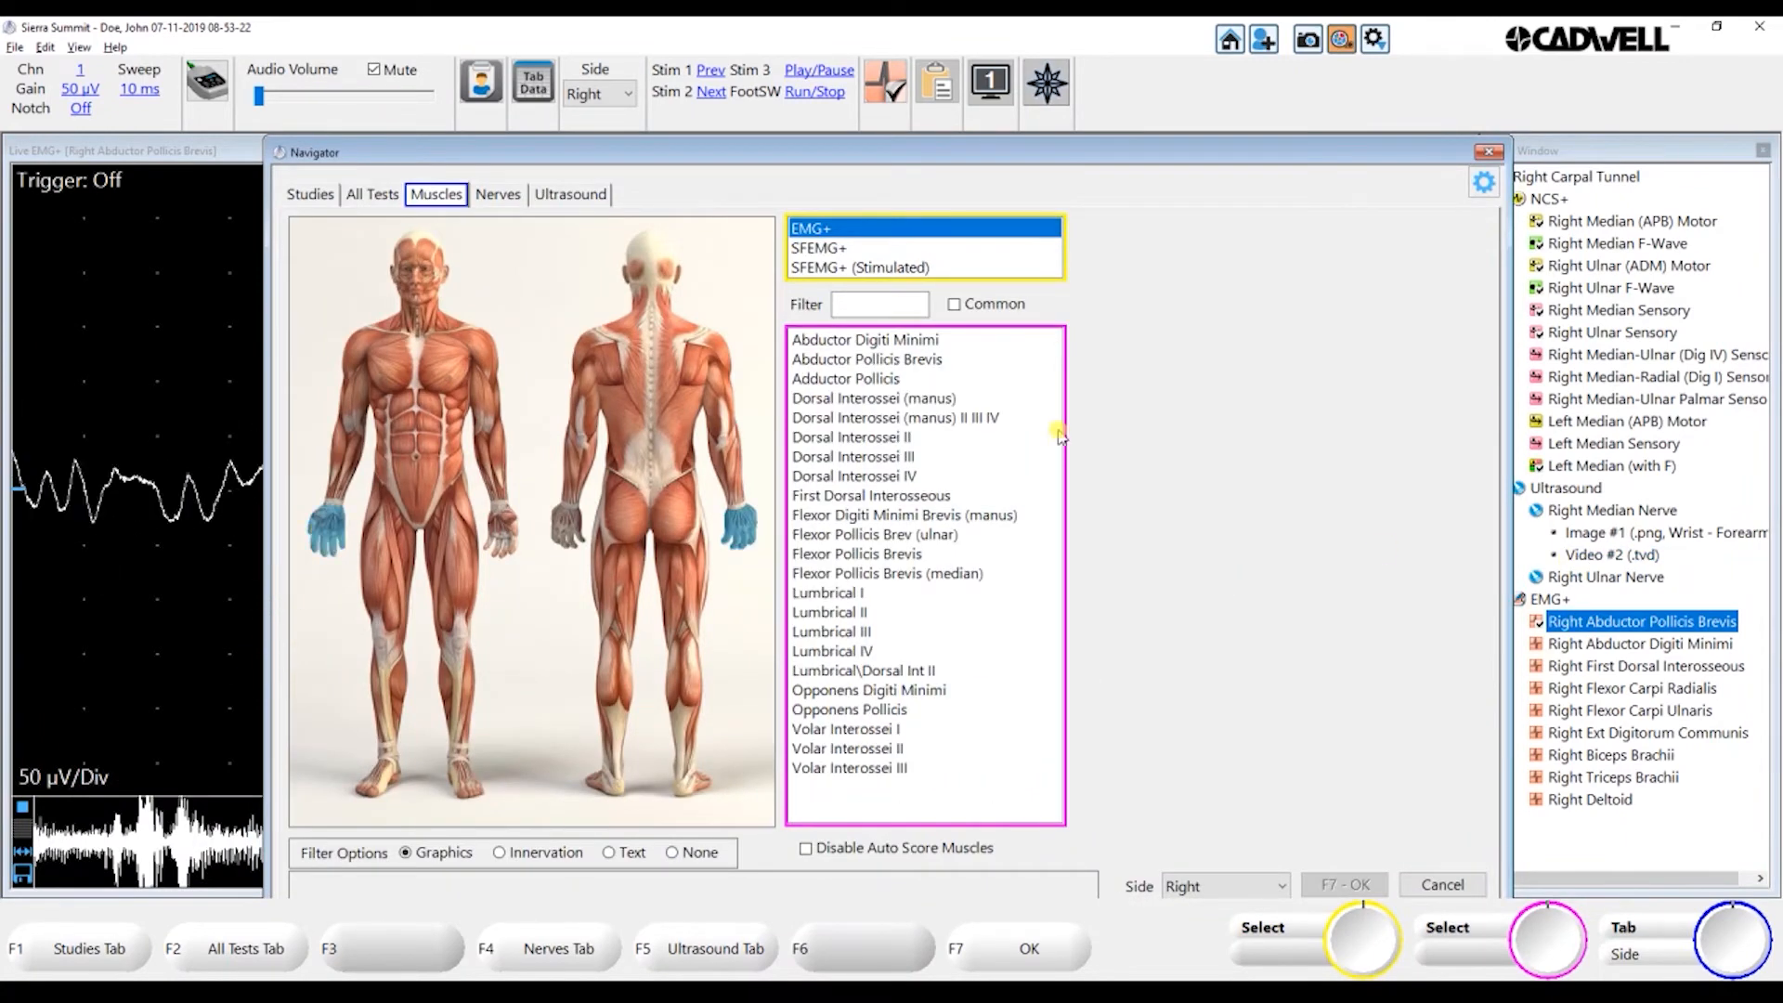
click(955, 305)
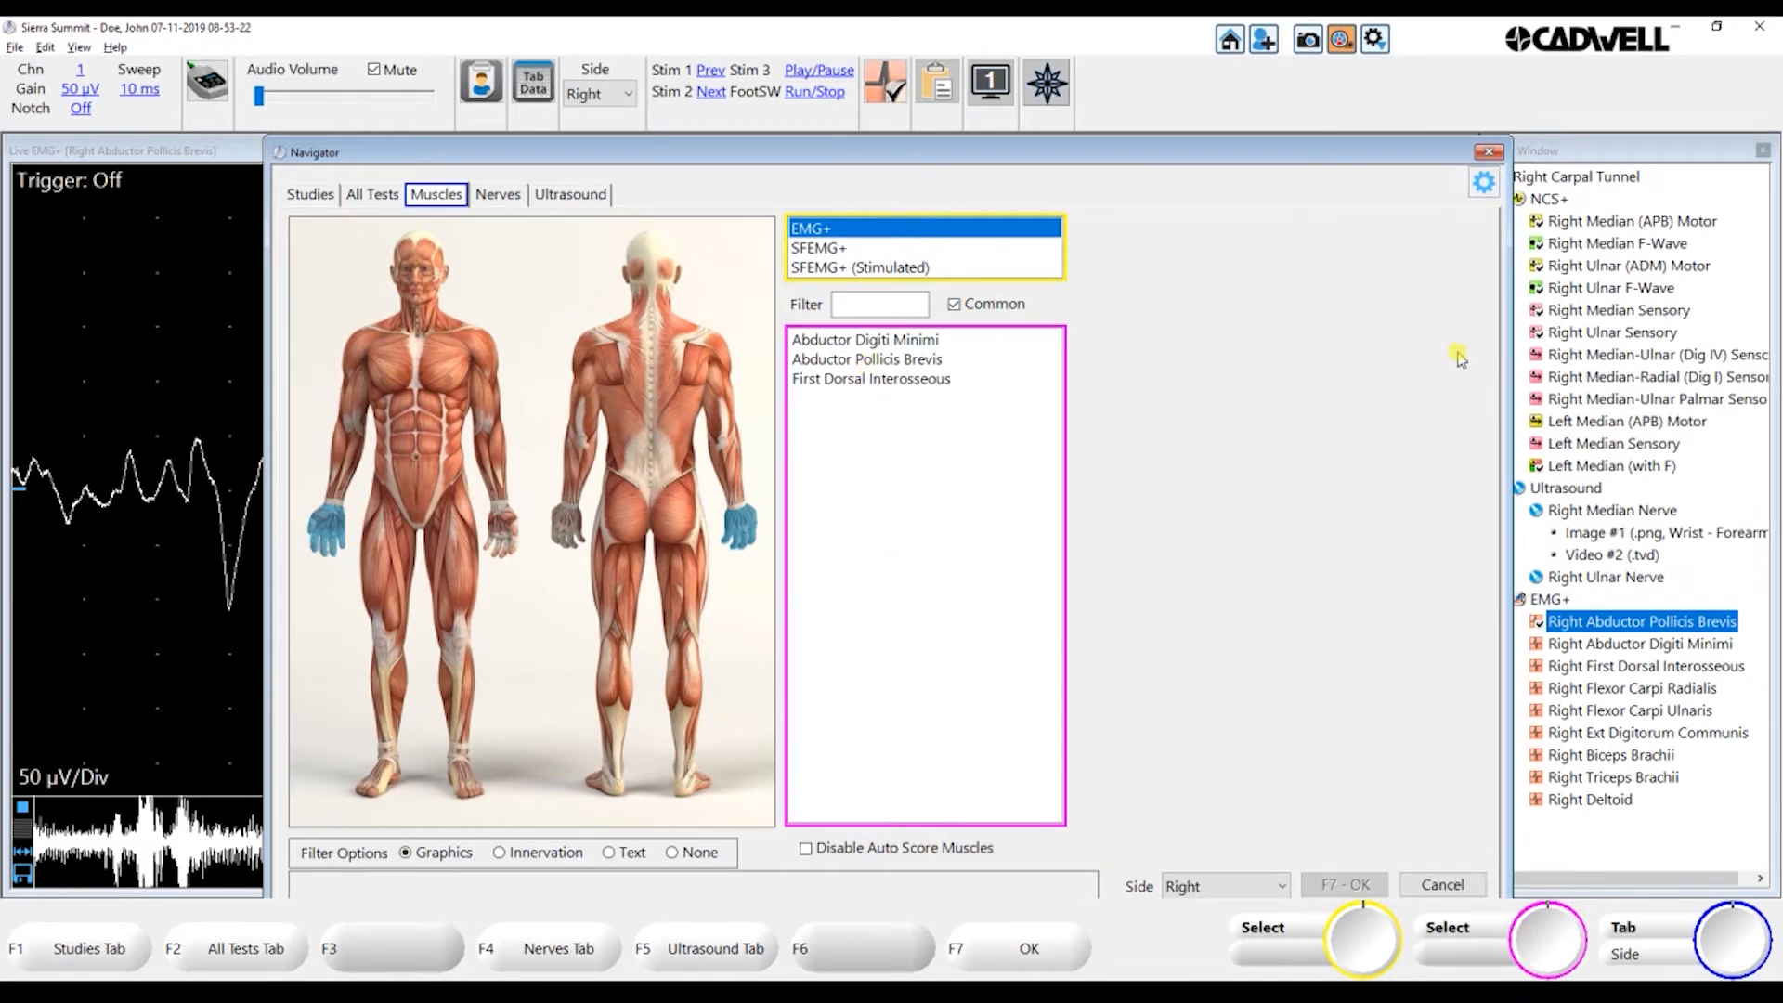
click(1445, 886)
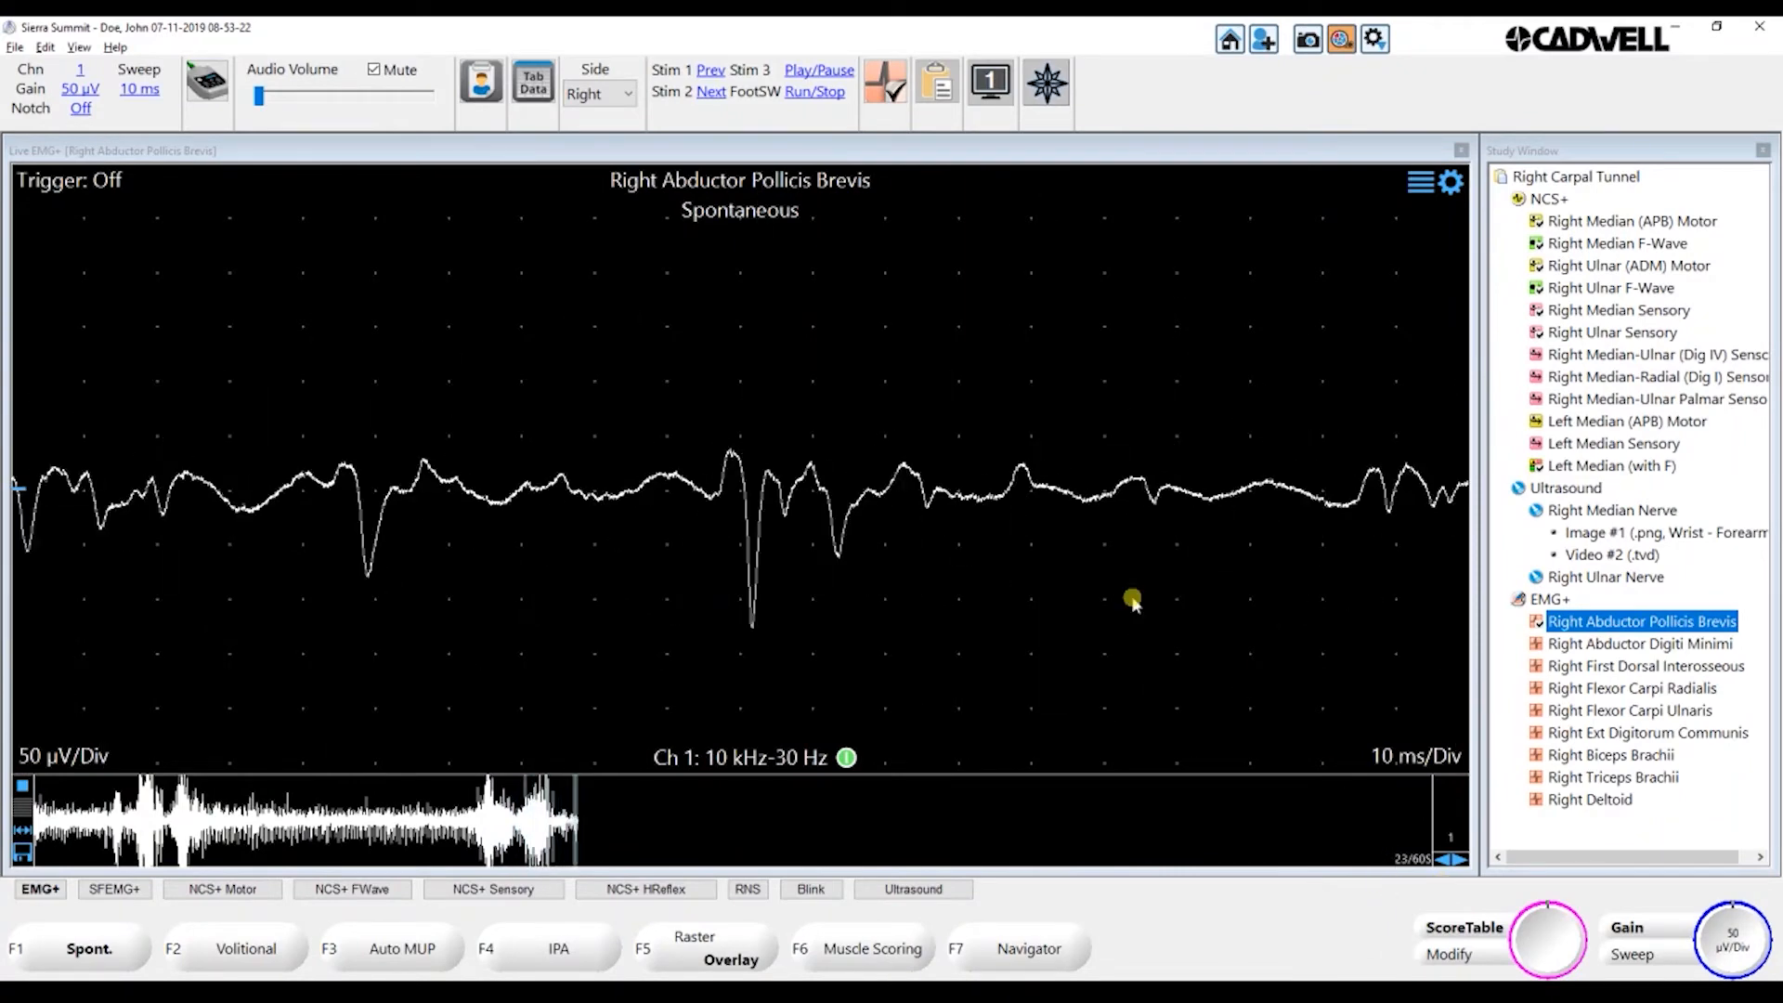
Open the stored EMG buffer 2 MUPs B.emg, start its playback, and minimise the playback window
click(13, 46)
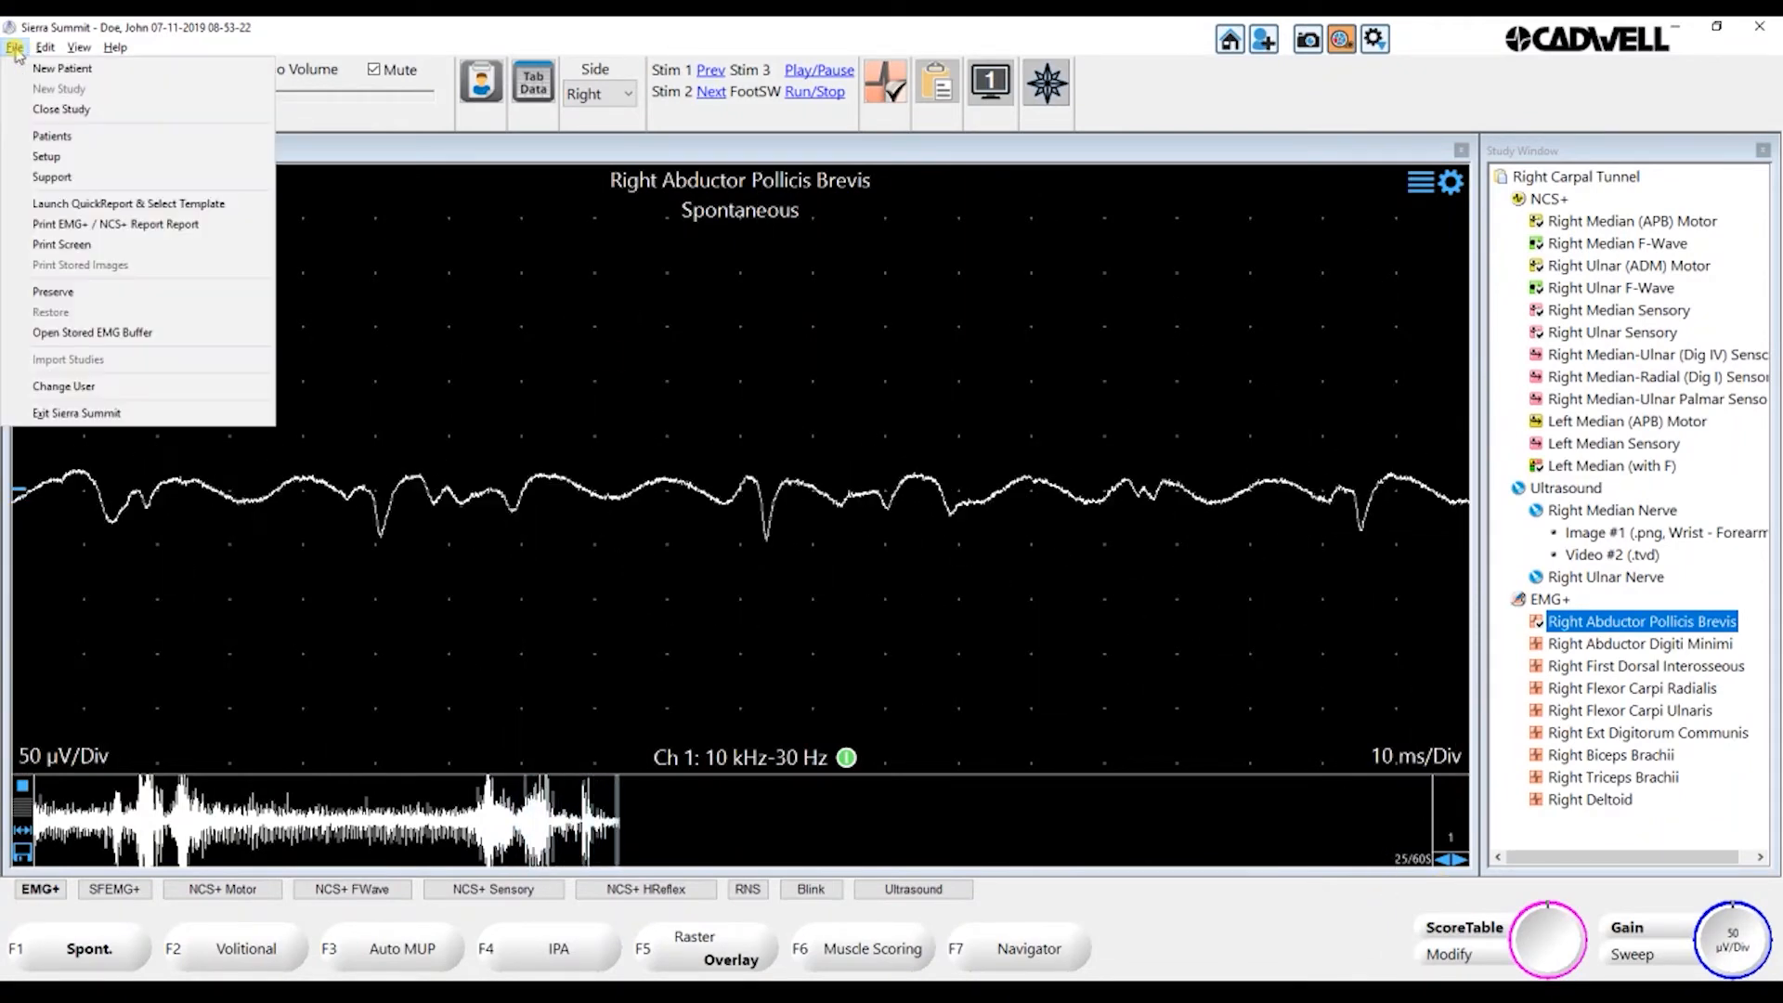
click(82, 331)
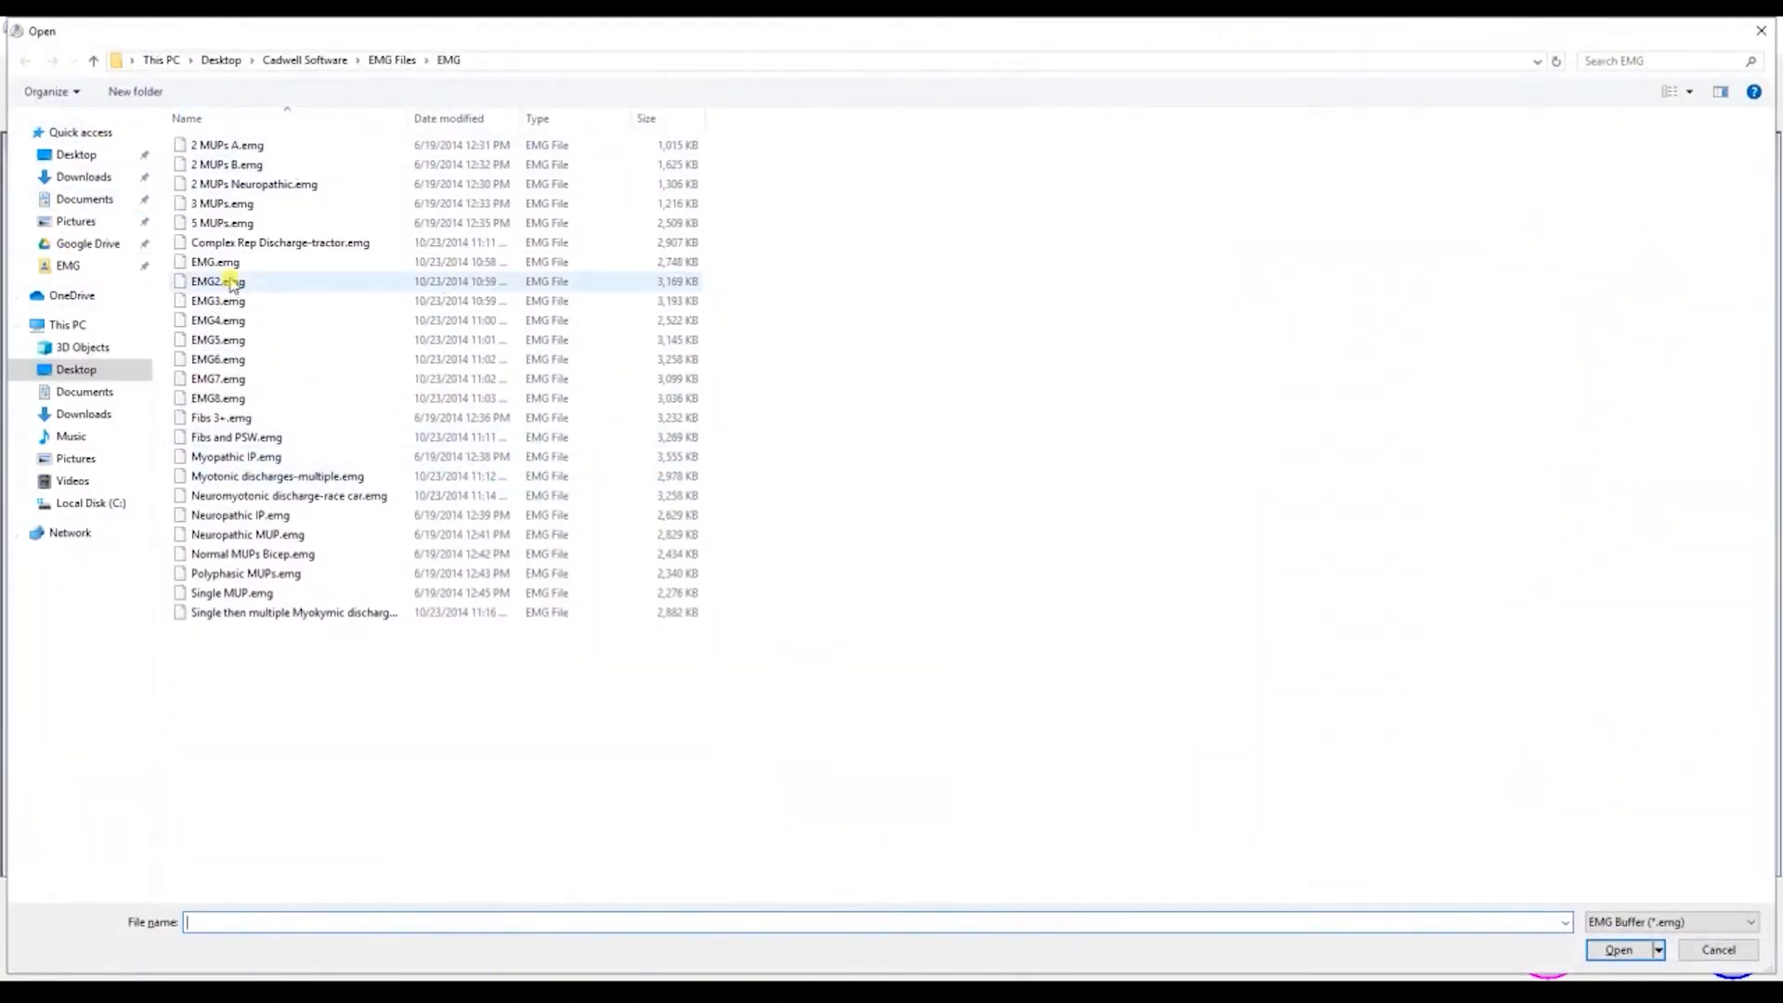
double_click(234, 166)
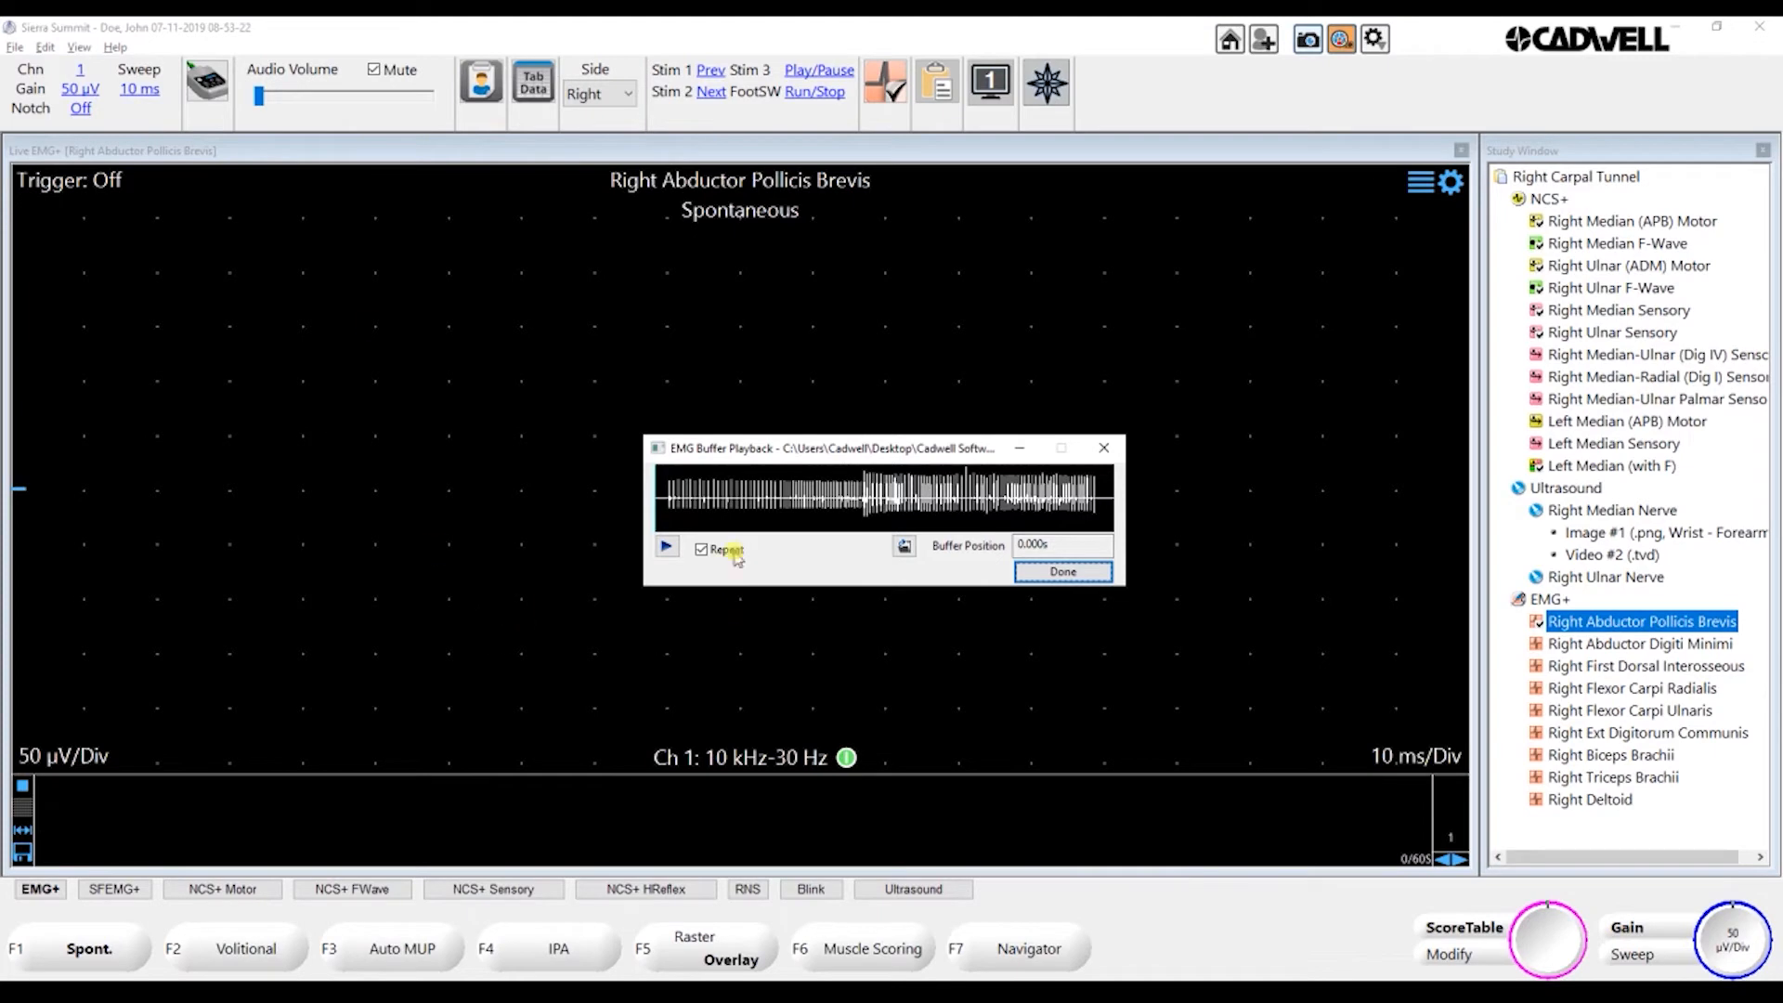
click(665, 549)
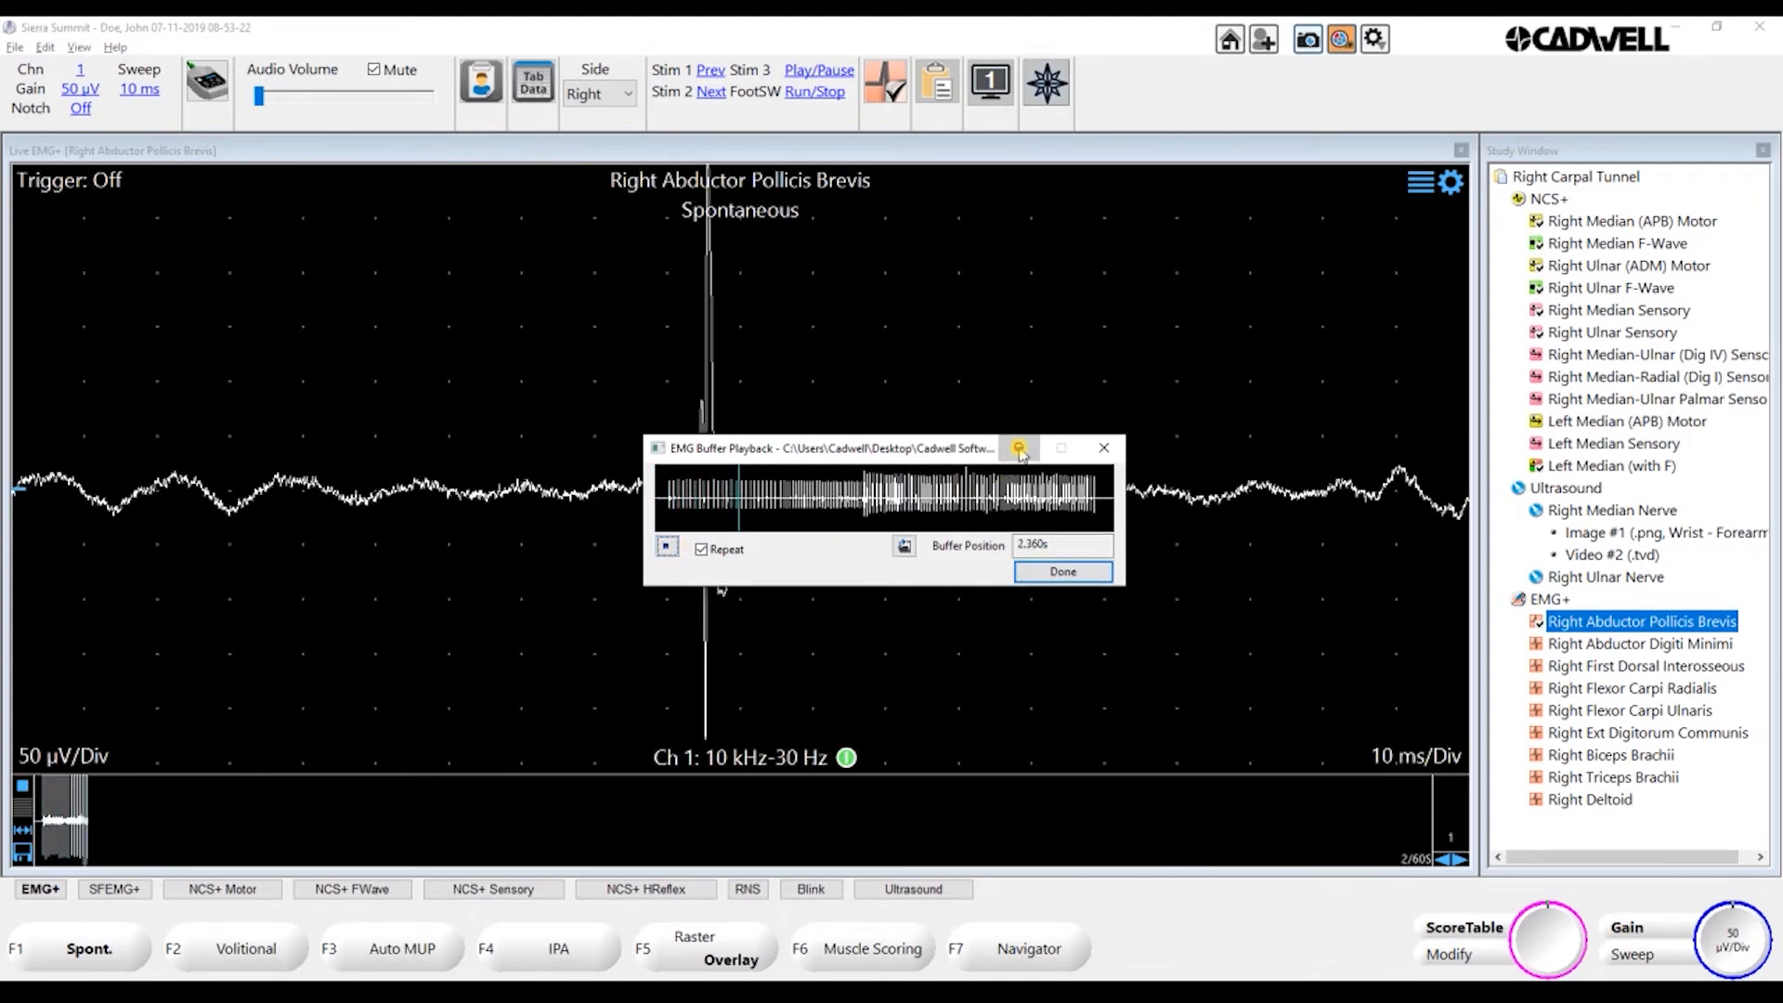
click(1019, 449)
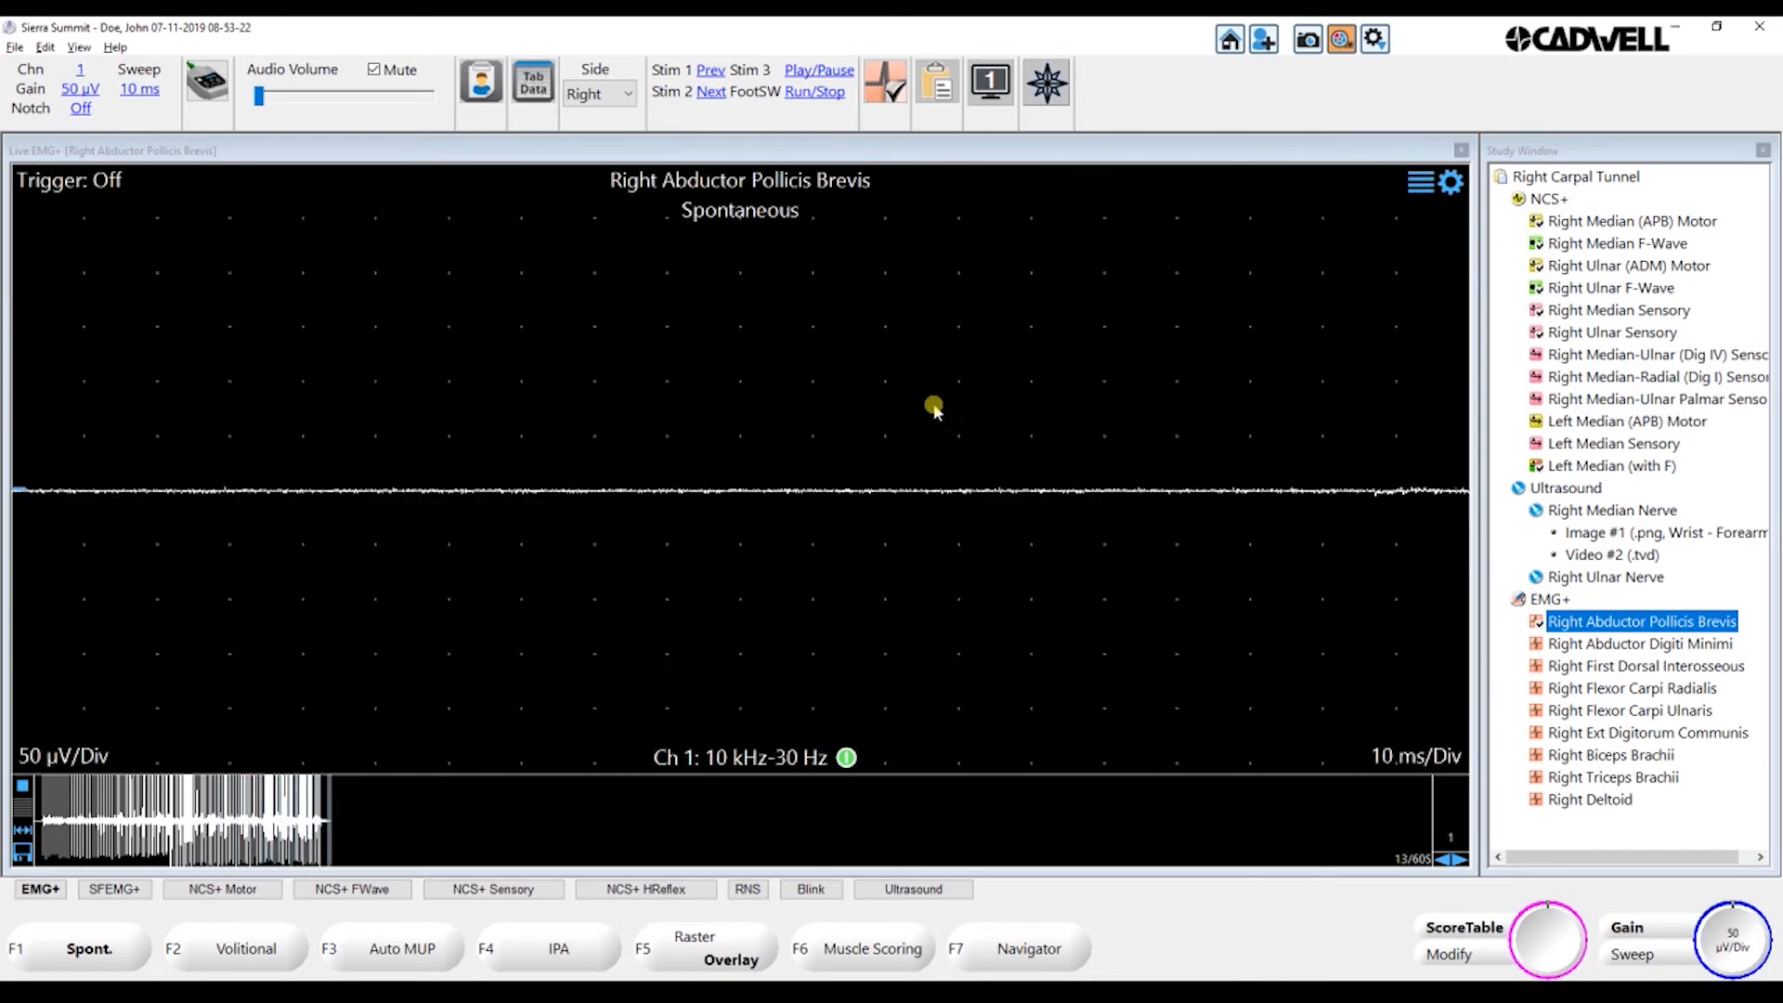
Adjust the audio equalizer, raising 62 Hz and 125 Hz to about 4 dB and 250 Hz to about 7 dB, and lowering 1 kHz to 0 dB
click(79, 47)
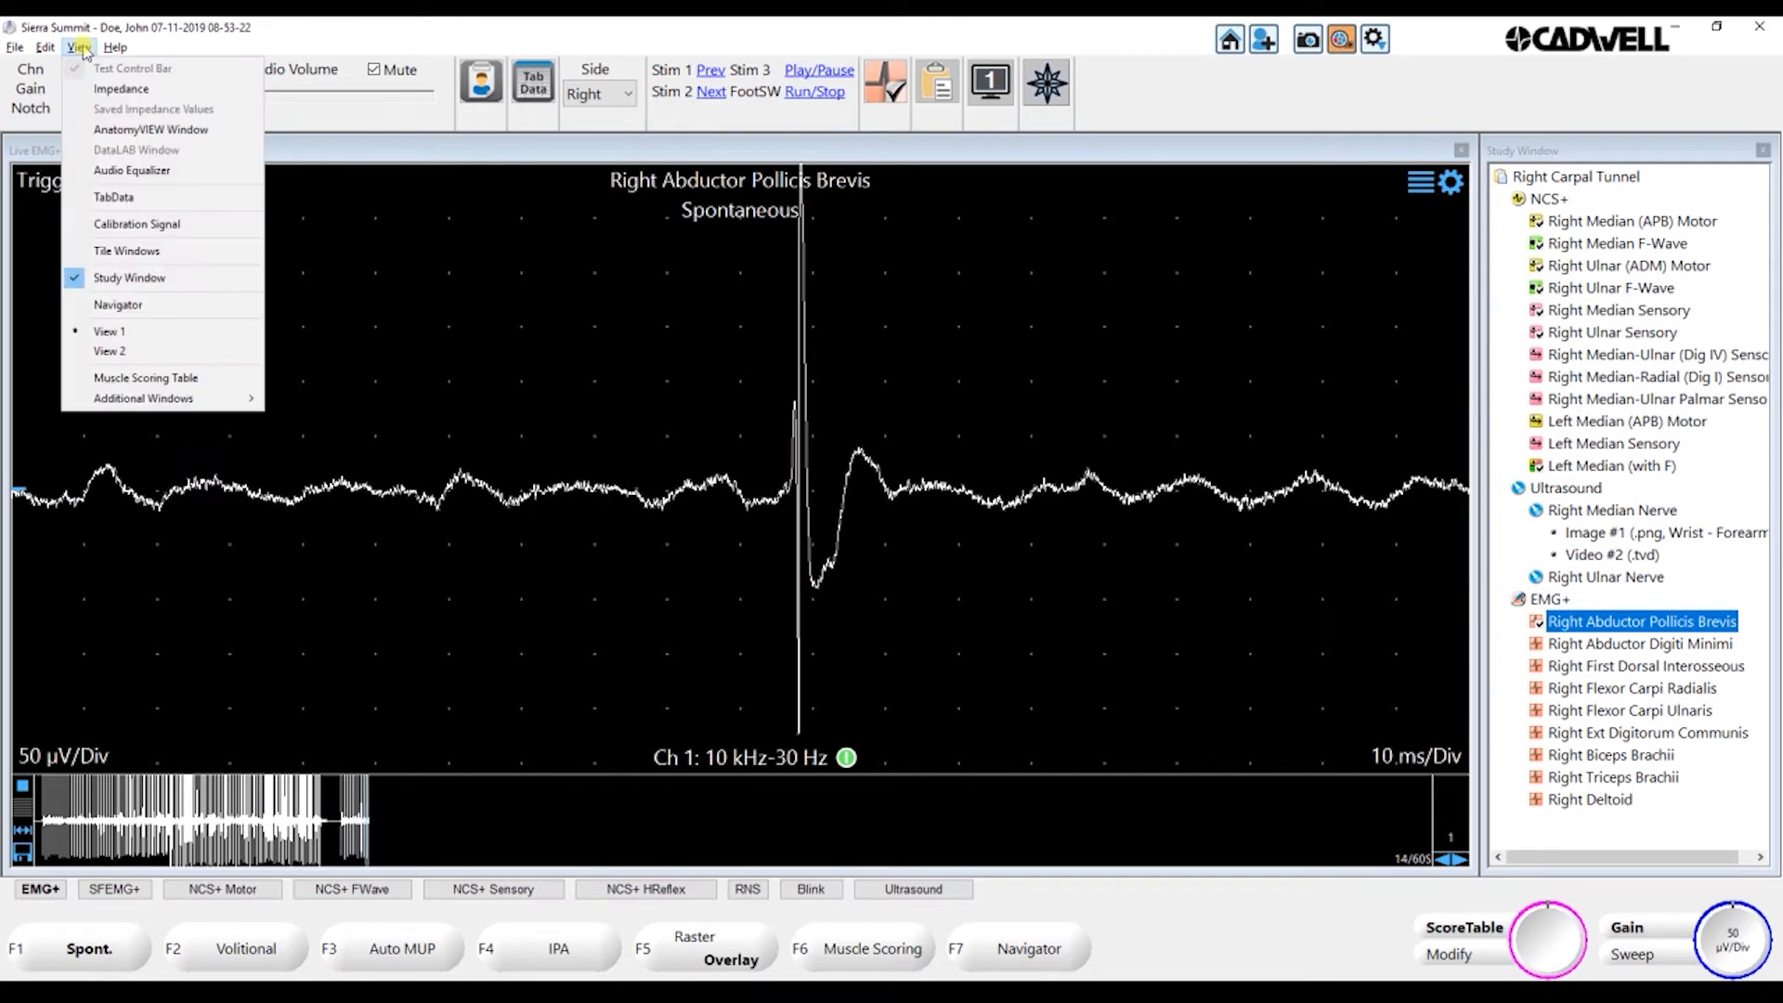
click(125, 171)
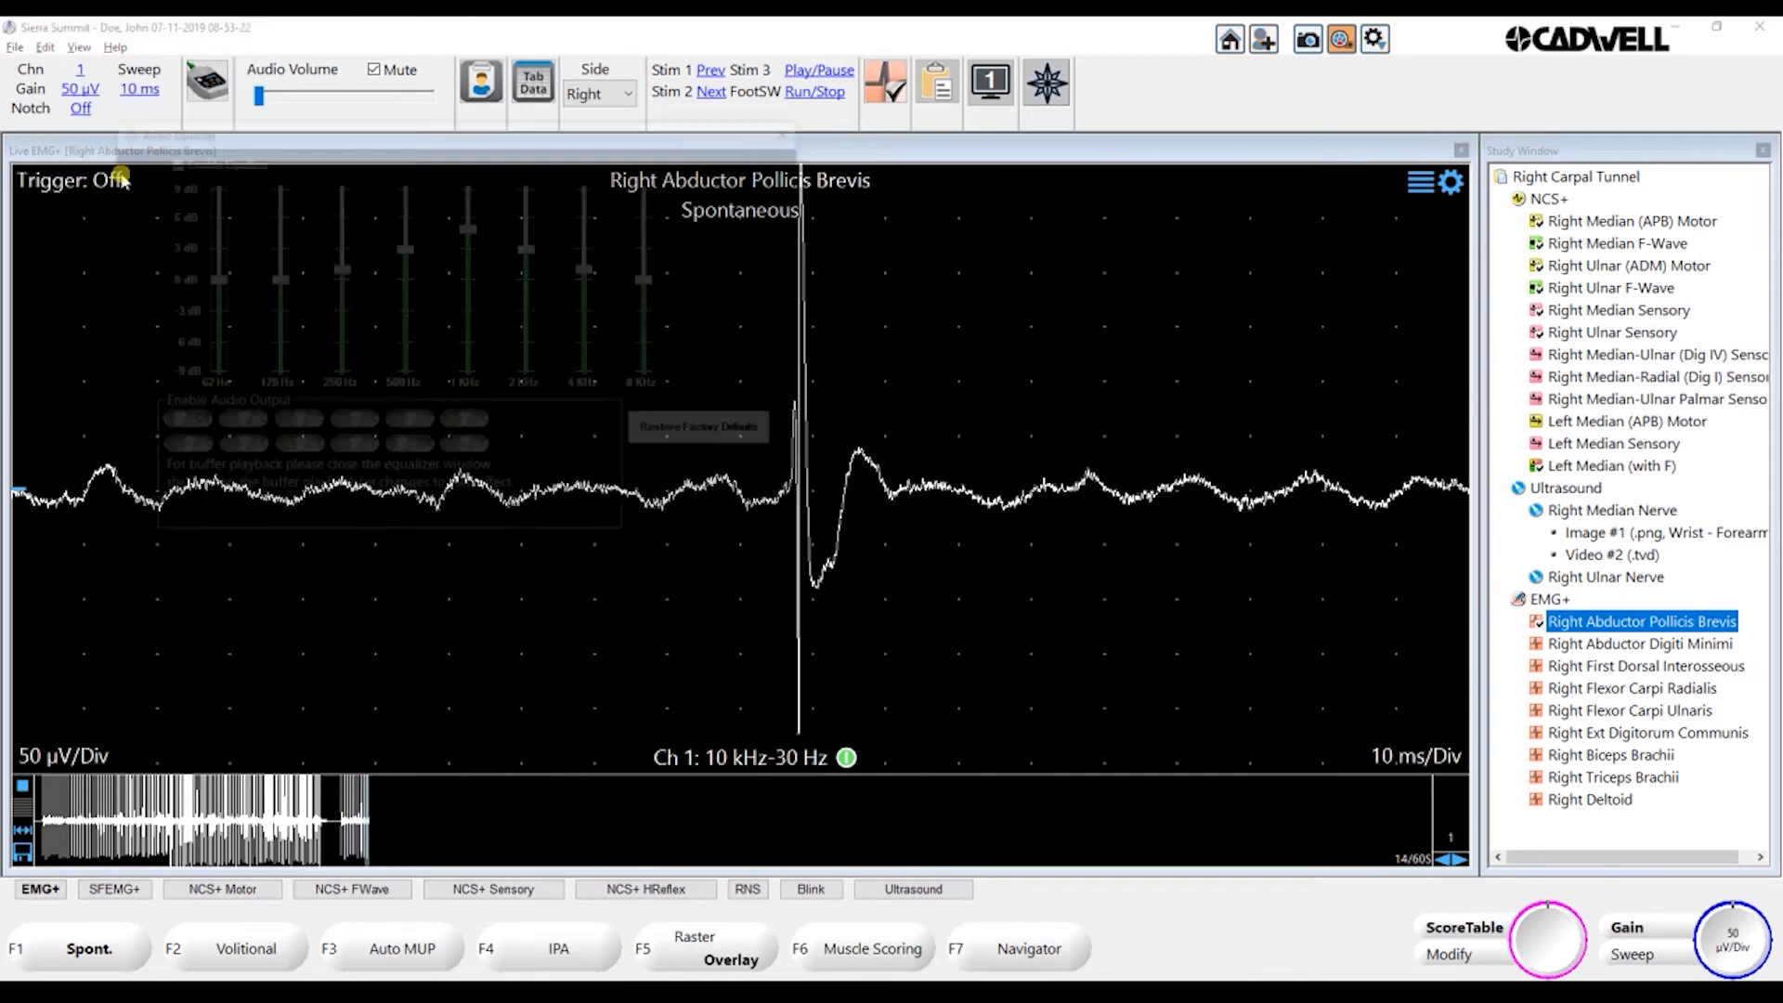
mouse_move(209, 280)
mouse_down()
mouse_move(208, 238)
mouse_move(284, 237)
mouse_move(338, 204)
mouse_move(403, 237)
mouse_move(467, 232)
mouse_move(469, 278)
mouse_move(528, 229)
mouse_move(576, 243)
mouse_up()
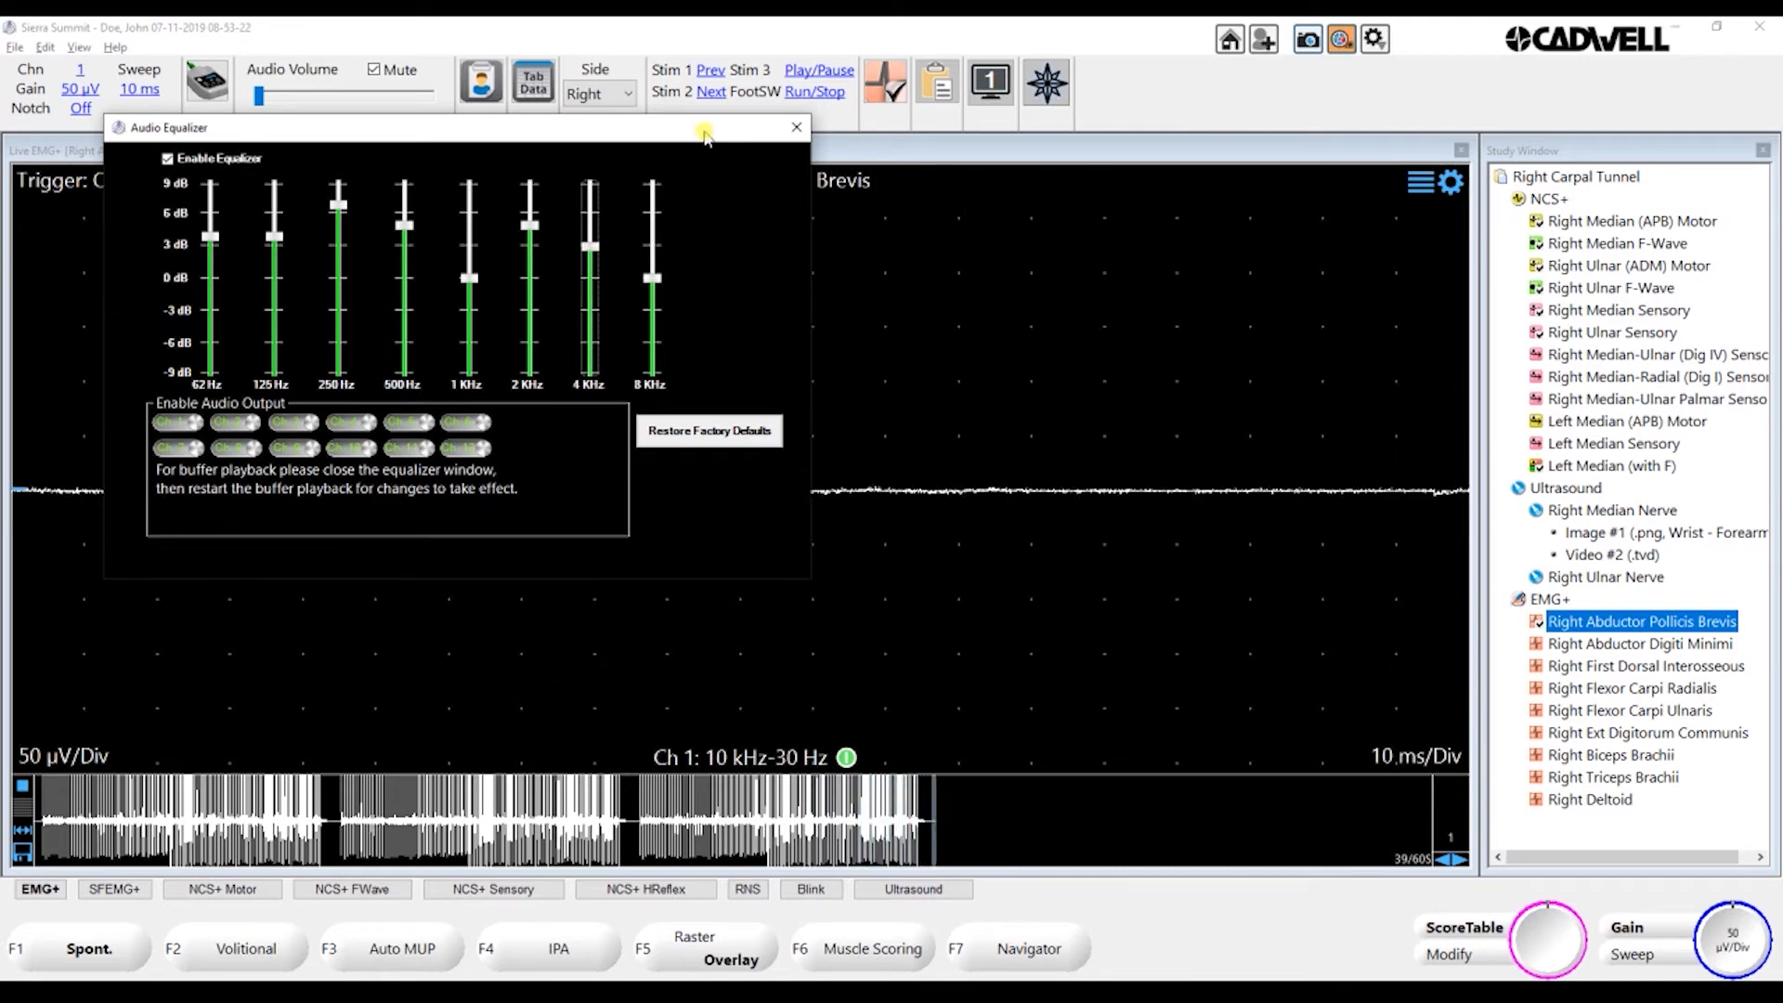
click(798, 128)
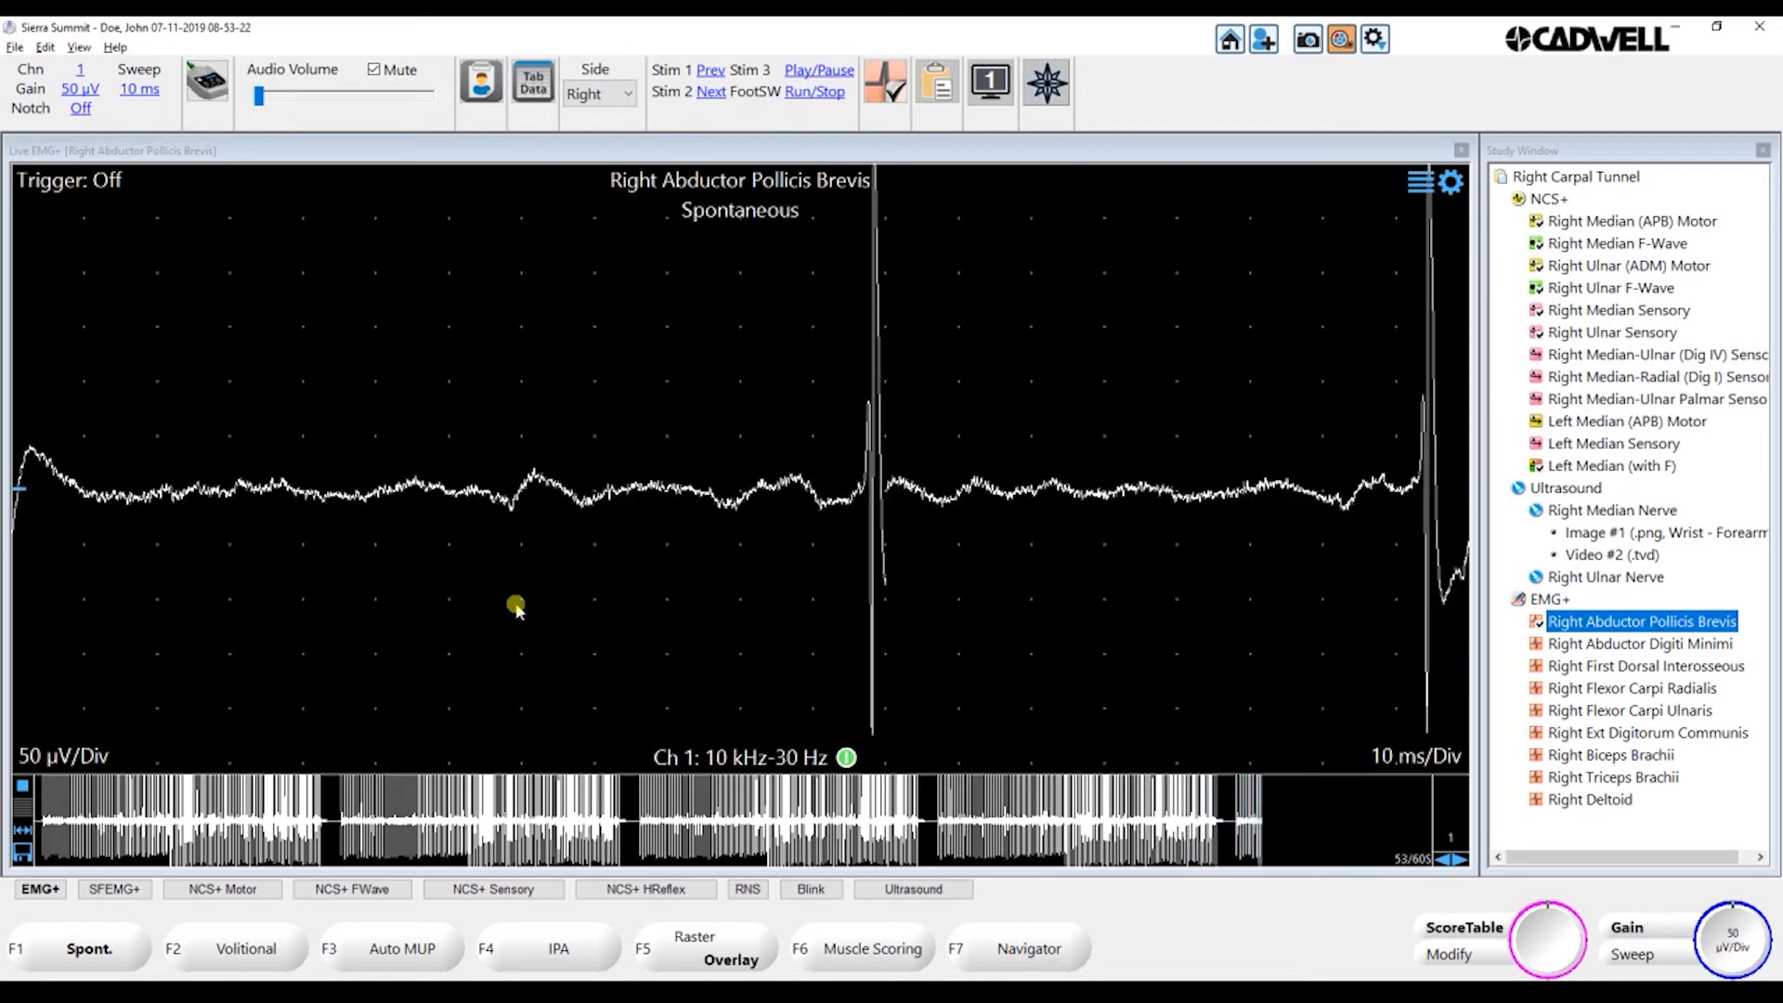
Freeze the spontaneous EMG recording twice to review its buffered trace, resuming live recording each time
key(space)
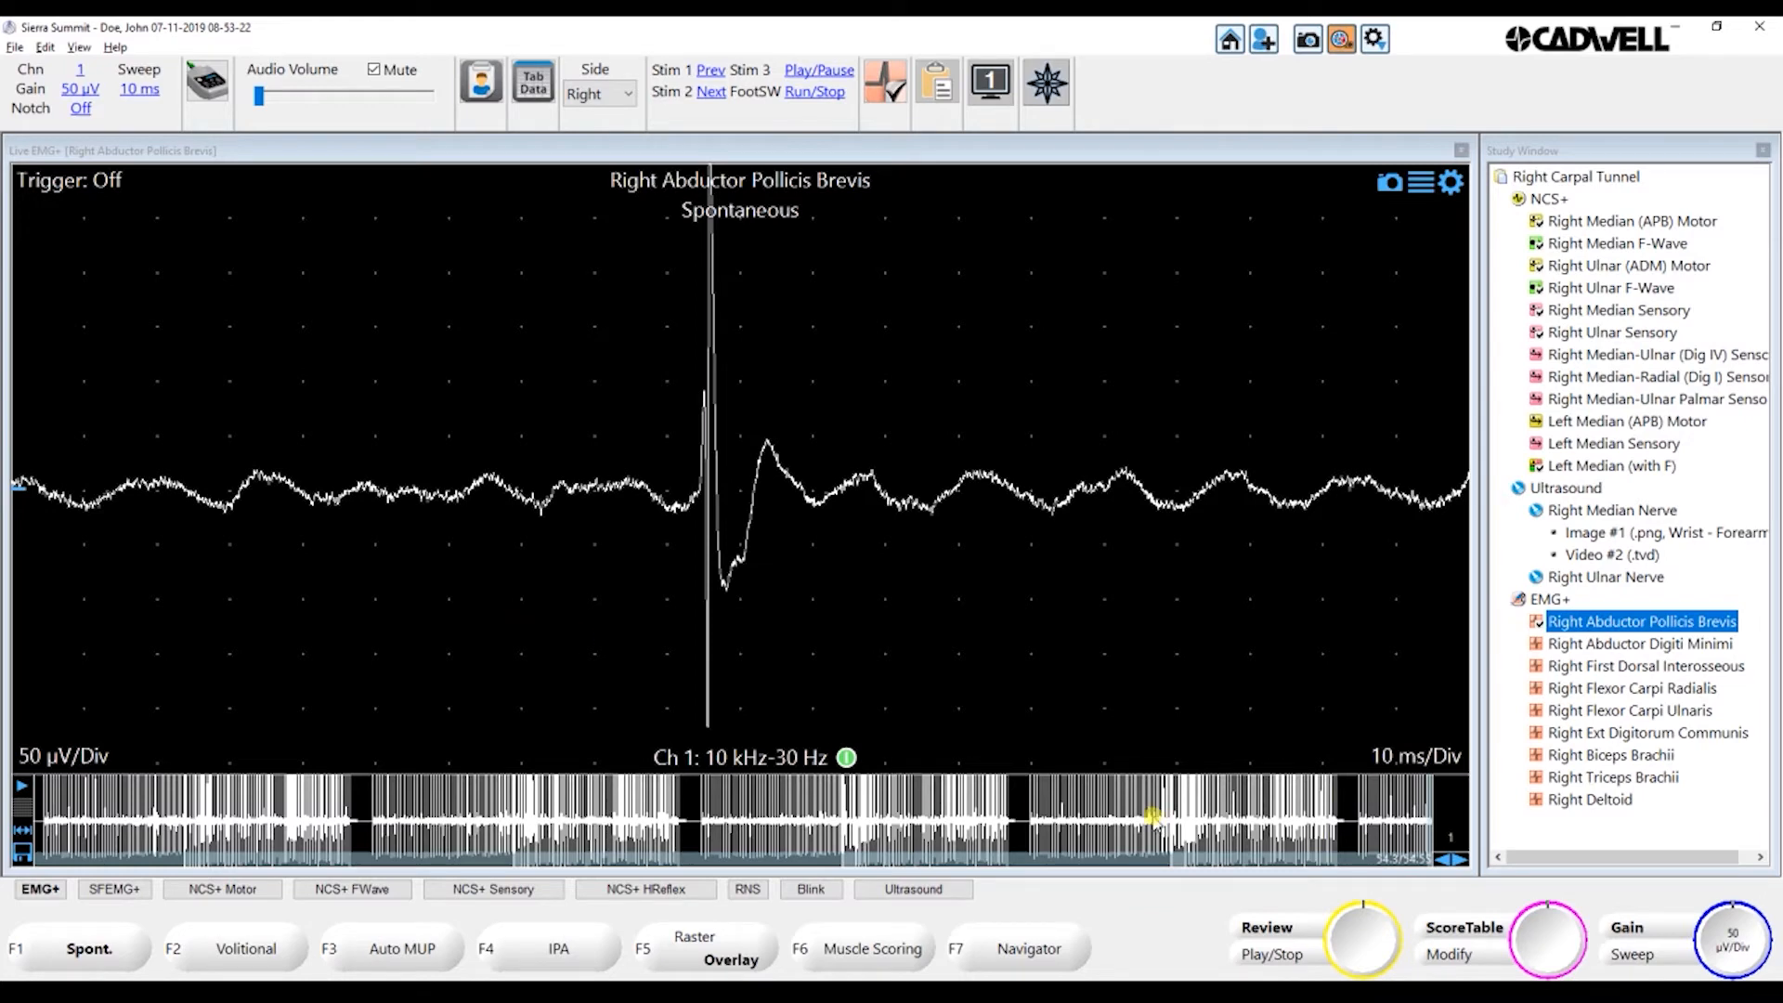
key(space)
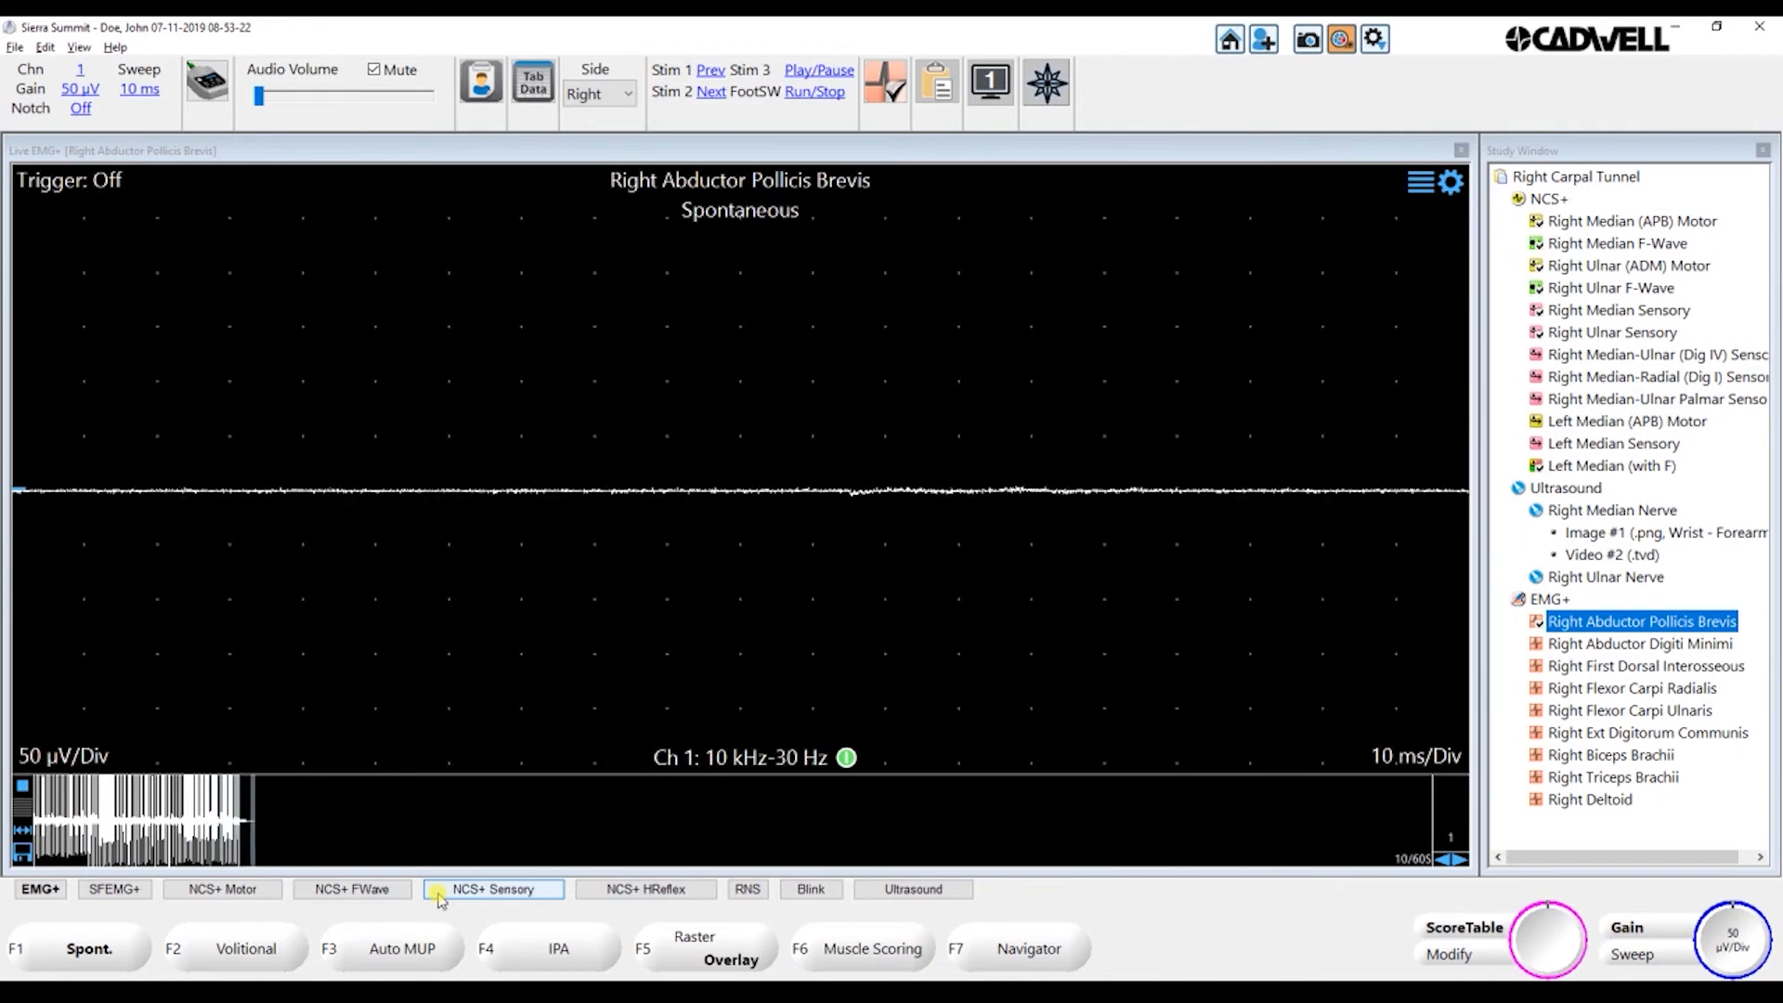
key(space)
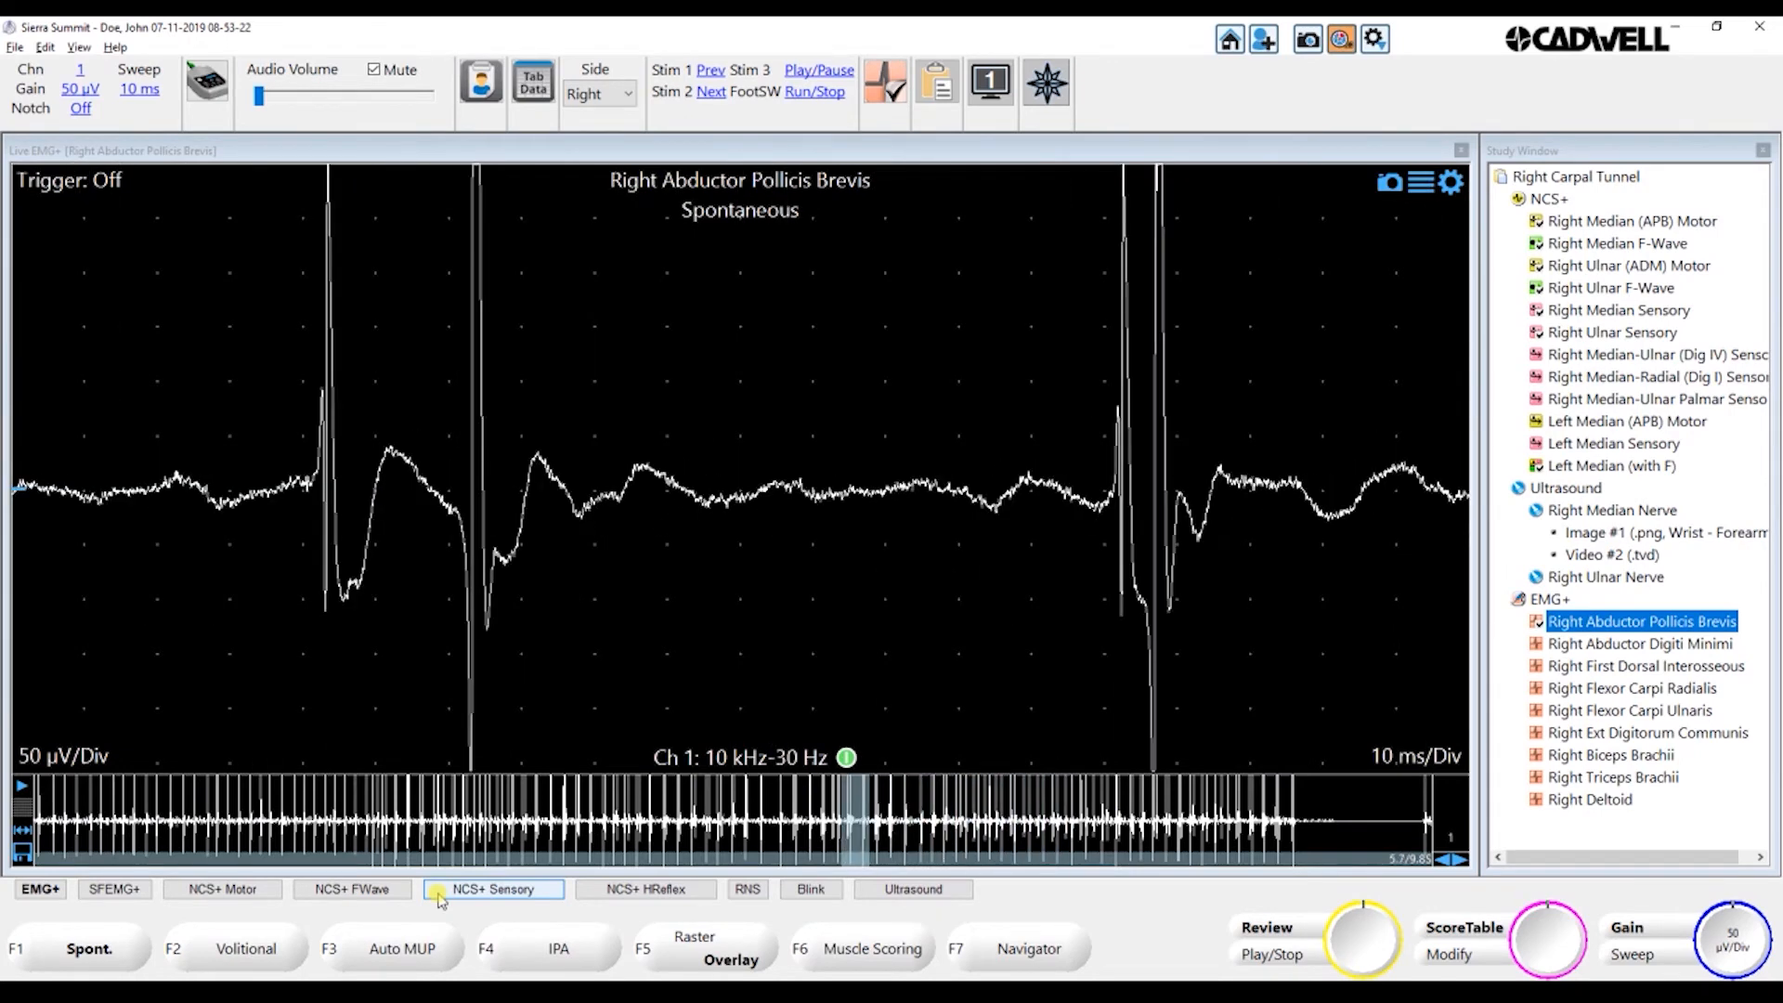
key(Escape)
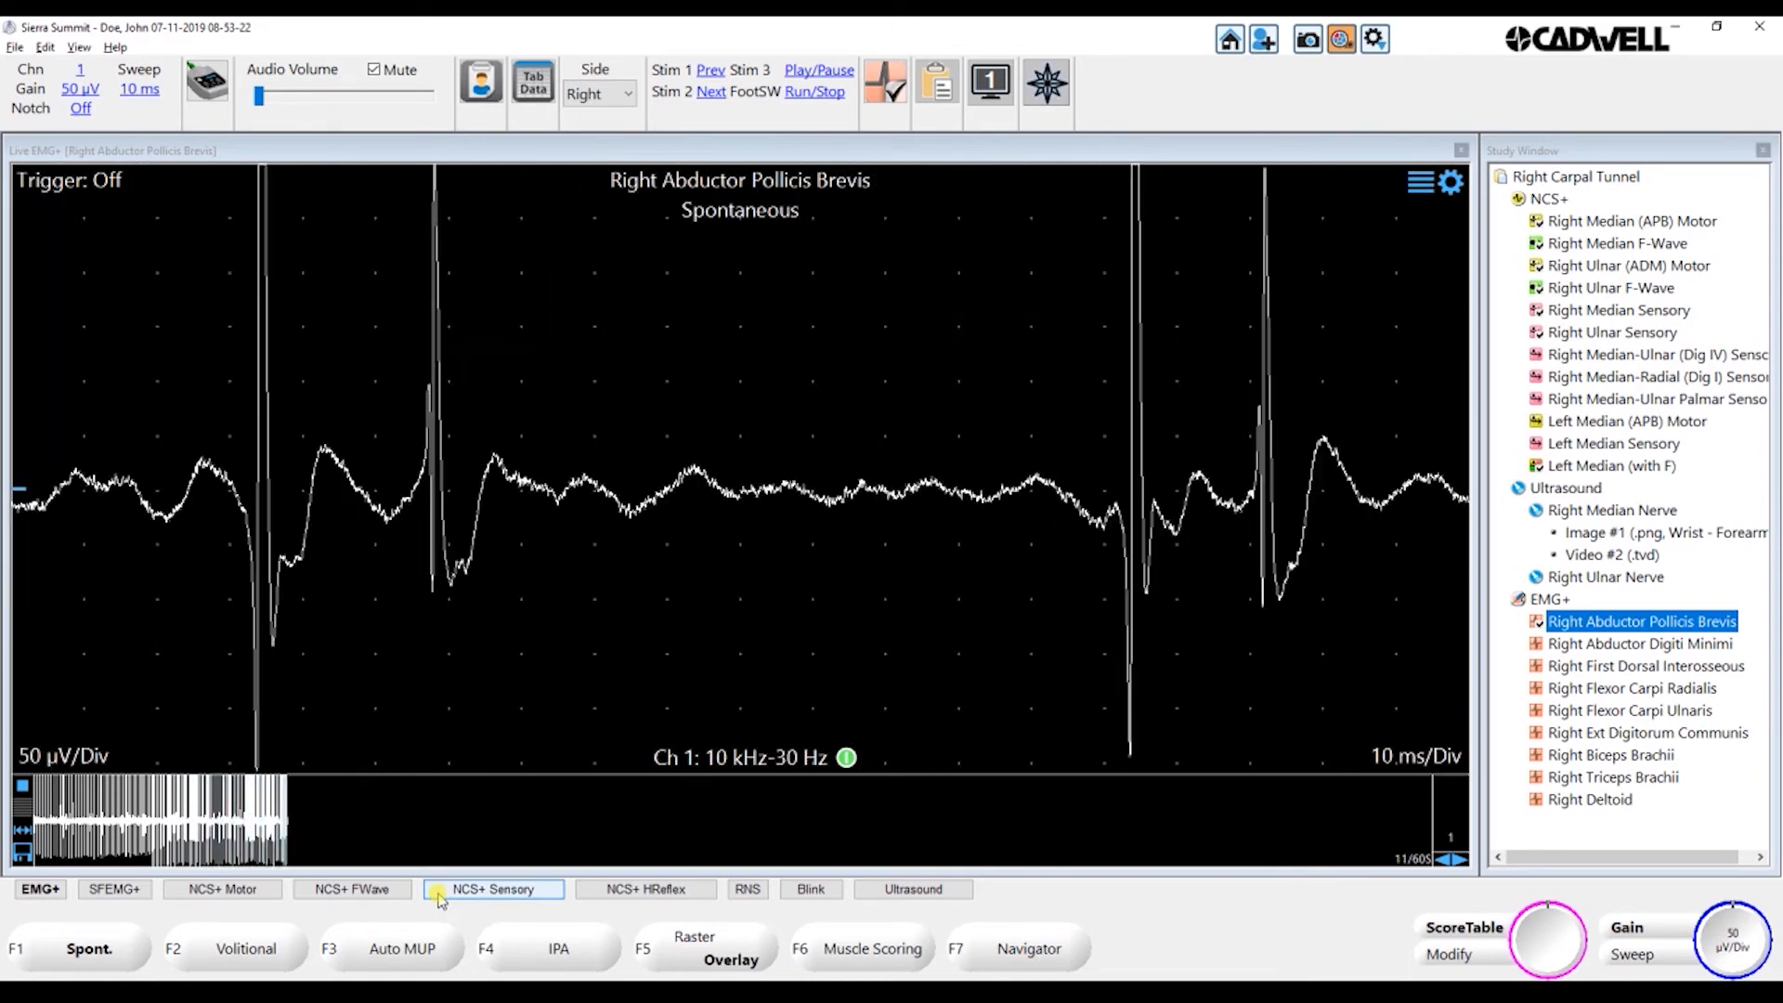
Freeze the EMG trace, store a snapshot of the spontaneous activity, and resume live spontaneous recording
key(space)
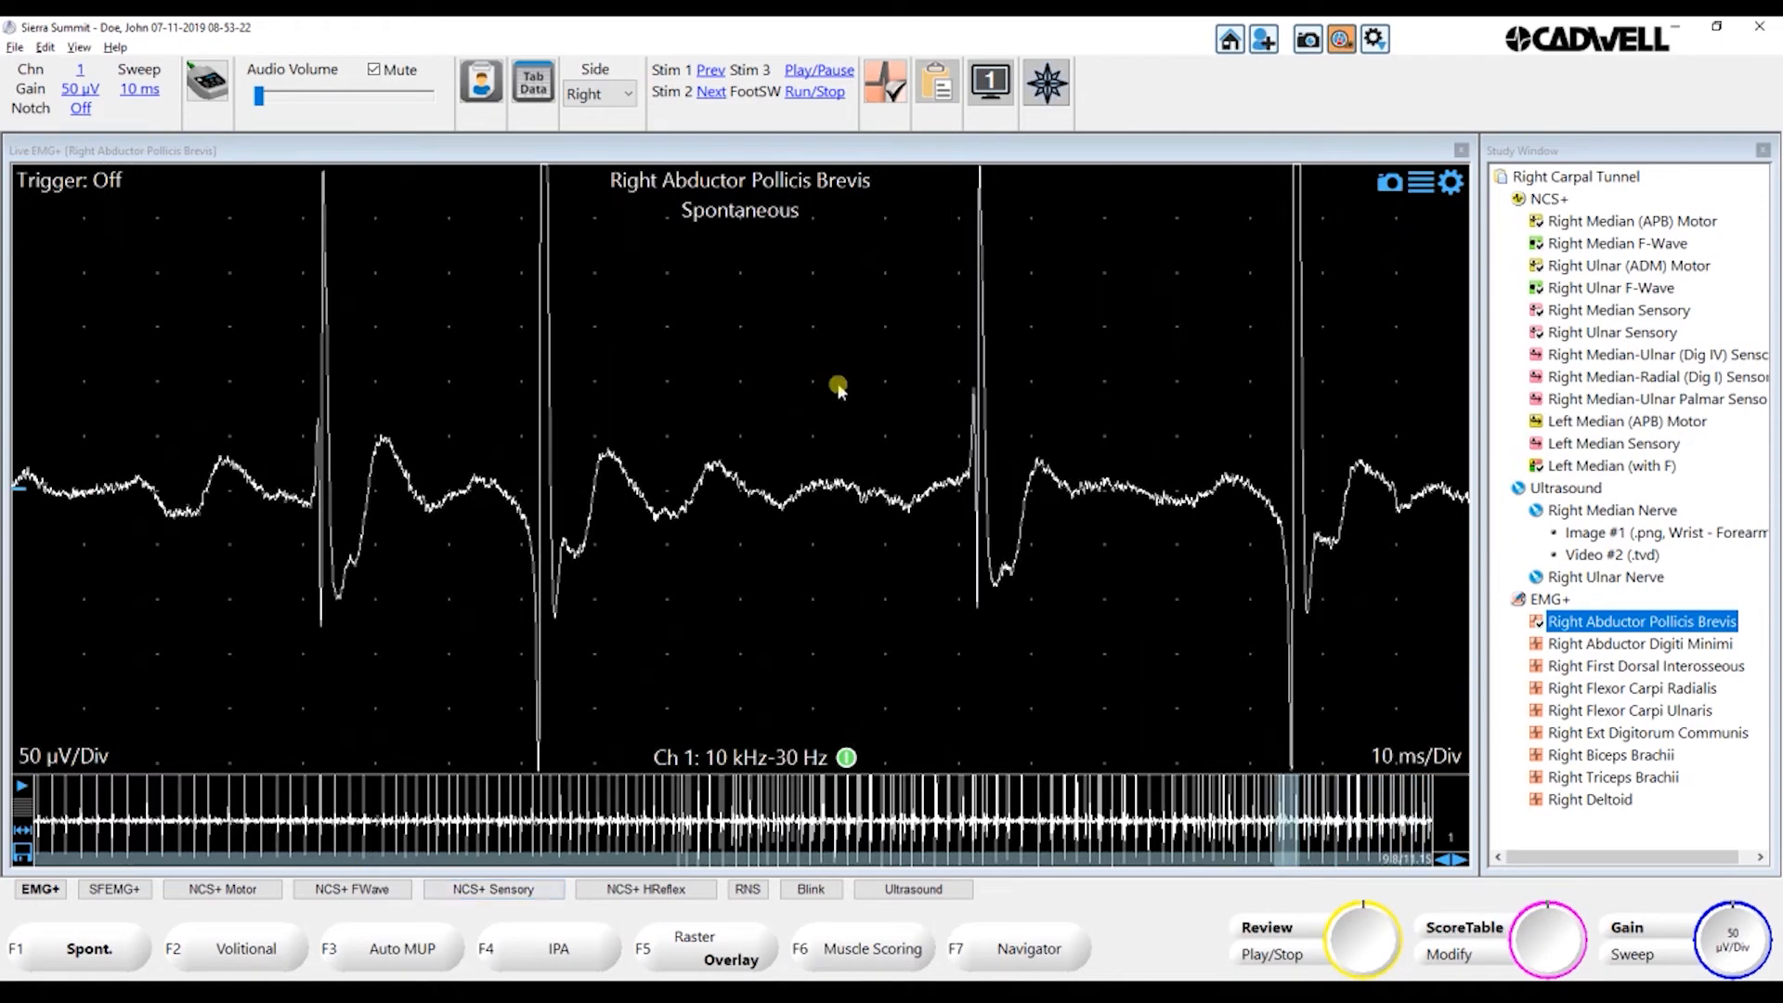
click(1390, 186)
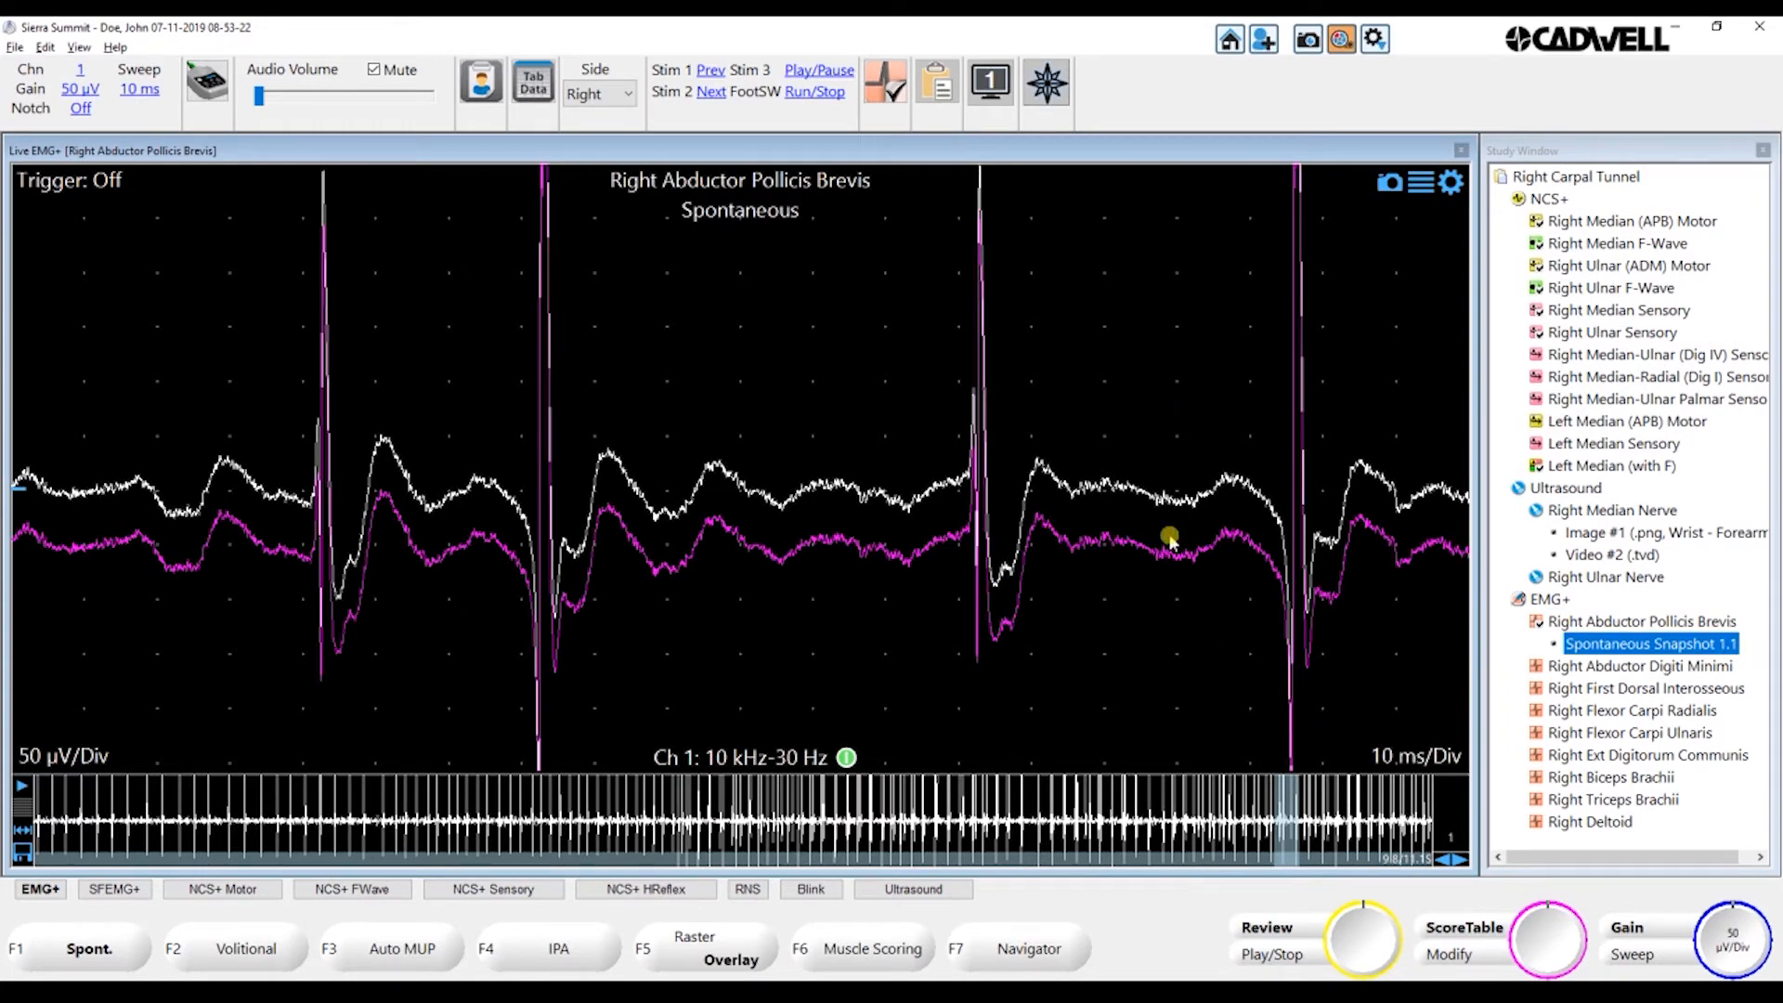
key(F1)
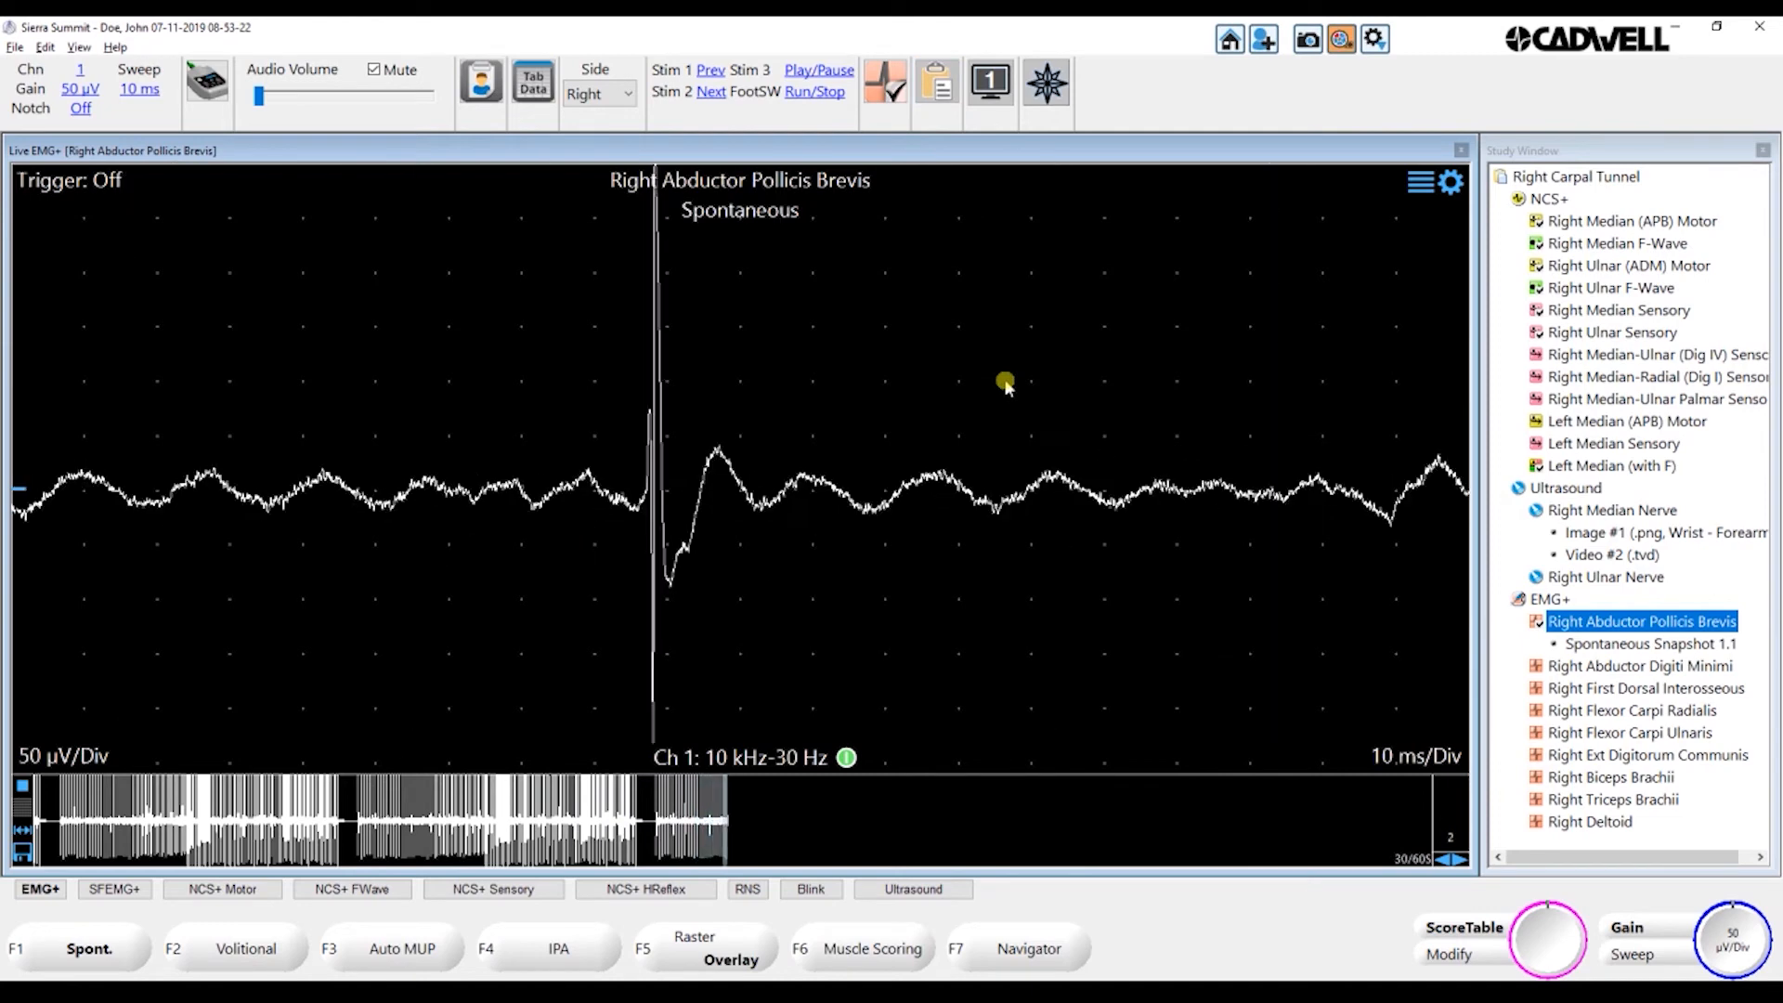
Show the triggered traces with View 2 and set the live EMG gain to 200 µV/Div
key(2)
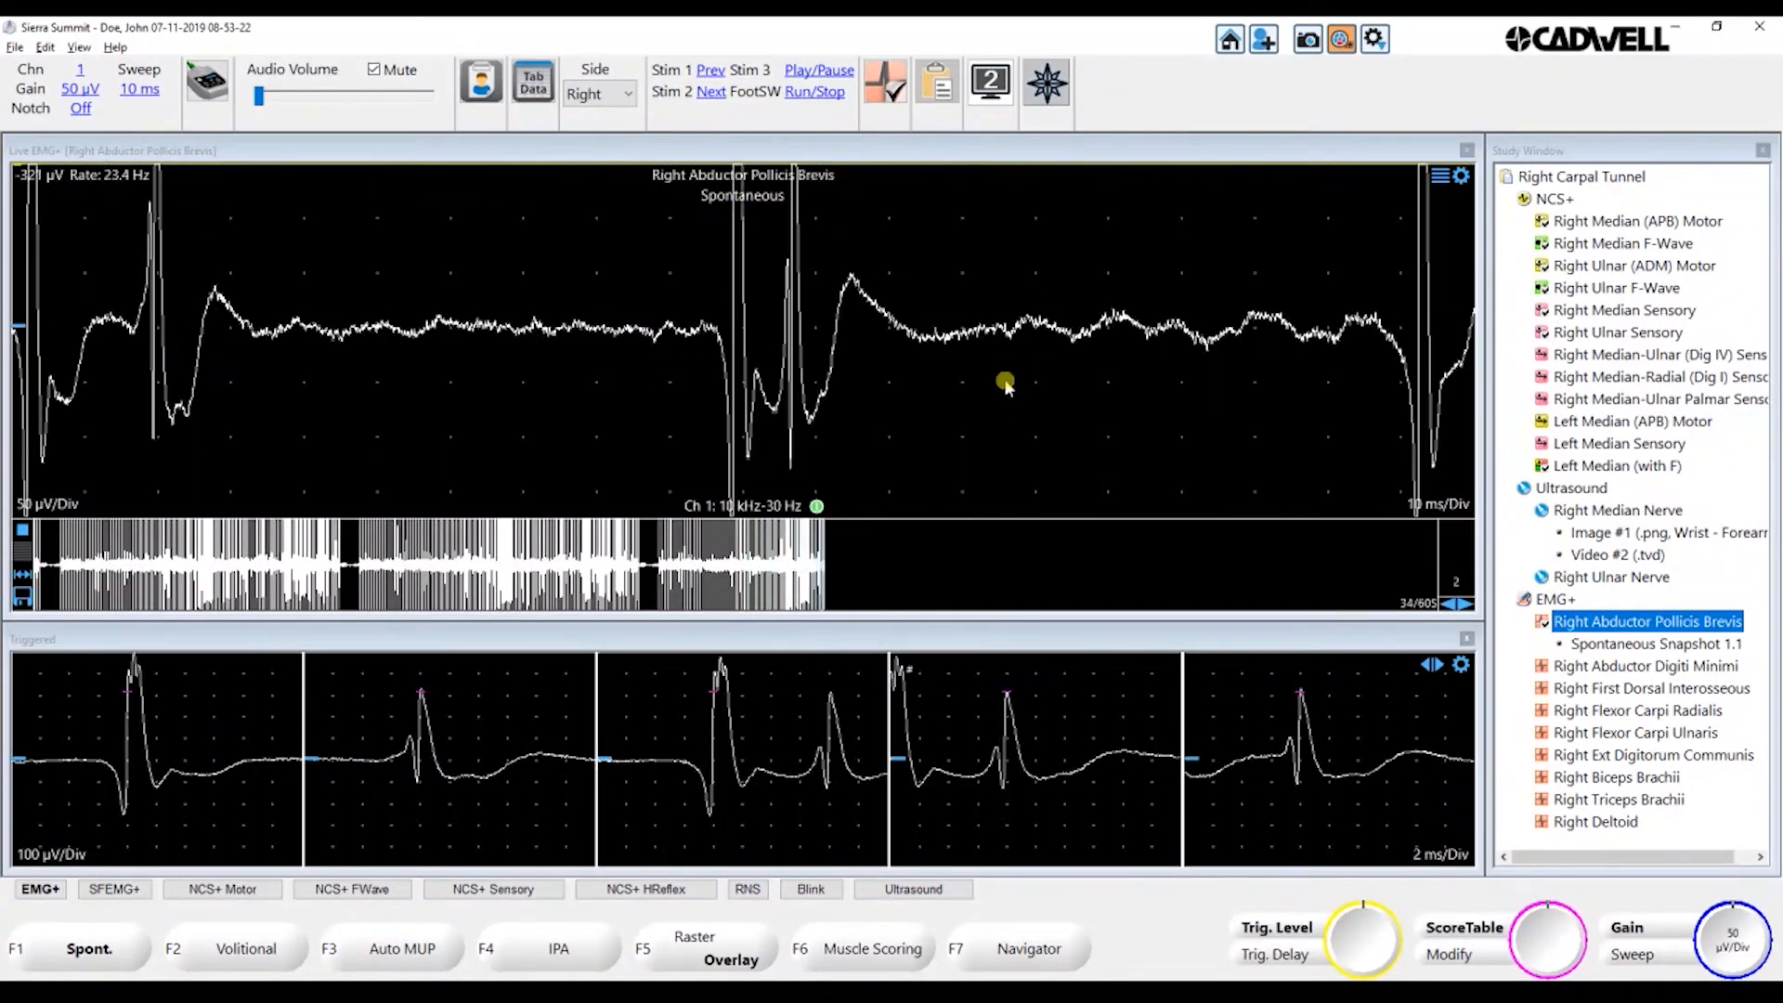
key(Up)
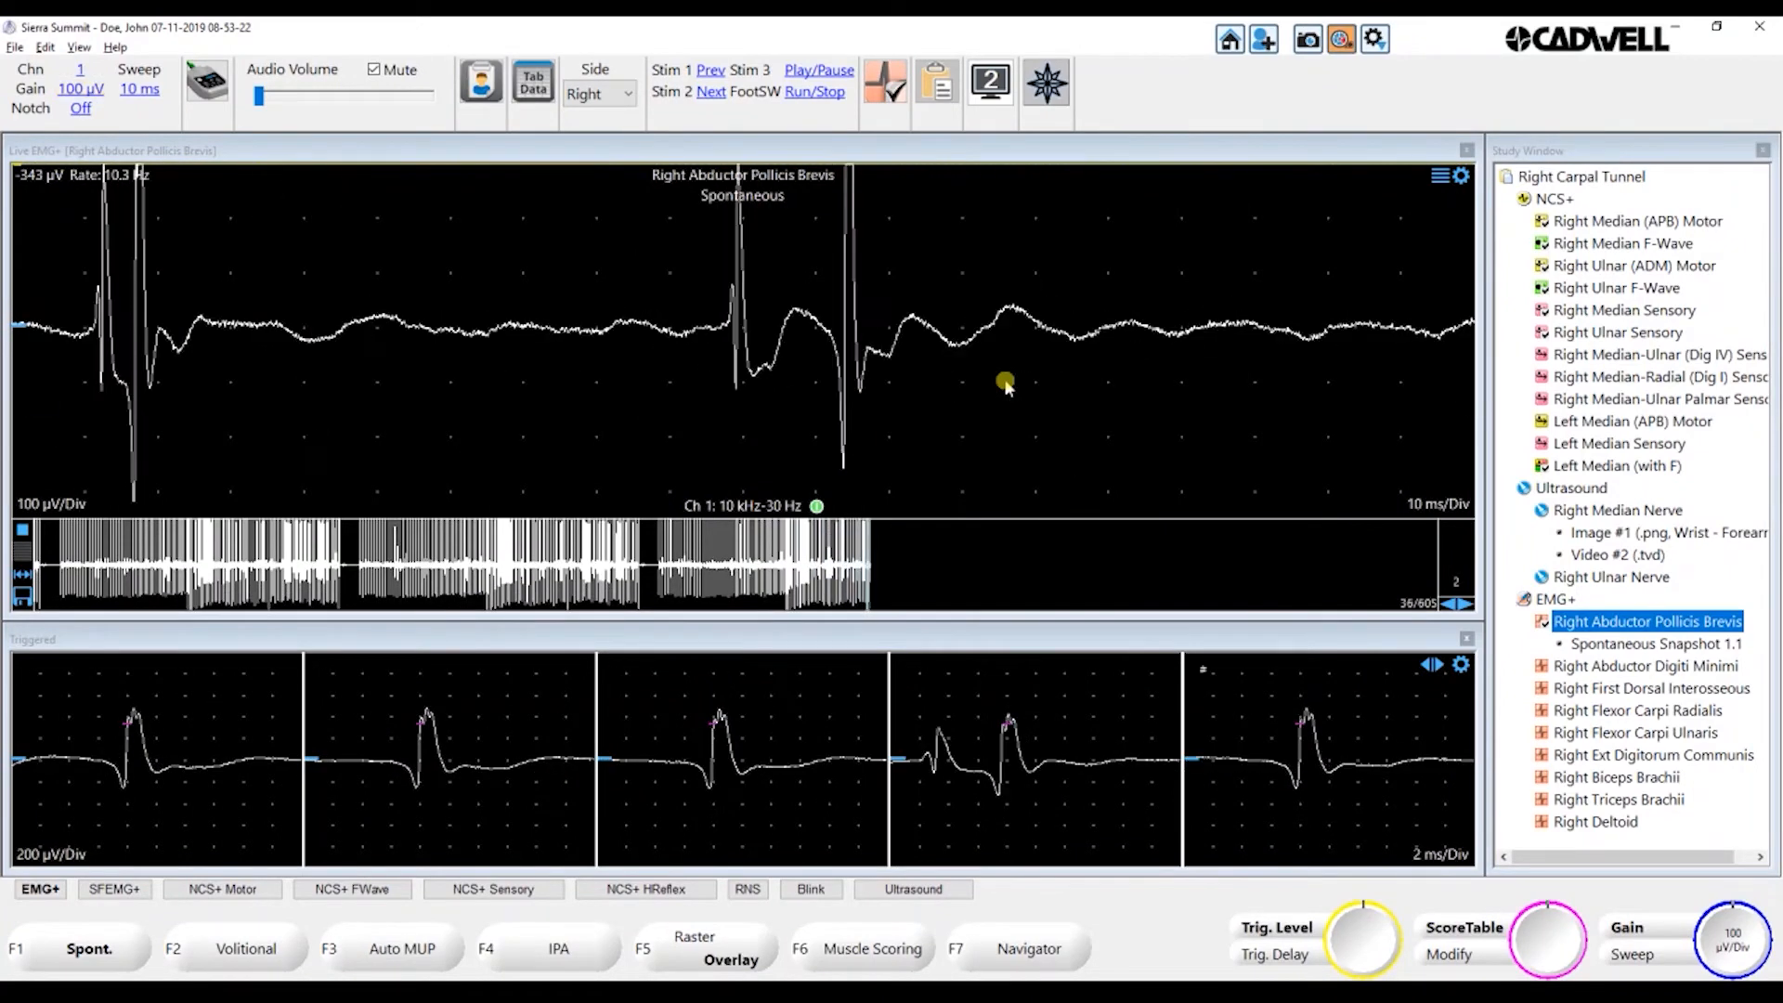
key(Up)
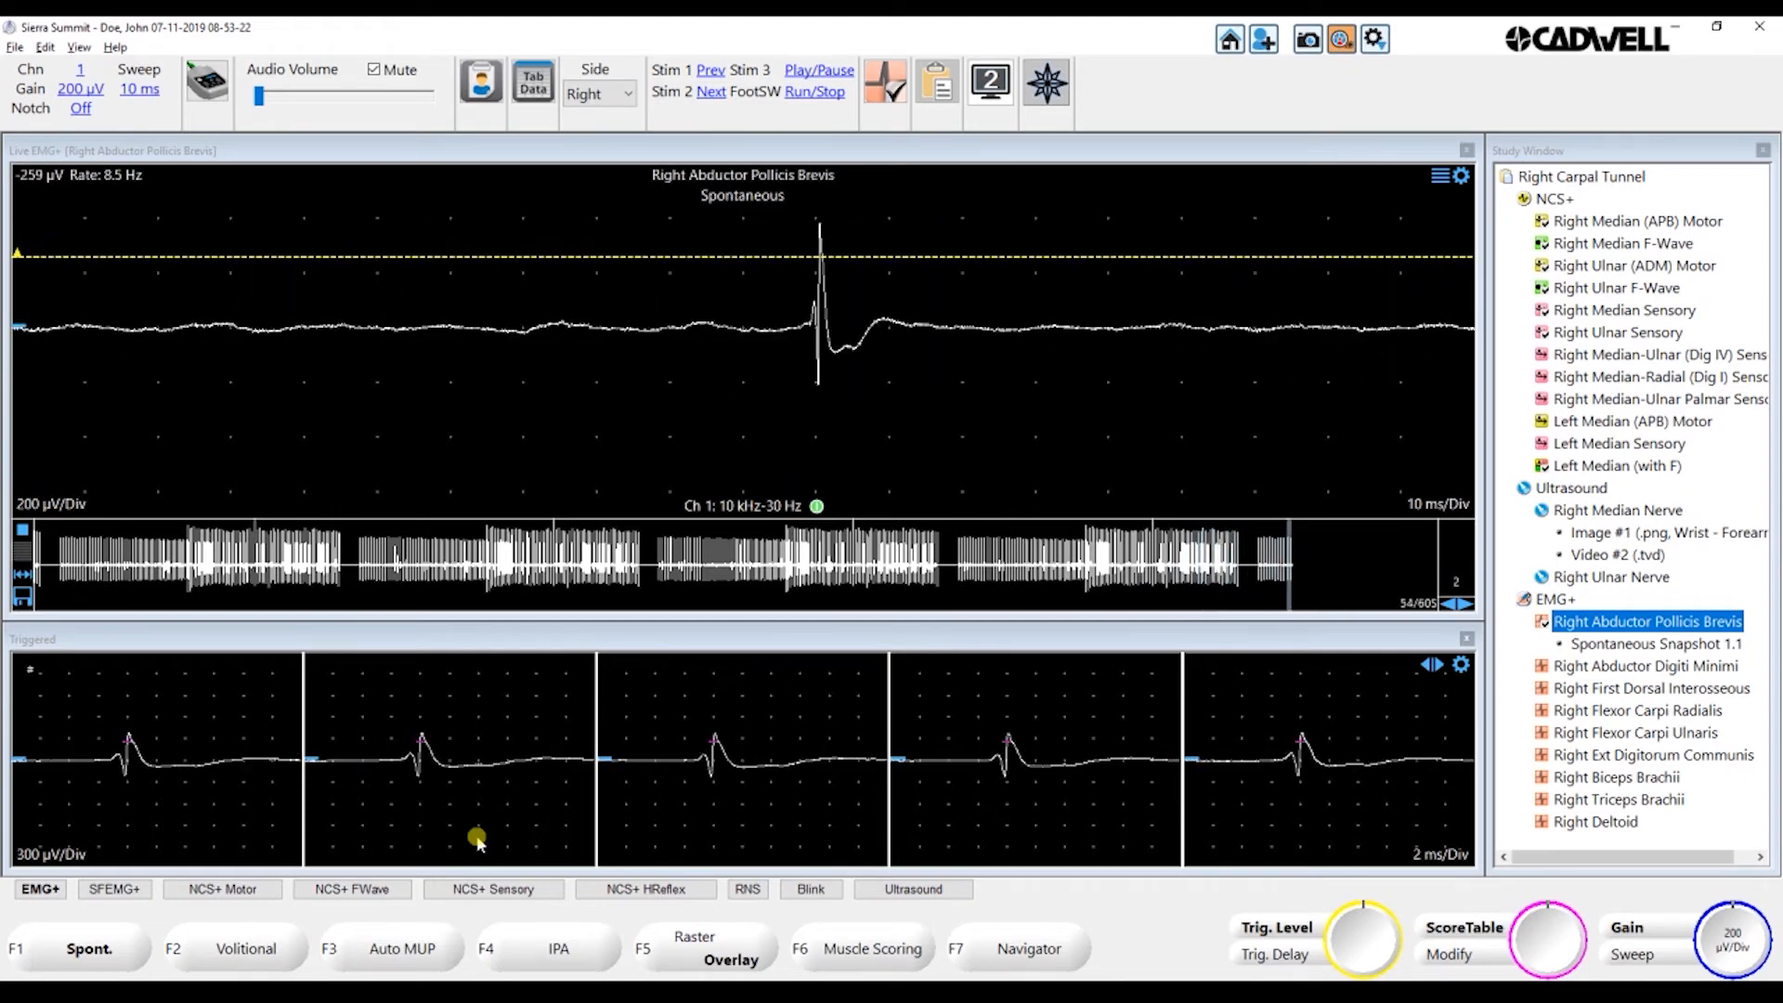
Switch the spontaneous display to View 1 and back to View 2, and start volitional recording
key(F1)
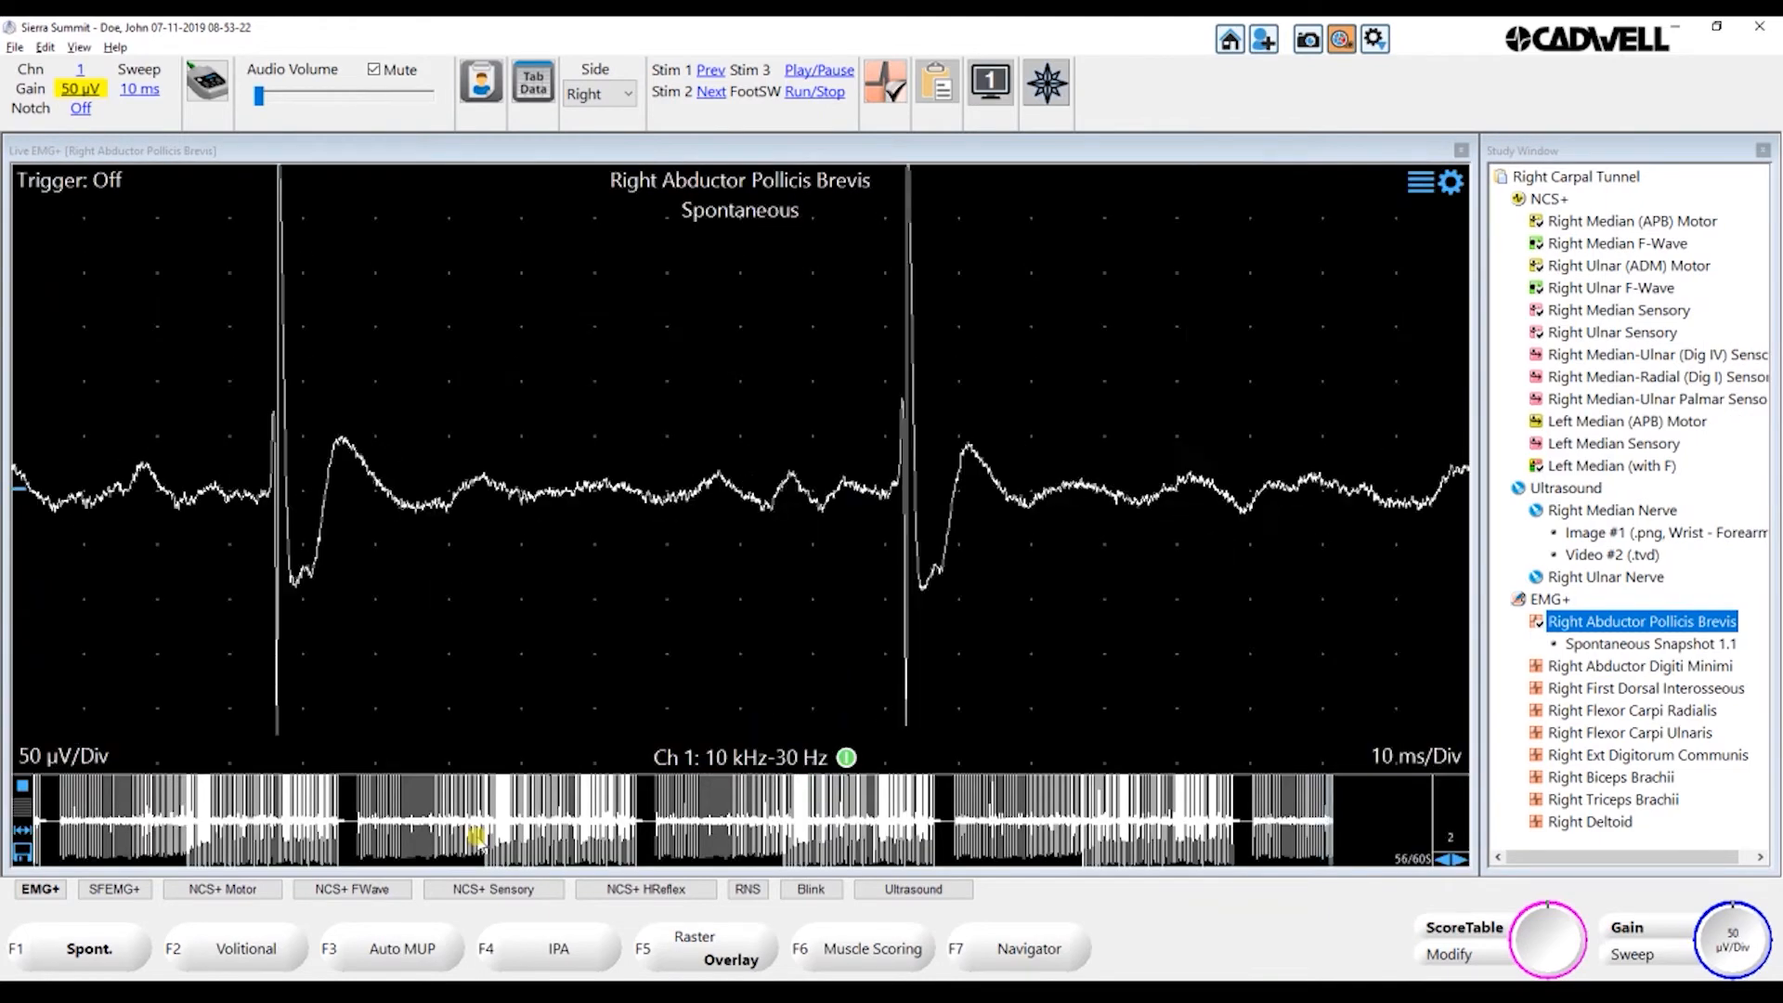
key(2)
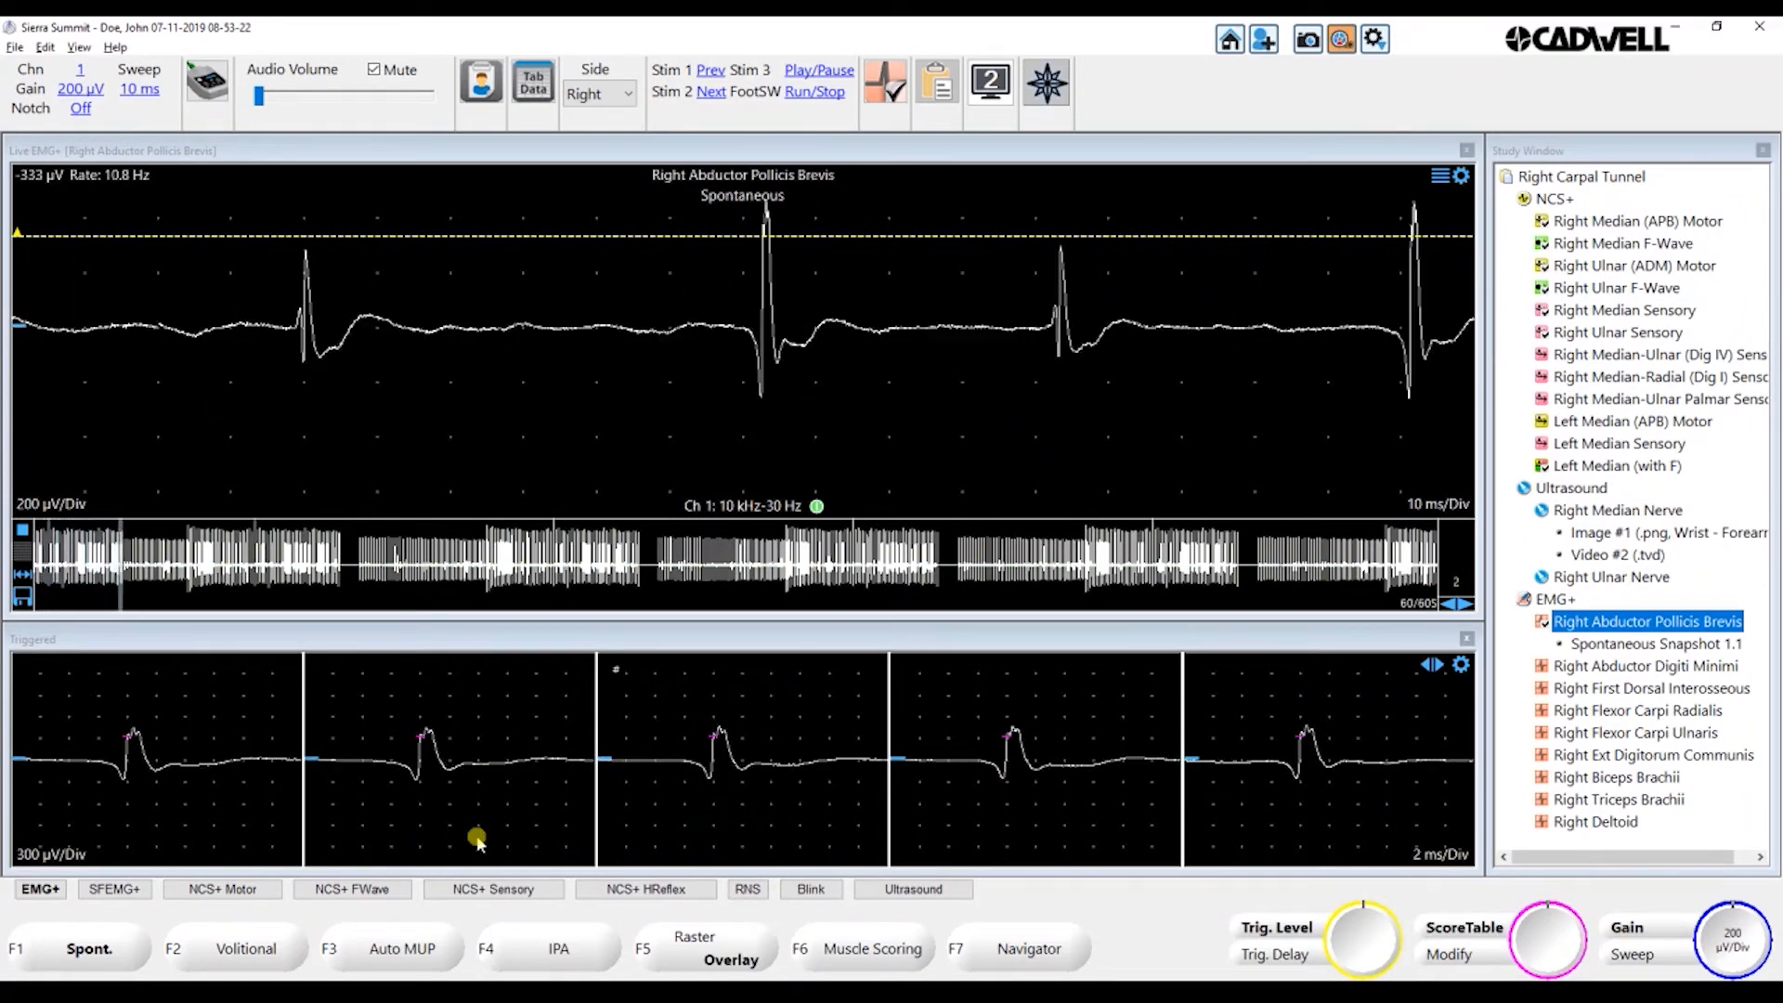
key(F2)
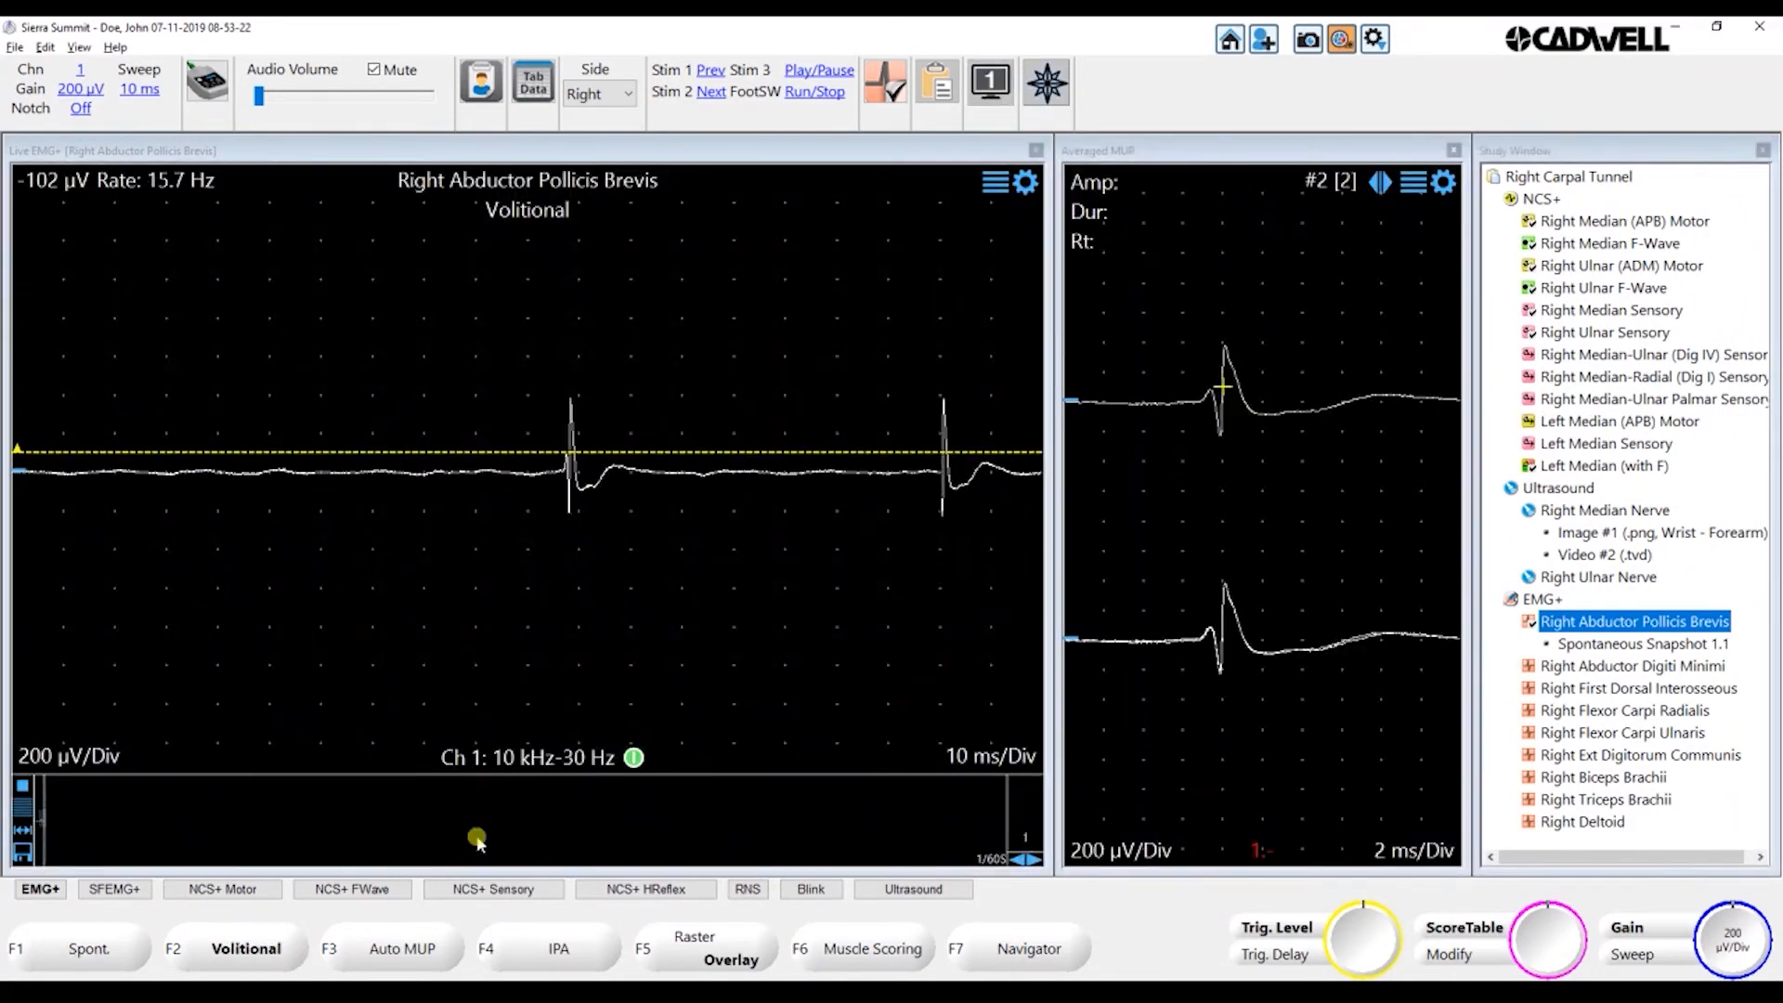
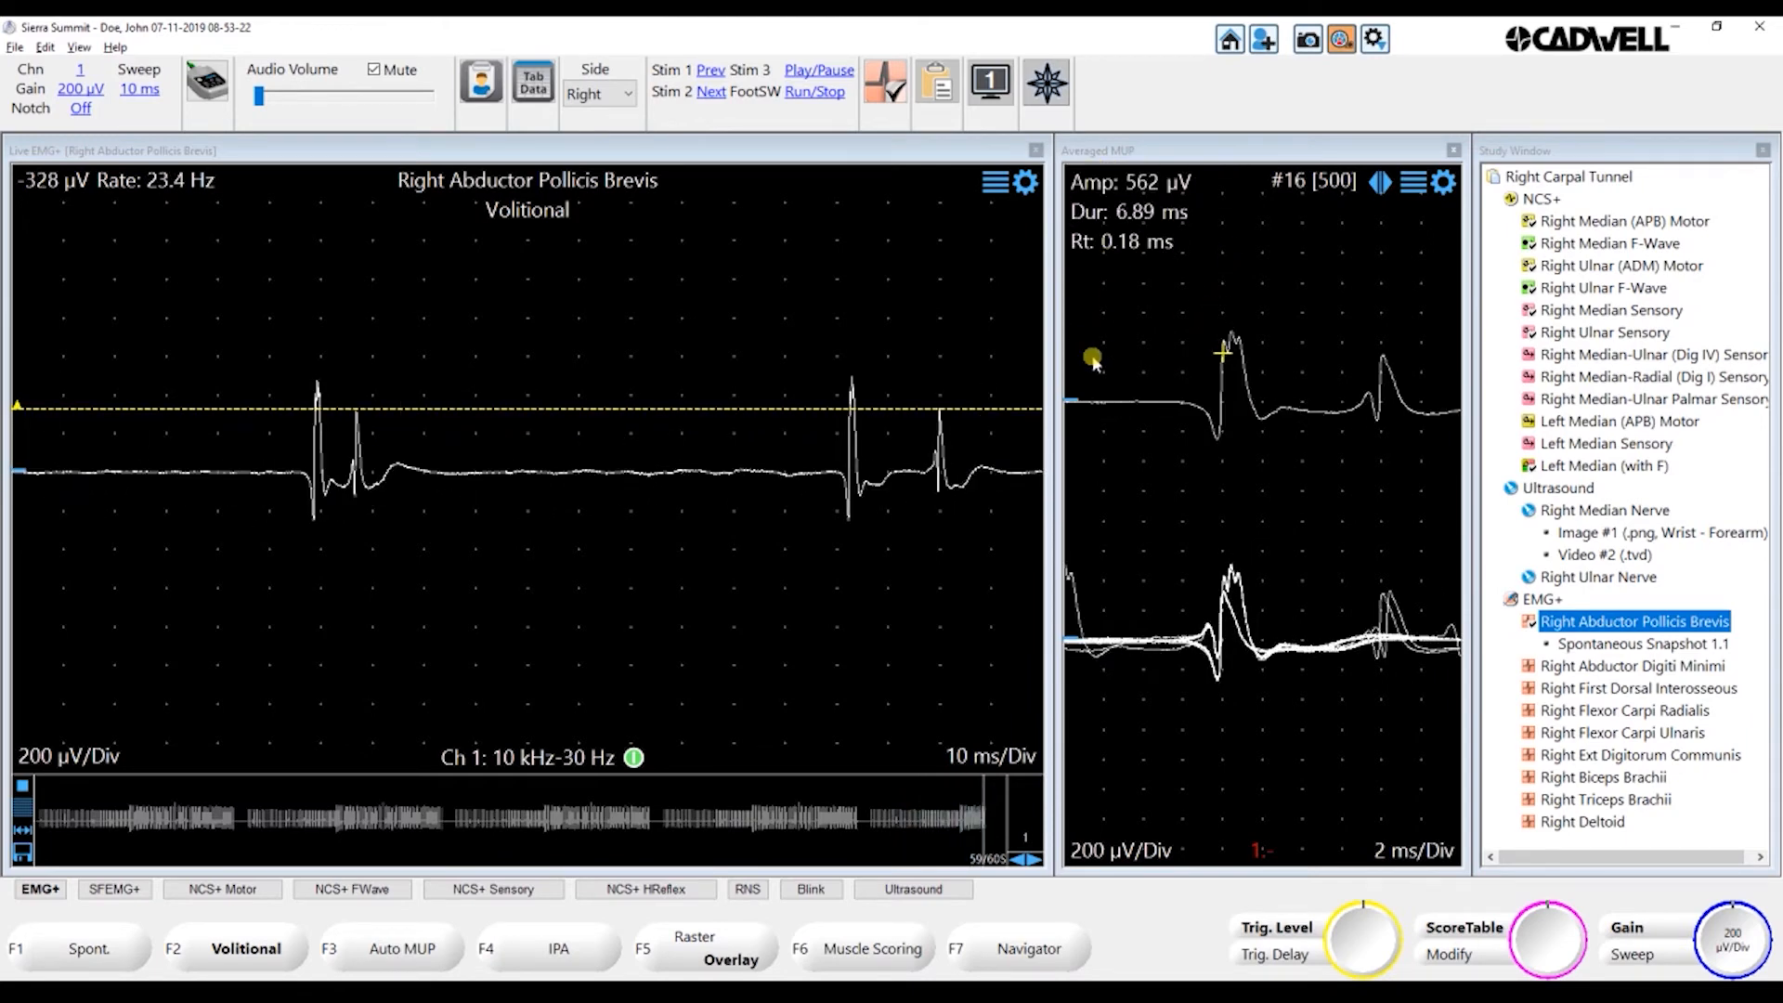
Replace the third measurement in the Averaged MUP display with Firing Rate
mouse_move(1100, 243)
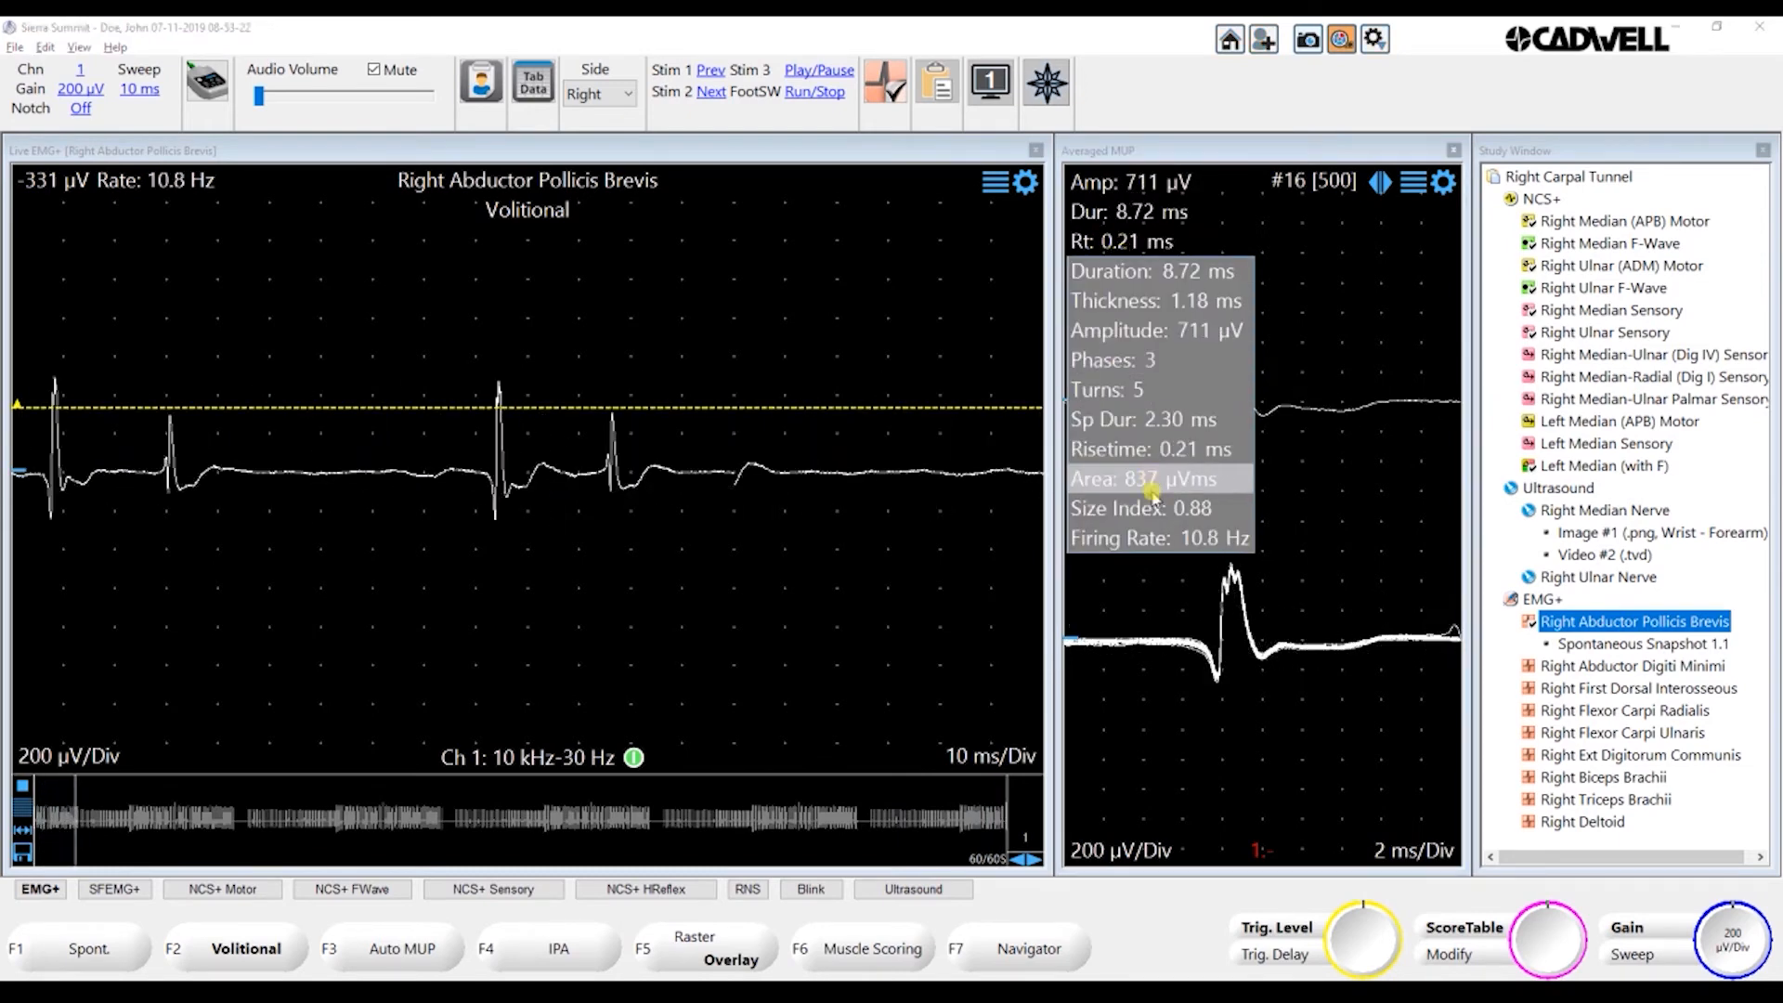
click(1135, 539)
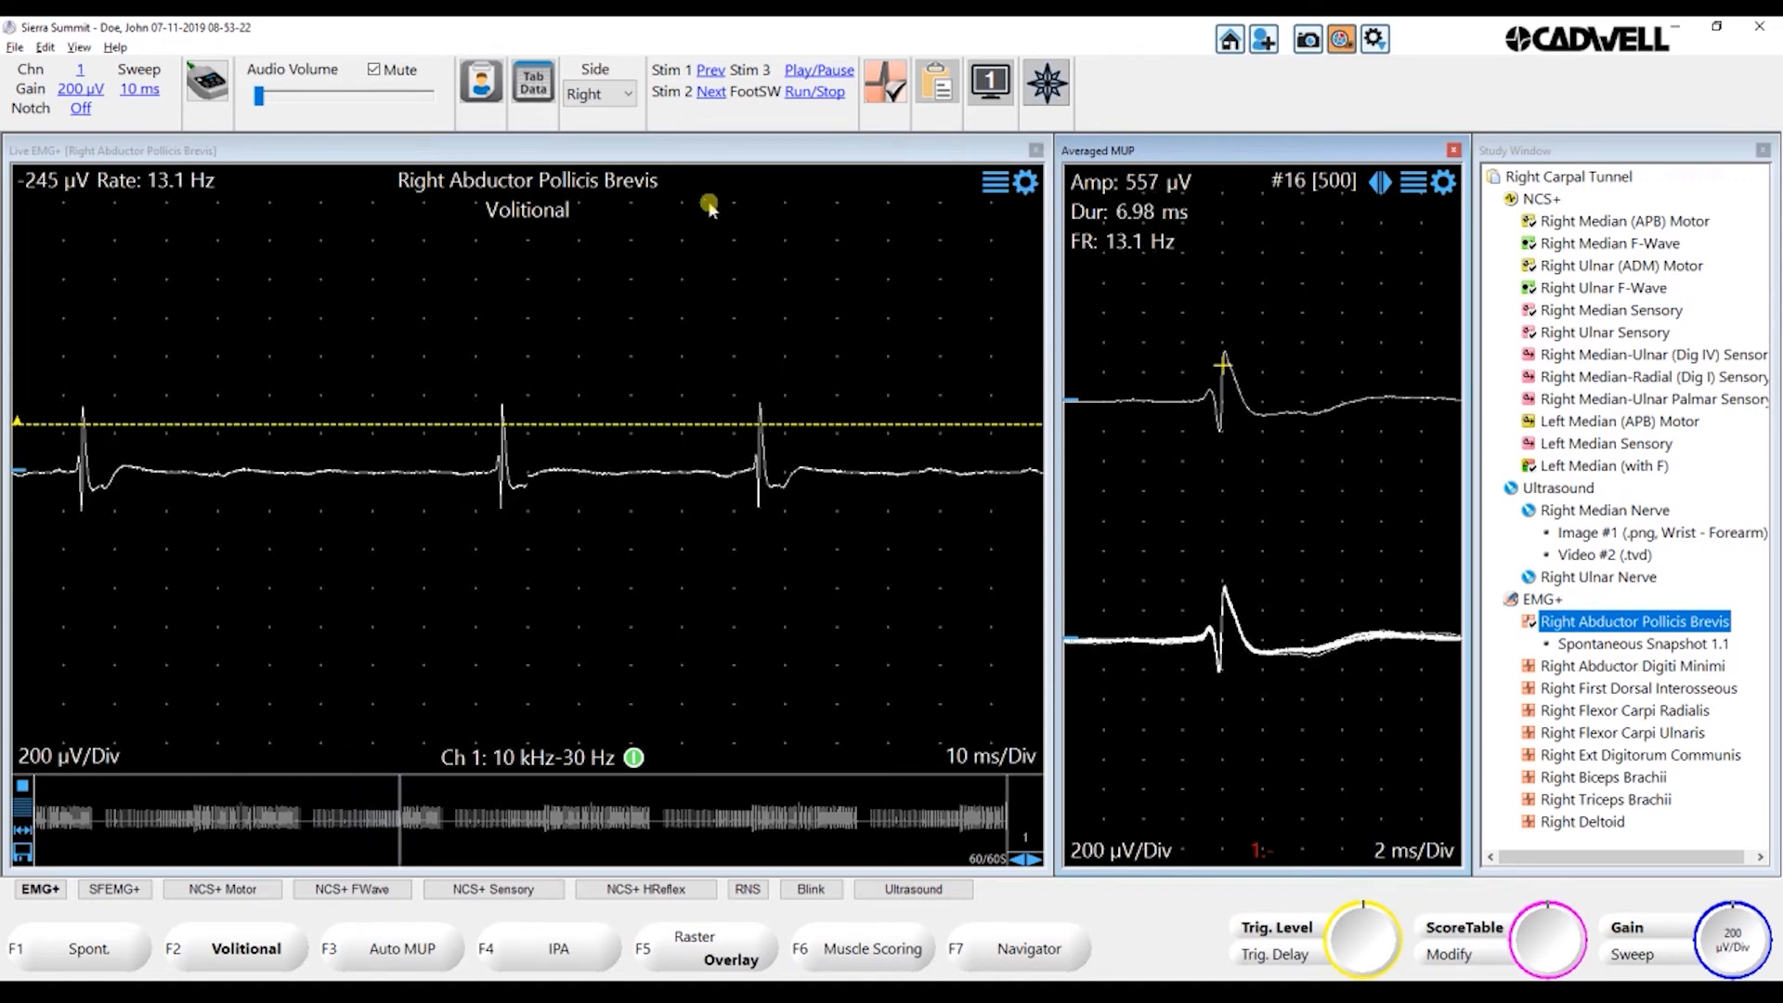
Turn on the RiseTime Histogram and Intensity Bar for the live EMG, then turn both off again
click(1031, 188)
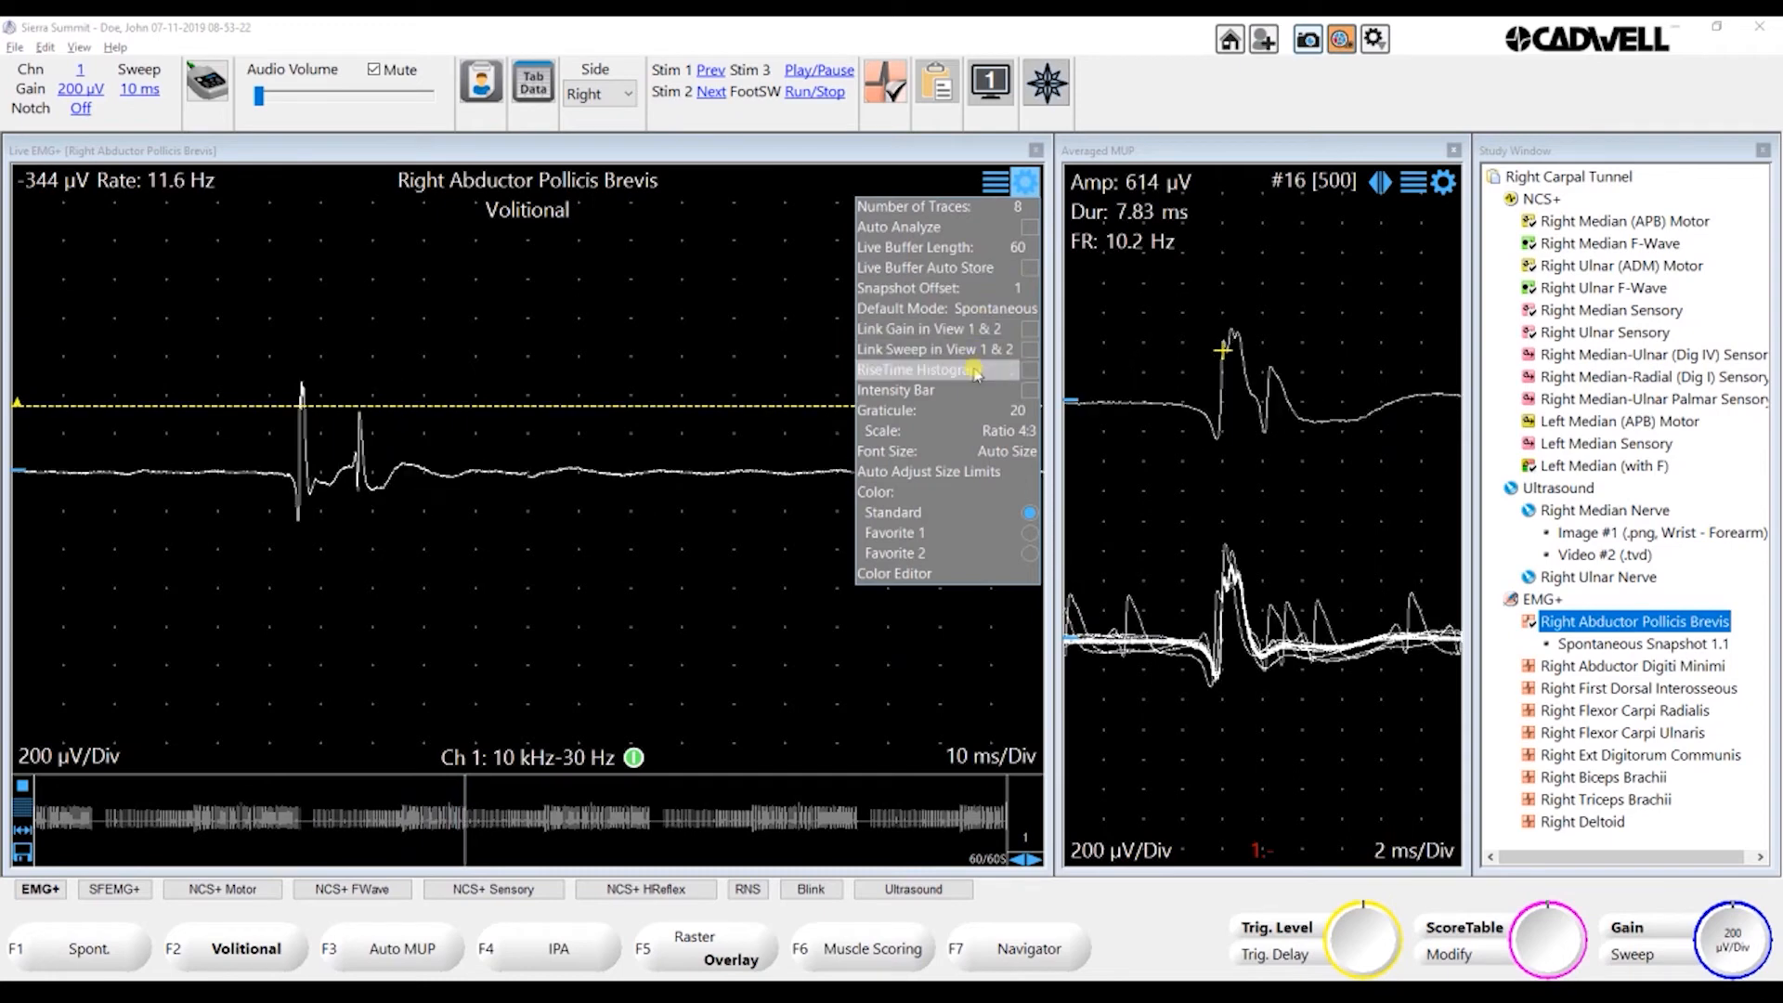
click(1029, 372)
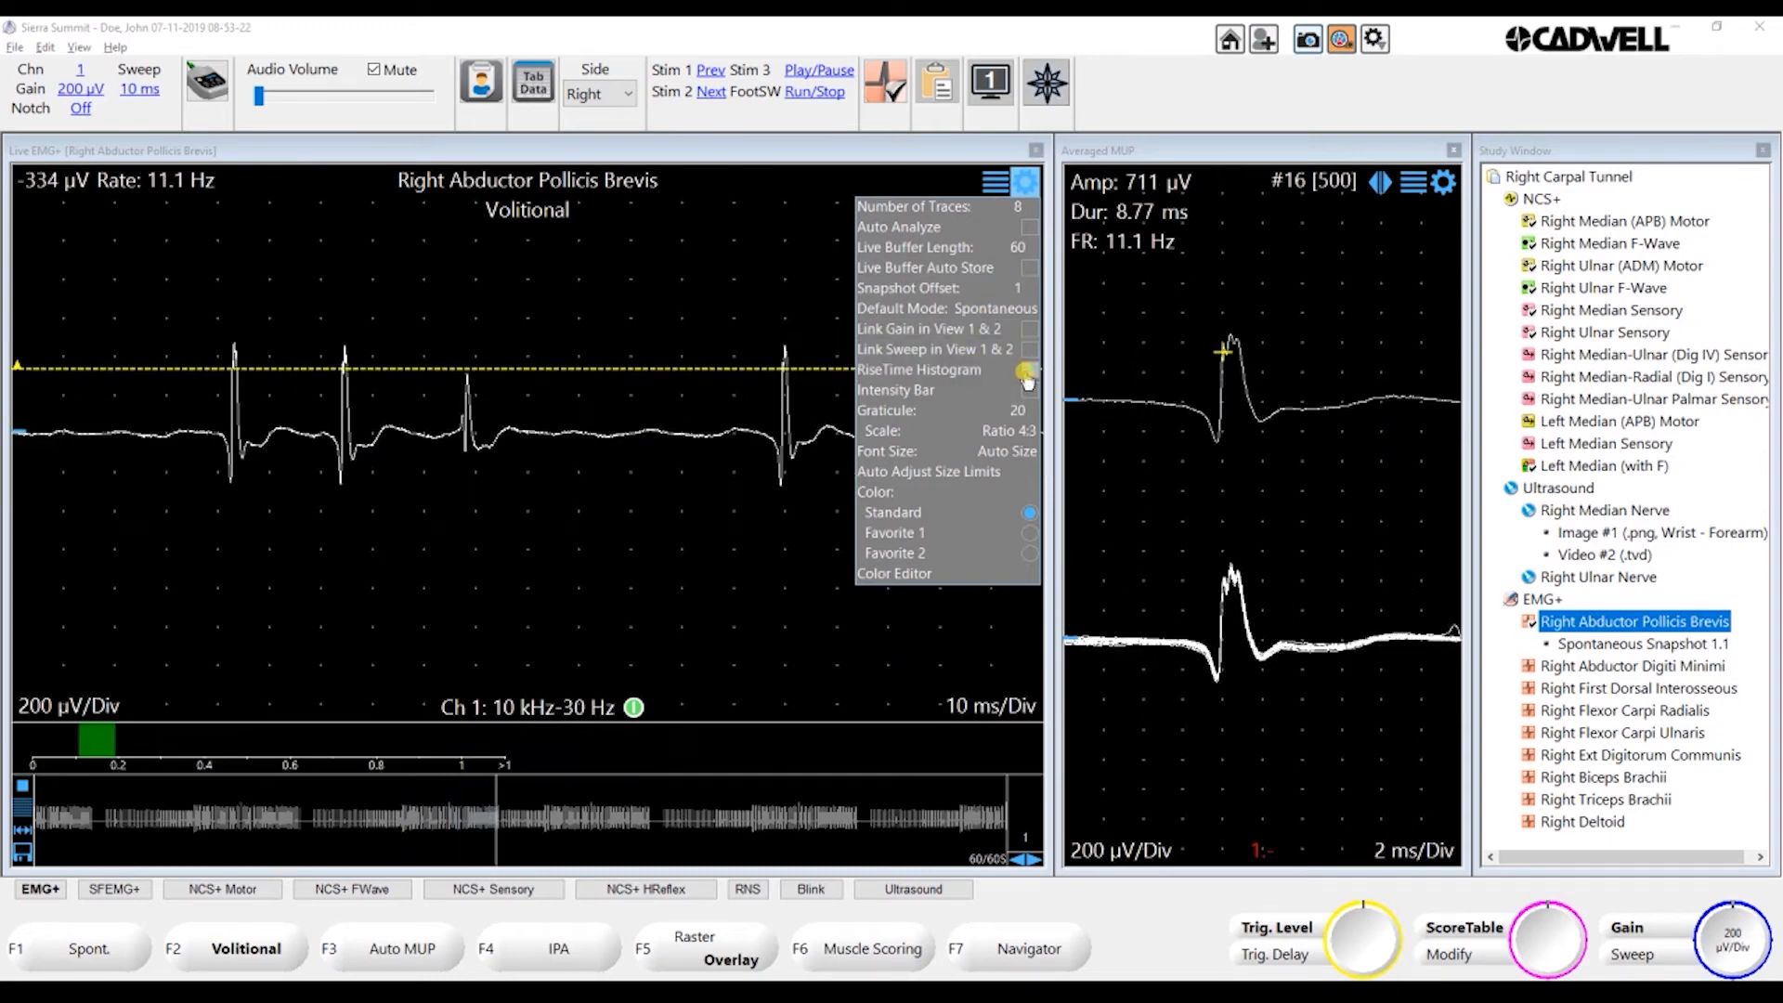
click(1028, 391)
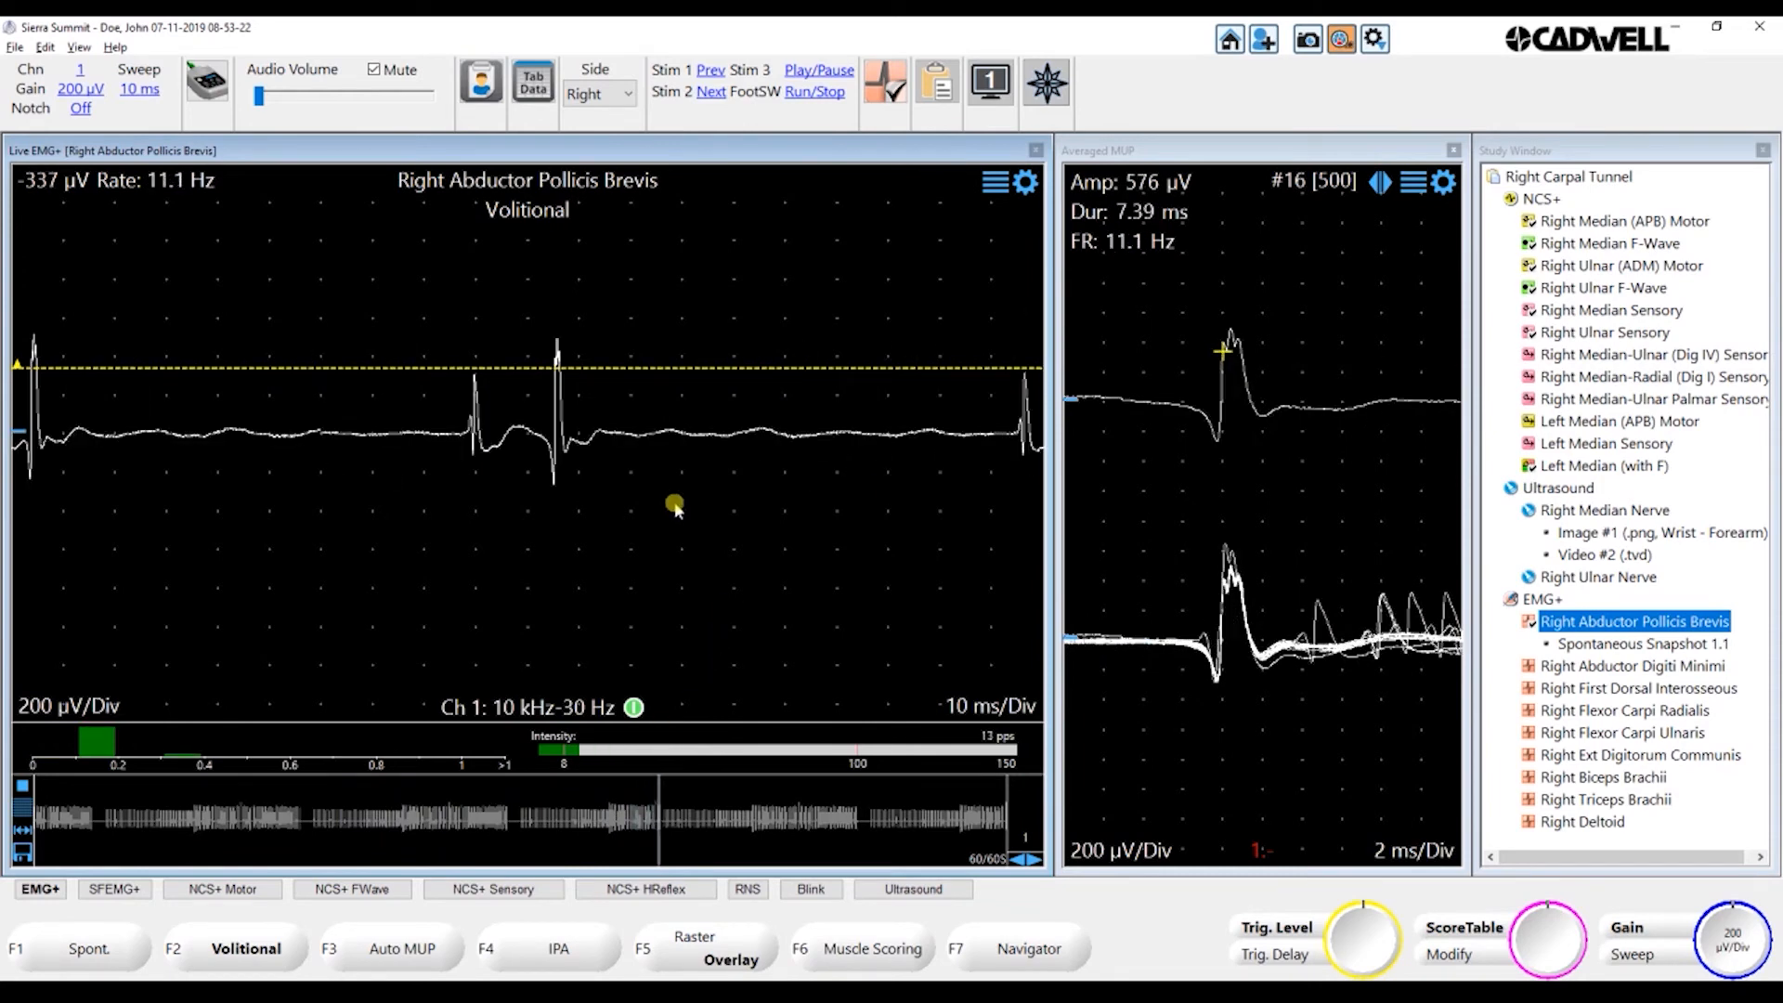
click(1025, 183)
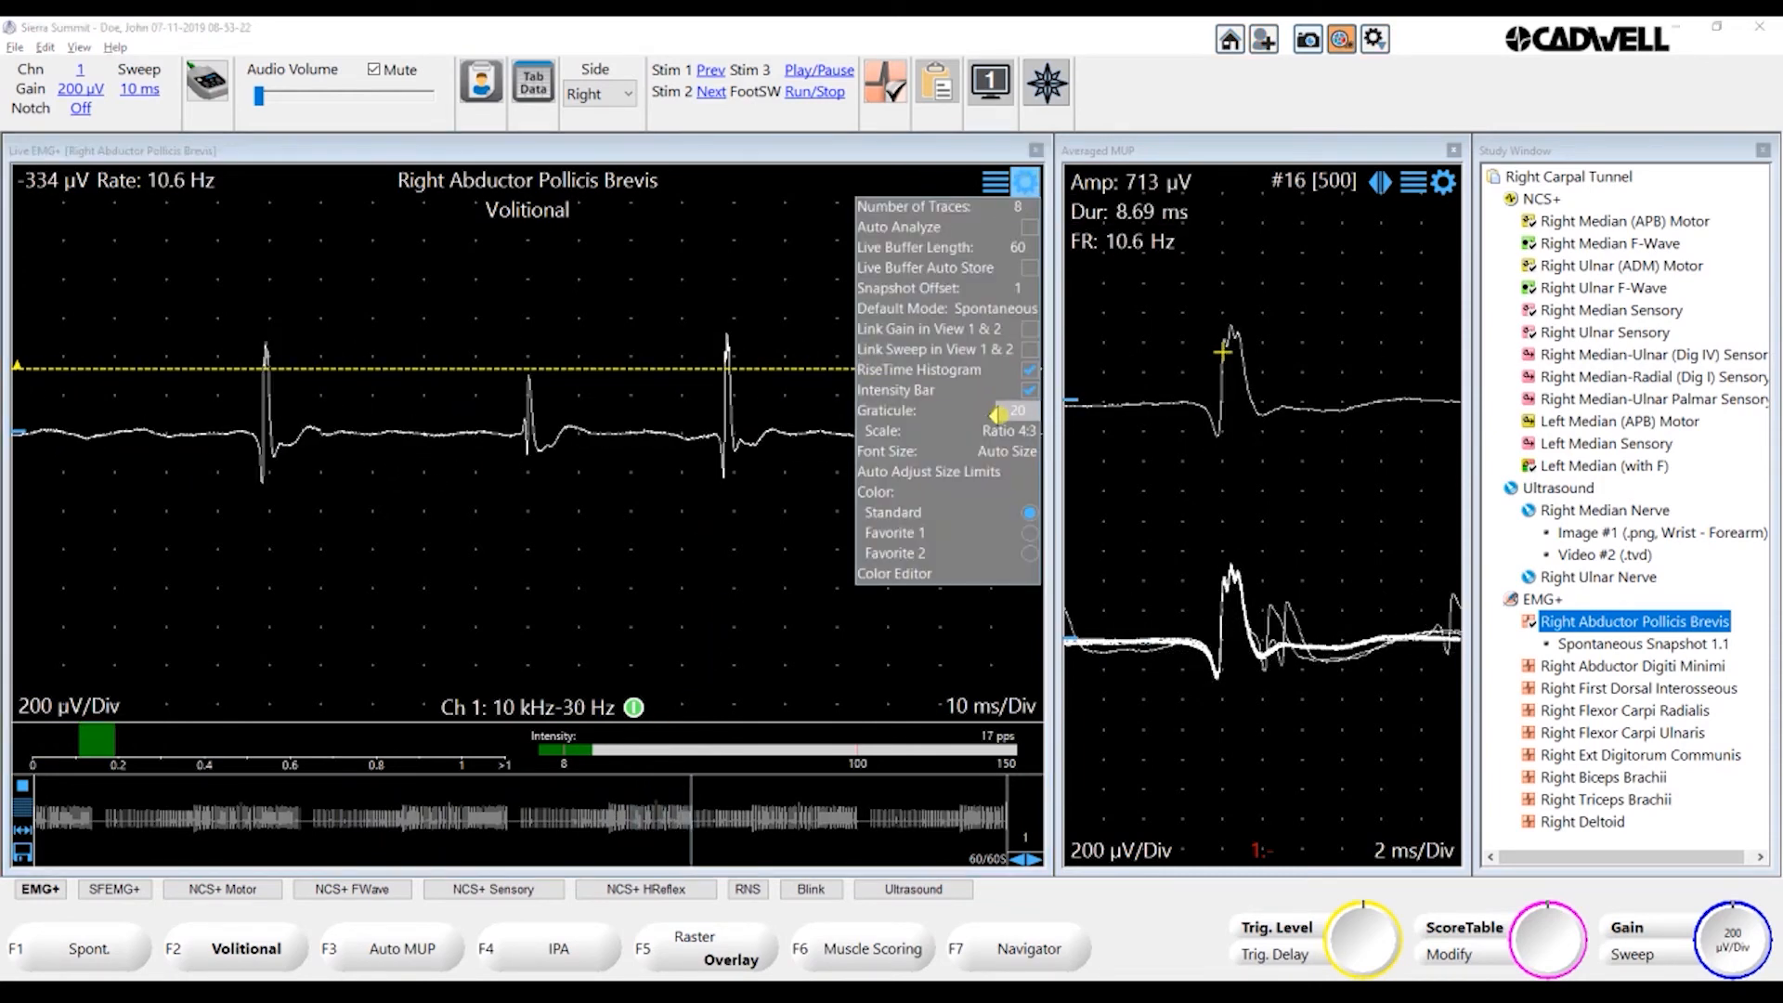
click(1029, 369)
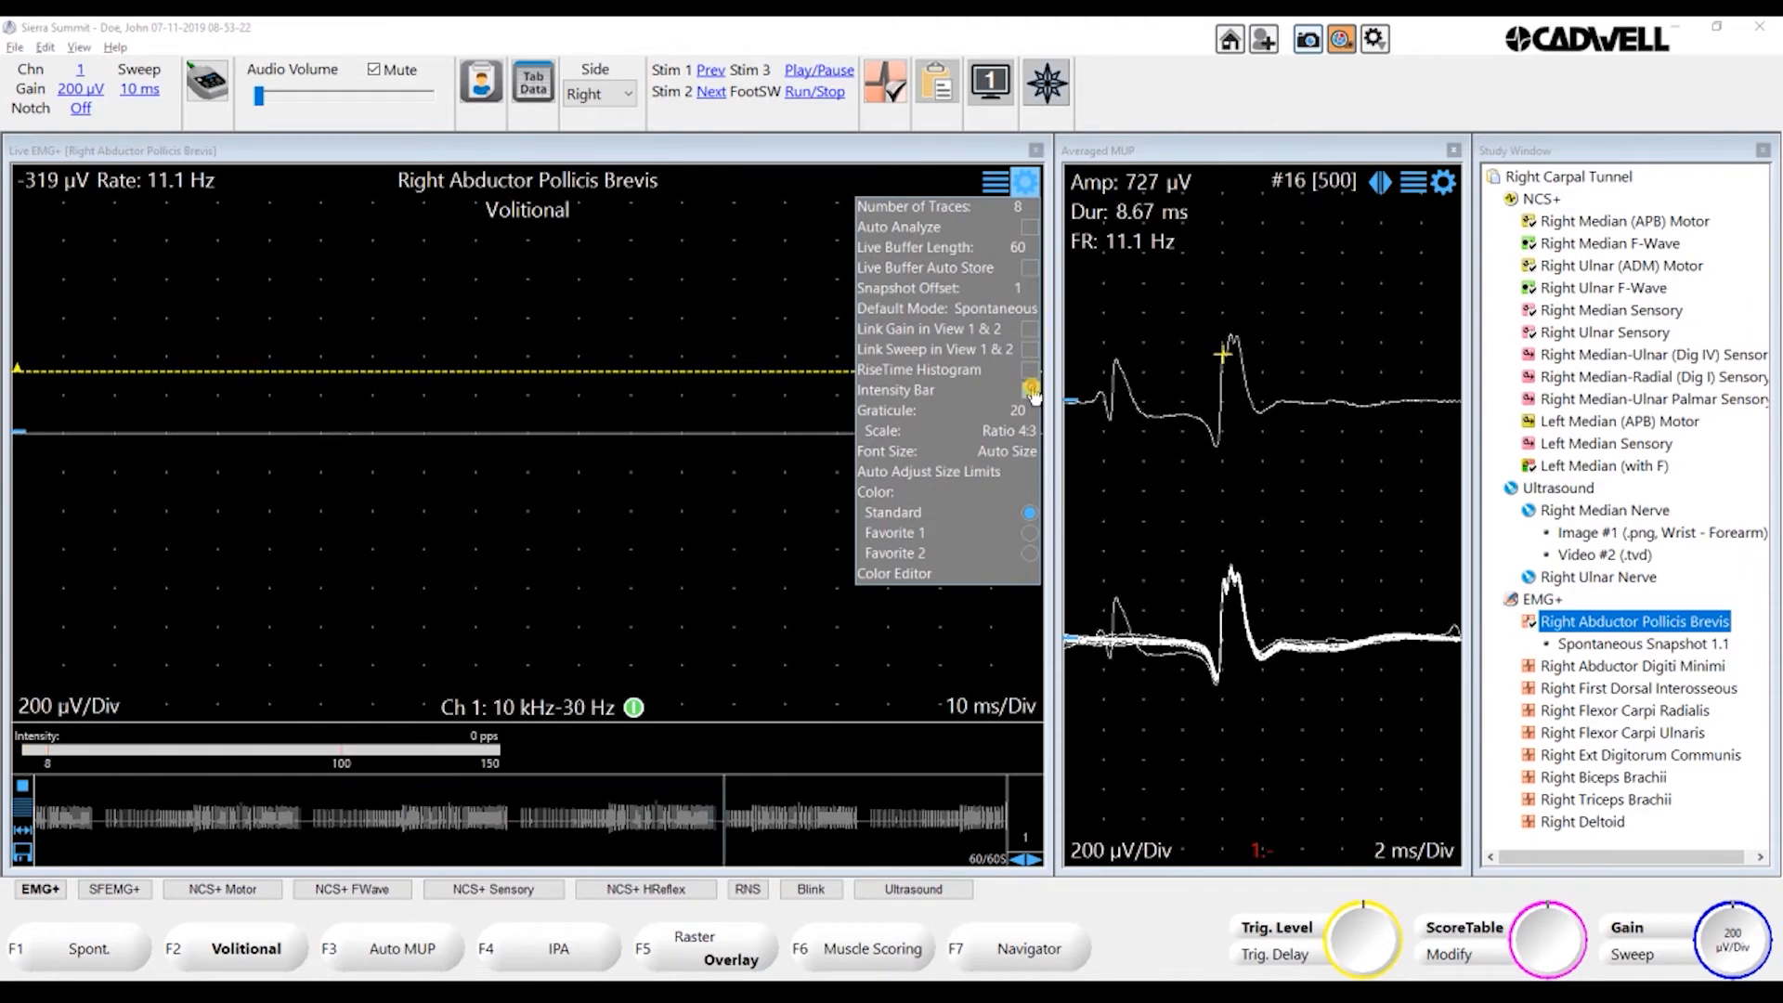
click(1031, 390)
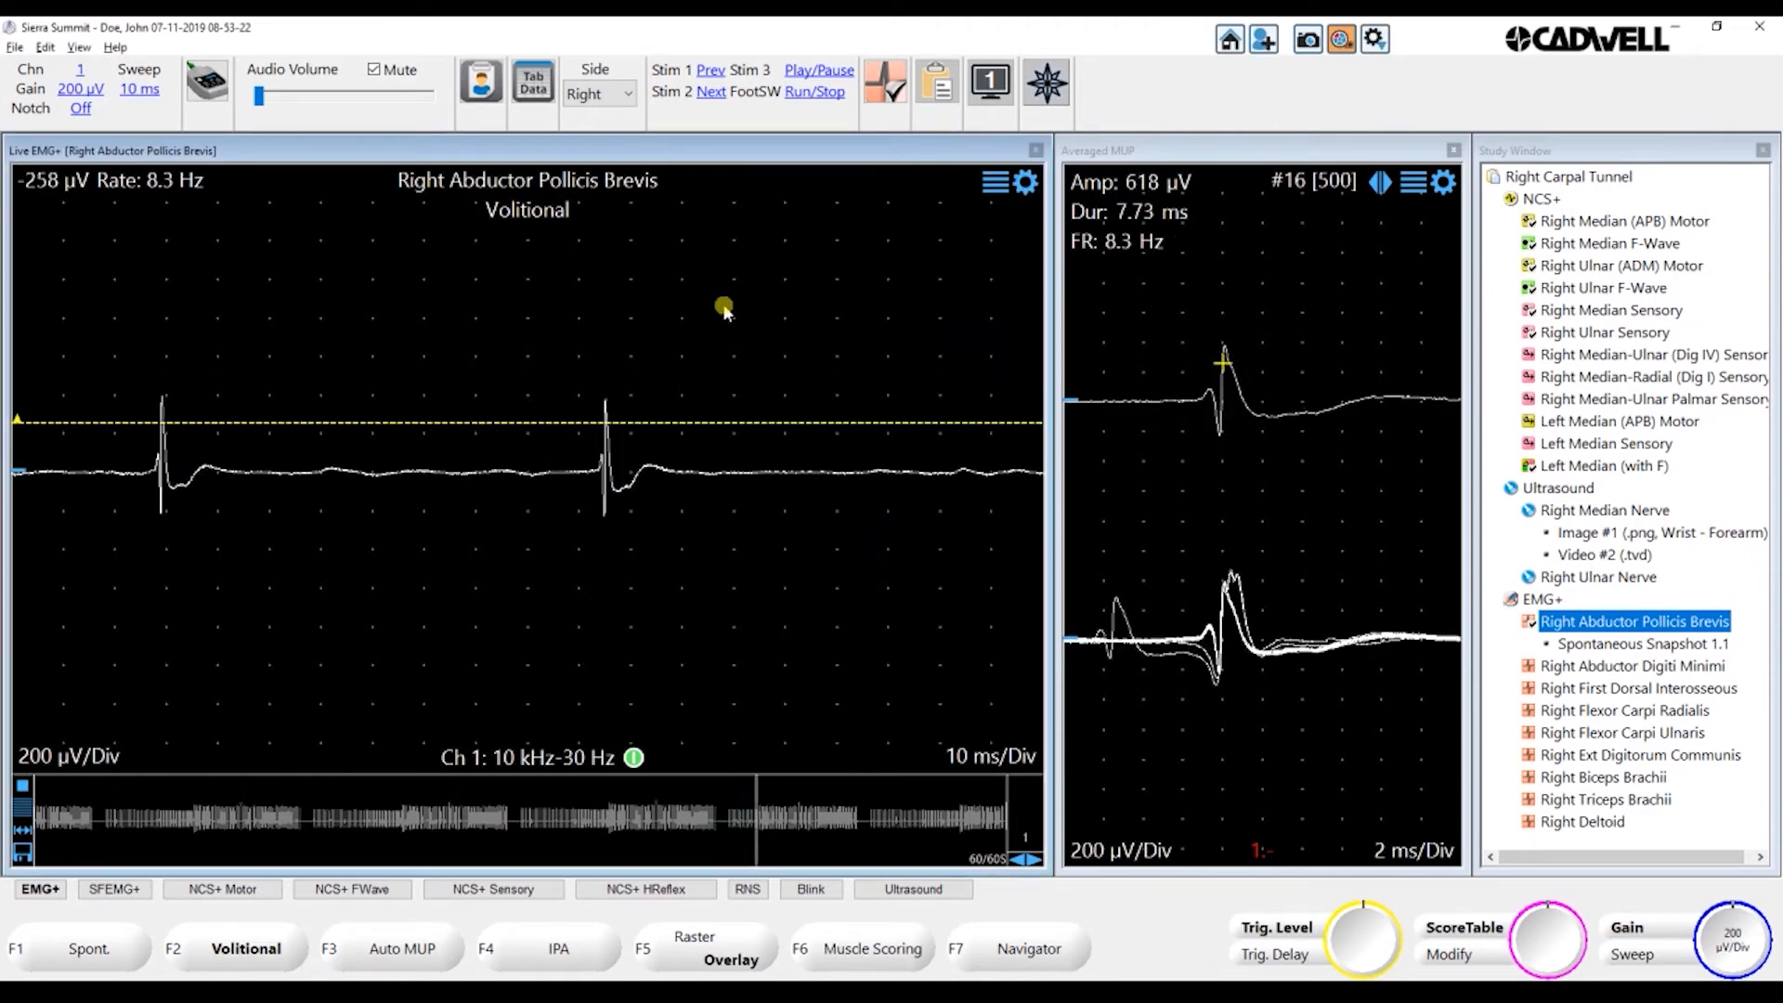
Freeze the volitional recording, raise the trigger line above the motor unit peaks, and move the buffer review position to 36.3 s
key(space)
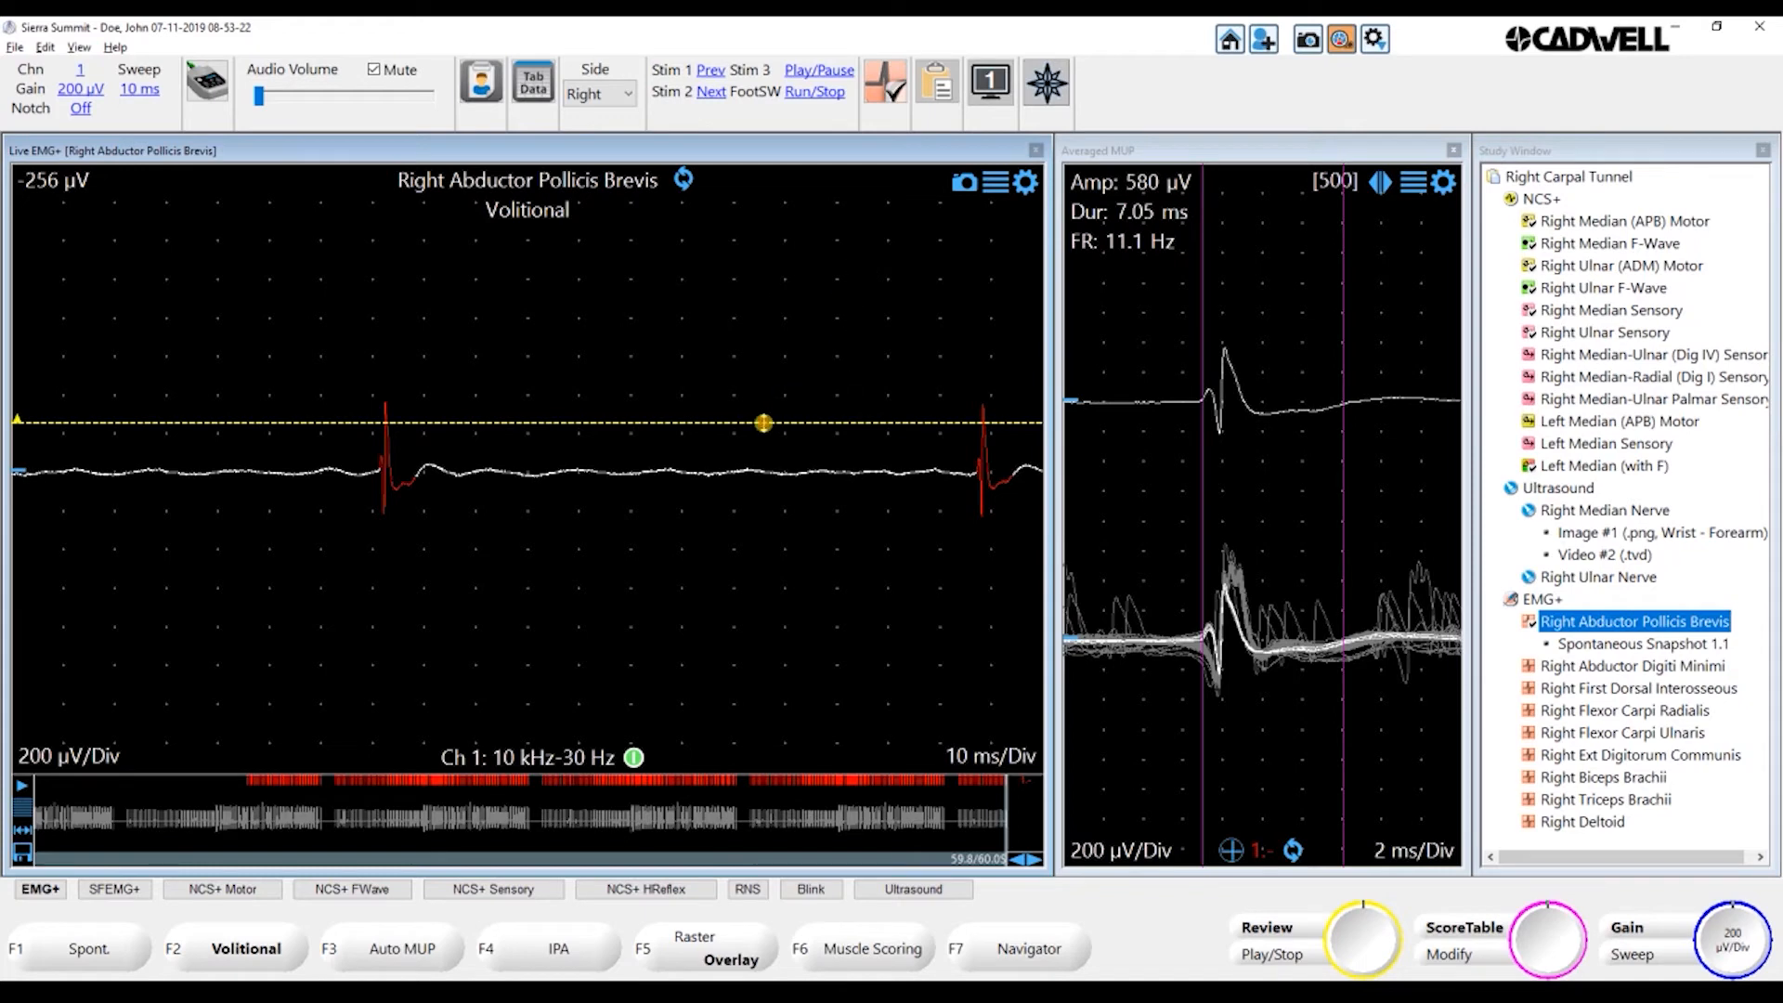
drag(764, 422, 789, 303)
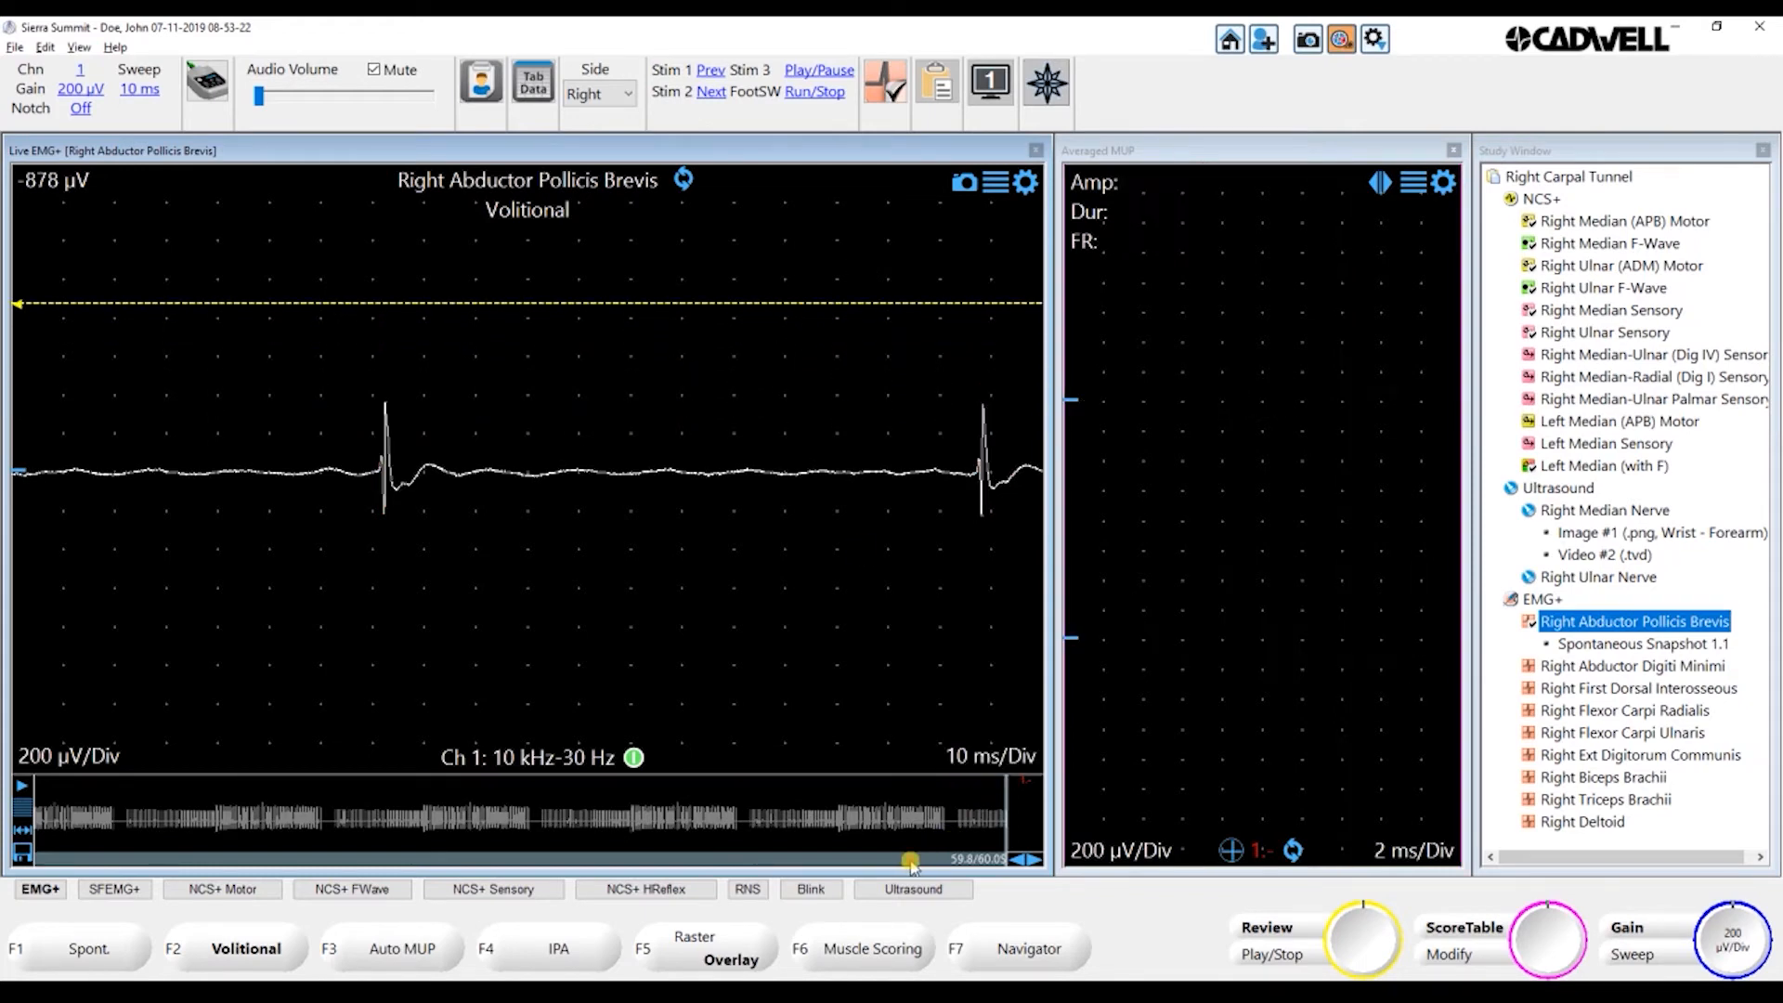
mouse_move(911, 864)
mouse_down()
mouse_move(581, 837)
mouse_move(653, 847)
mouse_move(626, 856)
mouse_up()
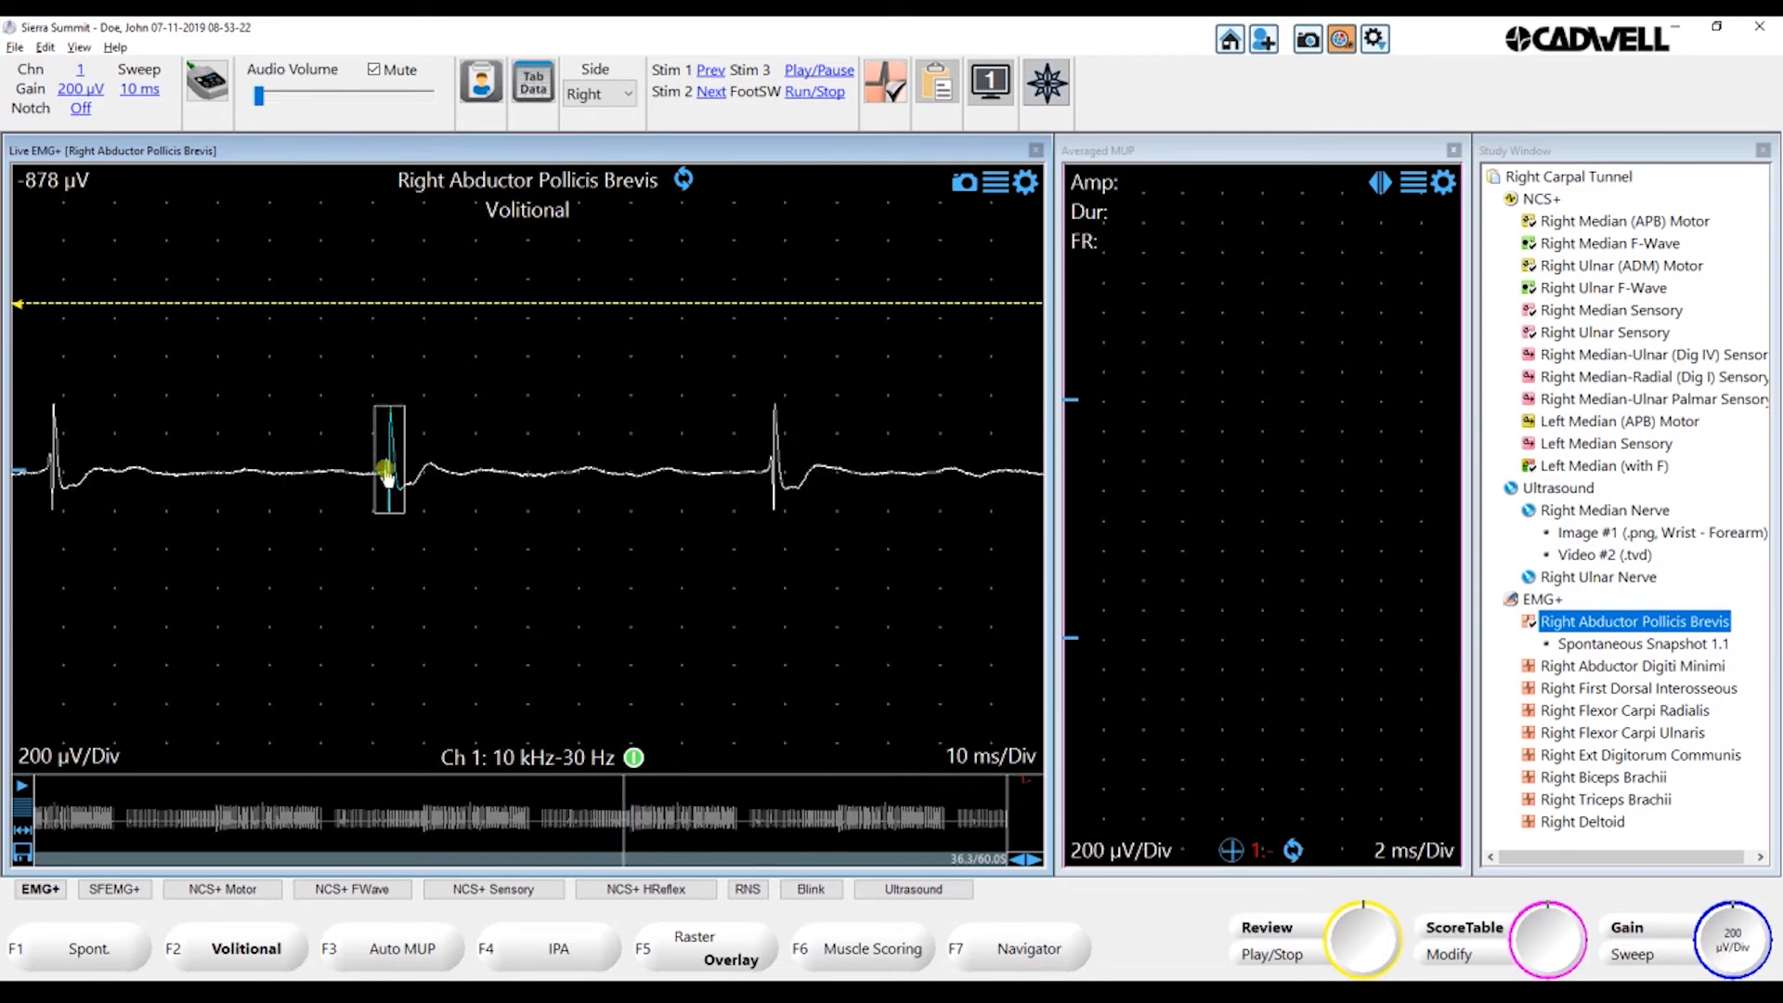
Box the middle motor unit on the frozen trace to find its matching discharges and store it as a MUP
click(402, 393)
drag(376, 401, 416, 522)
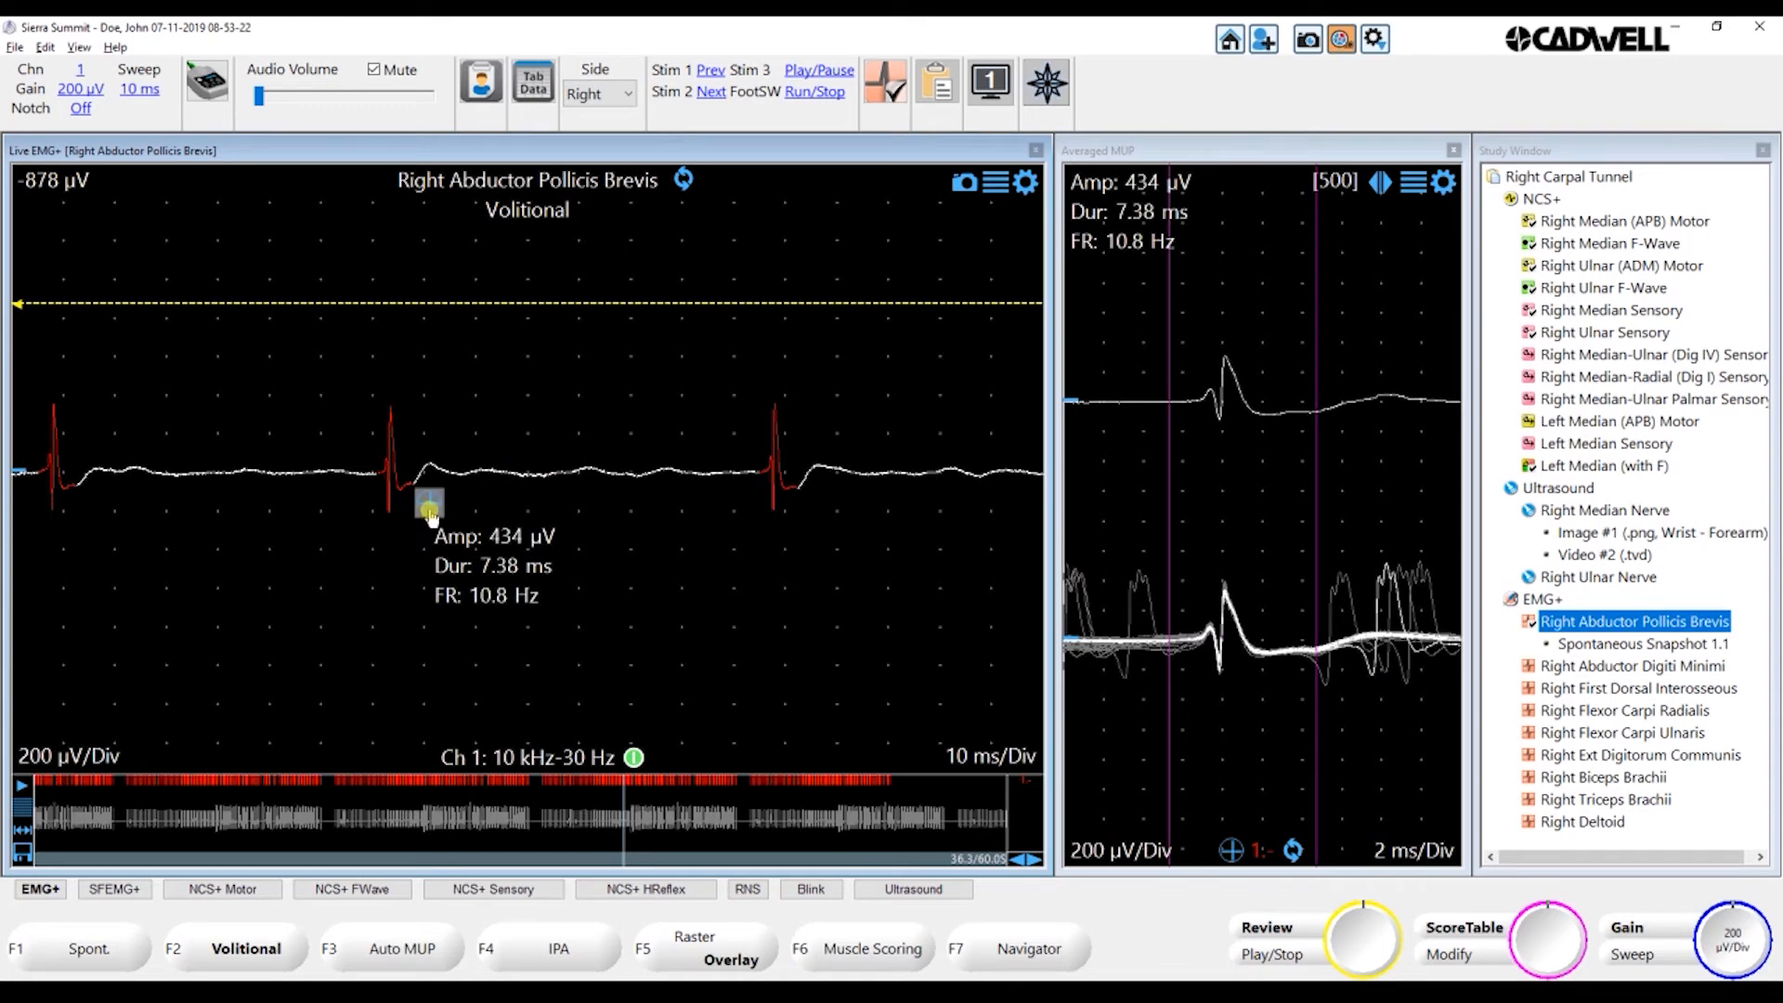
click(430, 507)
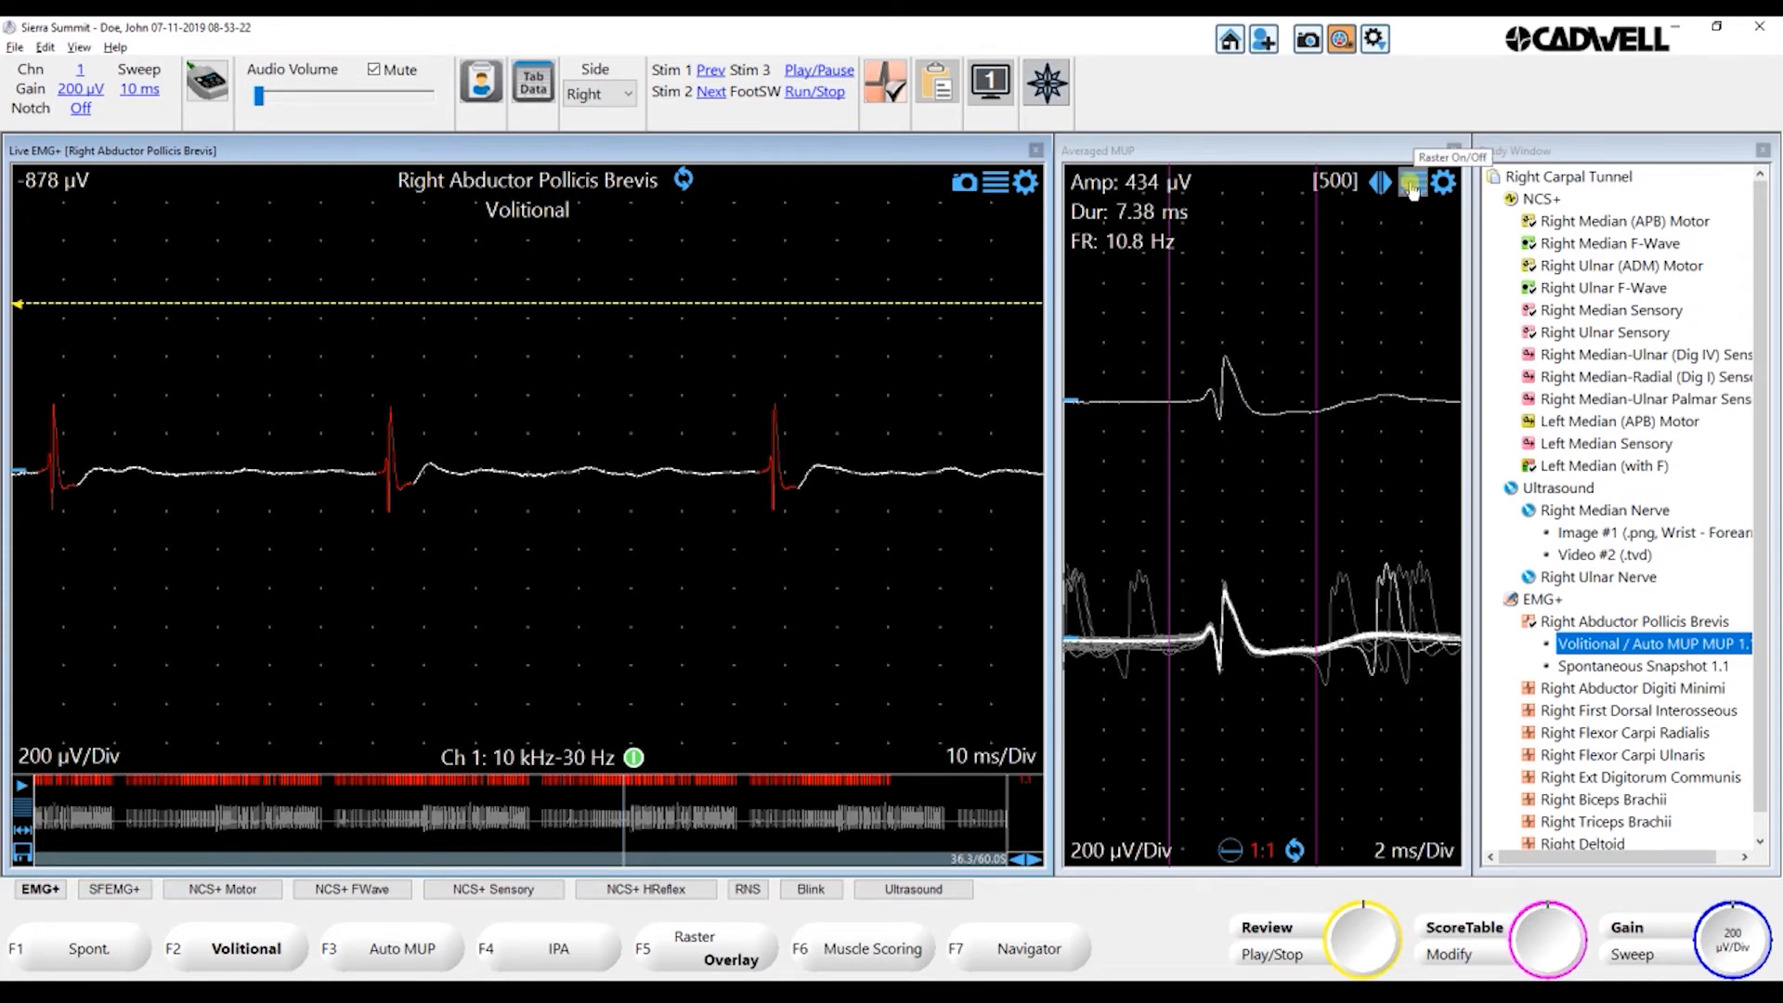
Remove the outlying overlaid traces on both sides of the averaged motor unit potential
click(1309, 582)
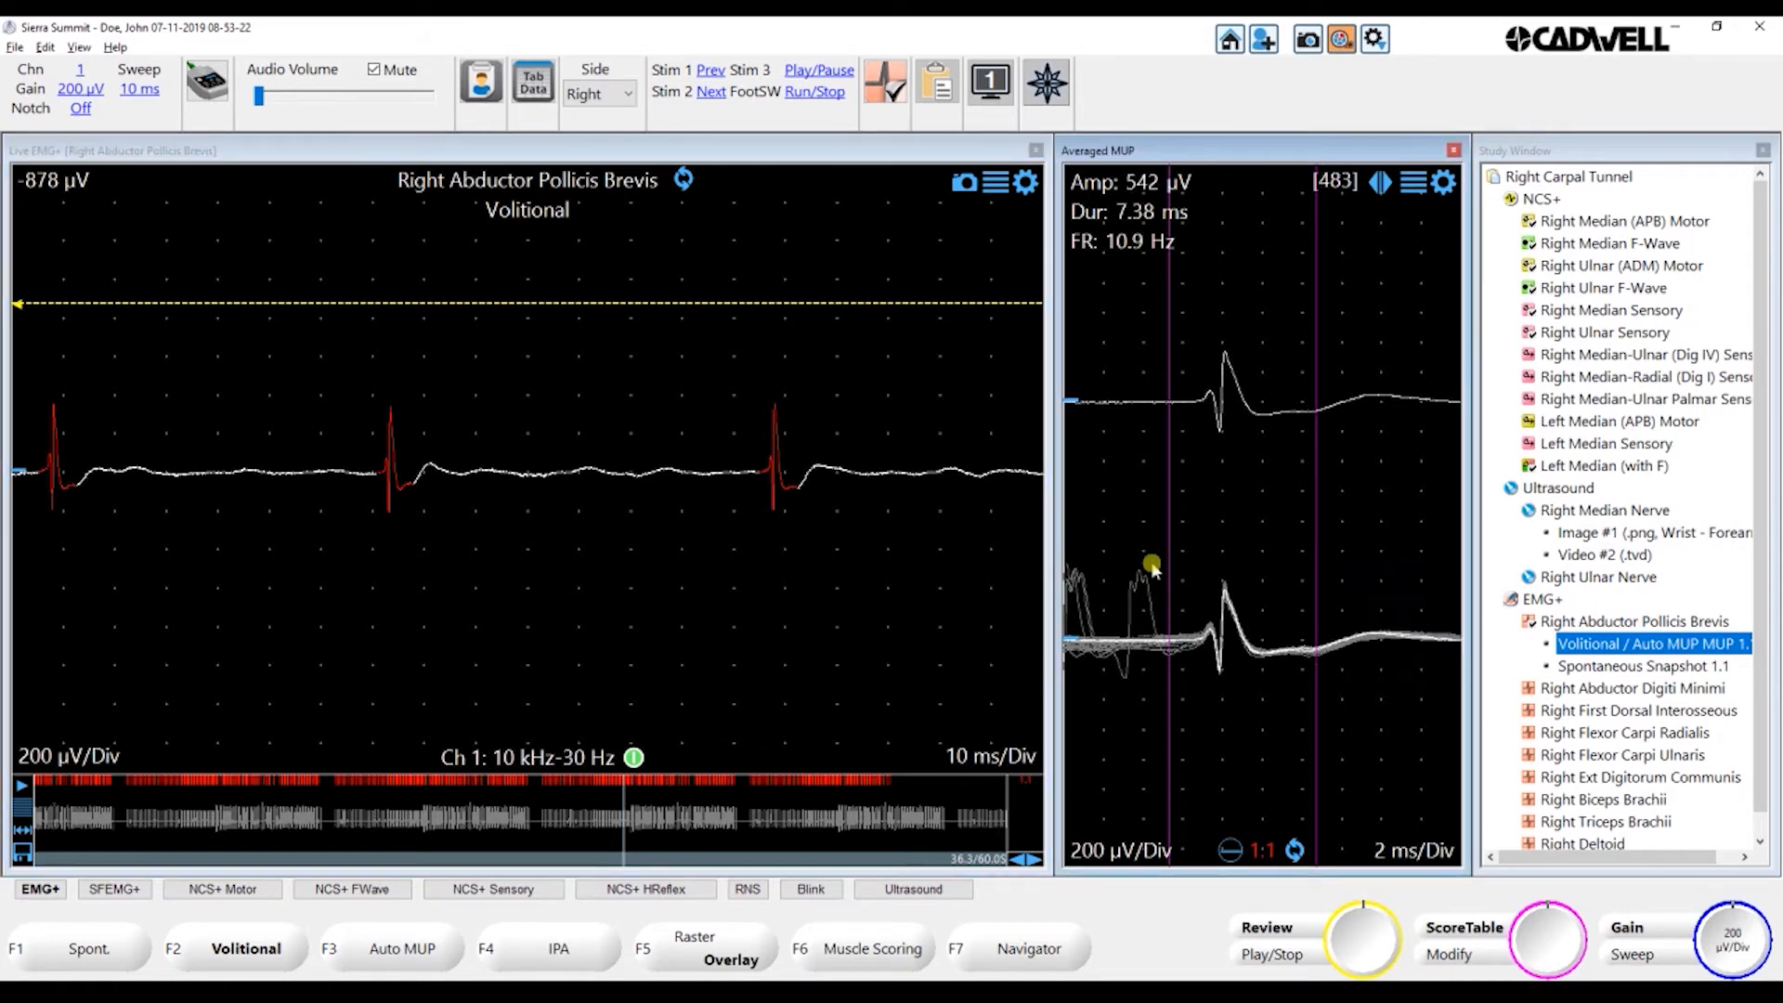
drag(1186, 574, 1037, 624)
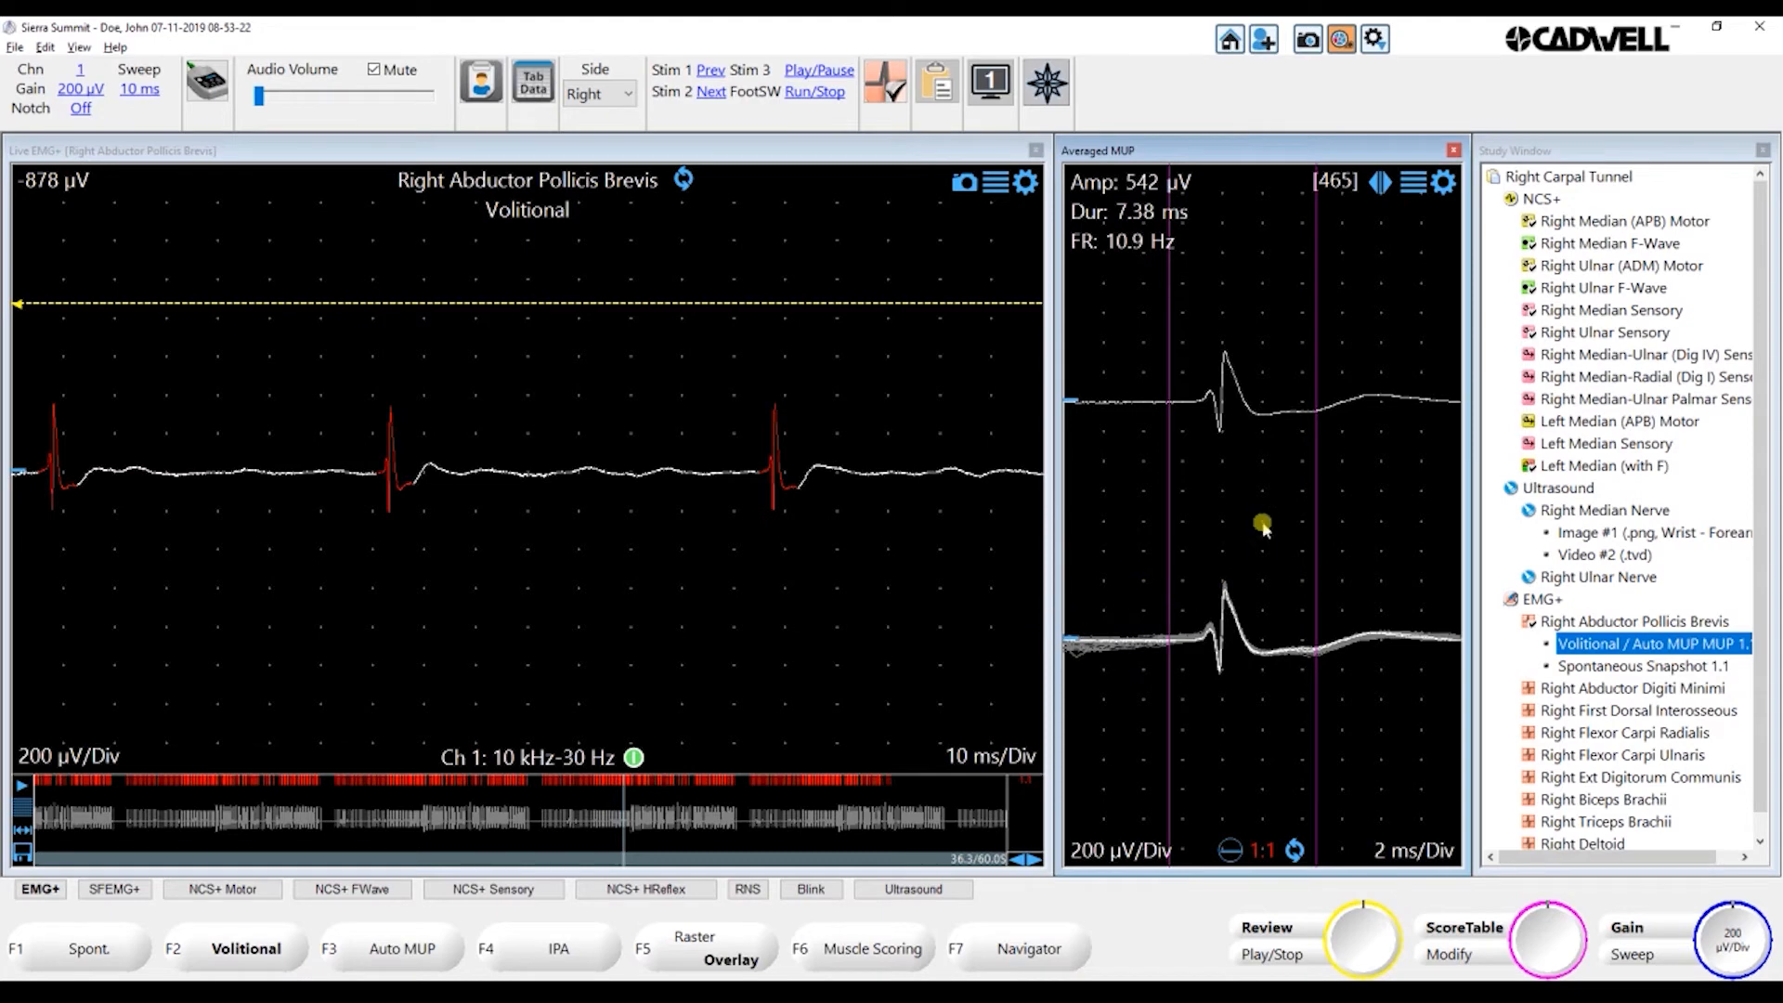
Show the Averaged MUP traces as a raster with the average moved above them, and increase Traces in Average
click(1412, 185)
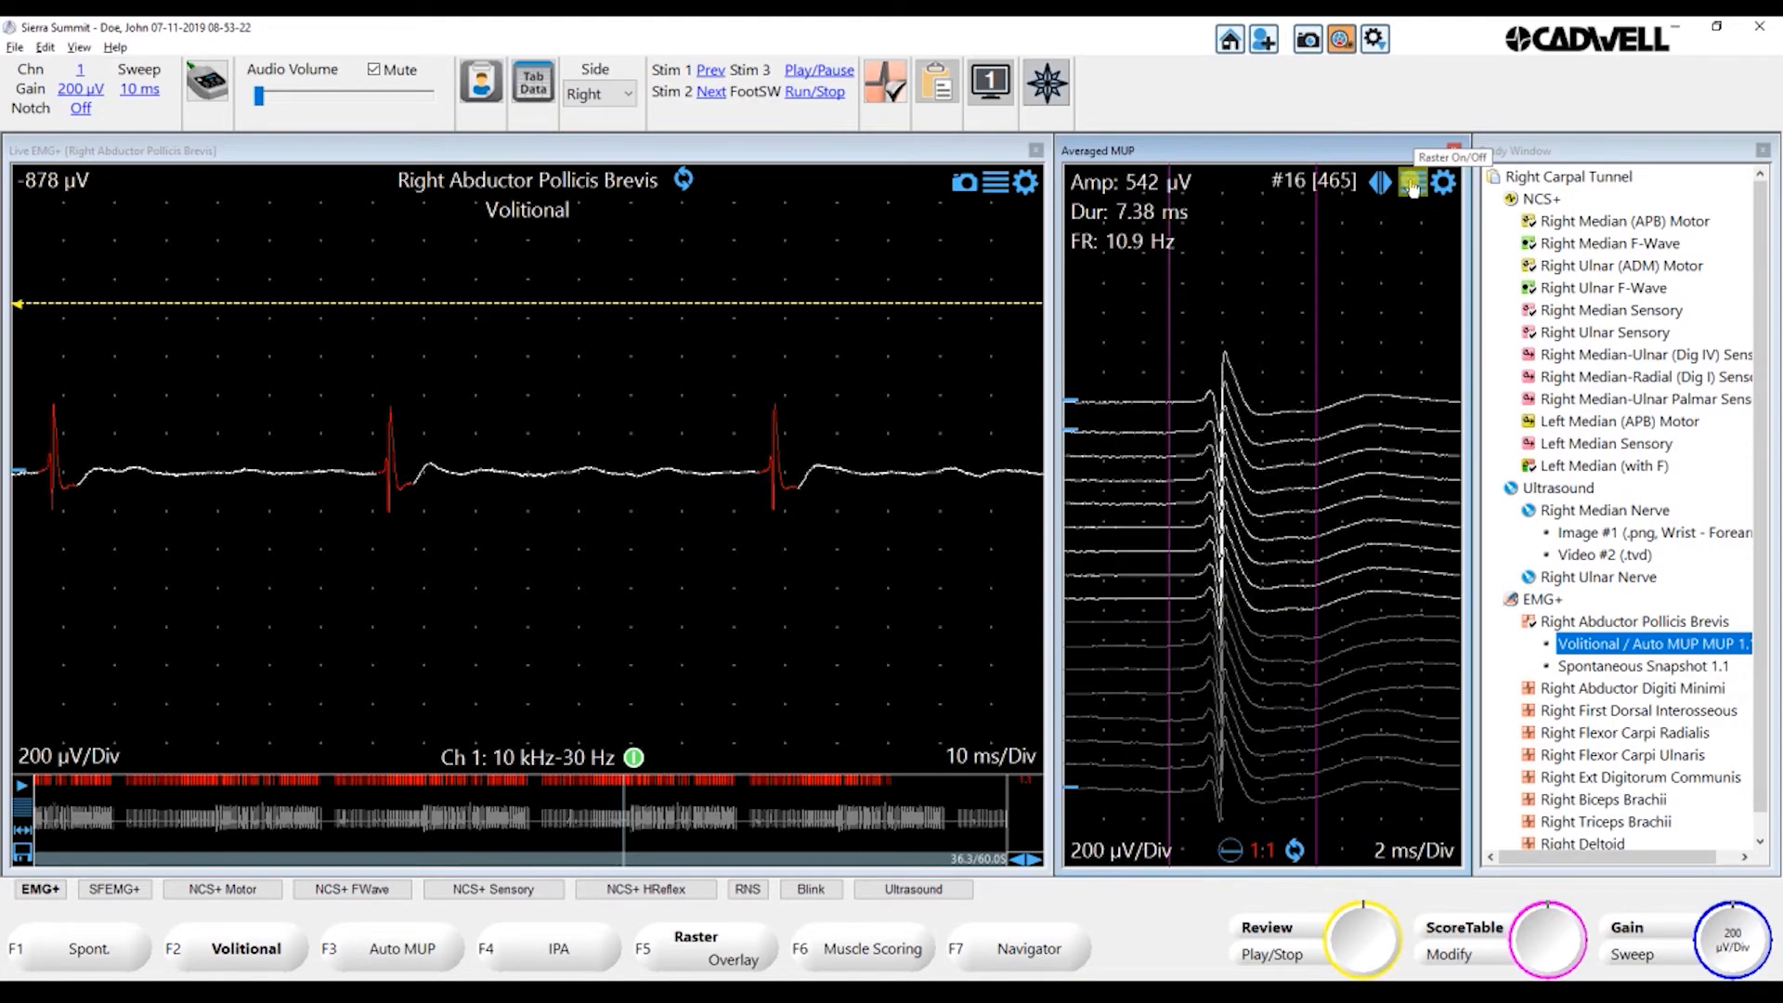
drag(1089, 408, 1068, 345)
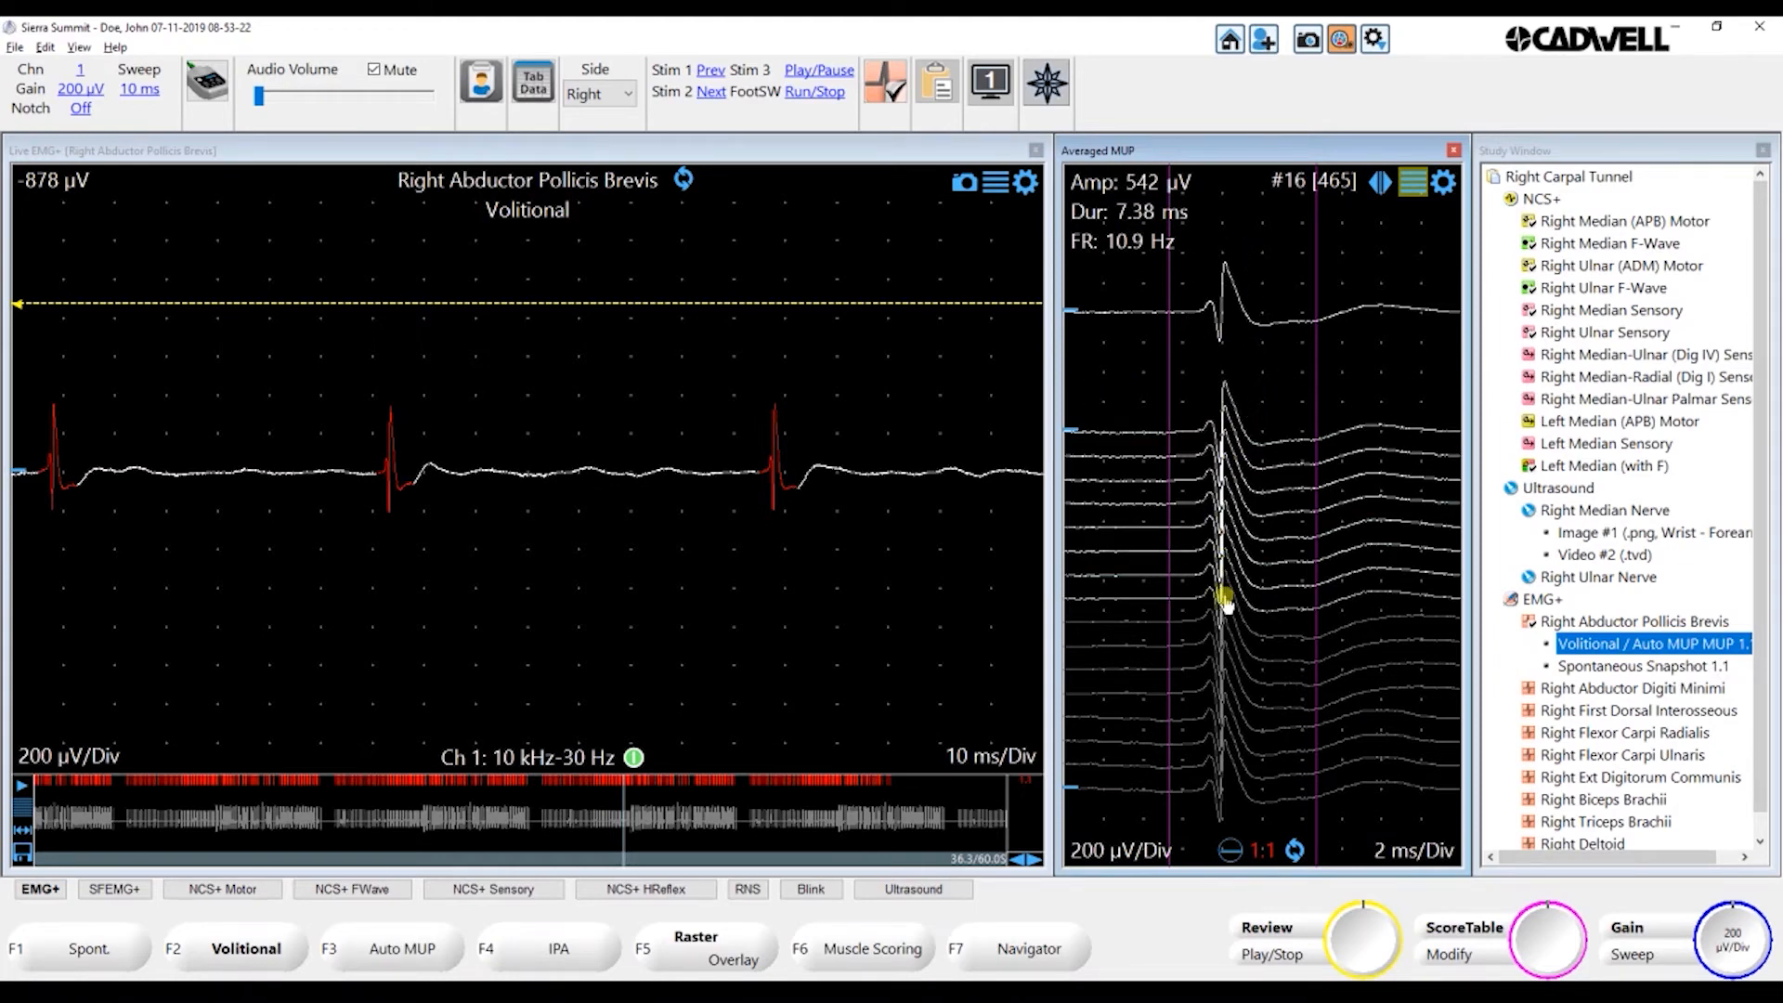
click(1443, 183)
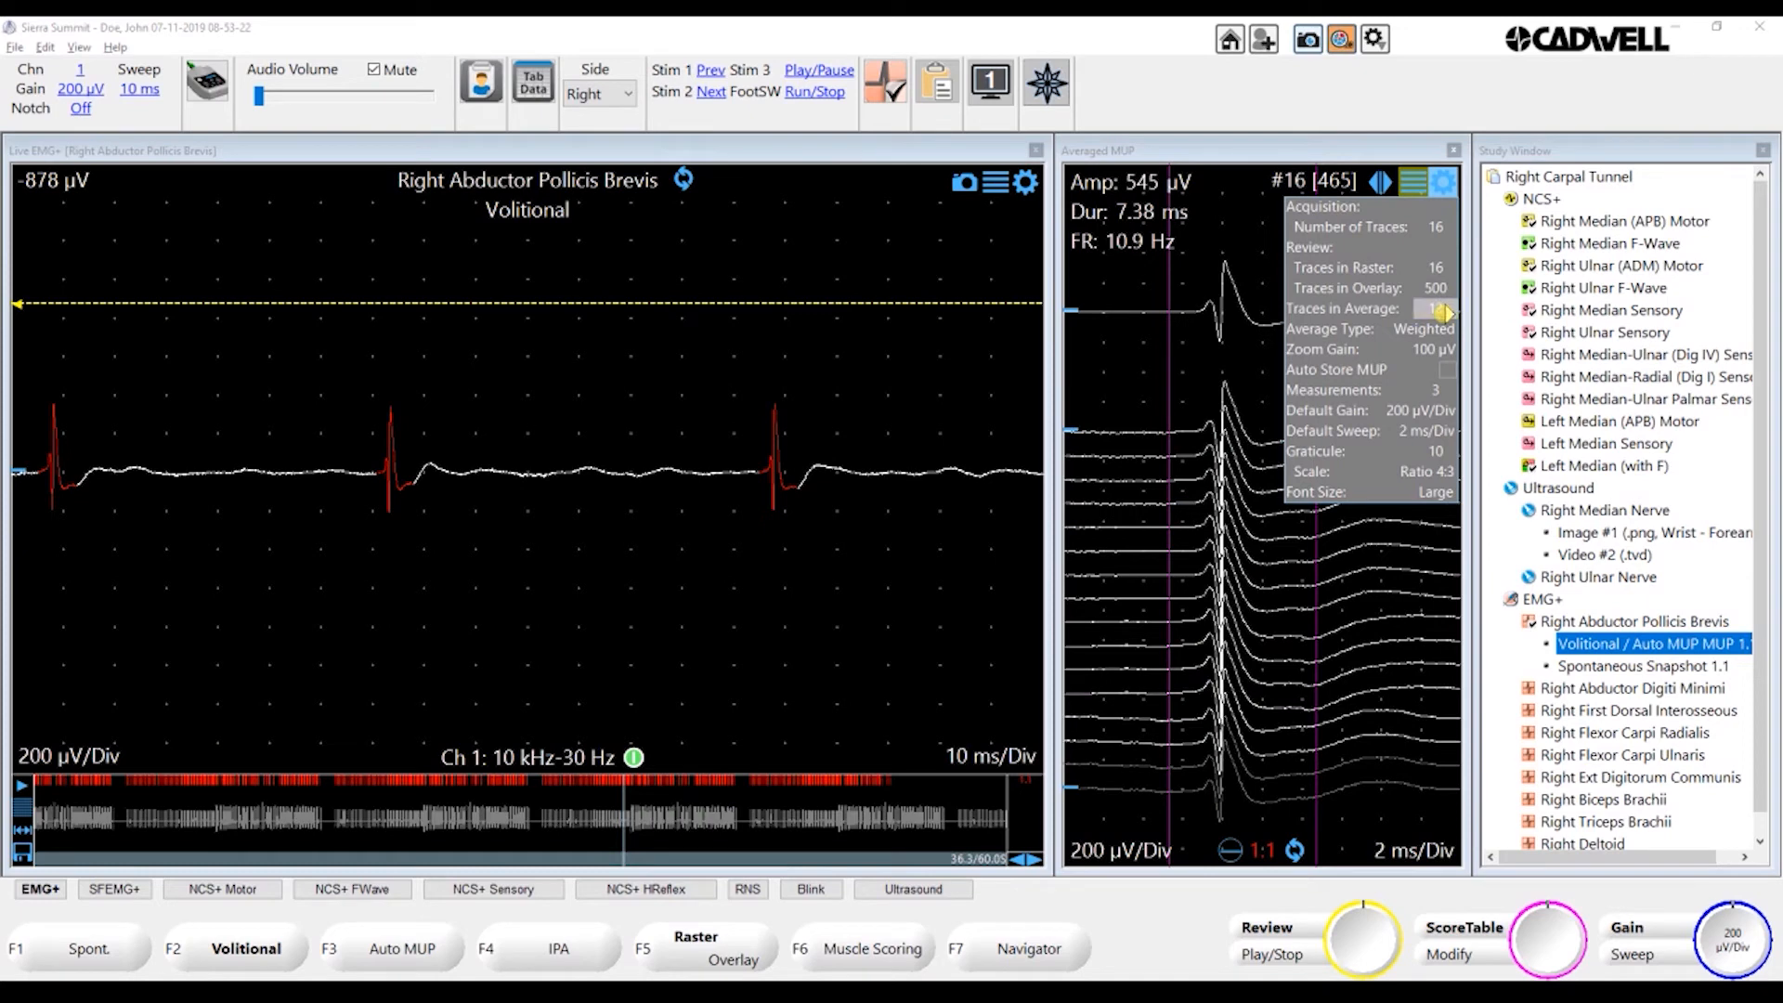
click(1177, 297)
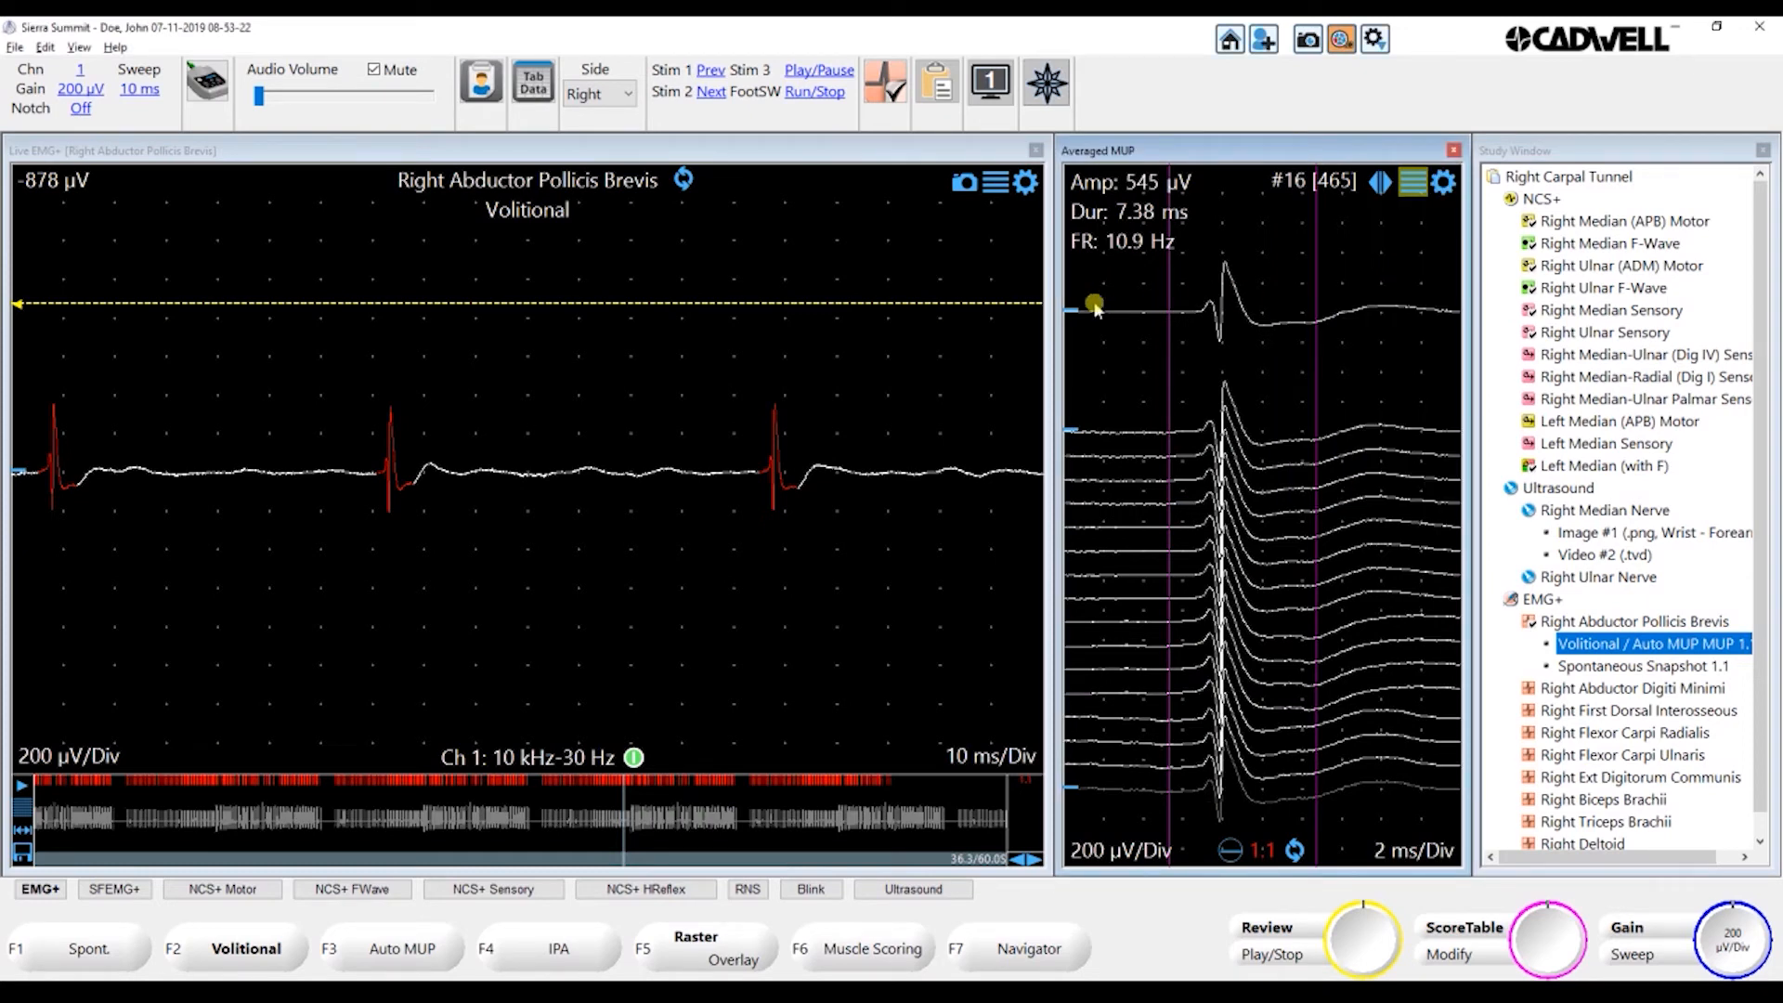
Move the buffer review to 38.4 s and store the larger unmarked motor unit as a second MUP
click(659, 859)
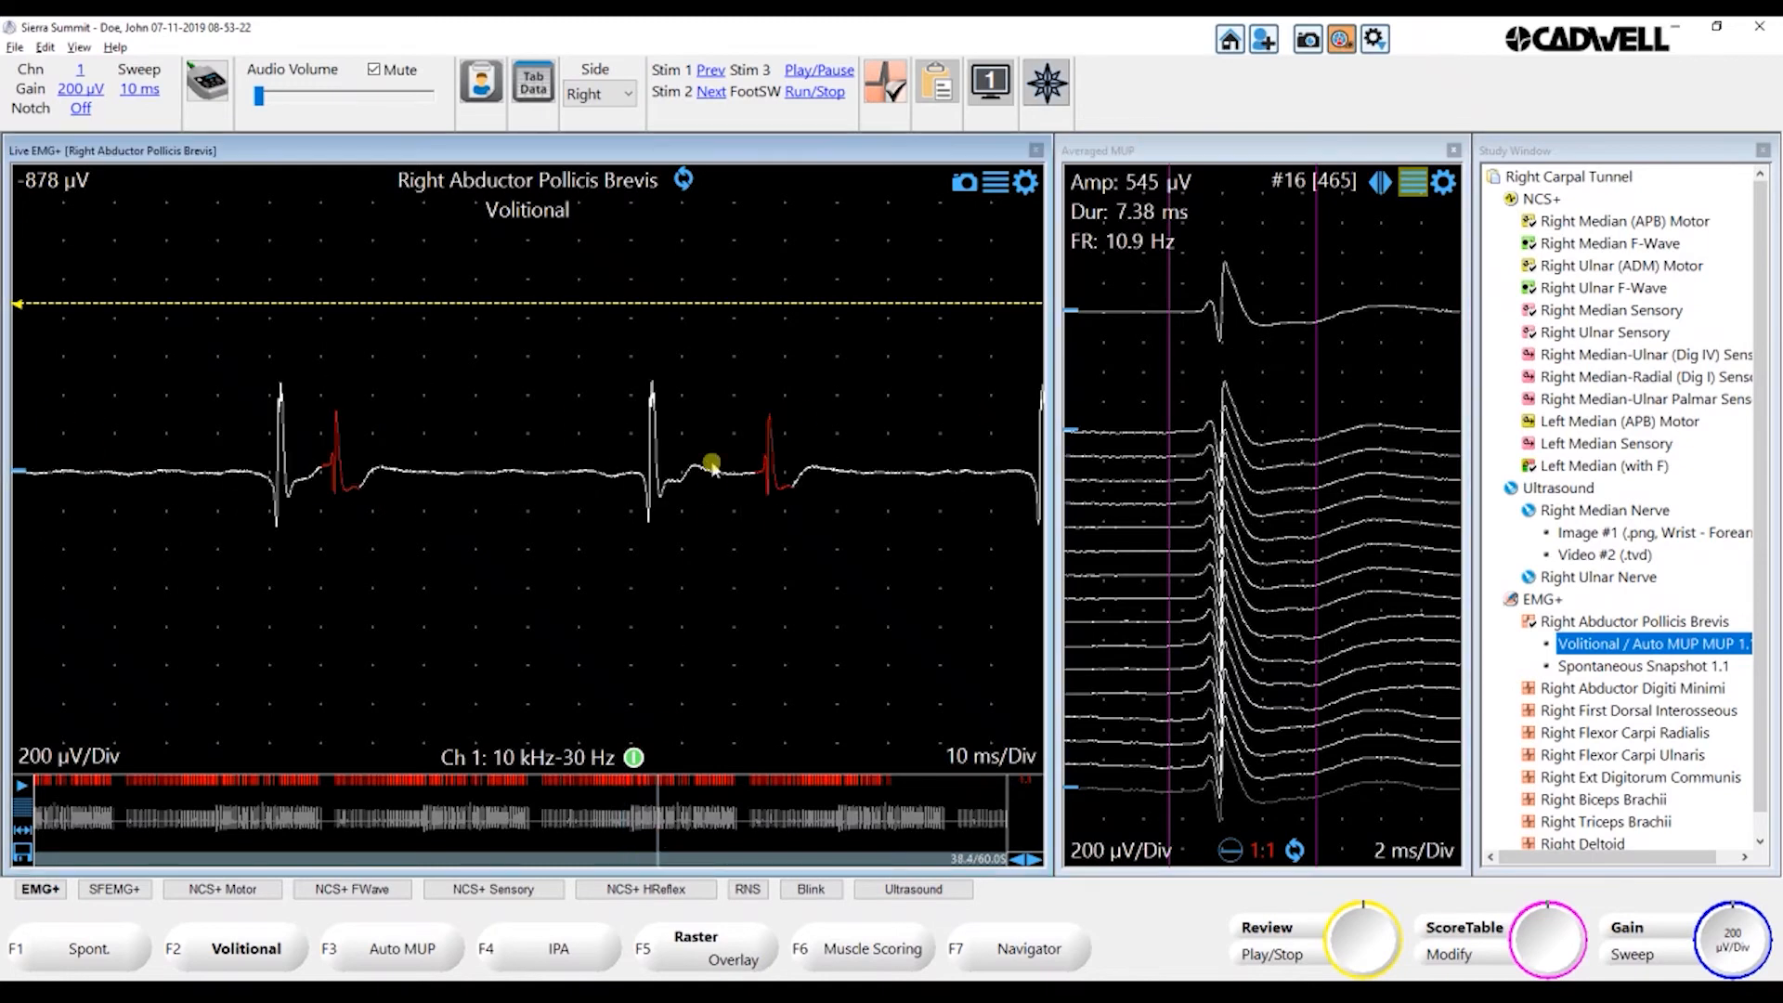
click(653, 448)
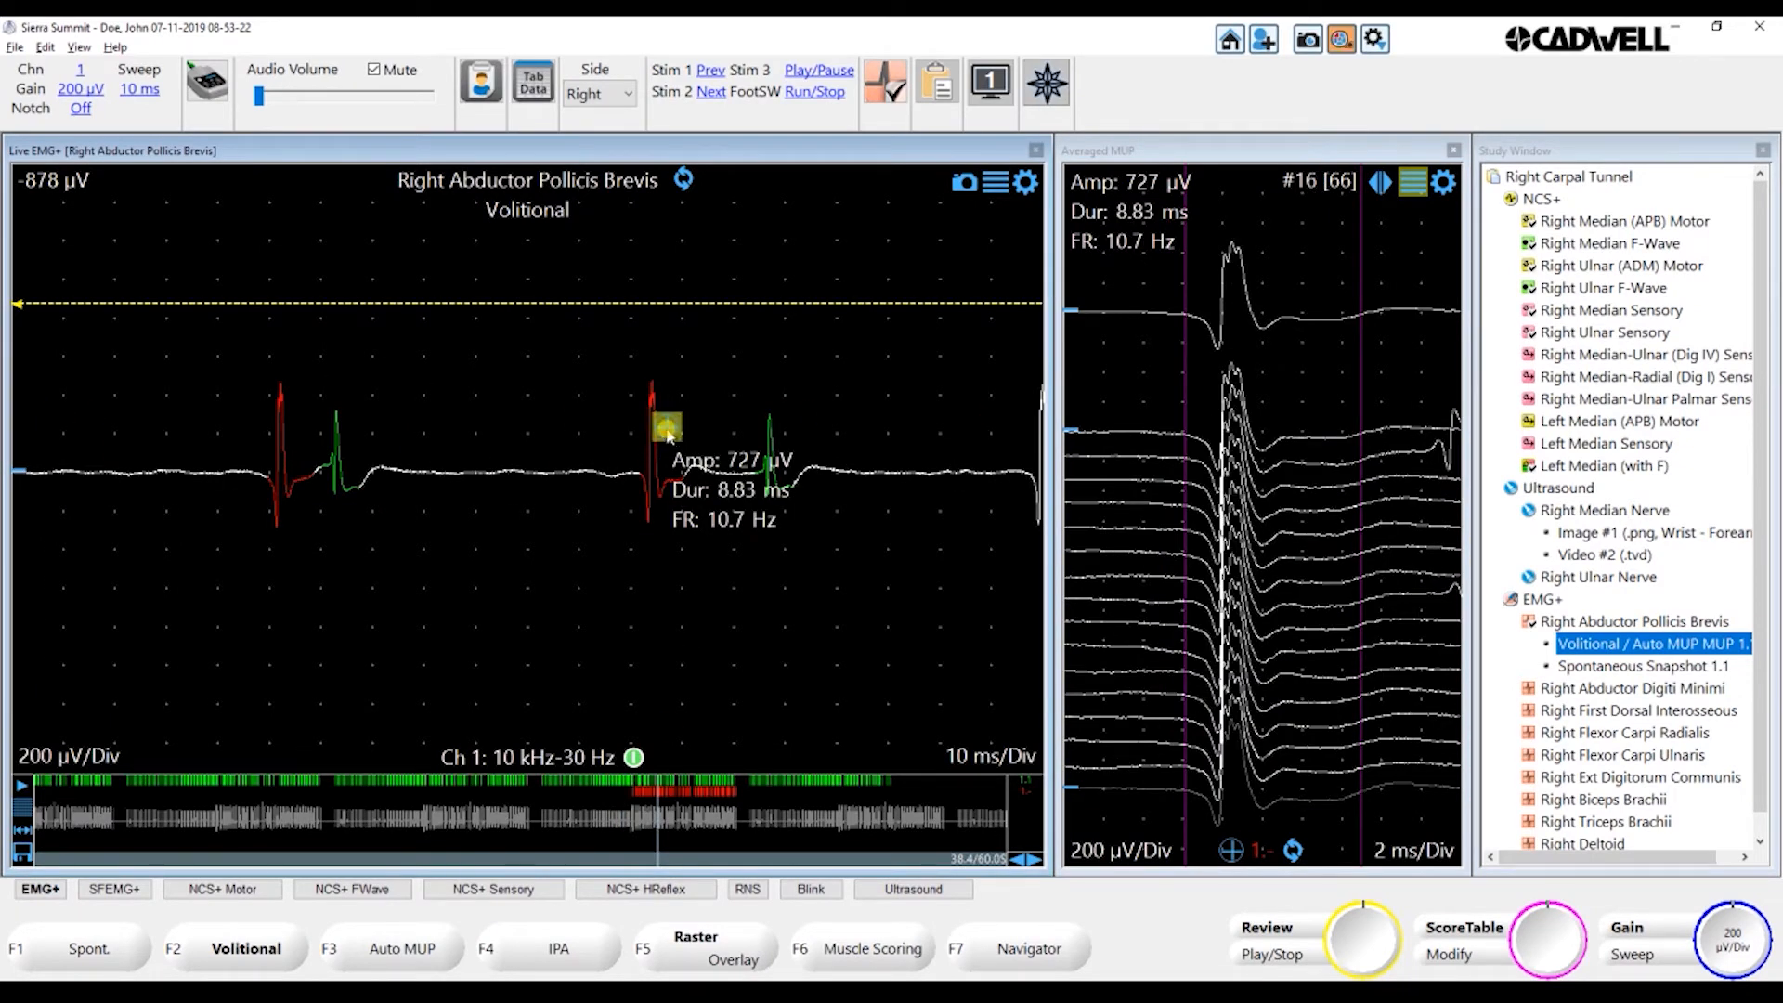
click(667, 429)
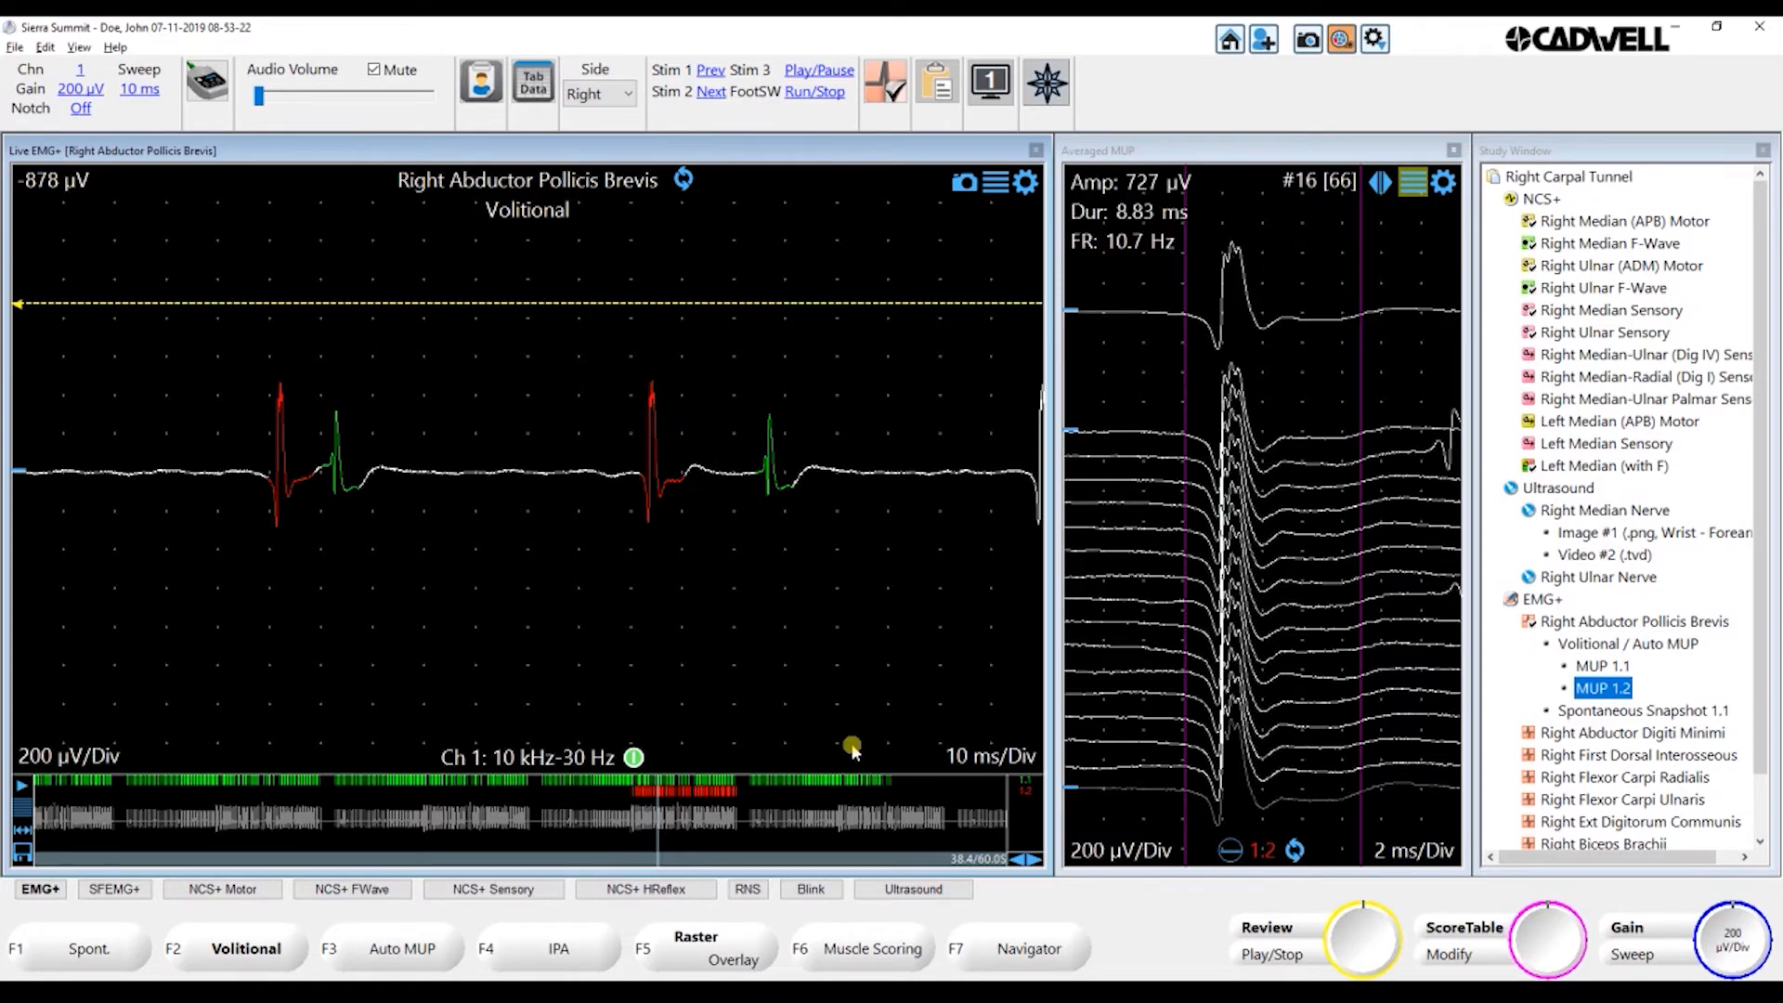
Switch to screen layout 2 and hide the Size Index, Sp Dur, Area and Thickness rows in the Results Table
click(1002, 95)
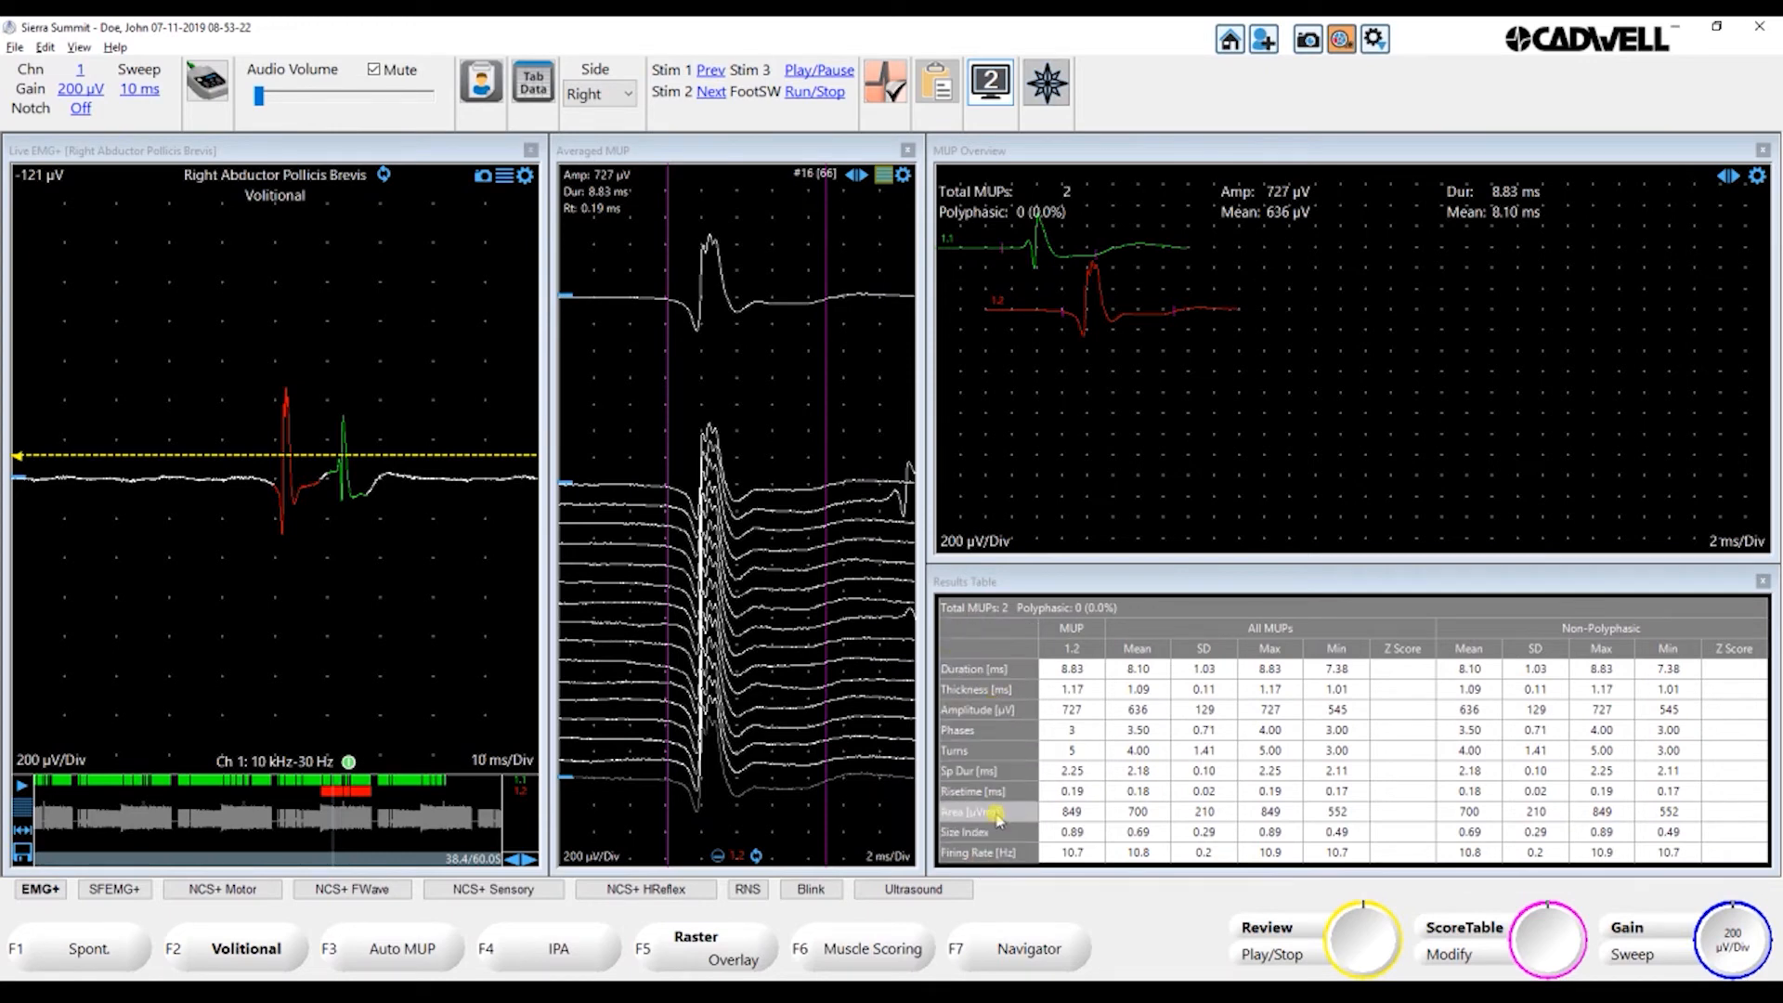
right_click(984, 717)
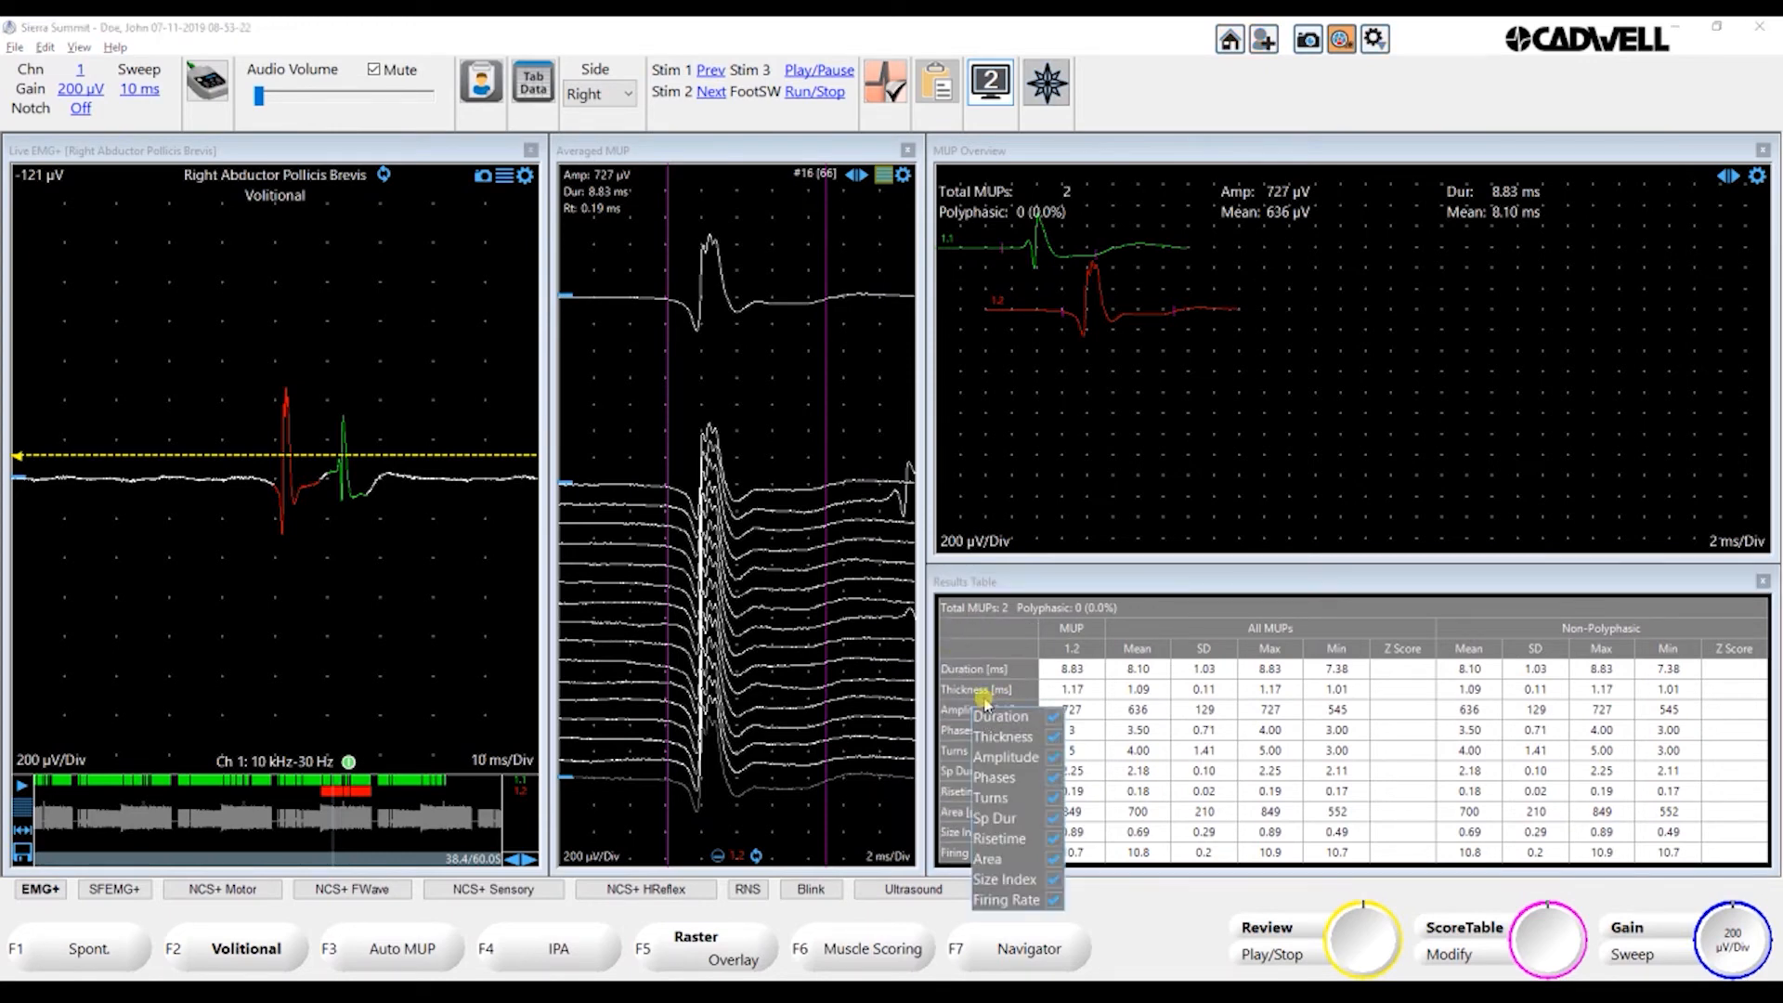
click(1052, 879)
click(1053, 818)
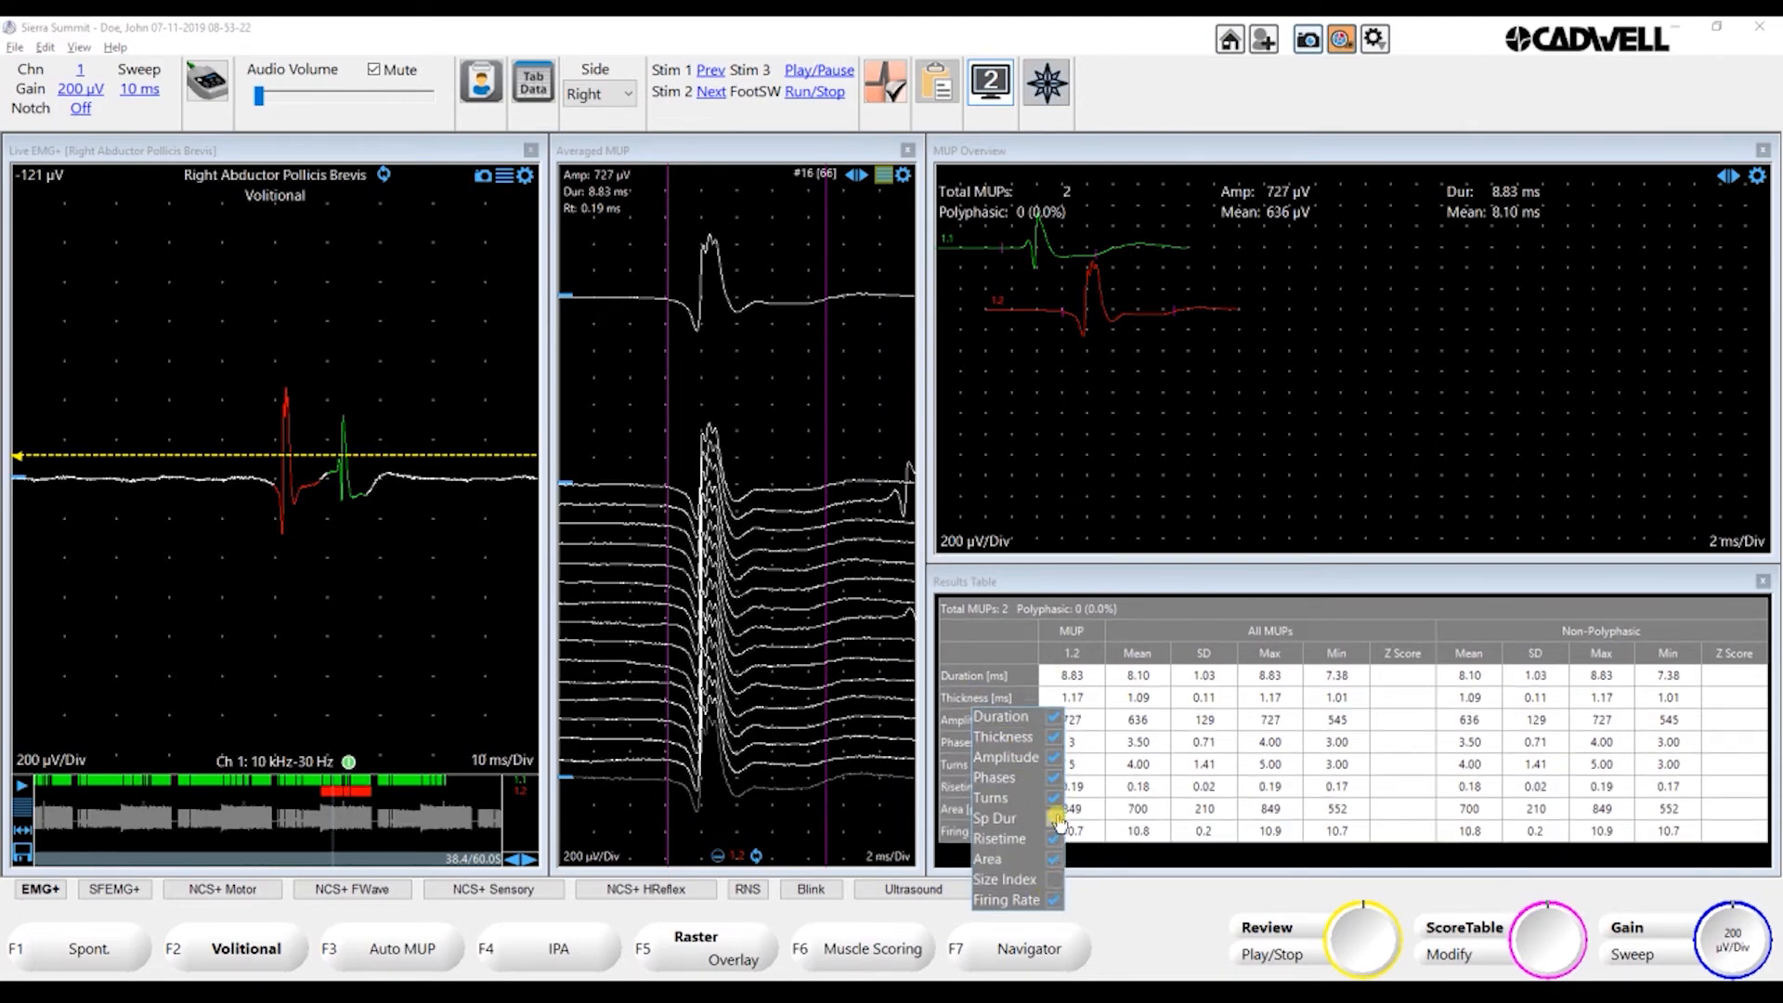
click(1054, 859)
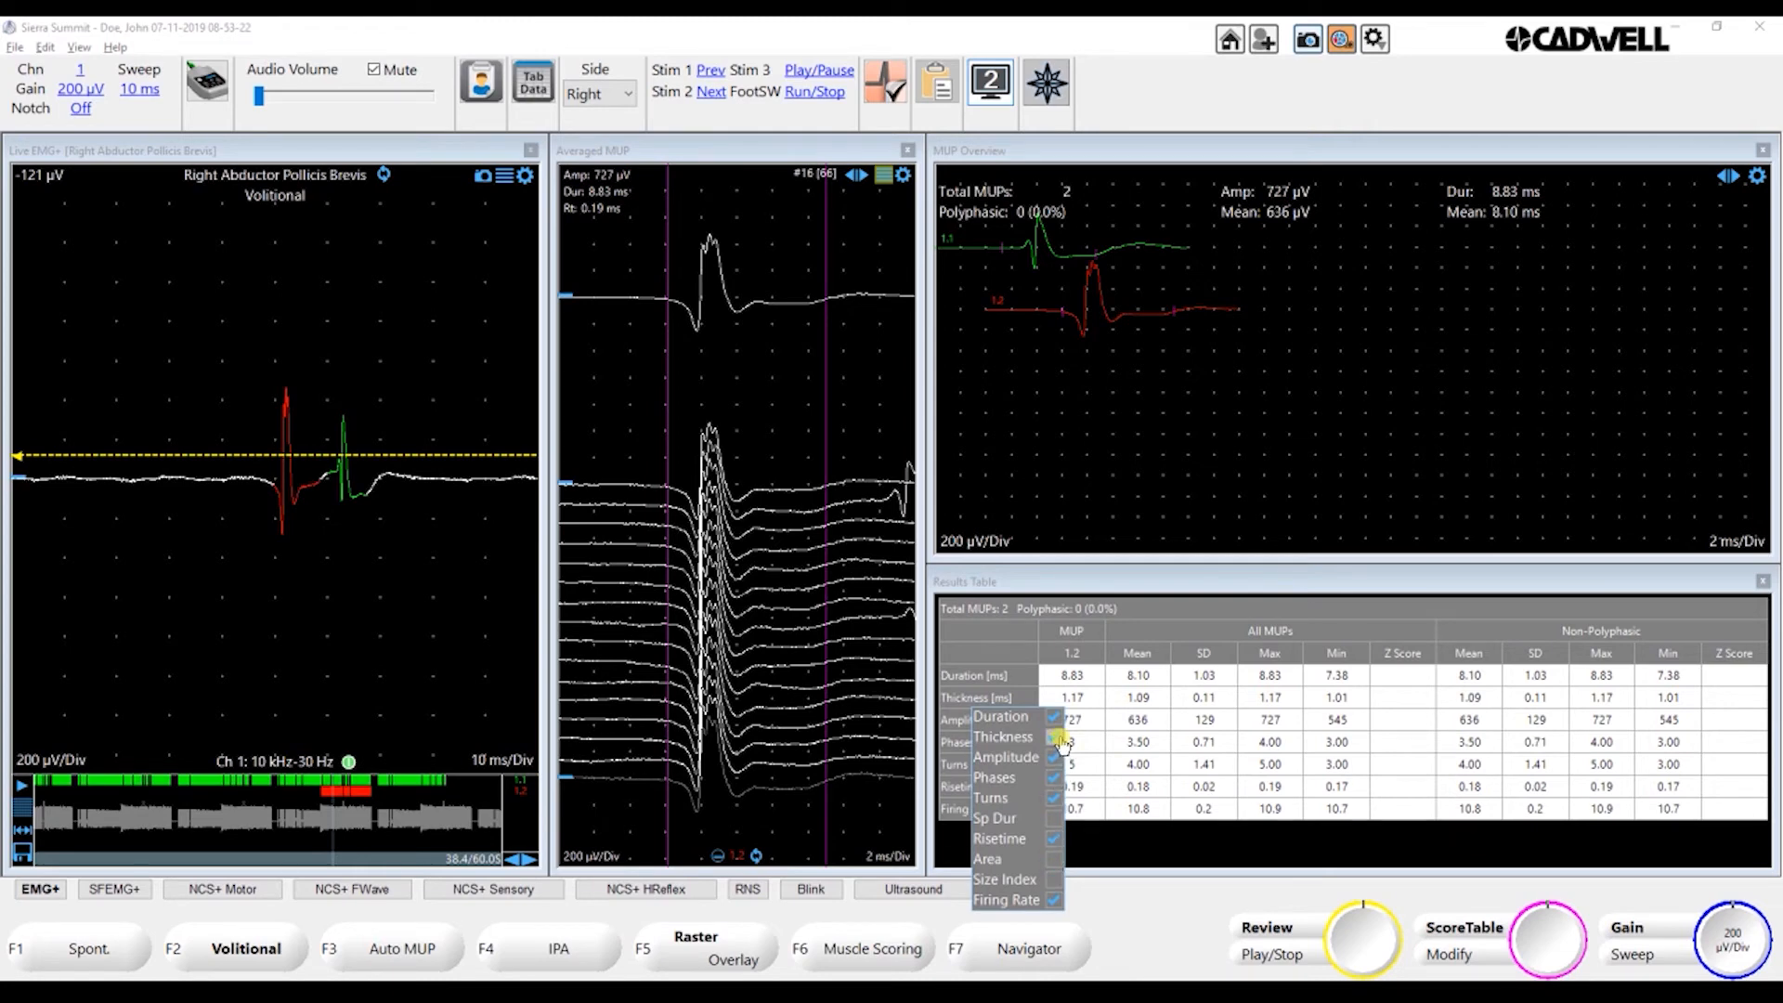
click(1054, 736)
click(1135, 801)
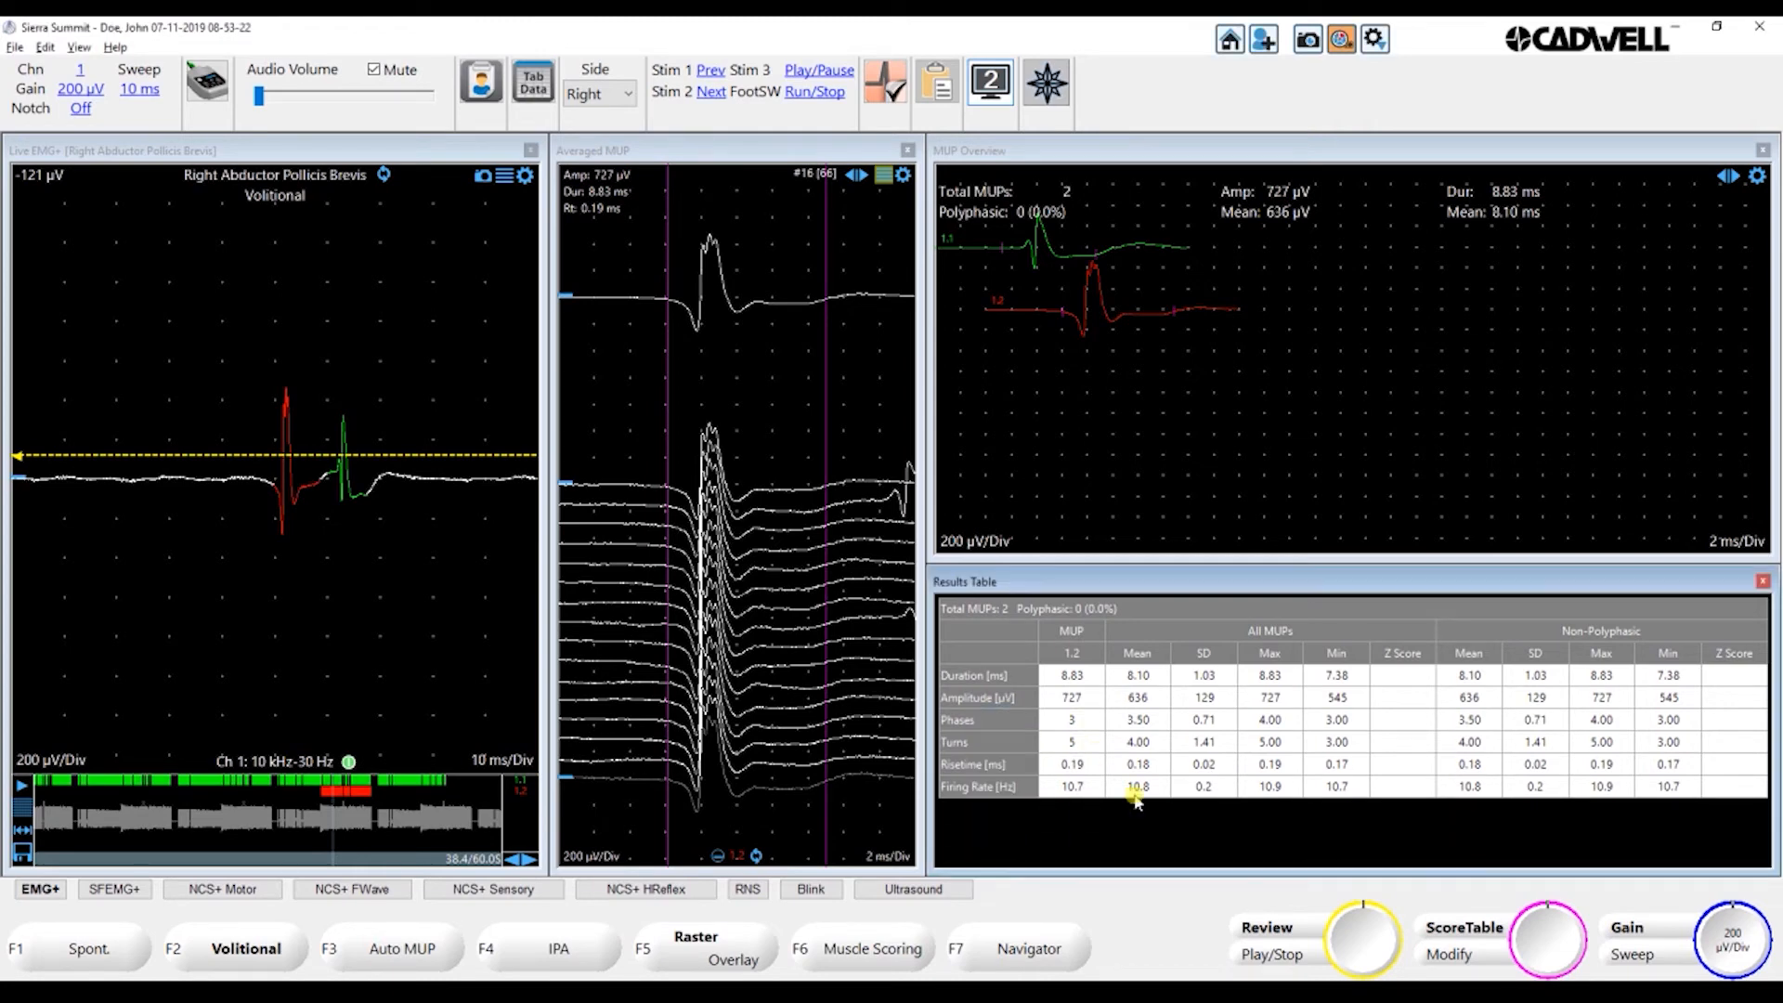
Hide the Z Score columns for both All MUPs and Non-Polyphasic in the Results Table
right_click(1322, 631)
click(1413, 760)
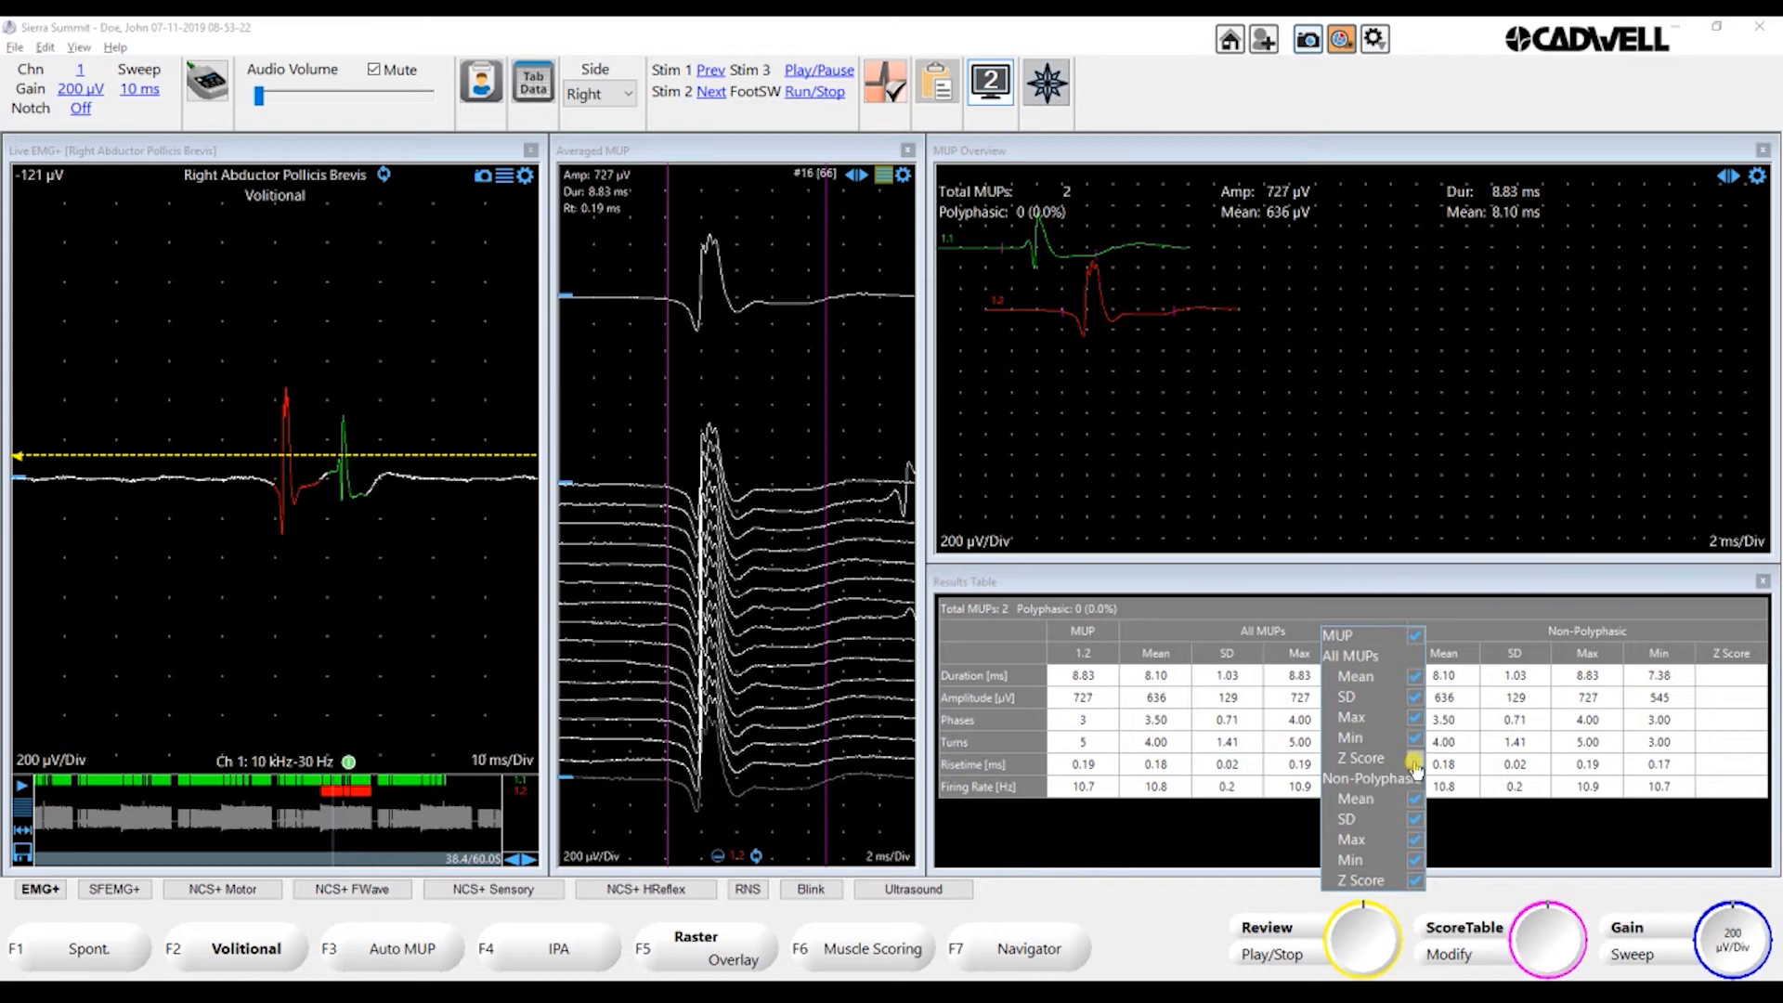
click(1418, 881)
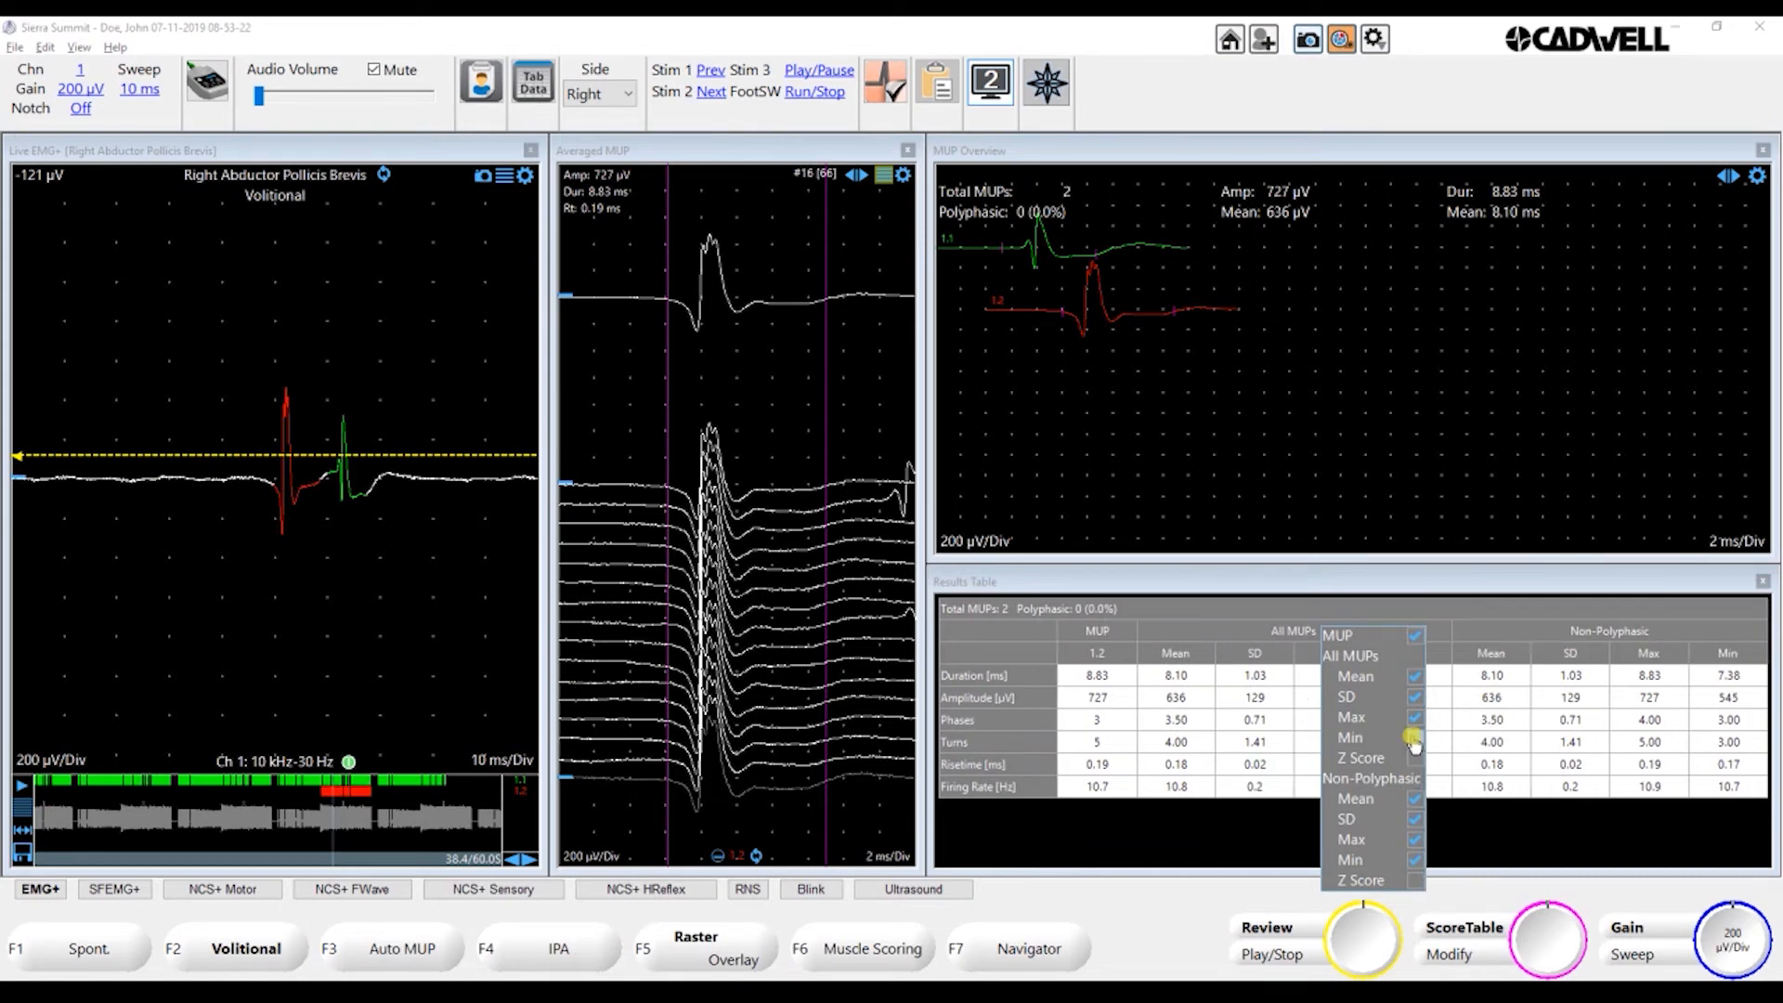
click(1245, 609)
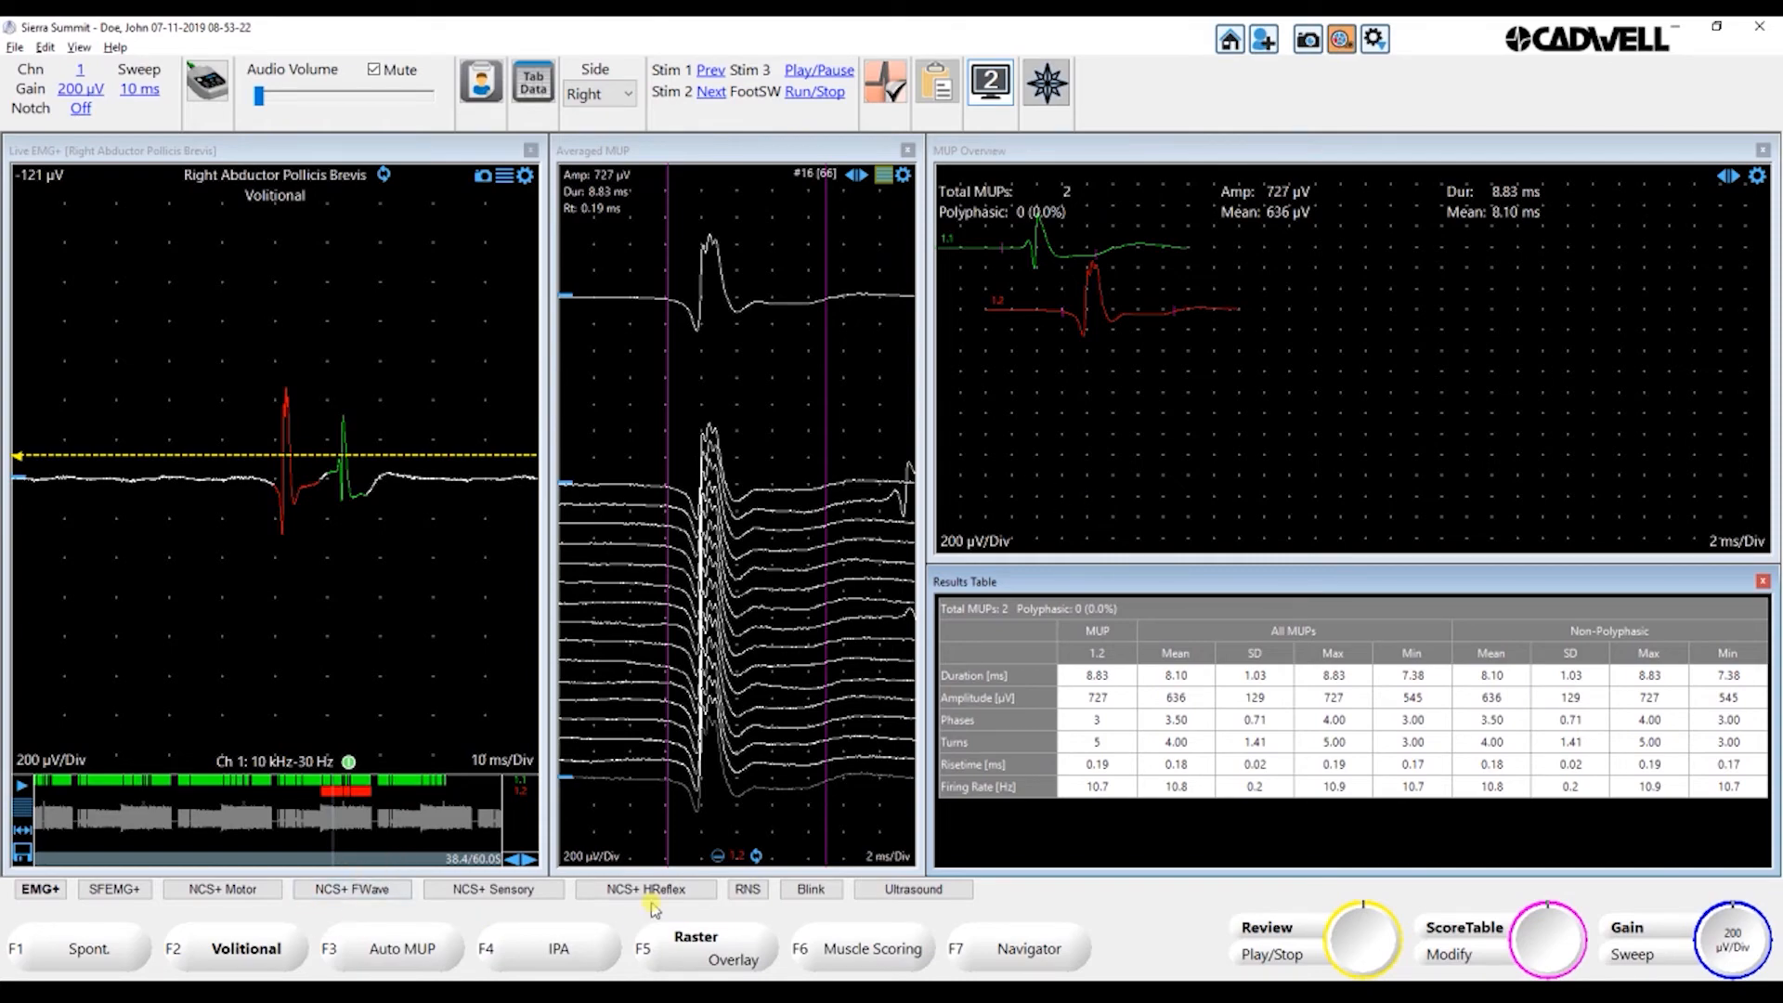
Return to screen layout 1, switch to Auto MUP mode, and load 3 MUPs.emg into the EMG buffer playback
key(F12)
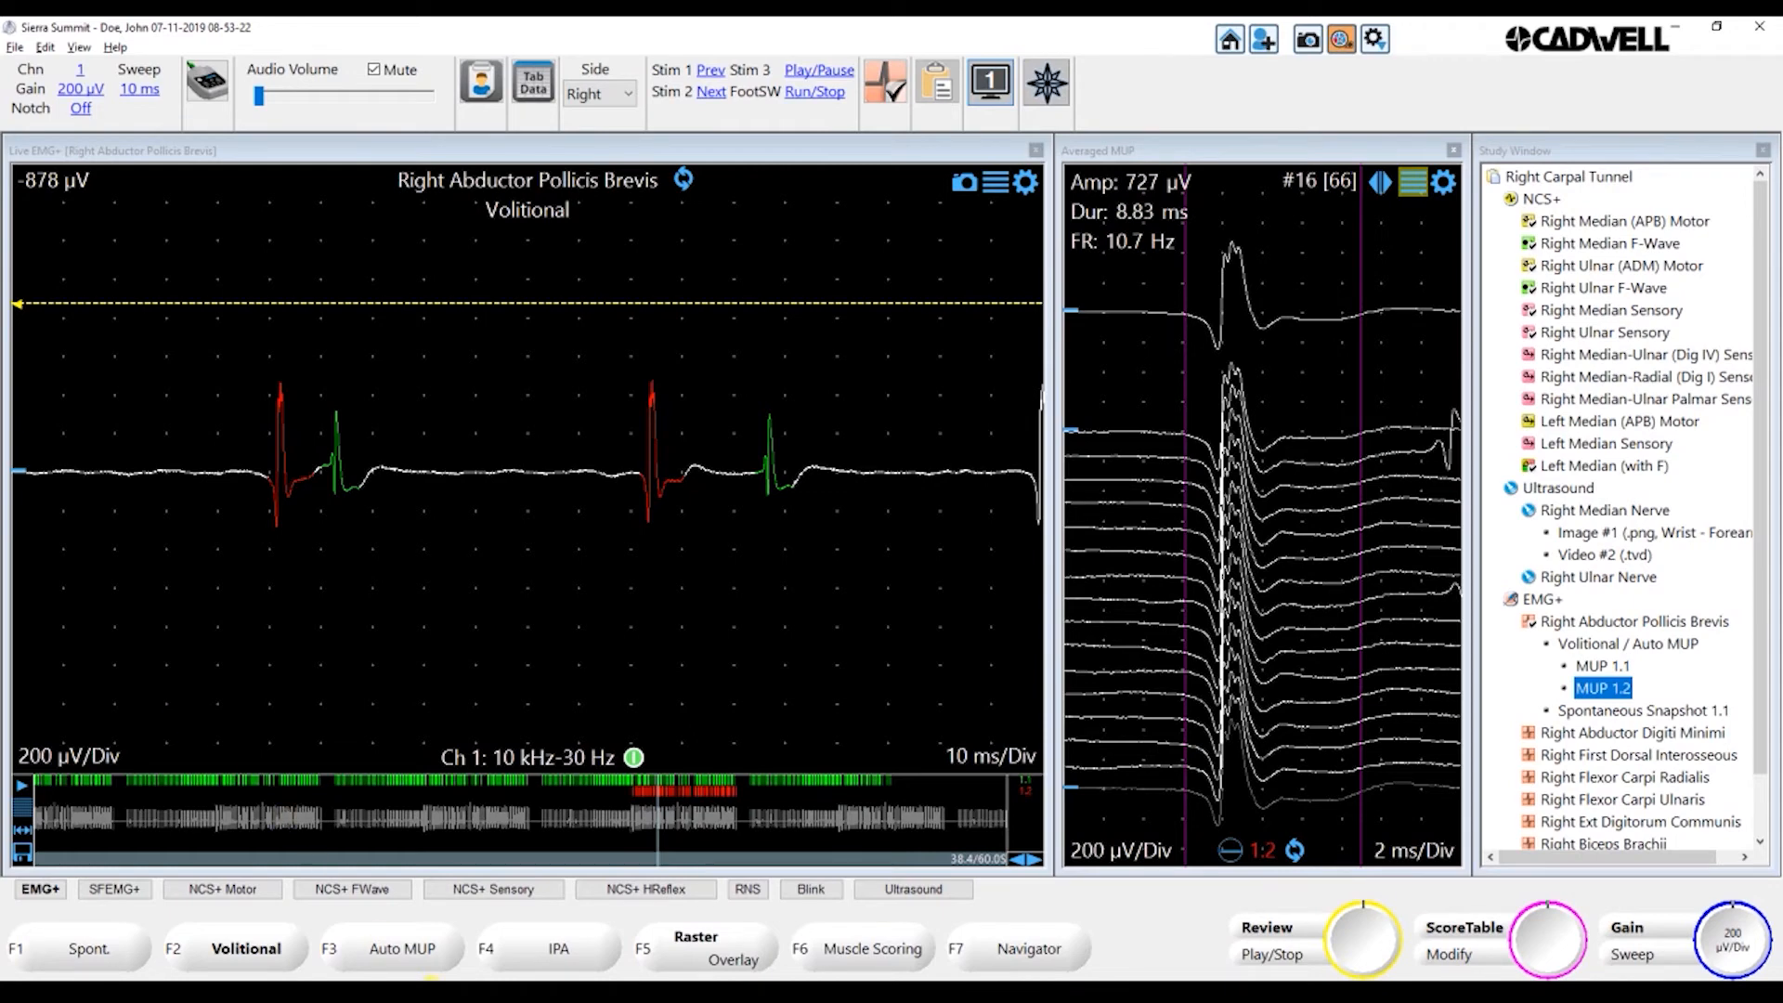
key(F3)
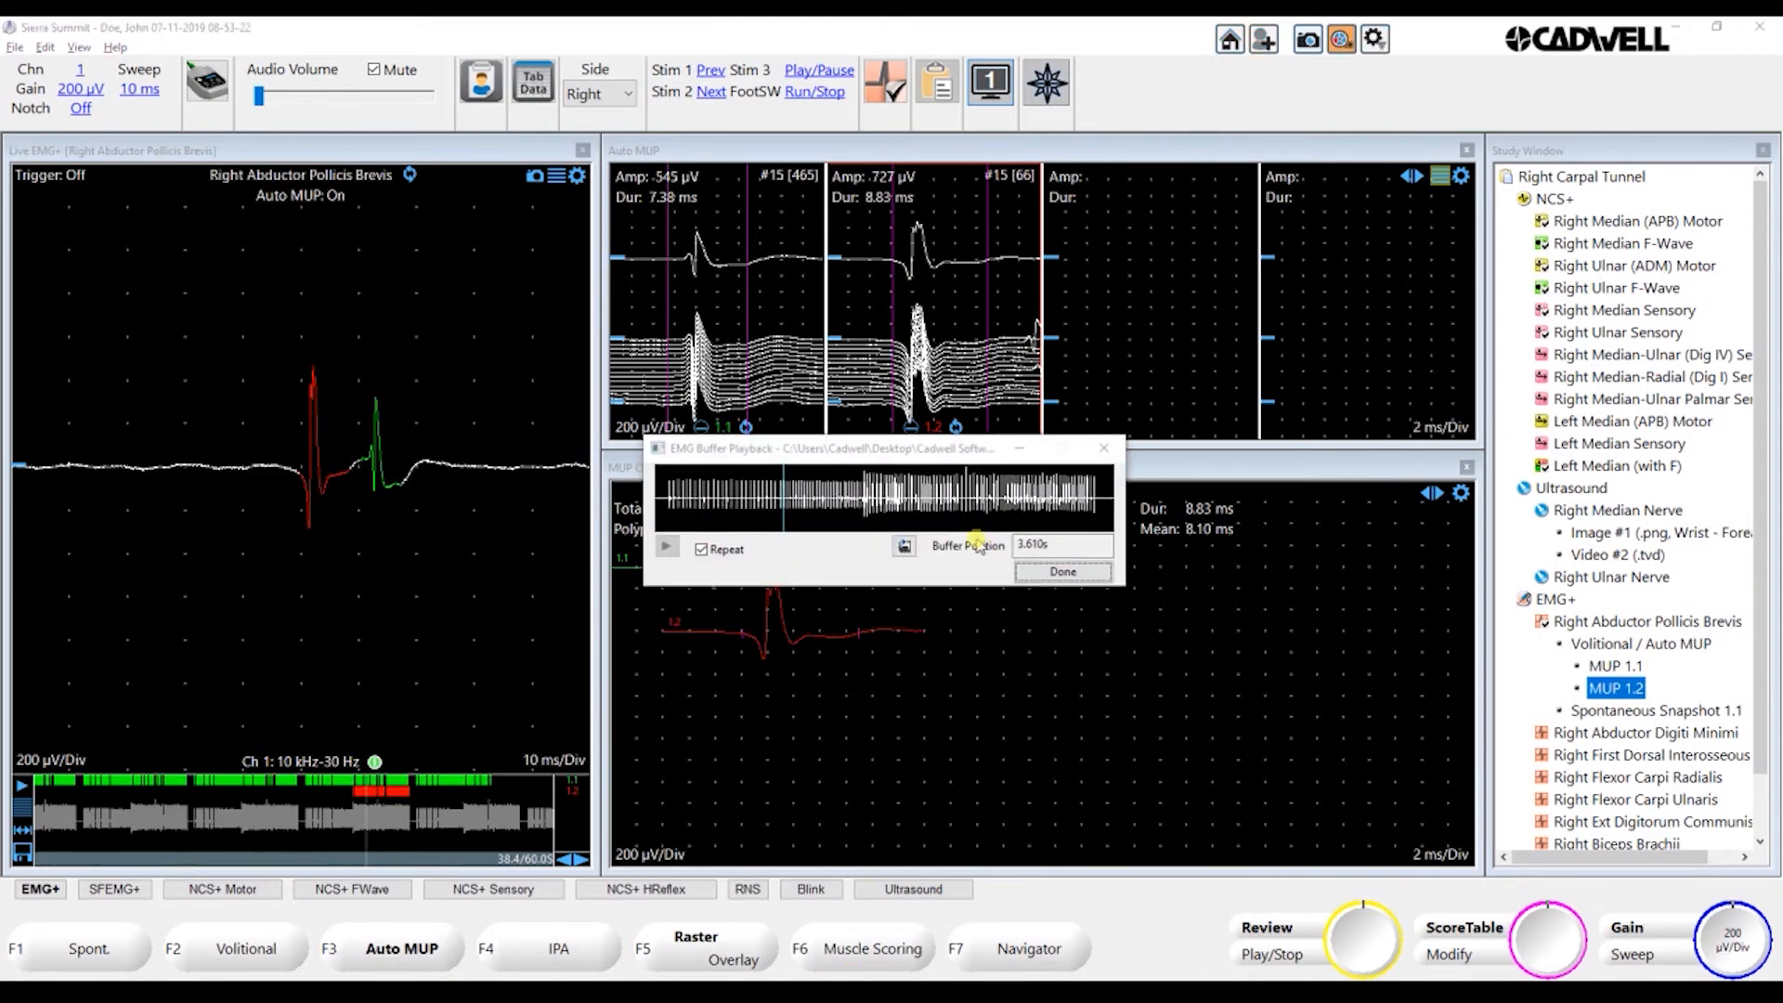
click(904, 547)
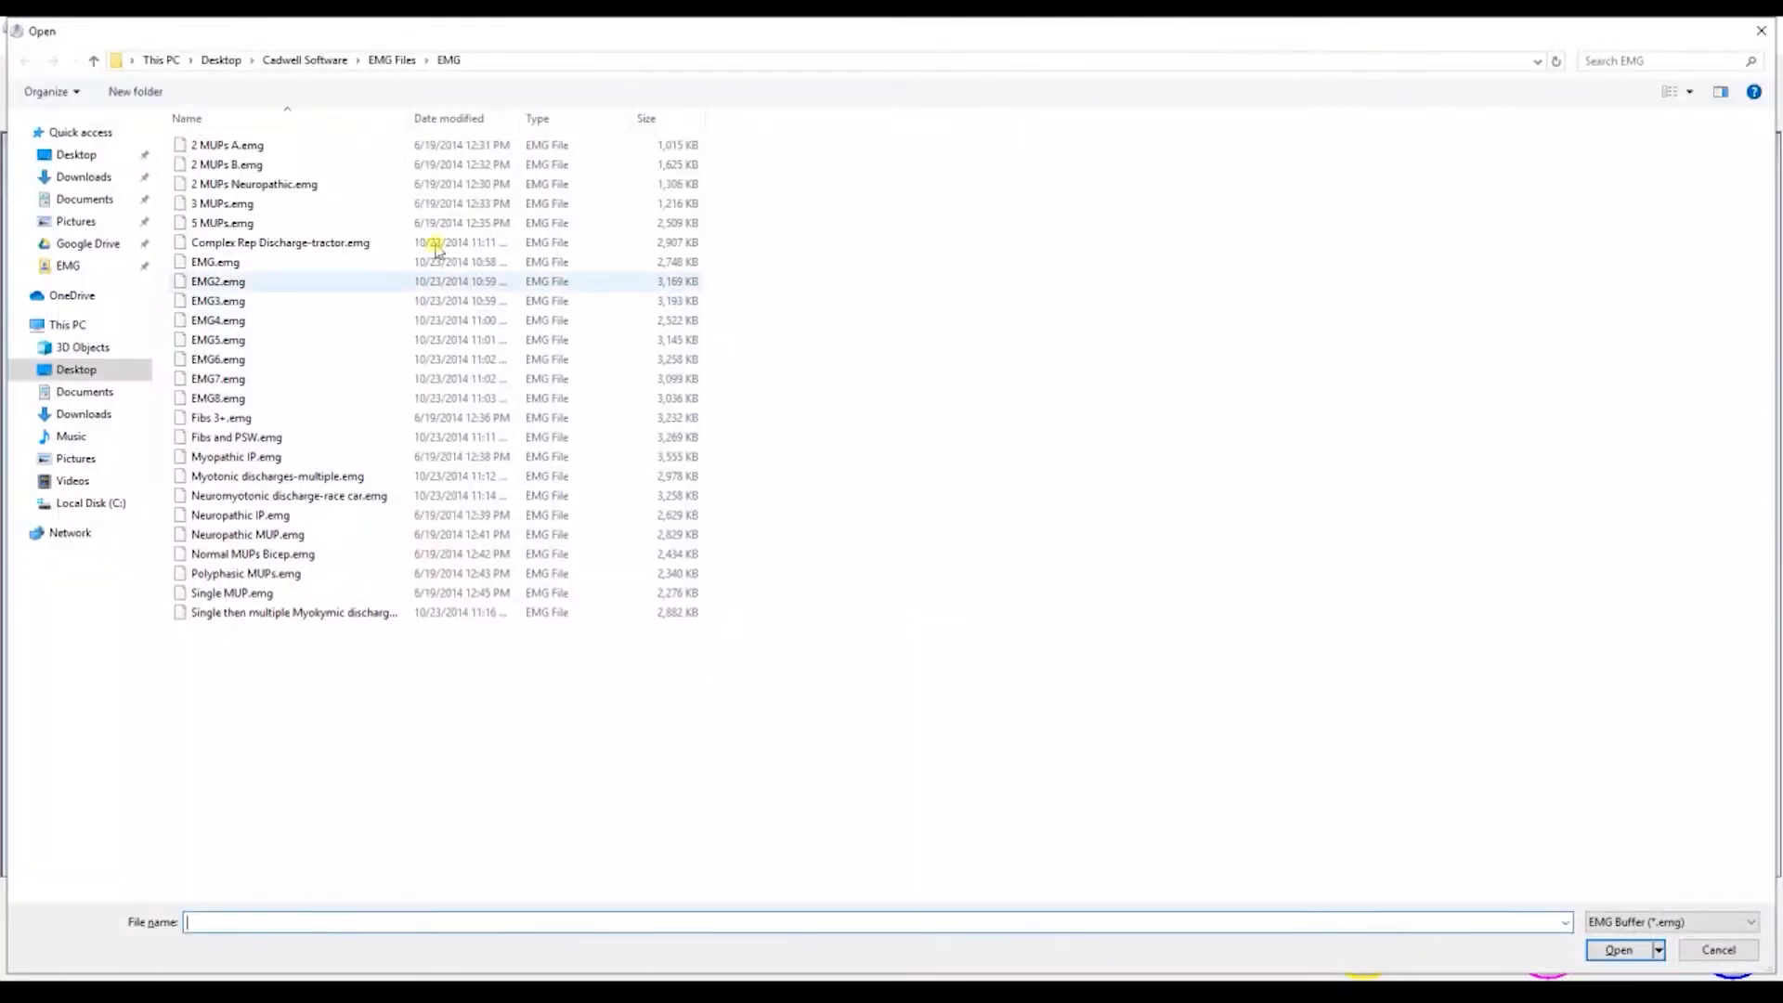
double_click(216, 203)
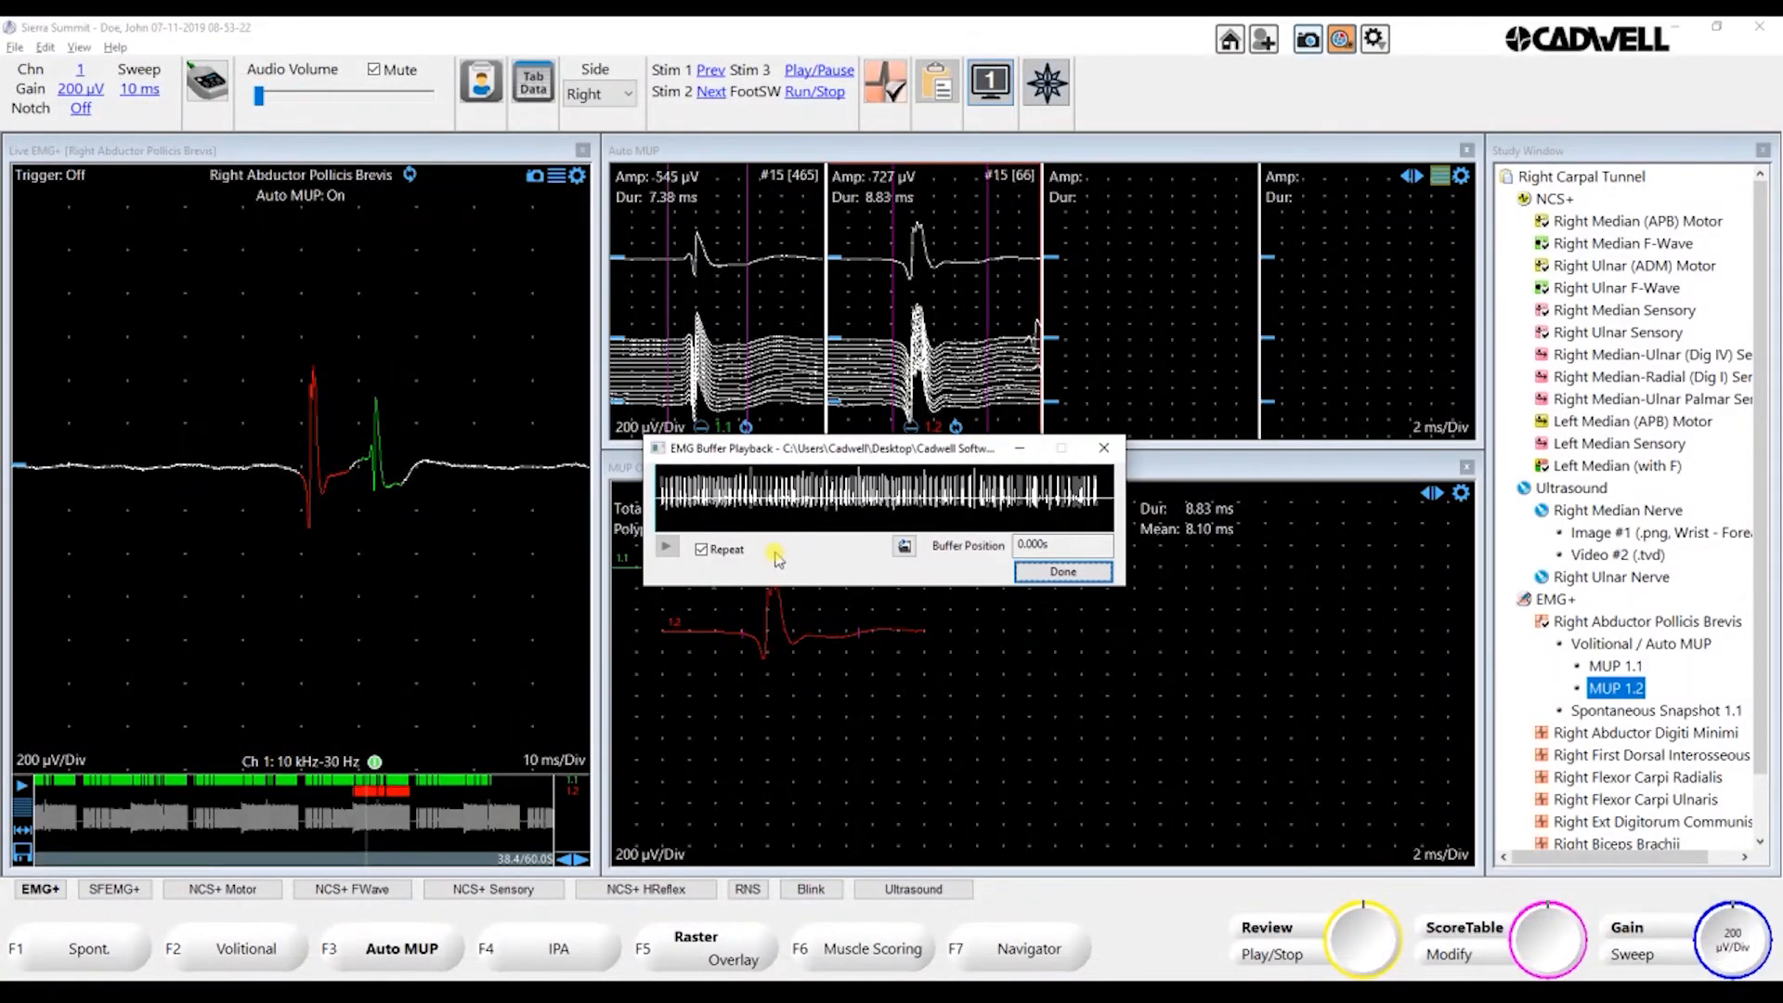
Play the loaded 3 MUPs buffer without the playback window in view, and stop acquisition to store its automatically extracted MUPs
click(665, 548)
click(1063, 572)
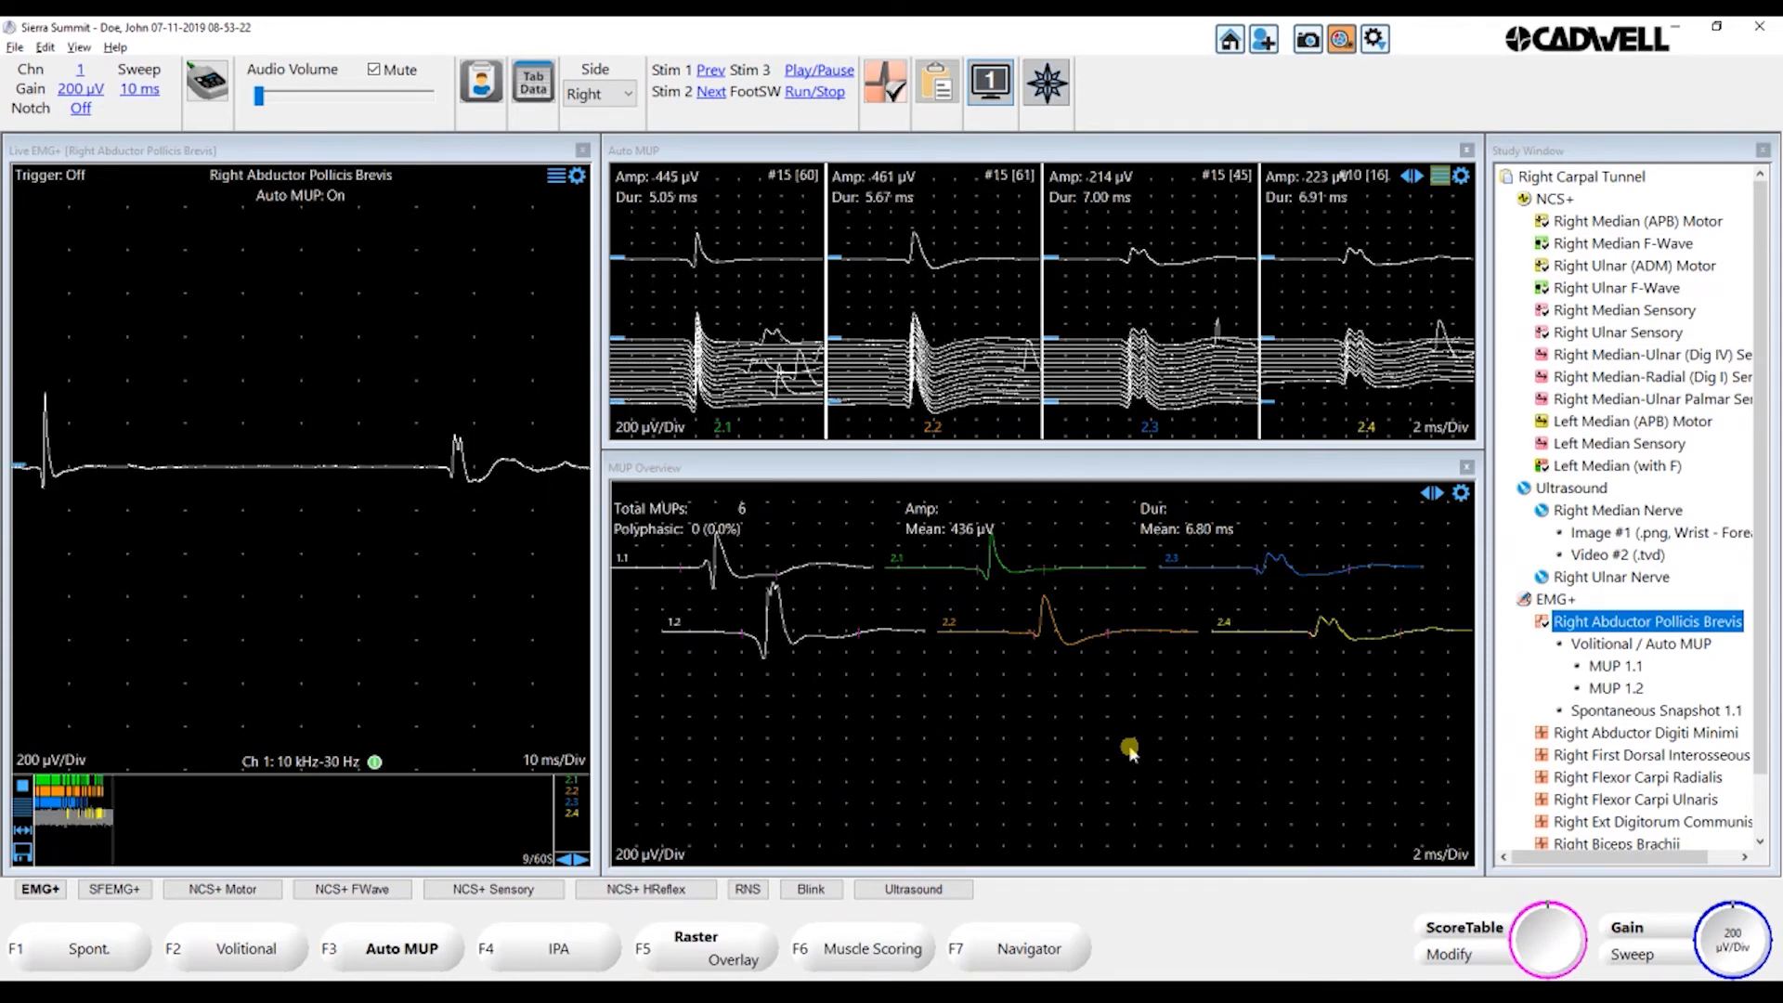
key(space)
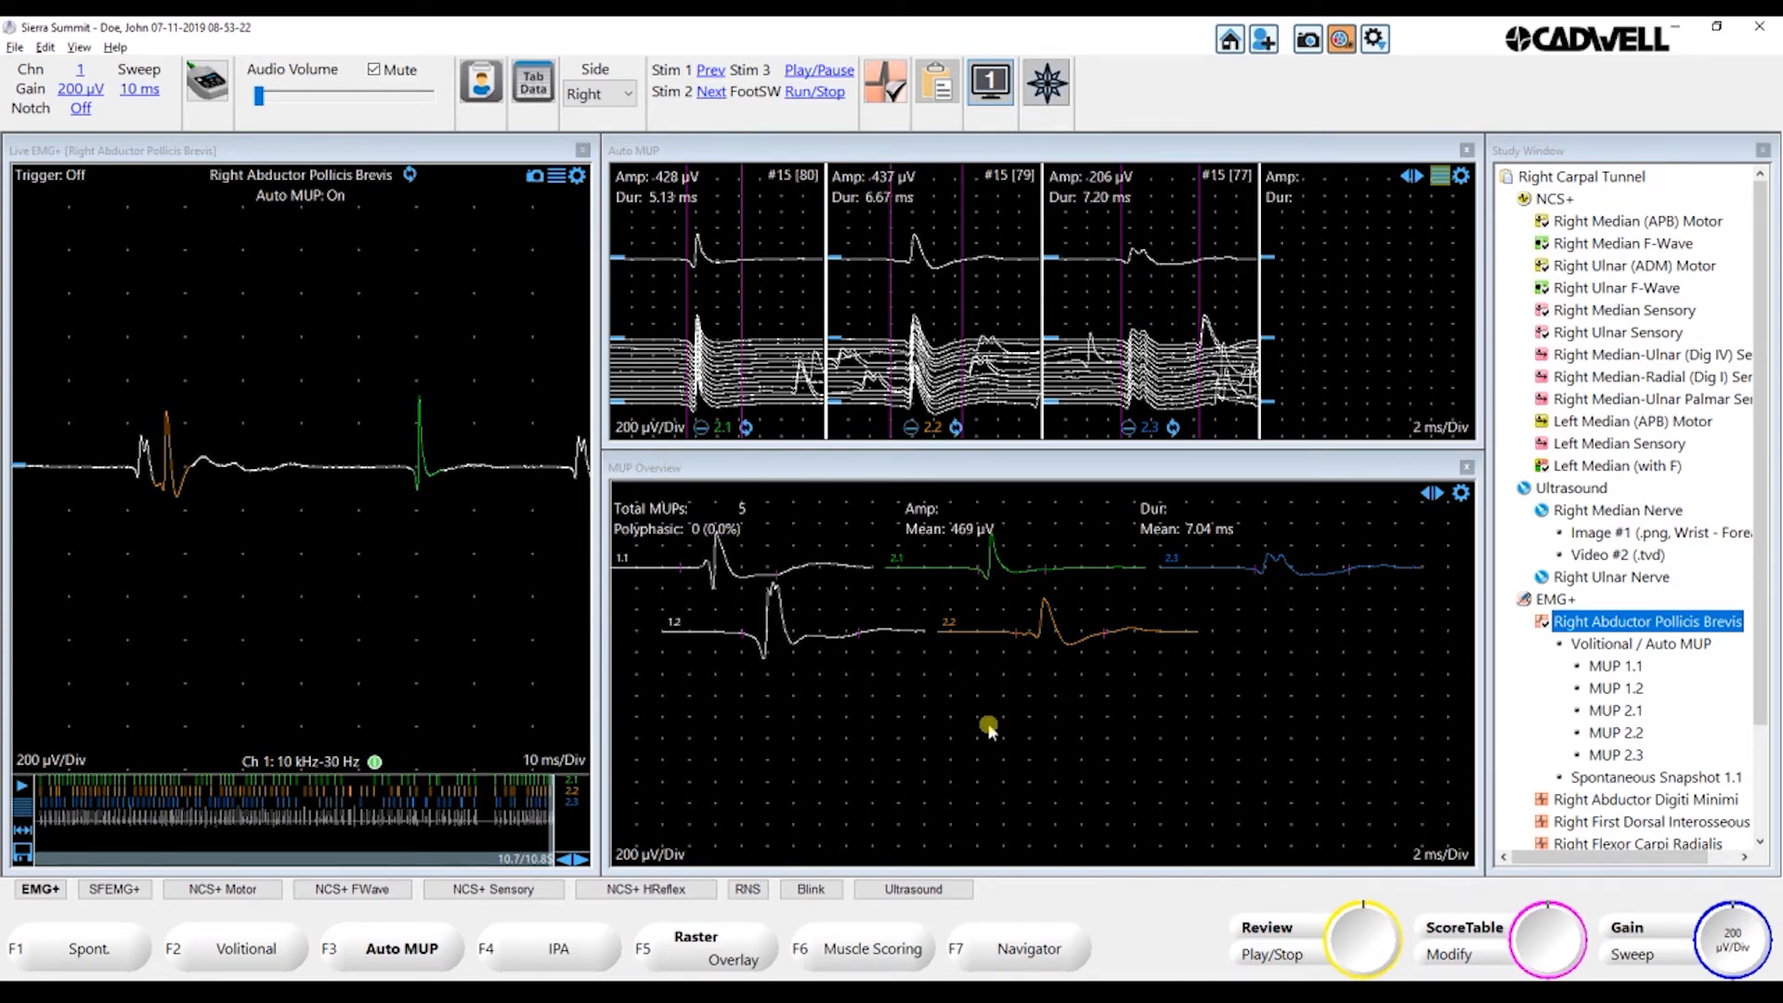
Load 5 MUPs.emg into the EMG buffer playback, run it in Auto MUP mode, and stop acquisition to store the extracted MUPs
click(922, 791)
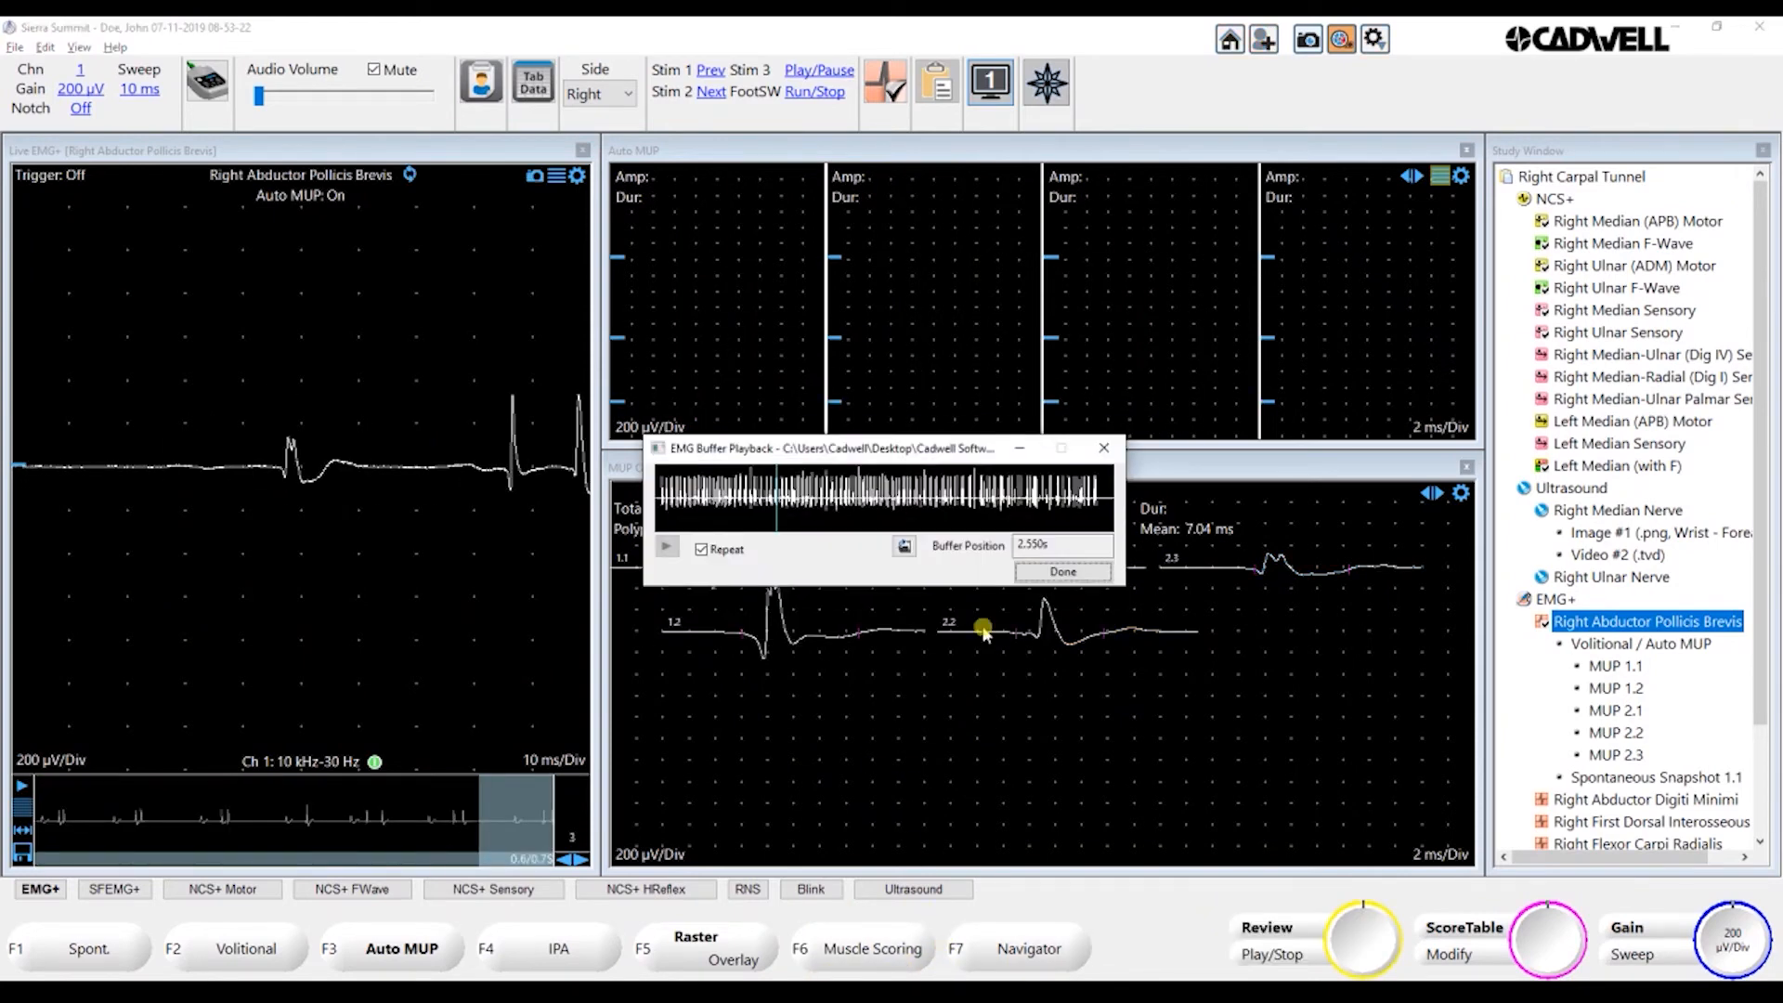
click(908, 548)
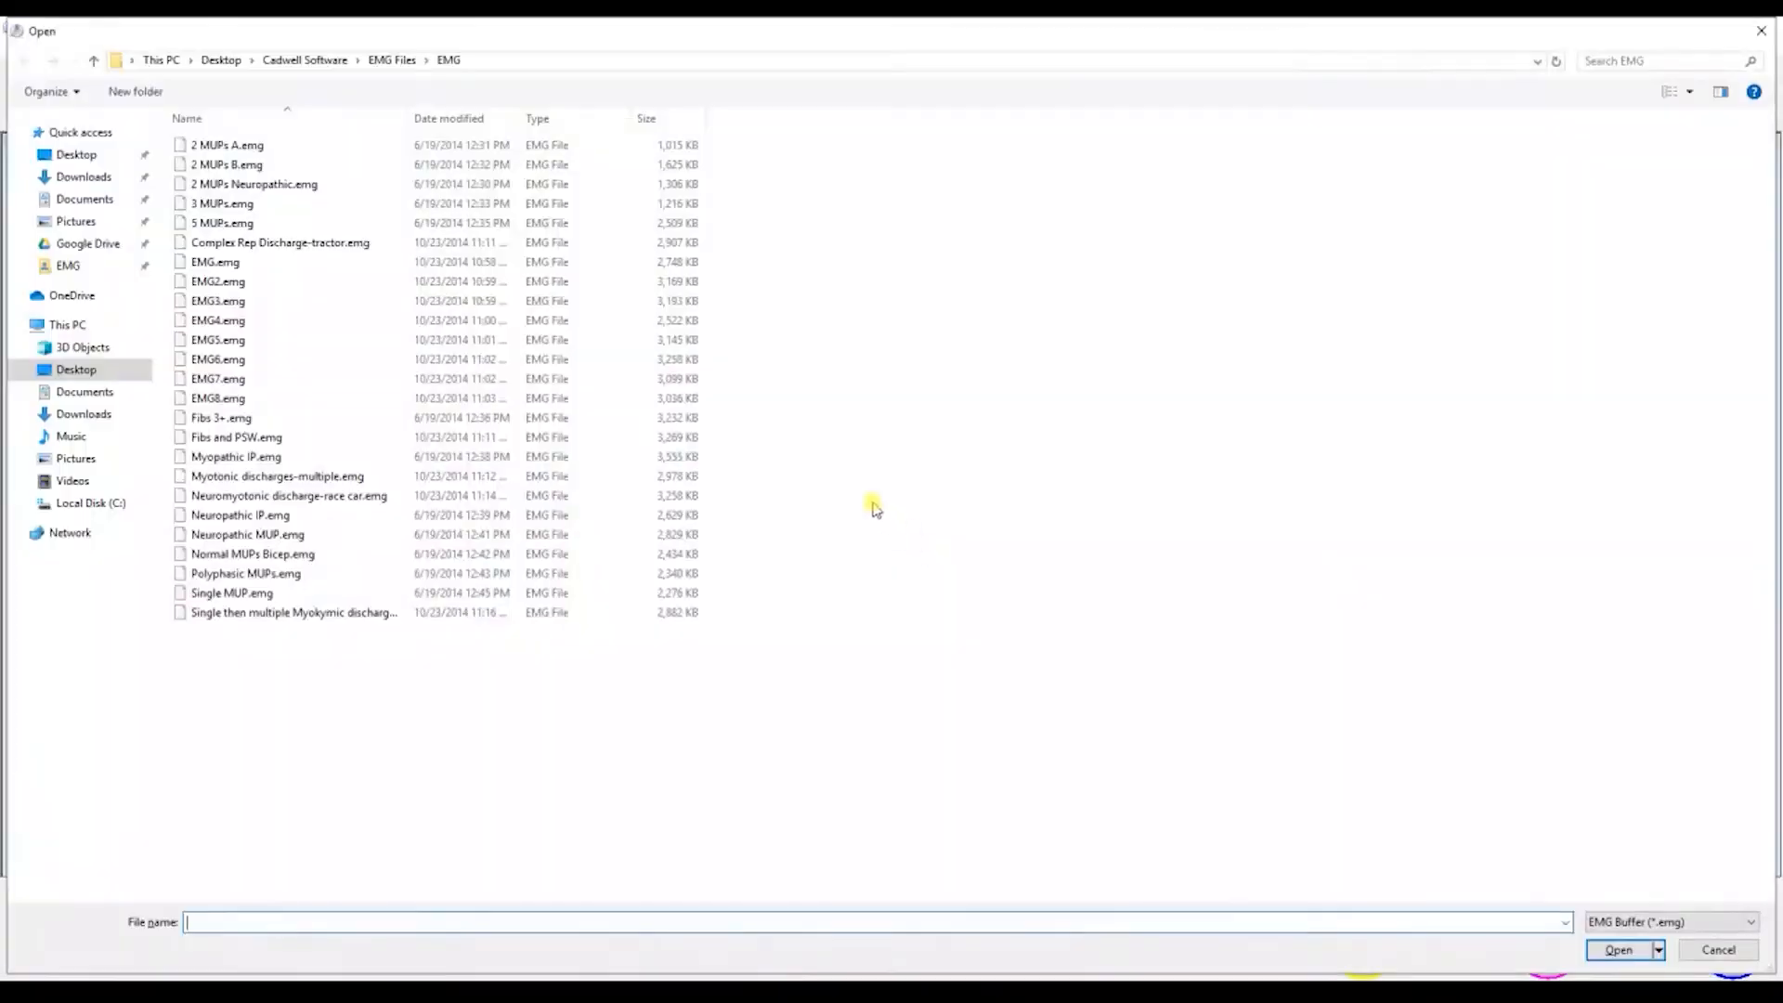
click(238, 224)
double_click(239, 224)
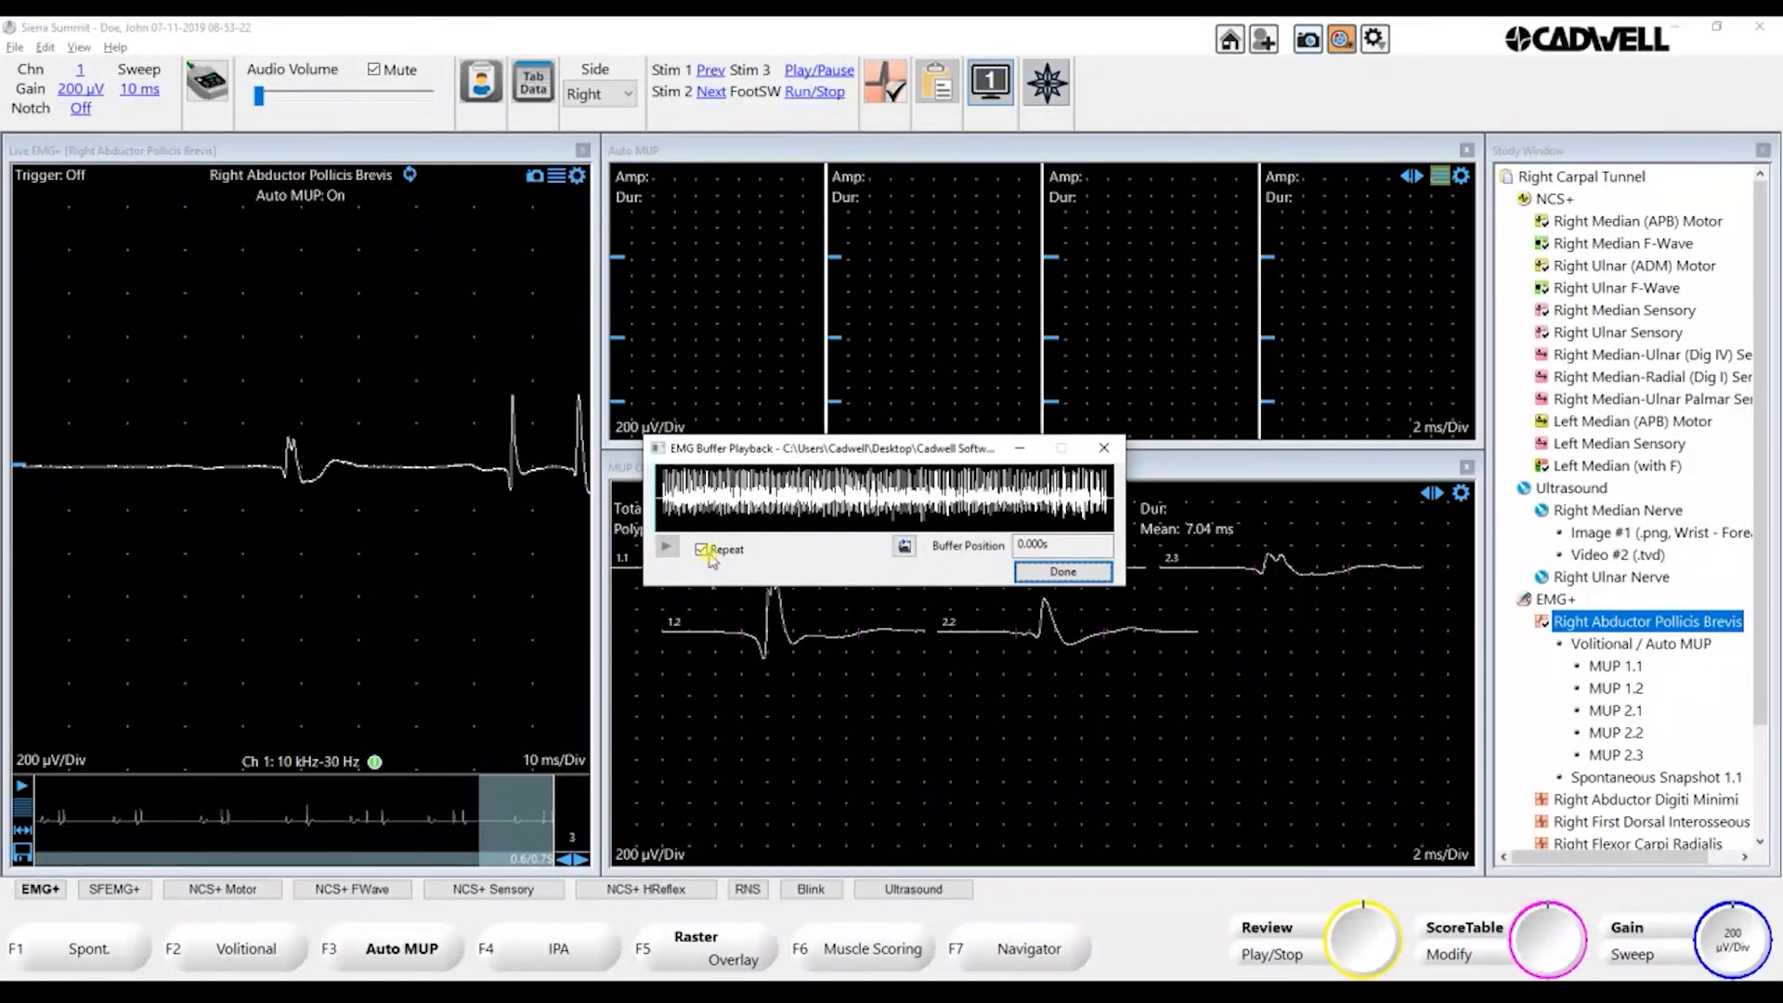
click(666, 549)
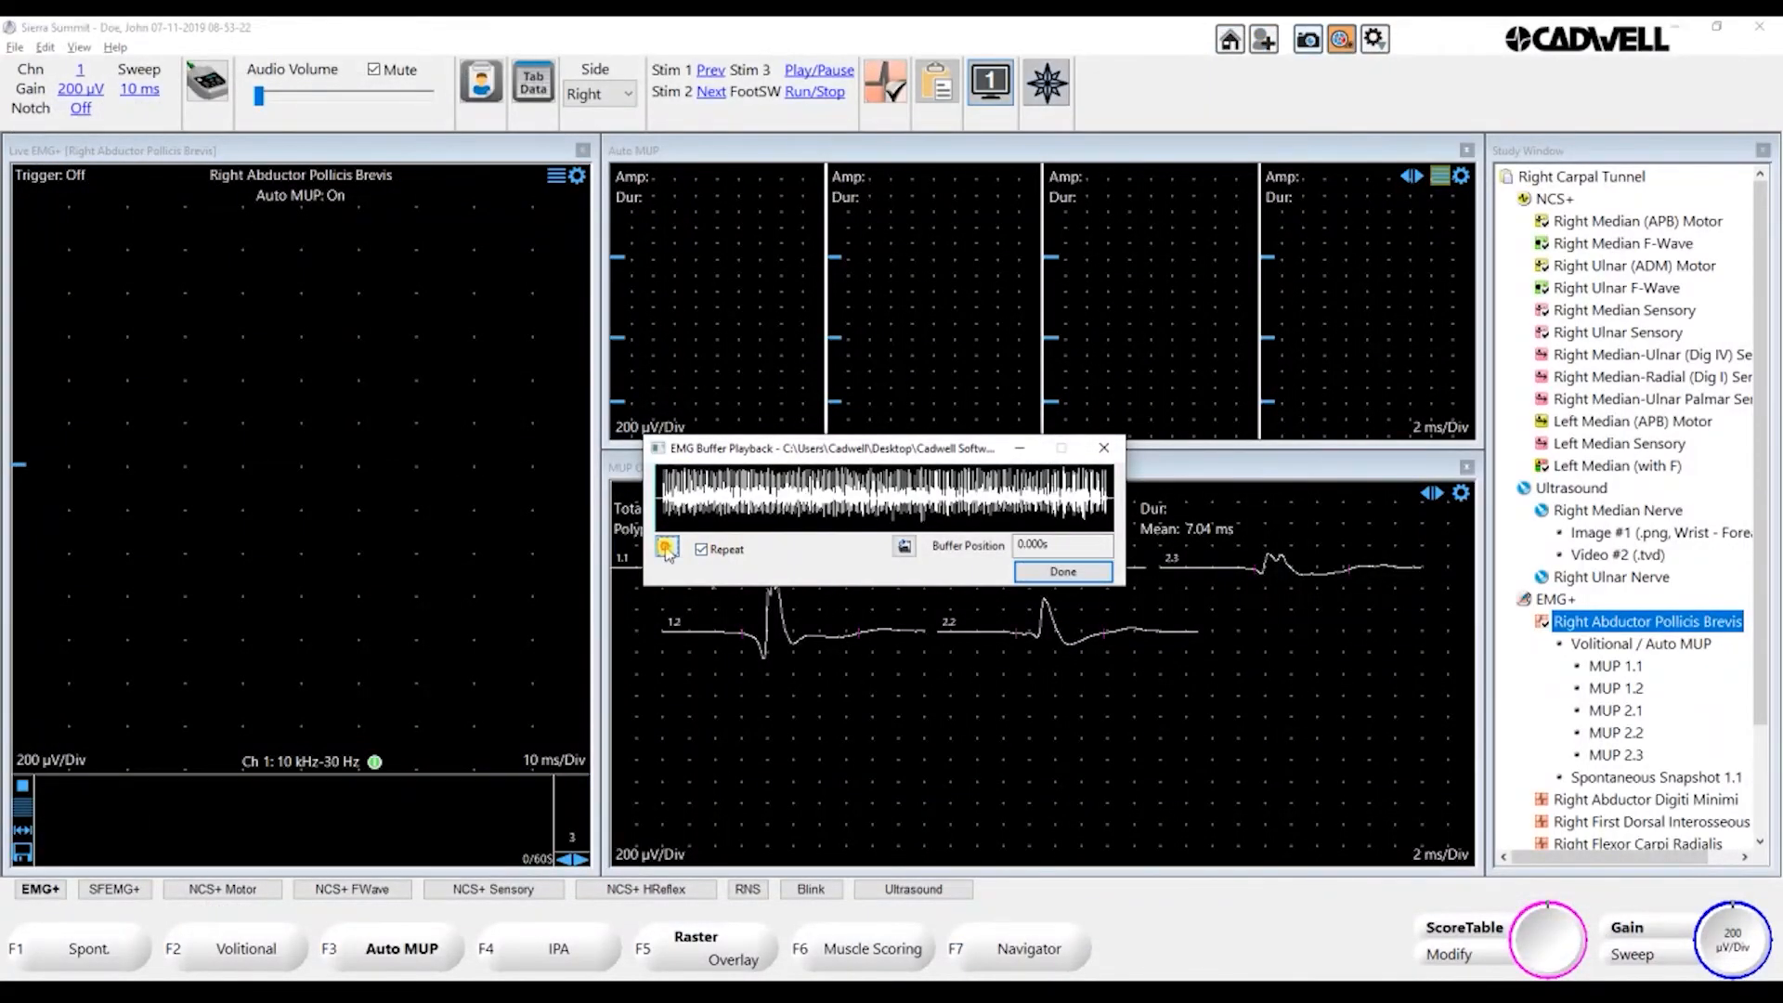
click(1019, 450)
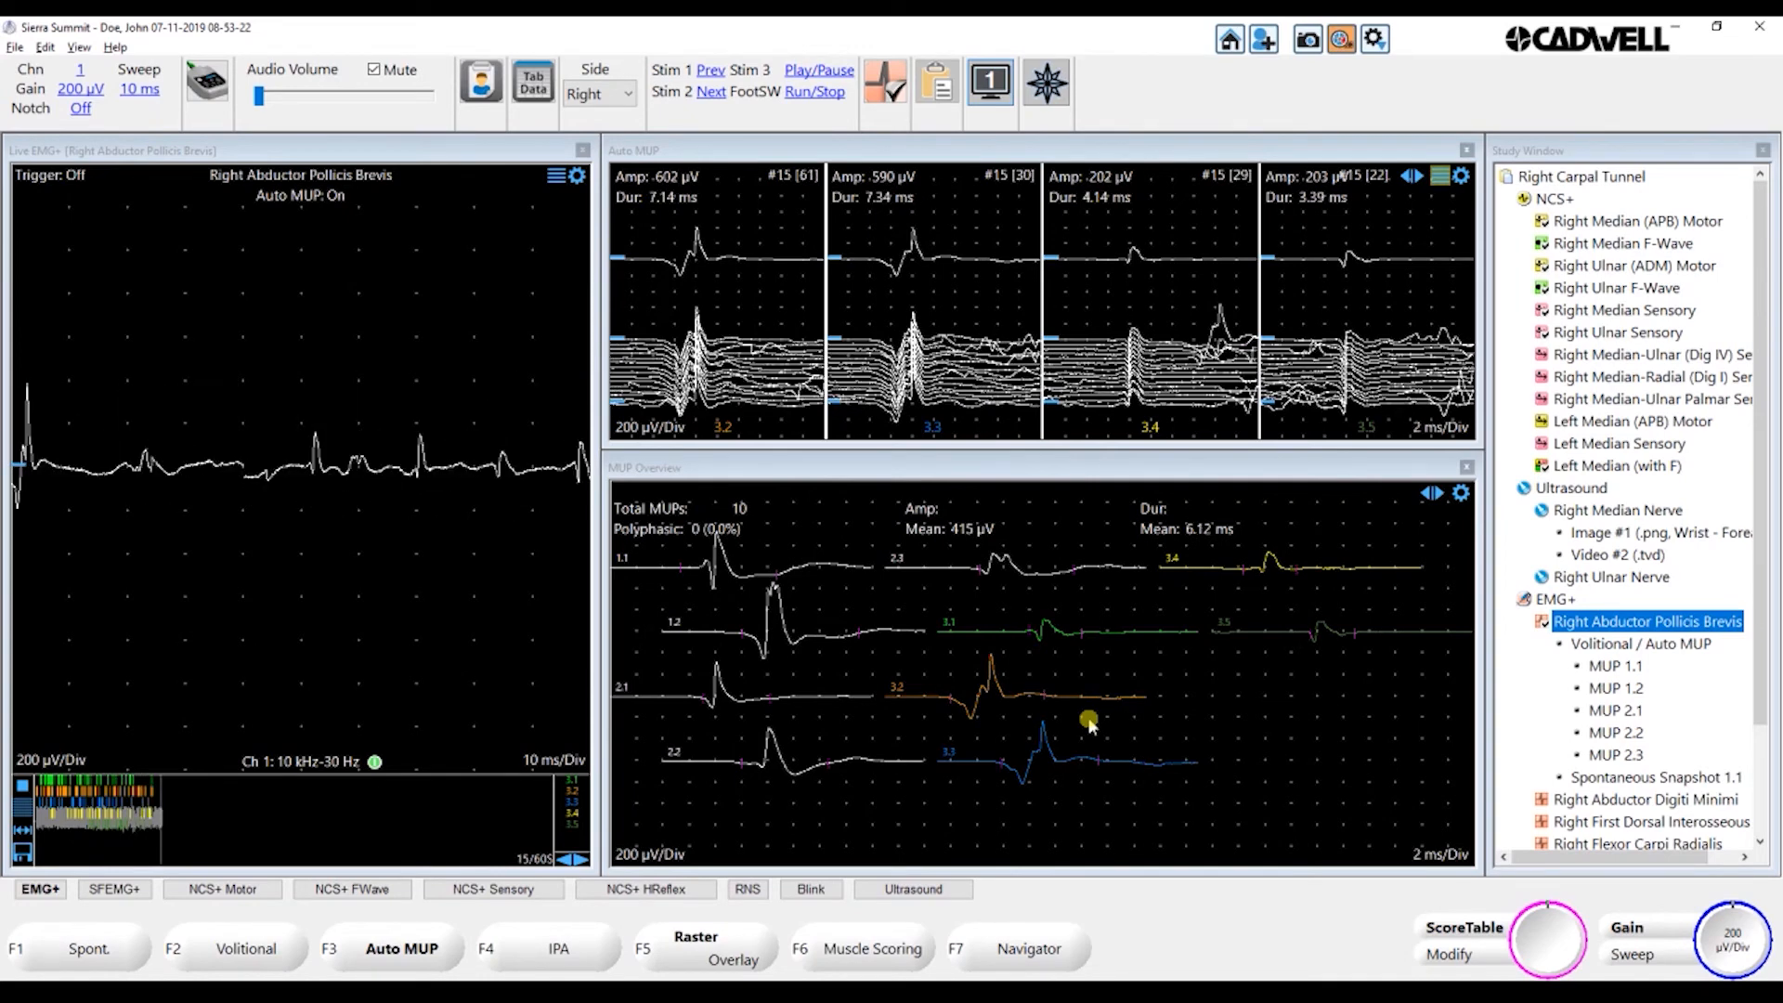
key(space)
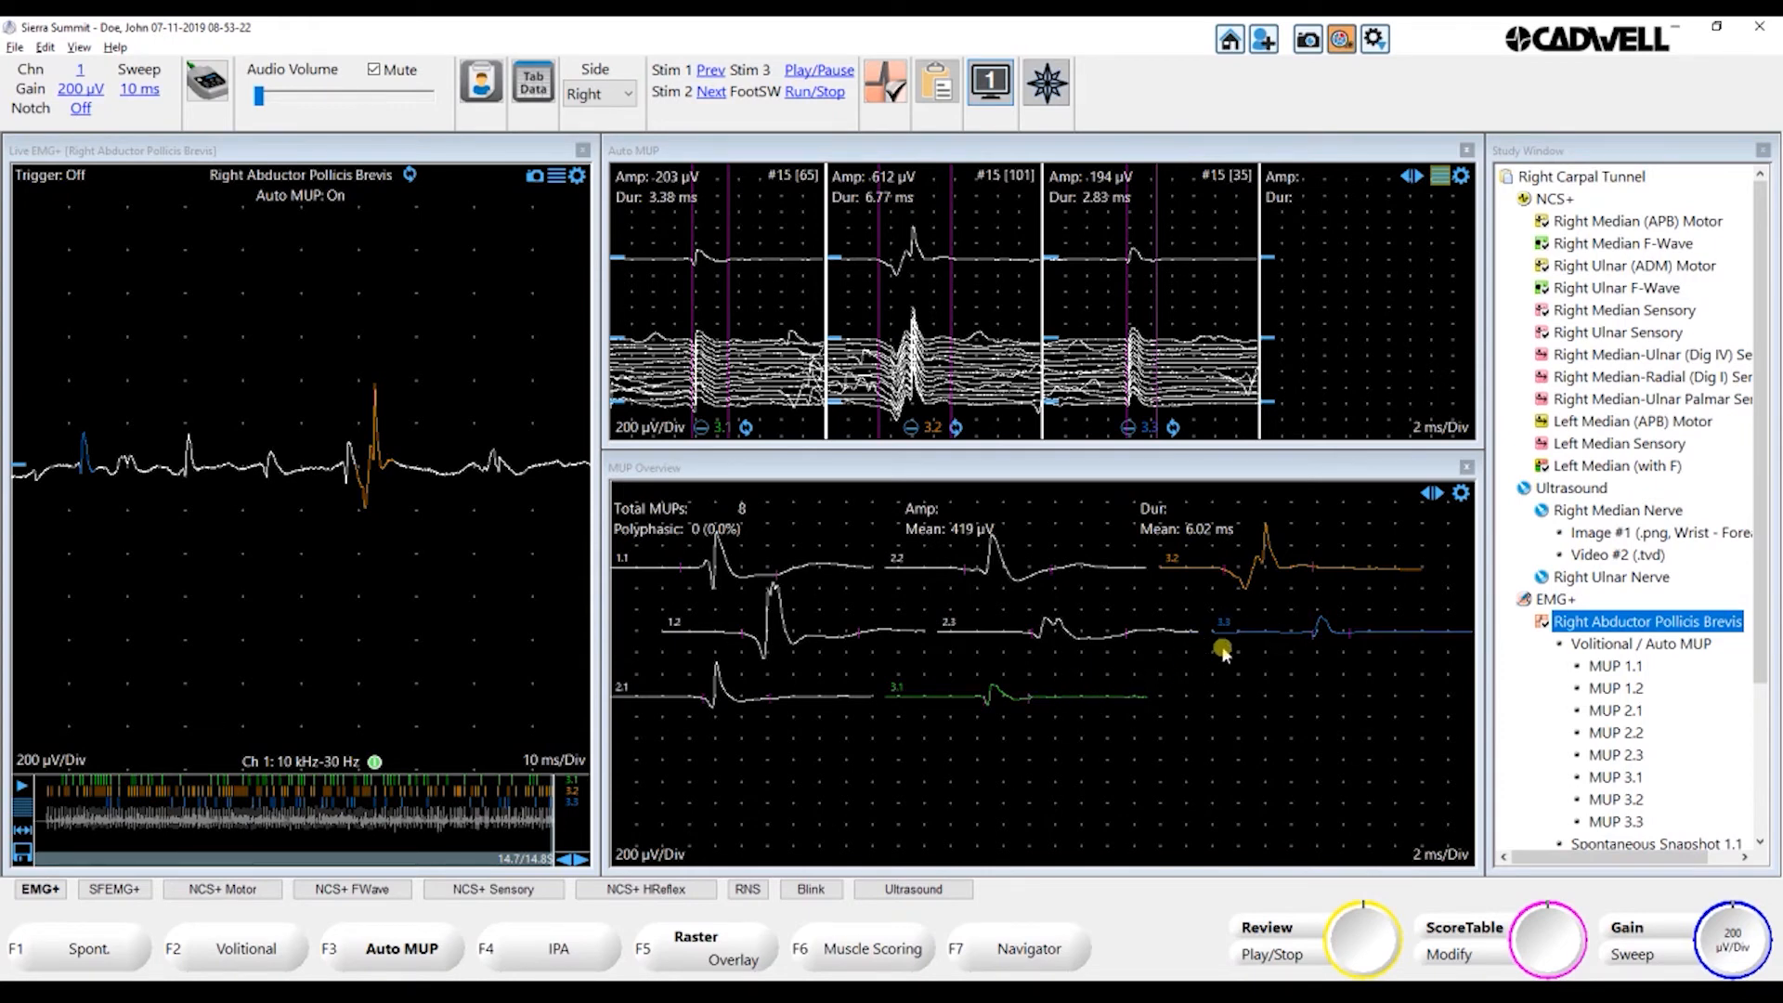
Exclude MUP 3.3 from the MUP Overview and include it again
click(1269, 641)
key(Delete)
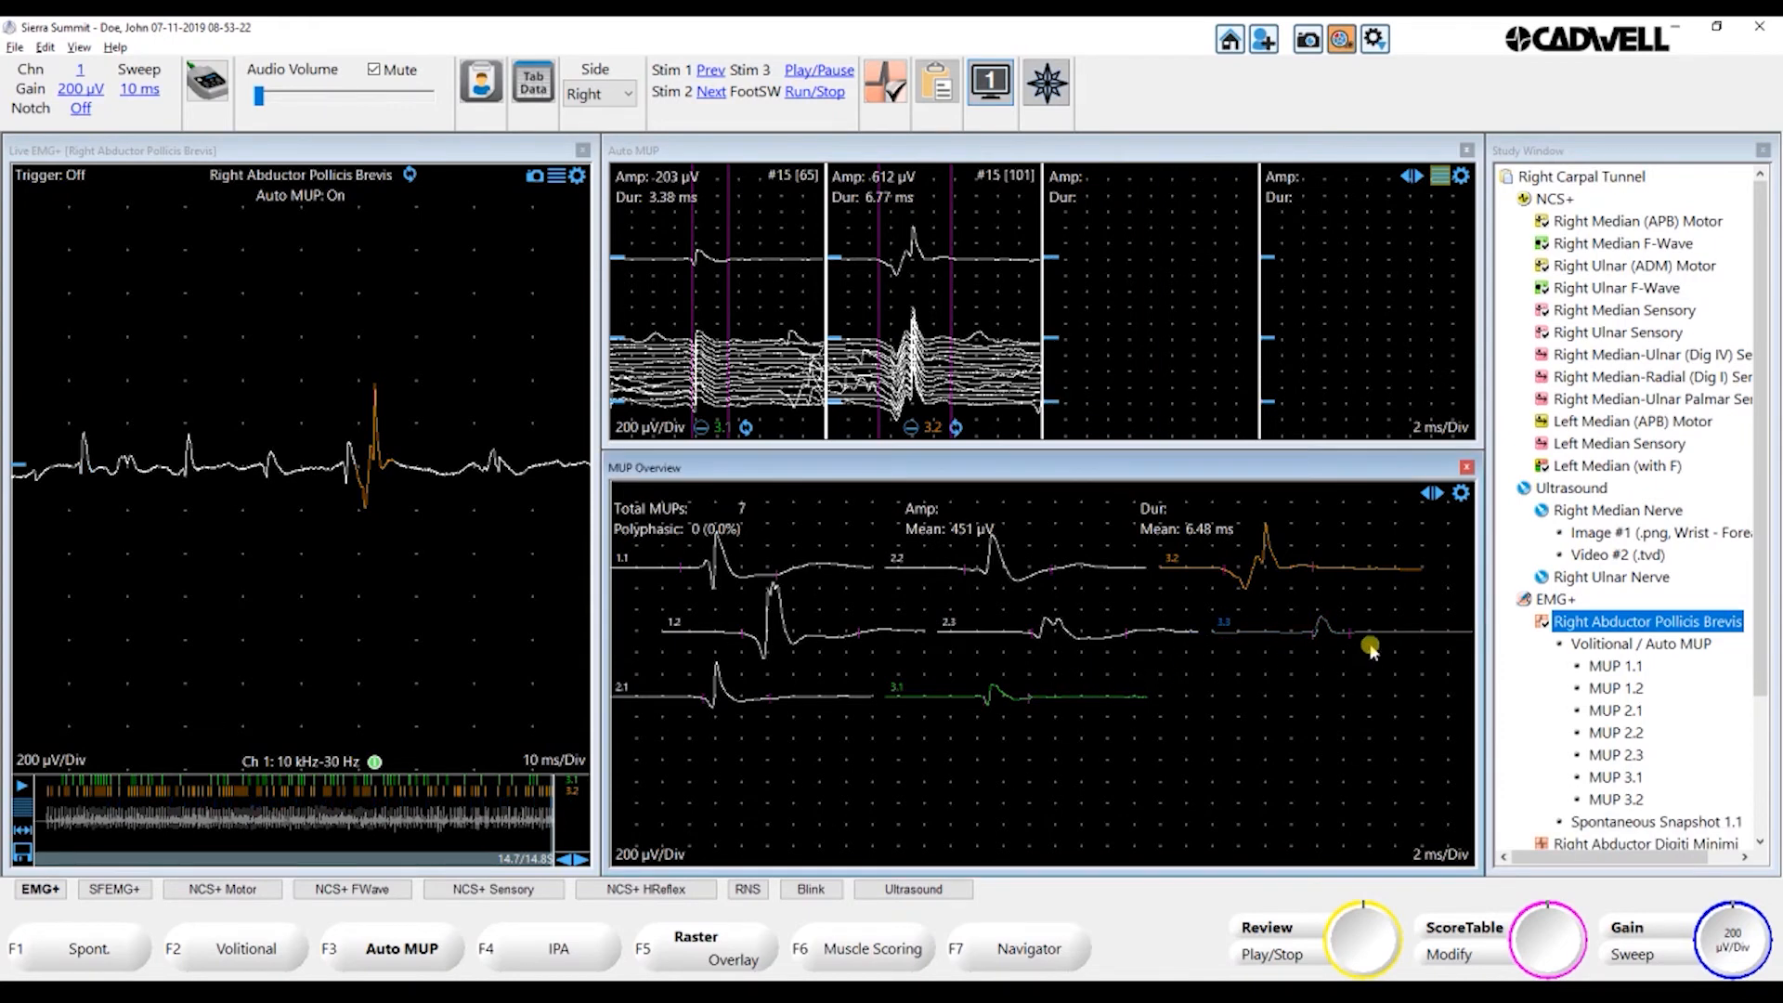
click(1286, 638)
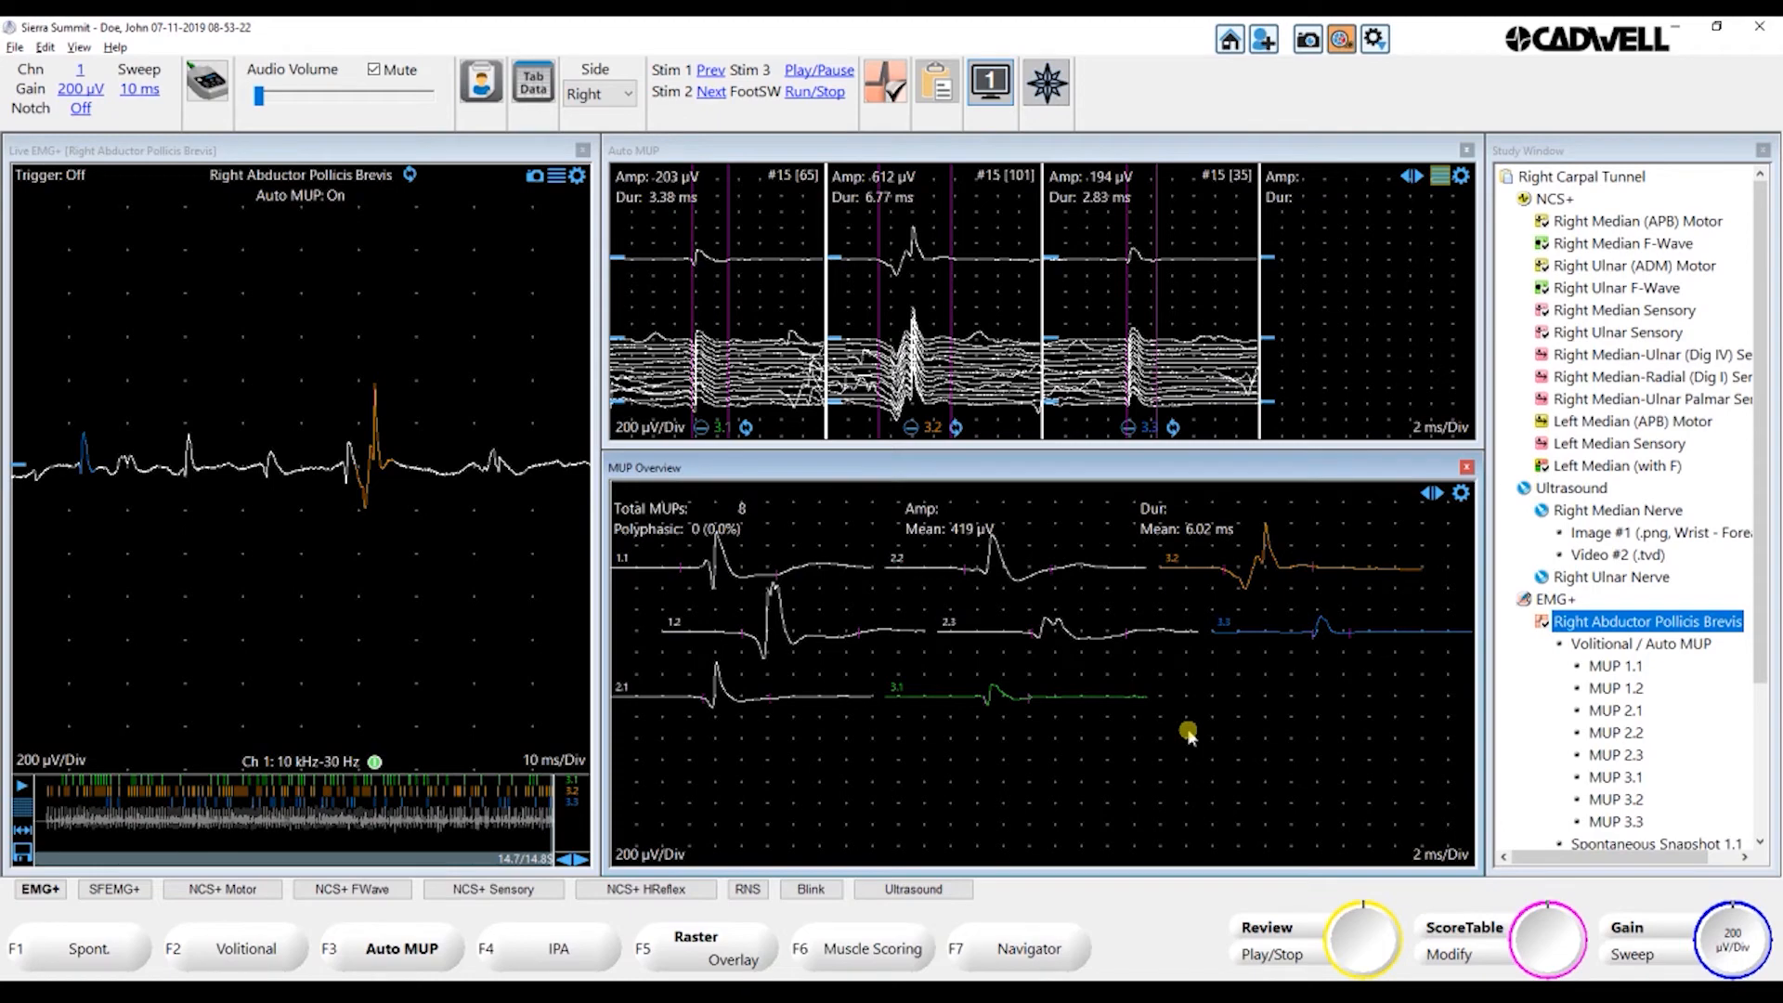
Review the MUP histograms, amplitude-duration plot and Results Table in screen layout 2, and return to layout 1
click(1013, 82)
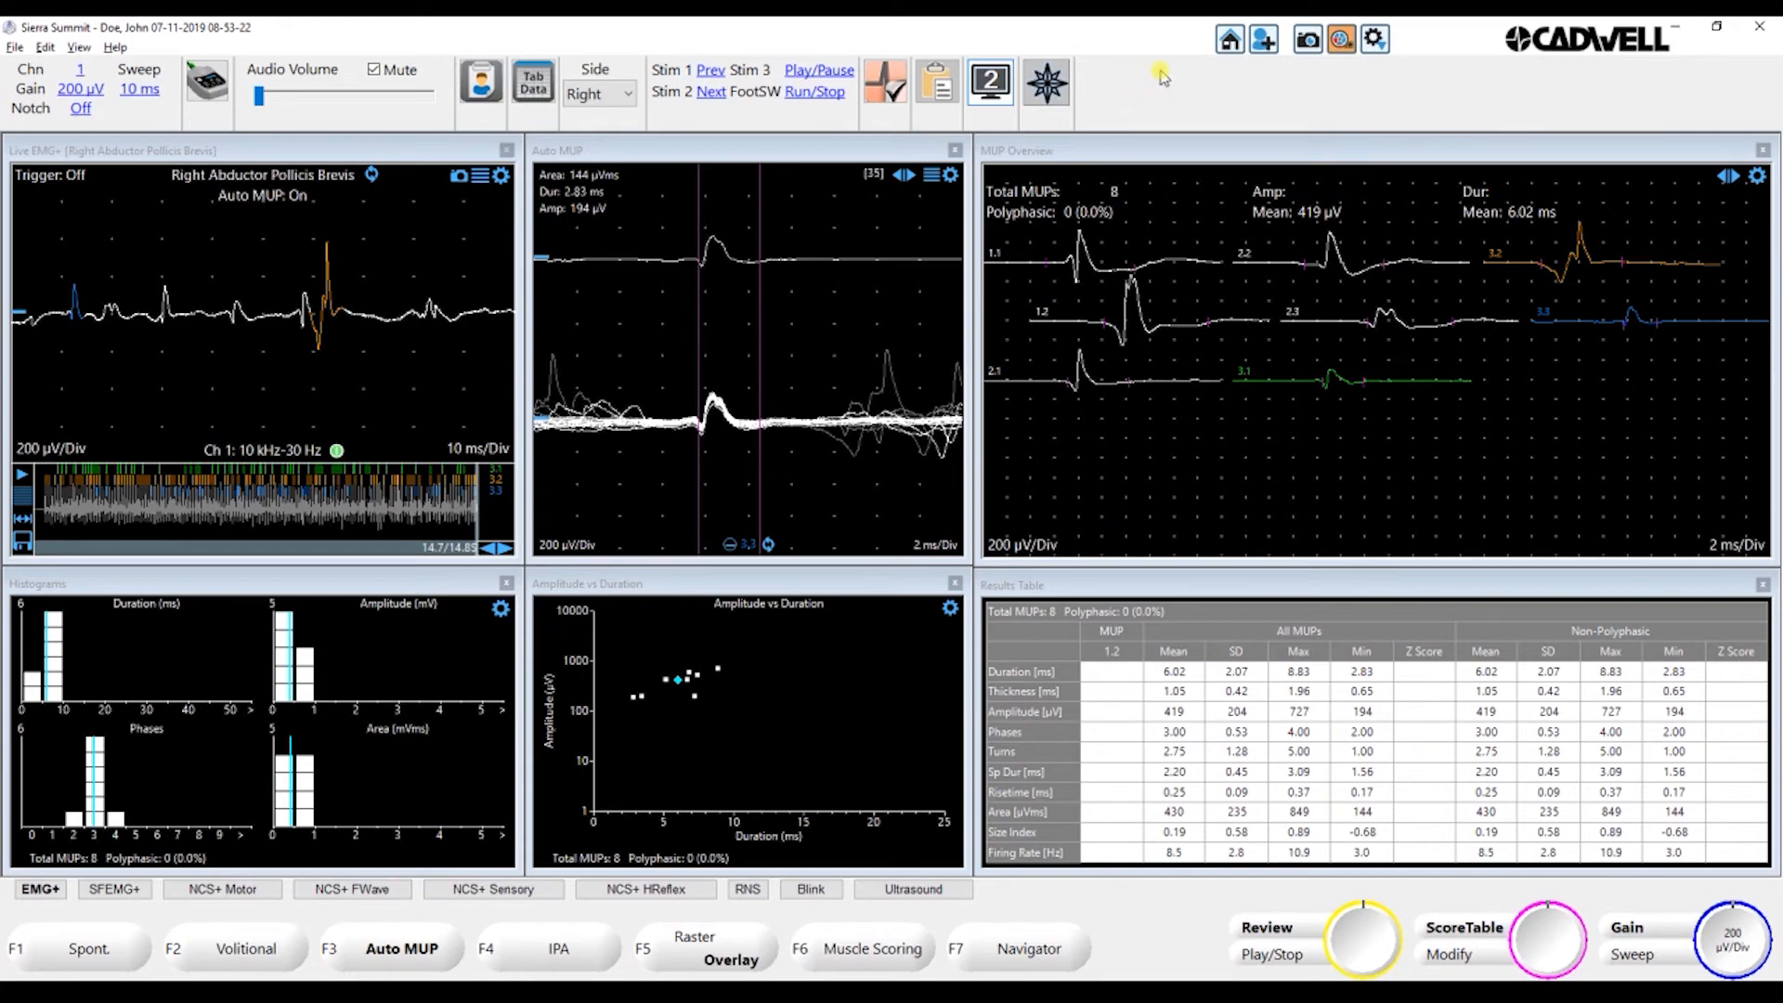
click(990, 82)
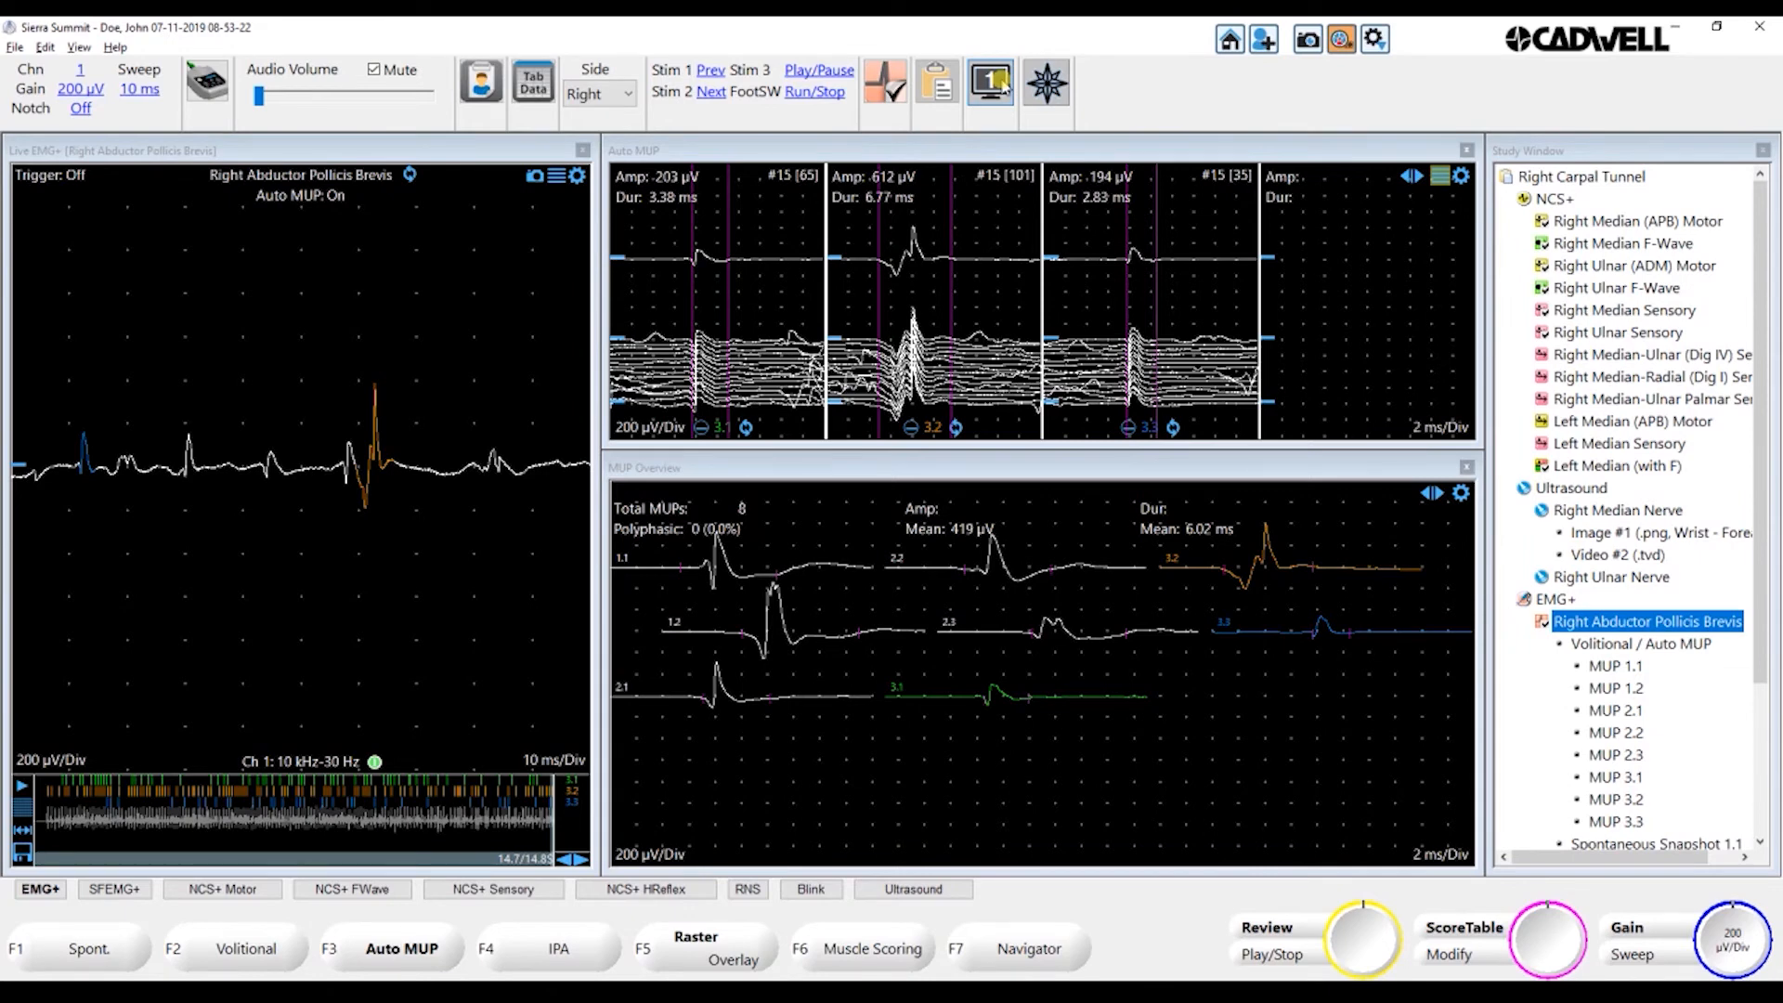
Switch to IPA mode, load Neuropathic IP.emg into the EMG buffer playback, and run it for interference pattern analysis
click(562, 949)
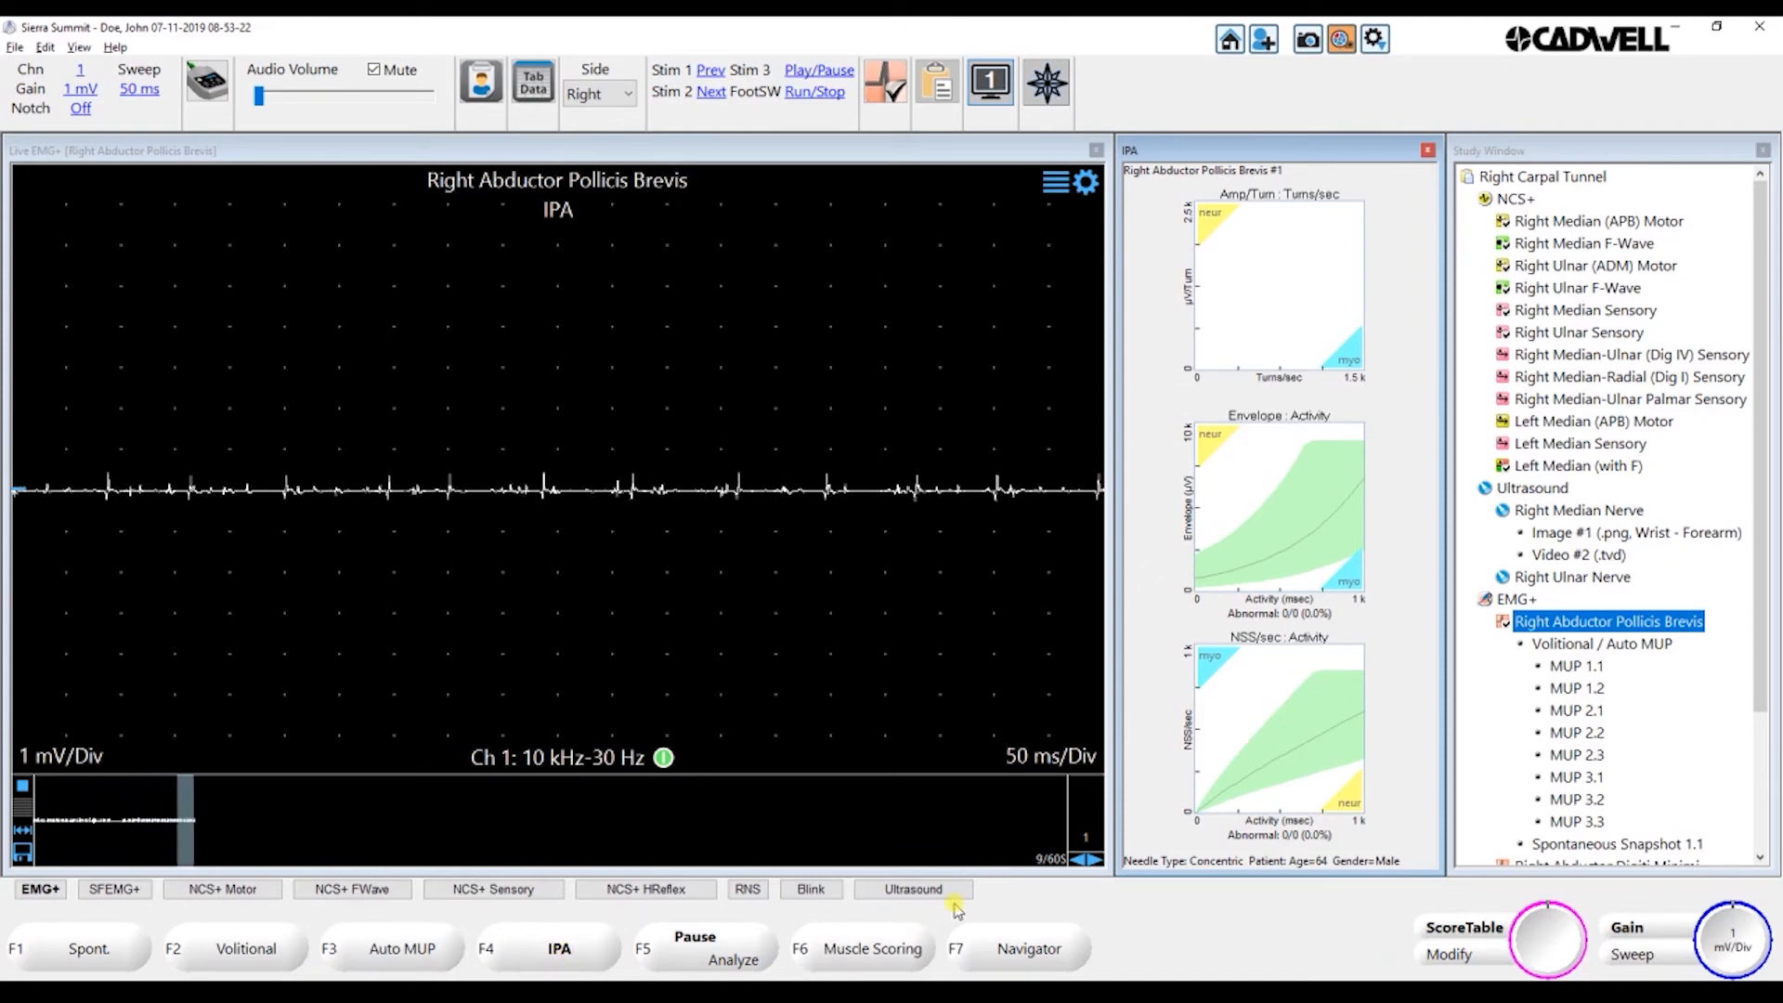
click(732, 959)
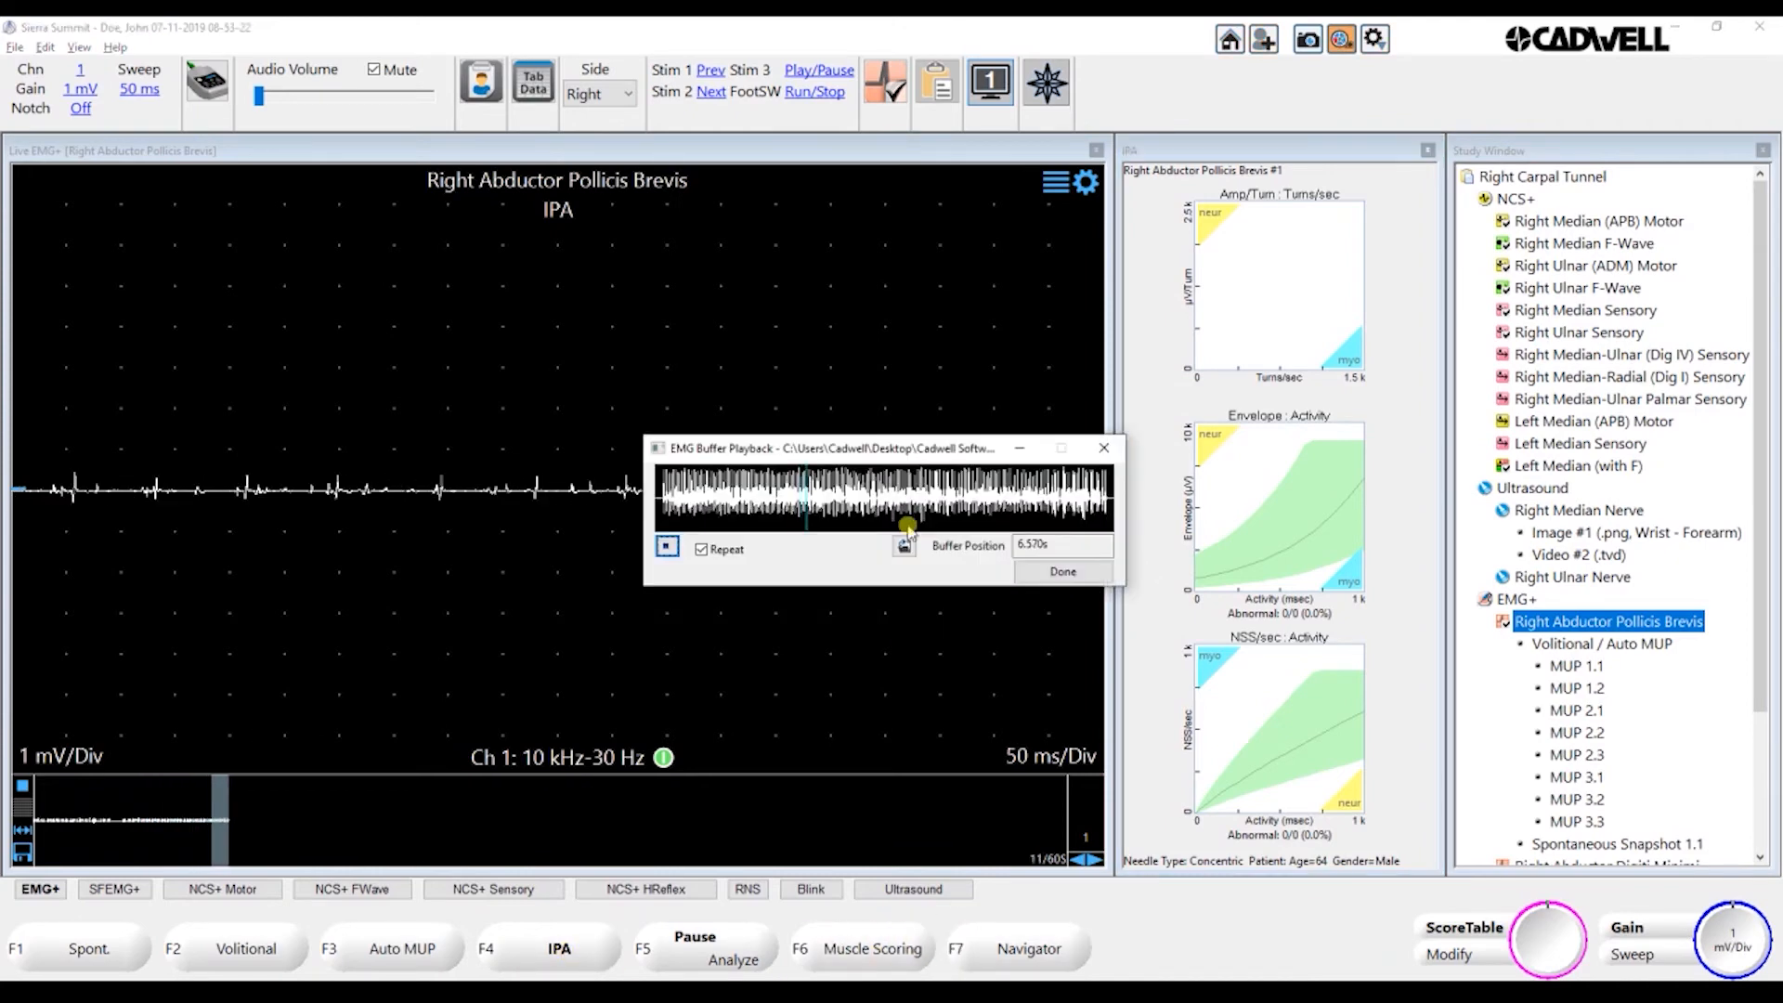
click(905, 544)
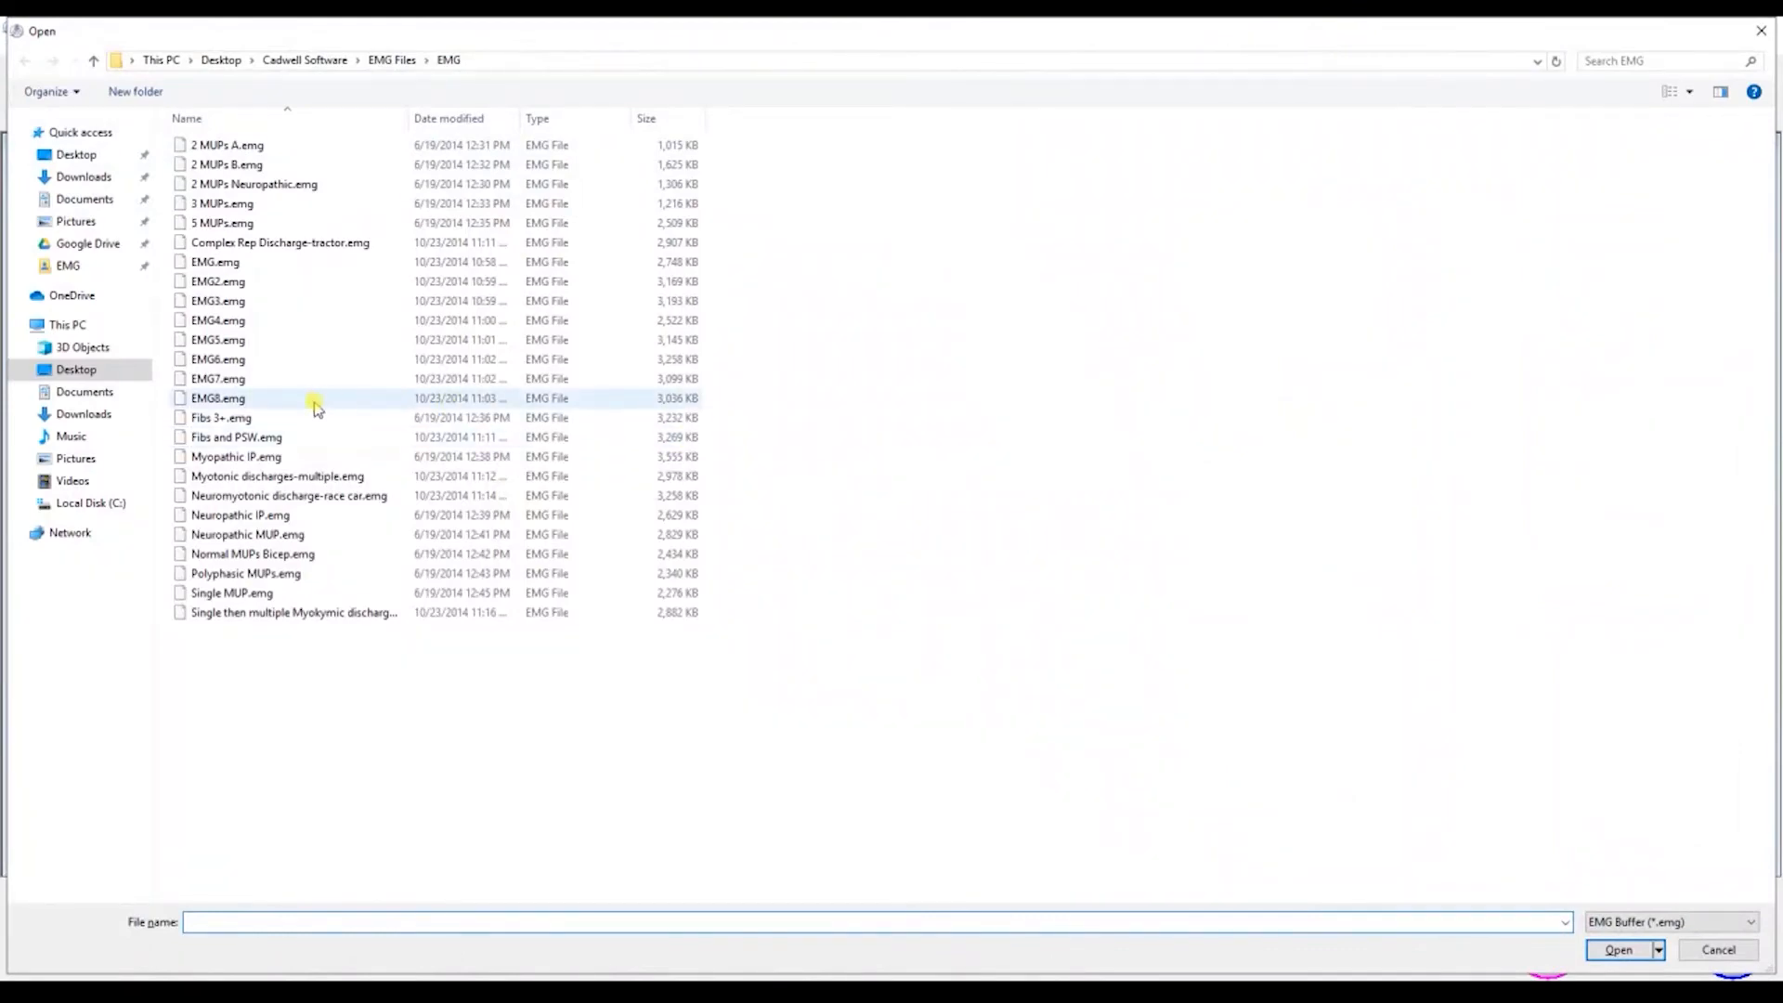
double_click(246, 517)
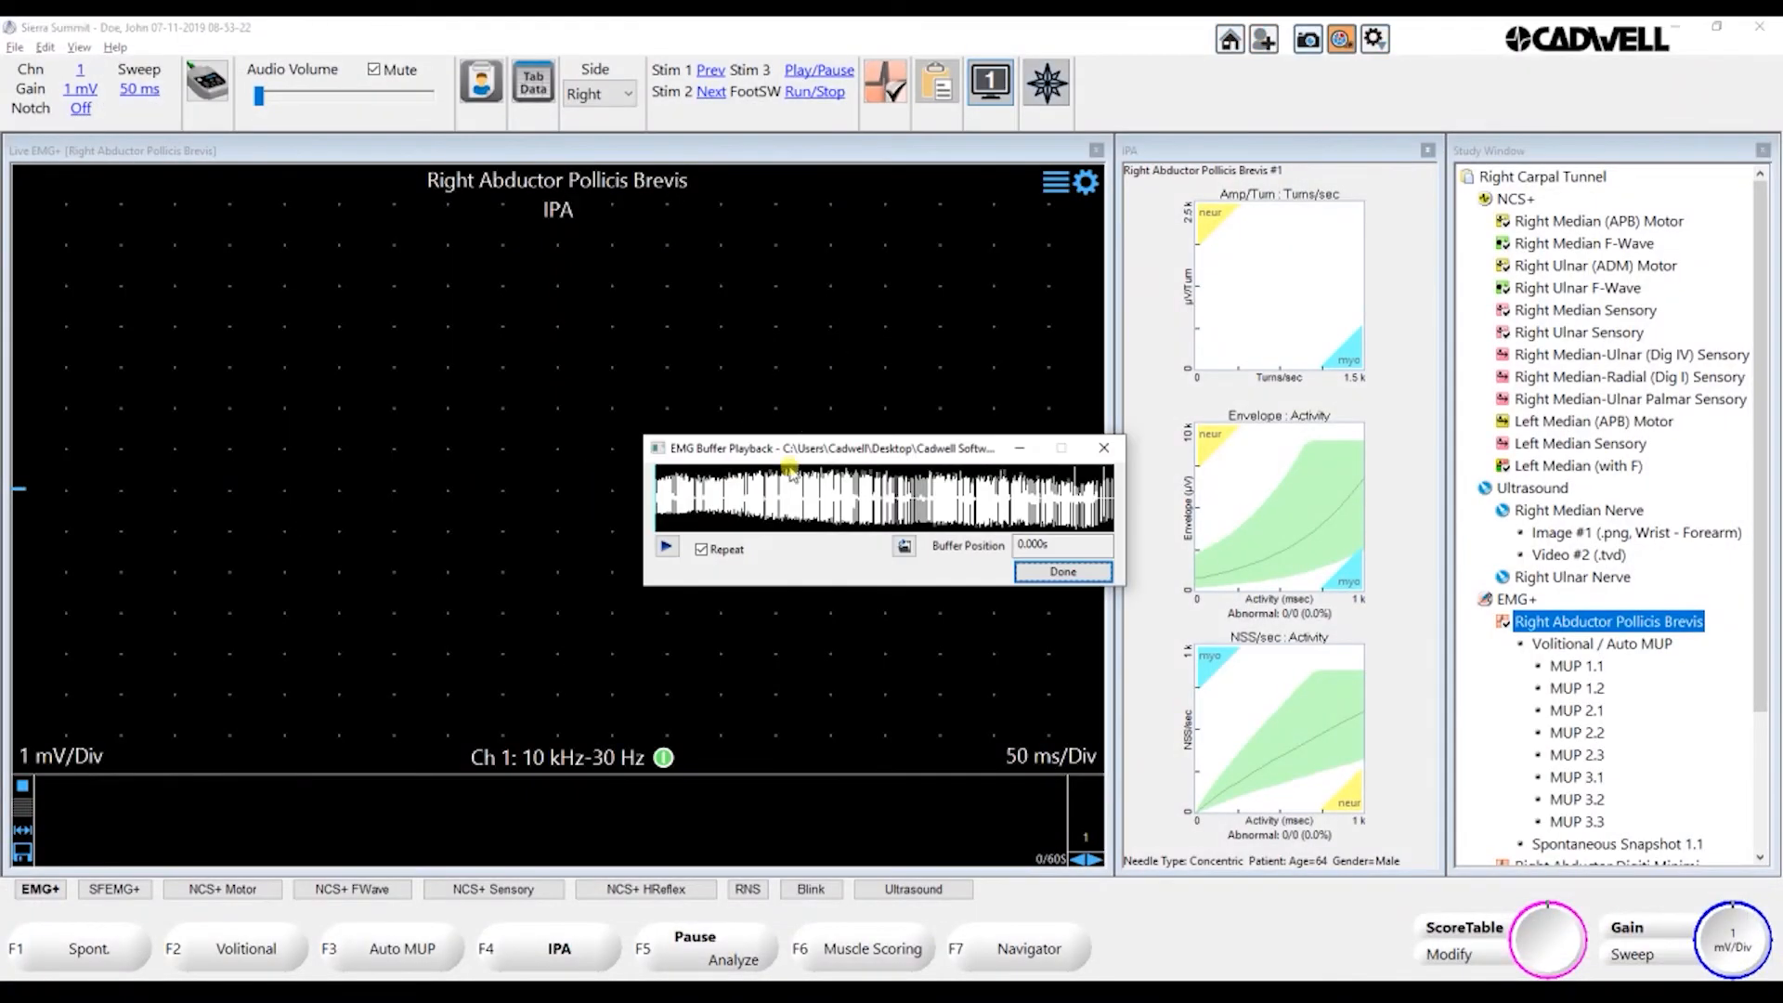
drag(803, 454, 591, 441)
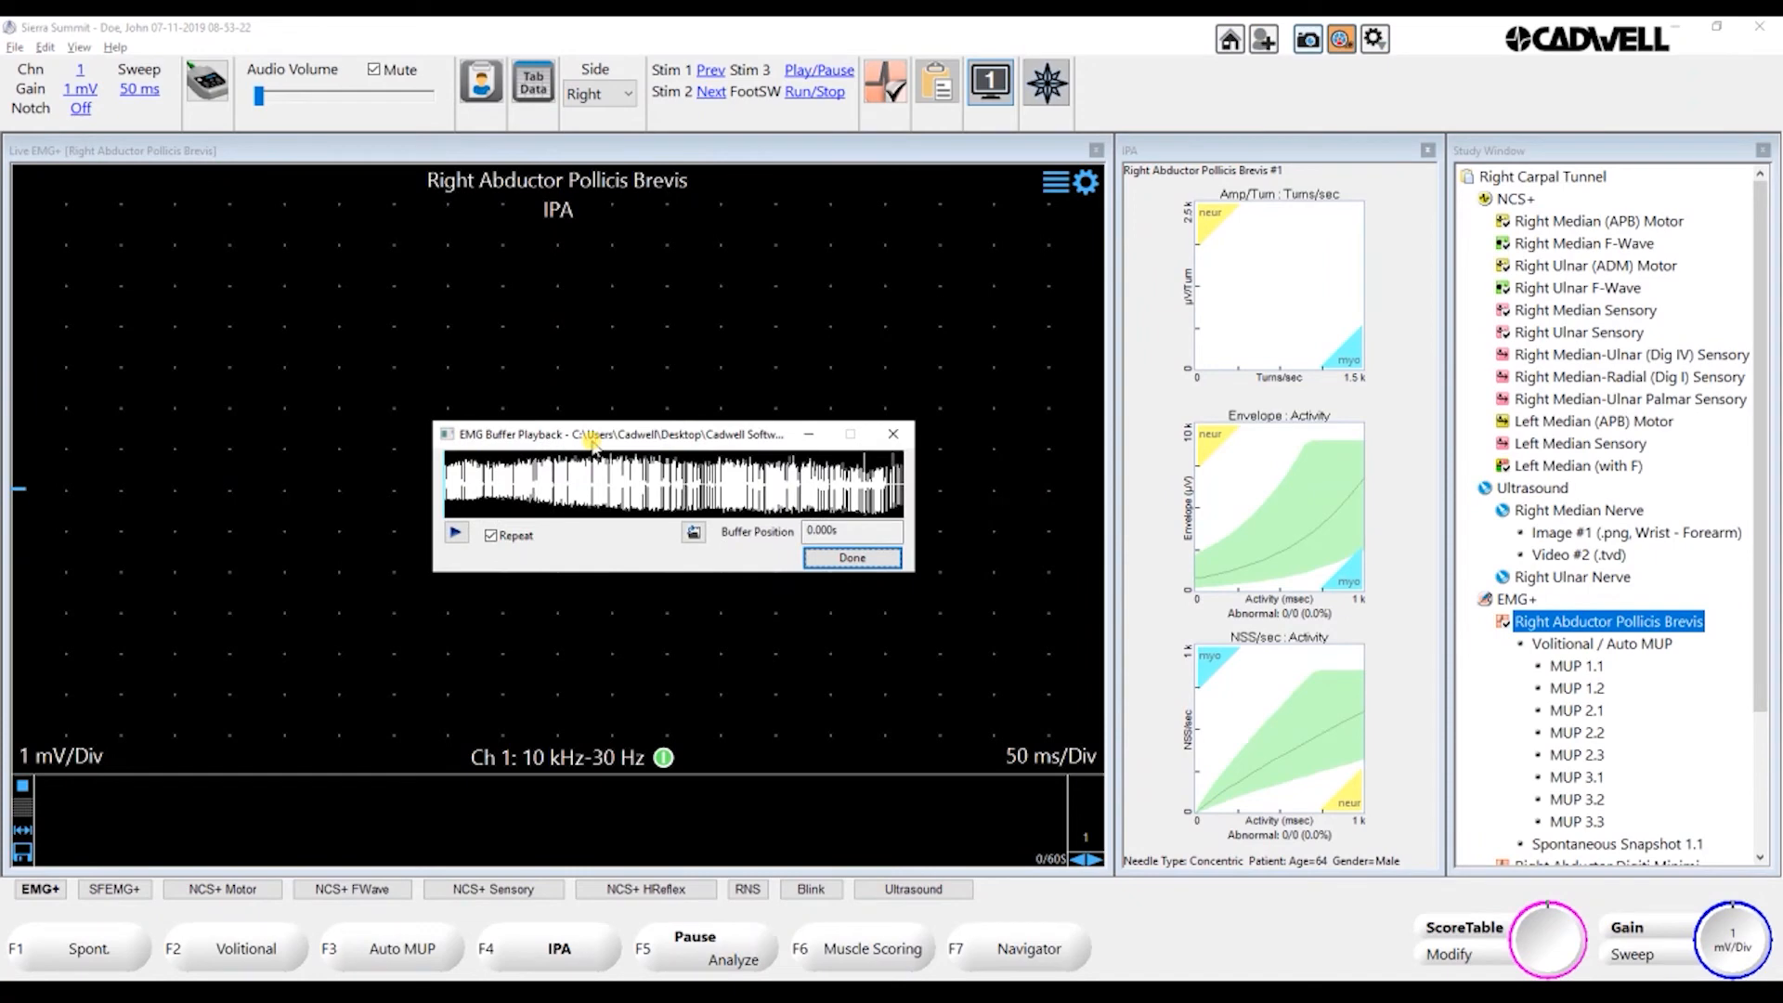
click(459, 535)
click(809, 434)
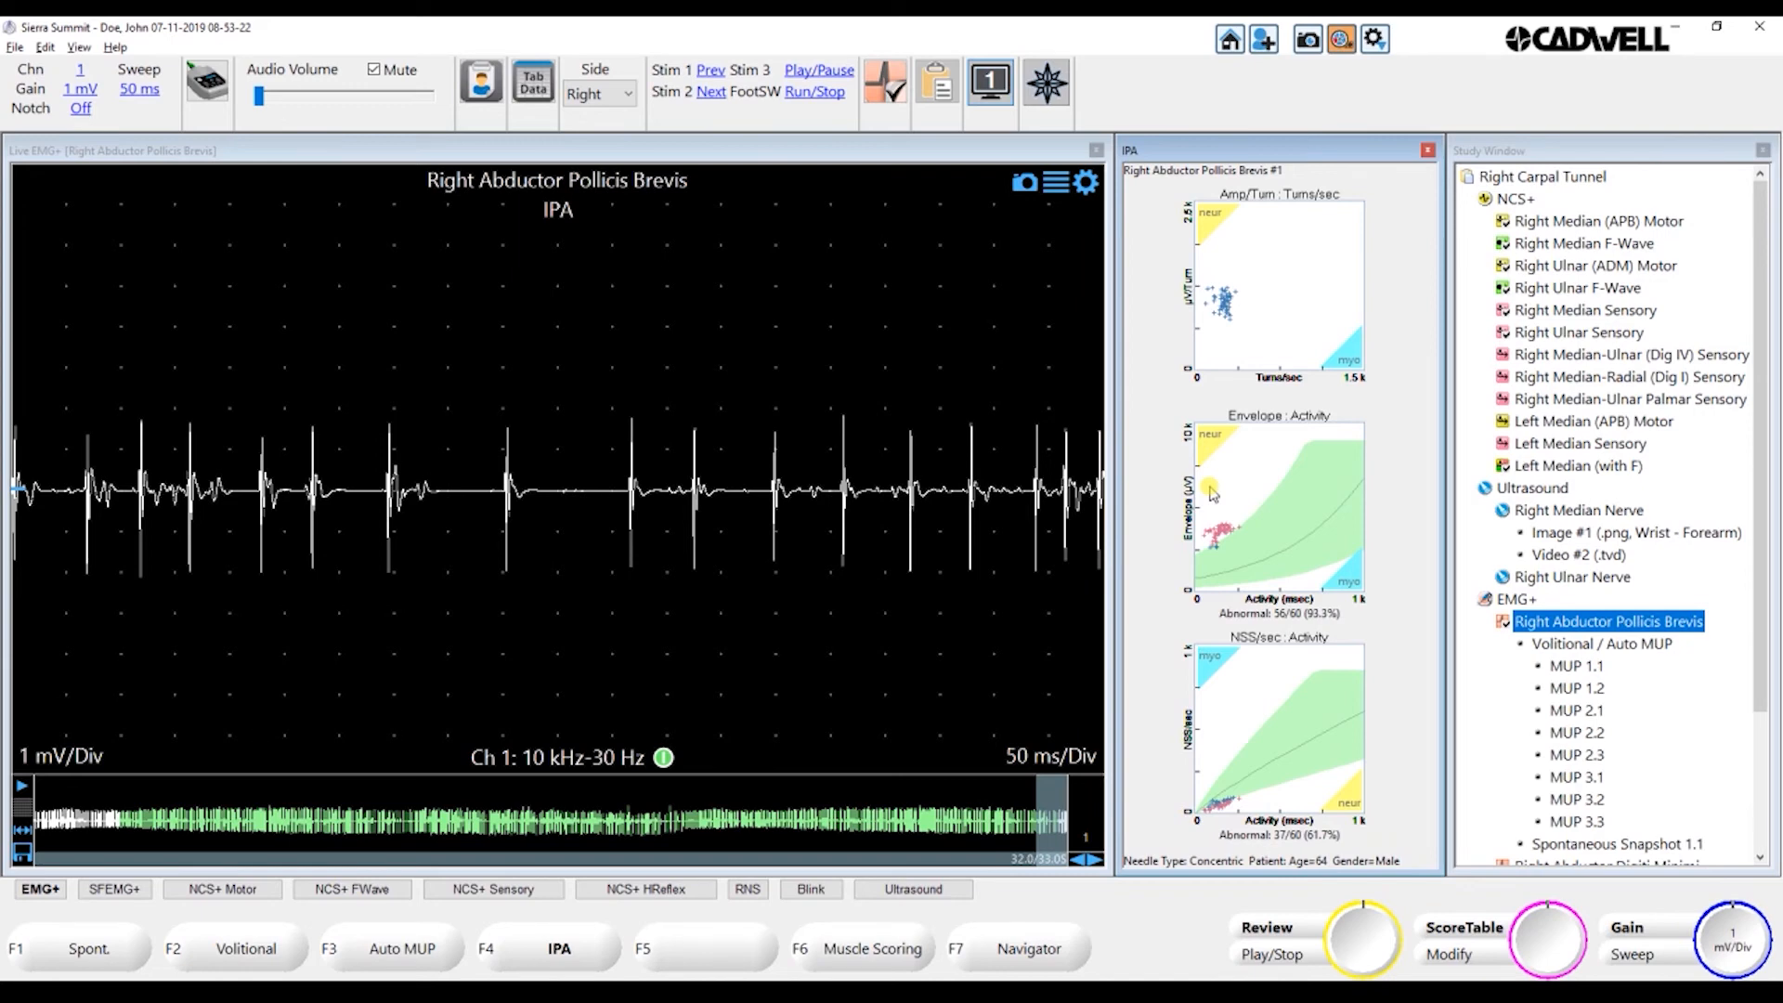
Switch to Spontaneous mode in screen layout 1 and set the gain to 500 µV
key(F1)
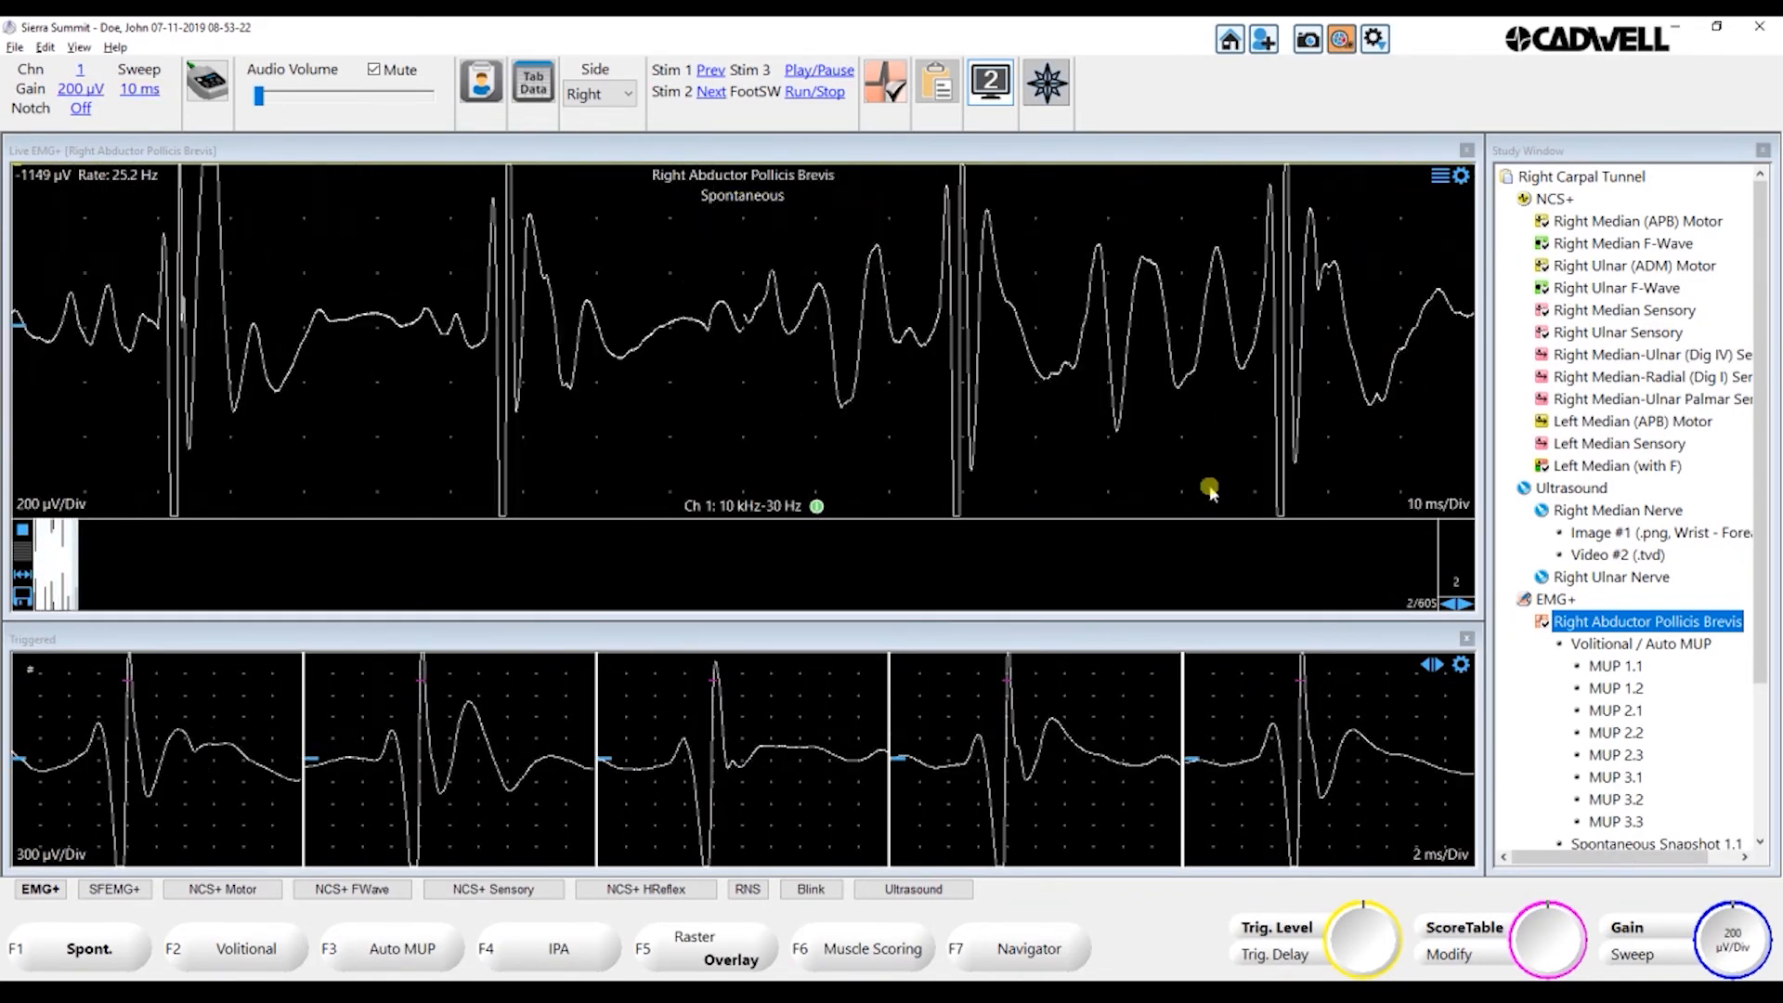
key(Down)
key(Down)
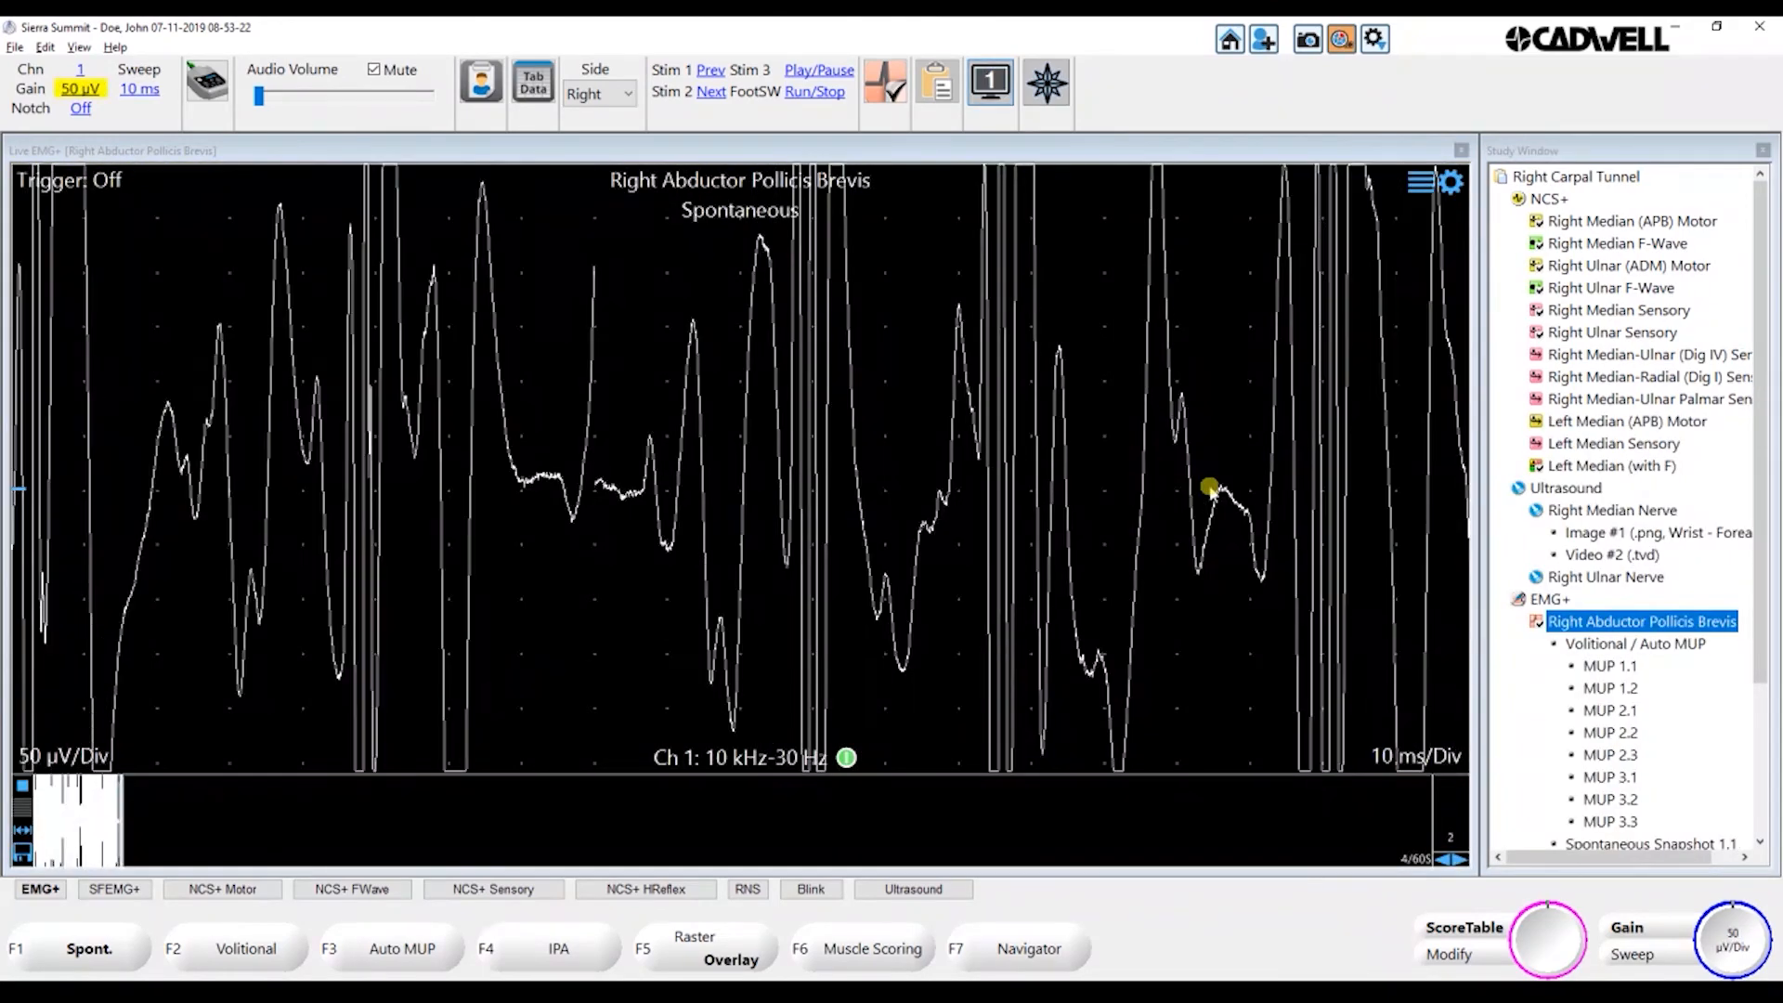
key(Up)
key(Up)
key(Up)
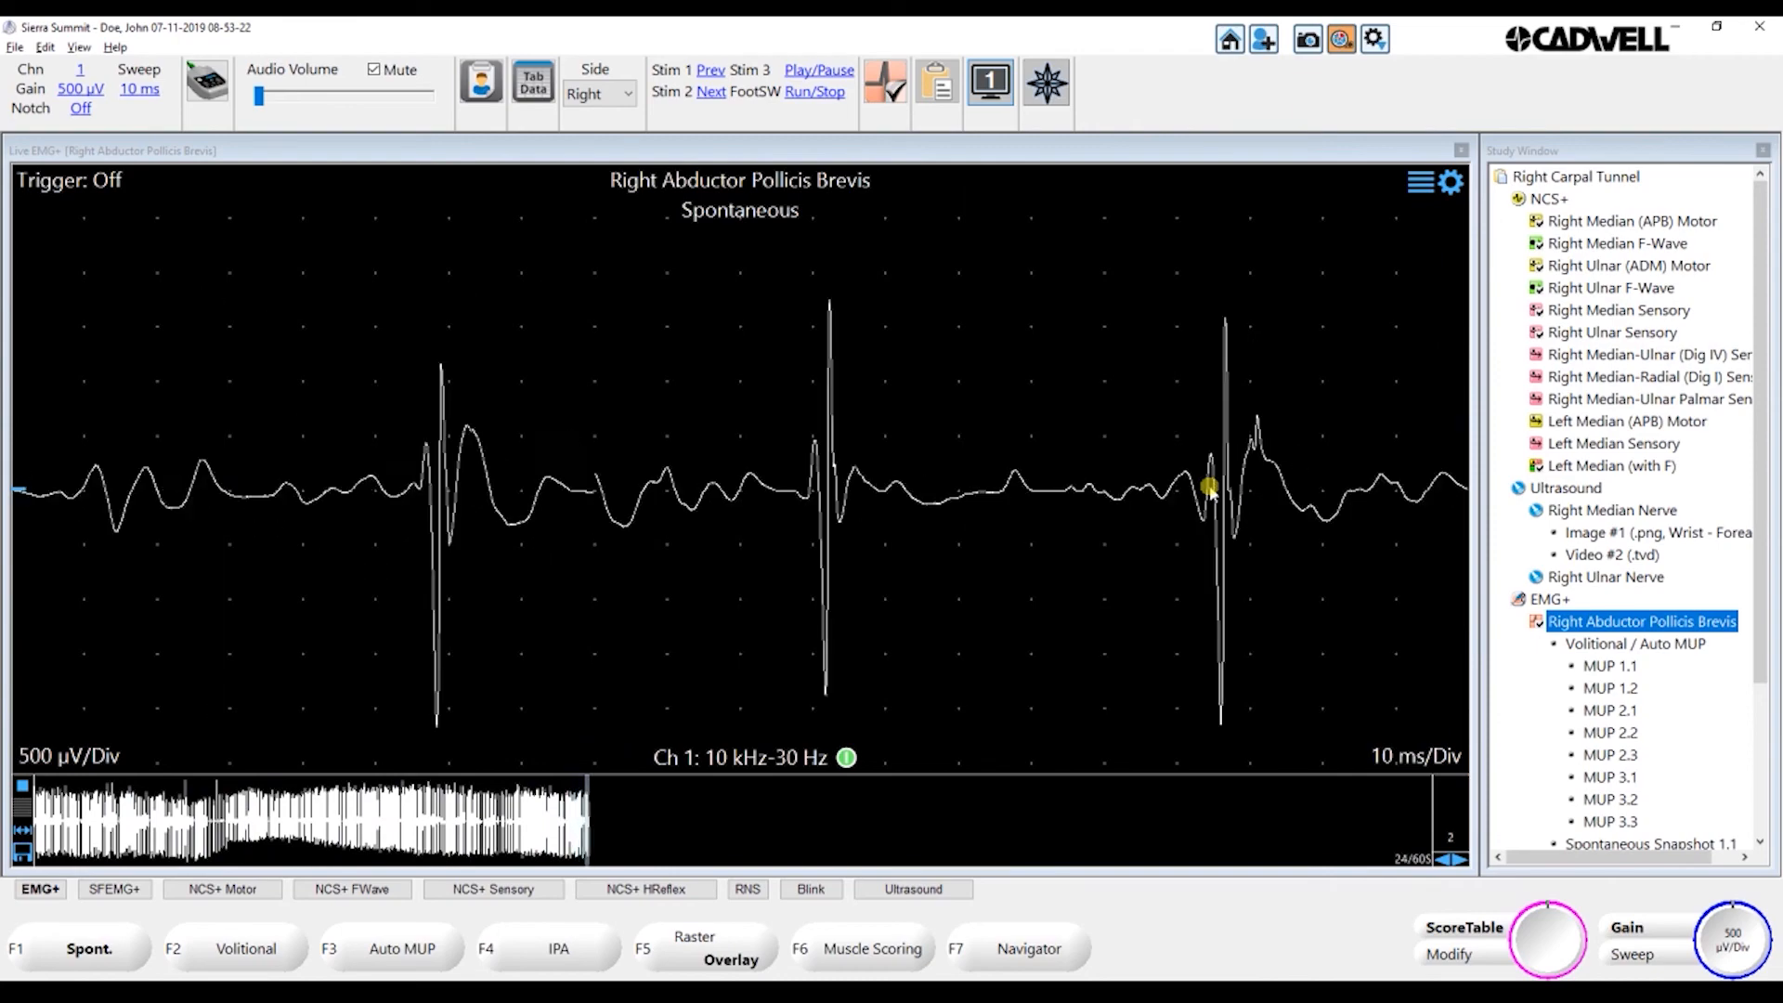
View the running signal in Volitional and Auto MUP modes, and return to Spontaneous mode to stop acquisition
key(F2)
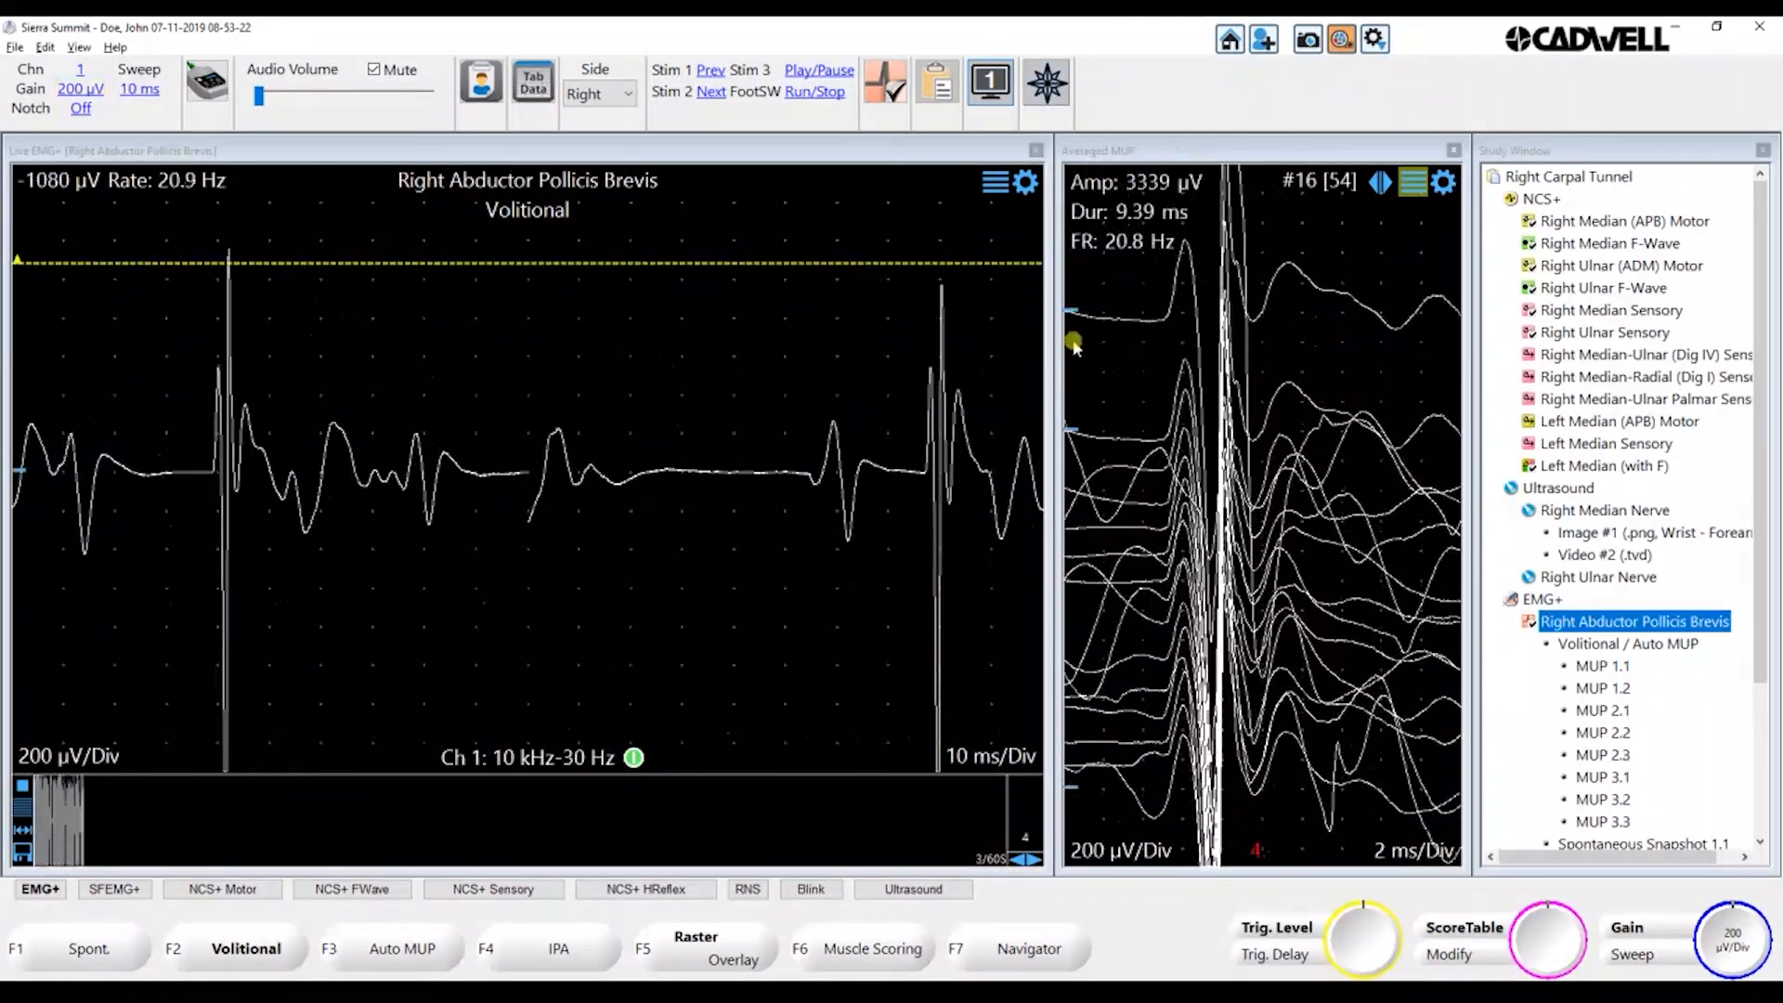
key(F3)
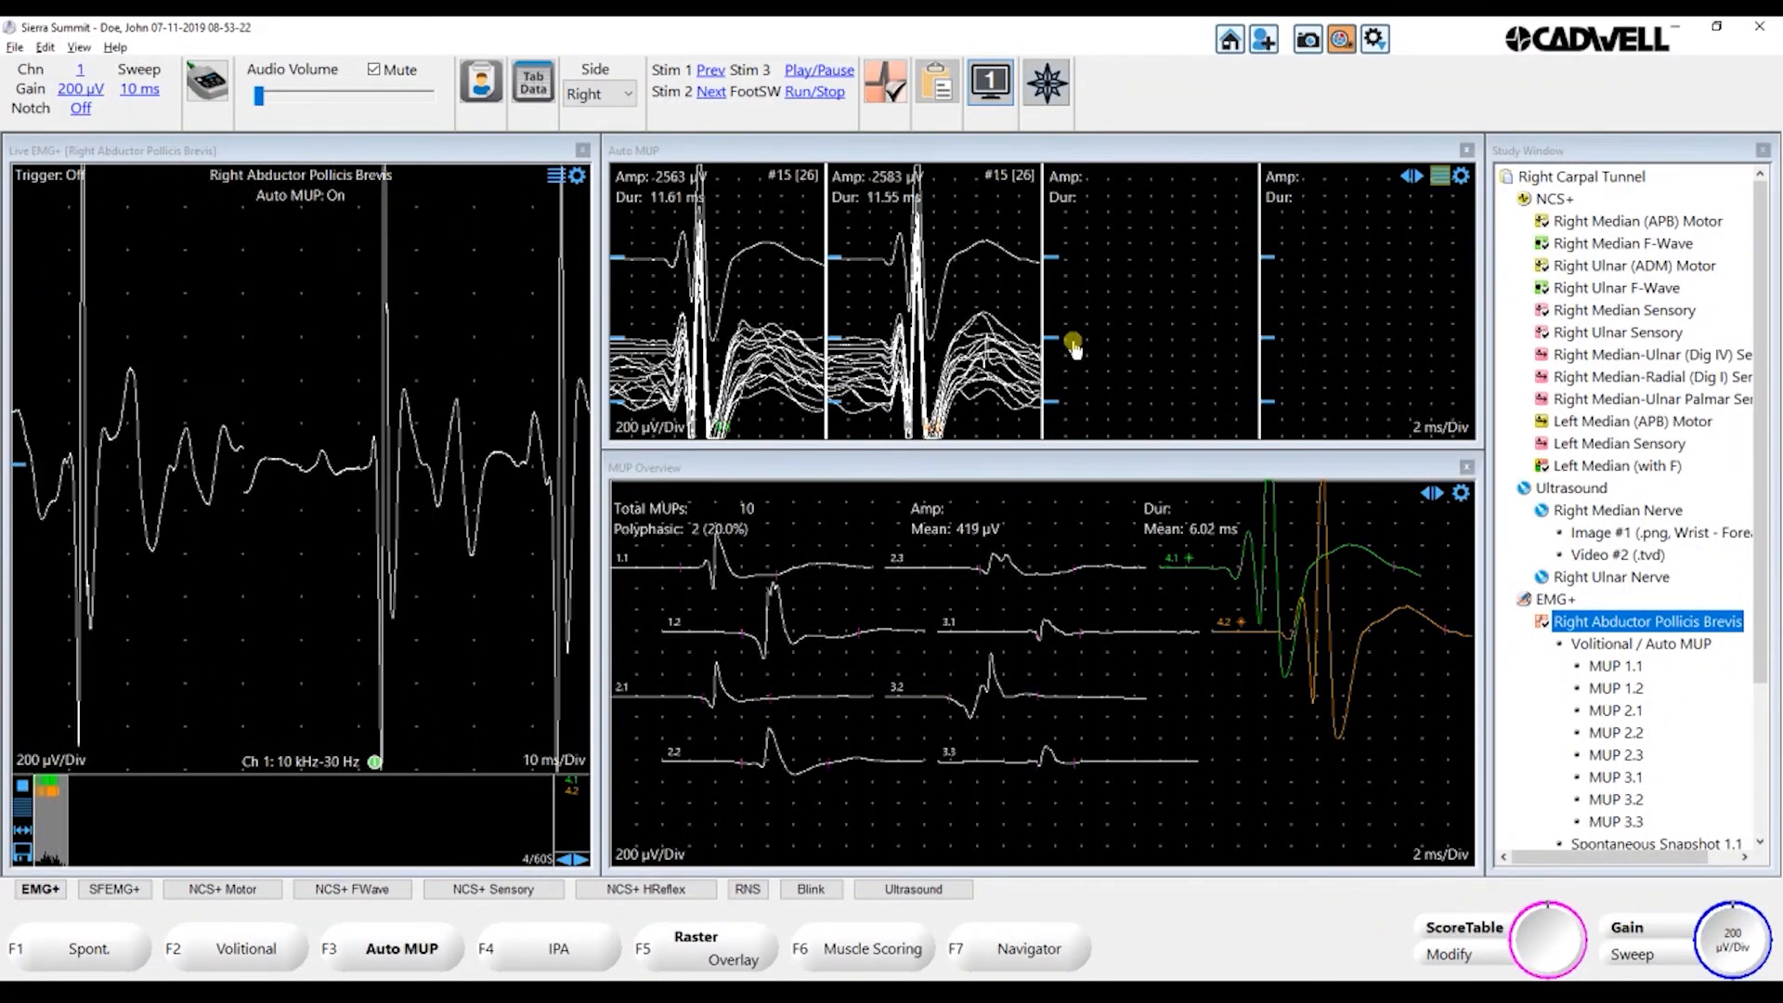
key(F1)
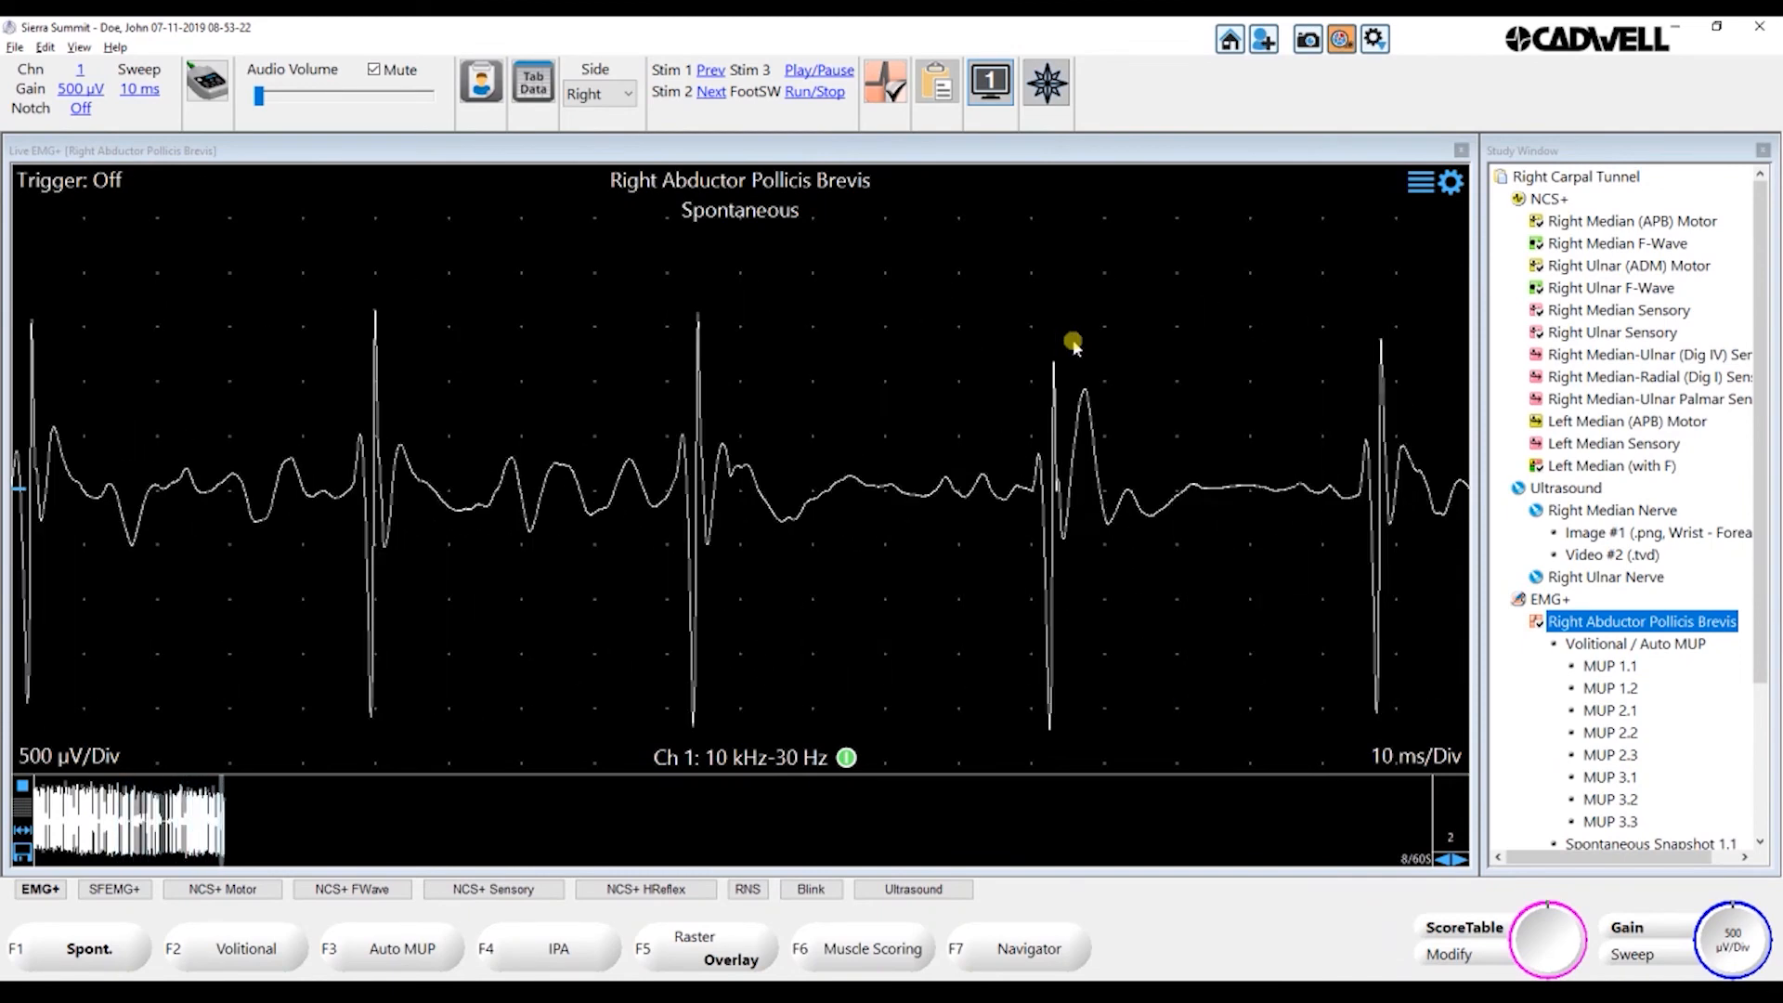
key(space)
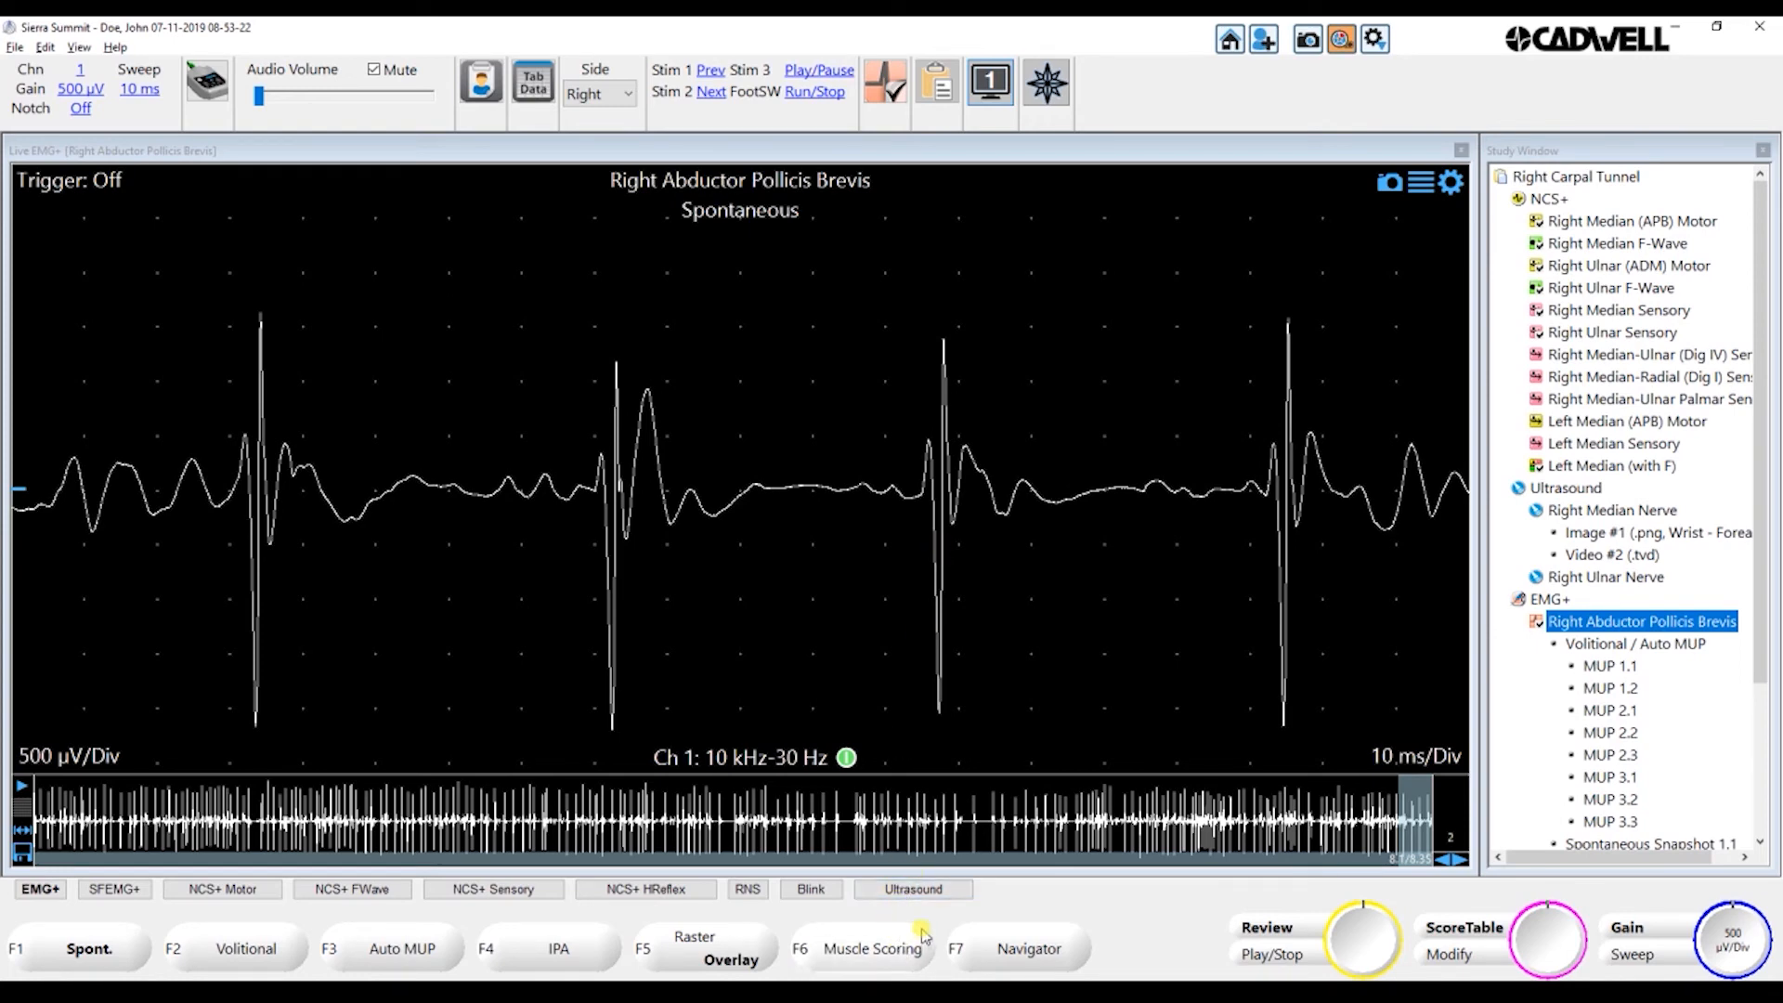
Score the Right Abductor Pollicis Brevis with Amp Incr, Recrt Reduced and Fibs 2+ in the Muscle Scoring Table
click(873, 948)
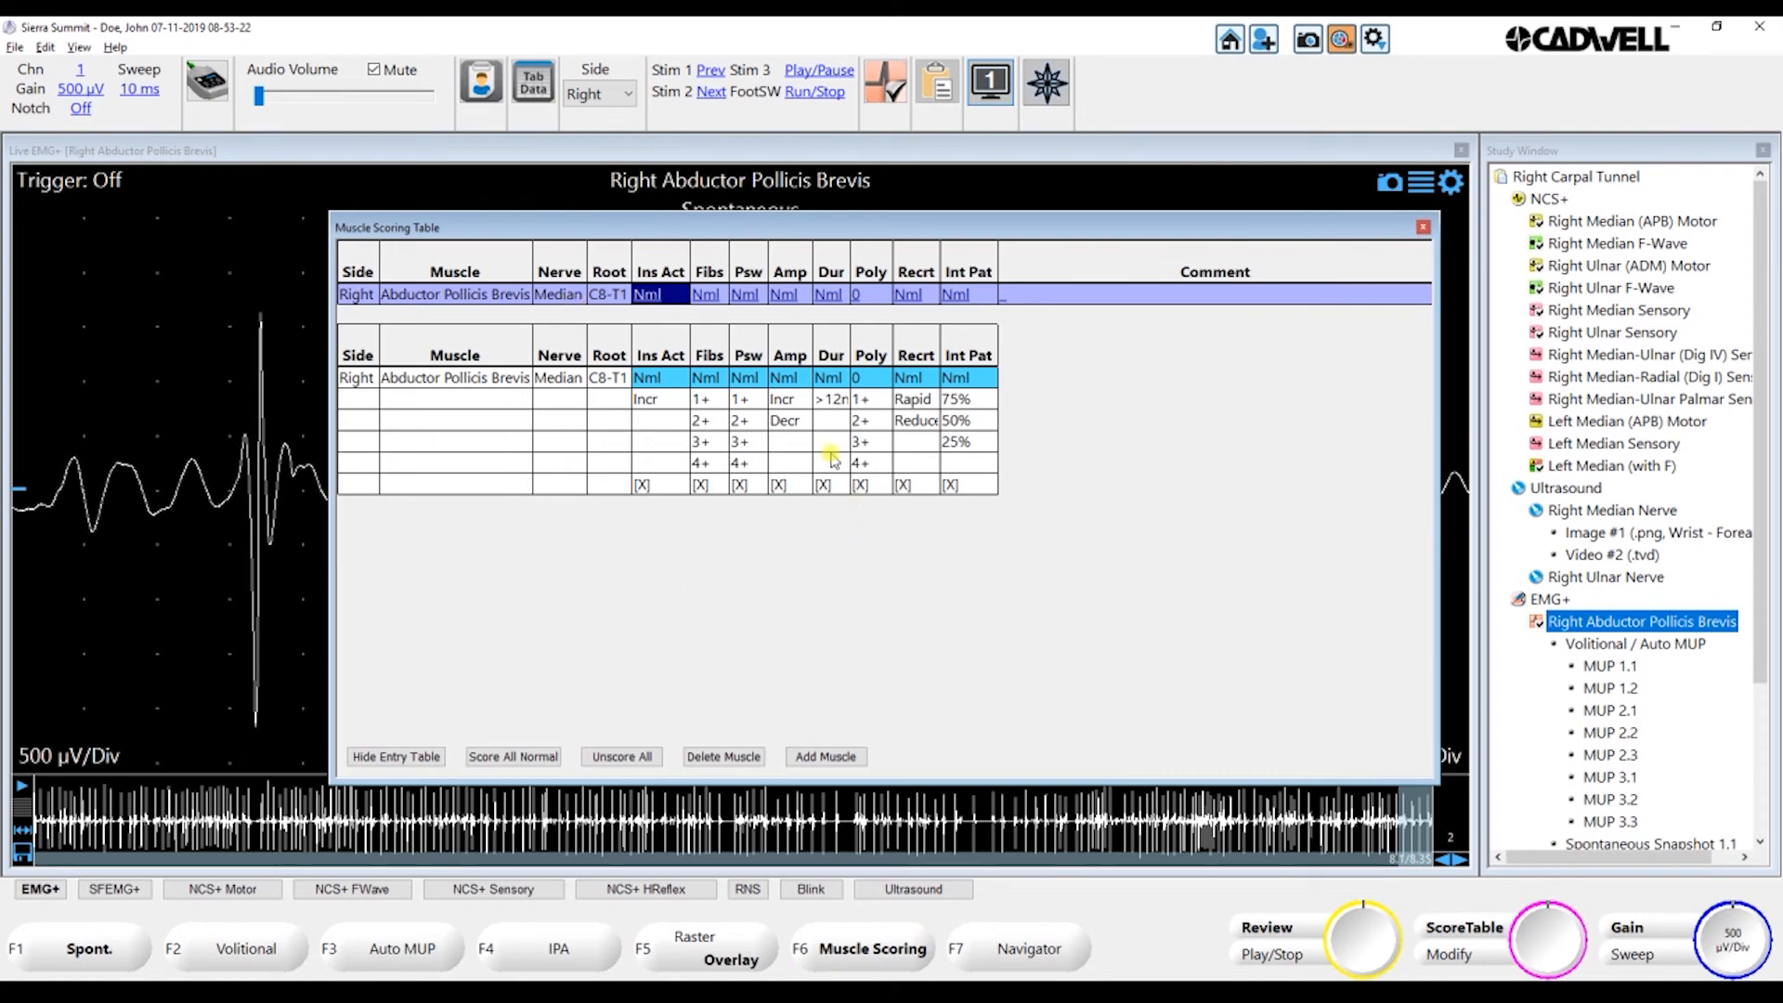
click(785, 399)
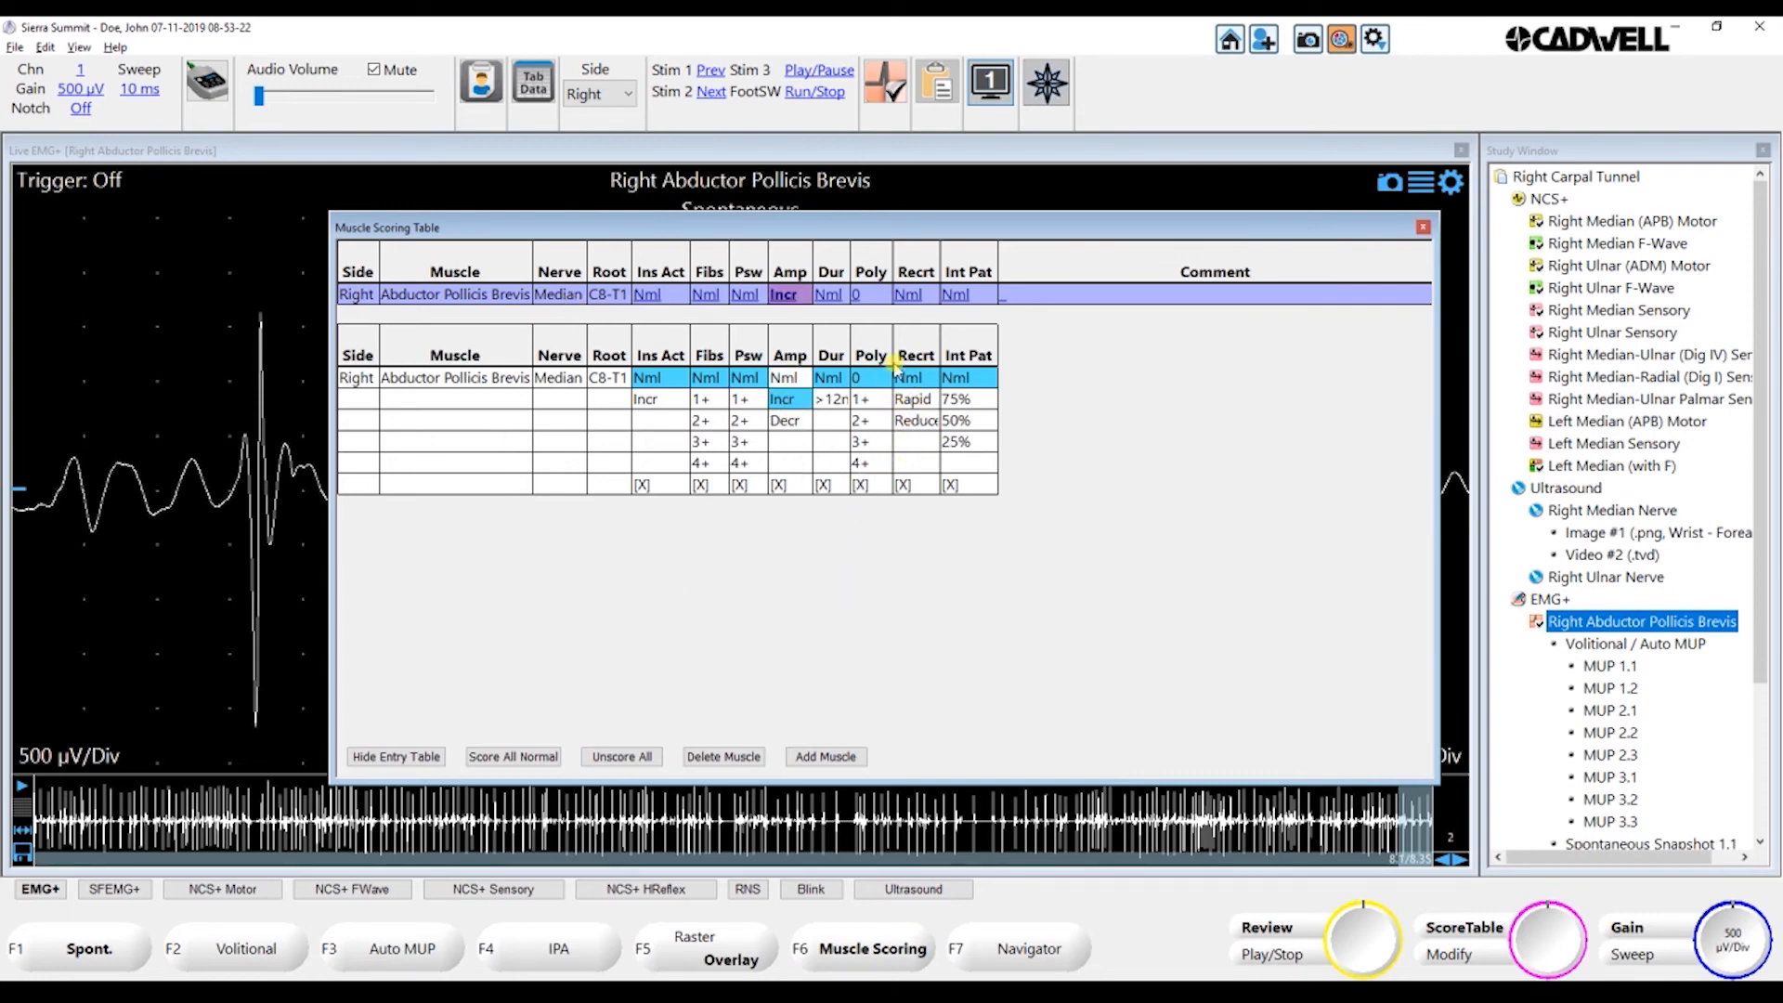
click(909, 420)
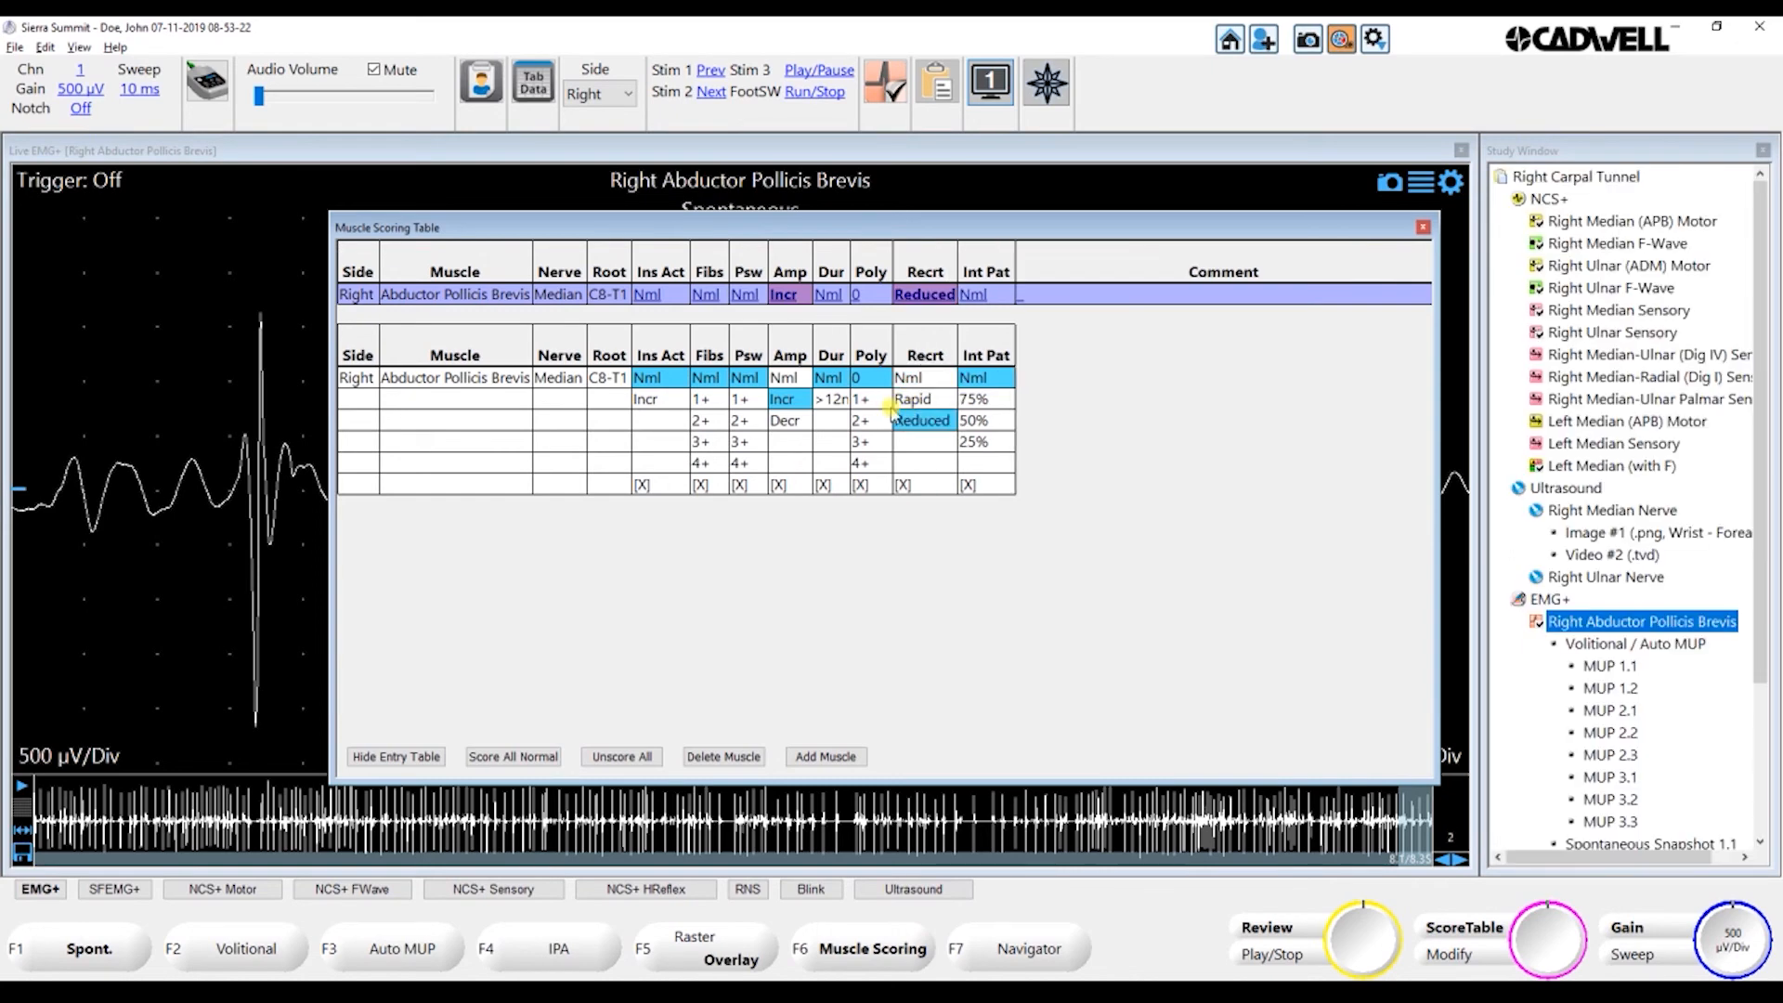
click(702, 421)
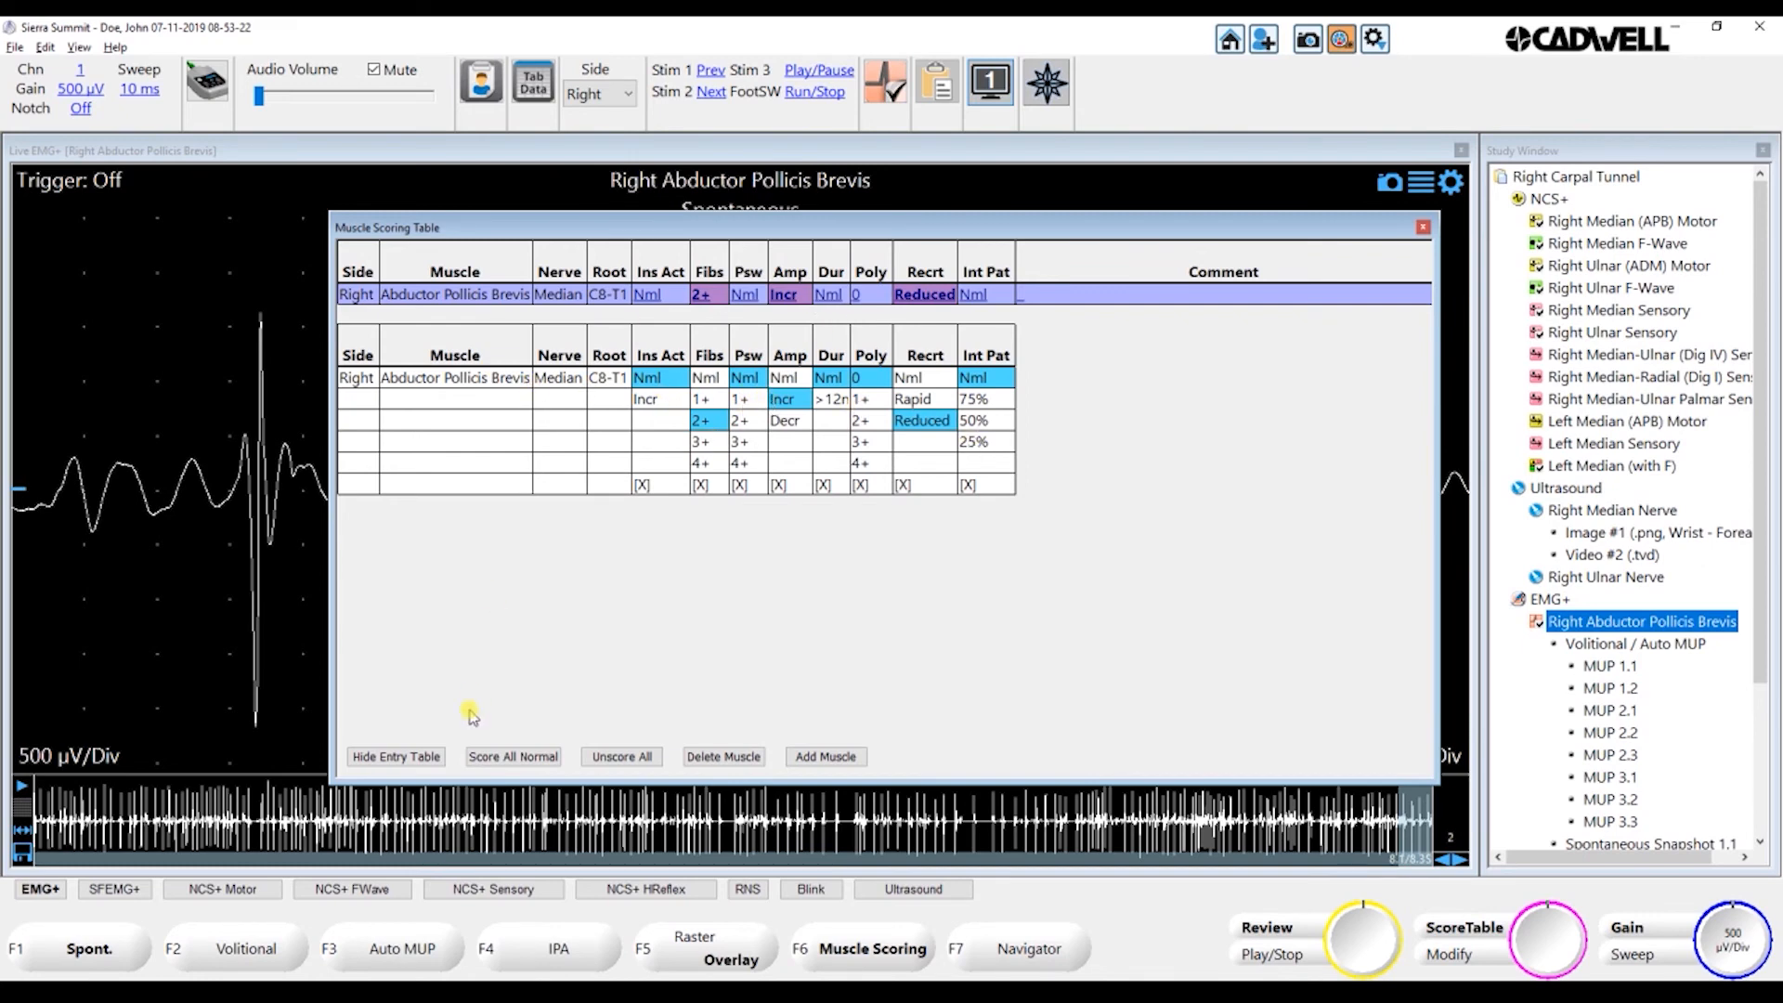
Set Psw to 2+ for the Right Abductor Pollicis Brevis with the entry table hidden, and show the entry table again
click(391, 758)
click(751, 294)
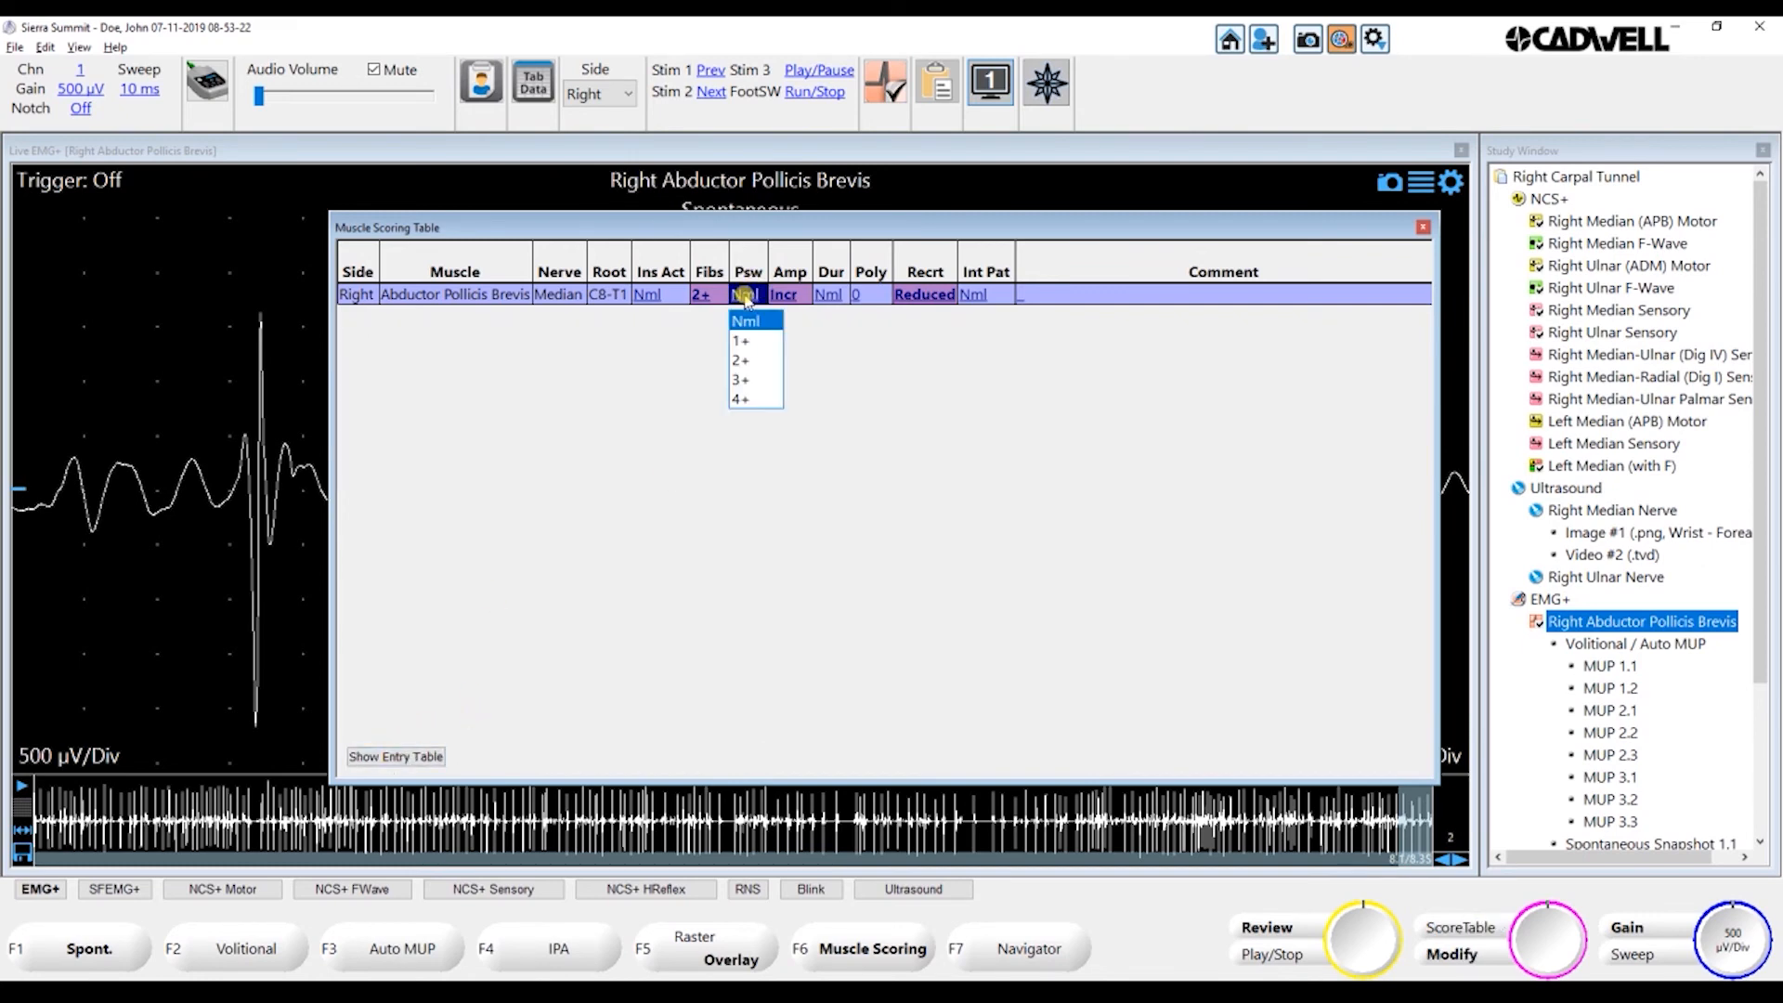
click(741, 358)
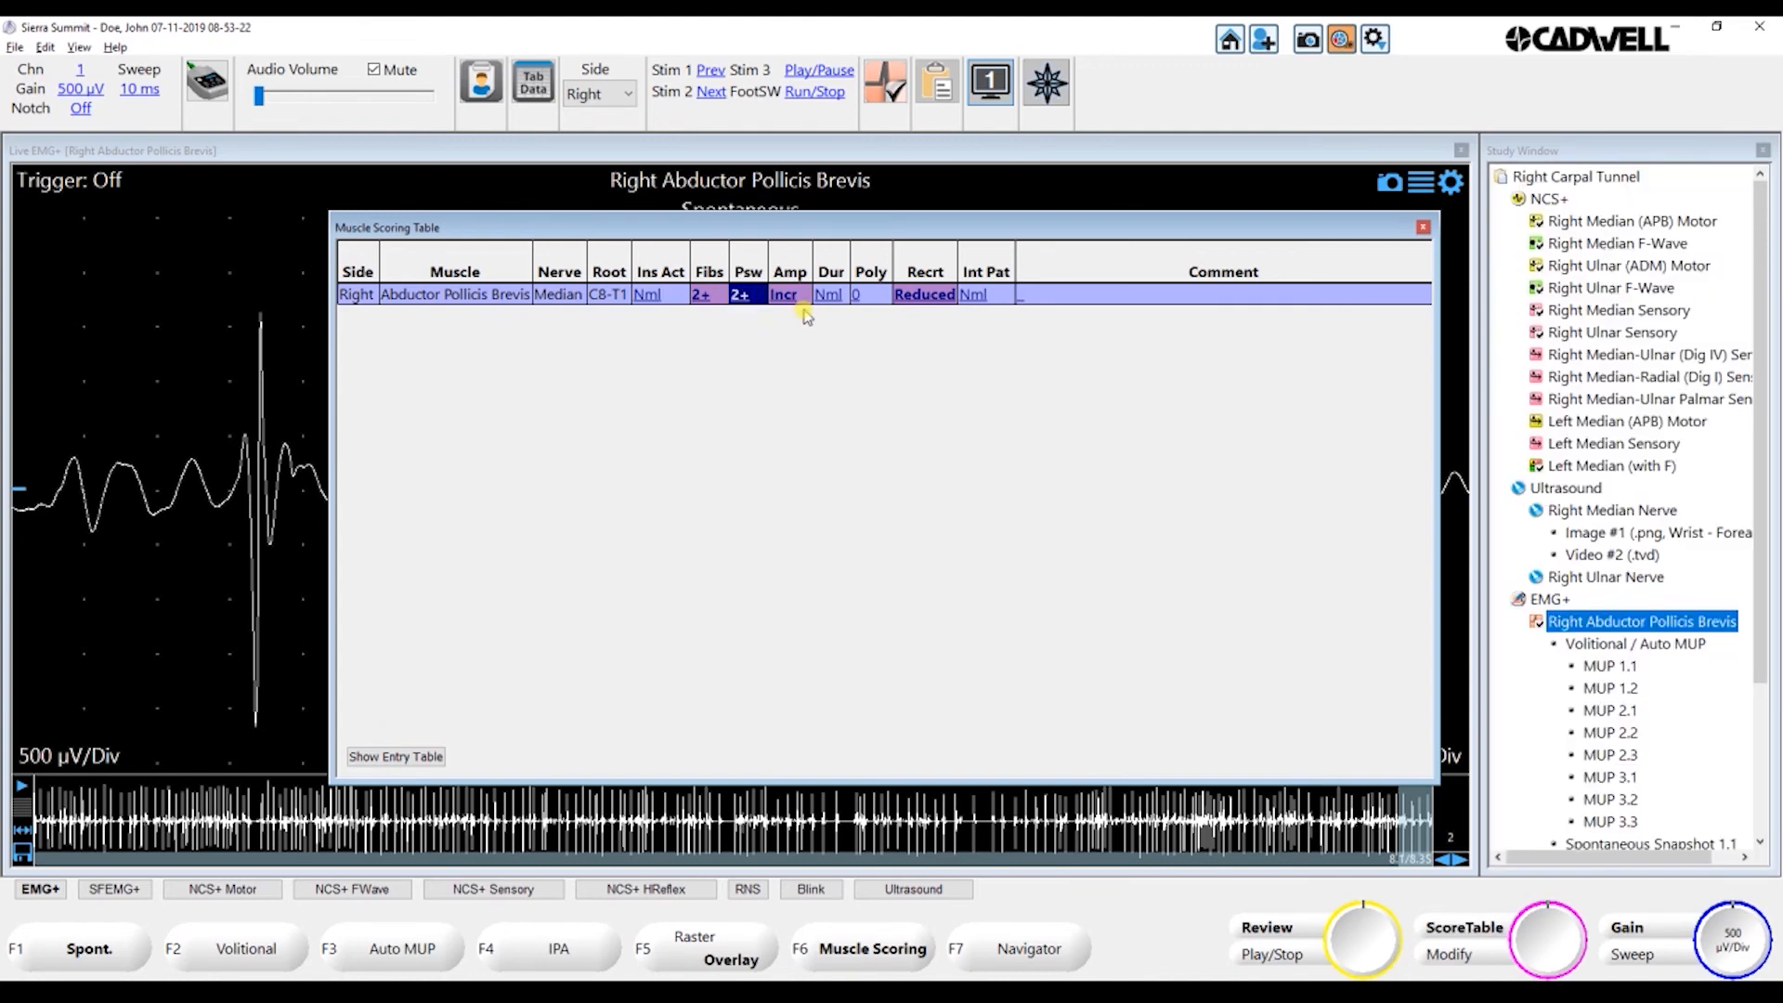
click(416, 757)
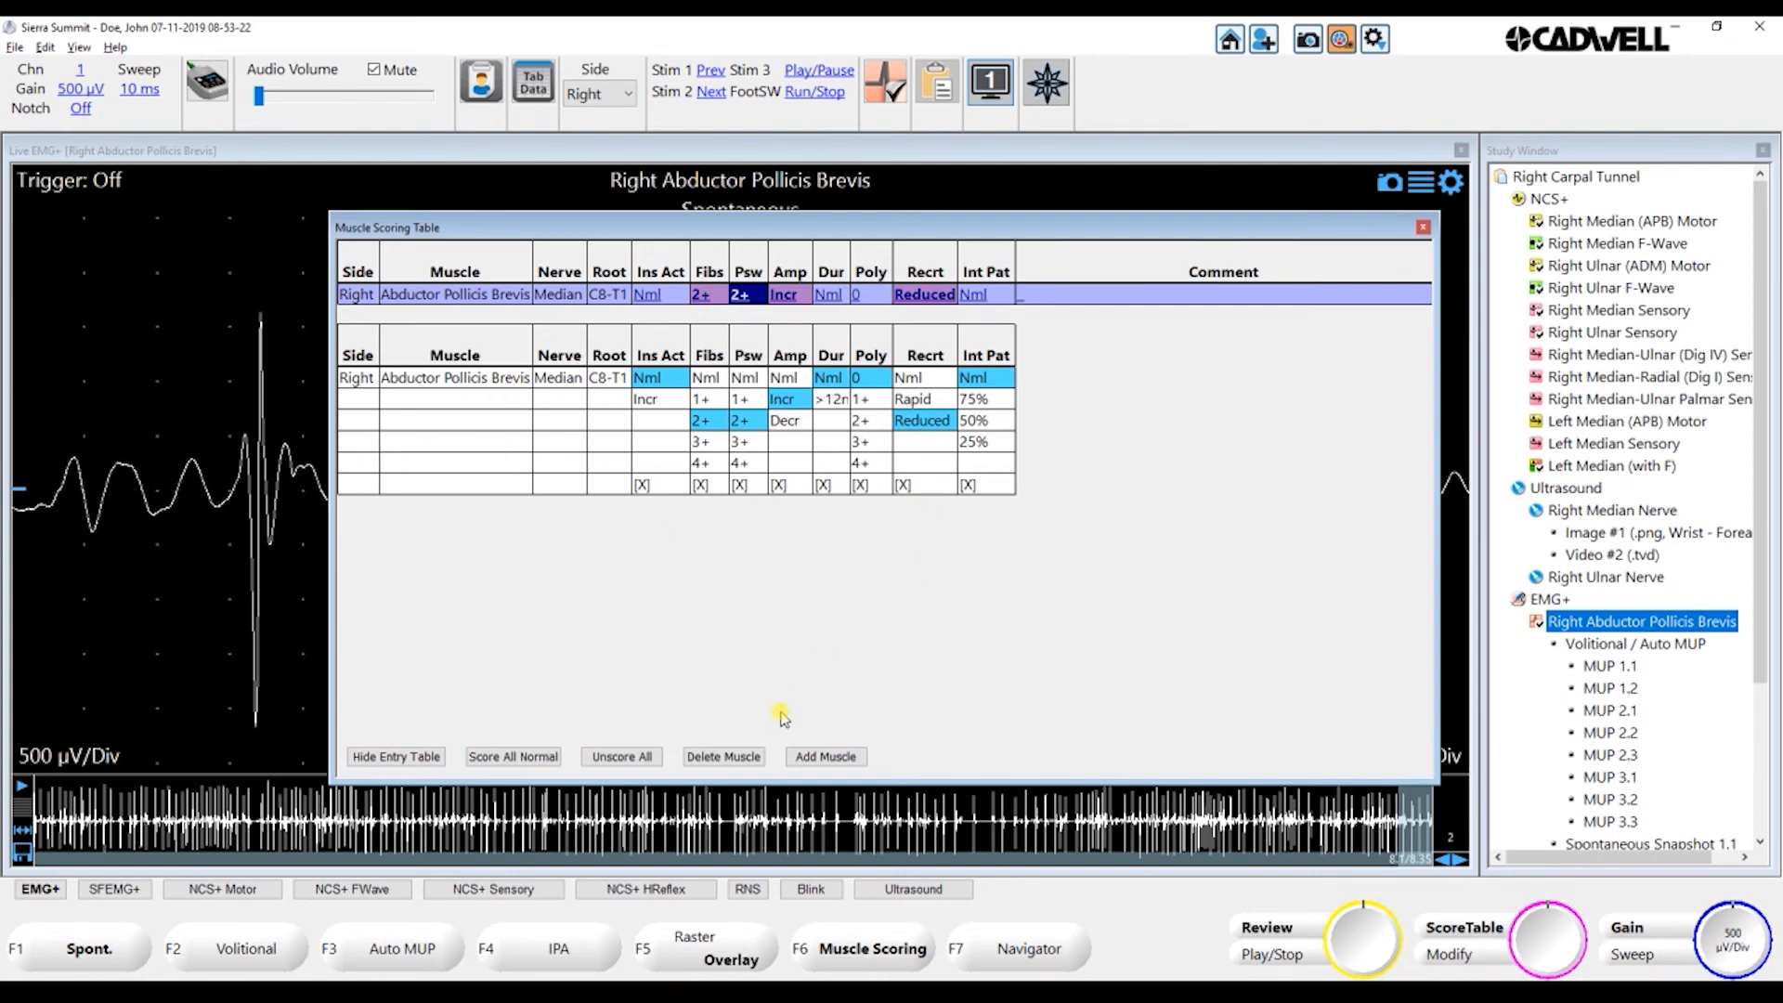
Add the right Abductor Pollicis Longus, Biceps Femoris and C4 Paraspinal muscles to the Muscle Scoring Table
click(825, 758)
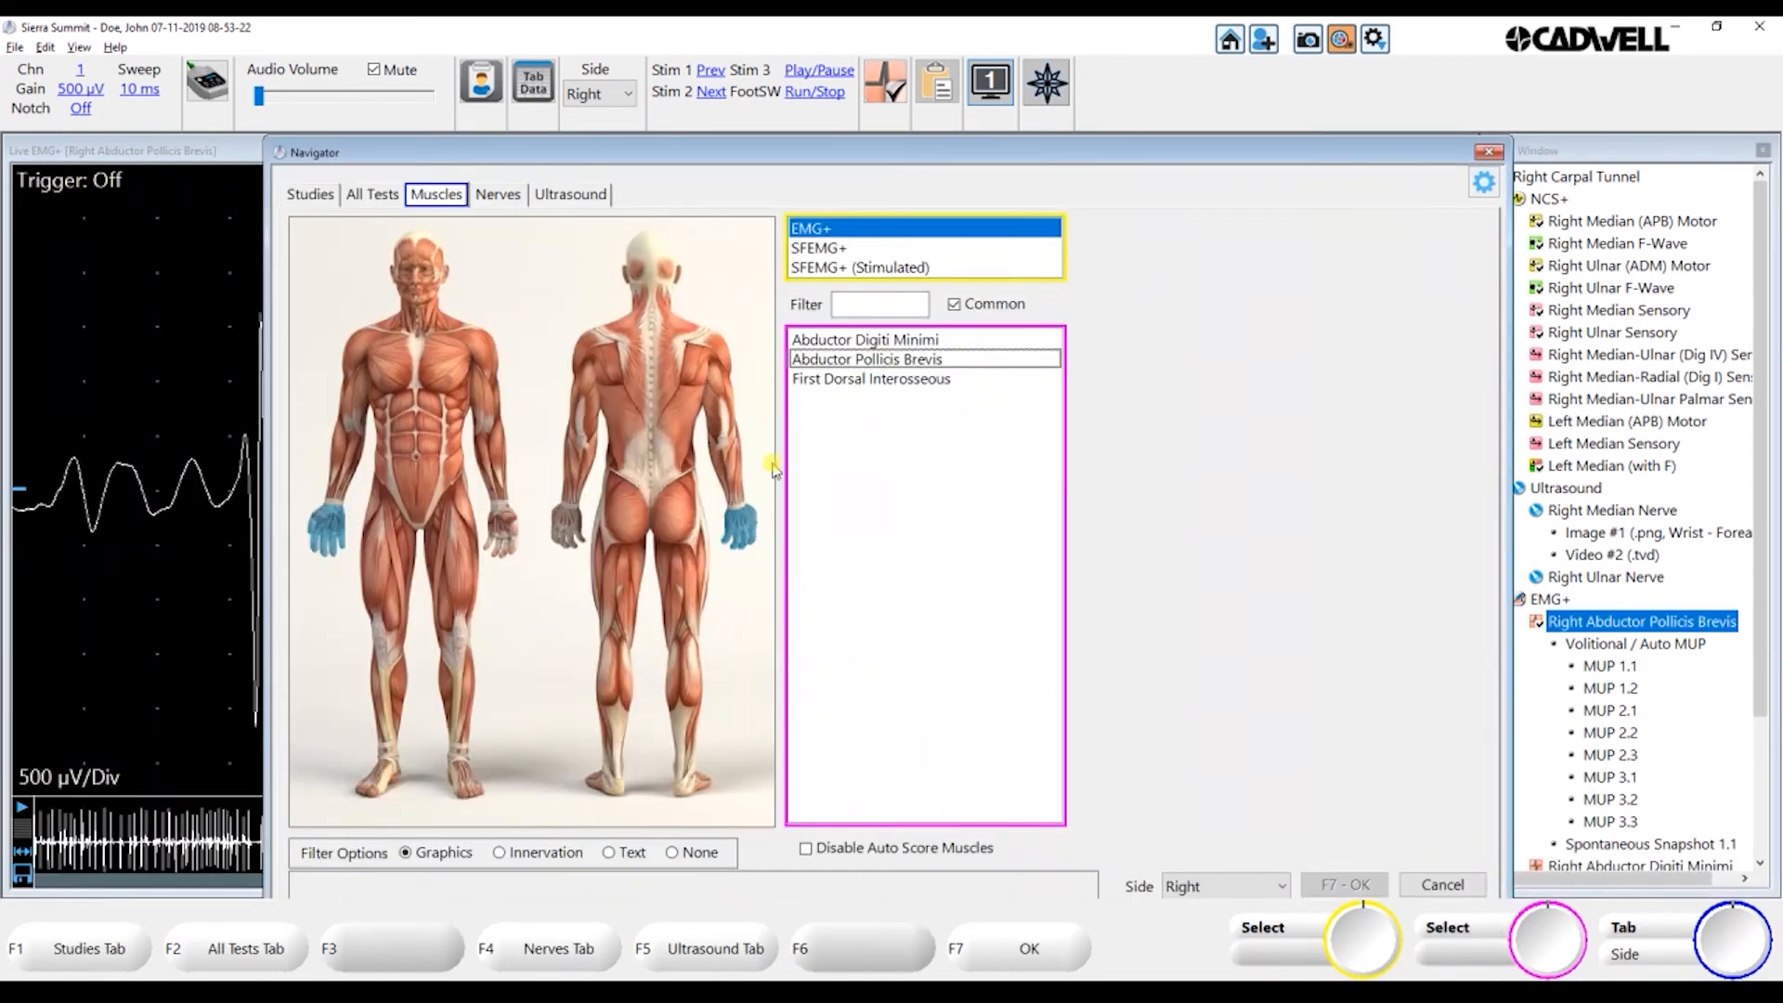
click(855, 418)
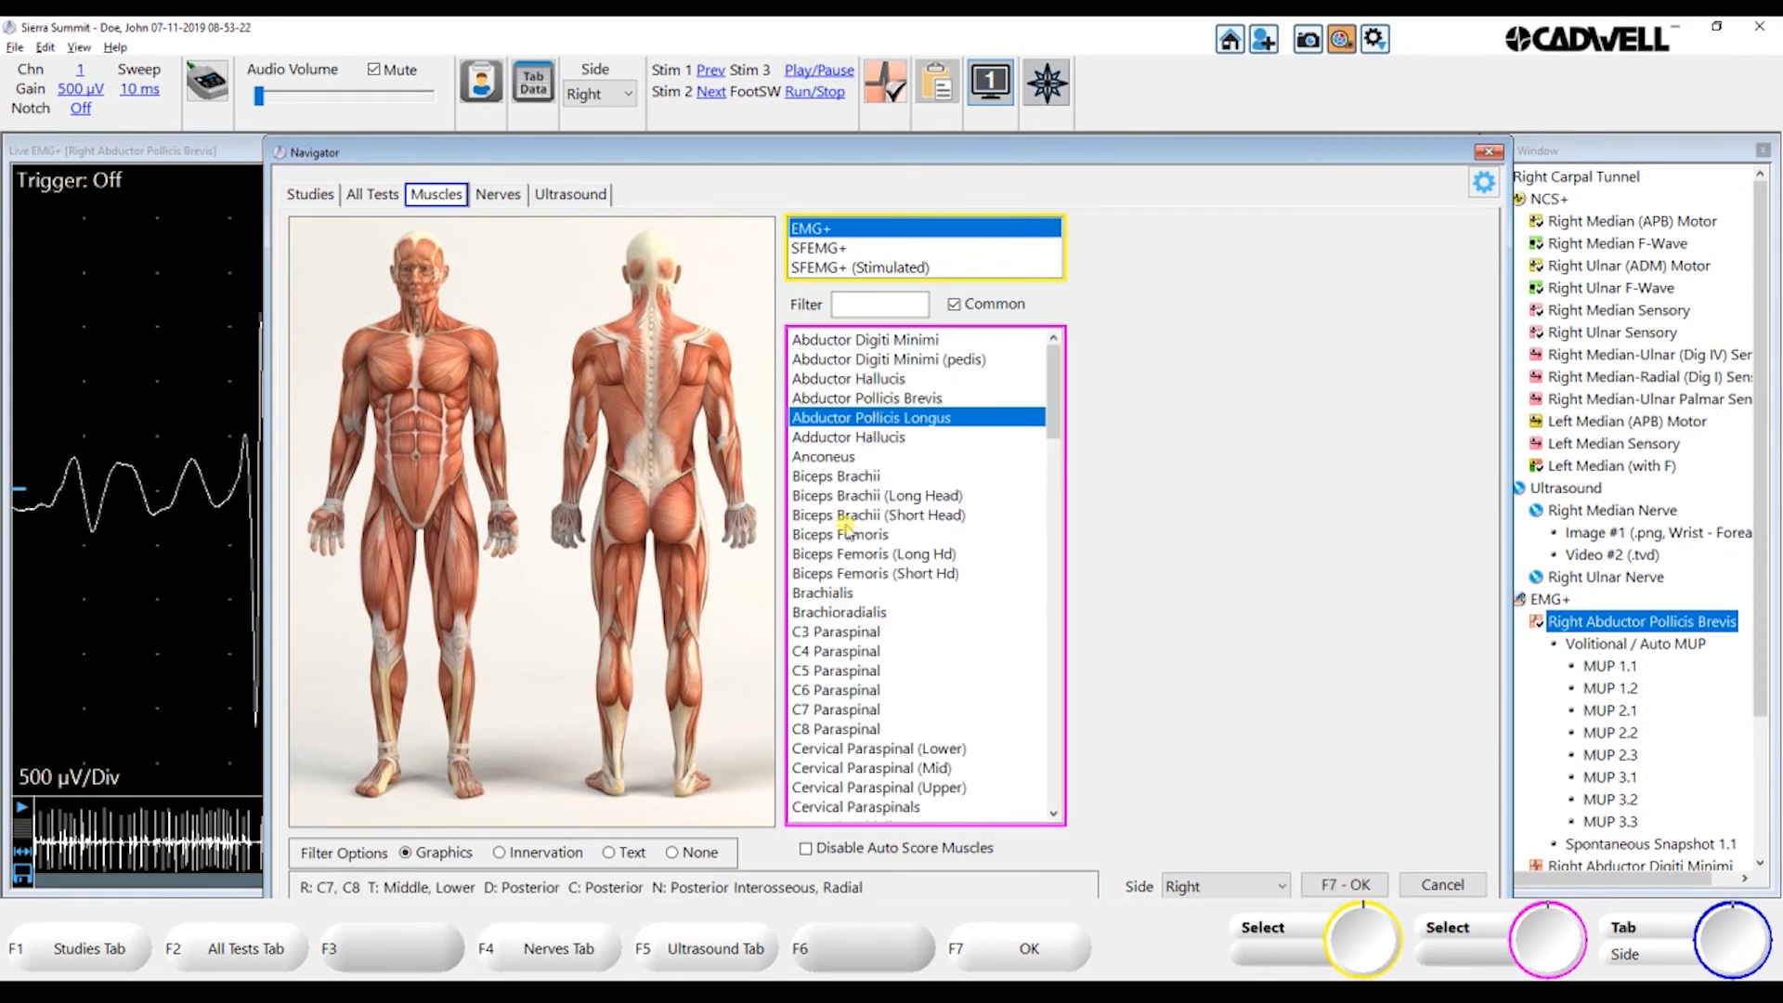
click(840, 534)
click(836, 650)
click(1345, 885)
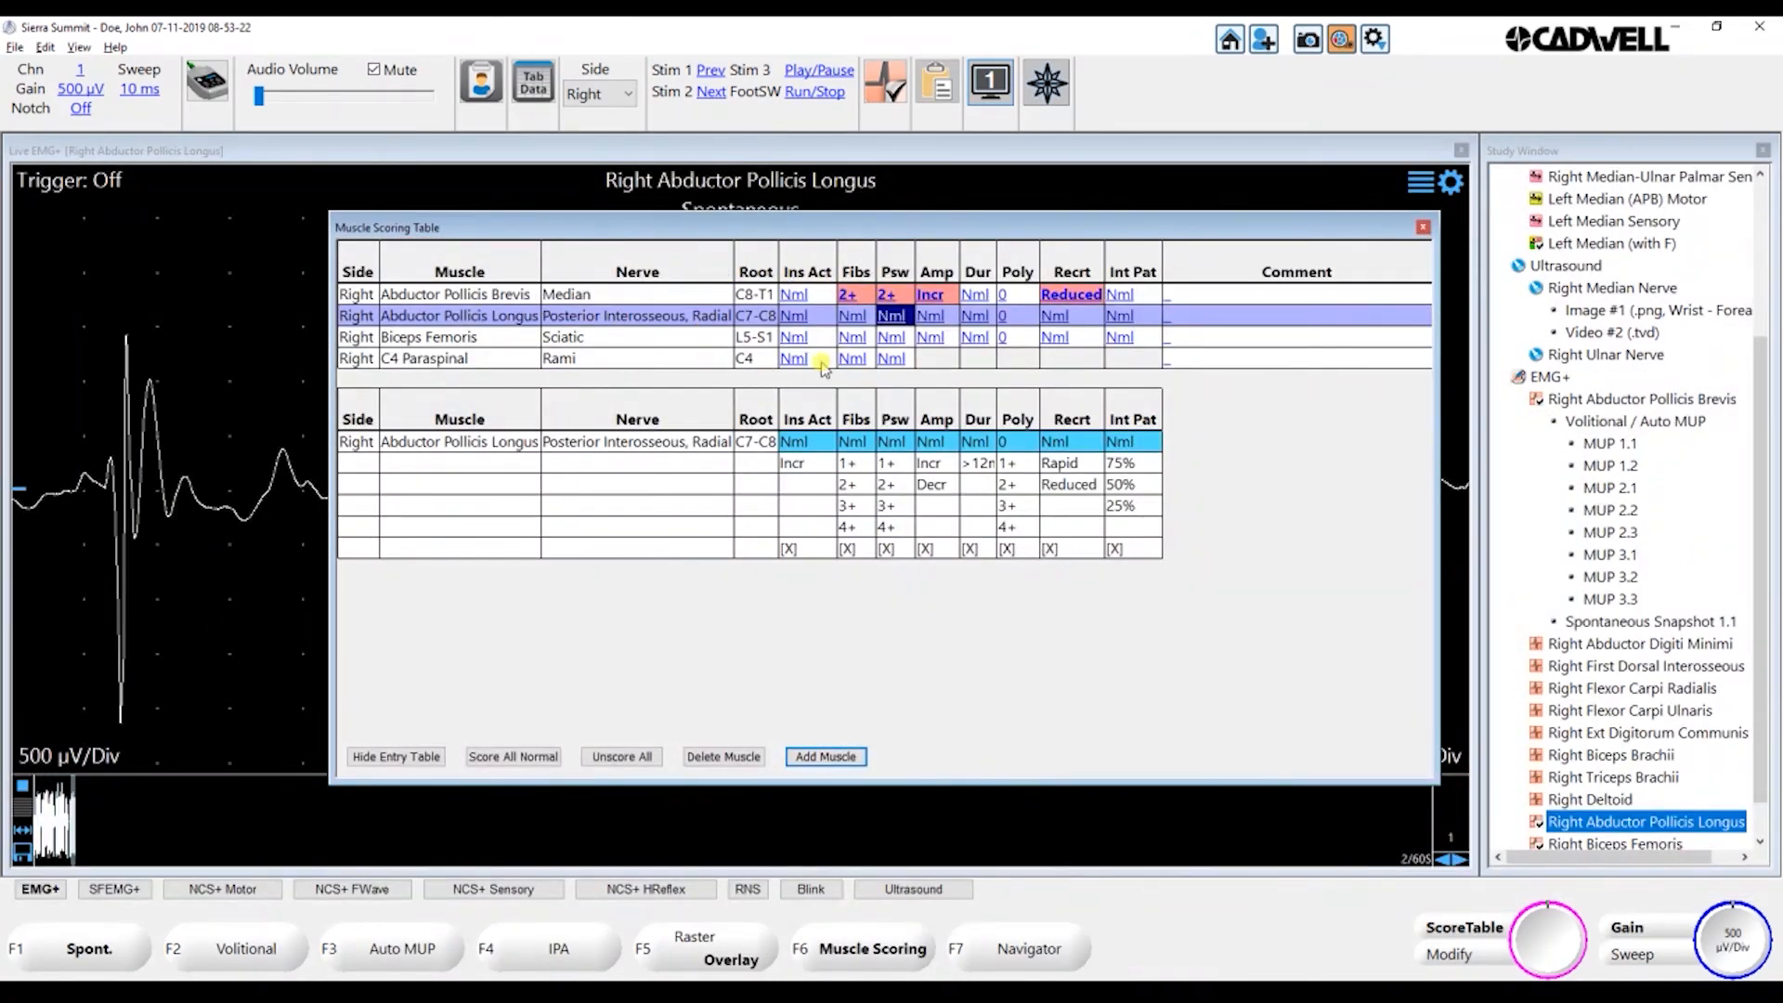
Score the right Abductor Pollicis Longus with Fibs 2+ and Amp Decr, and the right Biceps Femoris with Fibs 4+ and Amp Decr
click(847, 484)
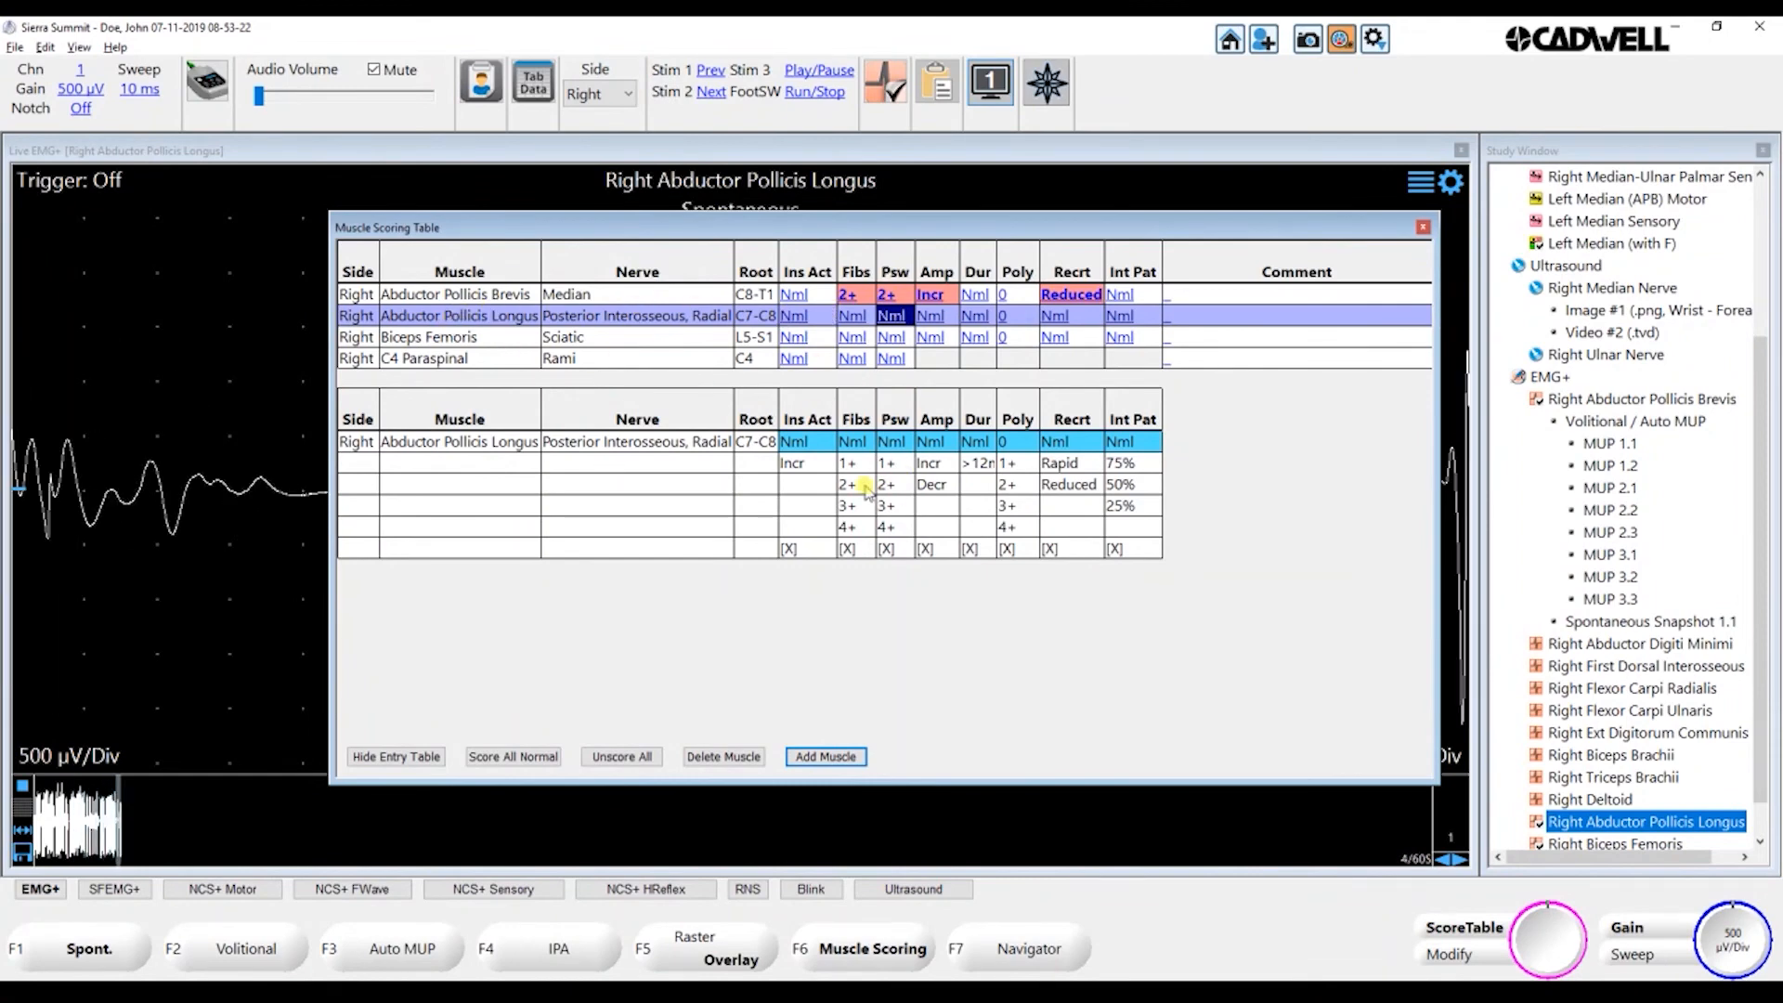
click(932, 484)
click(624, 338)
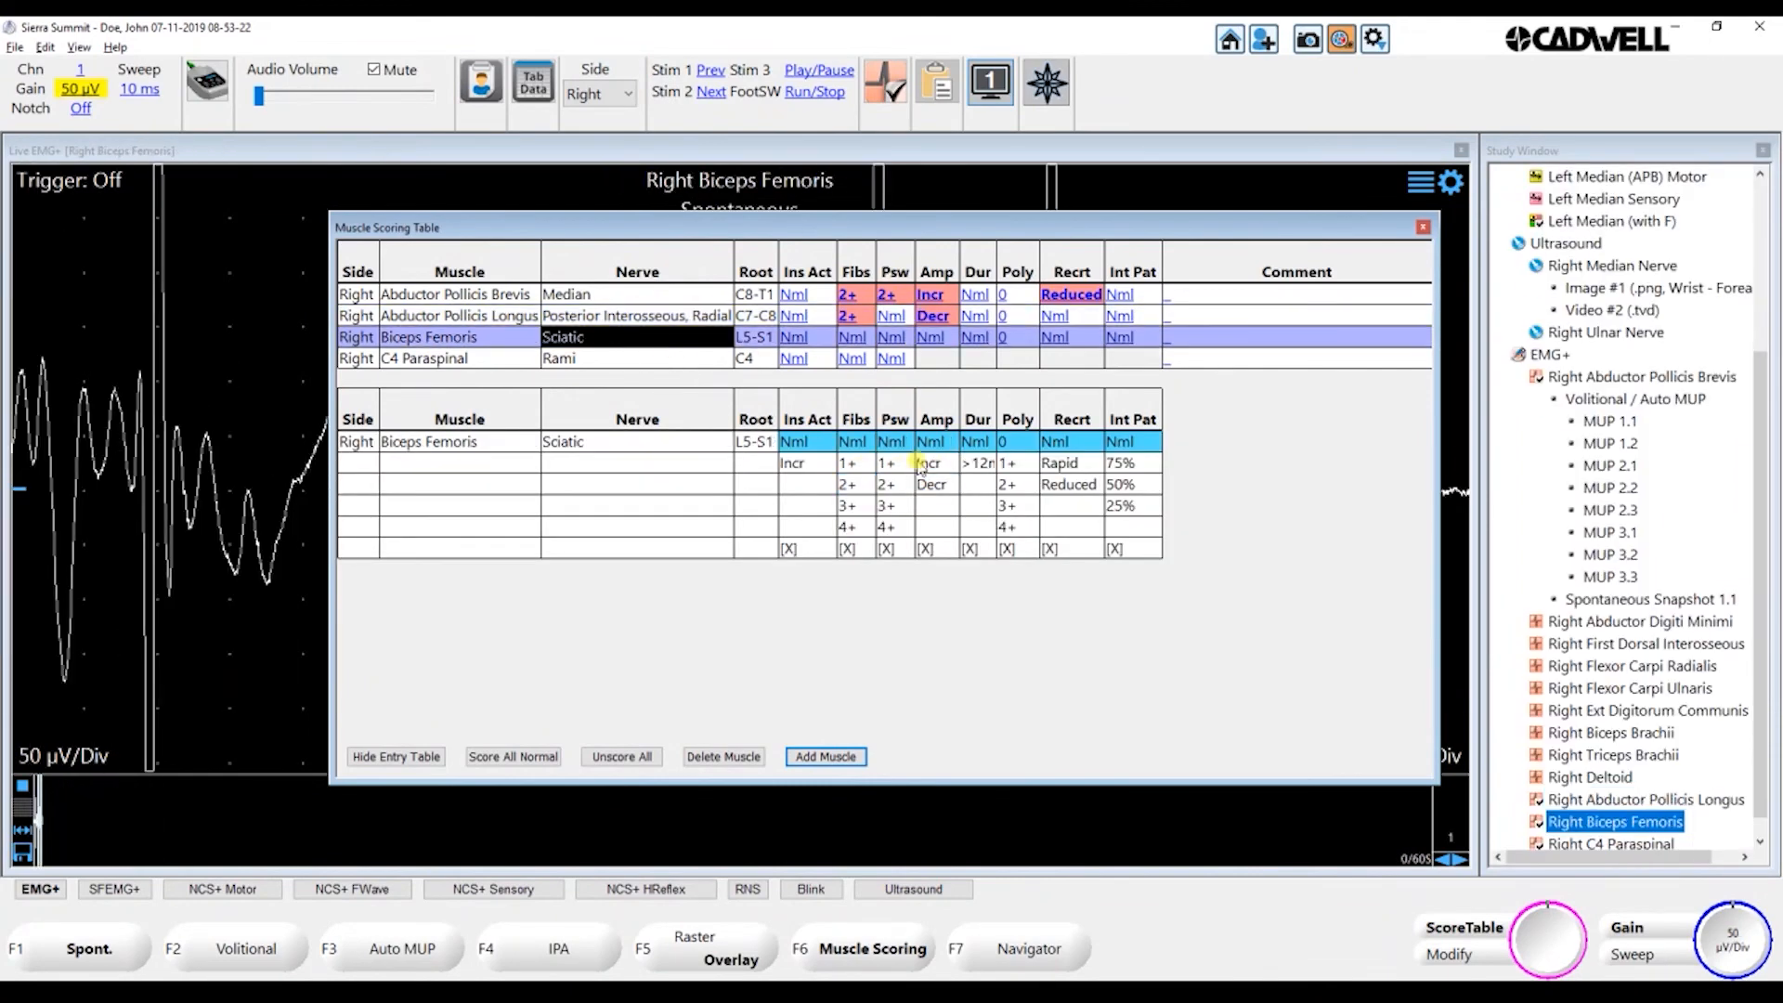
click(852, 526)
click(933, 484)
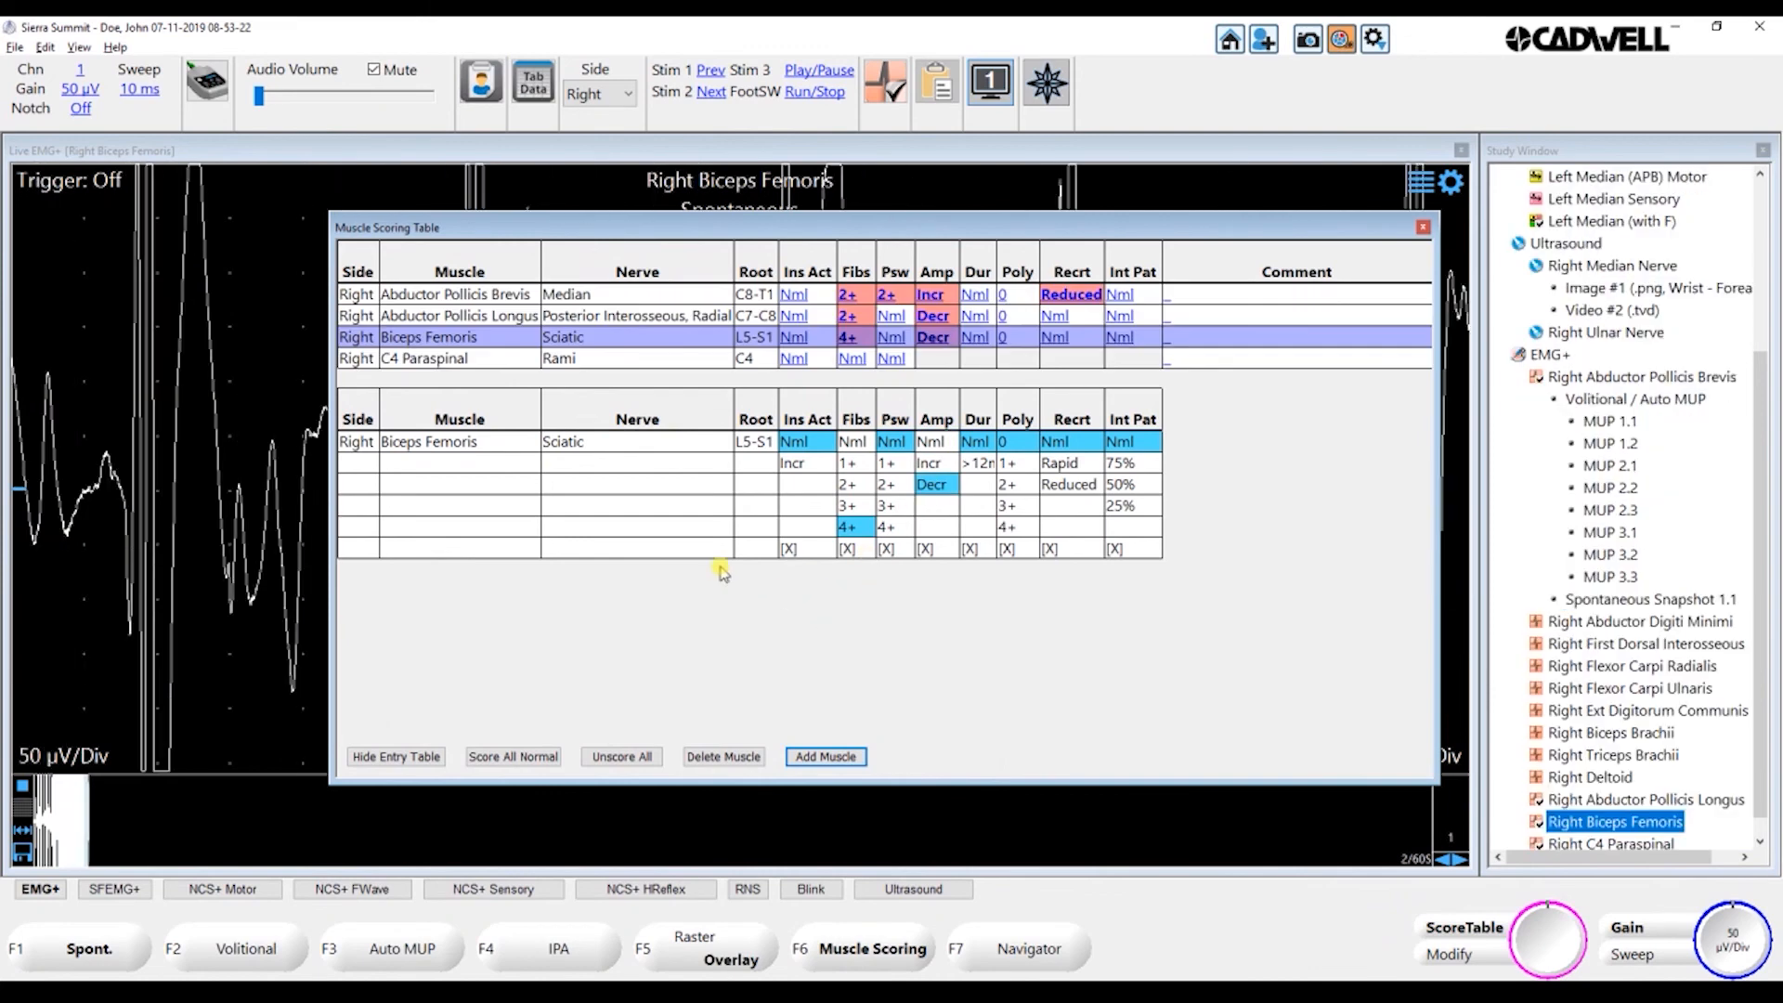
Add the right Fibularis Longus, Gastrocnemius and Gastrocnemius (Medial Hd) muscles to the Muscle Scoring Table
click(808, 757)
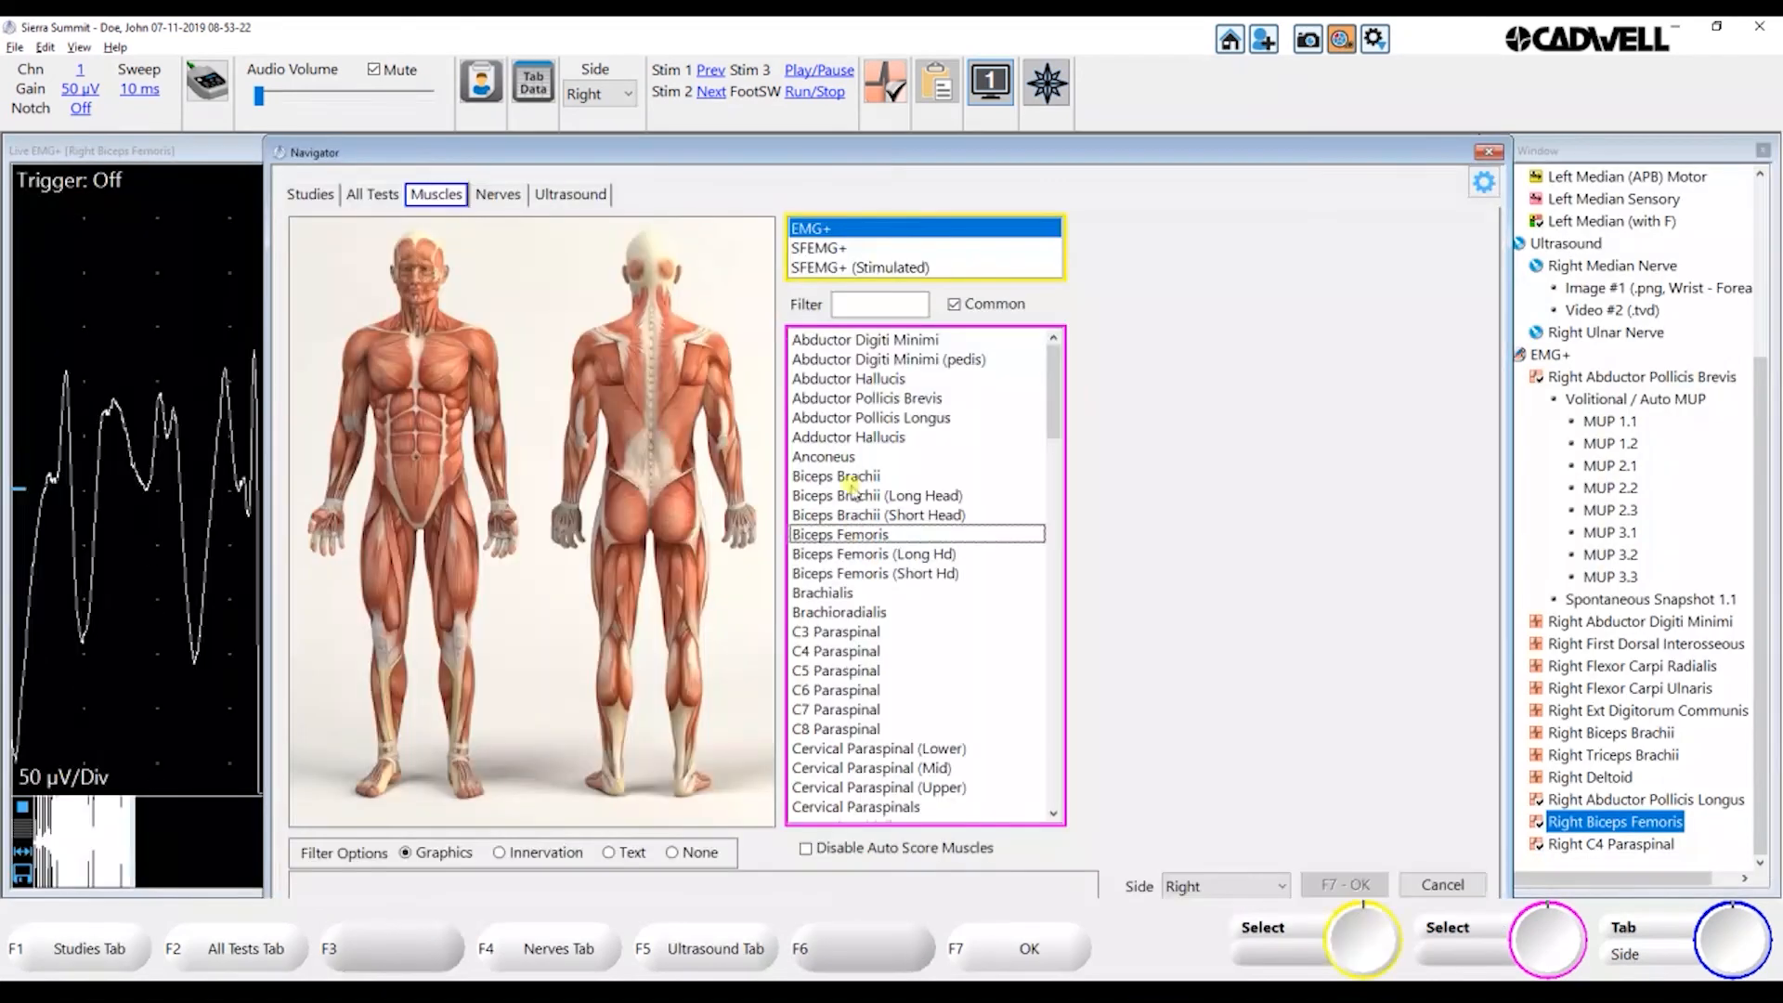
click(686, 681)
click(844, 360)
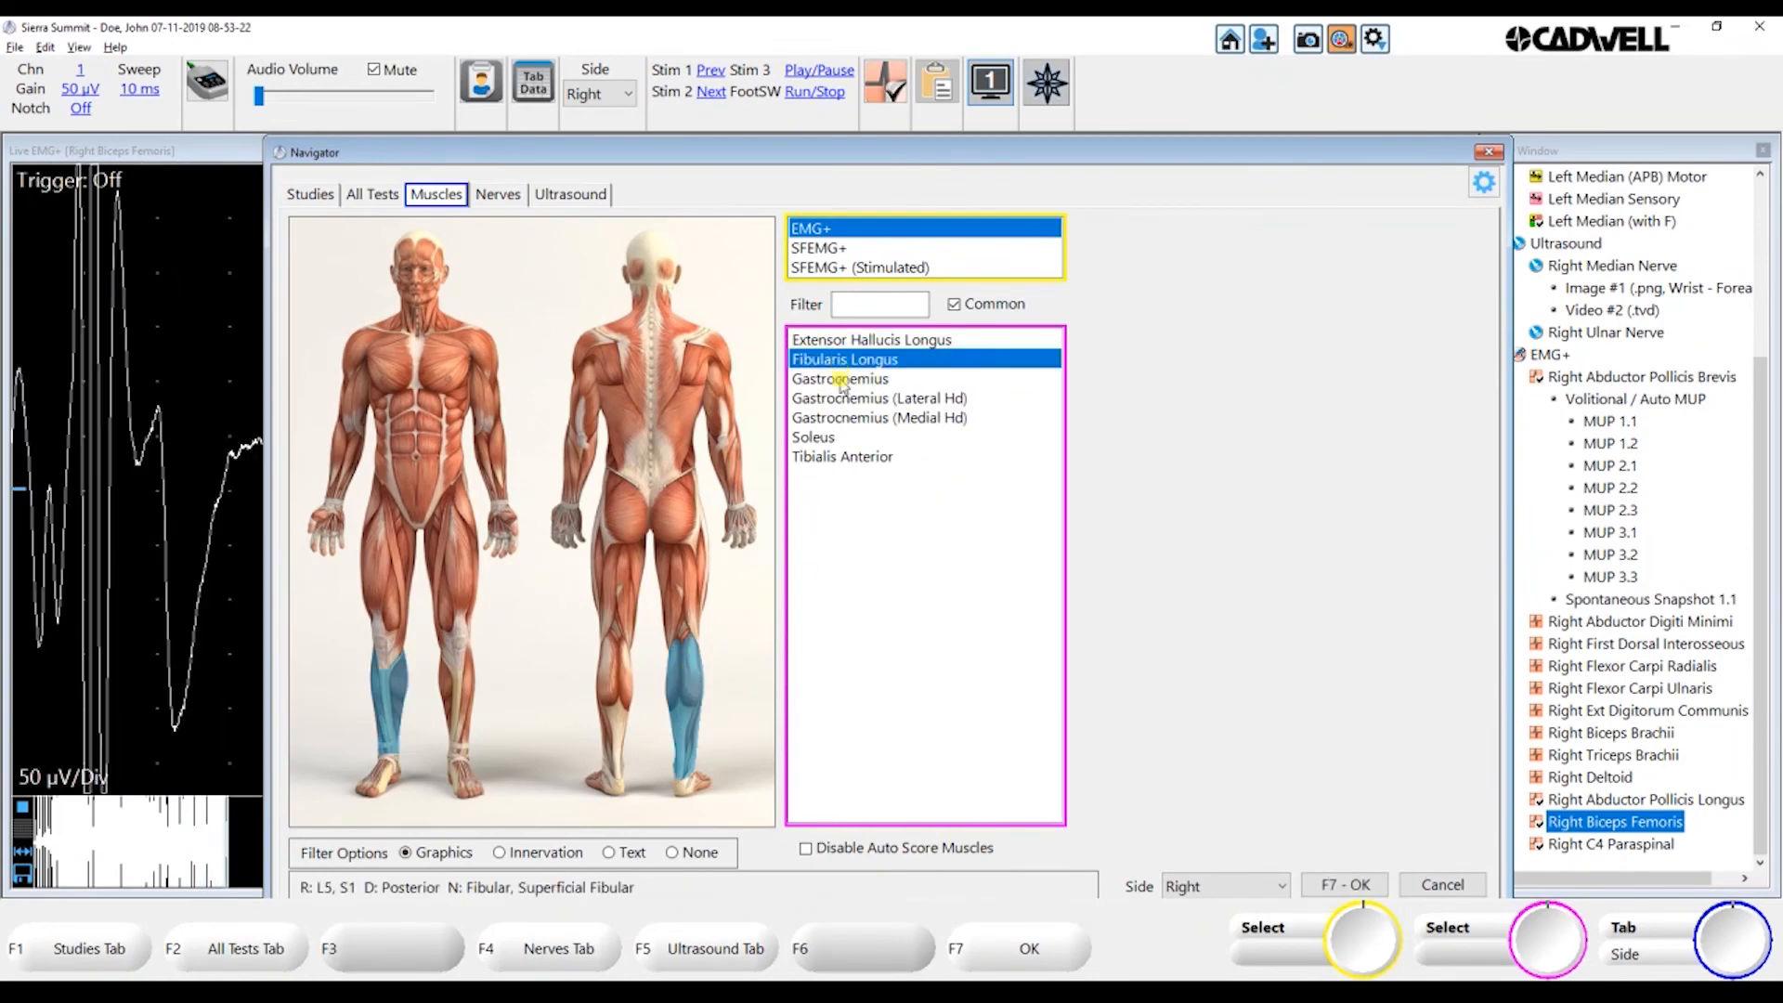
click(841, 379)
click(879, 418)
click(1347, 885)
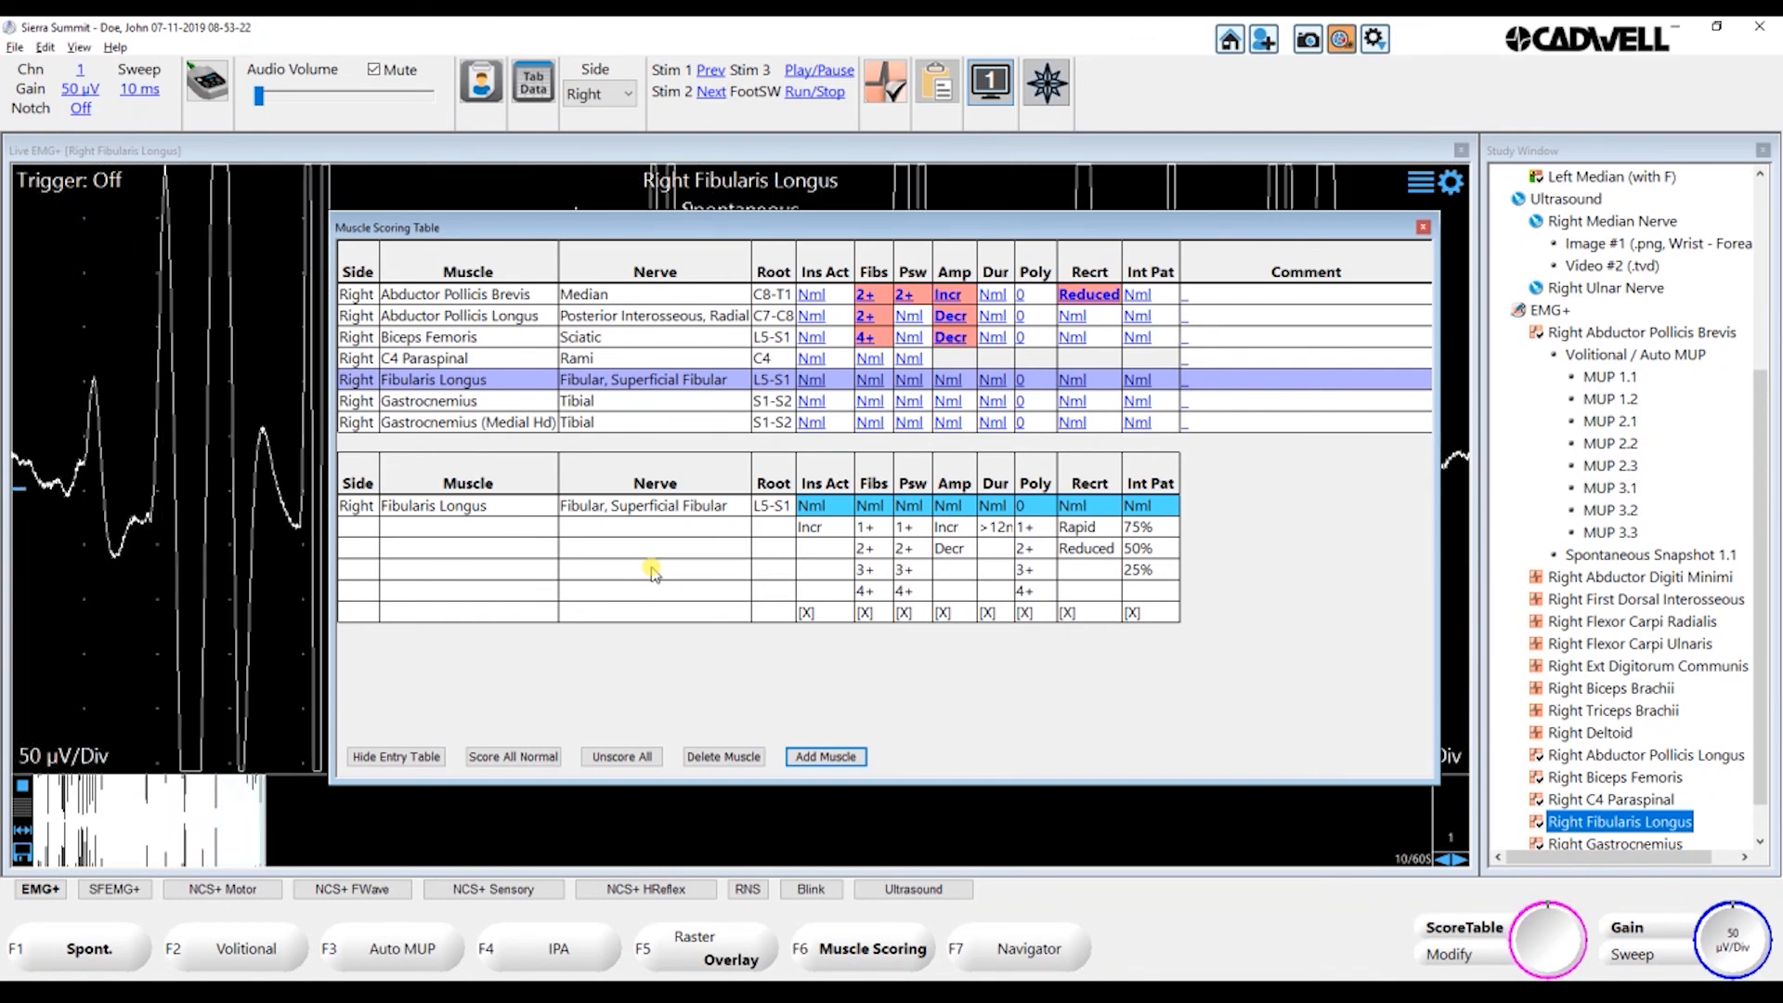
Score the right Fibularis Longus with Fibs 3+, Amp Incr and Dur >12ms in the Tab Data view's Muscle Scoring Table
key(F8)
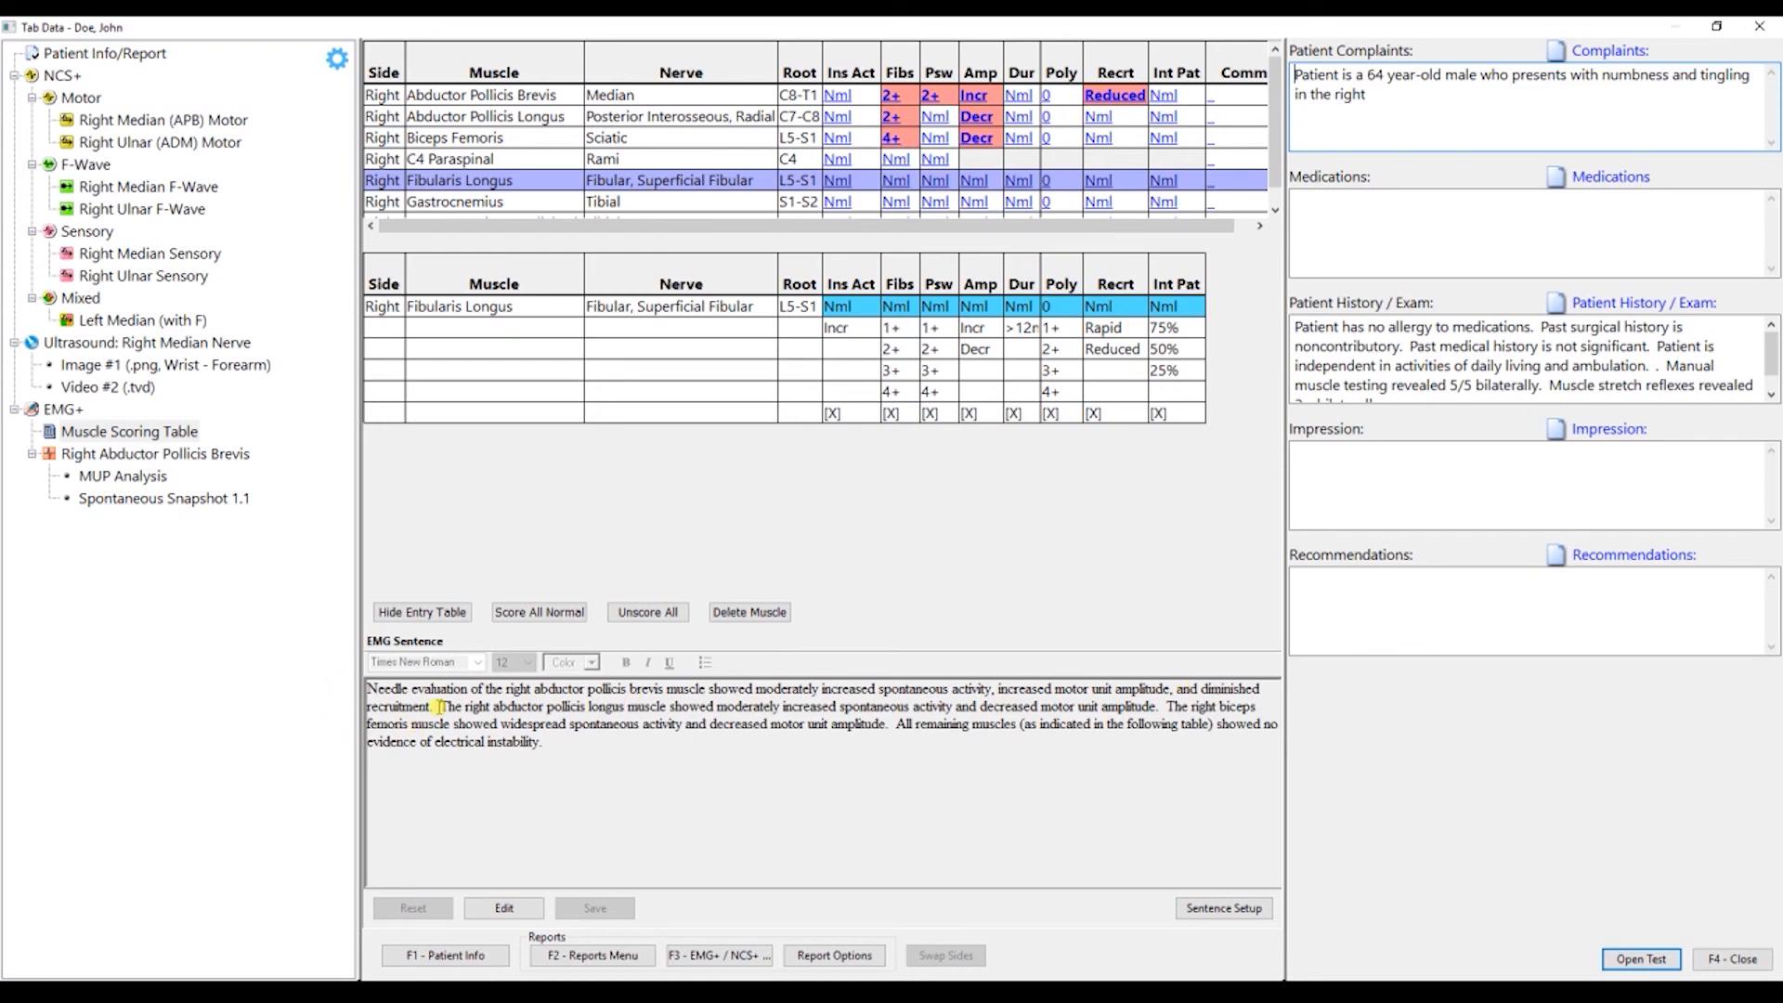
click(896, 180)
click(894, 264)
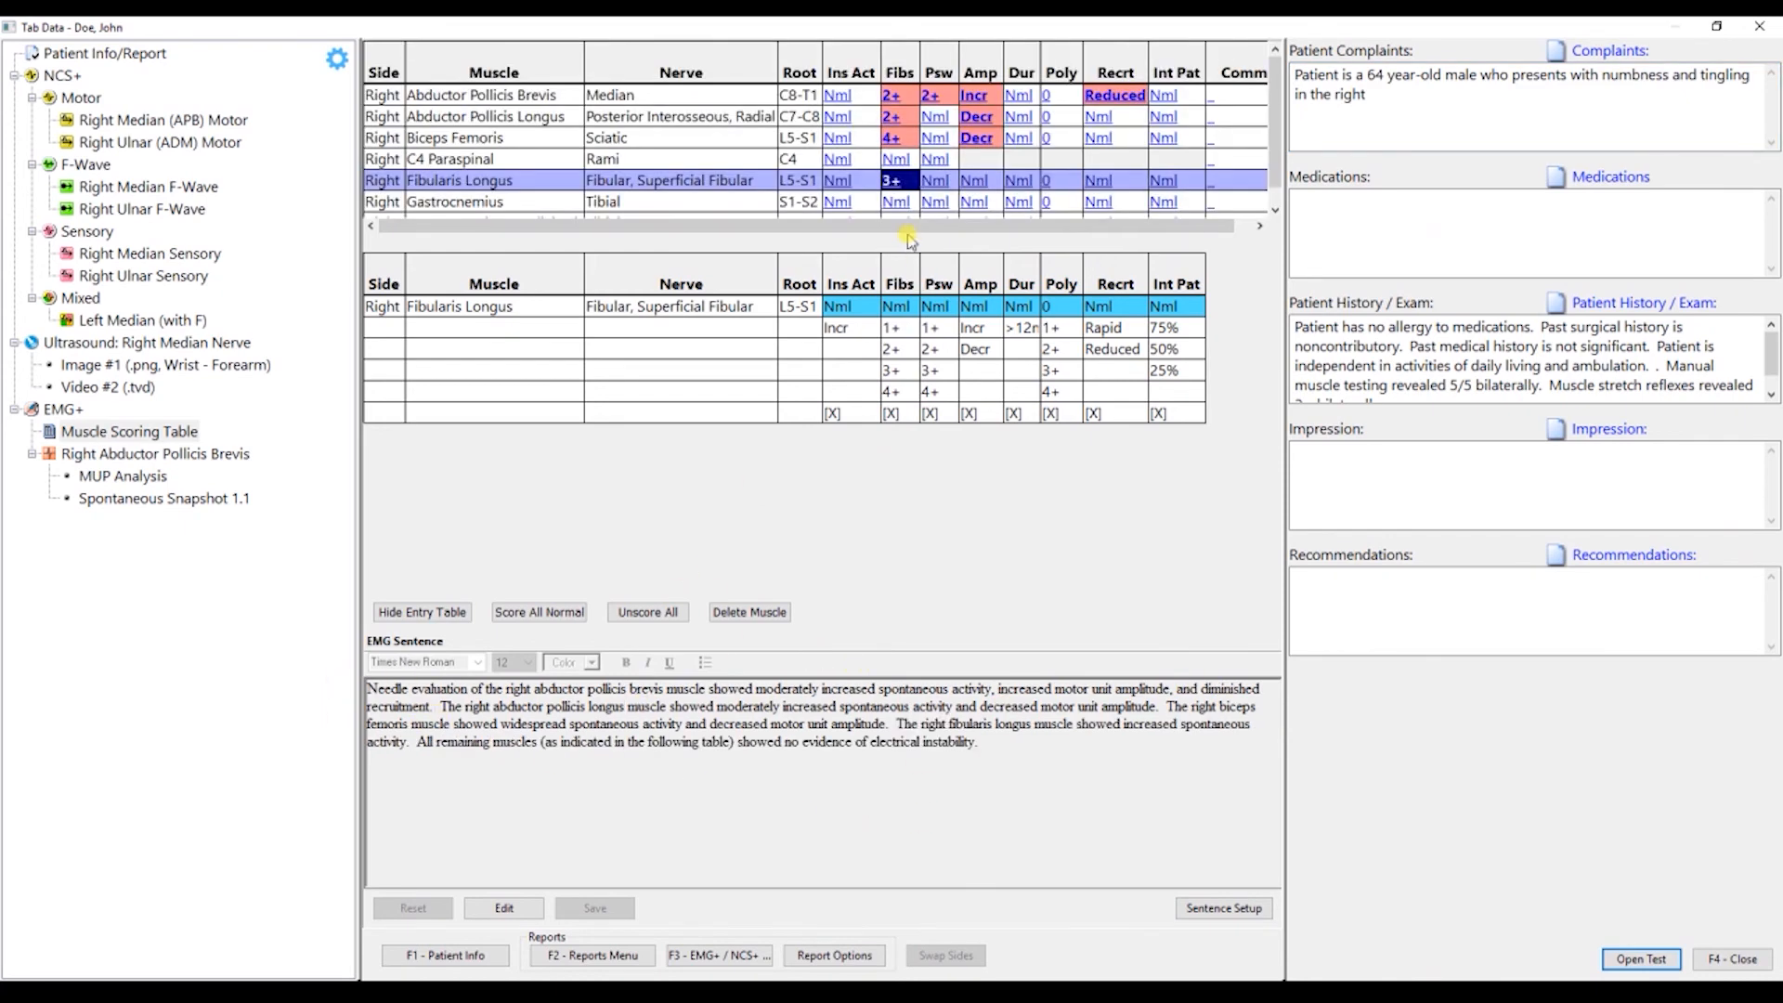
click(975, 180)
click(978, 223)
click(1019, 180)
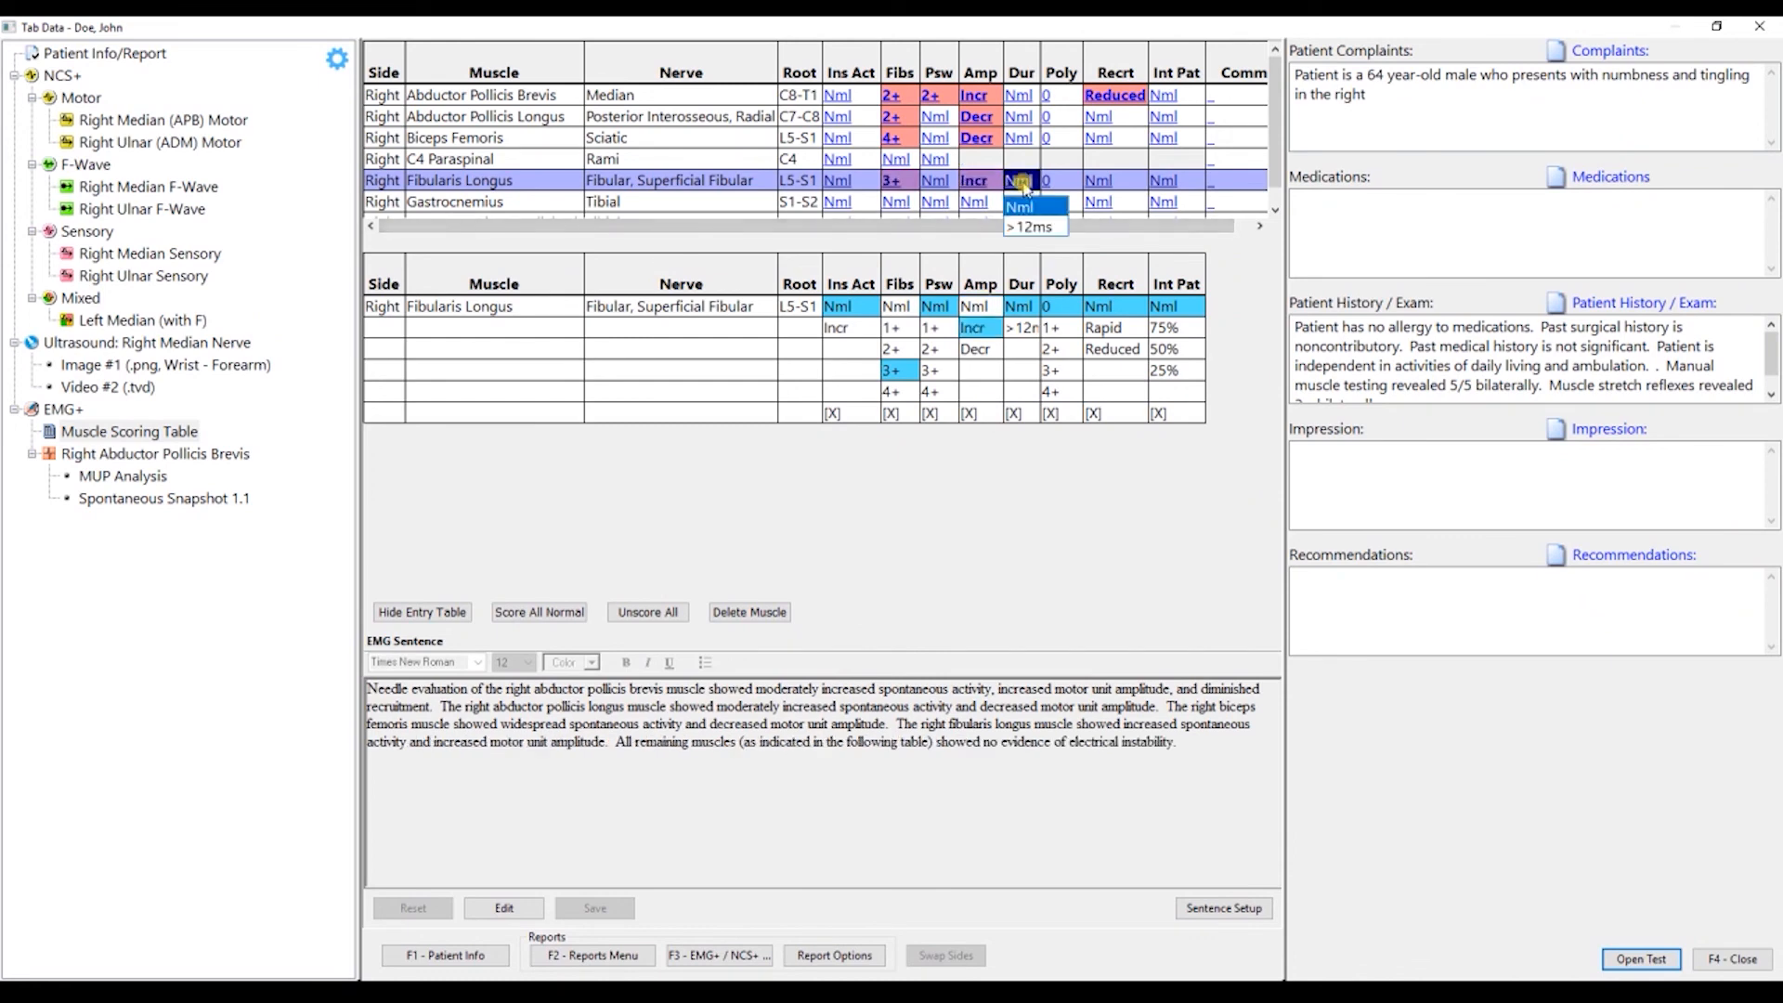
click(1022, 223)
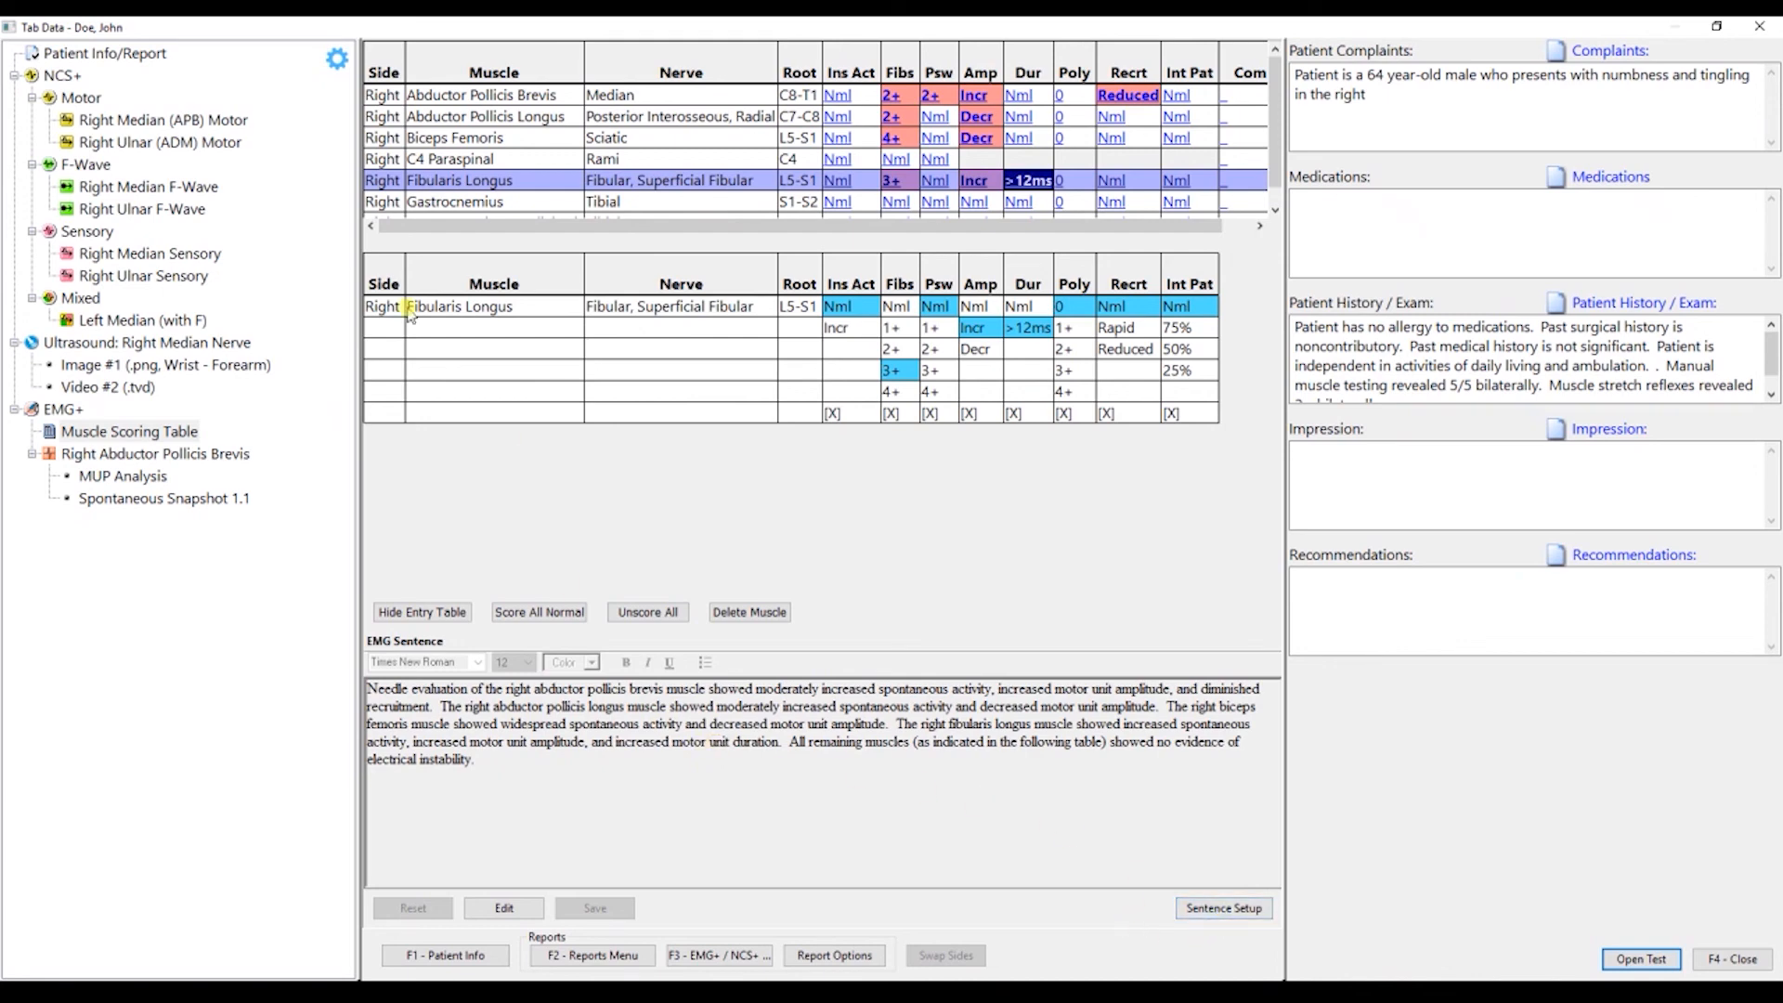
Review the overall NCS+ results, the Right Median (APB) Motor table, and the Left Median (with F) table with its waveforms
click(60, 74)
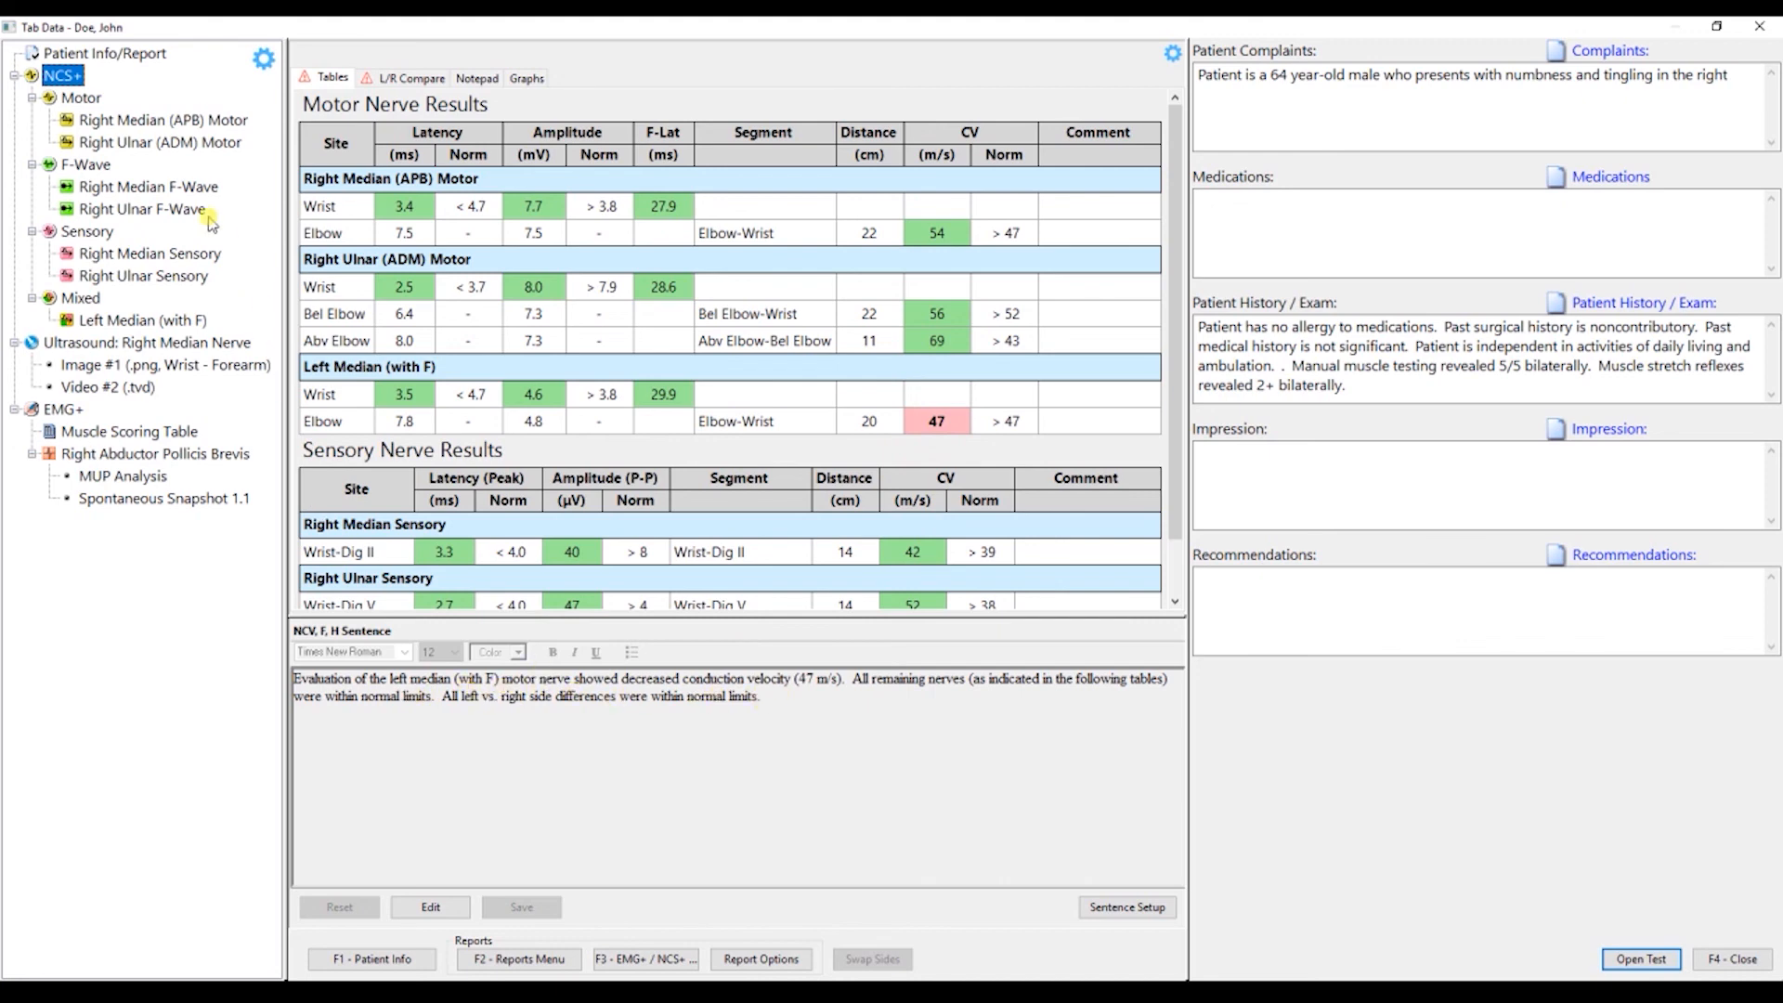
click(124, 125)
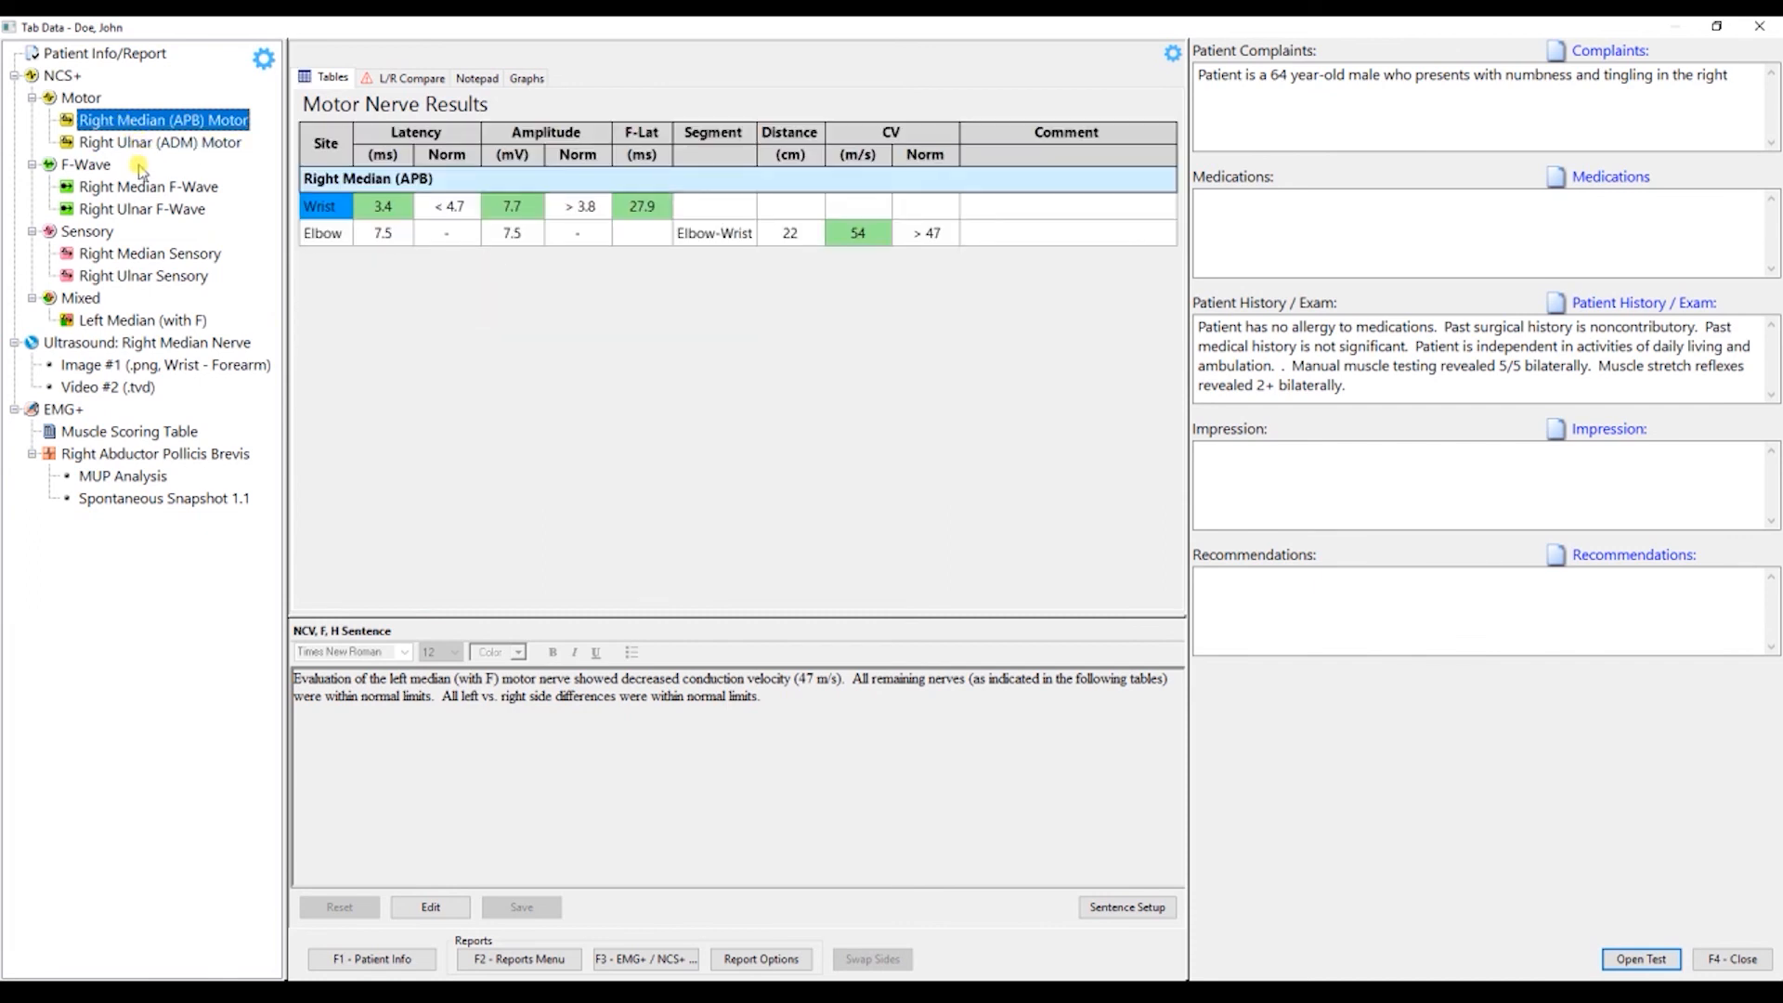
click(147, 321)
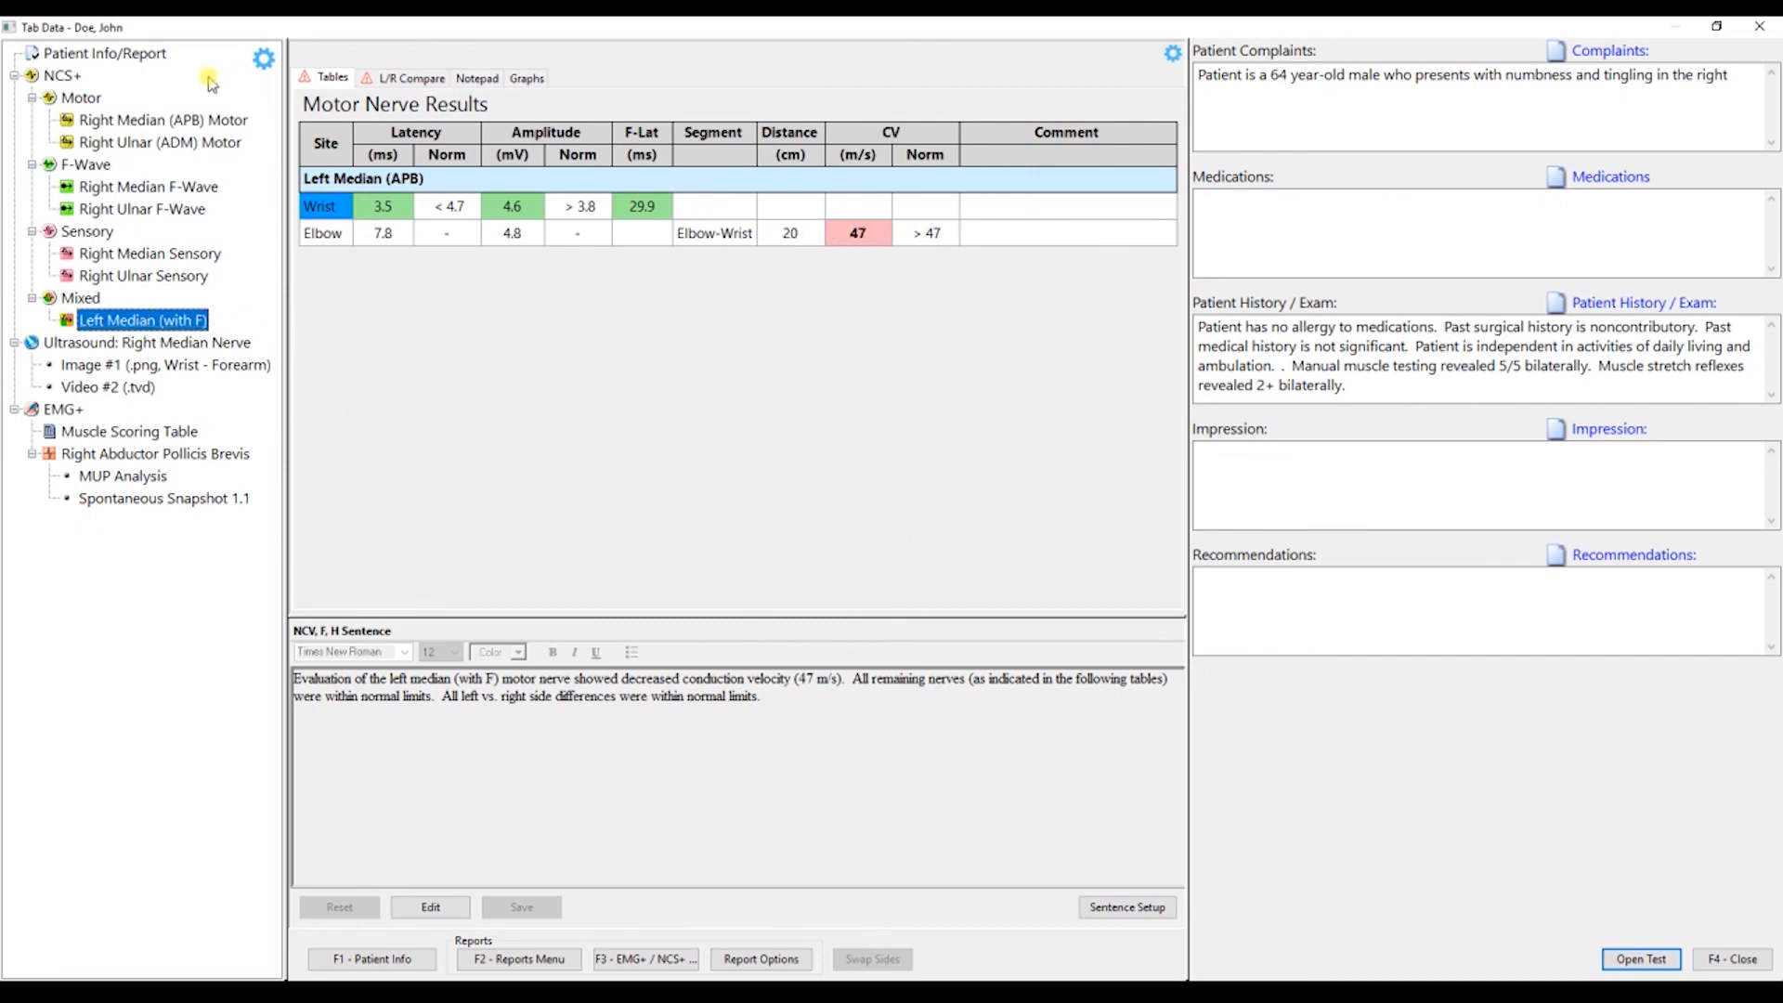
key(F3)
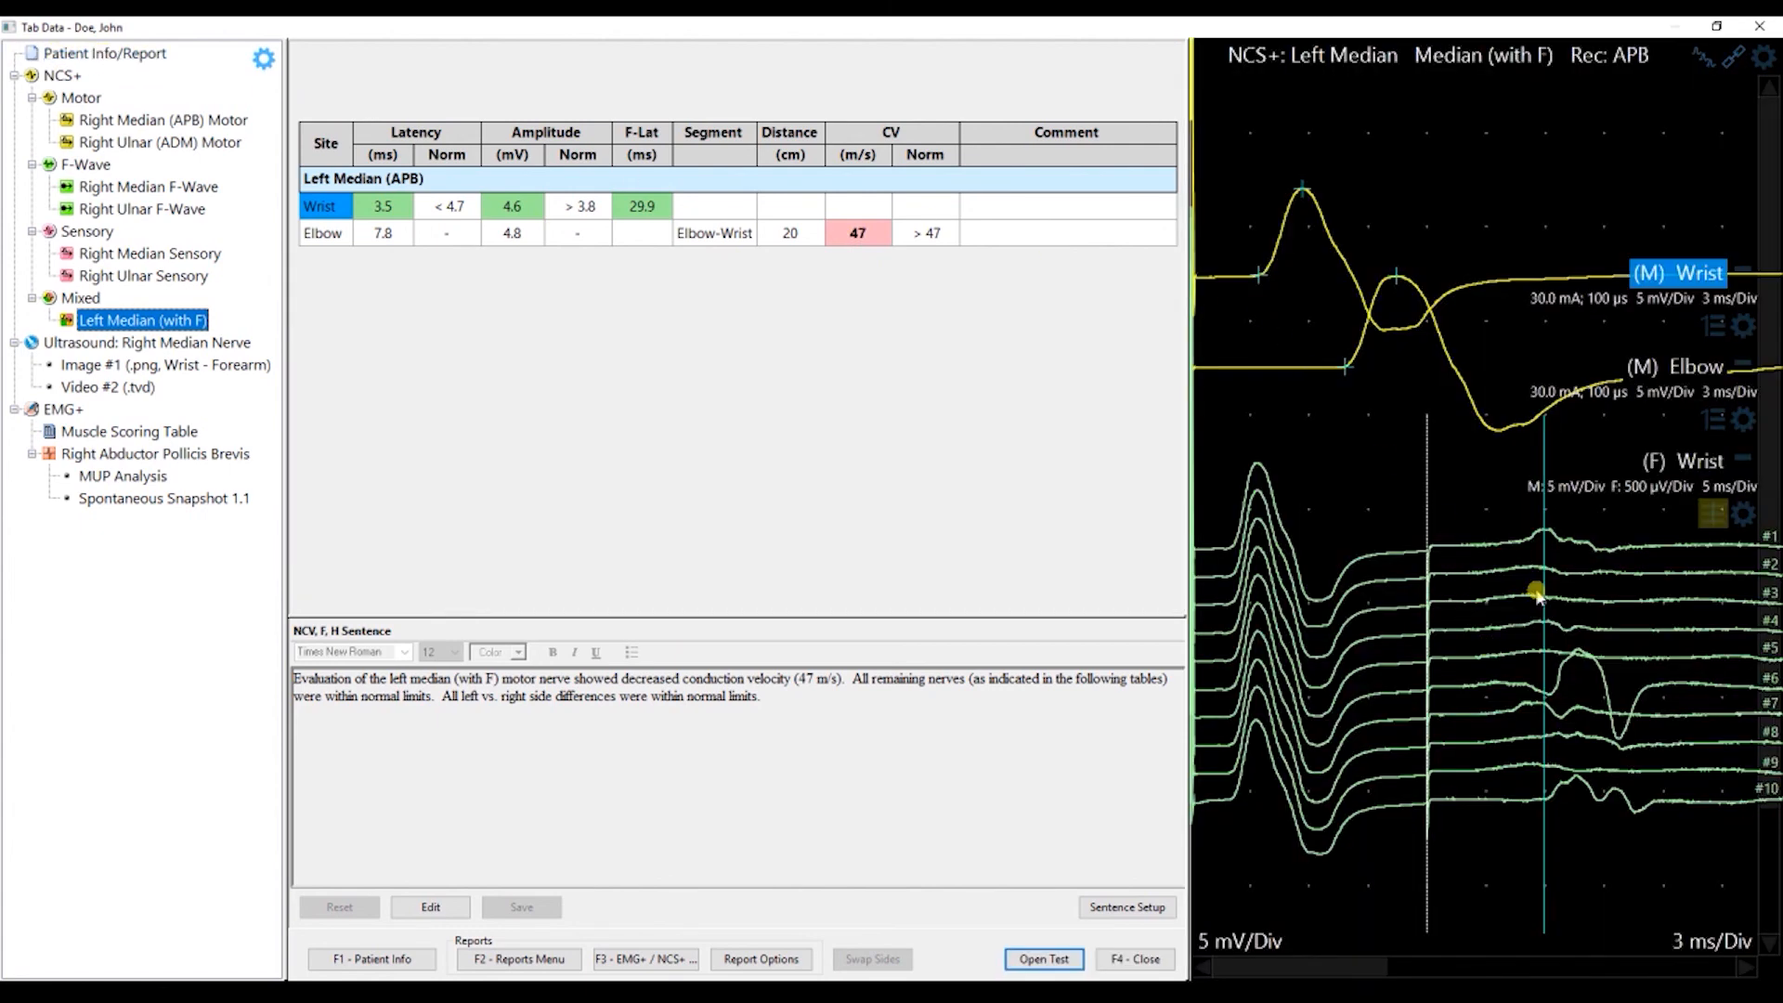
drag(1346, 372, 1346, 369)
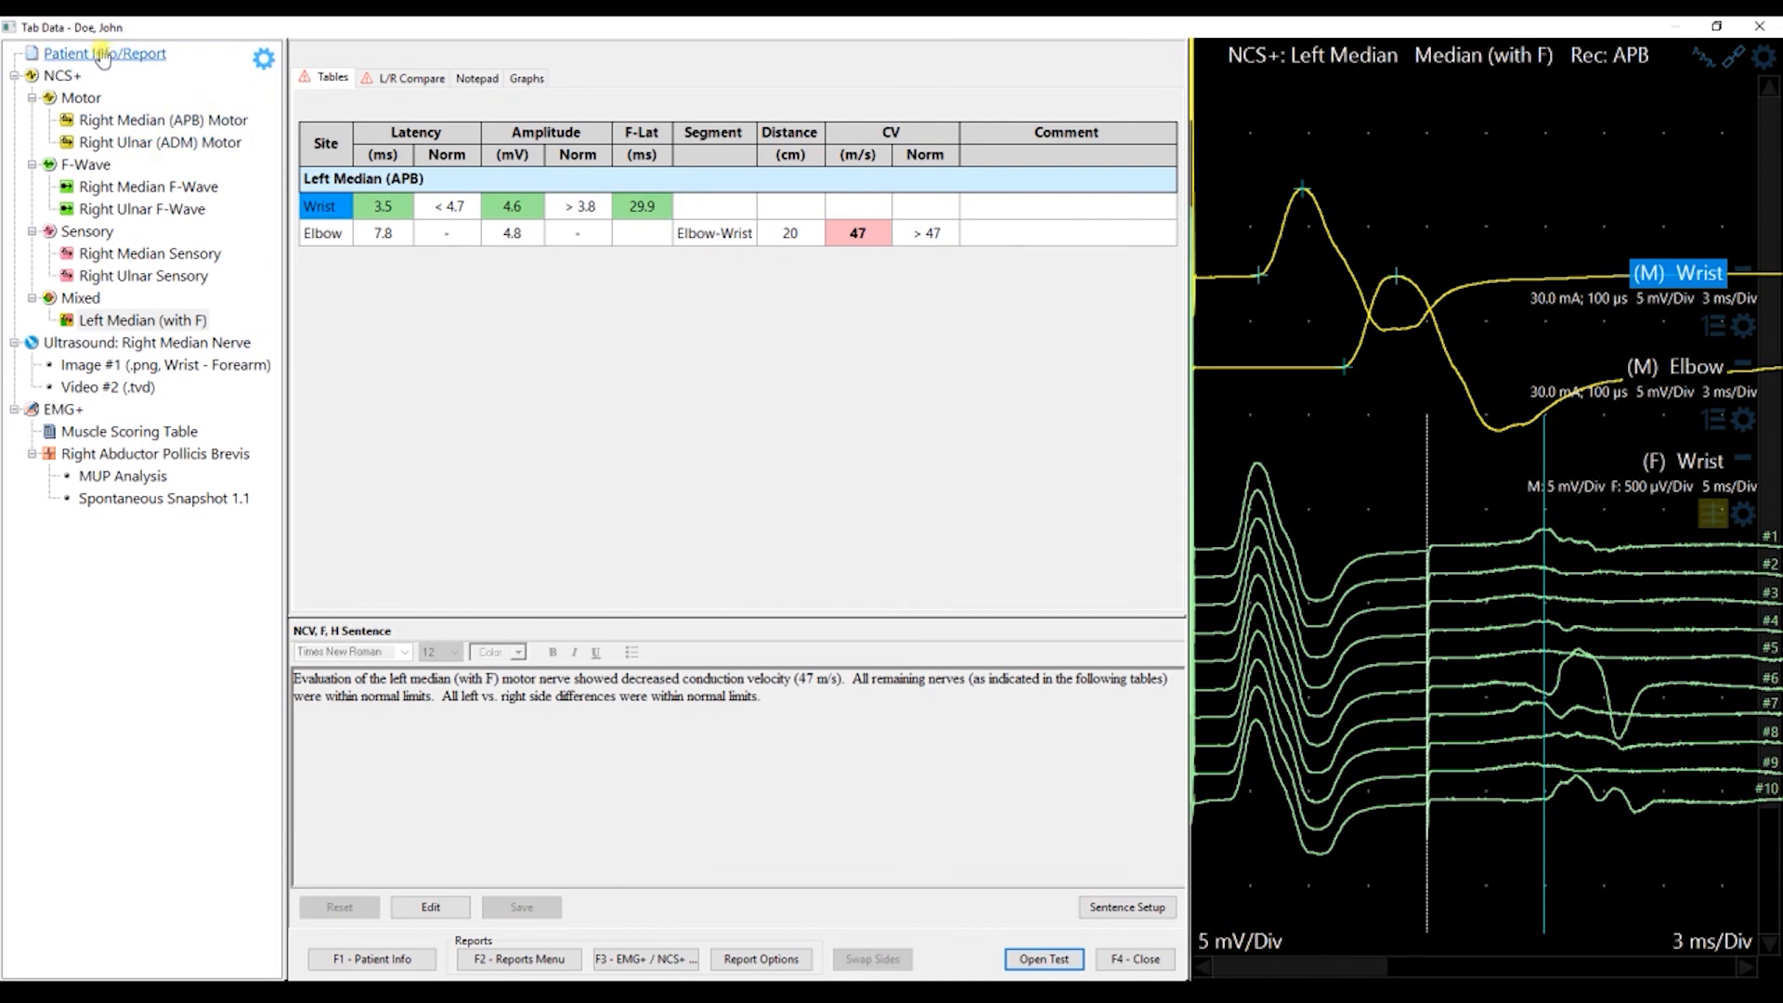
Review the tables and waveforms of the right median and ulnar motor, F-wave and sensory tests
click(132, 121)
click(135, 147)
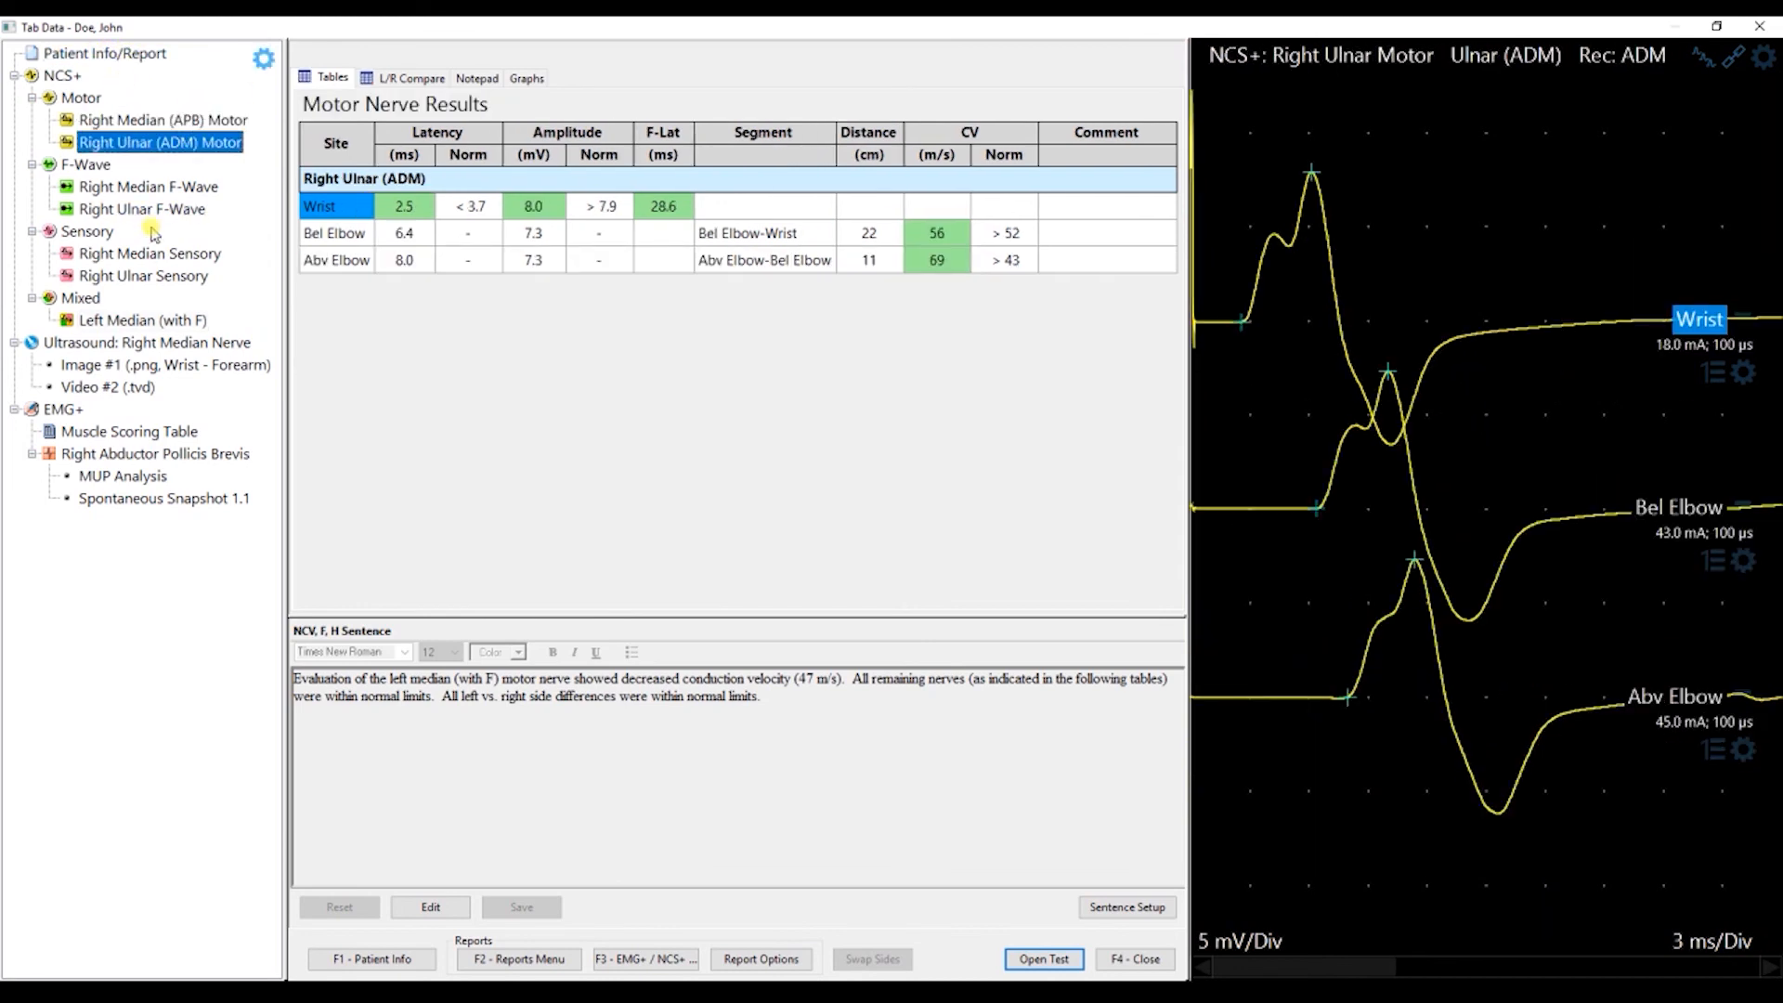
click(149, 189)
click(154, 211)
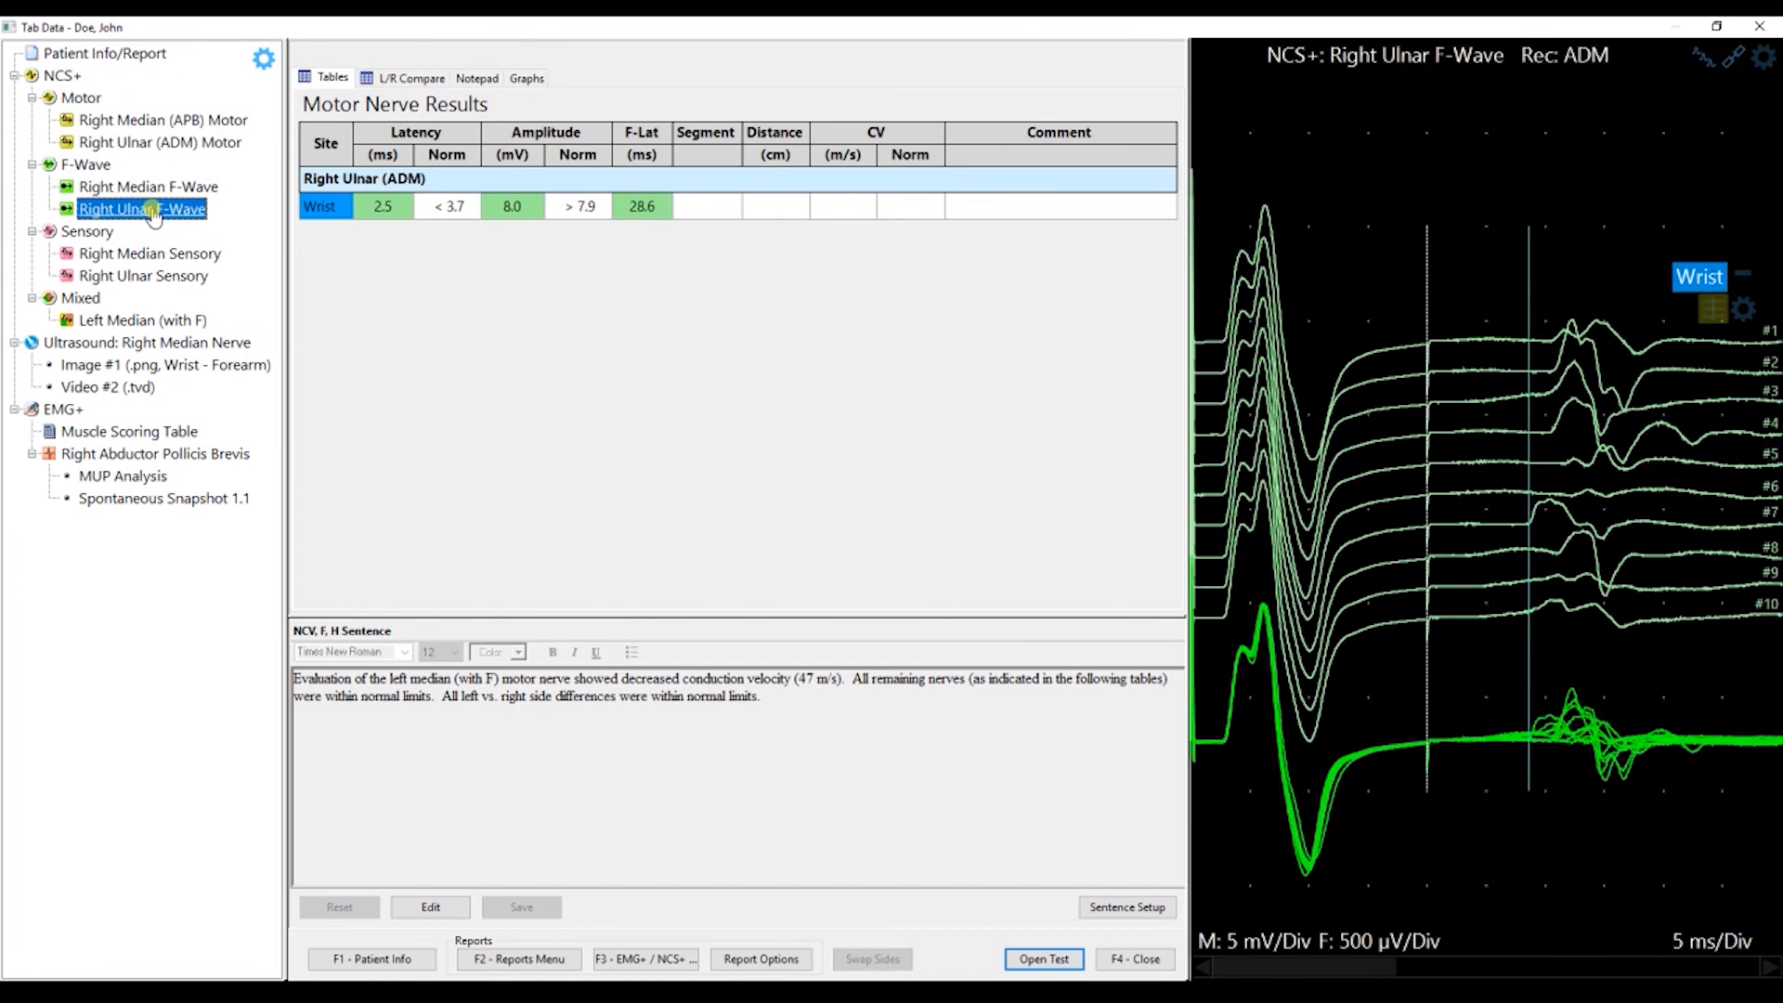
click(148, 256)
click(155, 278)
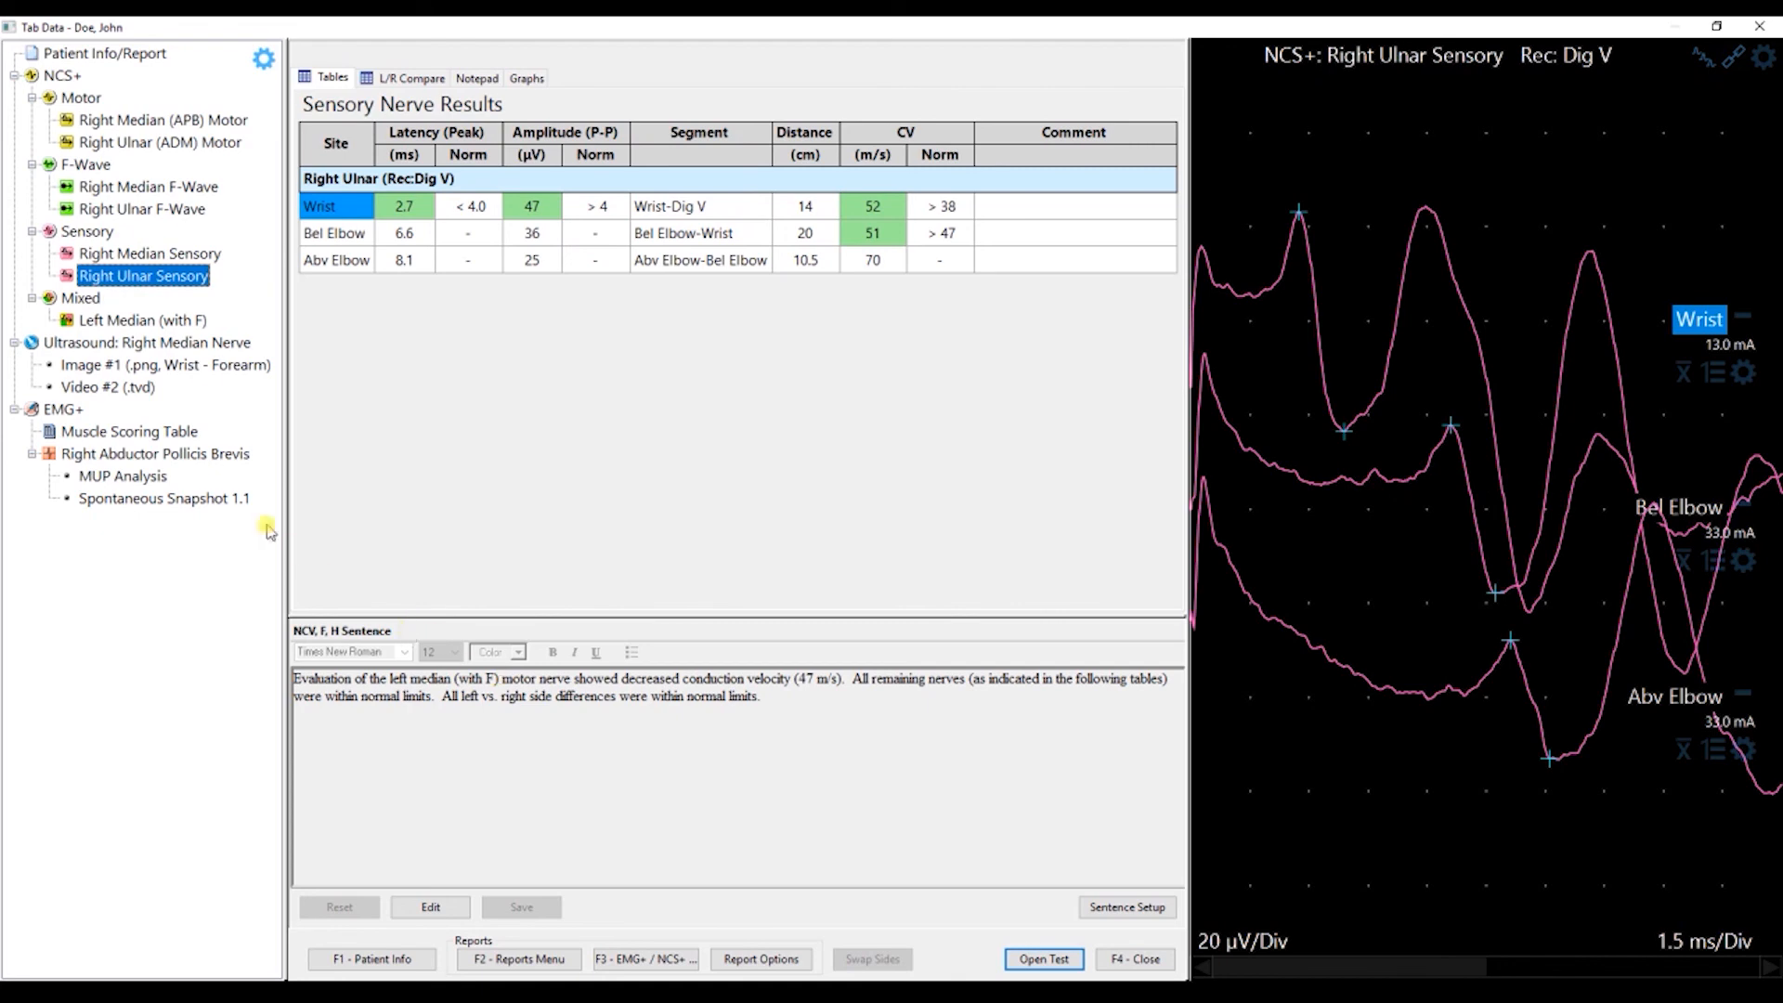
Examine the combined motor and sensory nerve results and the Right Median Nerve ultrasound's wrist-forearm image
click(99, 56)
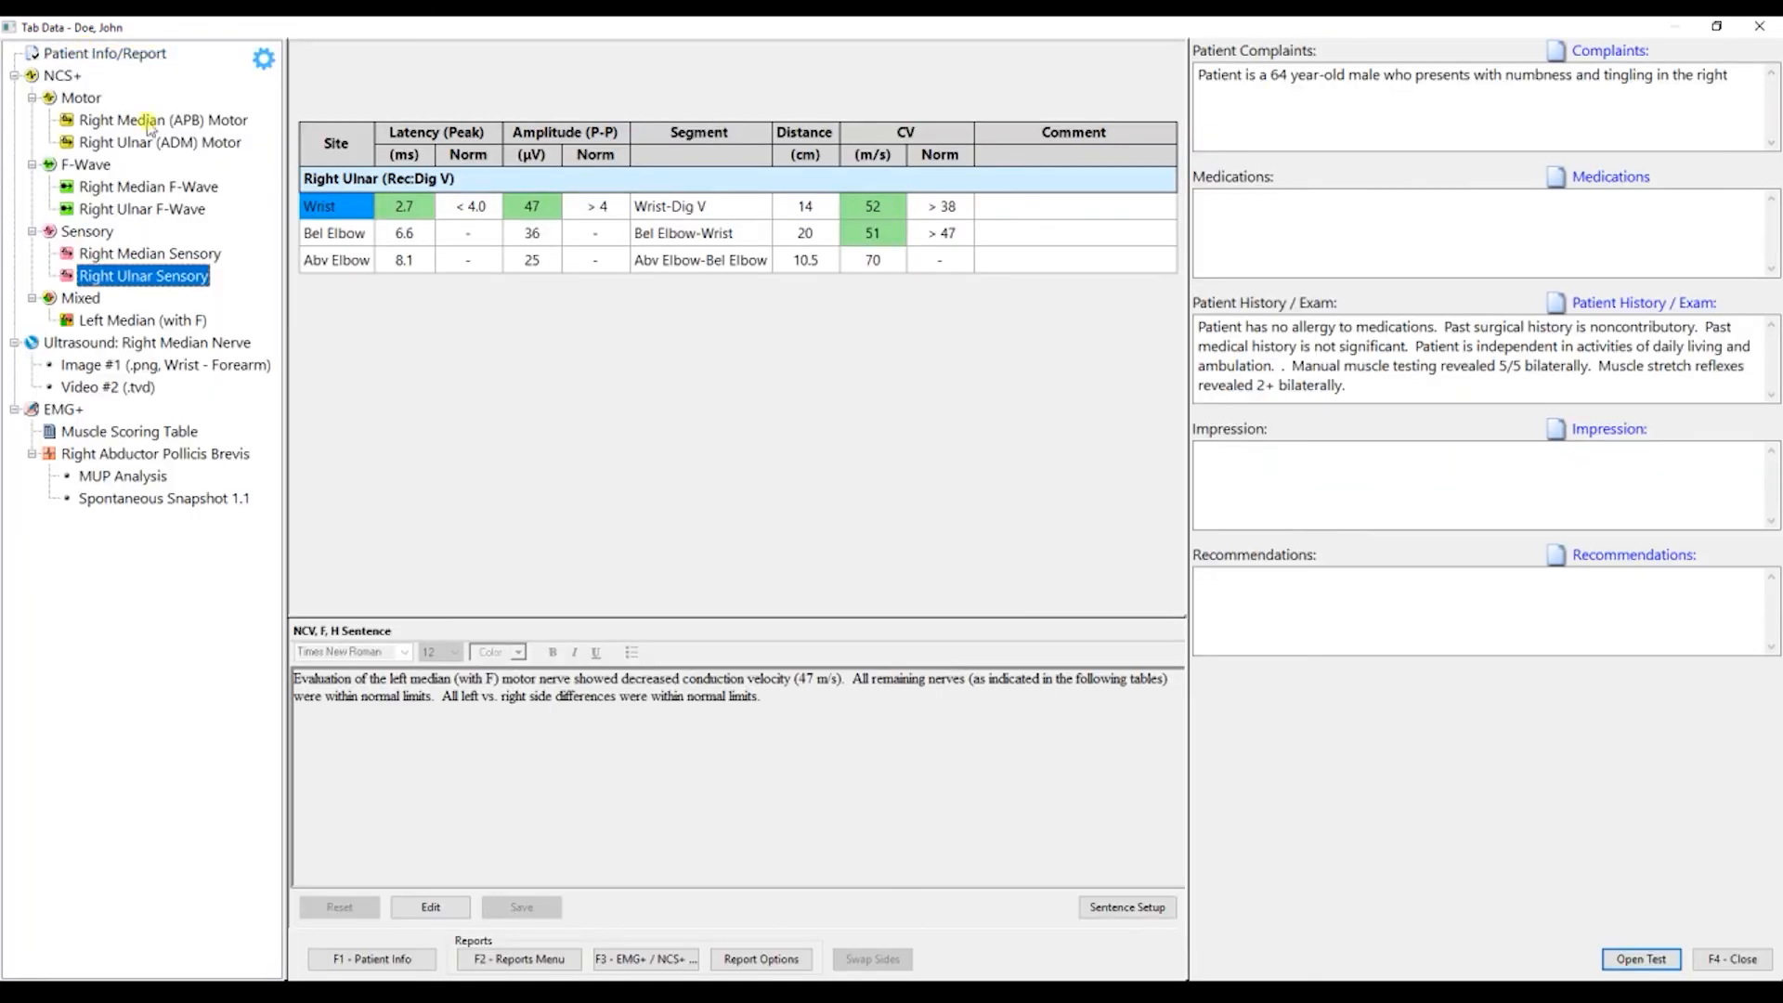
click(62, 76)
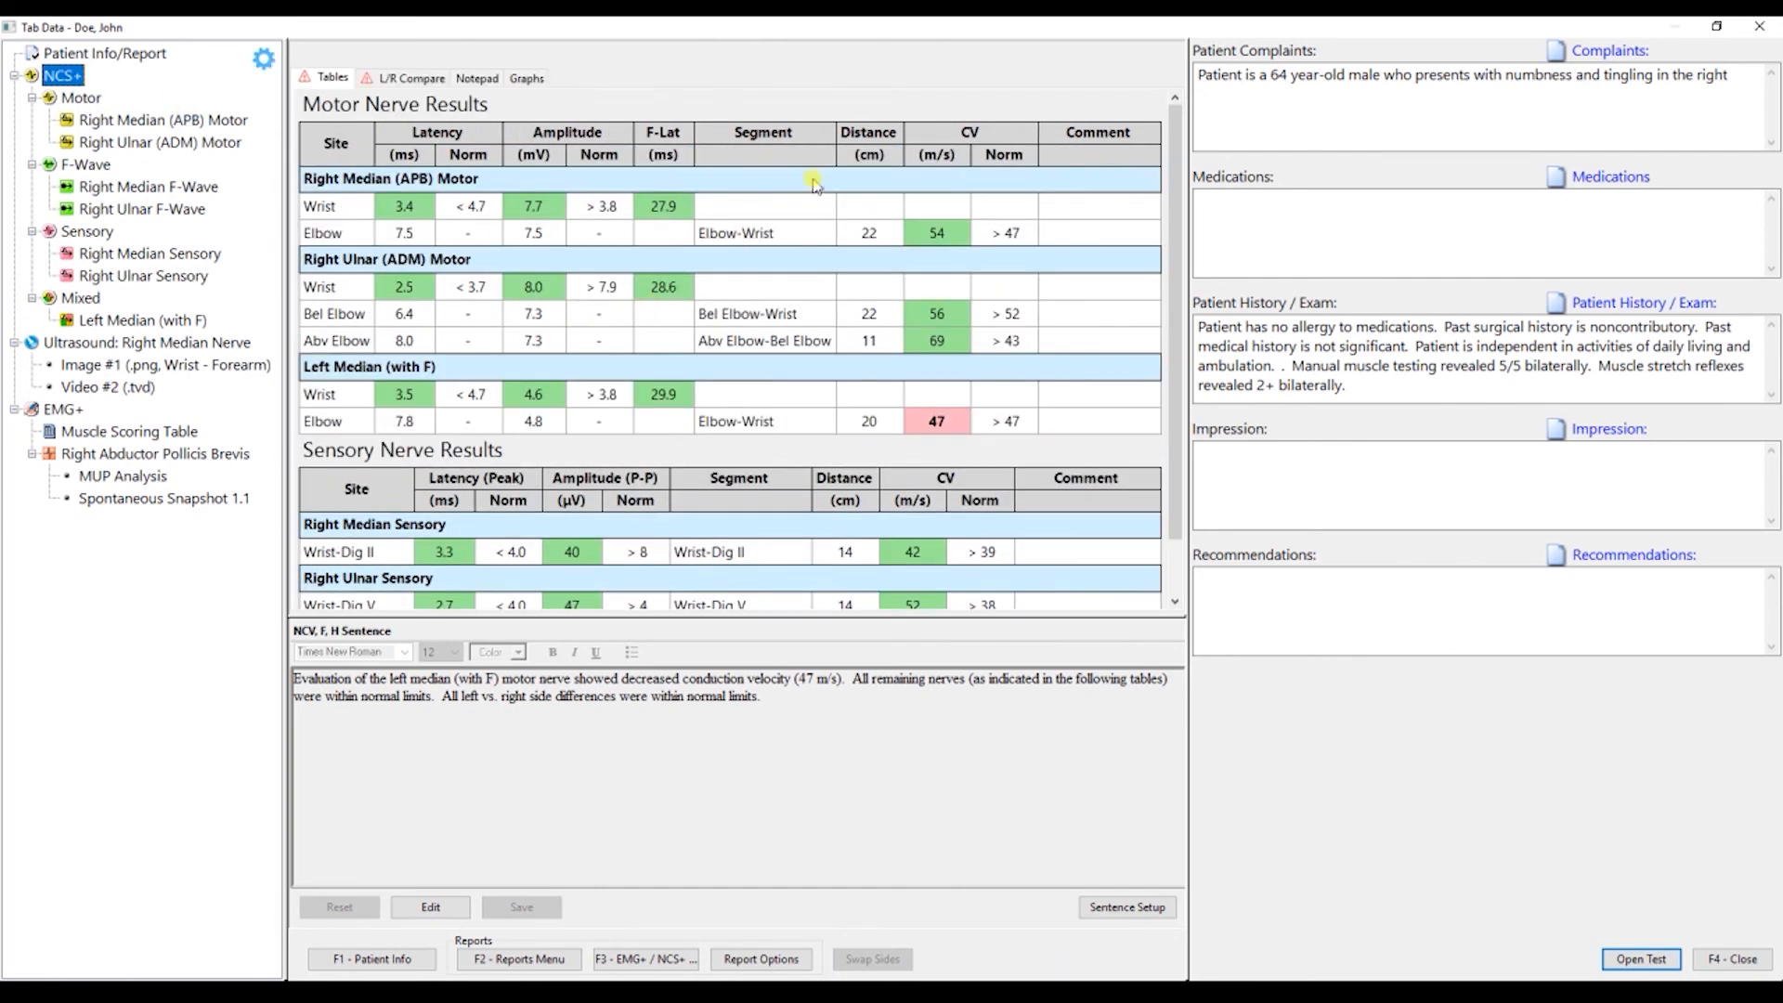
drag(1182, 193, 1175, 263)
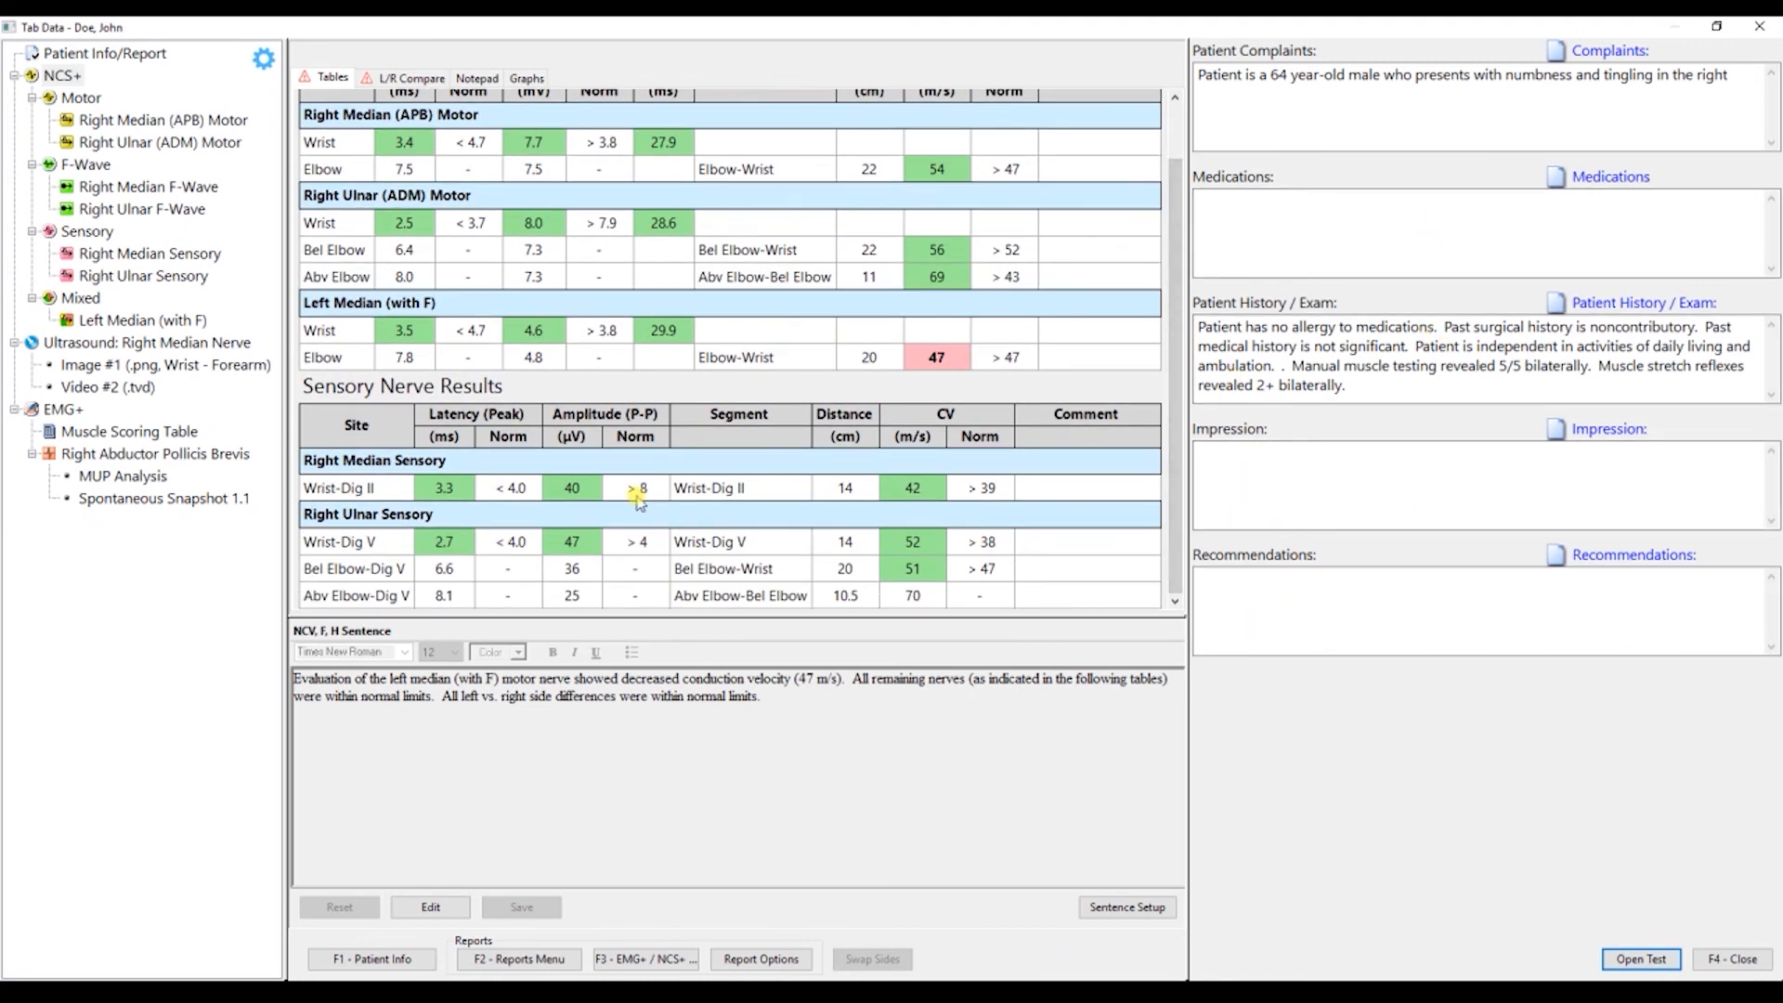
click(74, 345)
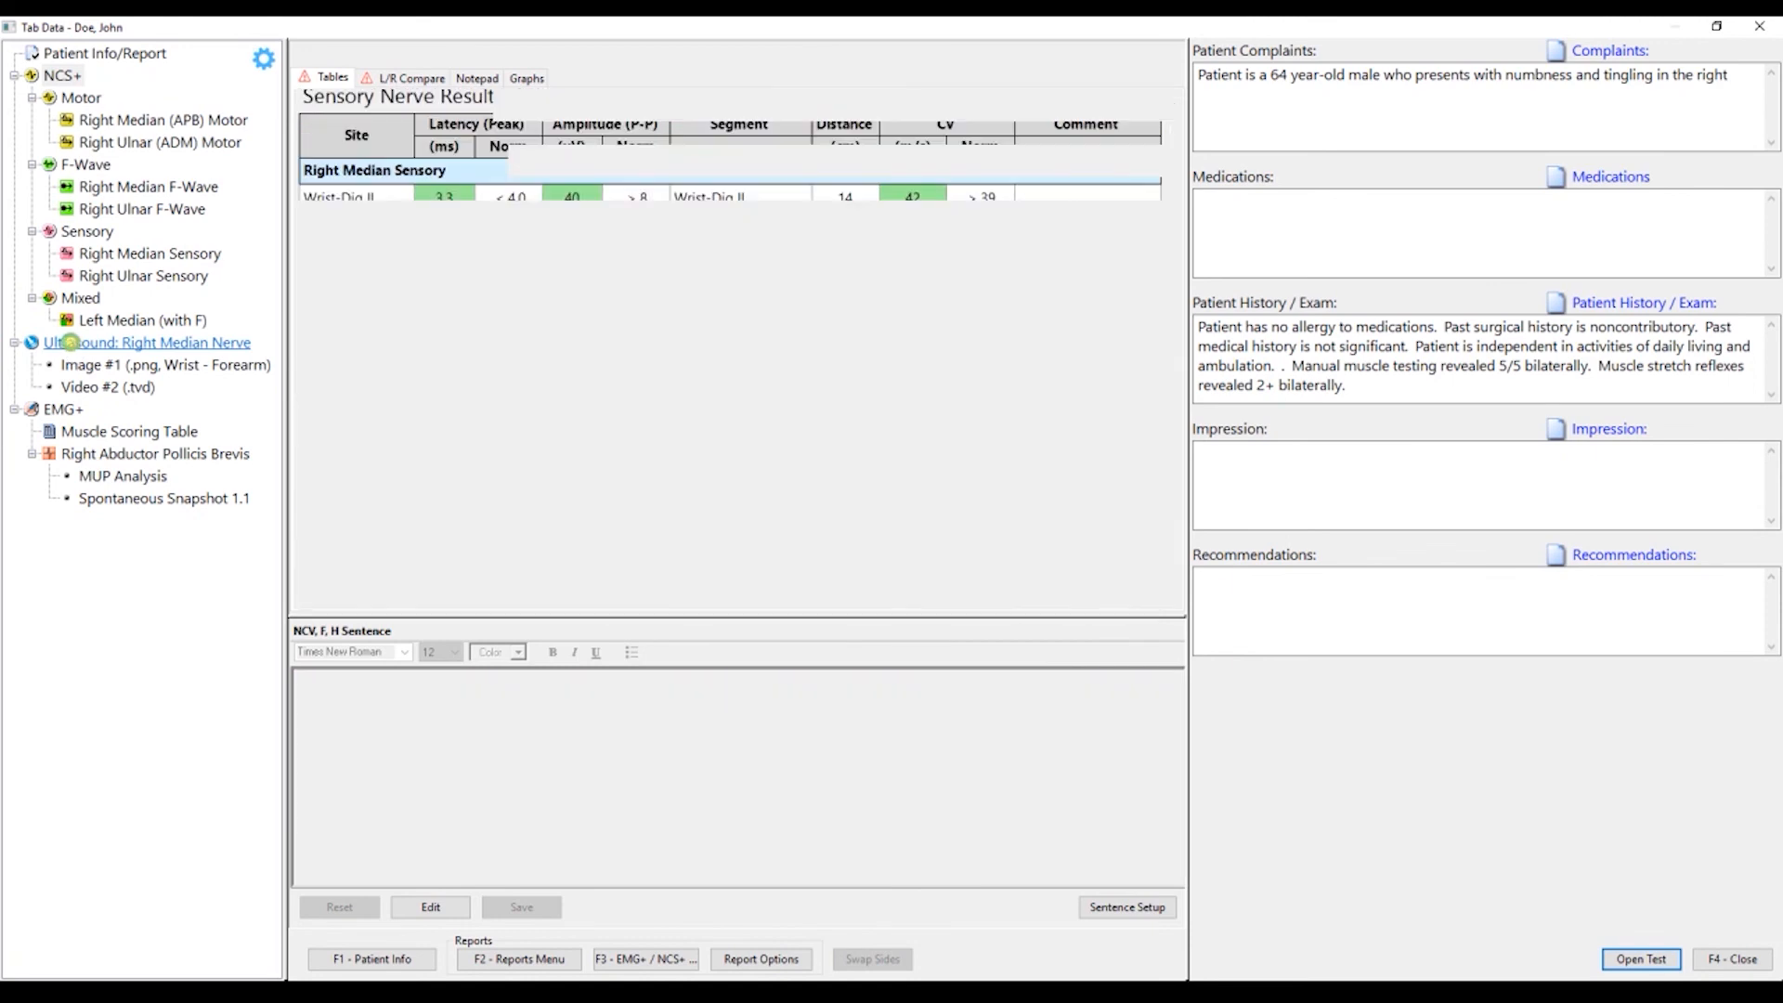
click(86, 367)
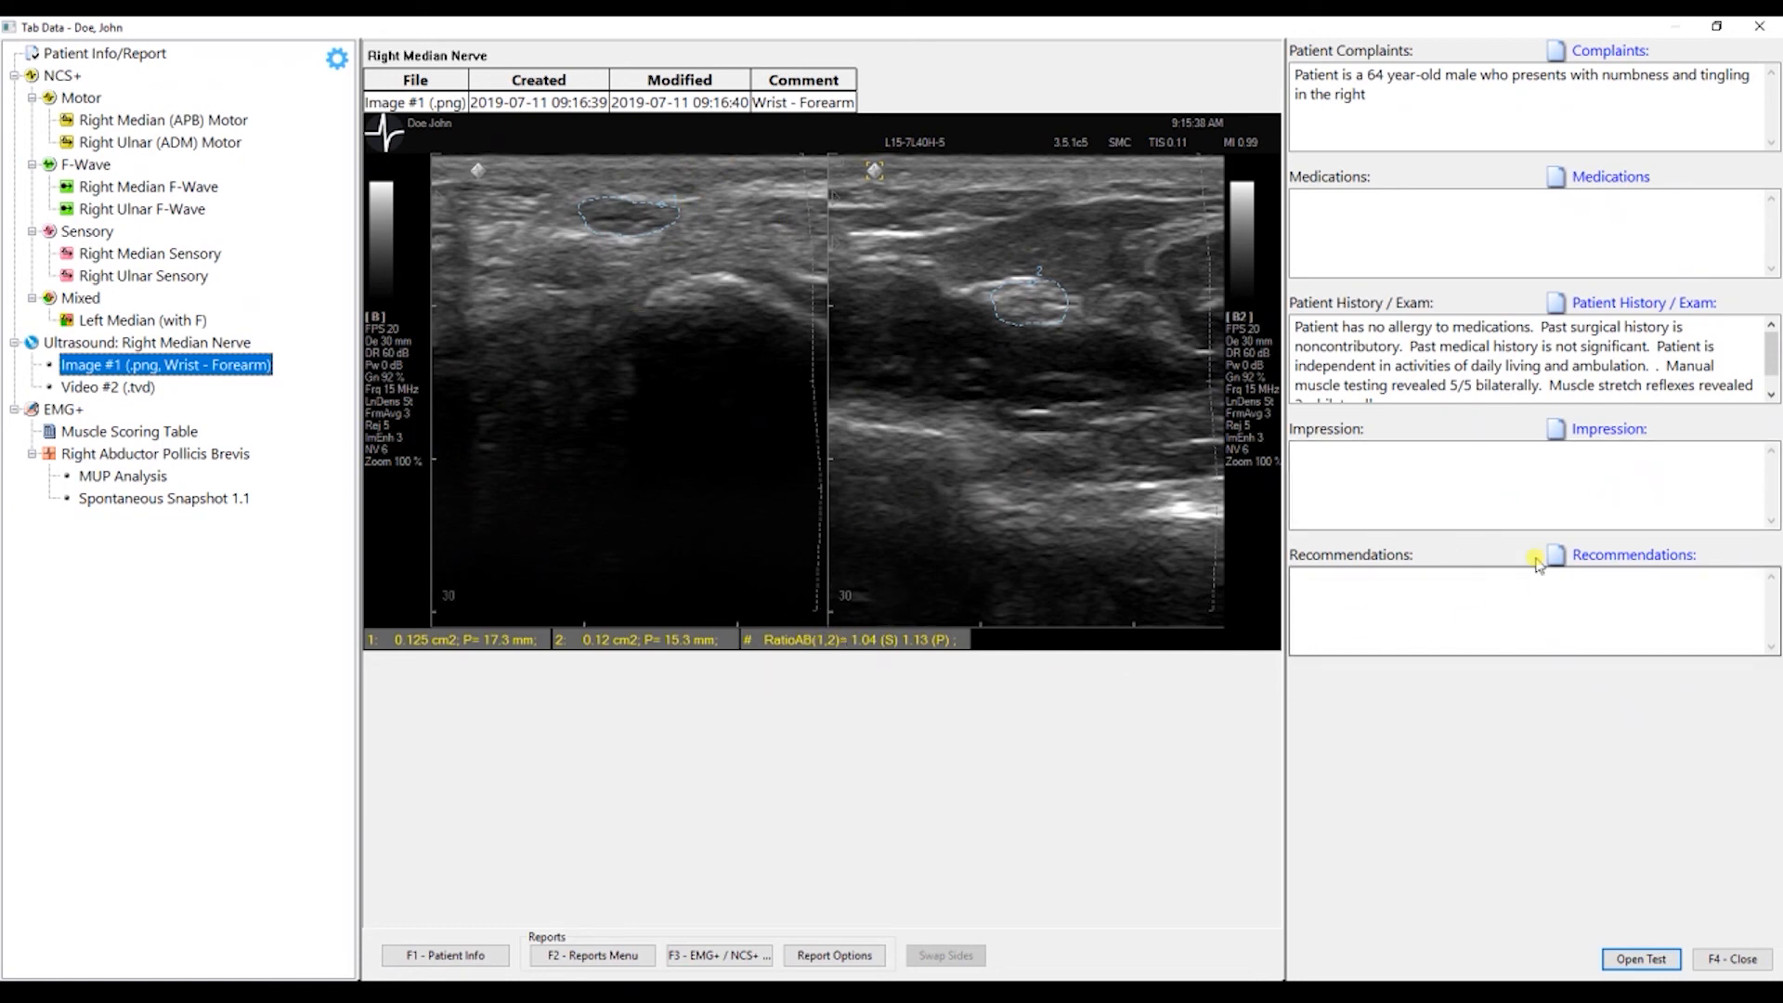
Compose a Carpal Tunnel impression from the template, choosing severe, right, and sensory and motor components
click(1530, 474)
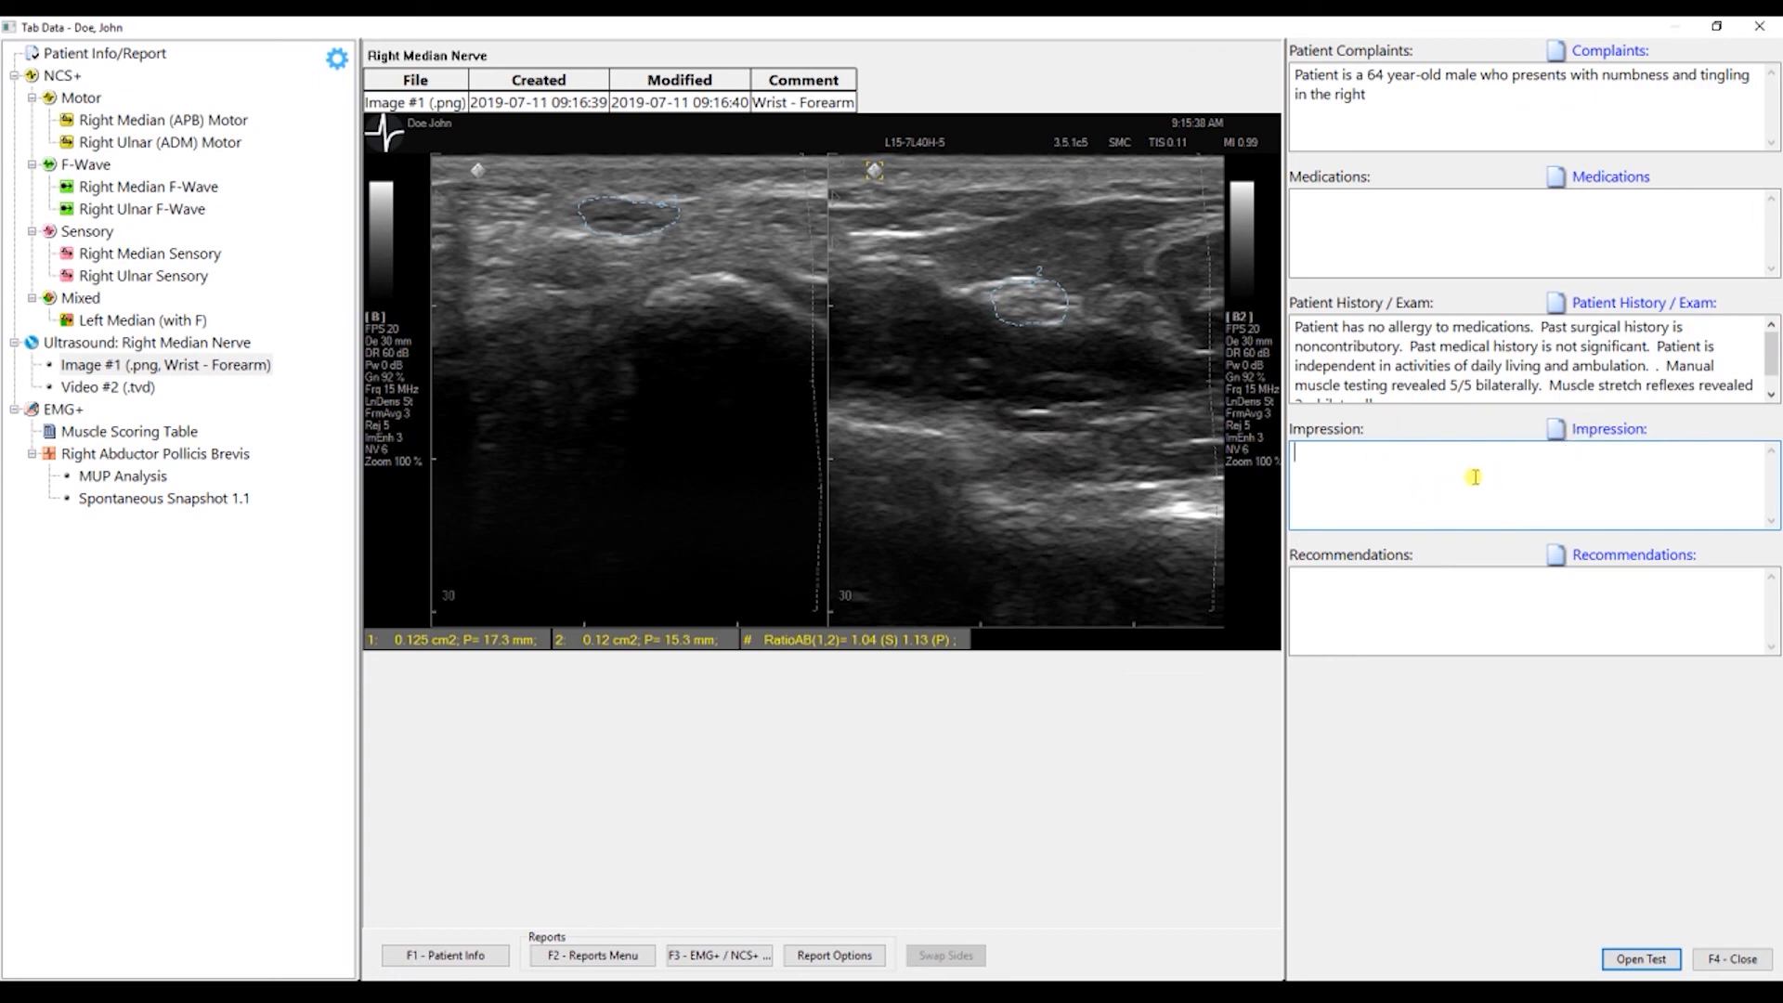
click(1604, 429)
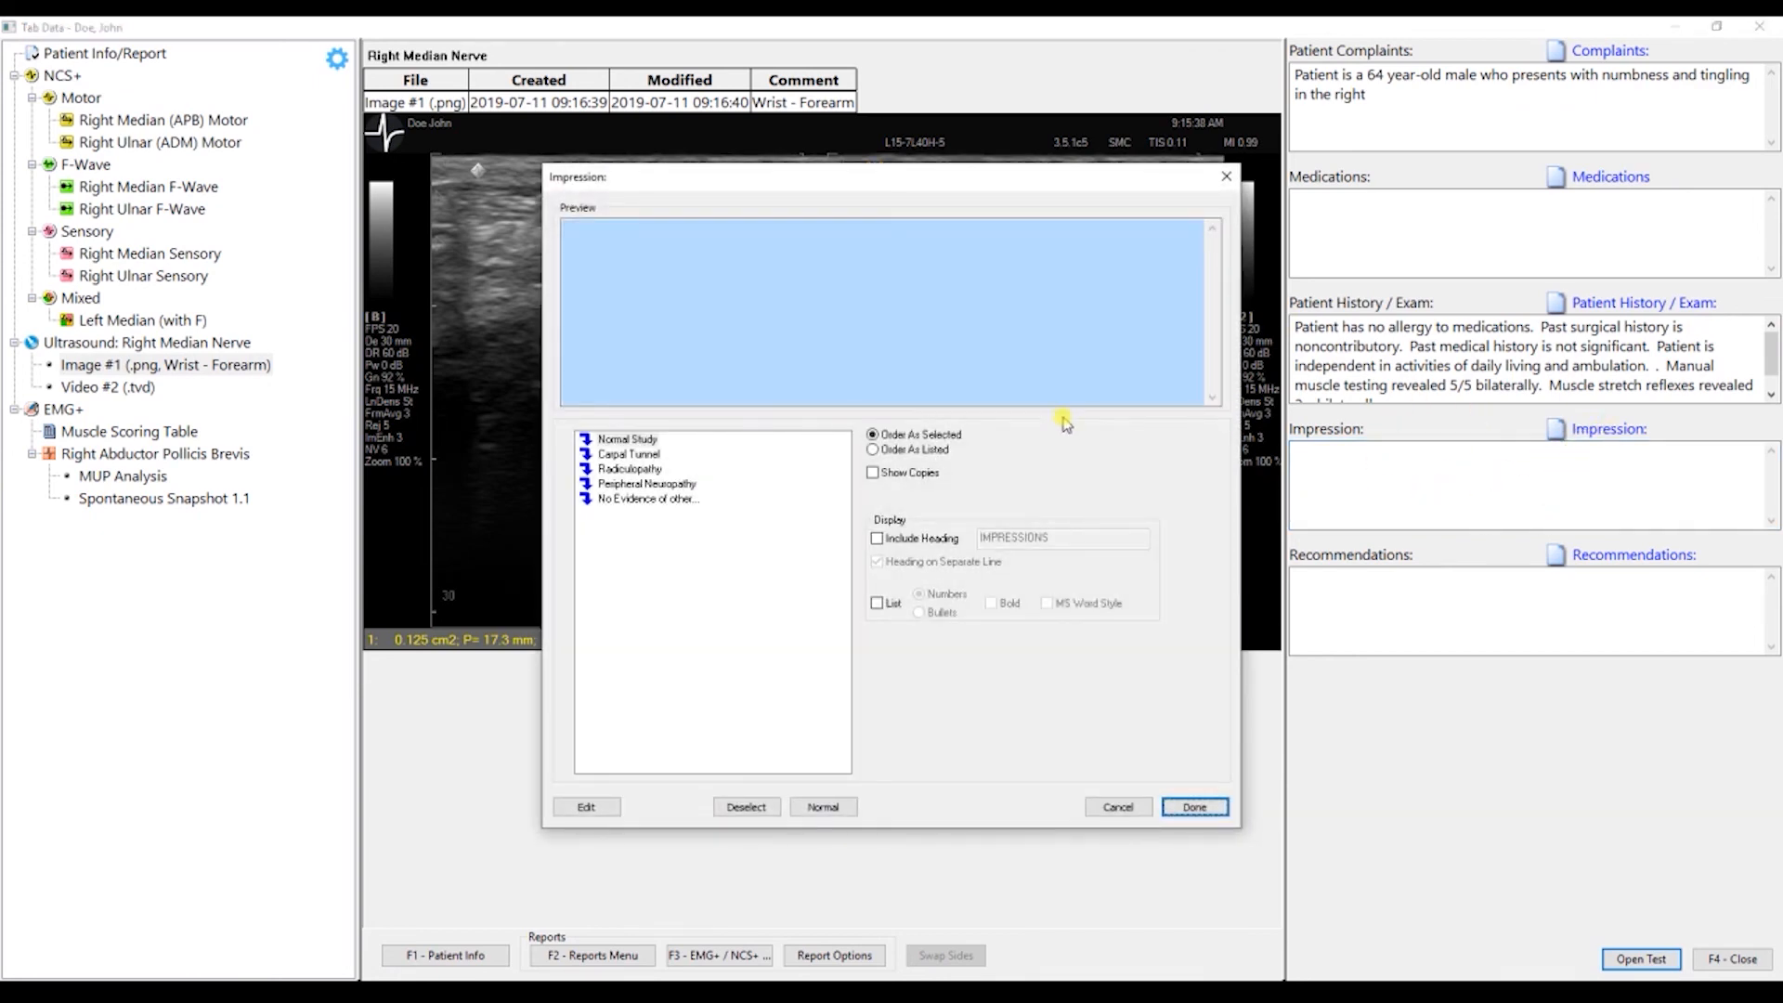
click(627, 455)
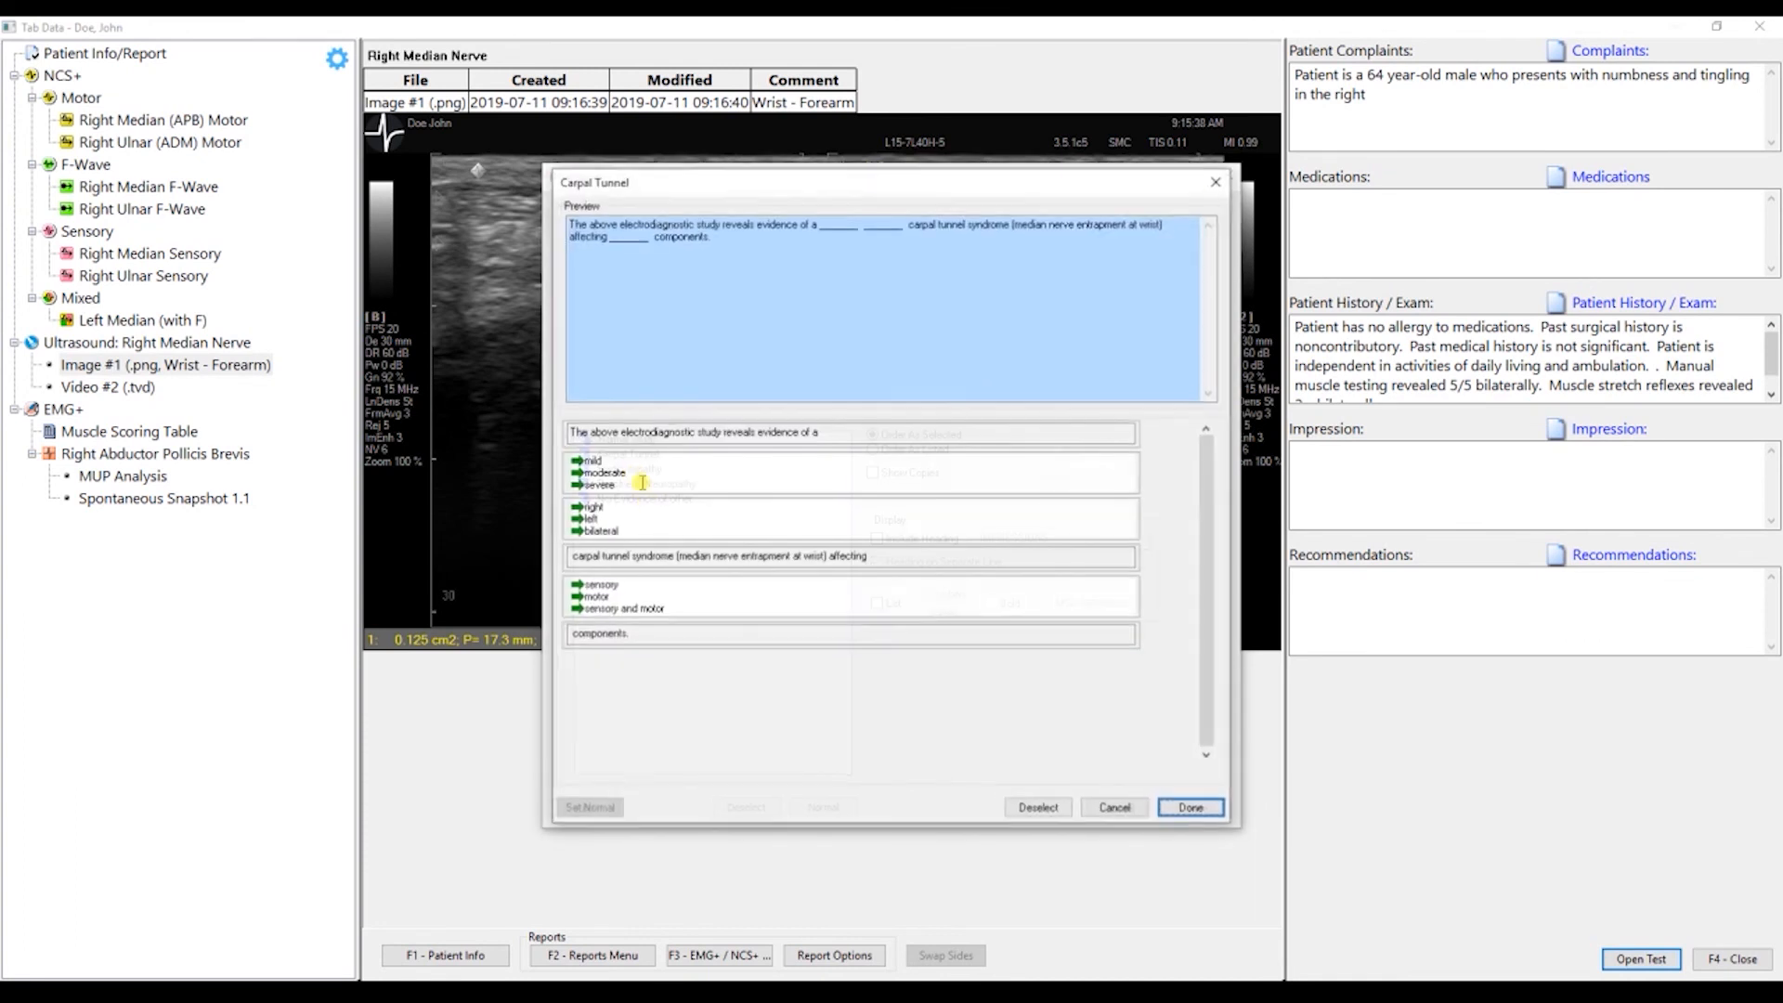
click(578, 485)
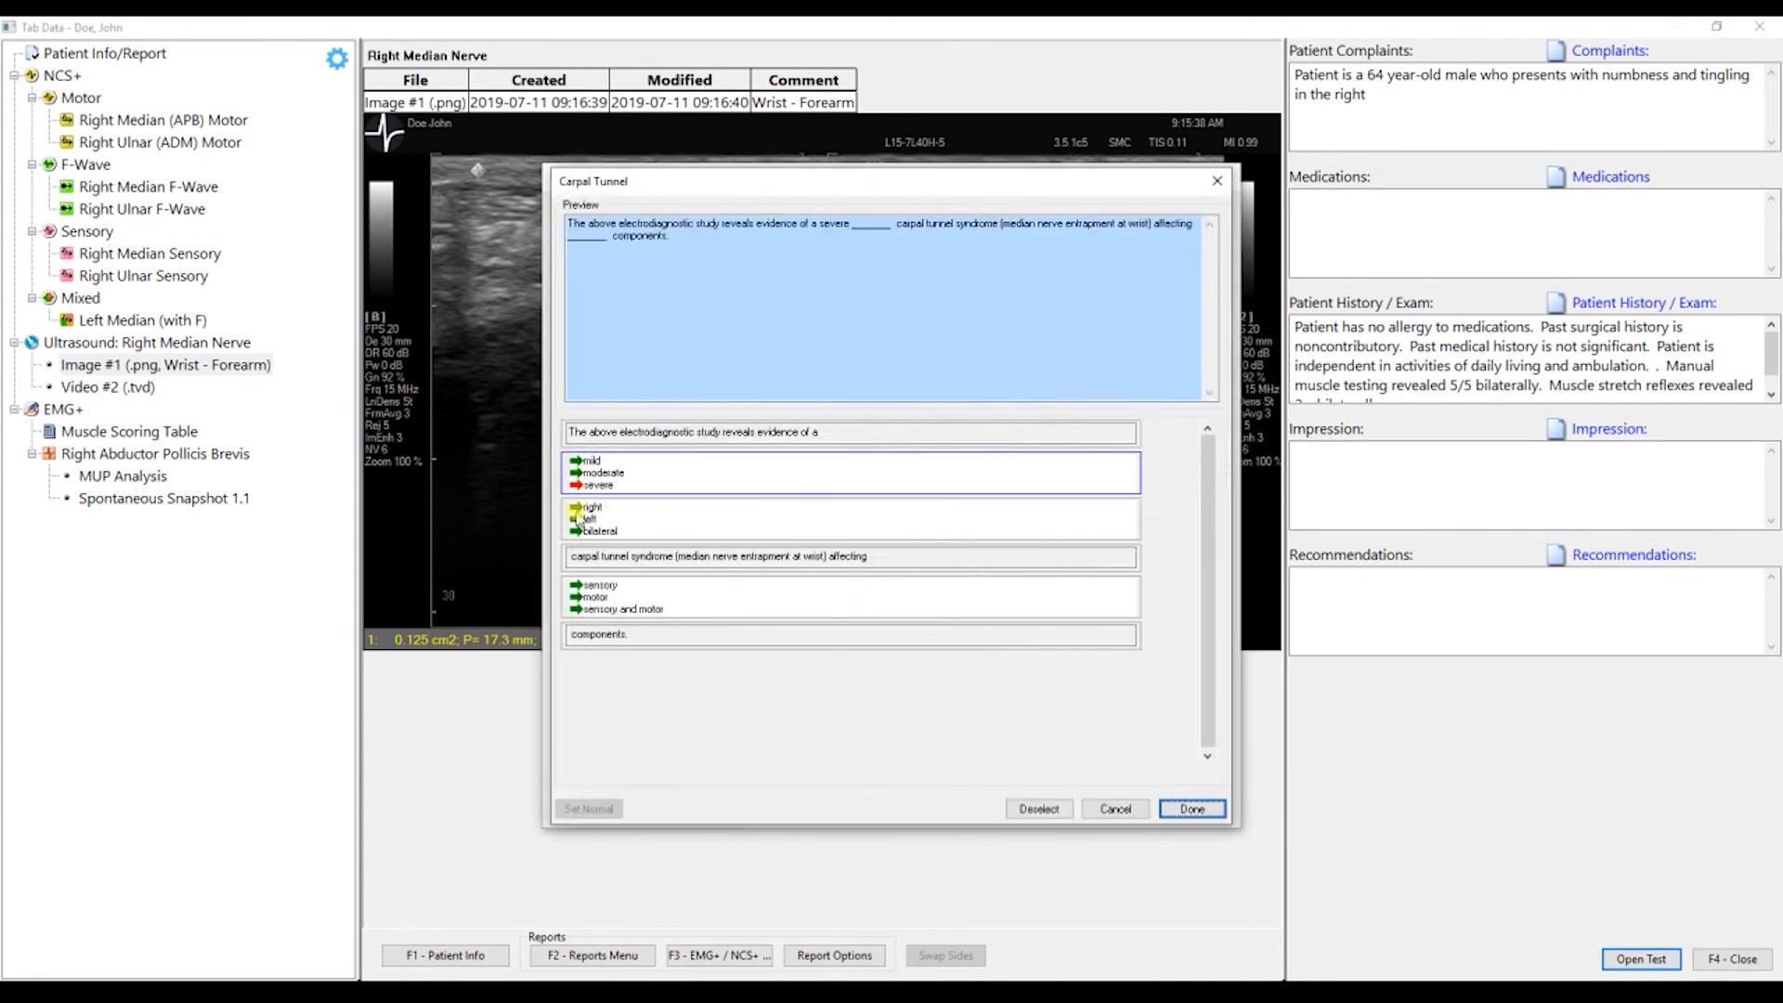
click(577, 507)
click(577, 609)
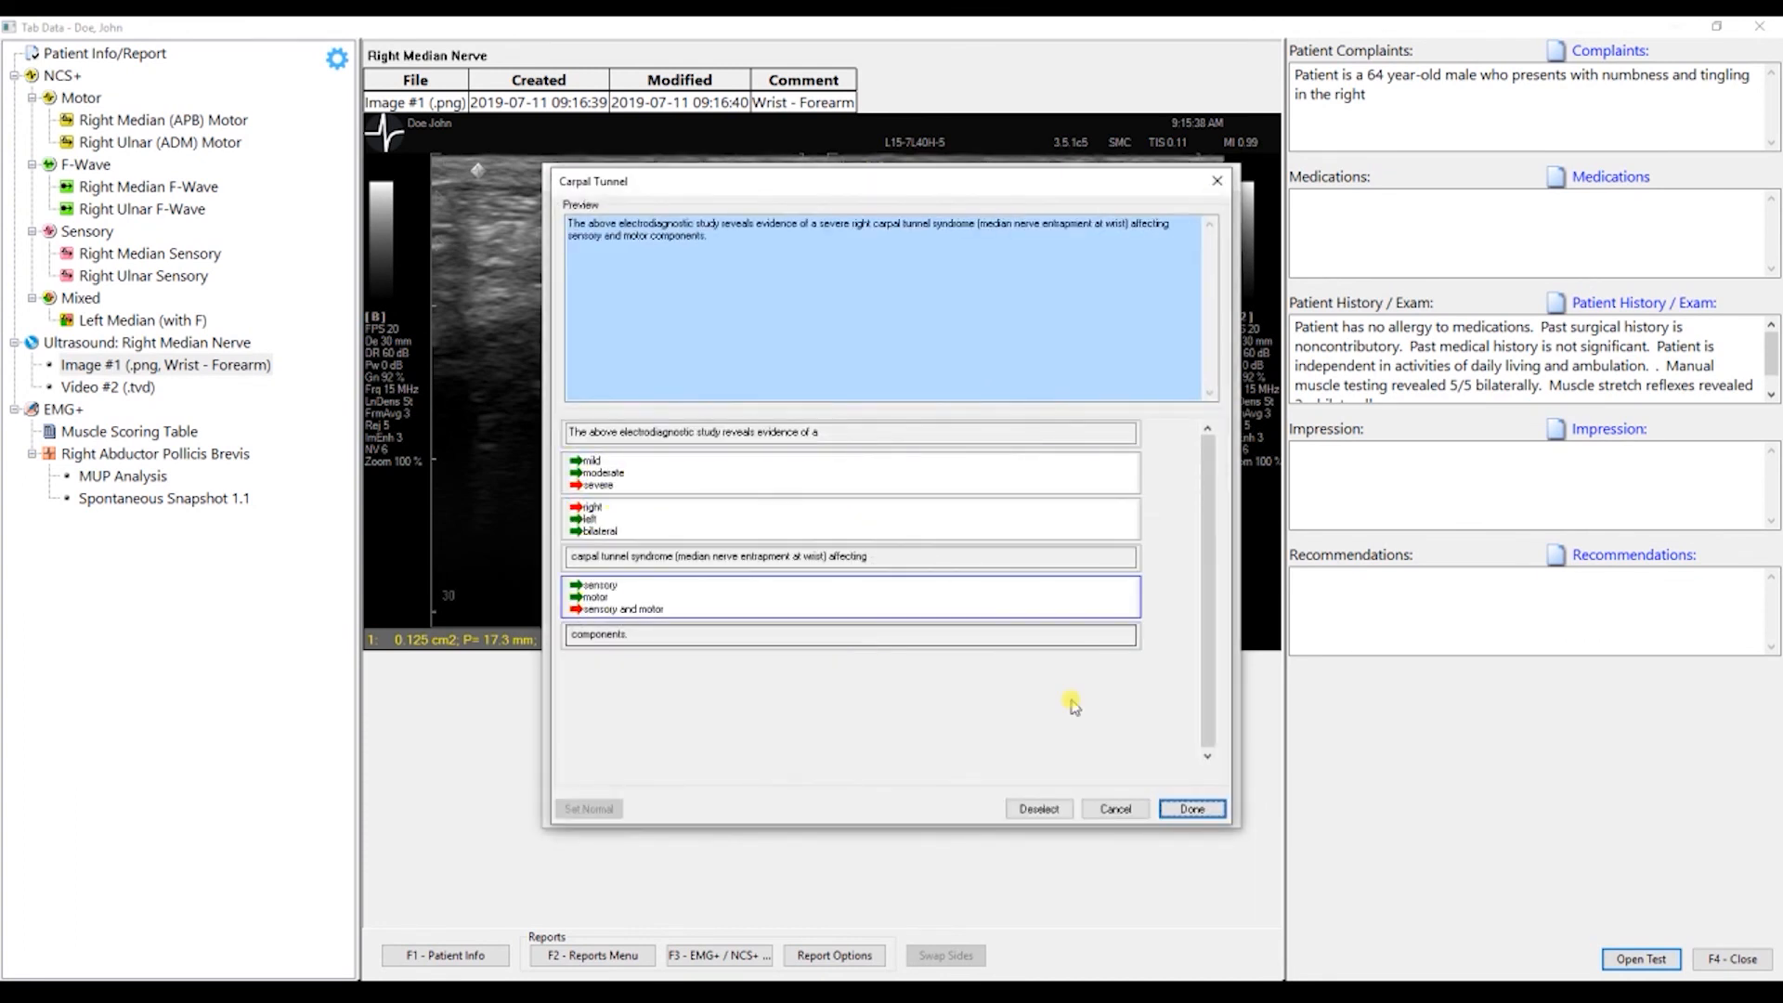
click(1190, 811)
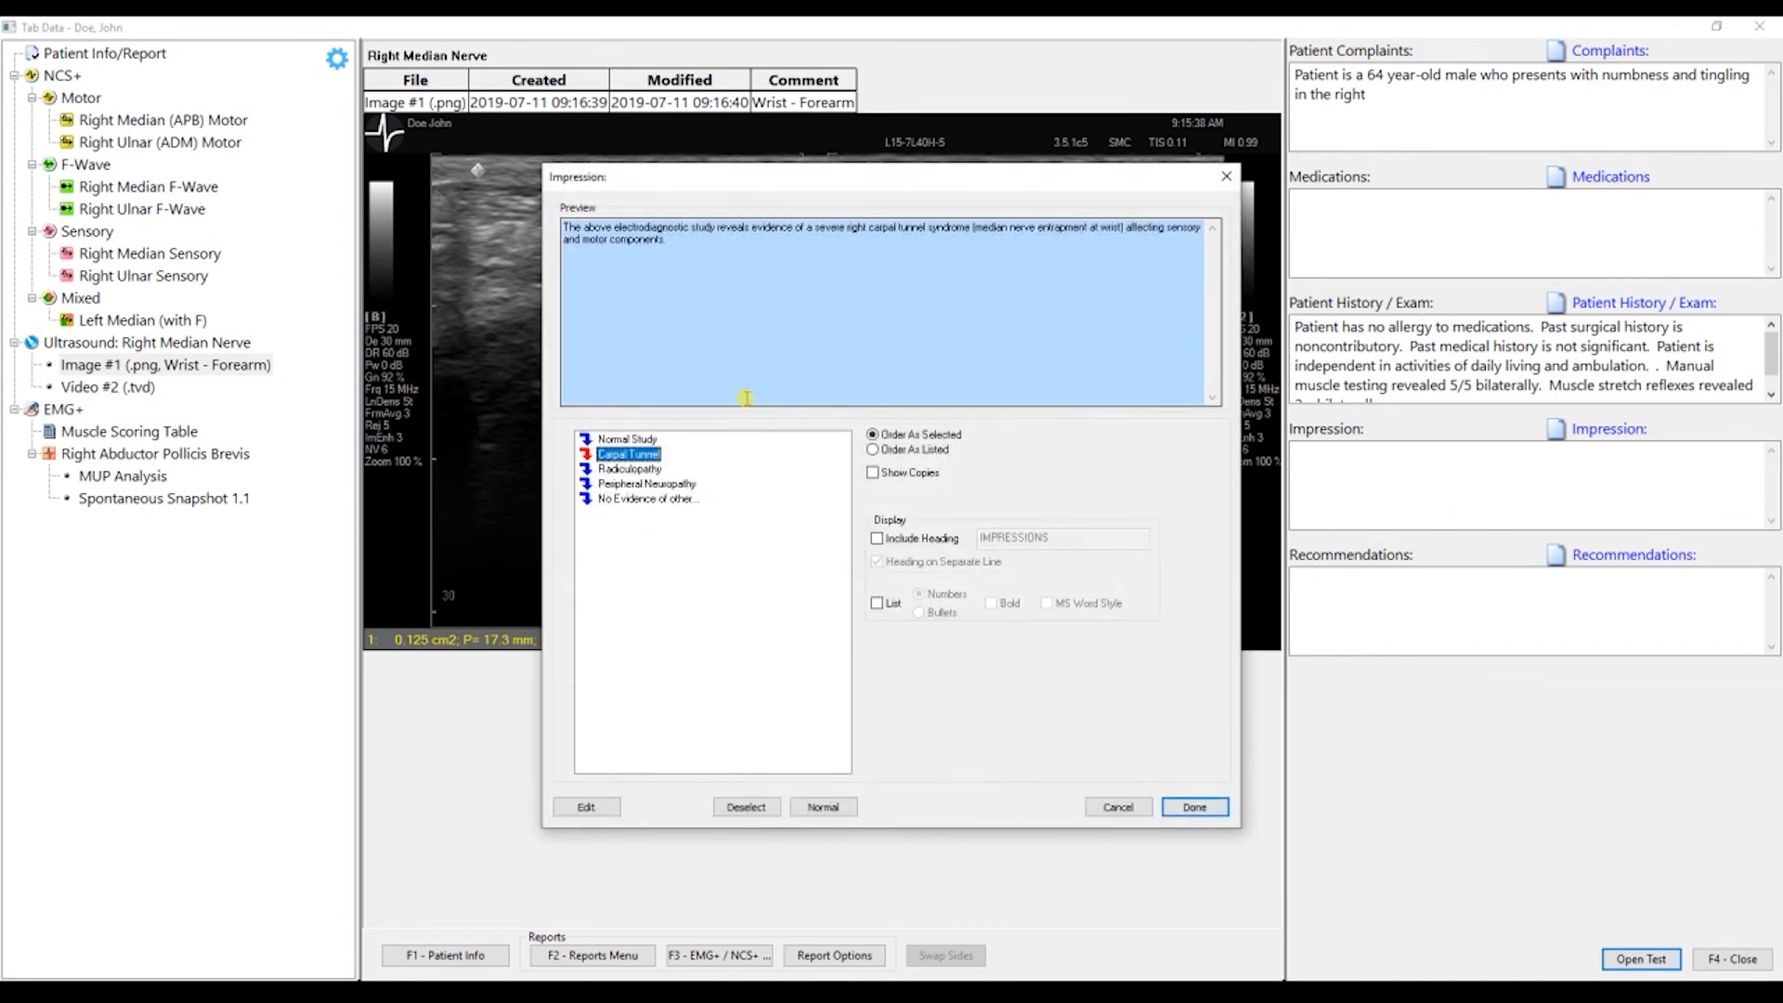
Add the "No Evidence of other..." statement for focal nerve entrapment, insert the text into Impression, and end it with a period
double_click(627, 501)
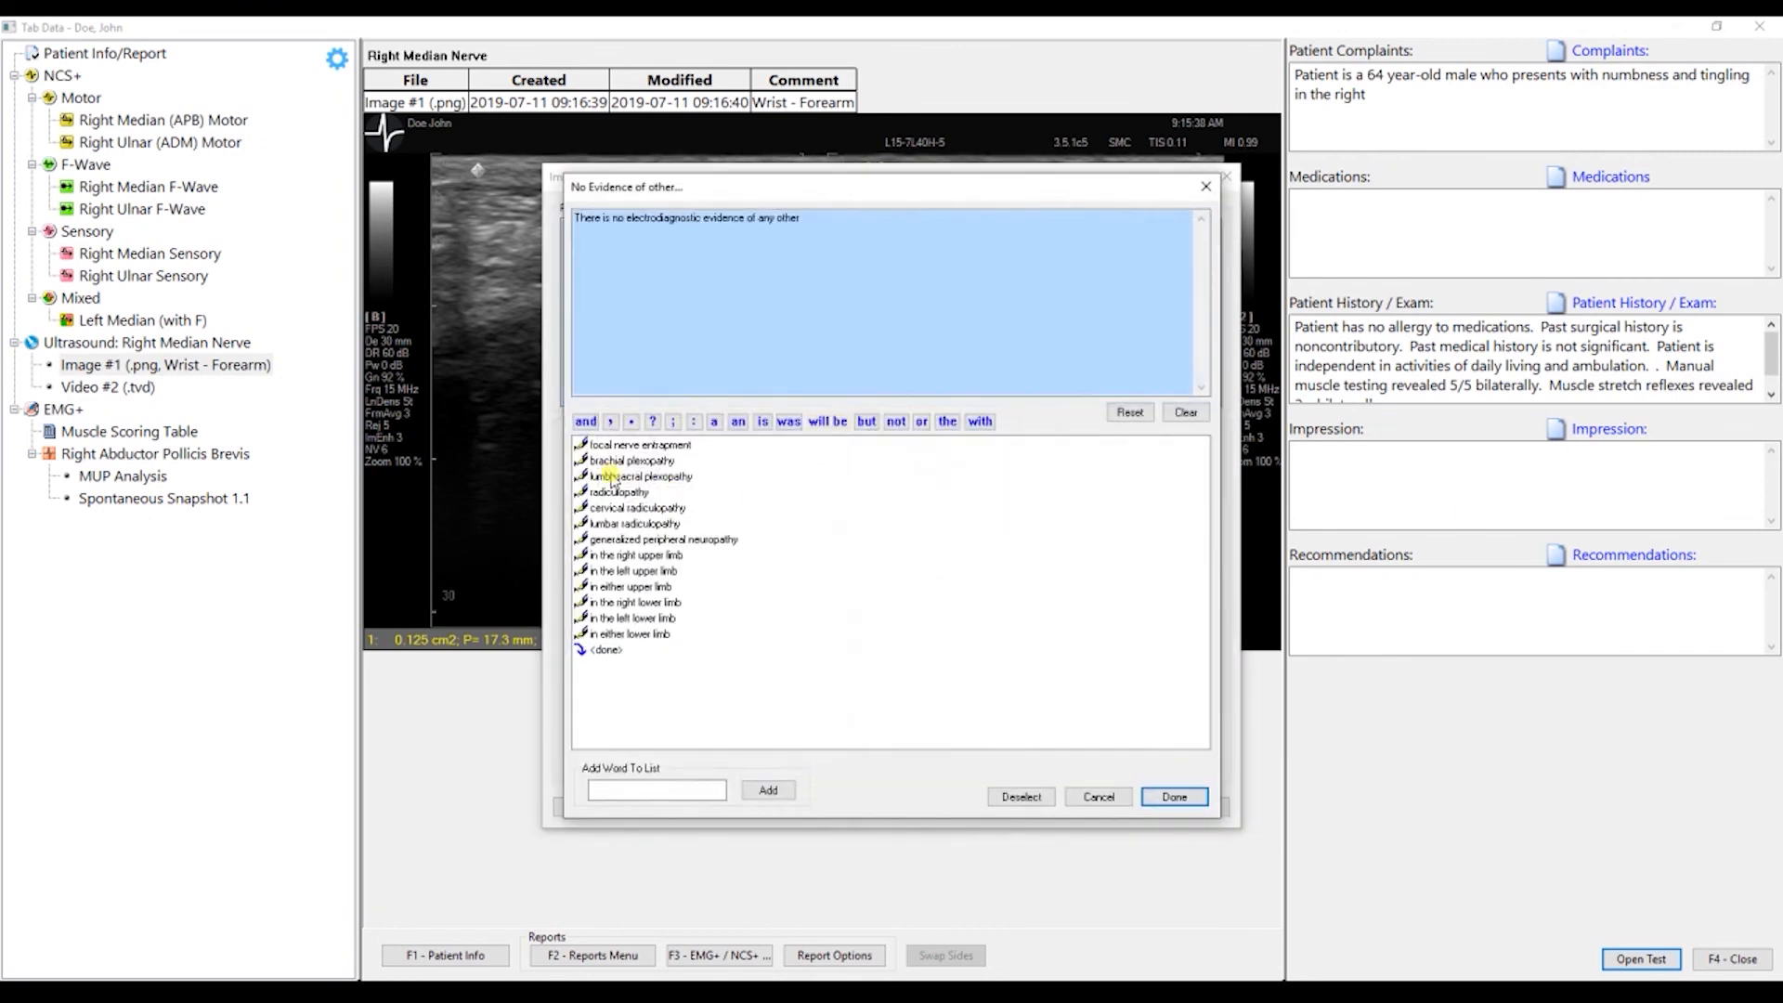
click(620, 445)
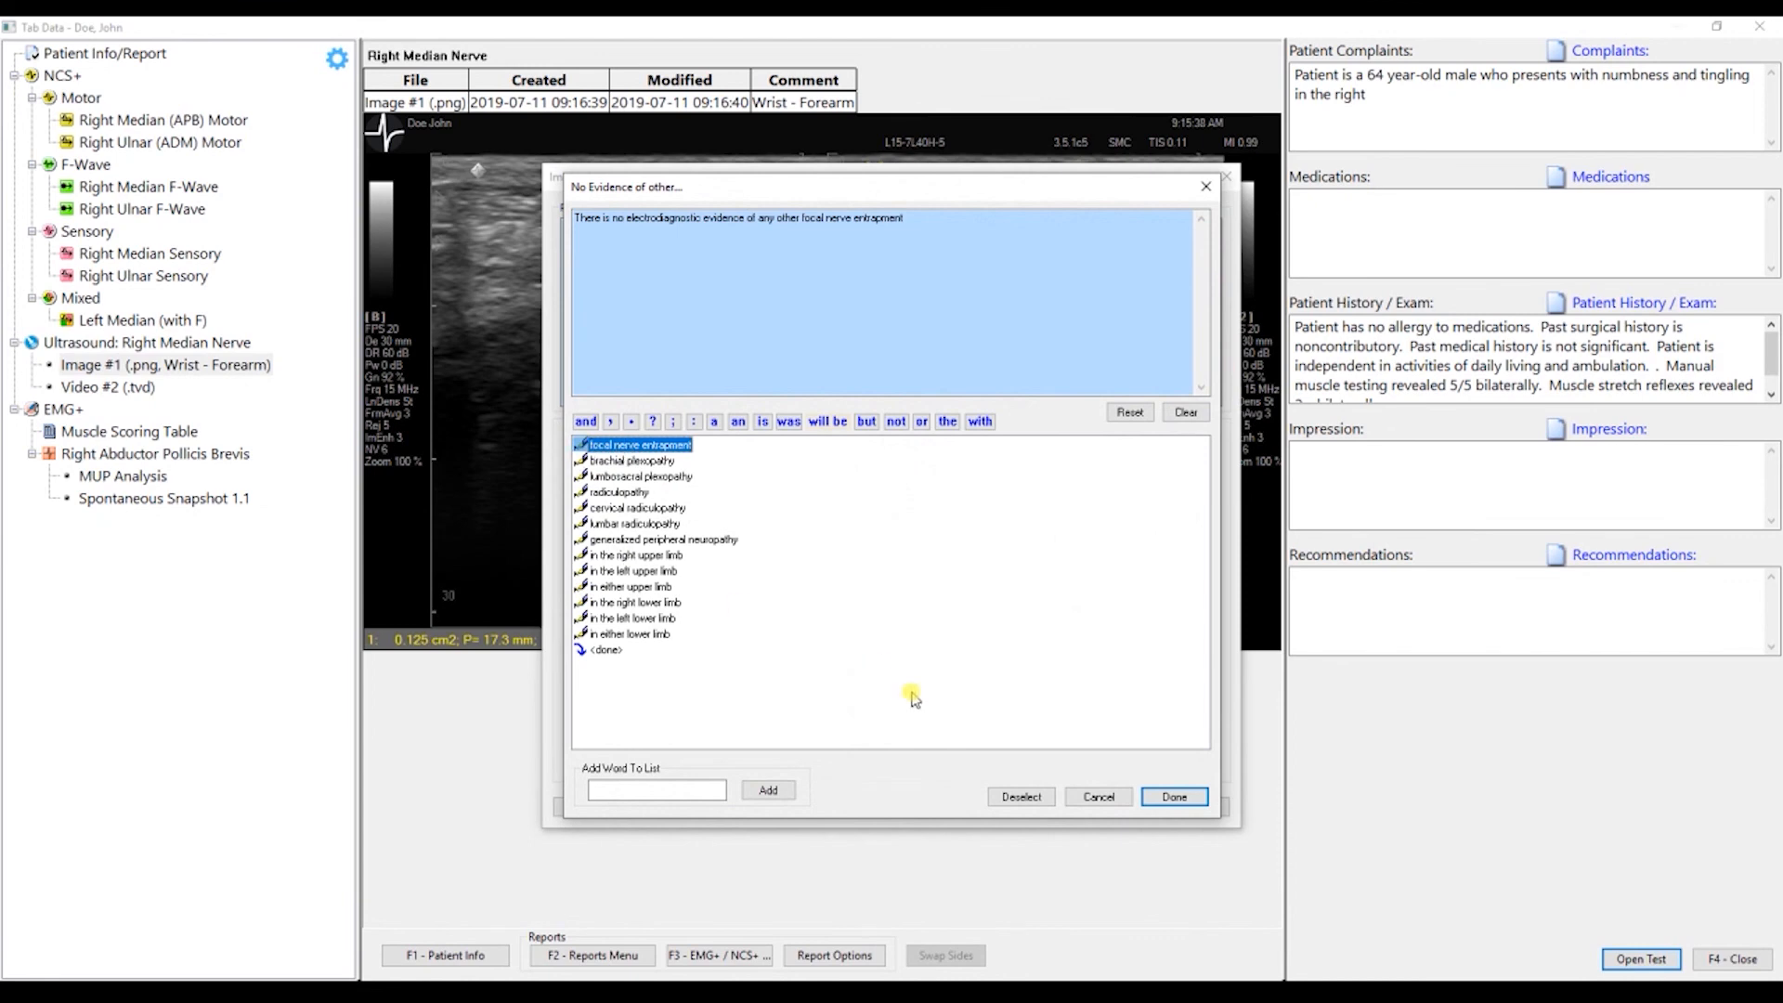
click(1161, 801)
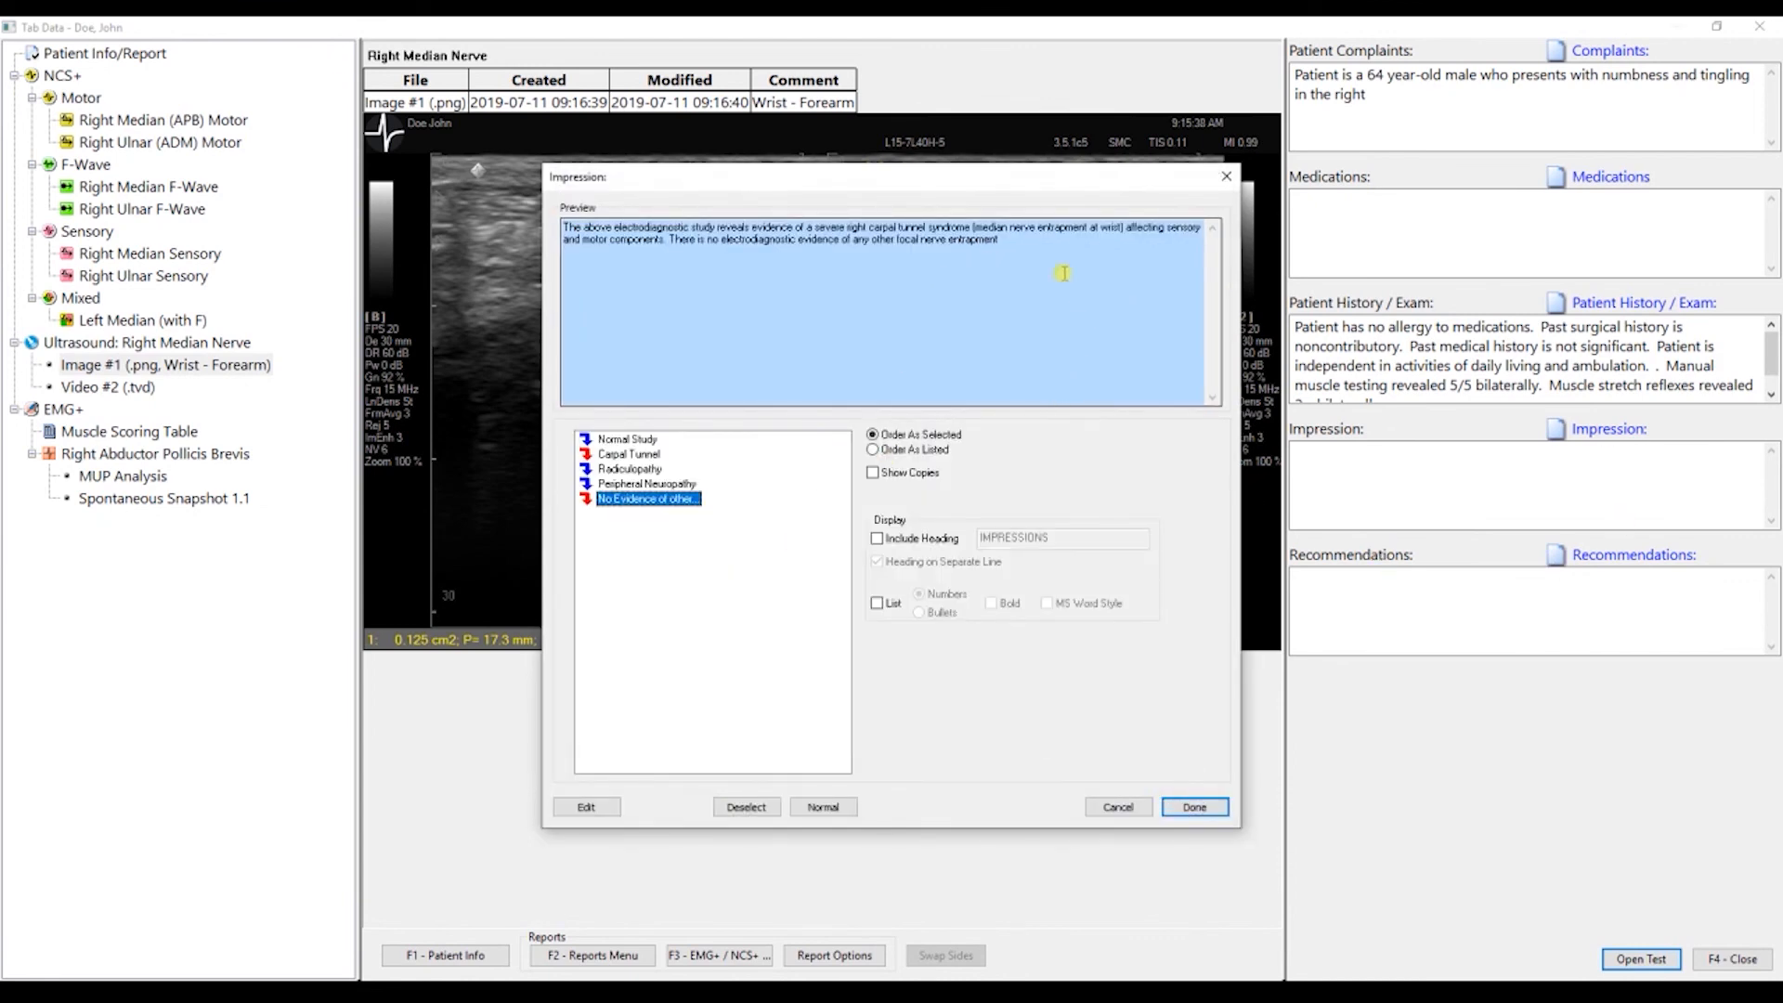
click(1193, 808)
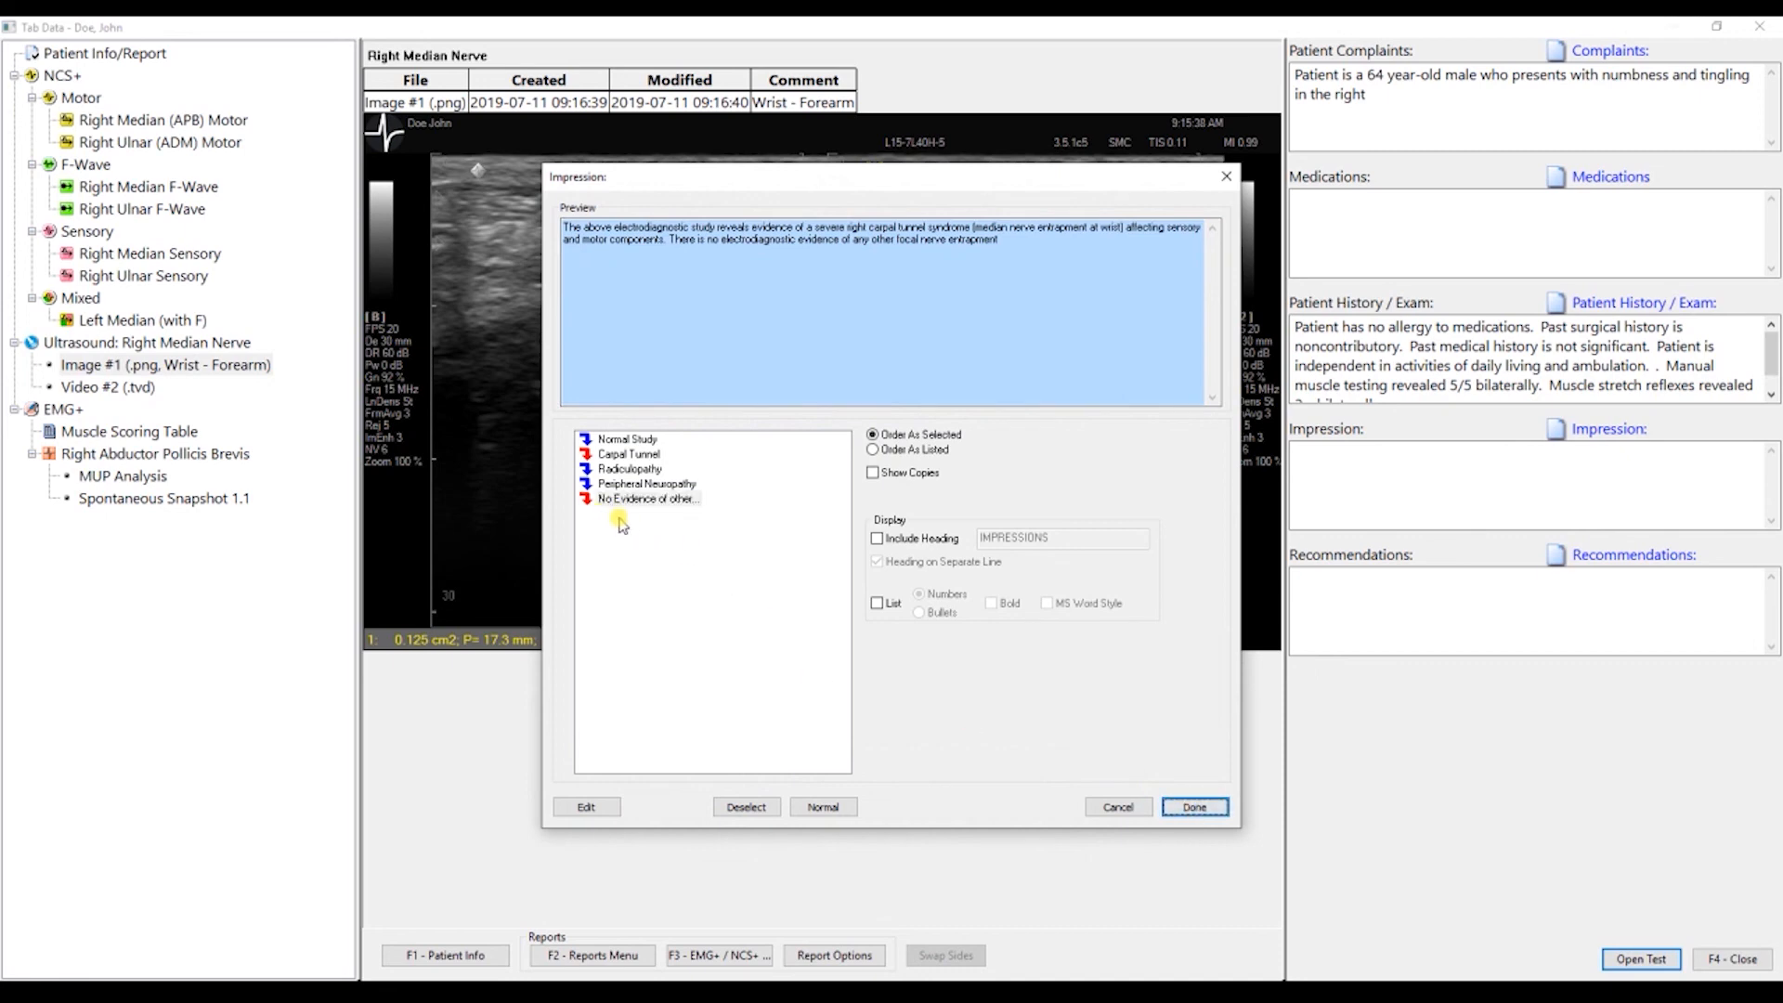
click(1198, 807)
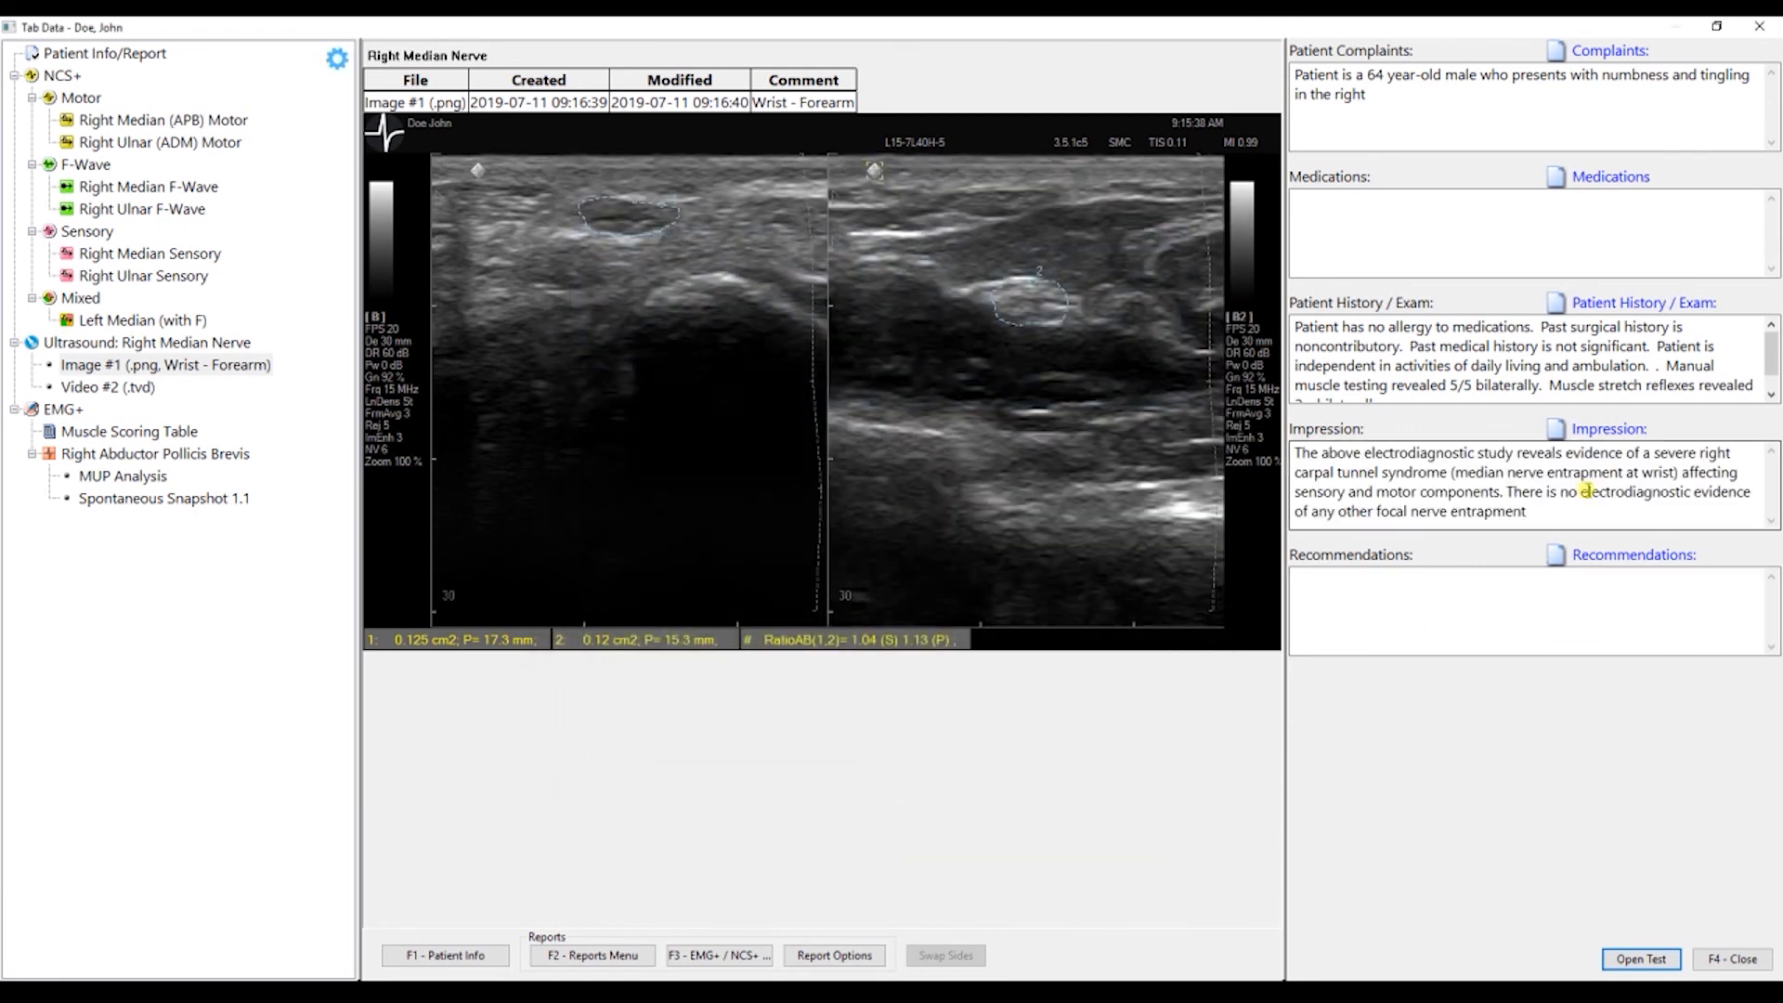
click(1560, 512)
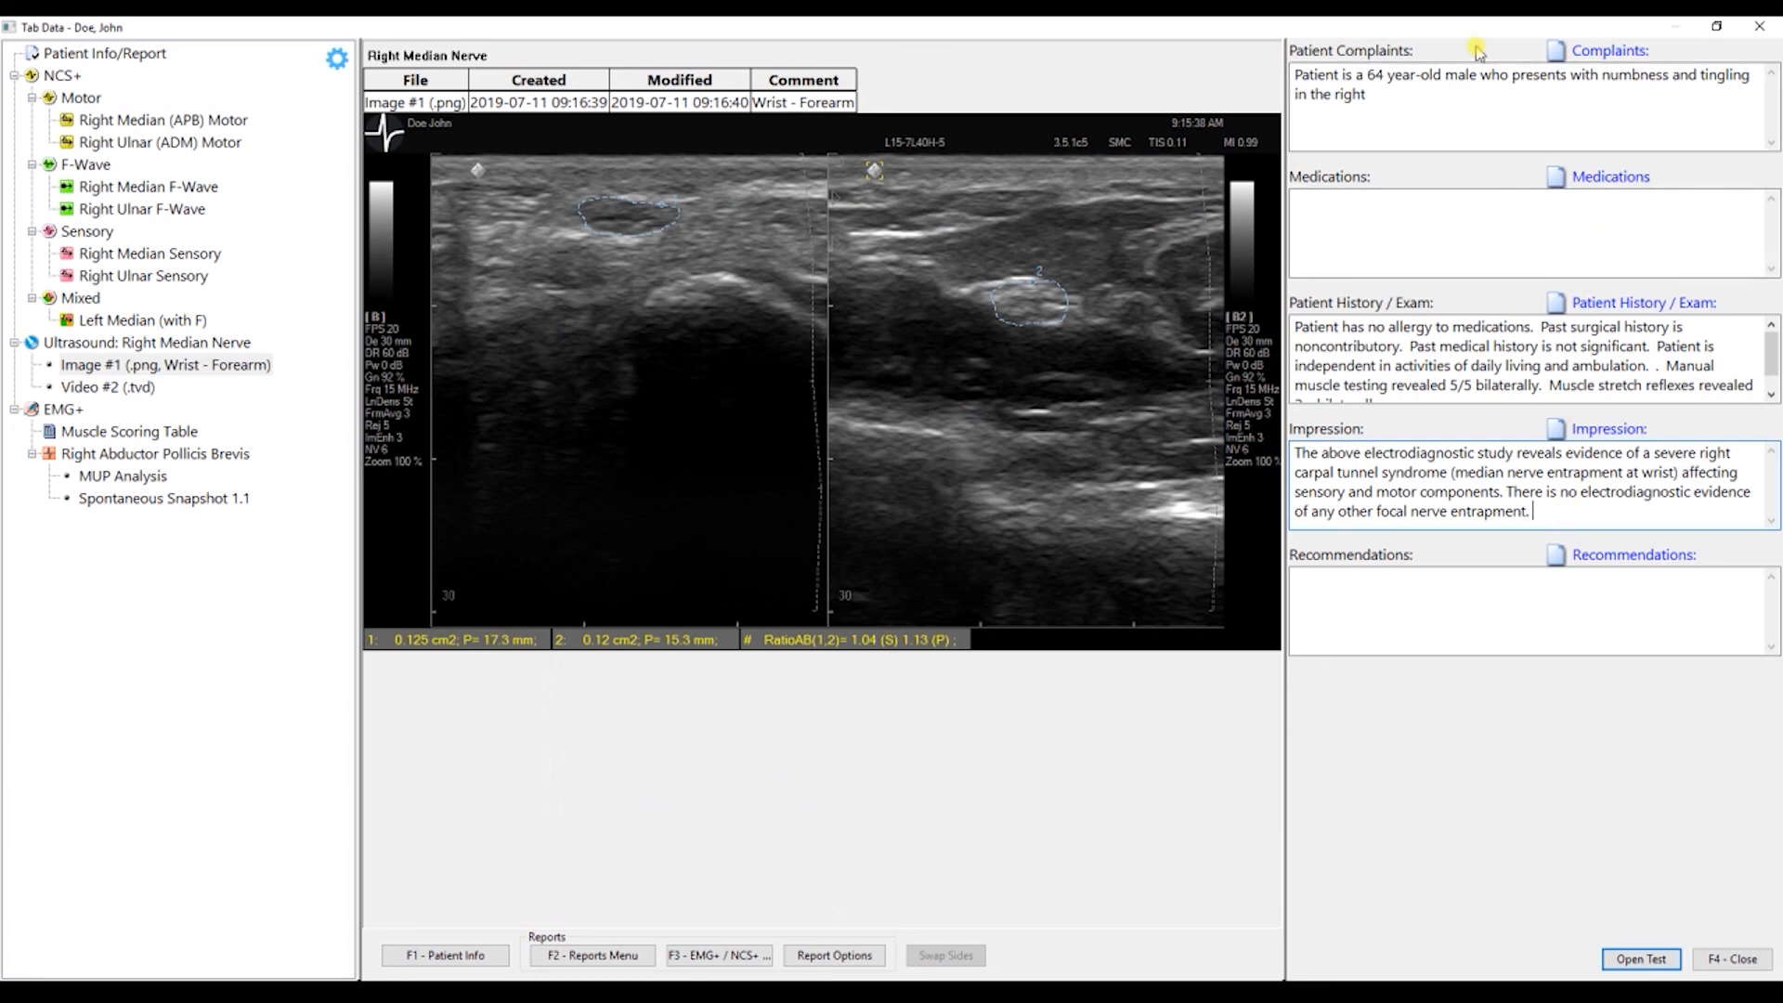
Fill in the Recommendations from the template with referring-physician follow-up and continuing current management, as a bold numbered list
click(1368, 597)
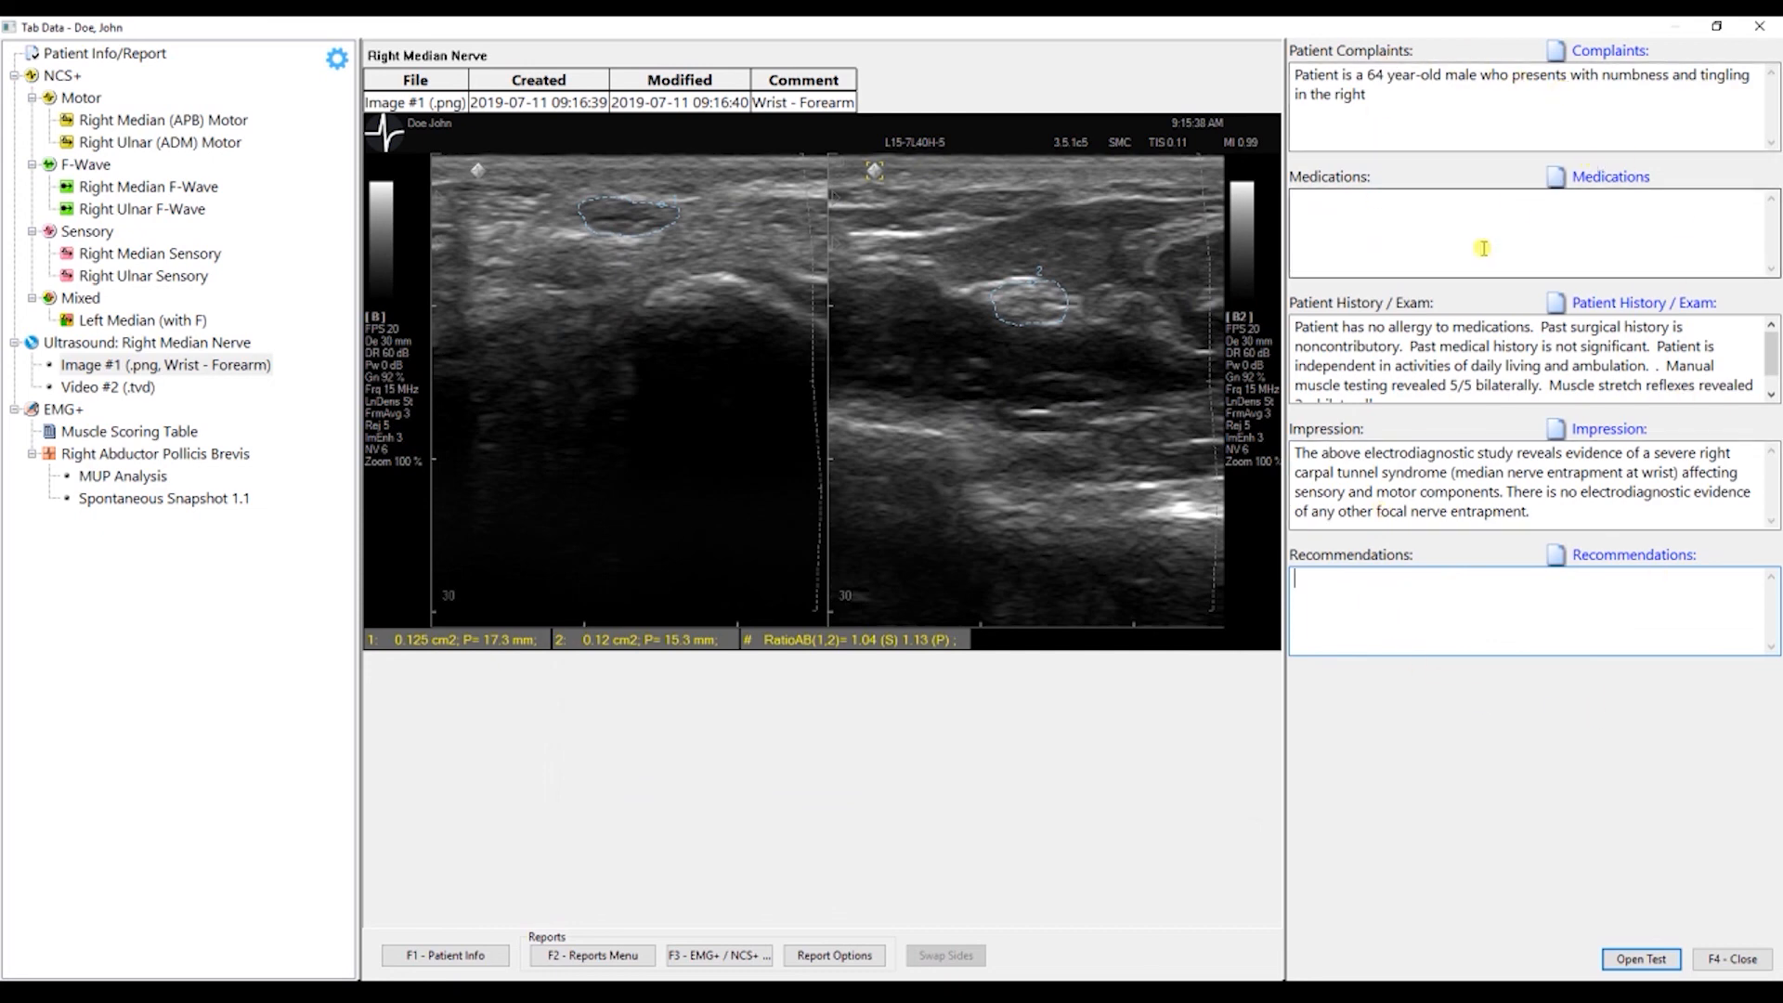
click(1604, 557)
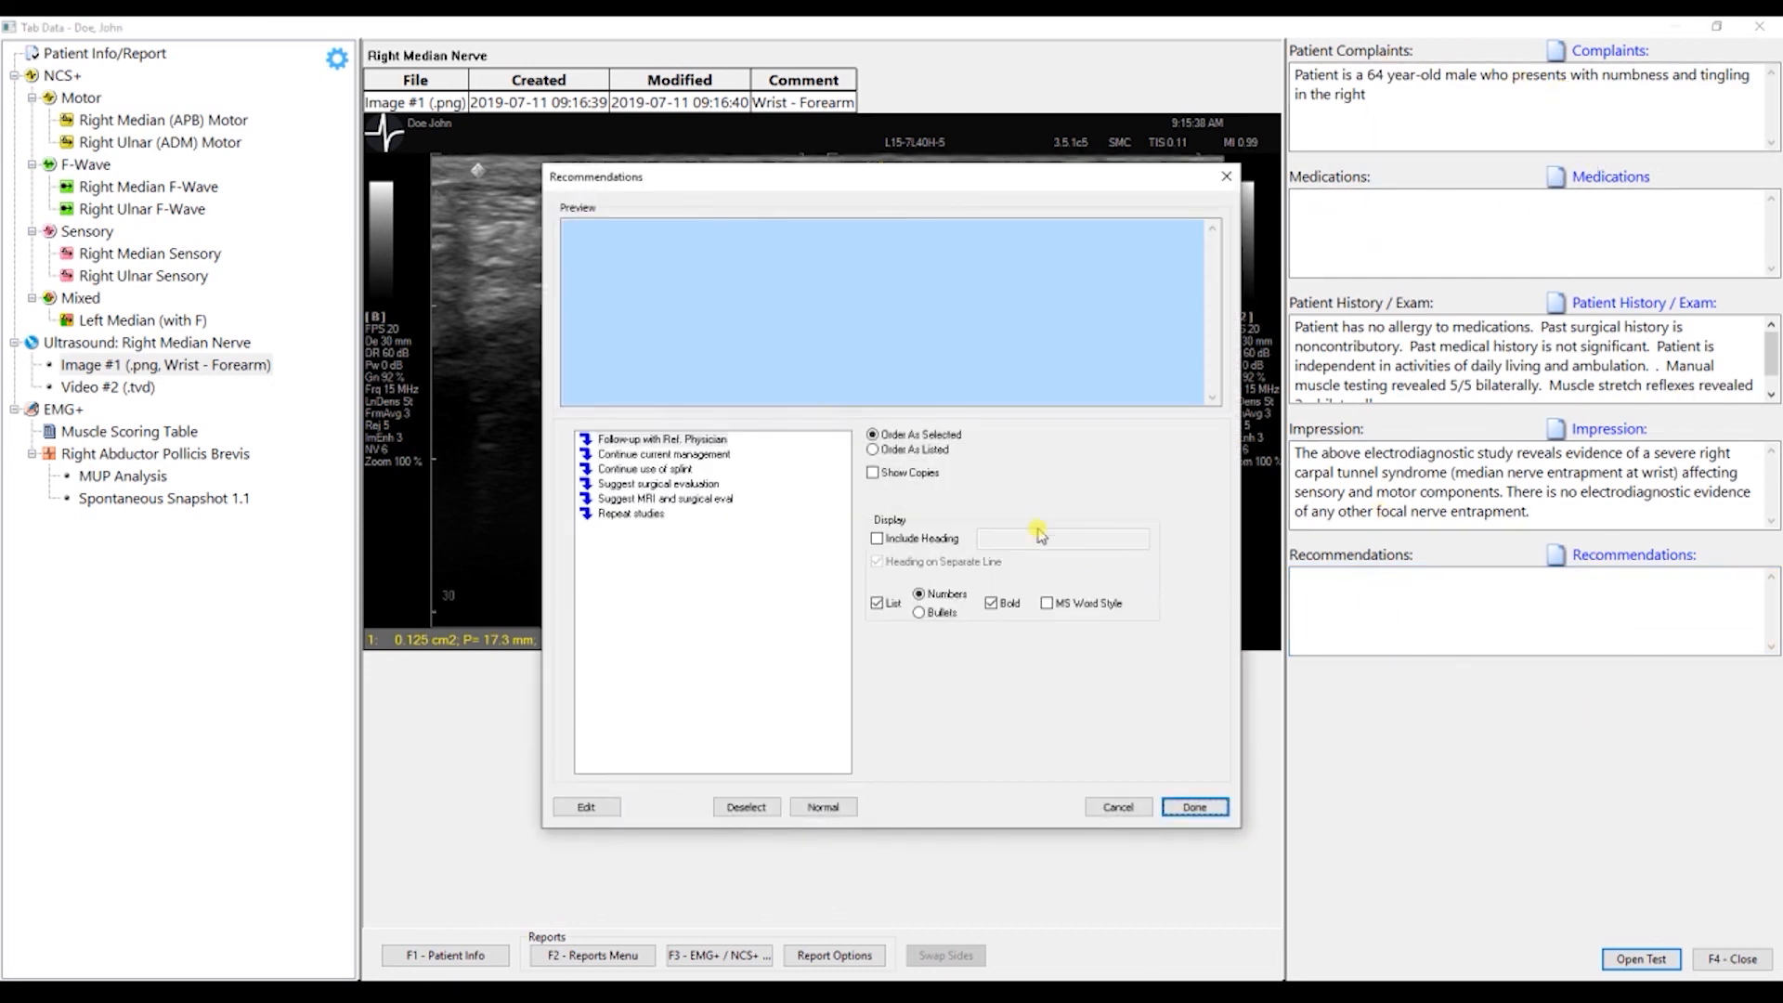
click(646, 442)
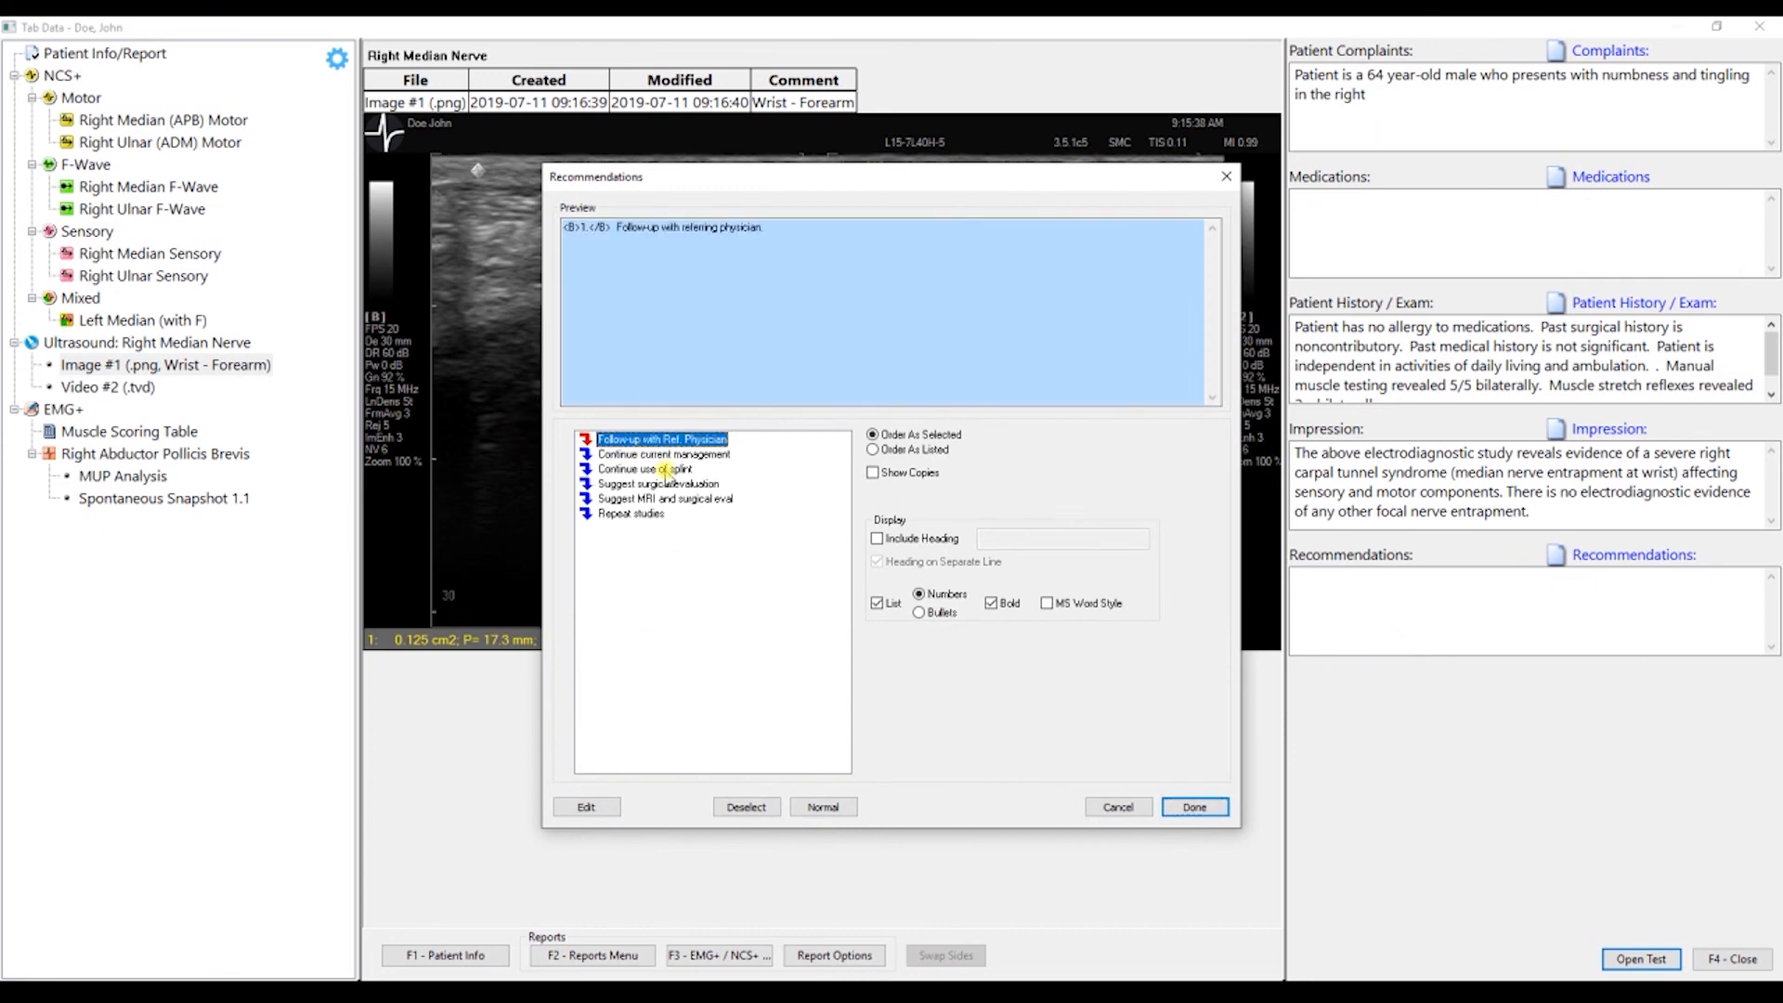
click(664, 455)
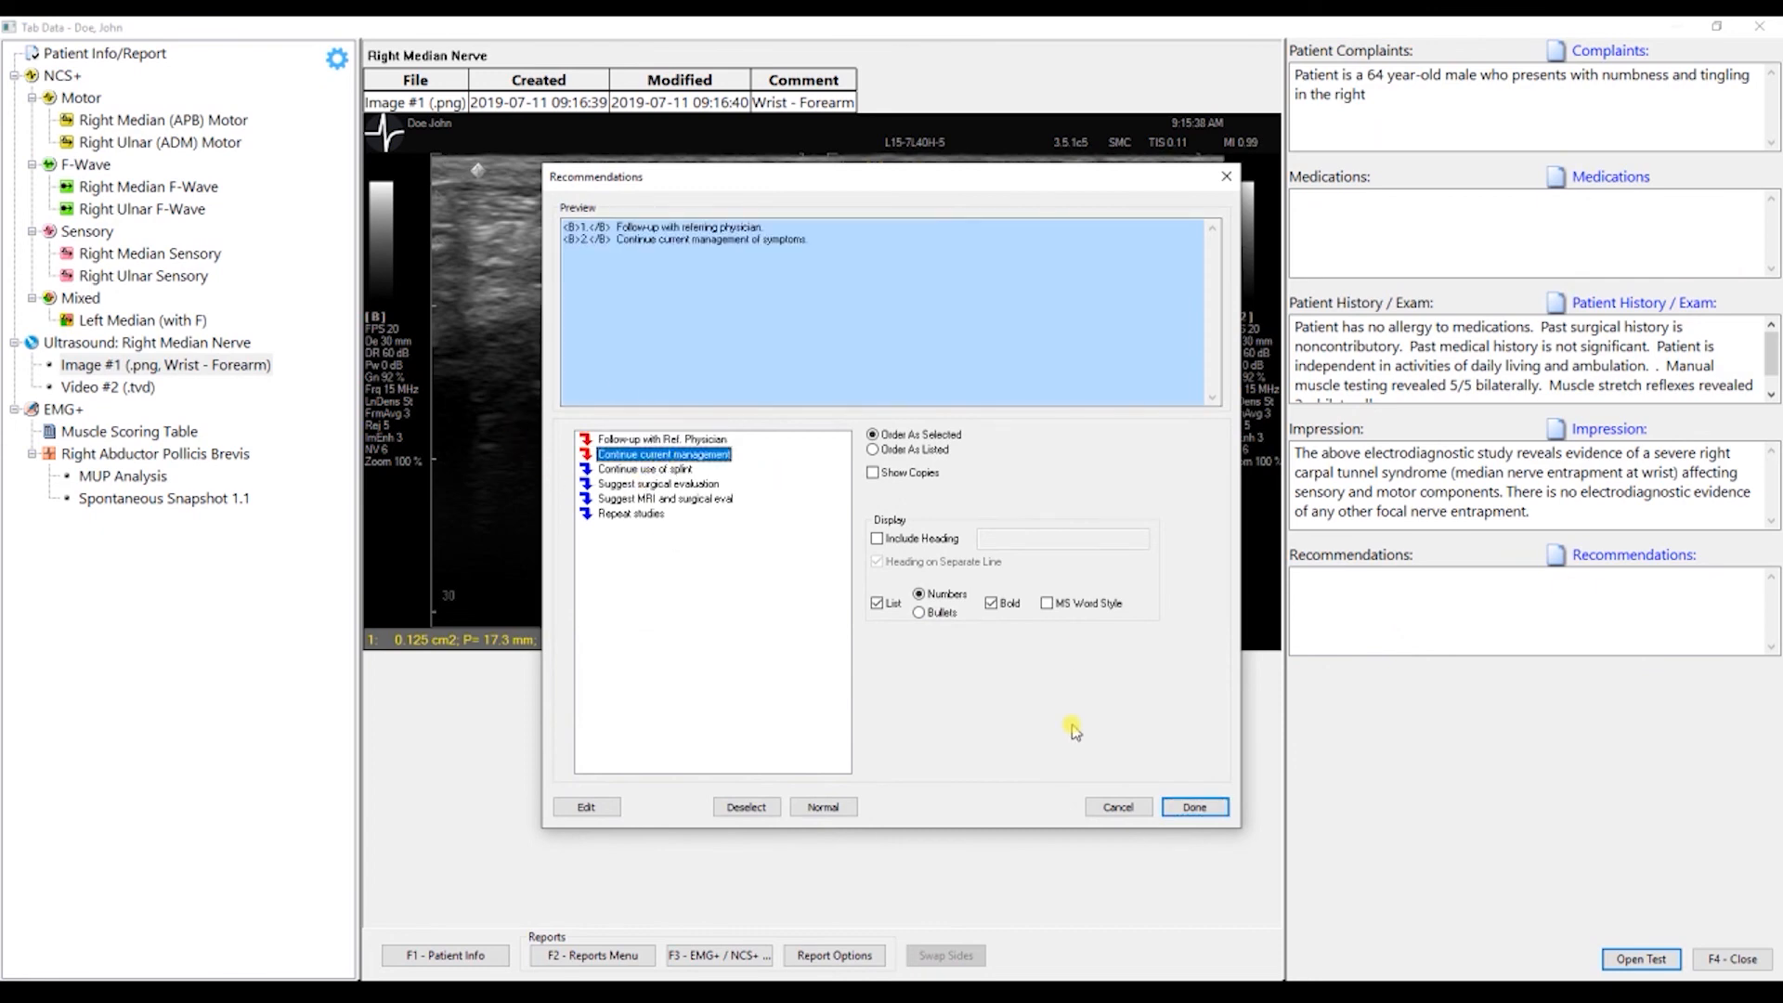
click(1192, 807)
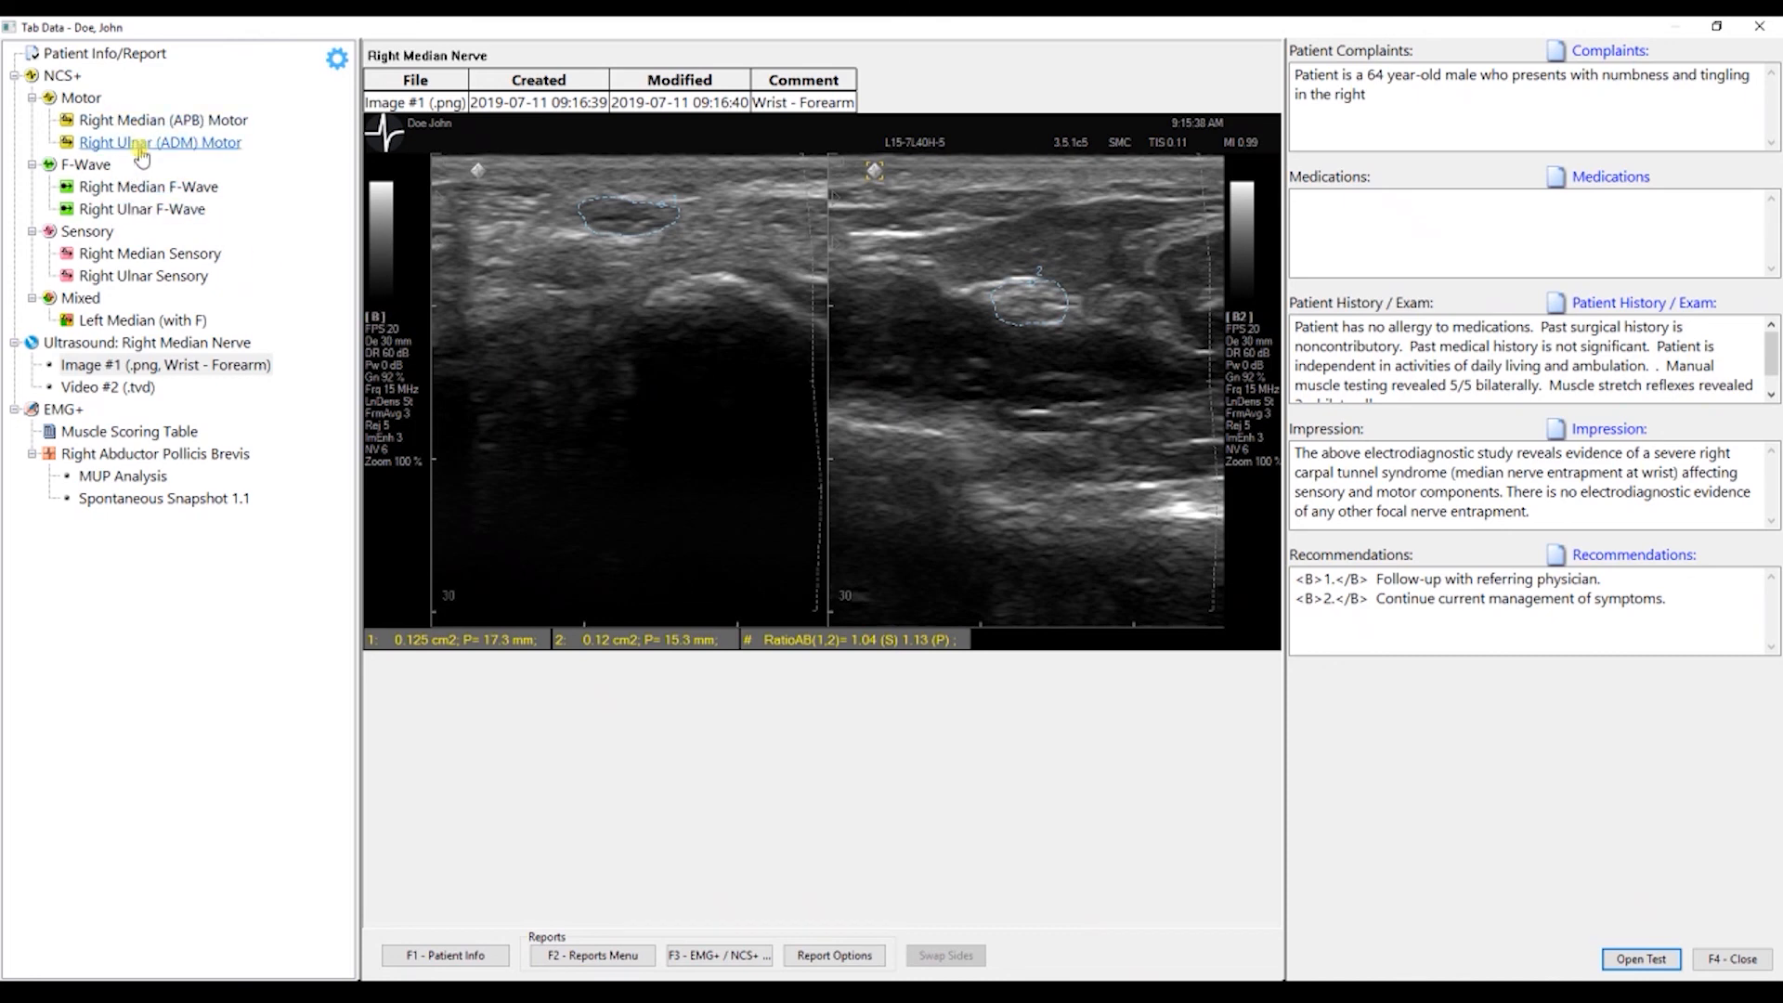
Display the Right Median (APB) motor results and generate the EMG+ / NCS+ report
click(160, 112)
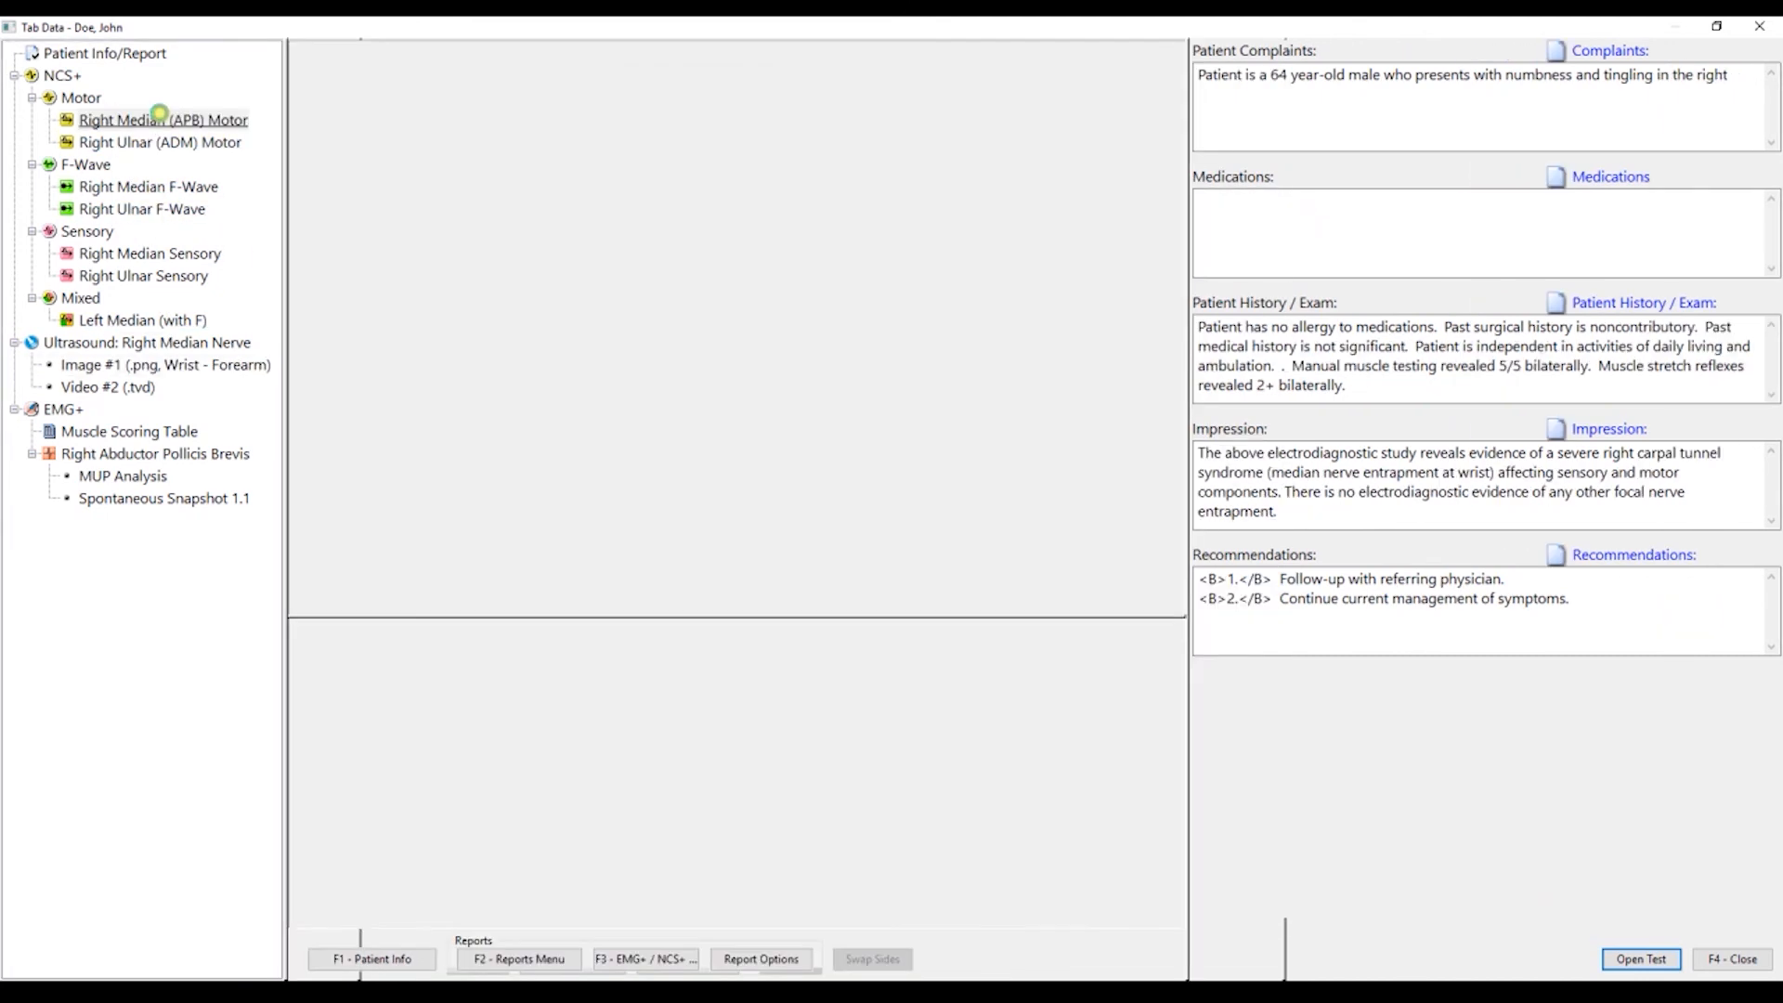
click(160, 113)
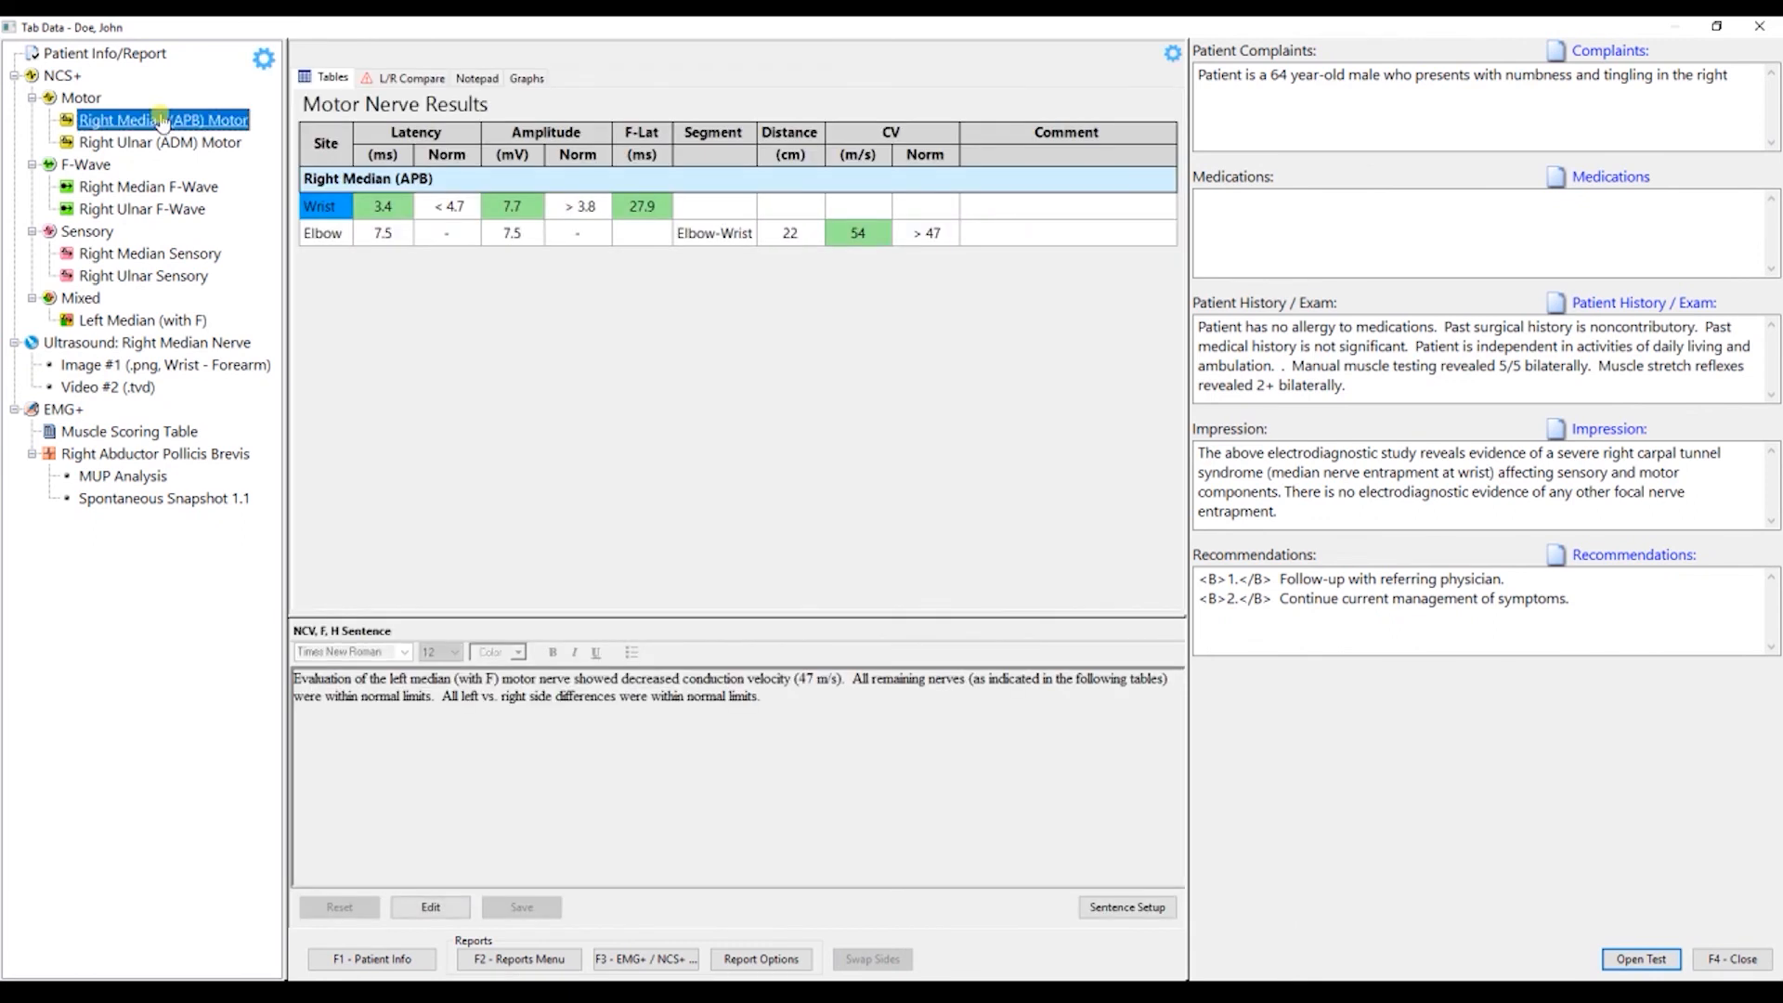
click(159, 114)
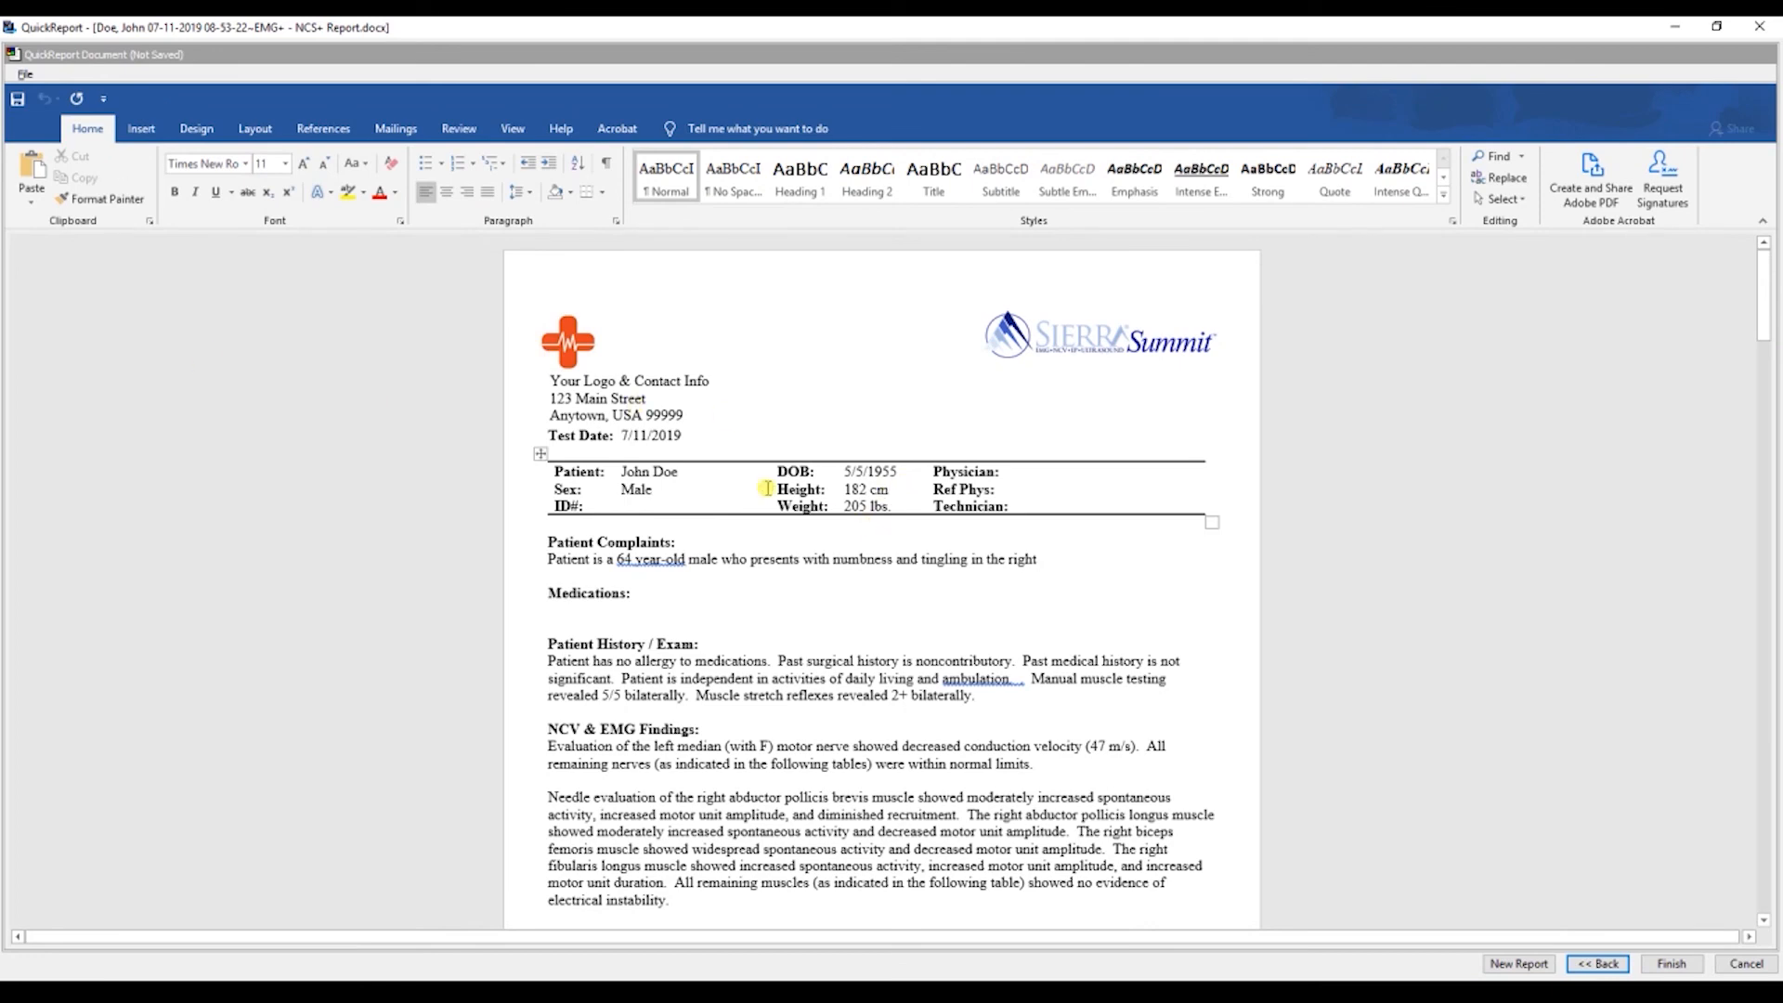
Review the report's first page, from patient complaints and history through the NCV and EMG findings, impression and recommendations
scroll(767, 489, down, 3)
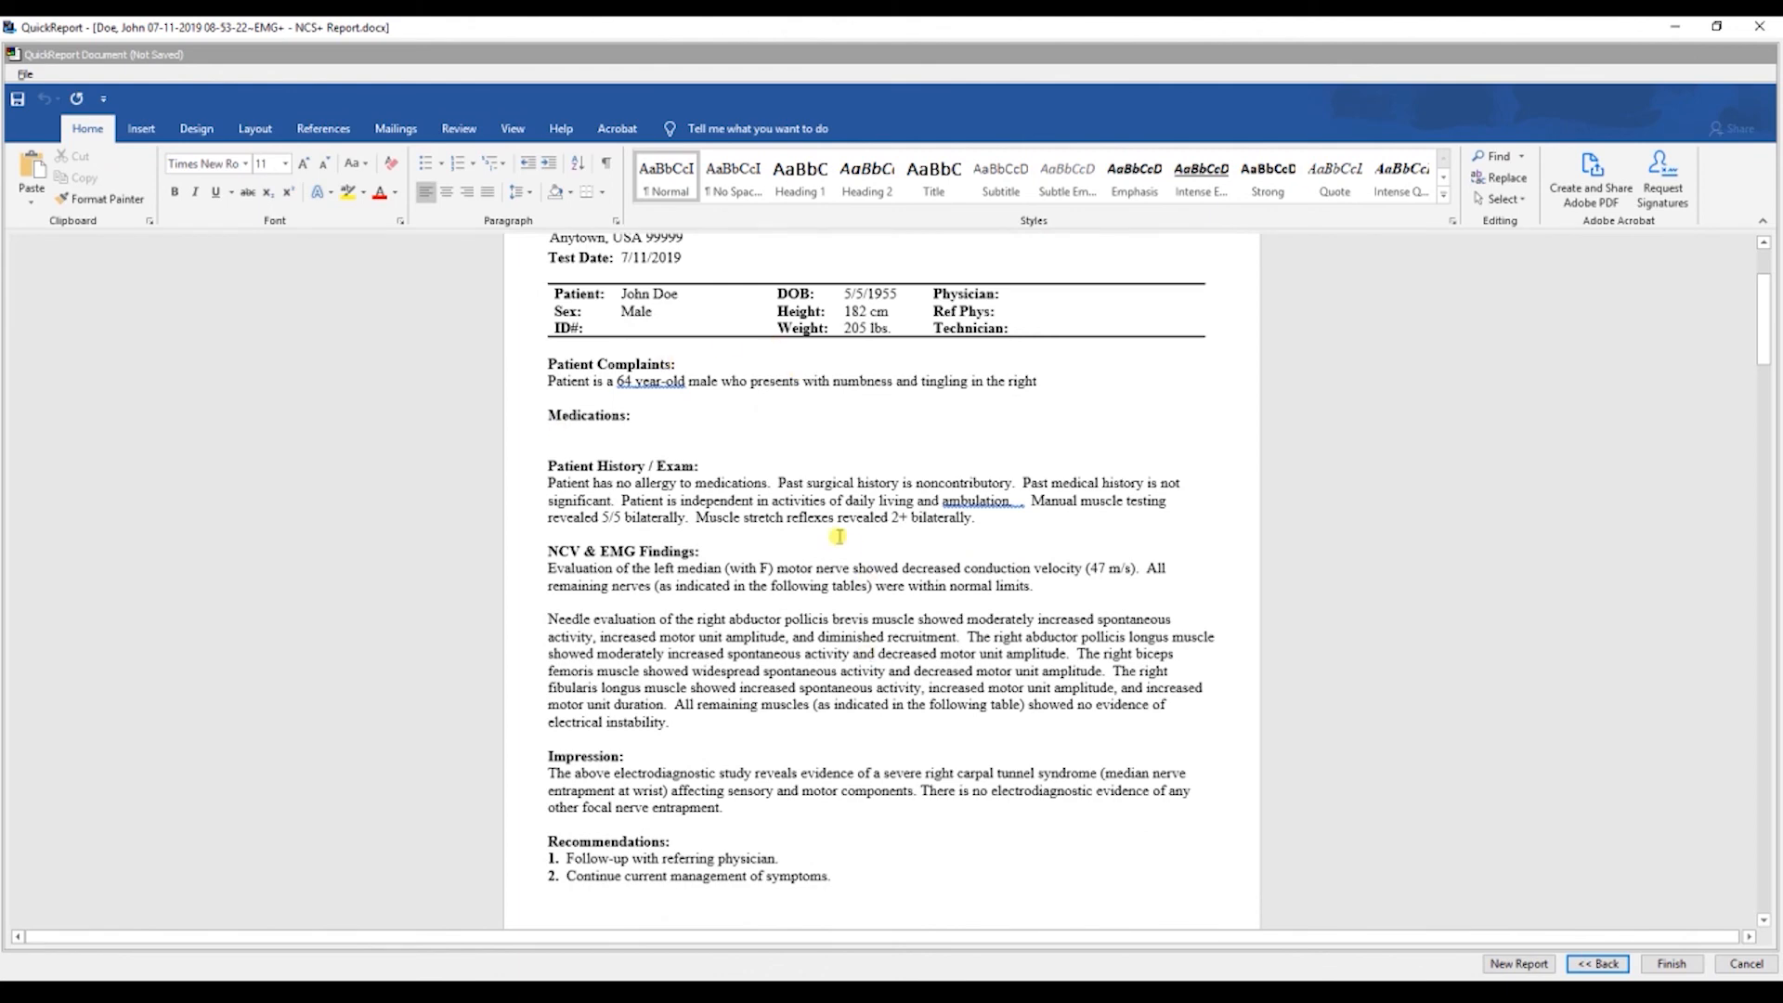
scroll(839, 537, down, 2)
scroll(676, 510, down, 1)
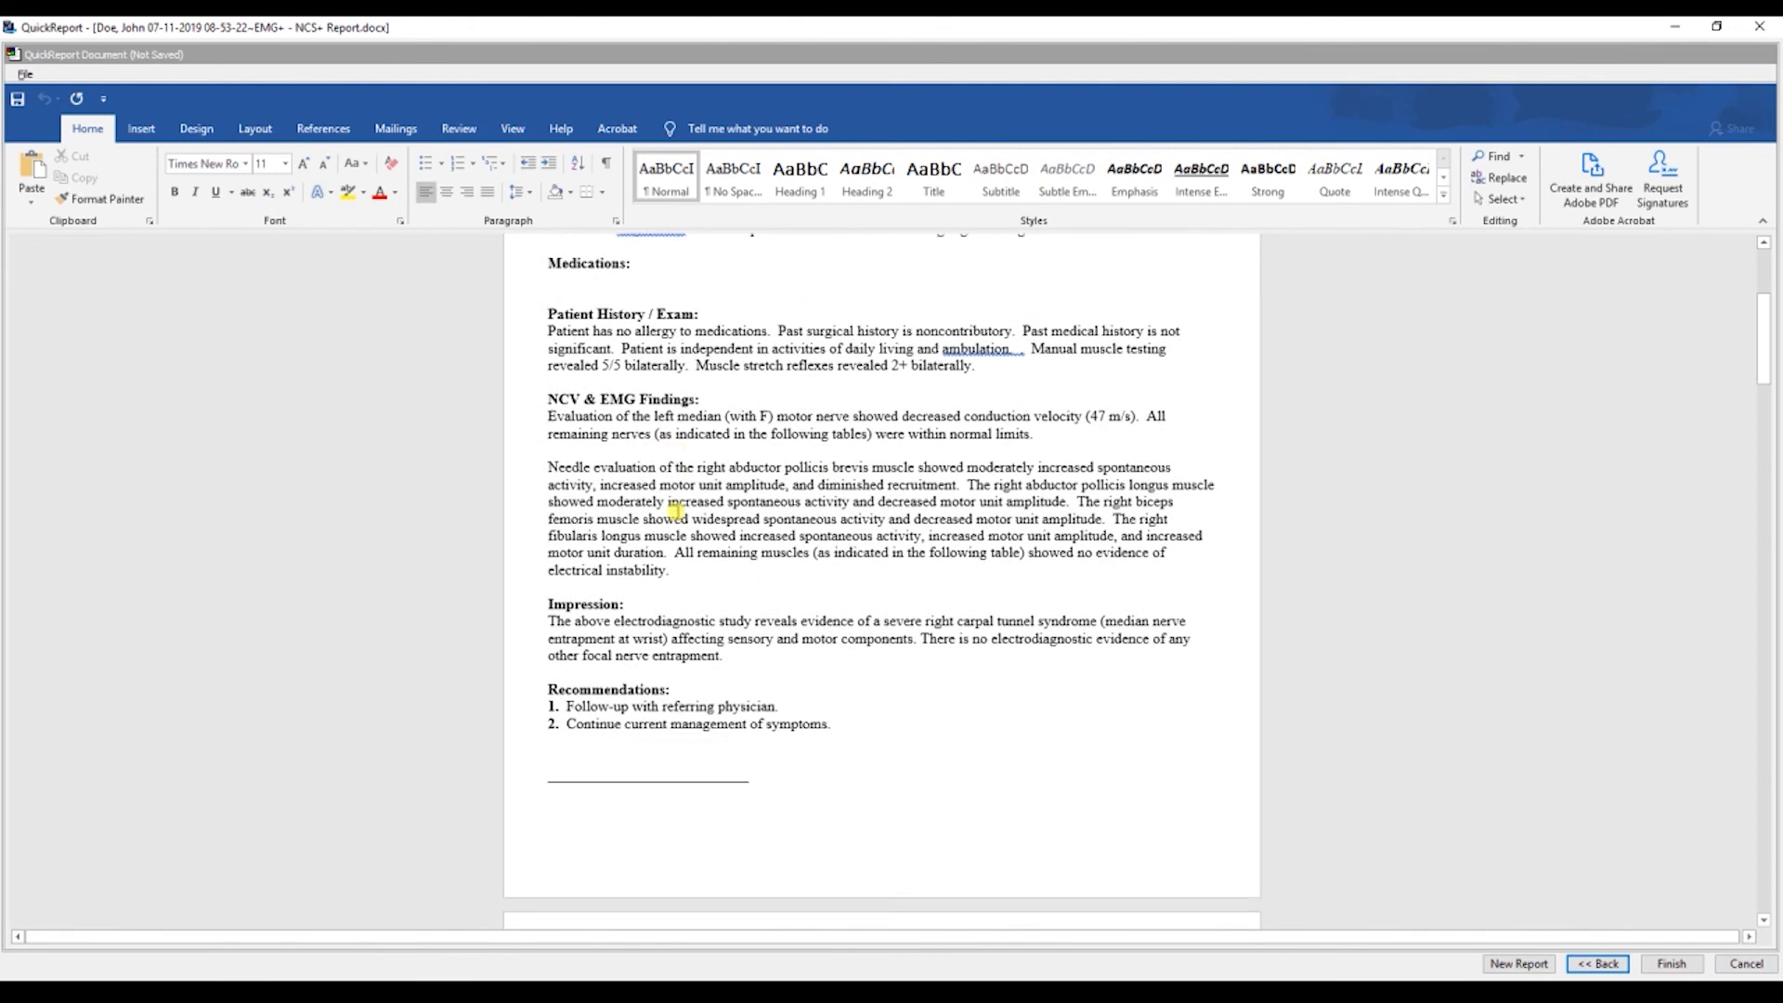
scroll(681, 510, up, 3)
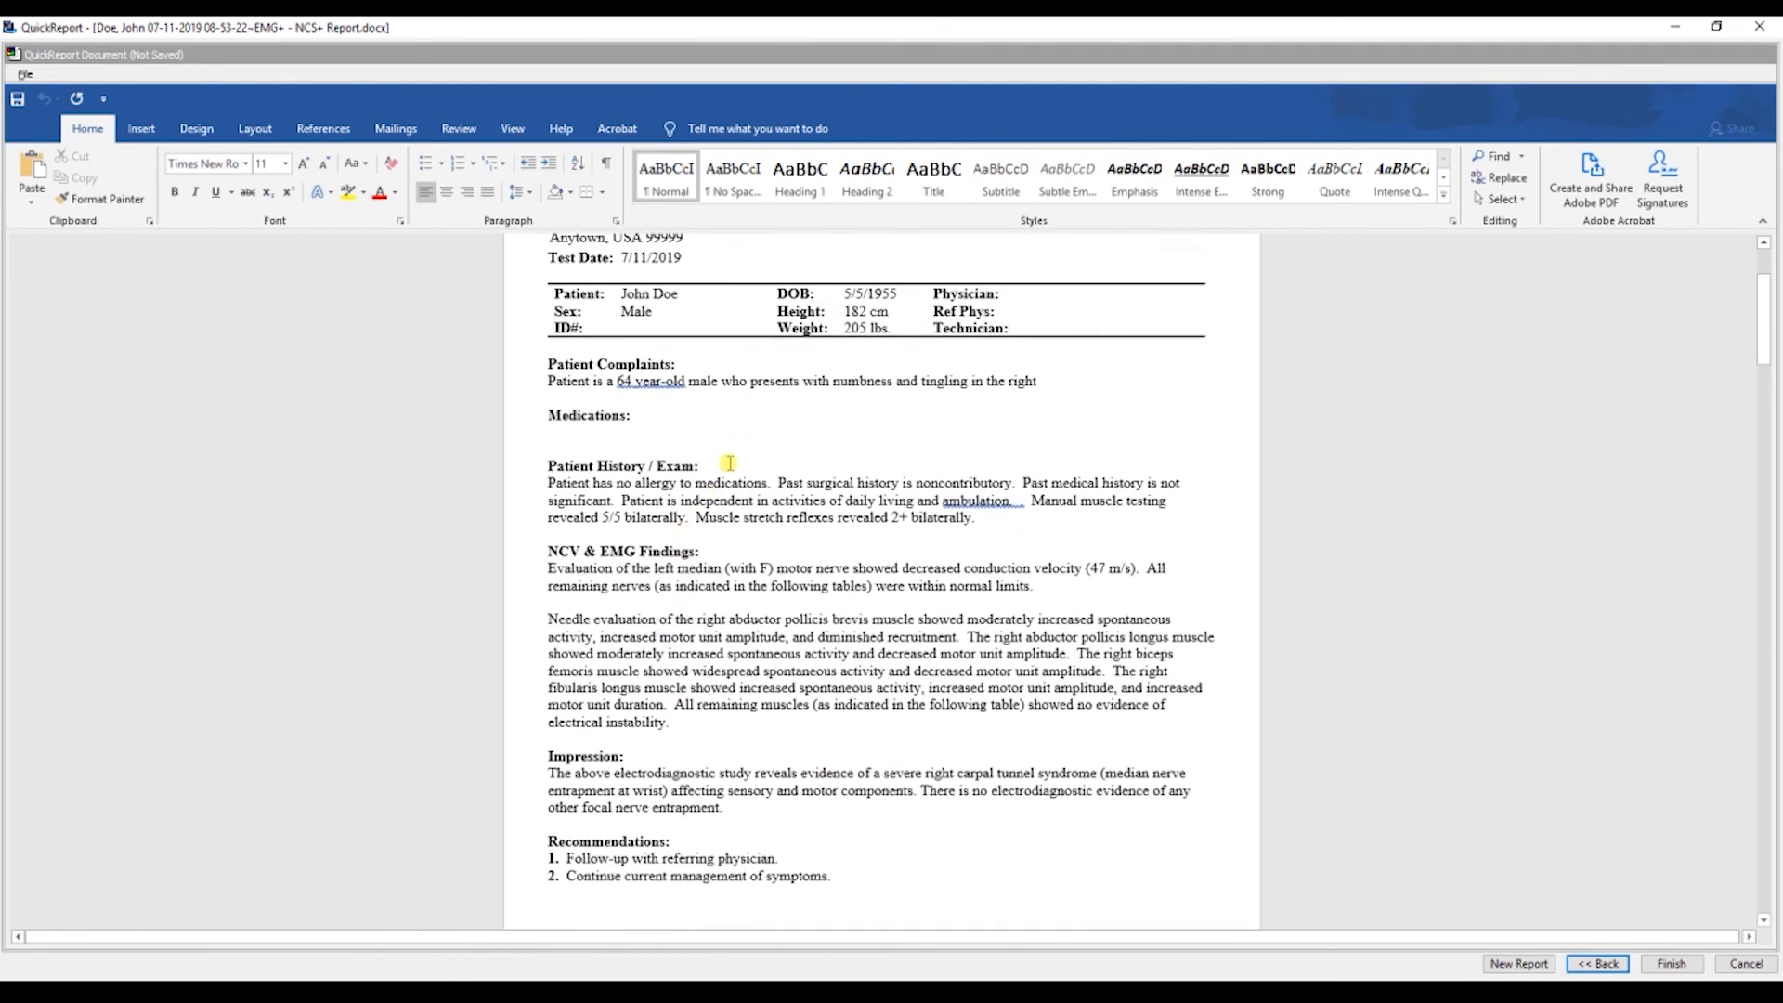
scroll(729, 462, down, 7)
scroll(734, 459, up, 5)
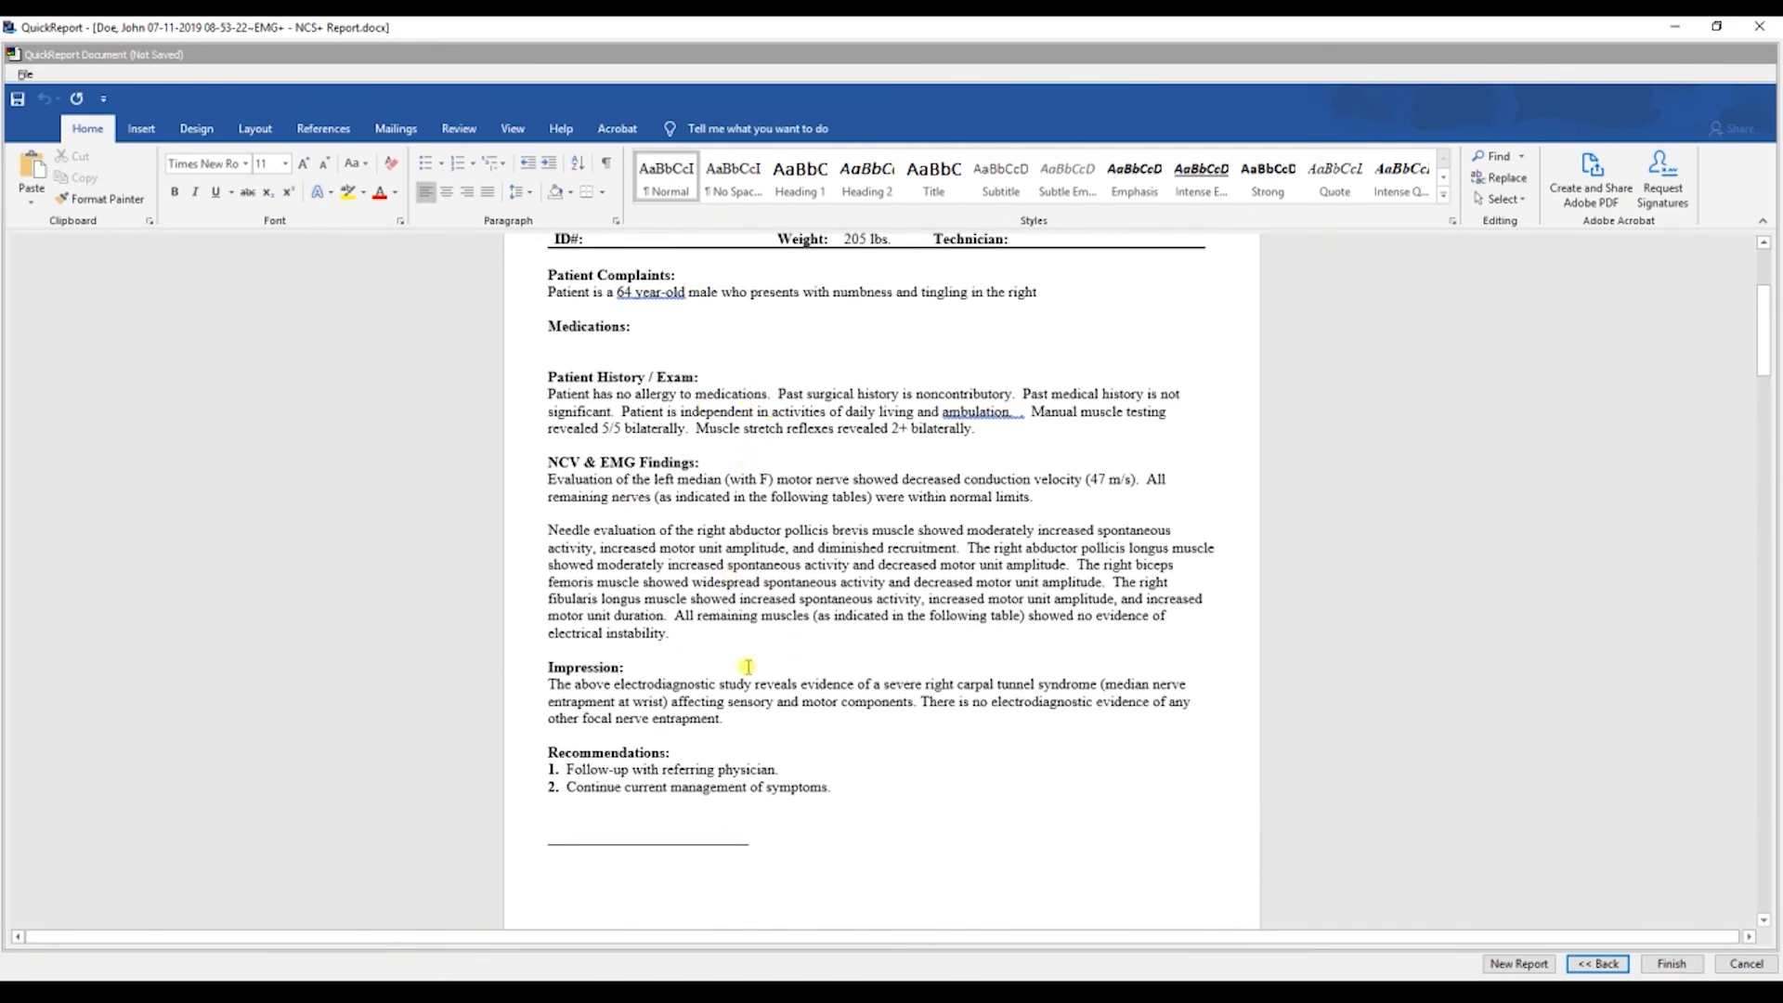
scroll(822, 682, up, 2)
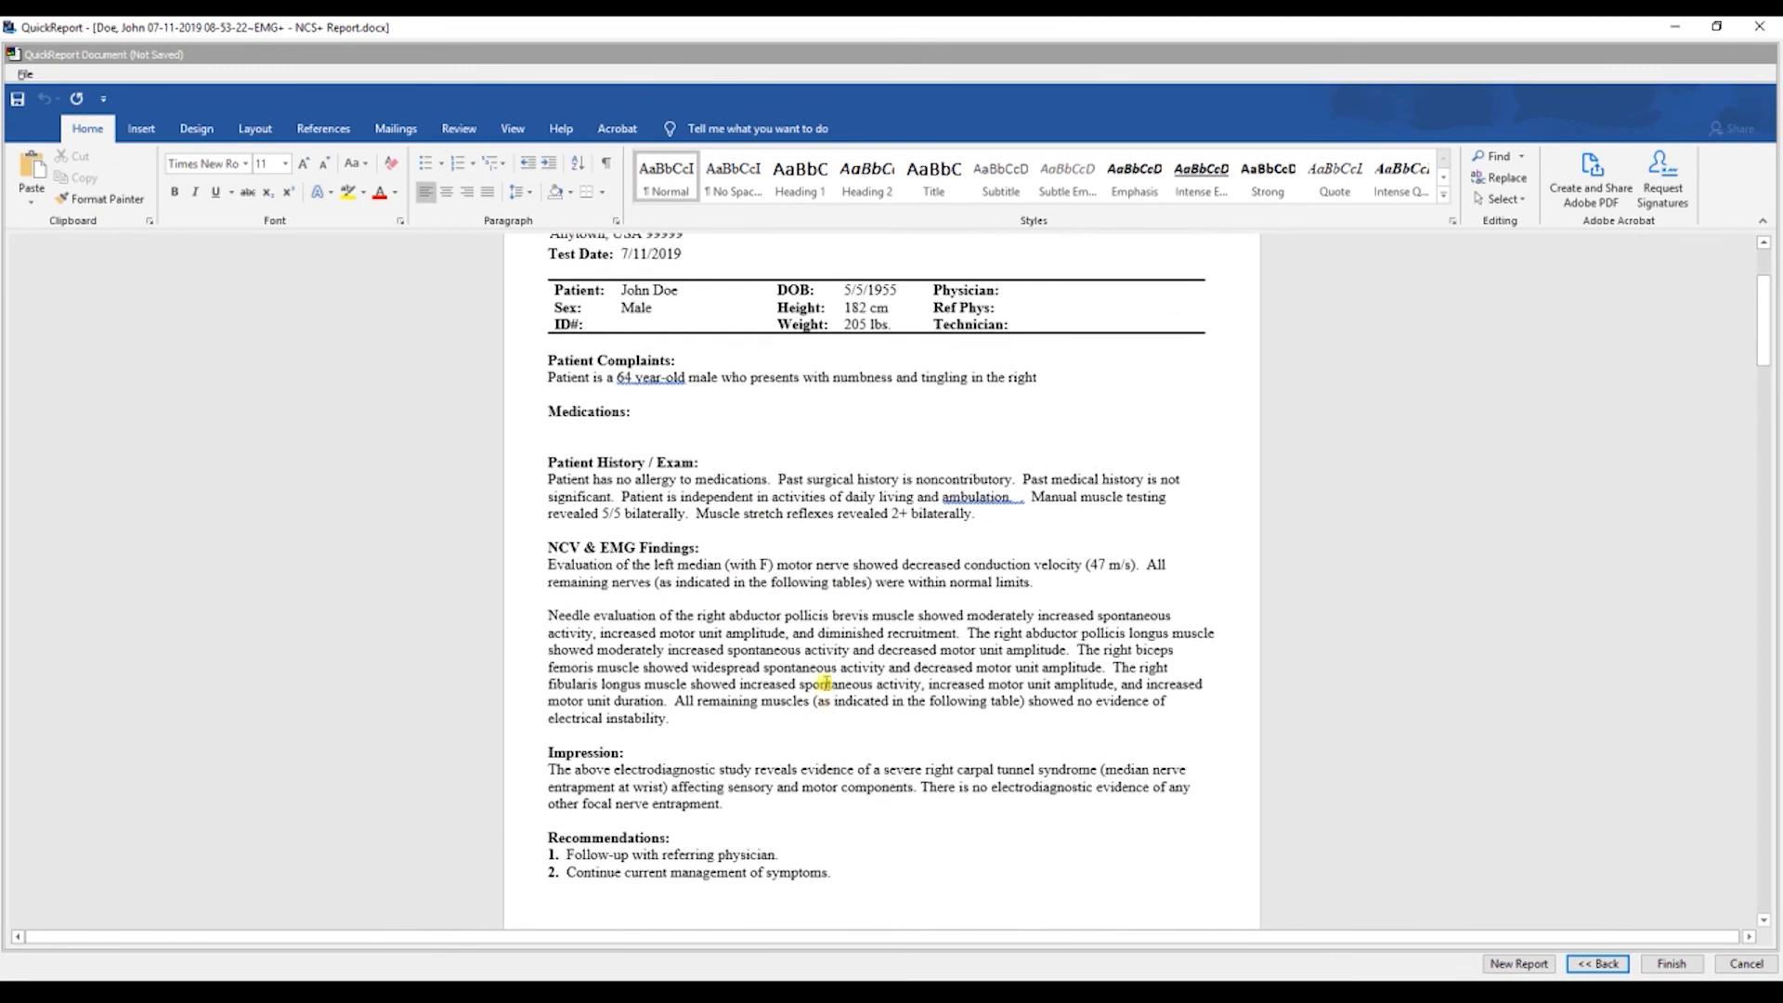
scroll(824, 684, up, 4)
scroll(743, 752, down, 6)
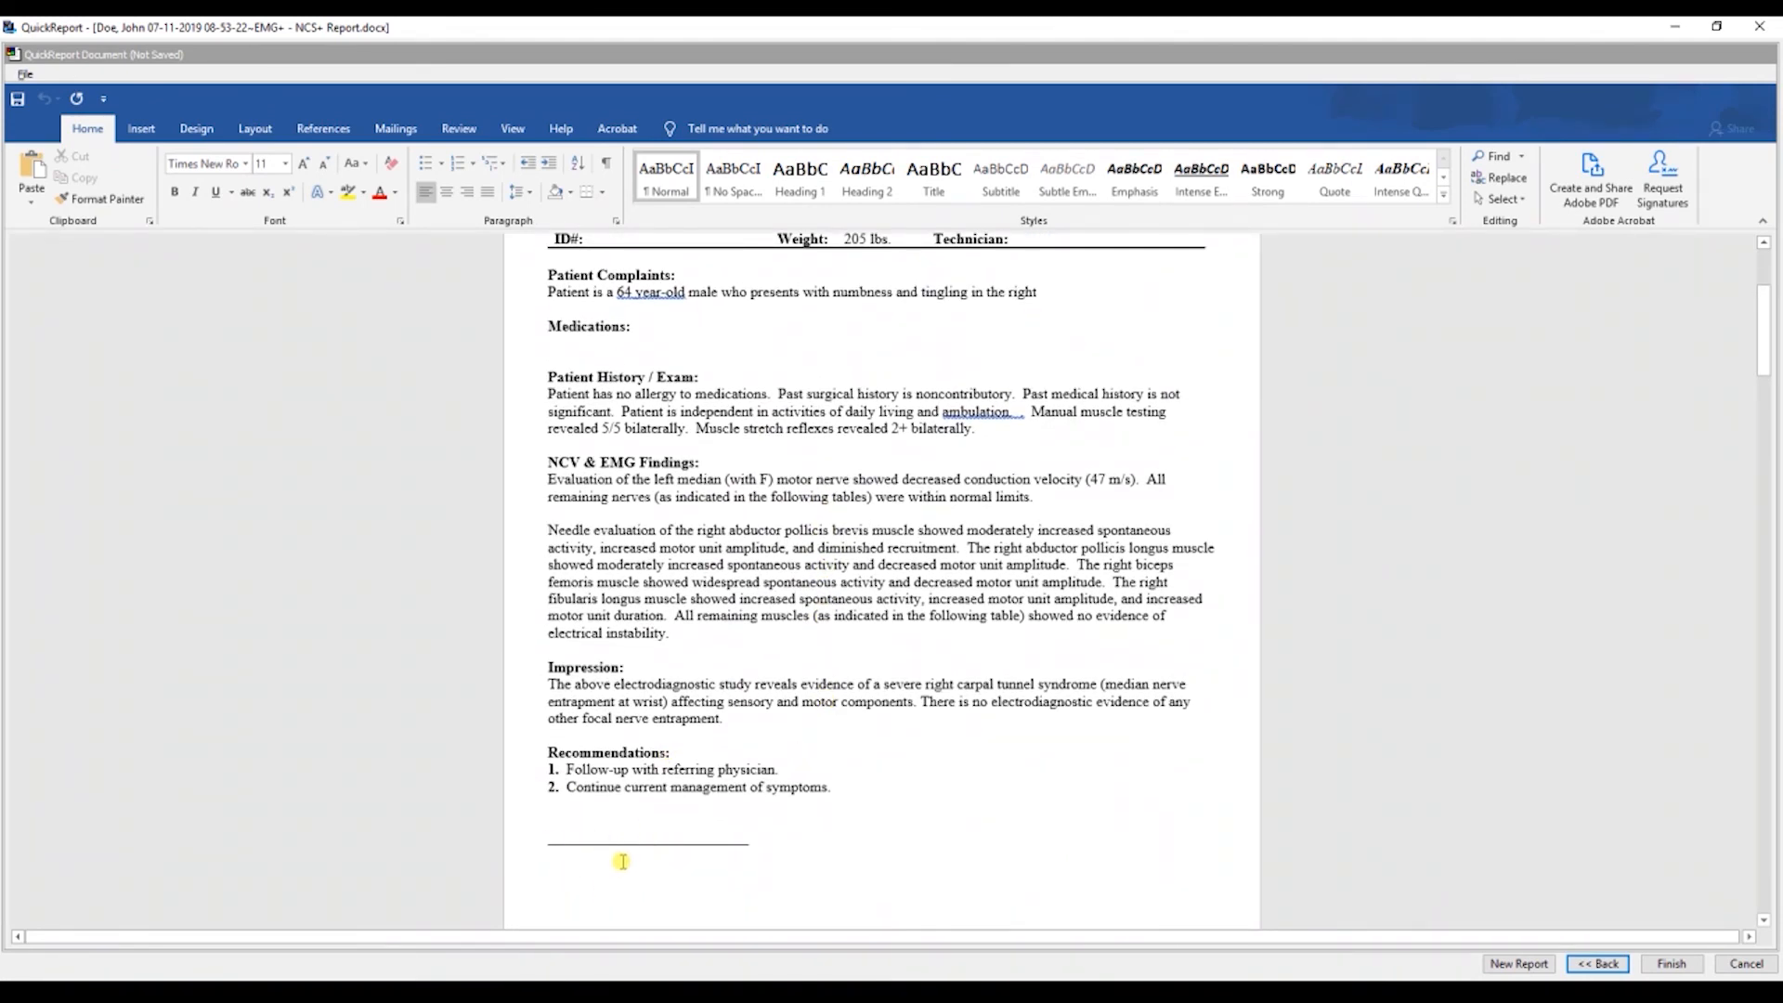
Examine the report's nerve conduction and electromyography tables, the Right Median Nerve ultrasound image and the motor waveforms
scroll(674, 648, down, 8)
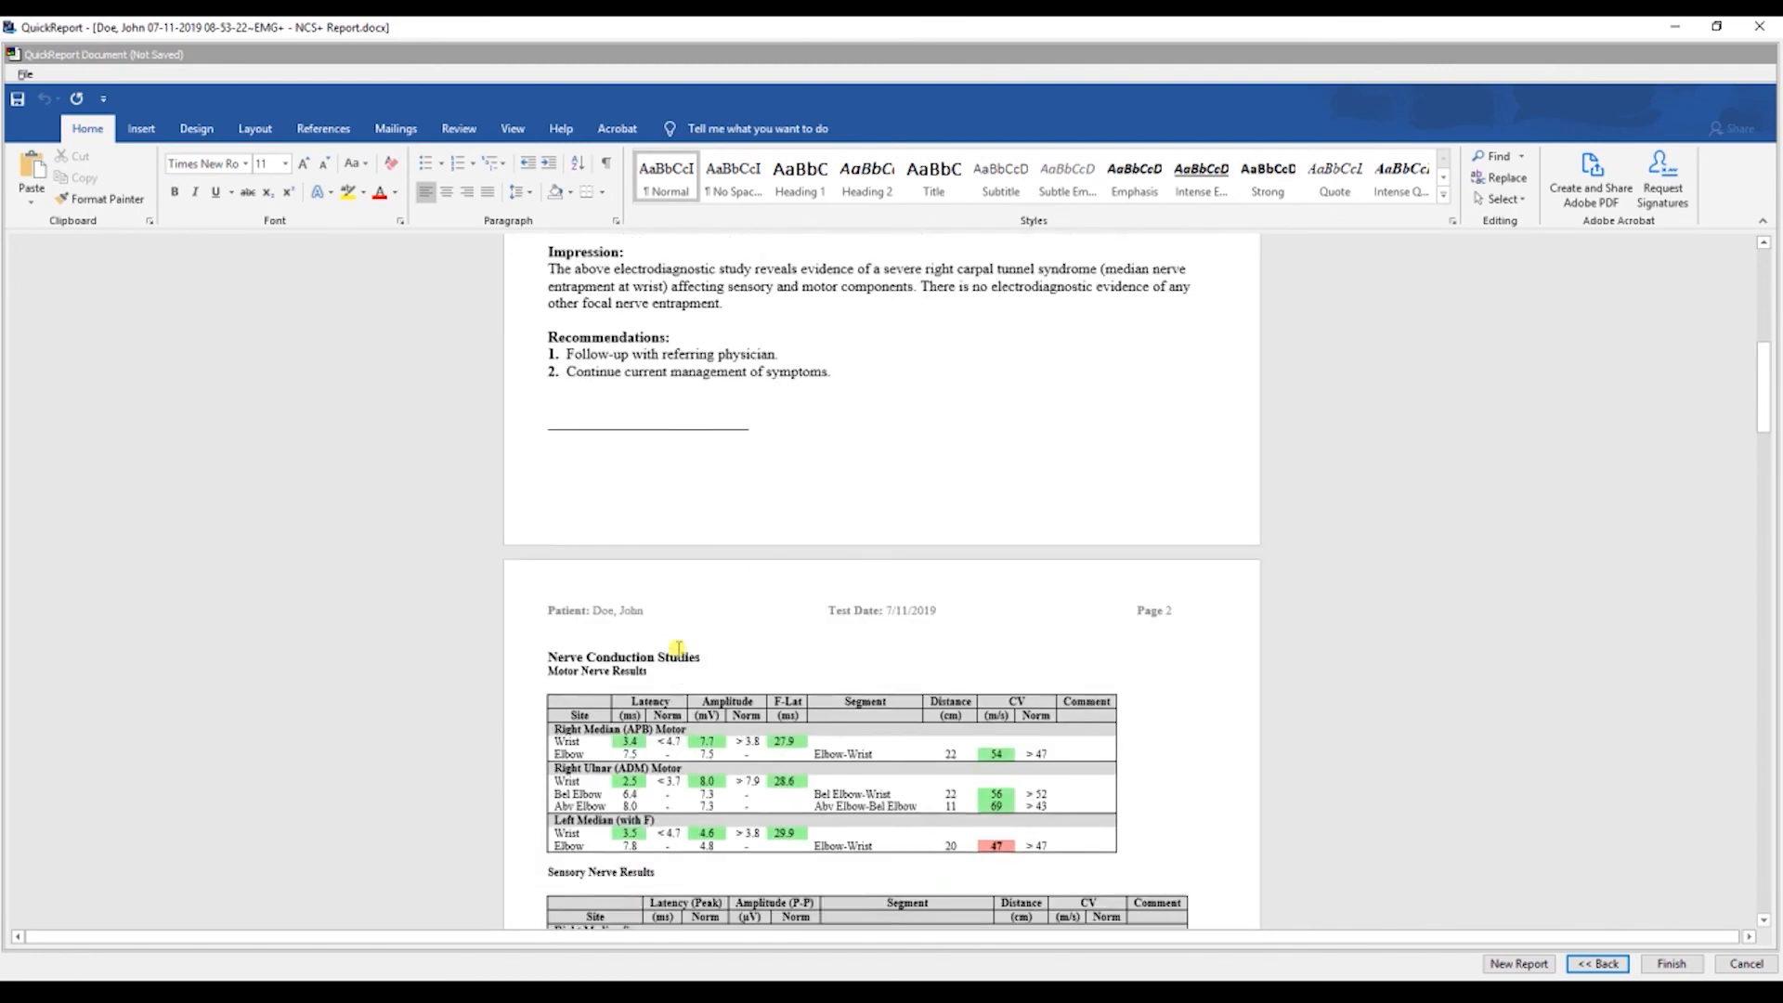
scroll(679, 648, down, 5)
scroll(696, 653, down, 8)
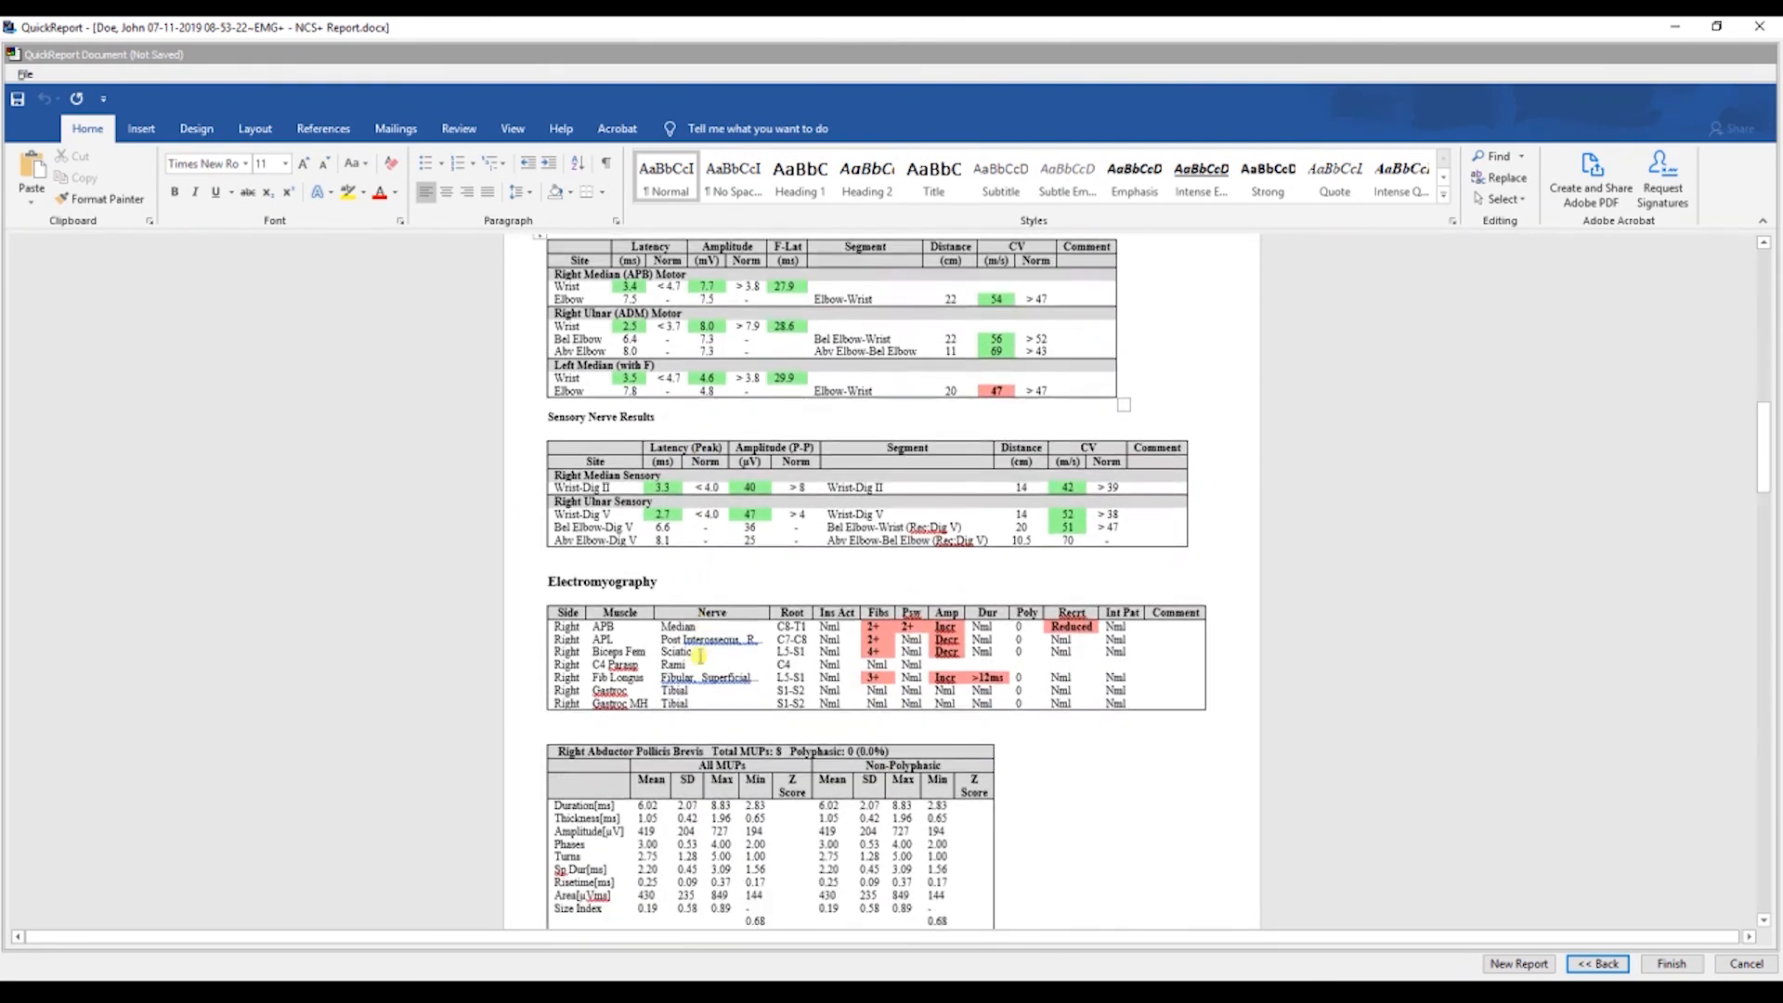
scroll(716, 638, down, 3)
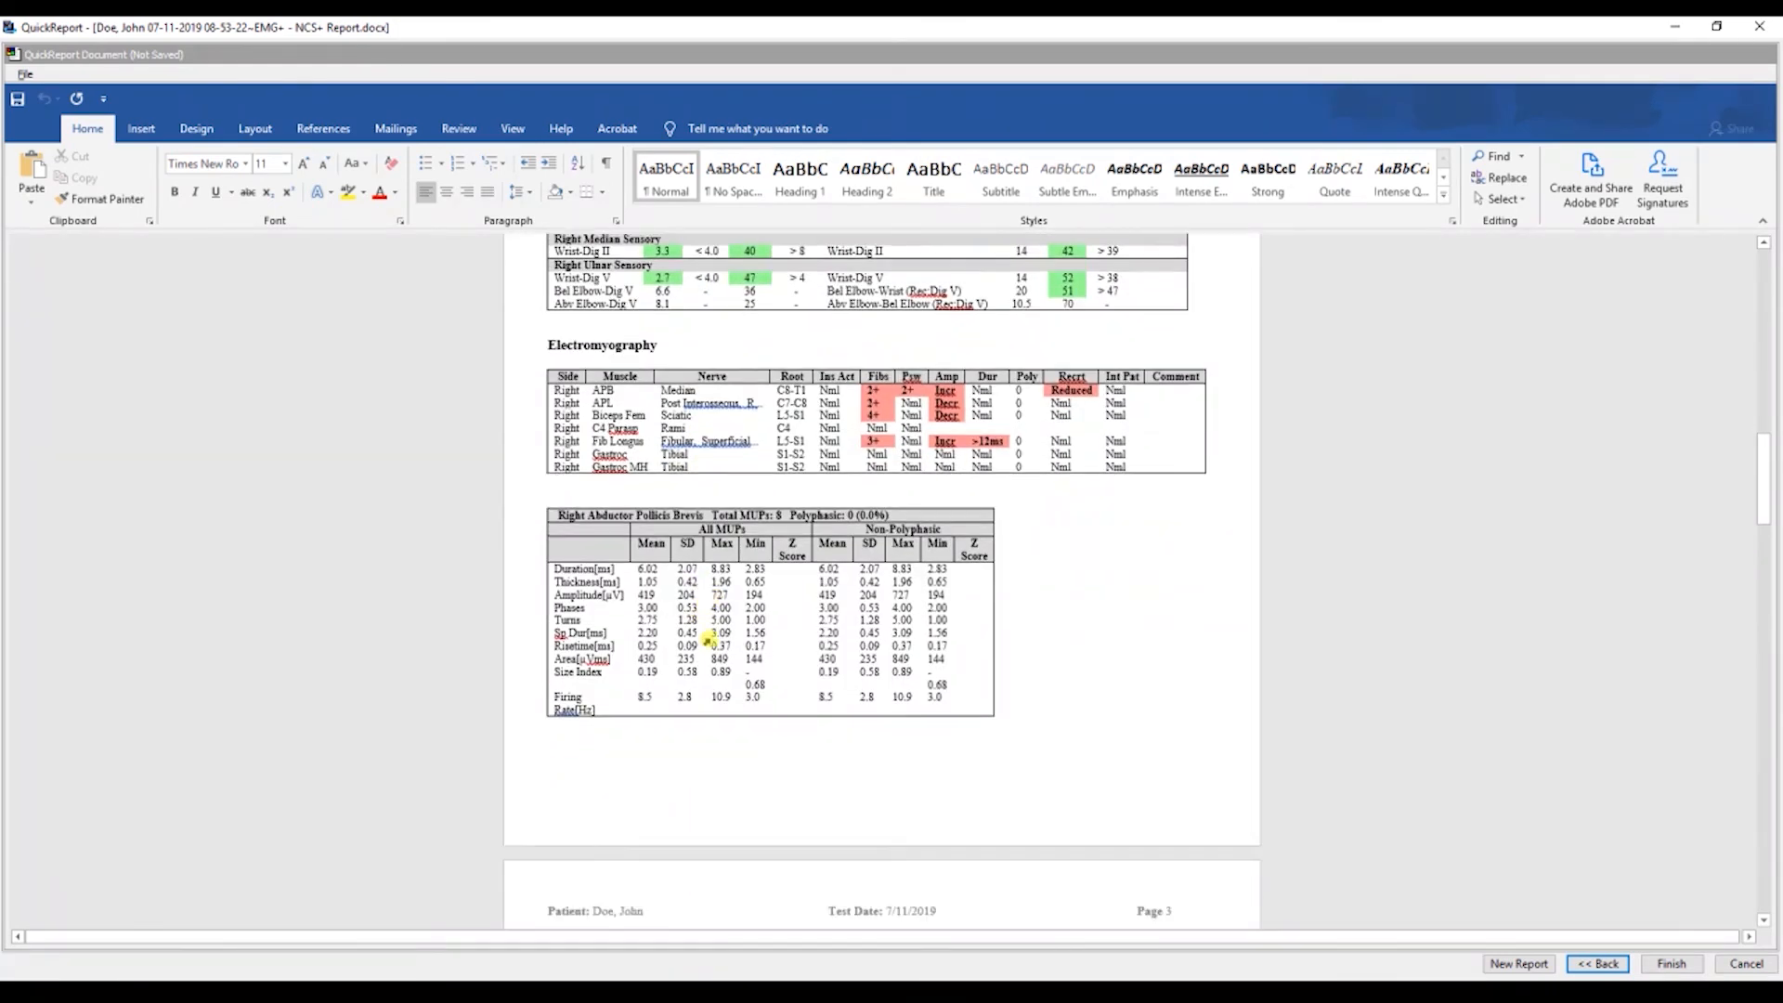
scroll(710, 639, up, 6)
scroll(710, 639, down, 10)
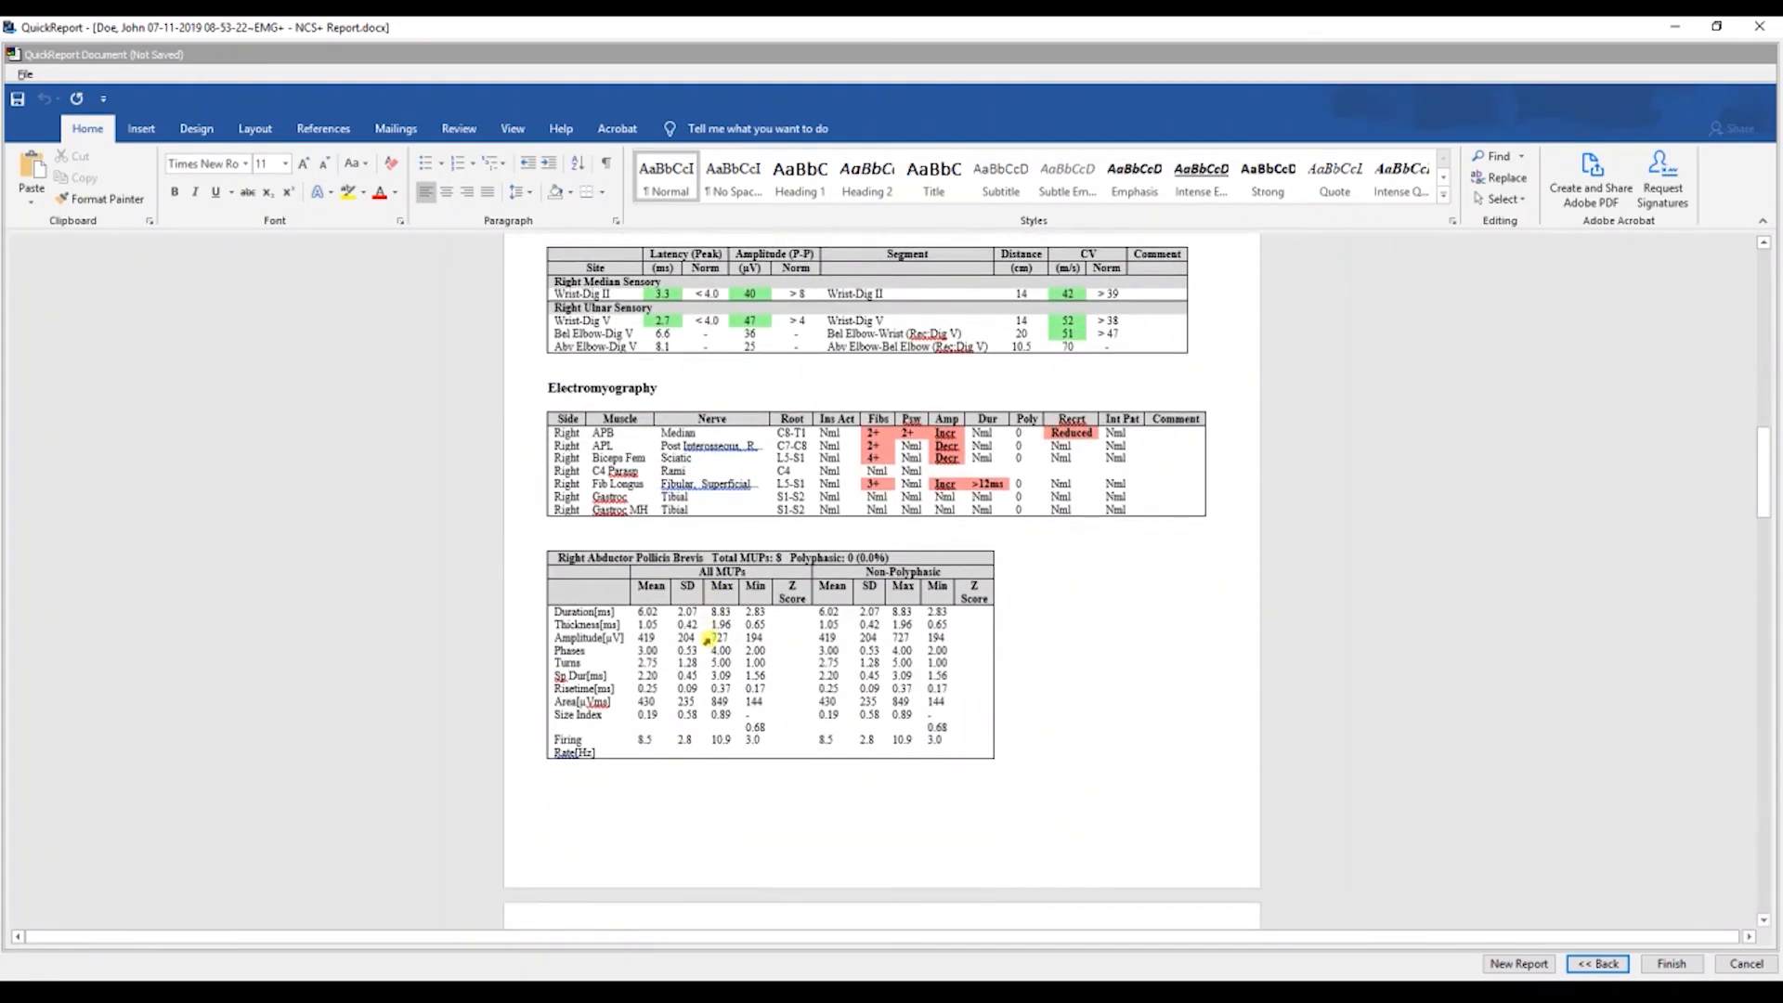
scroll(711, 641, down, 2)
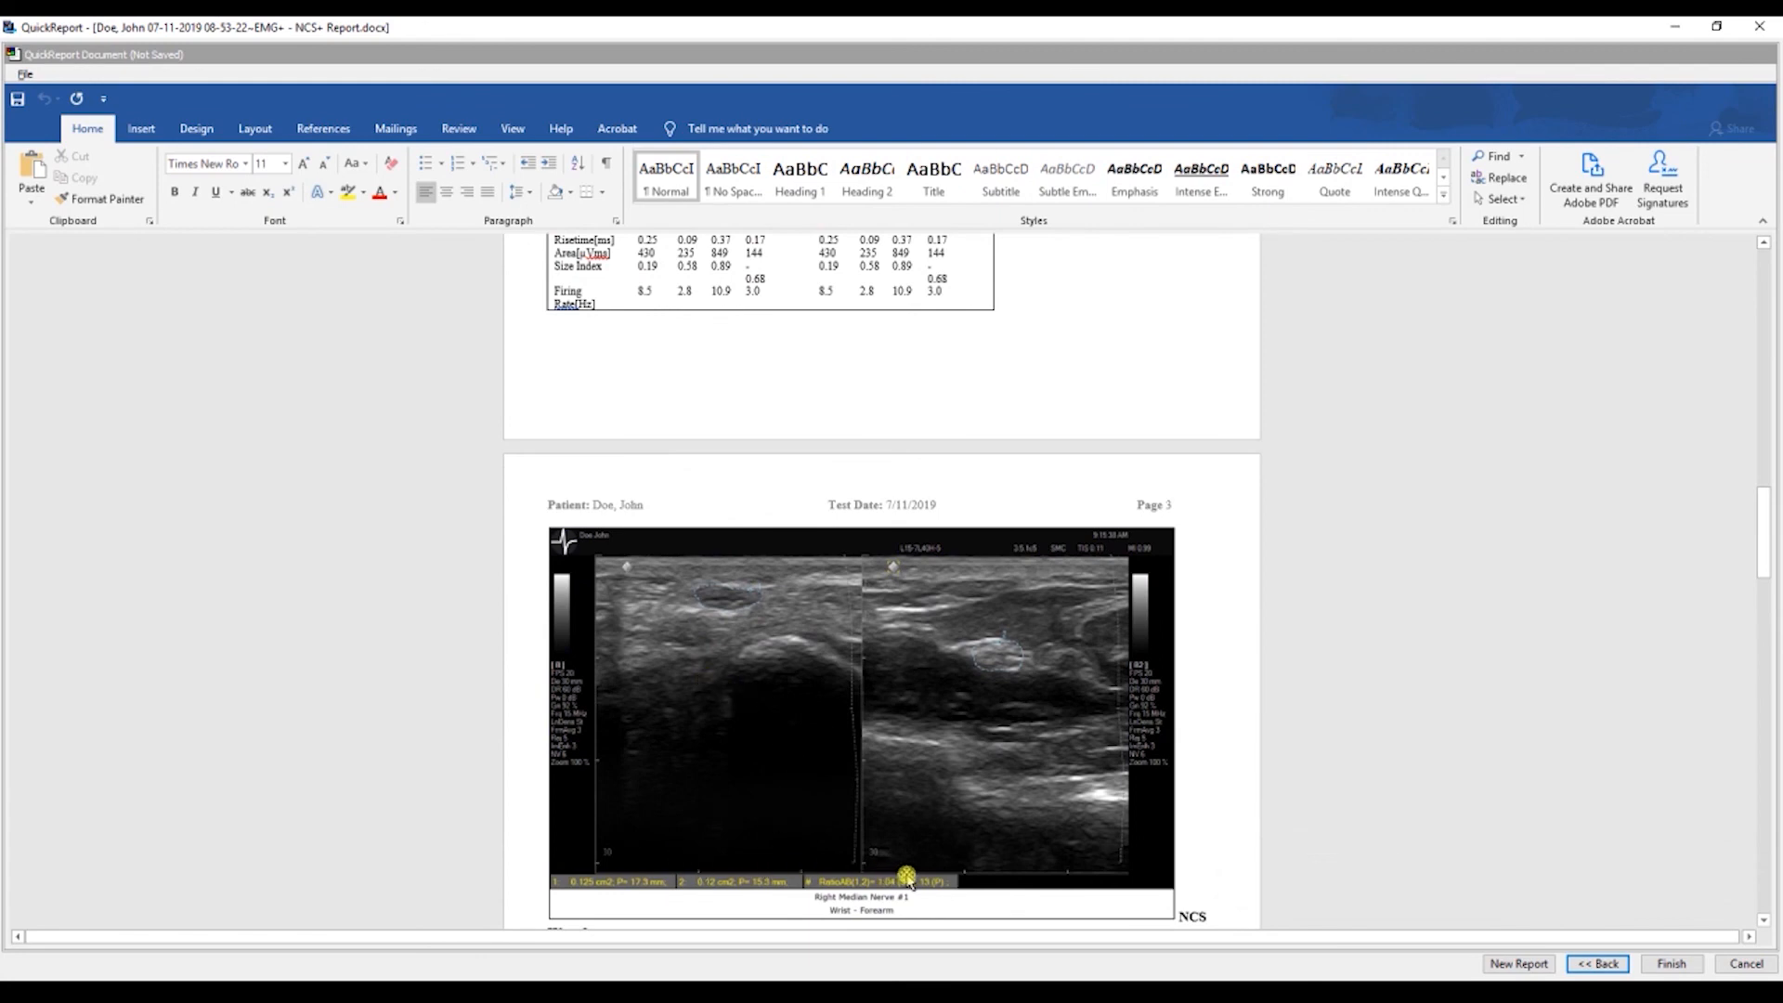
scroll(908, 684, down, 8)
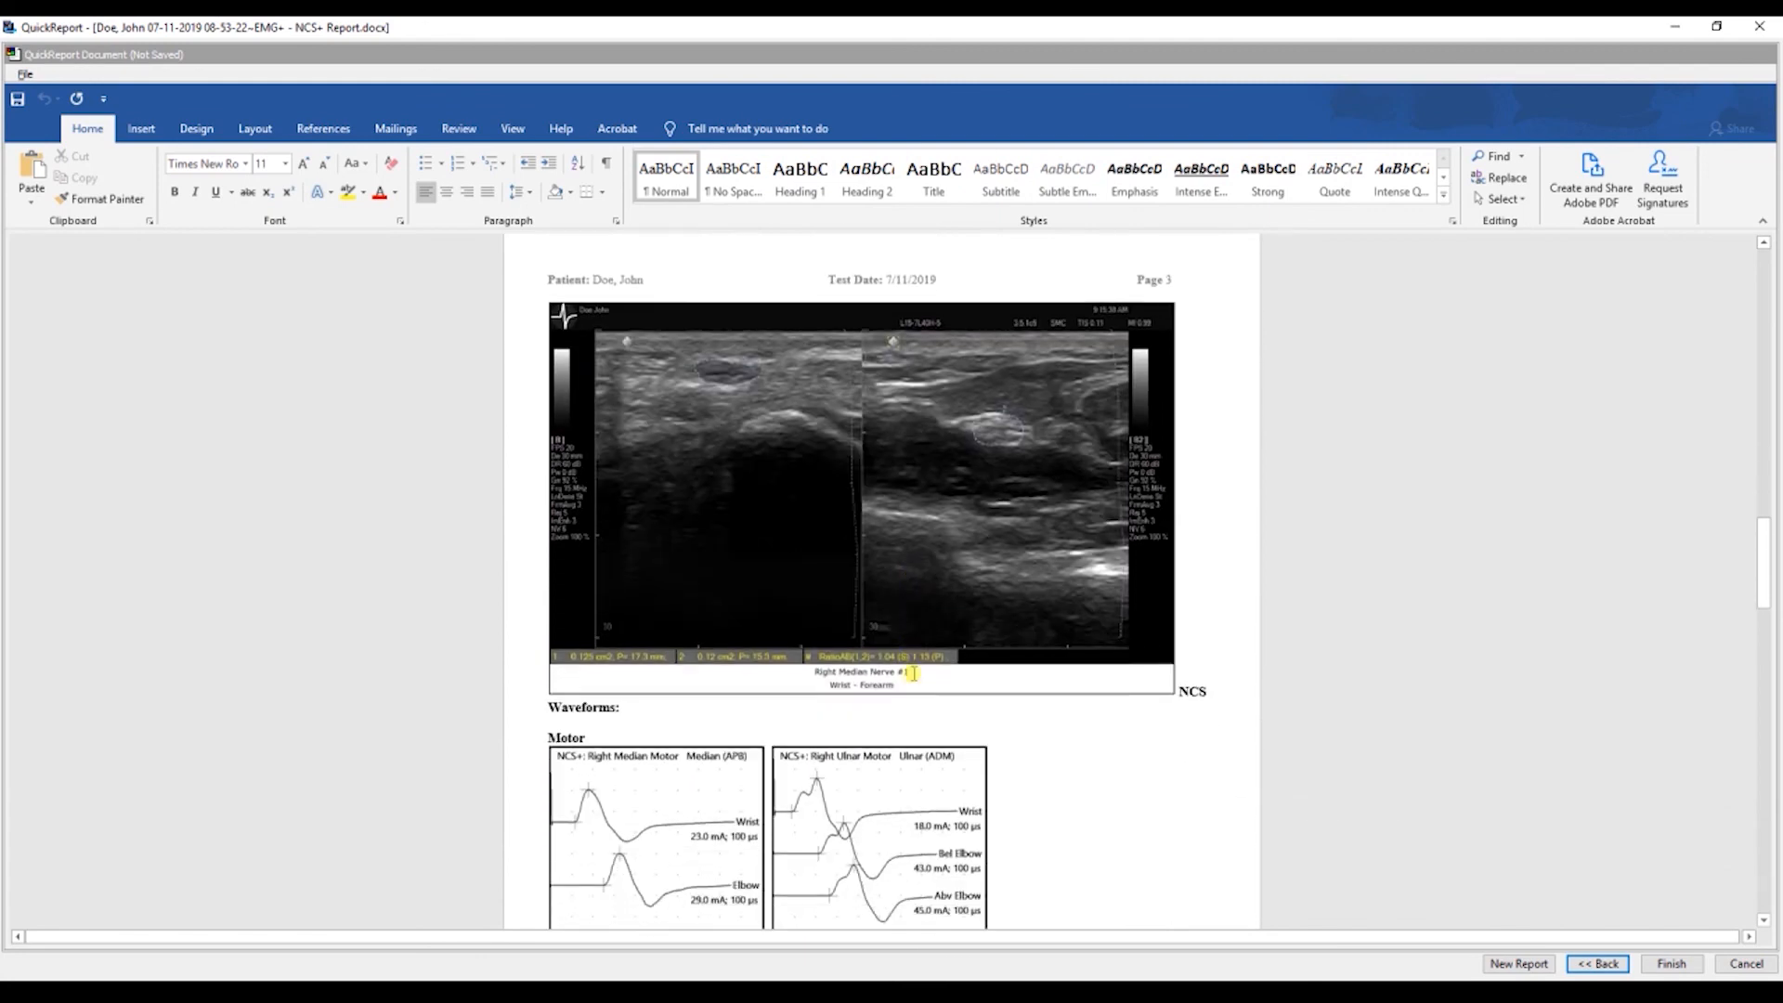
scroll(915, 676, down, 1)
scroll(913, 673, up, 17)
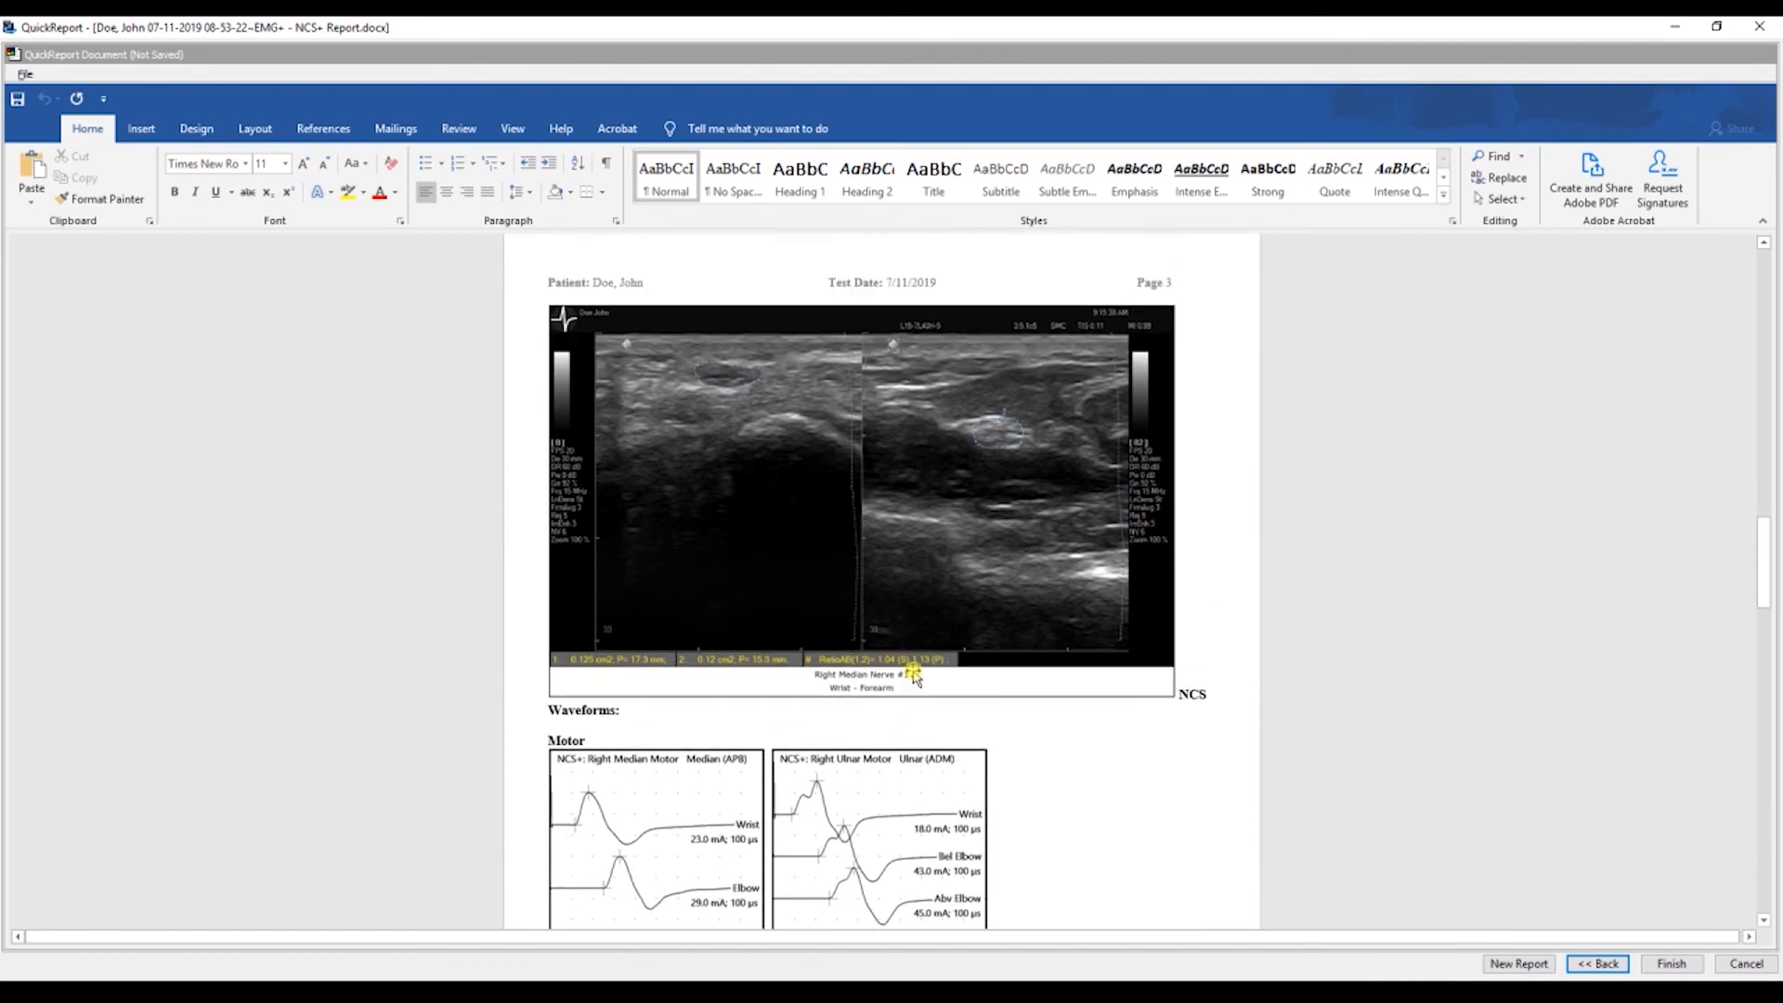
scroll(913, 671, up, 14)
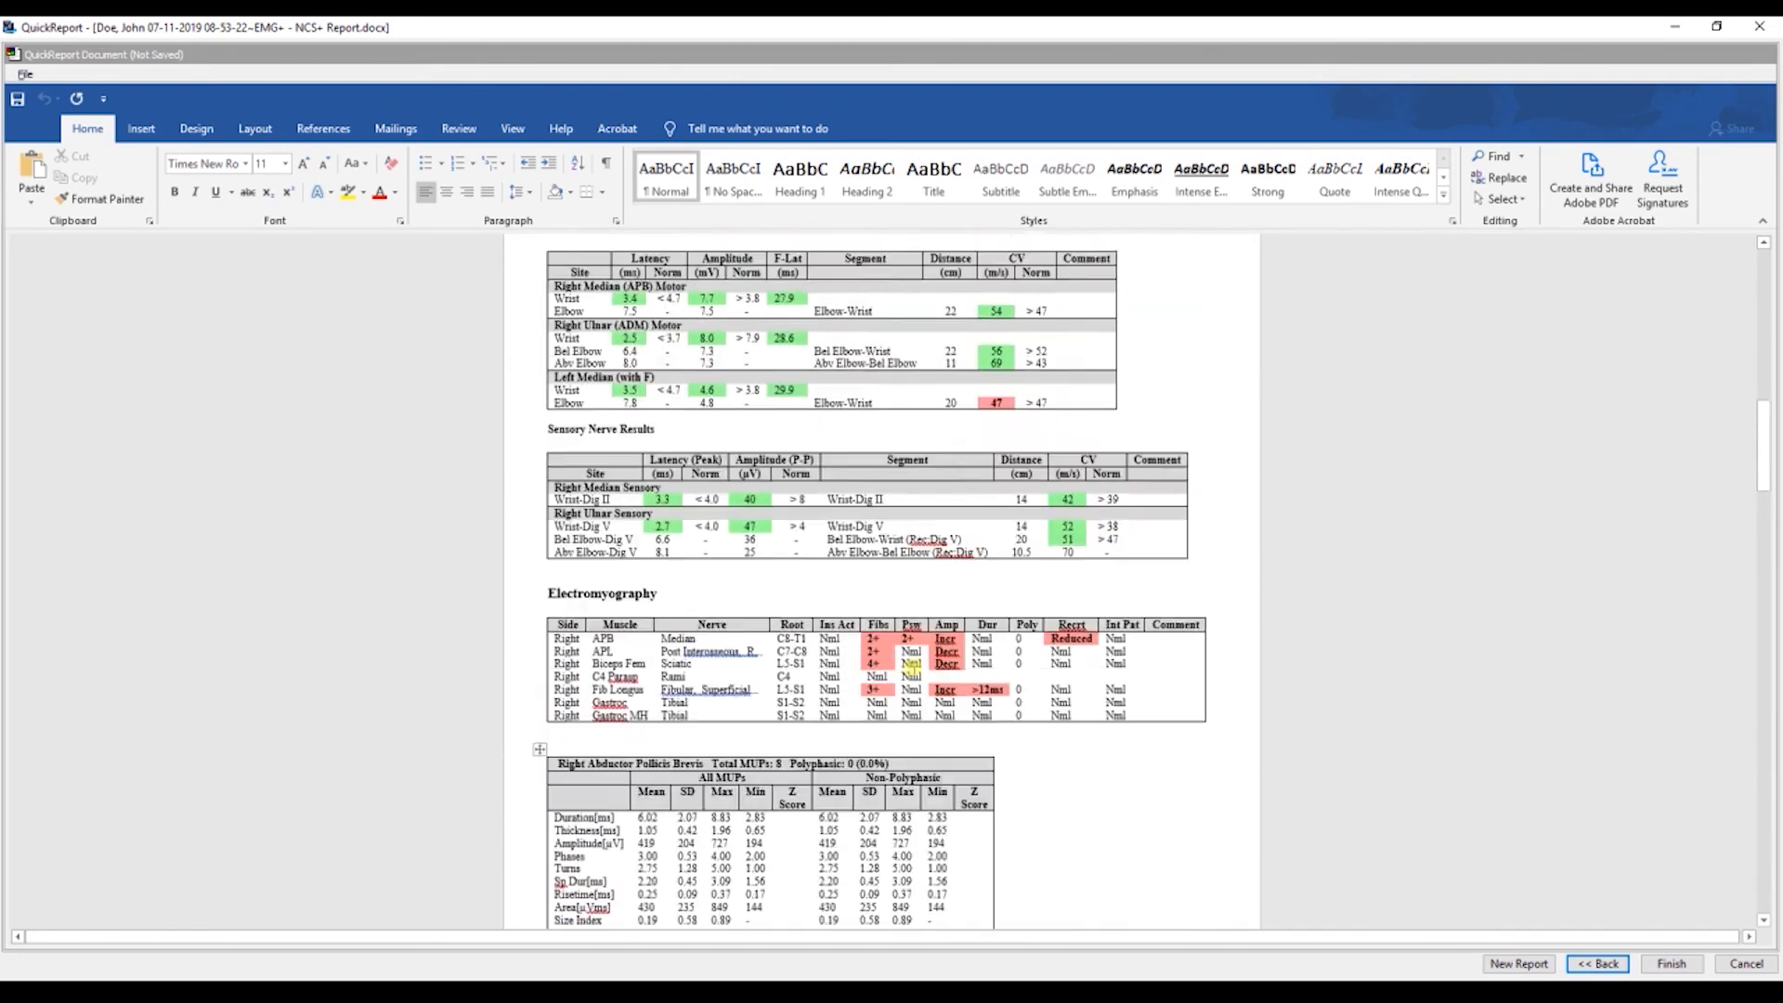
Finish the report with its Word document saved, and leave the tab data and study for the home screen
click(1672, 963)
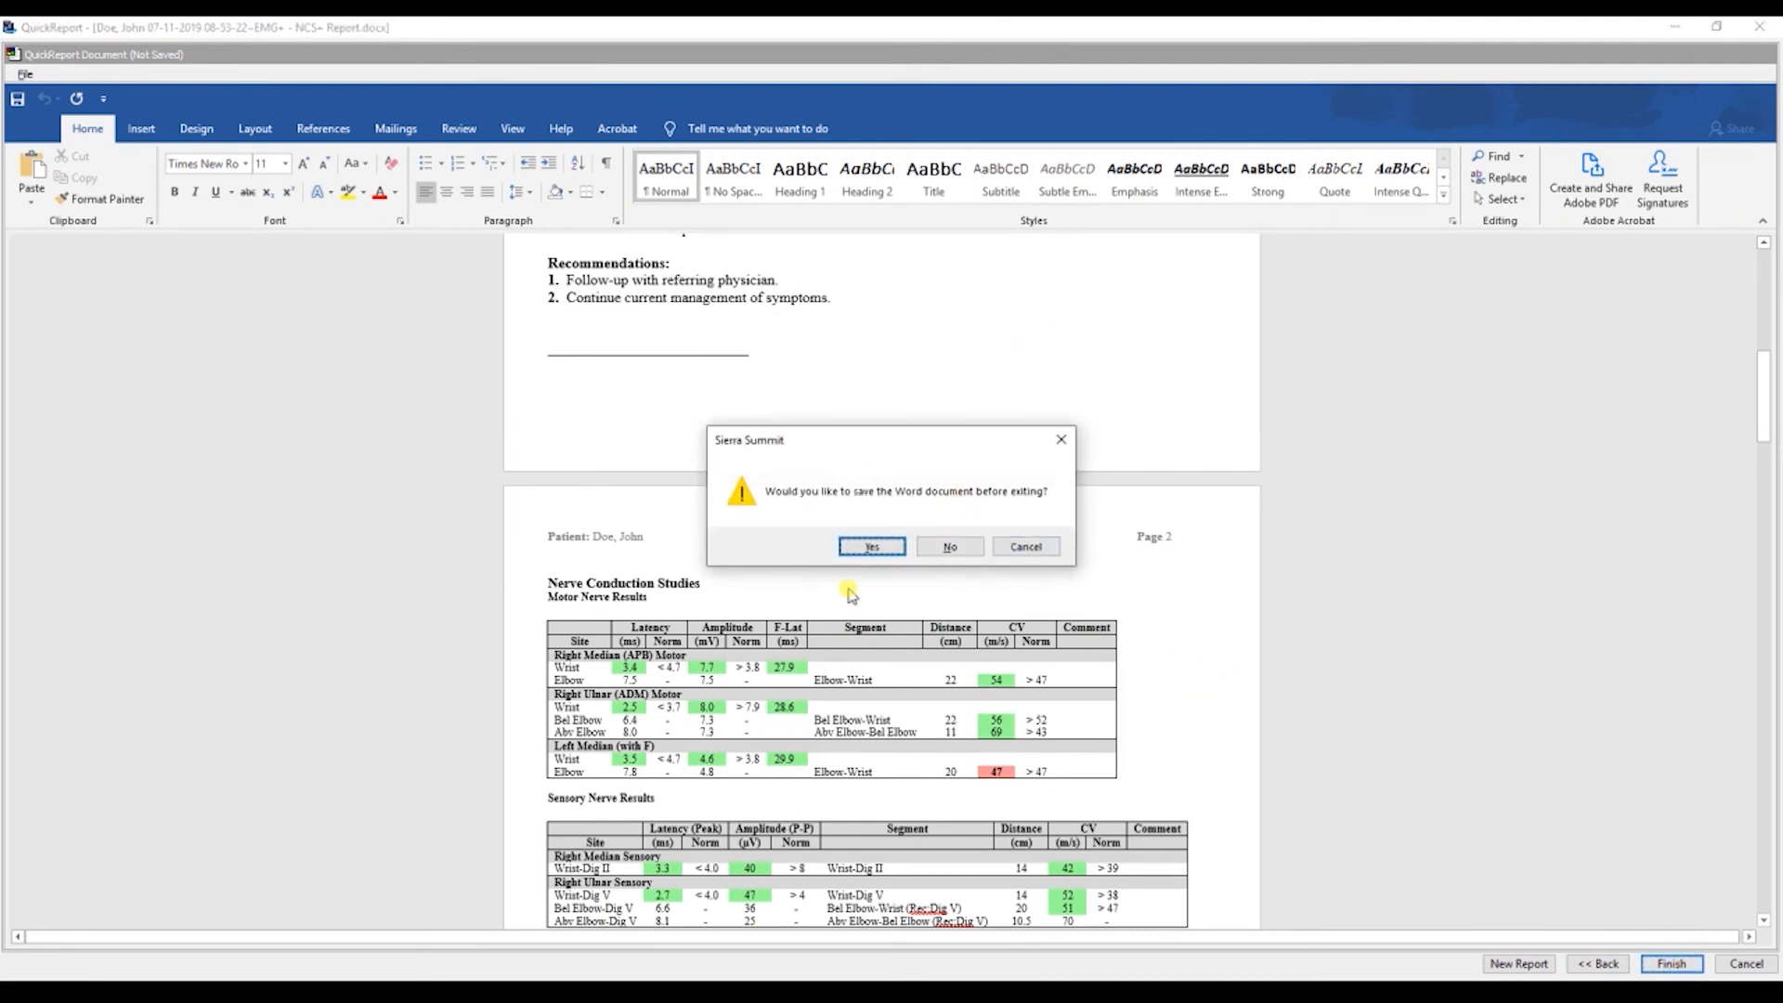
click(872, 547)
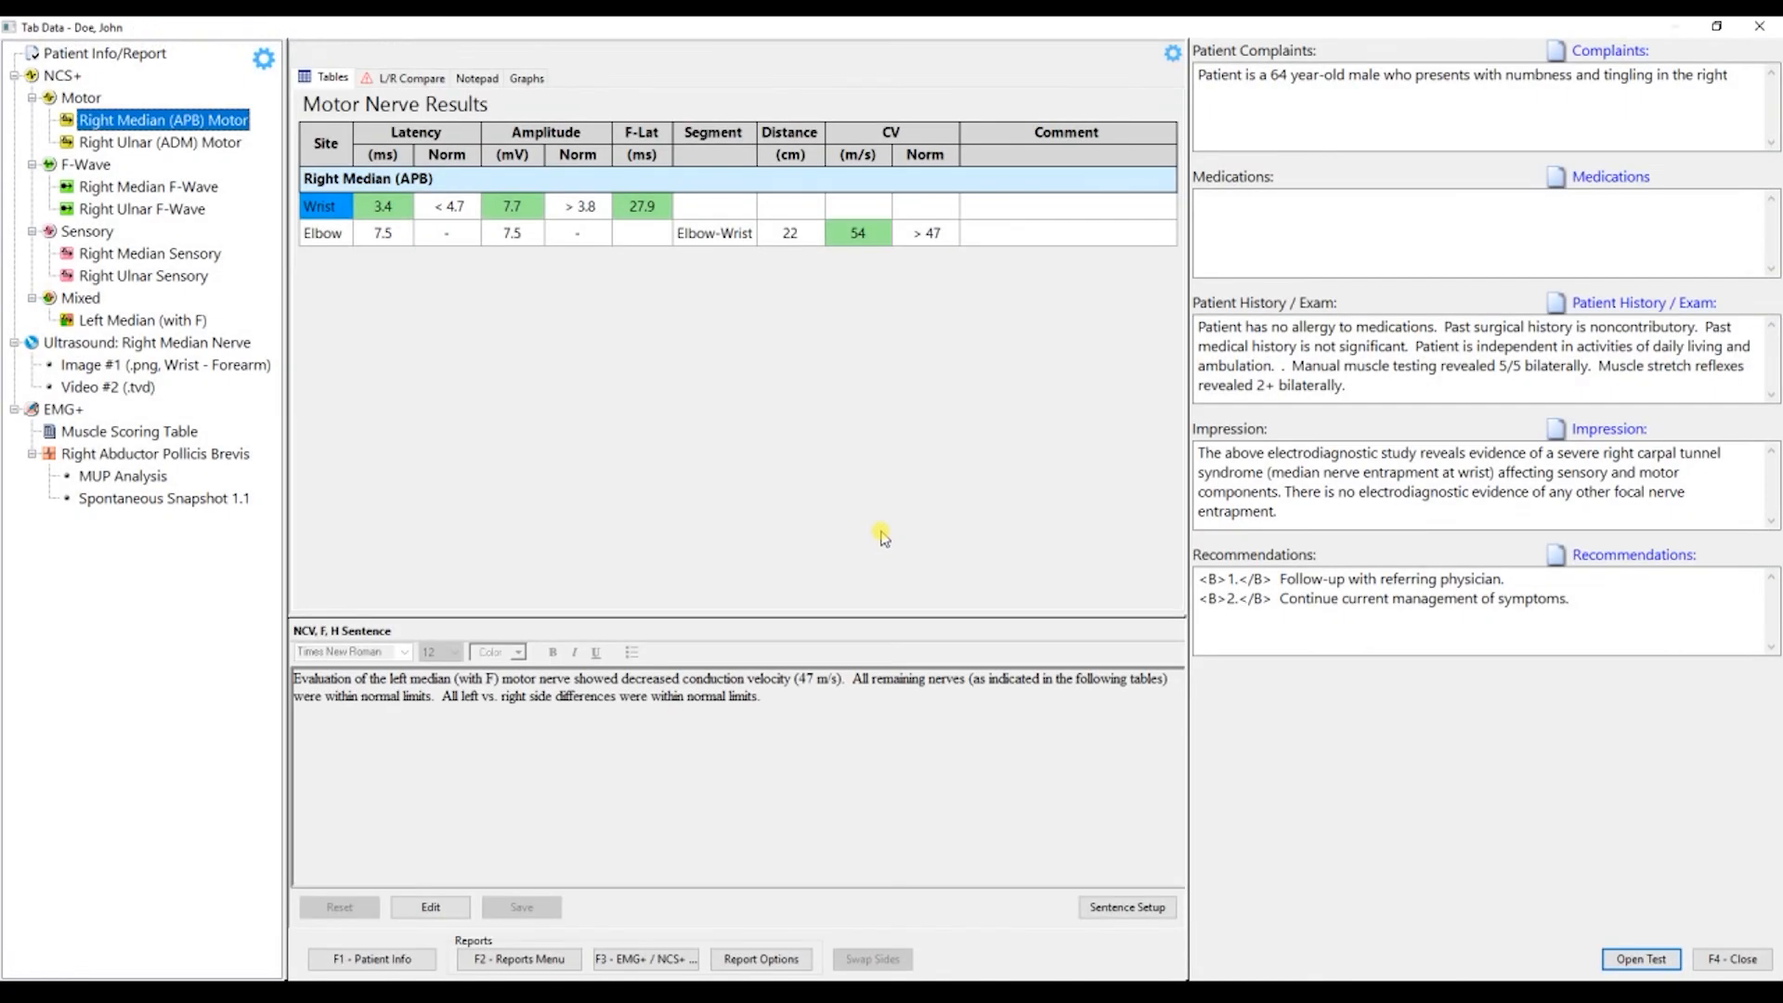
click(1759, 32)
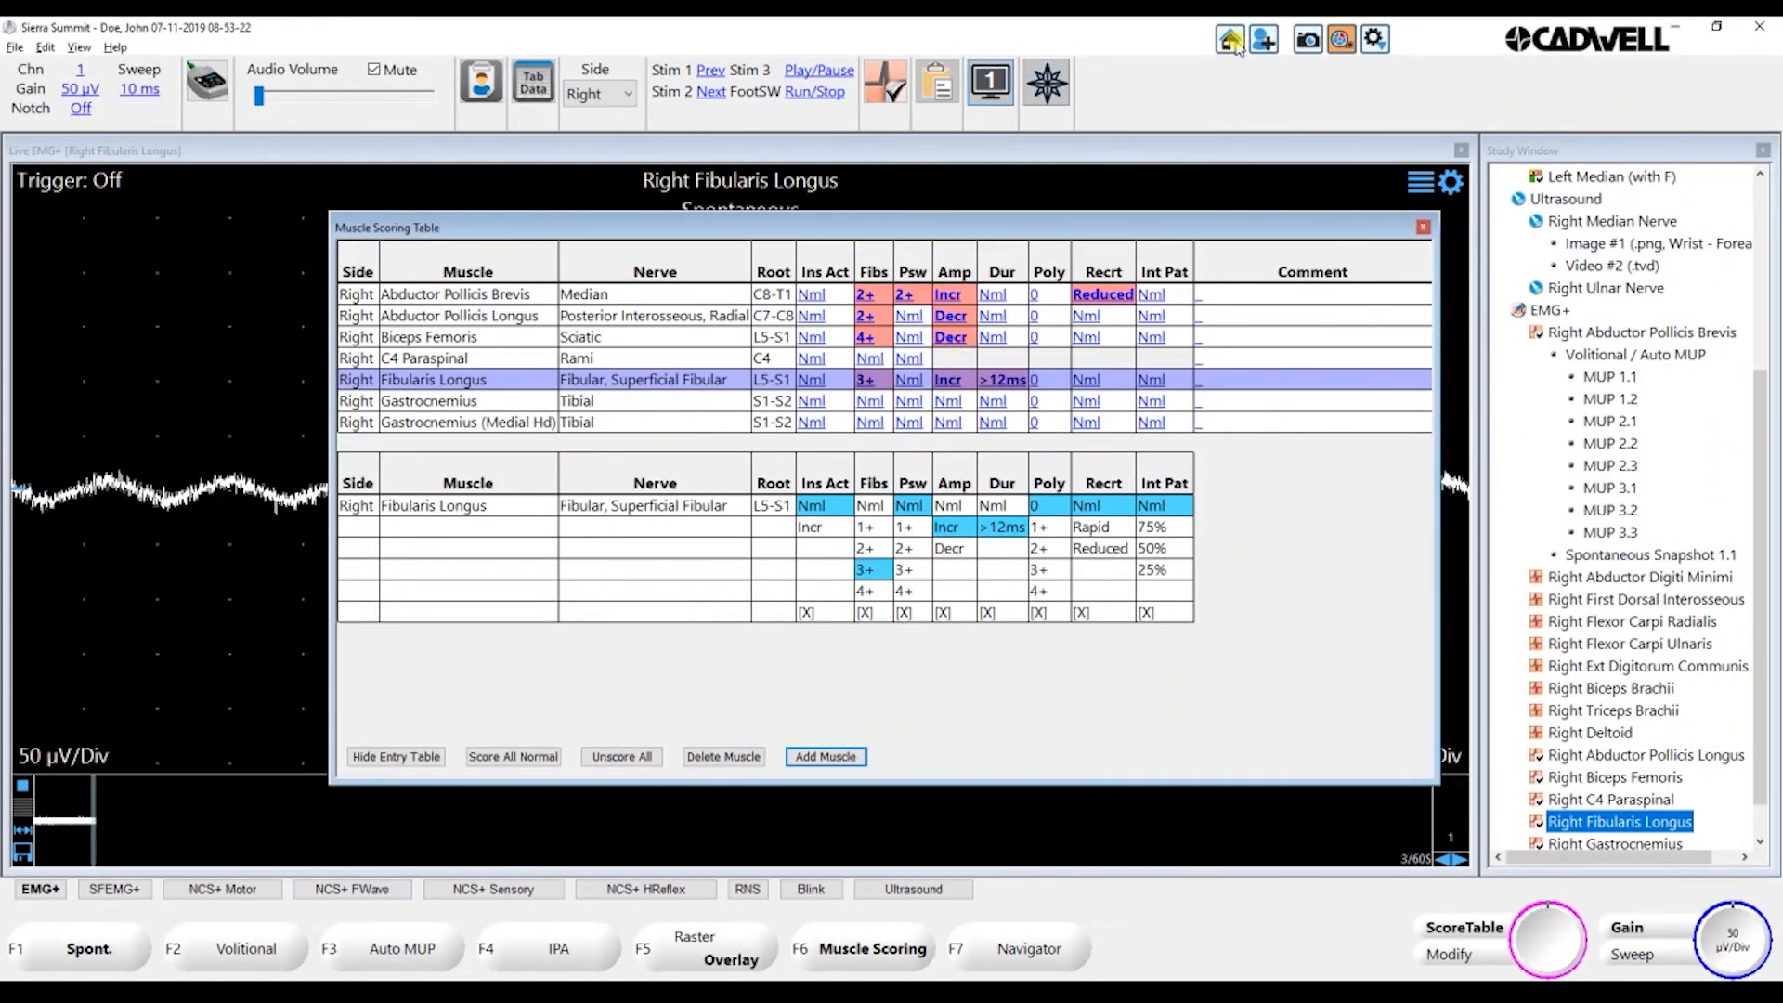
click(1231, 41)
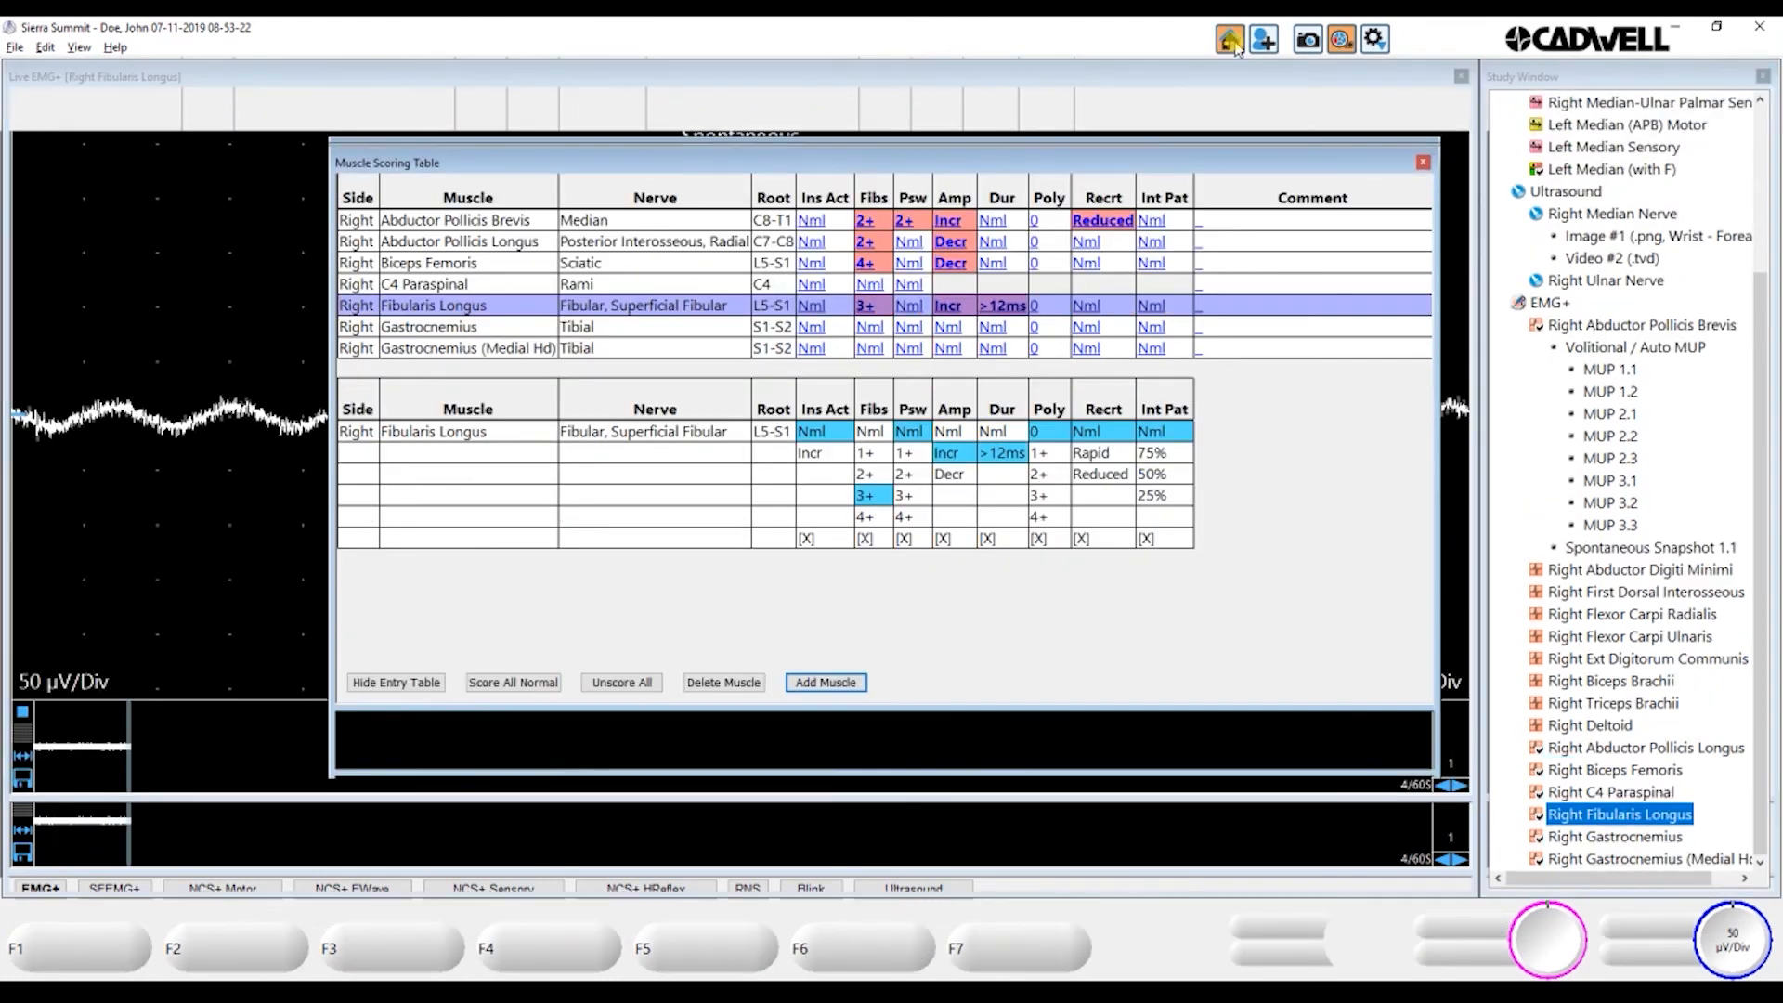